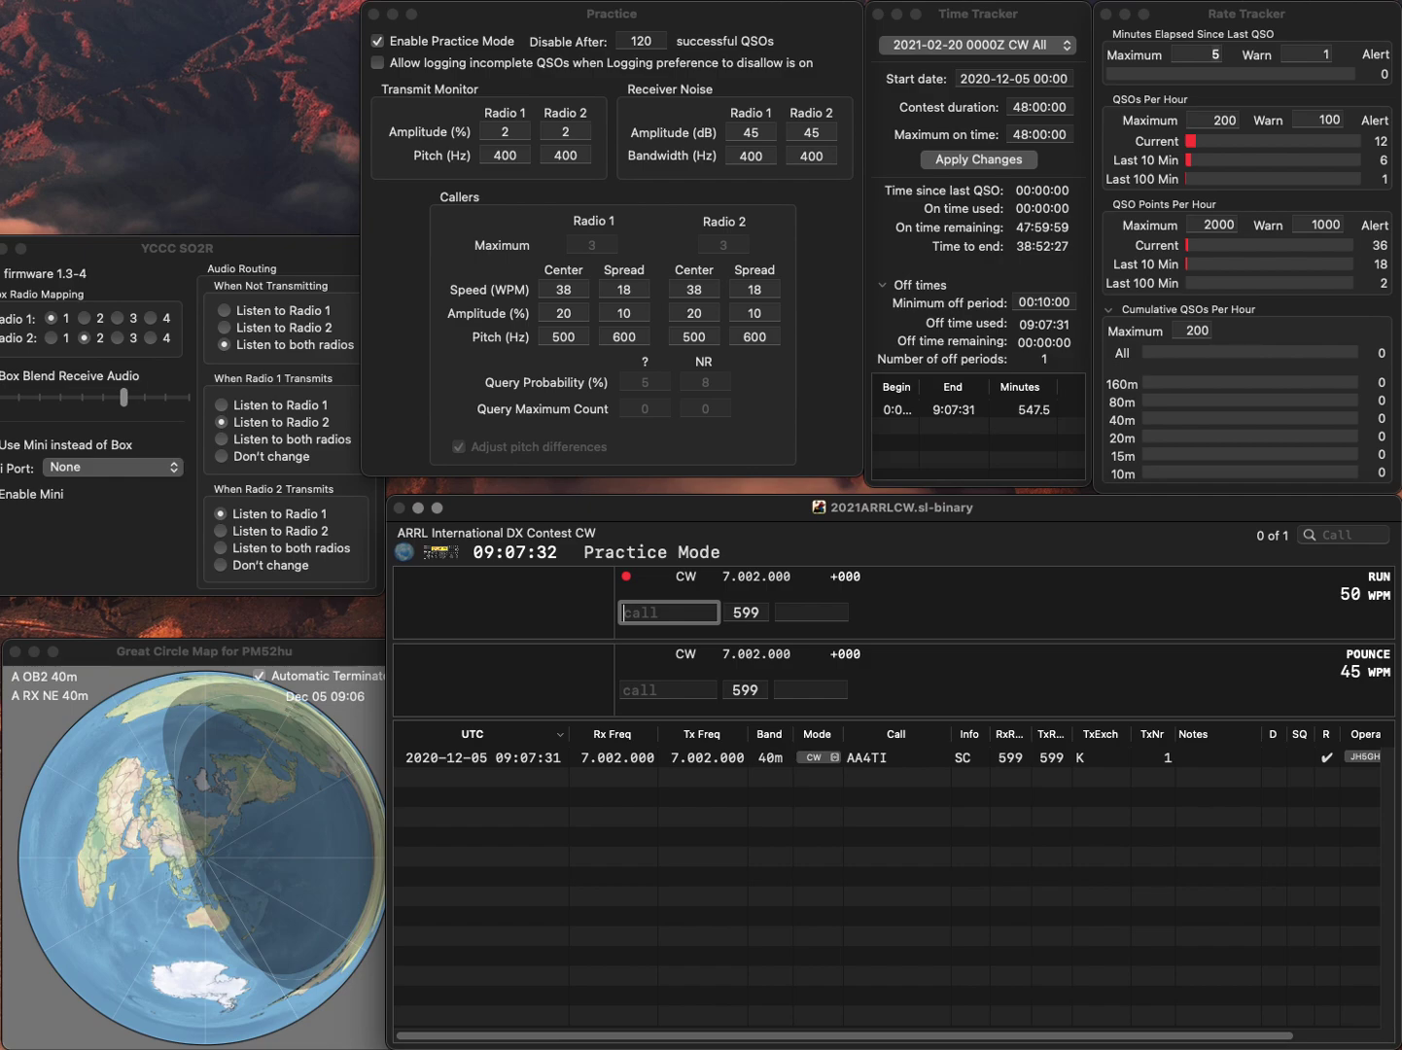
key("Return")
key("BackSpace")
type("Q4K")
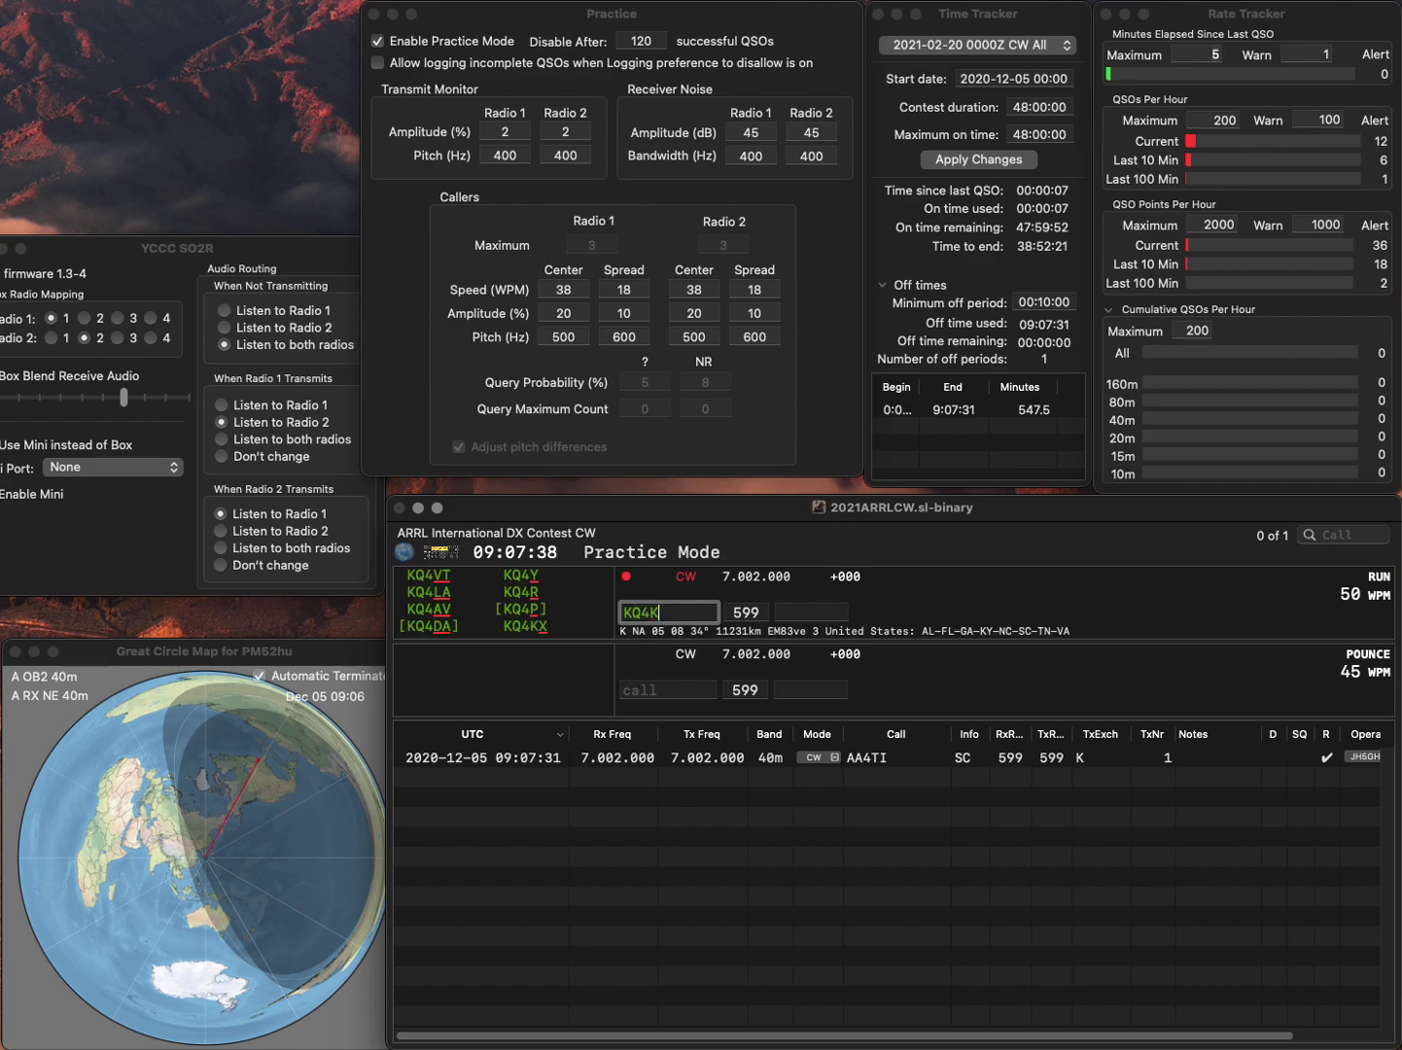
type("X")
key("space")
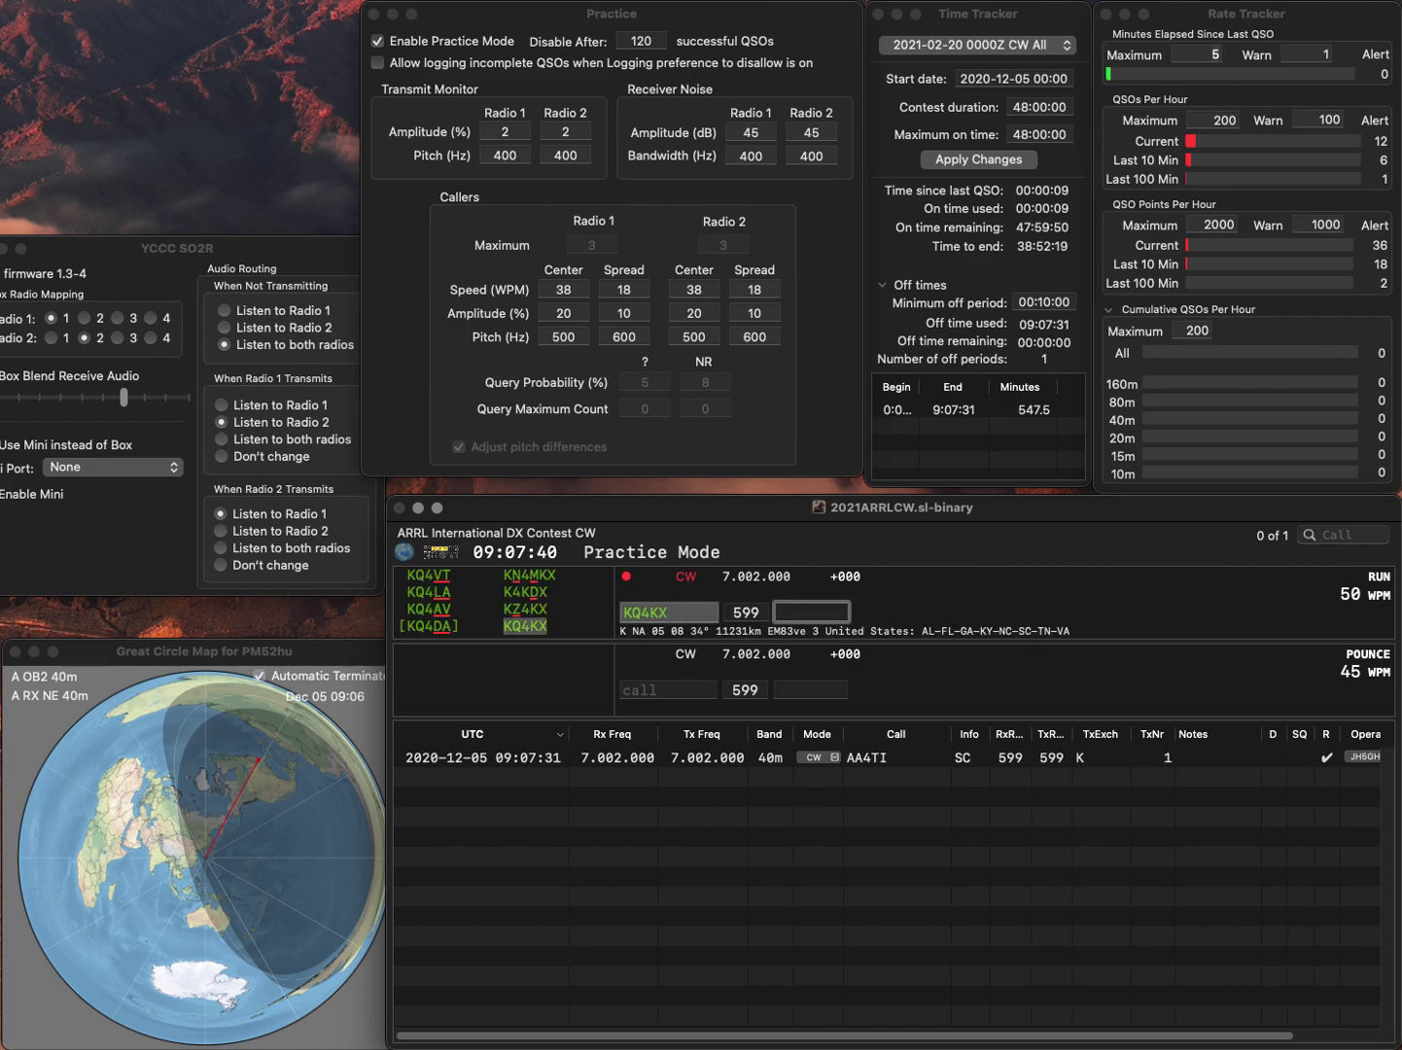
type("VA")
key("Return")
type("AA")
key("BackSpace")
type("J6CL")
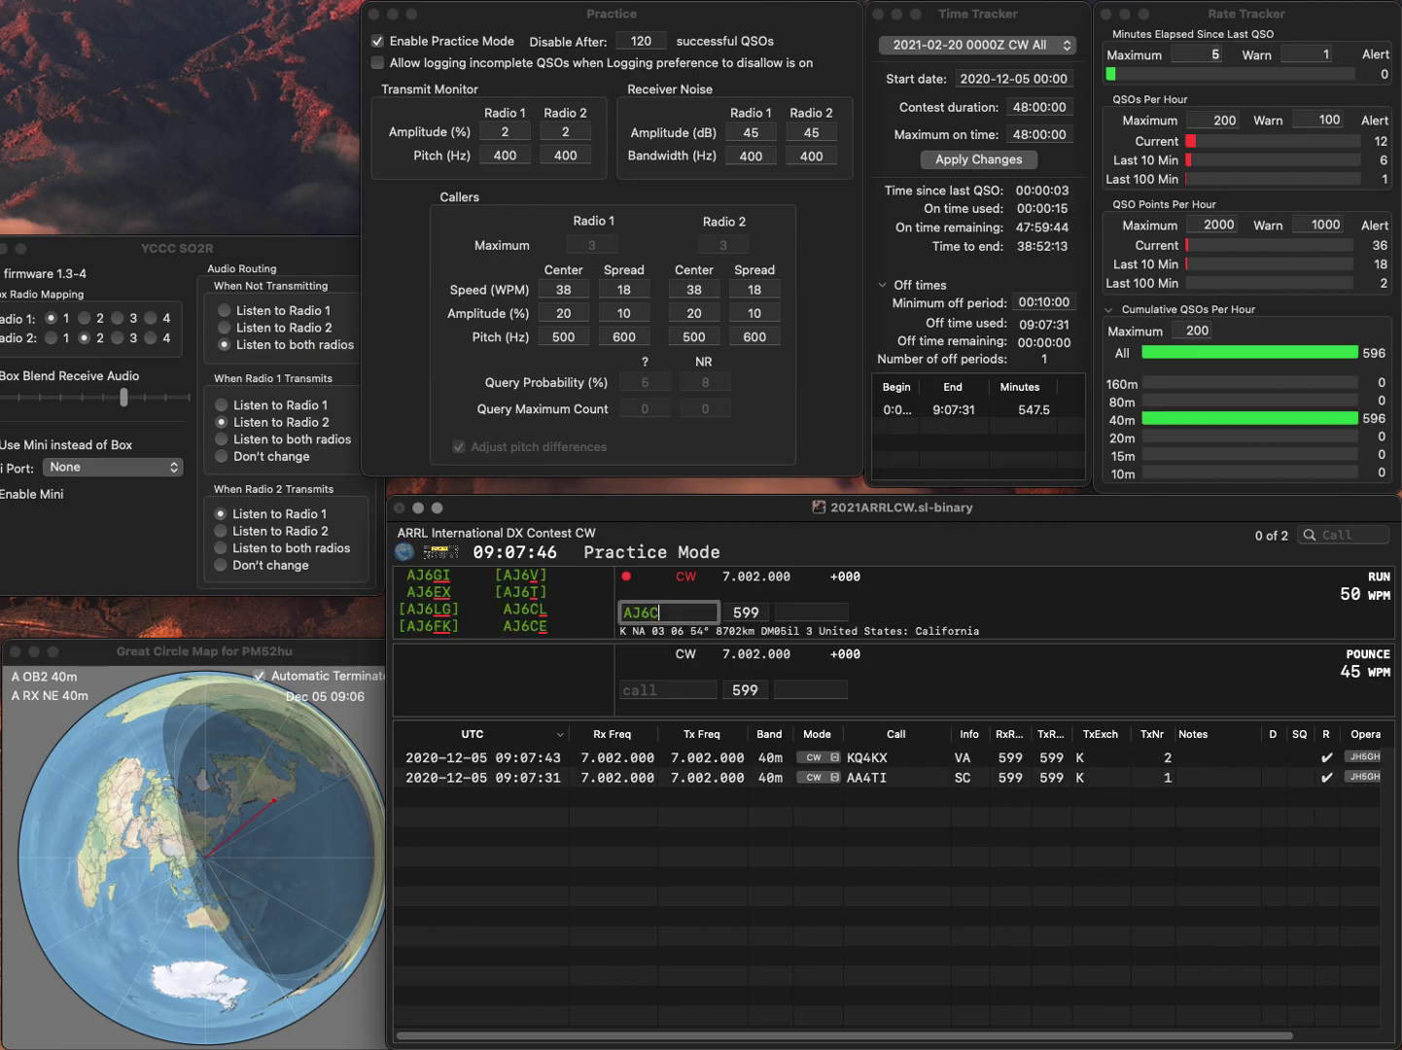
key("space")
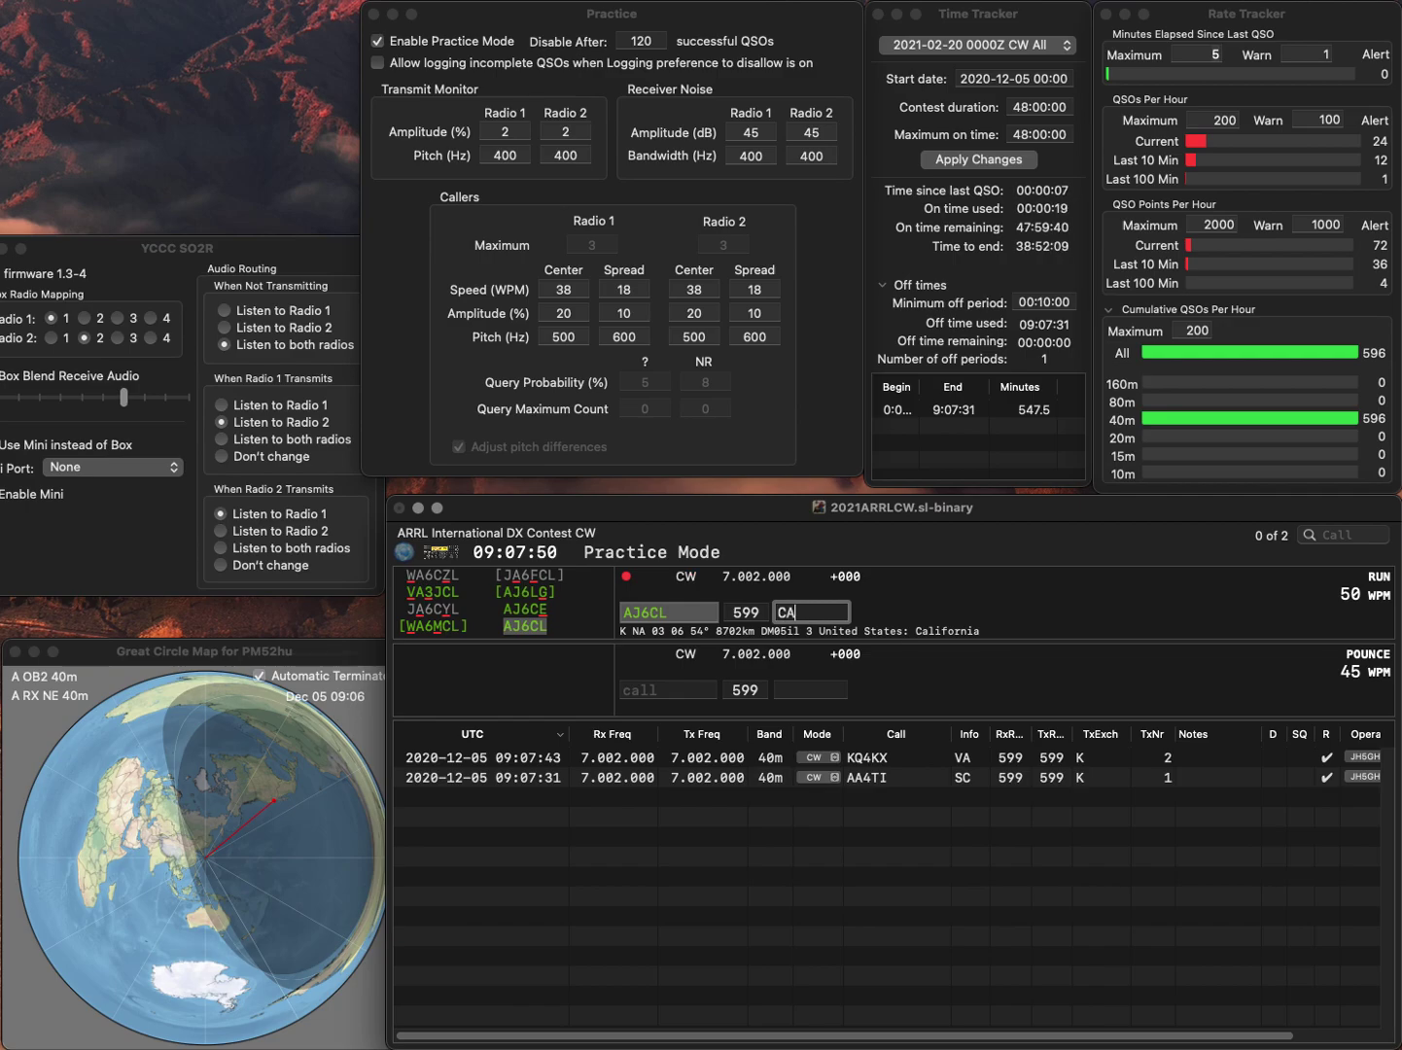
key("Return")
type("VE2CJR")
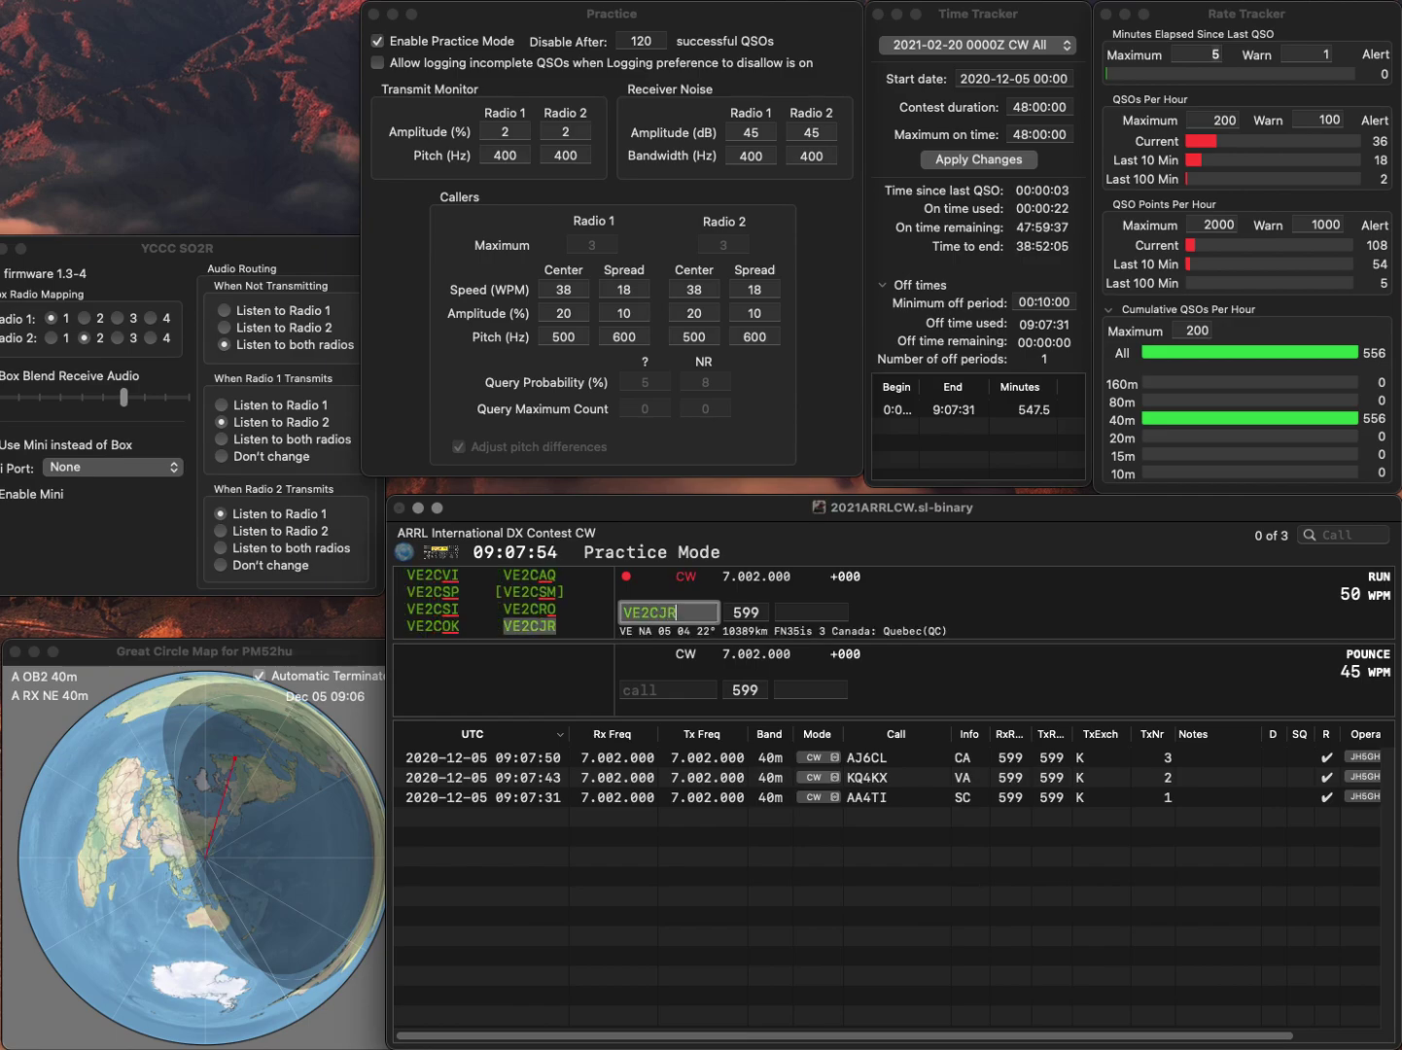
key("space")
type("QC")
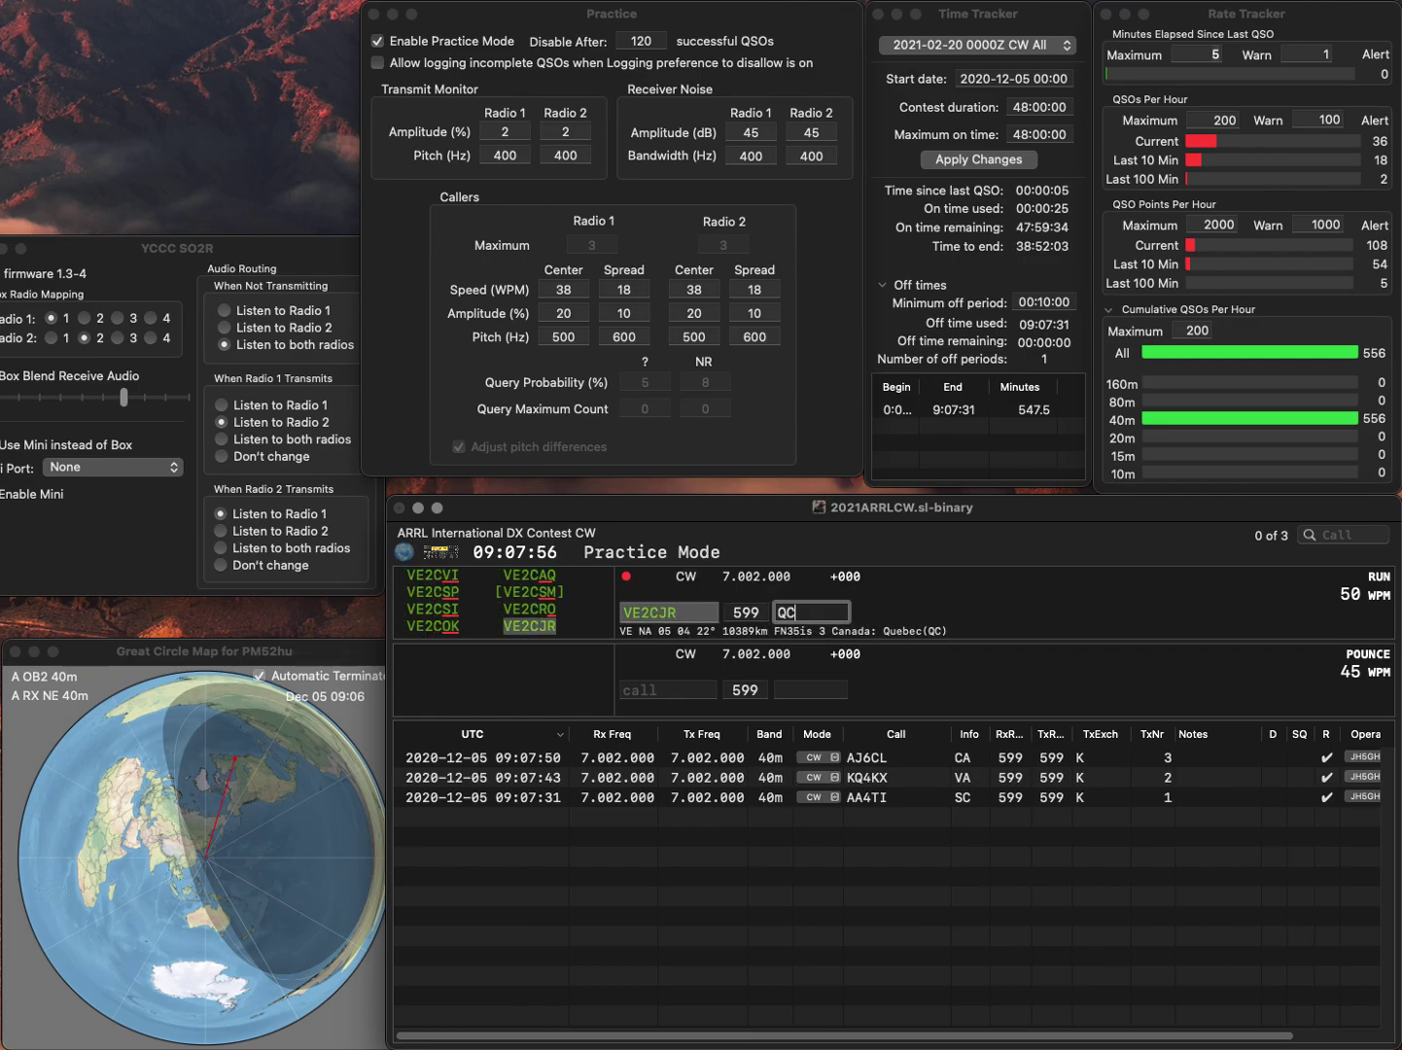
key("Return")
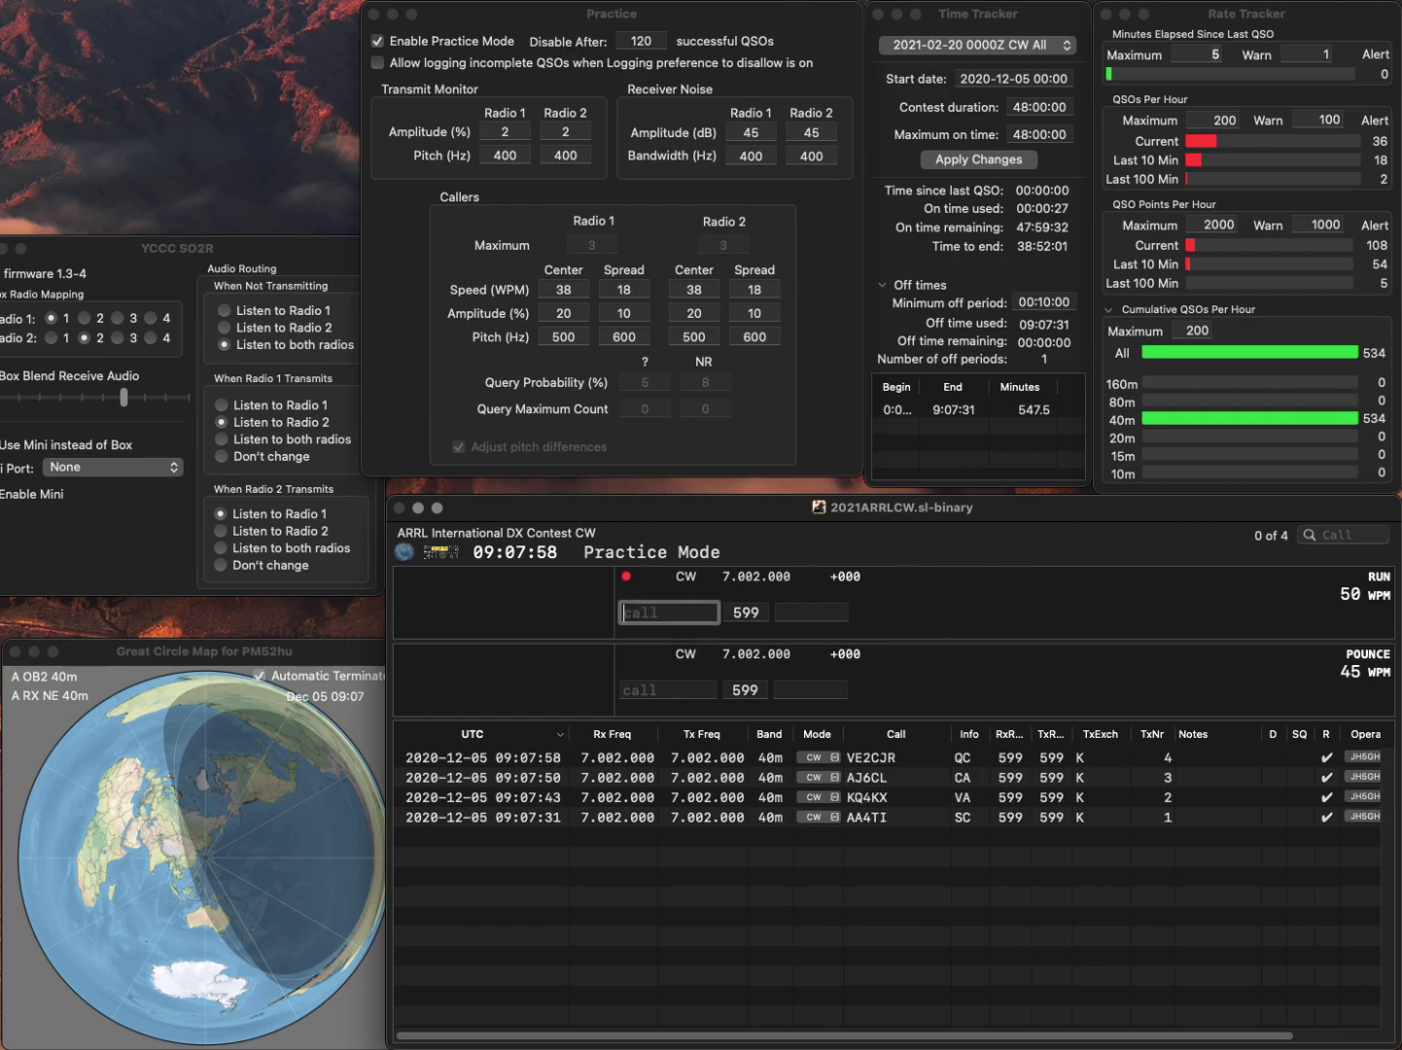
type("WA5")
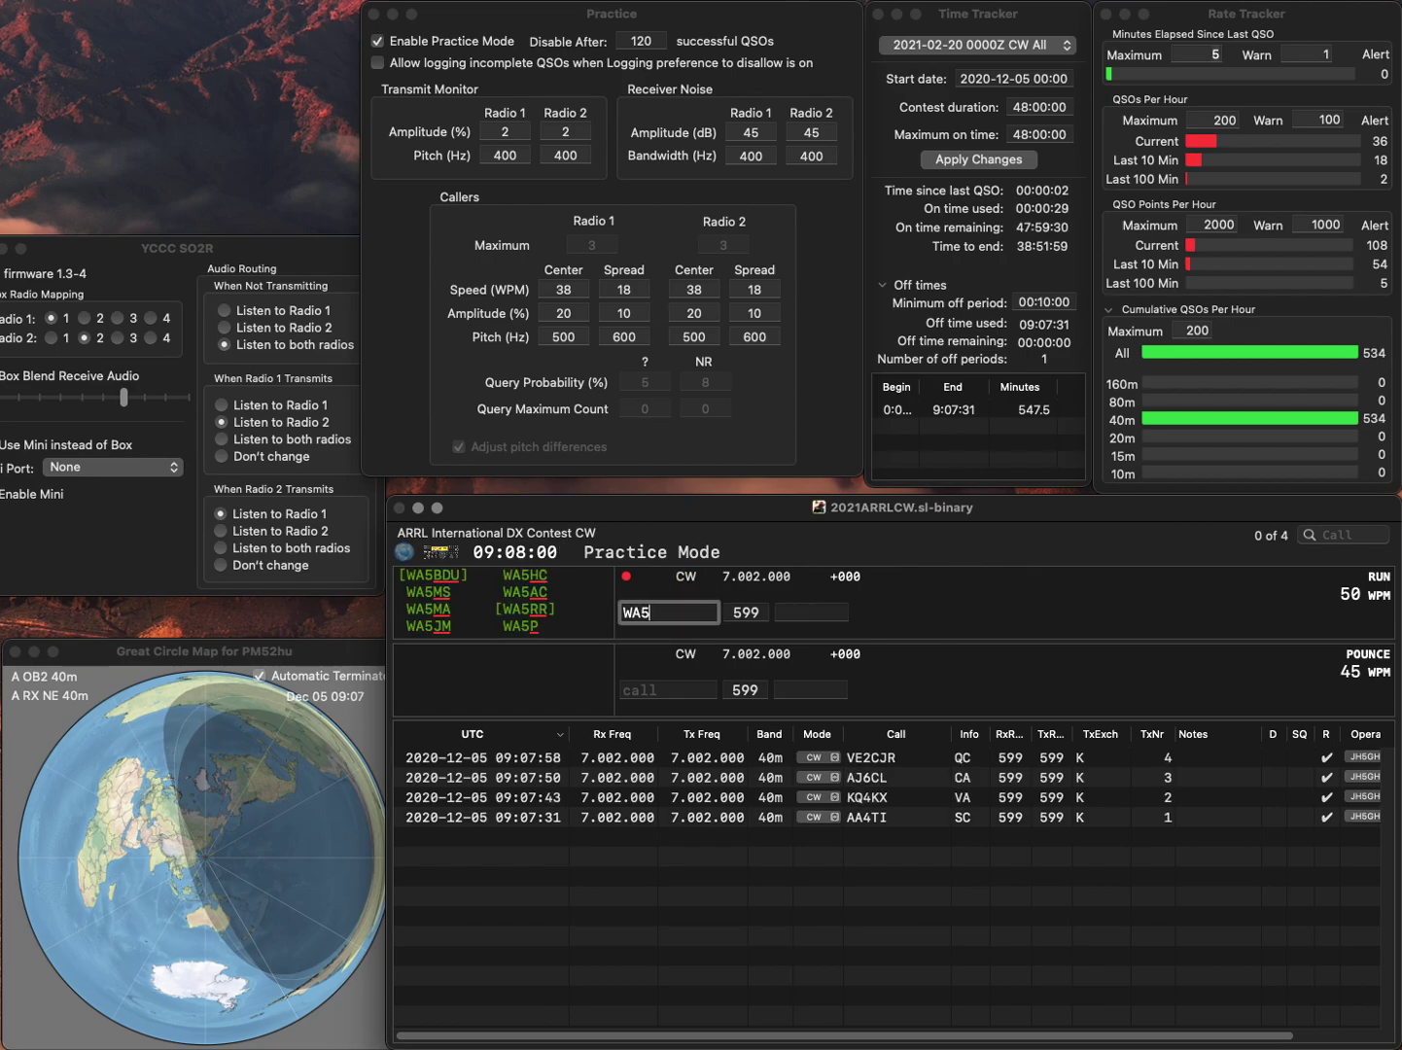
type("PFJ")
key("space")
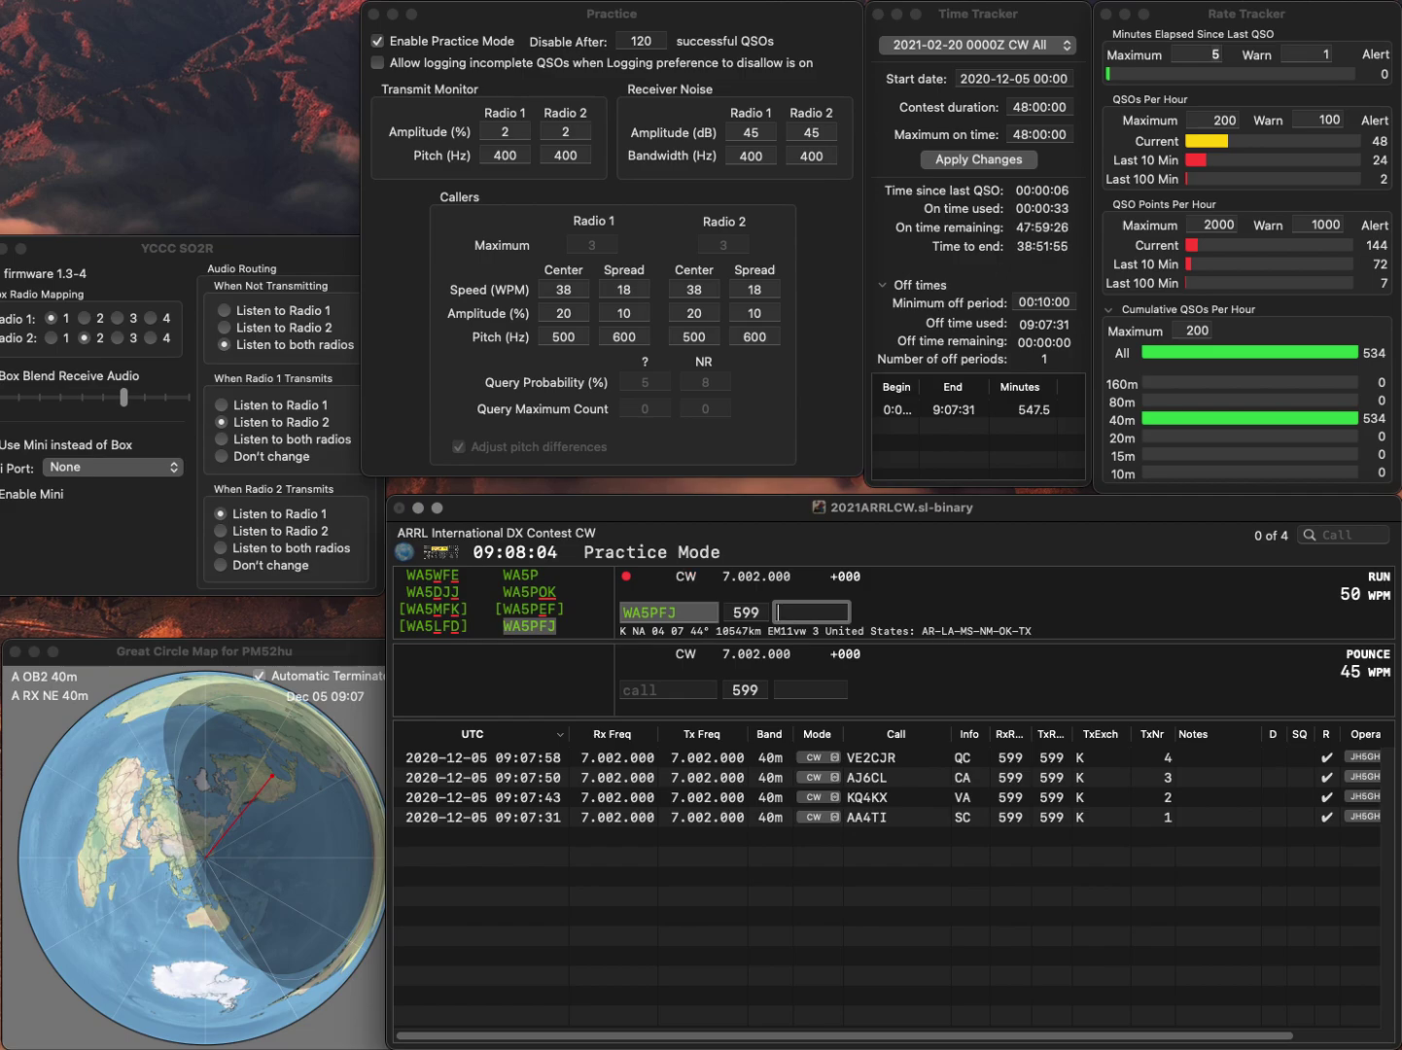
type("OK")
key("Return")
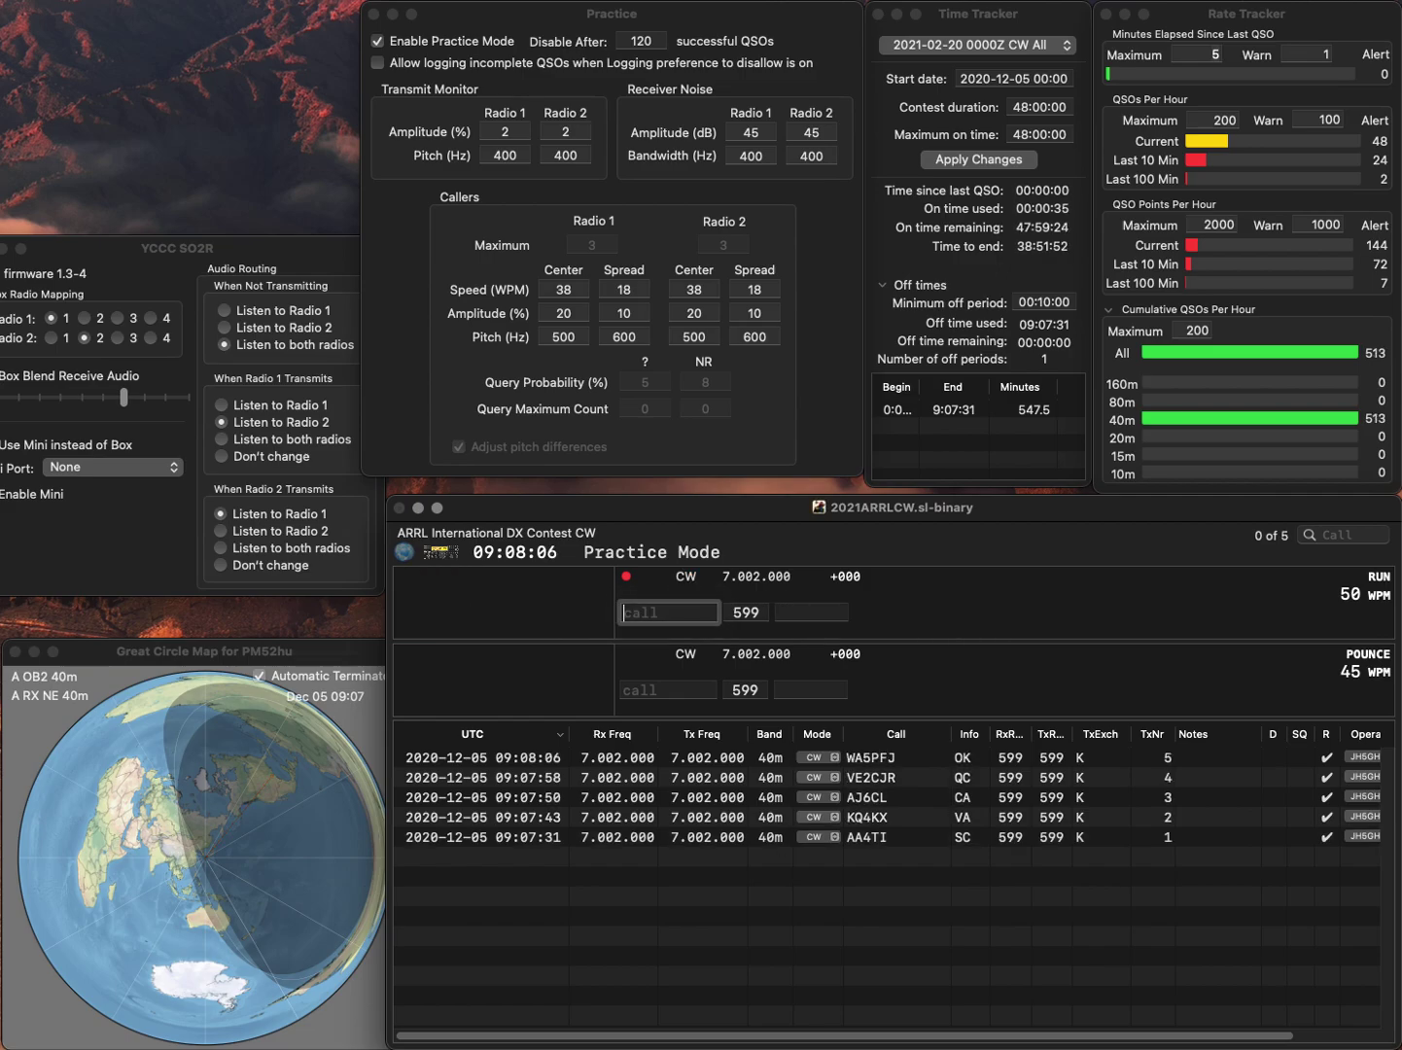
Work the caller N8FRJ on the run radio and log the contact with received exchange OH
type("N8")
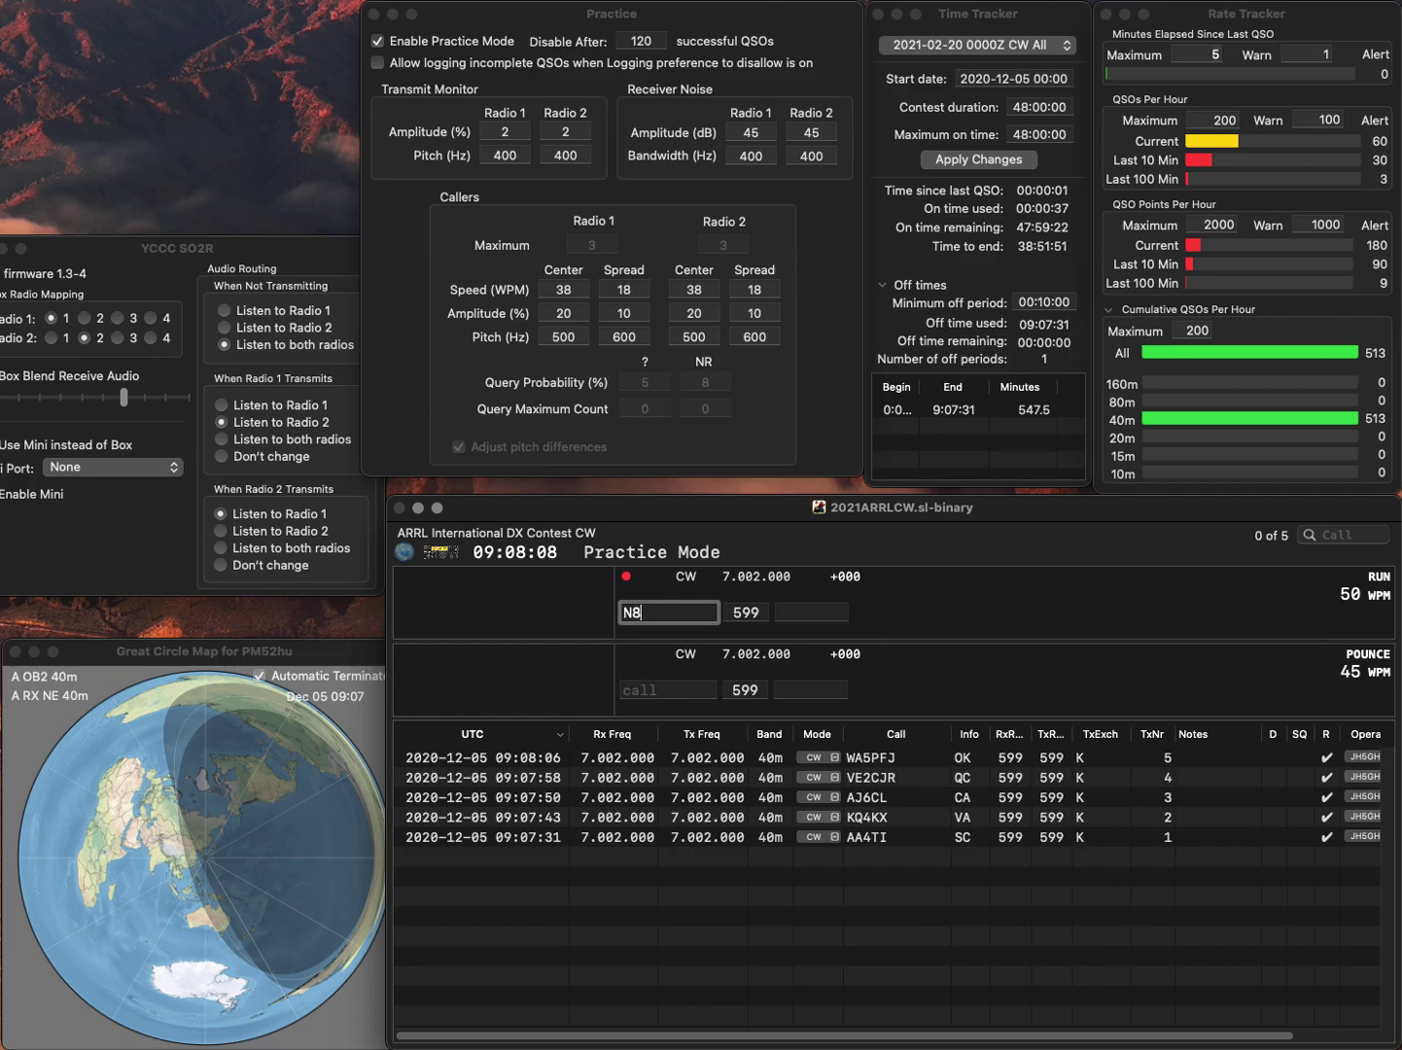
type("FLJ")
key("Left")
key("BackSpace")
type("R")
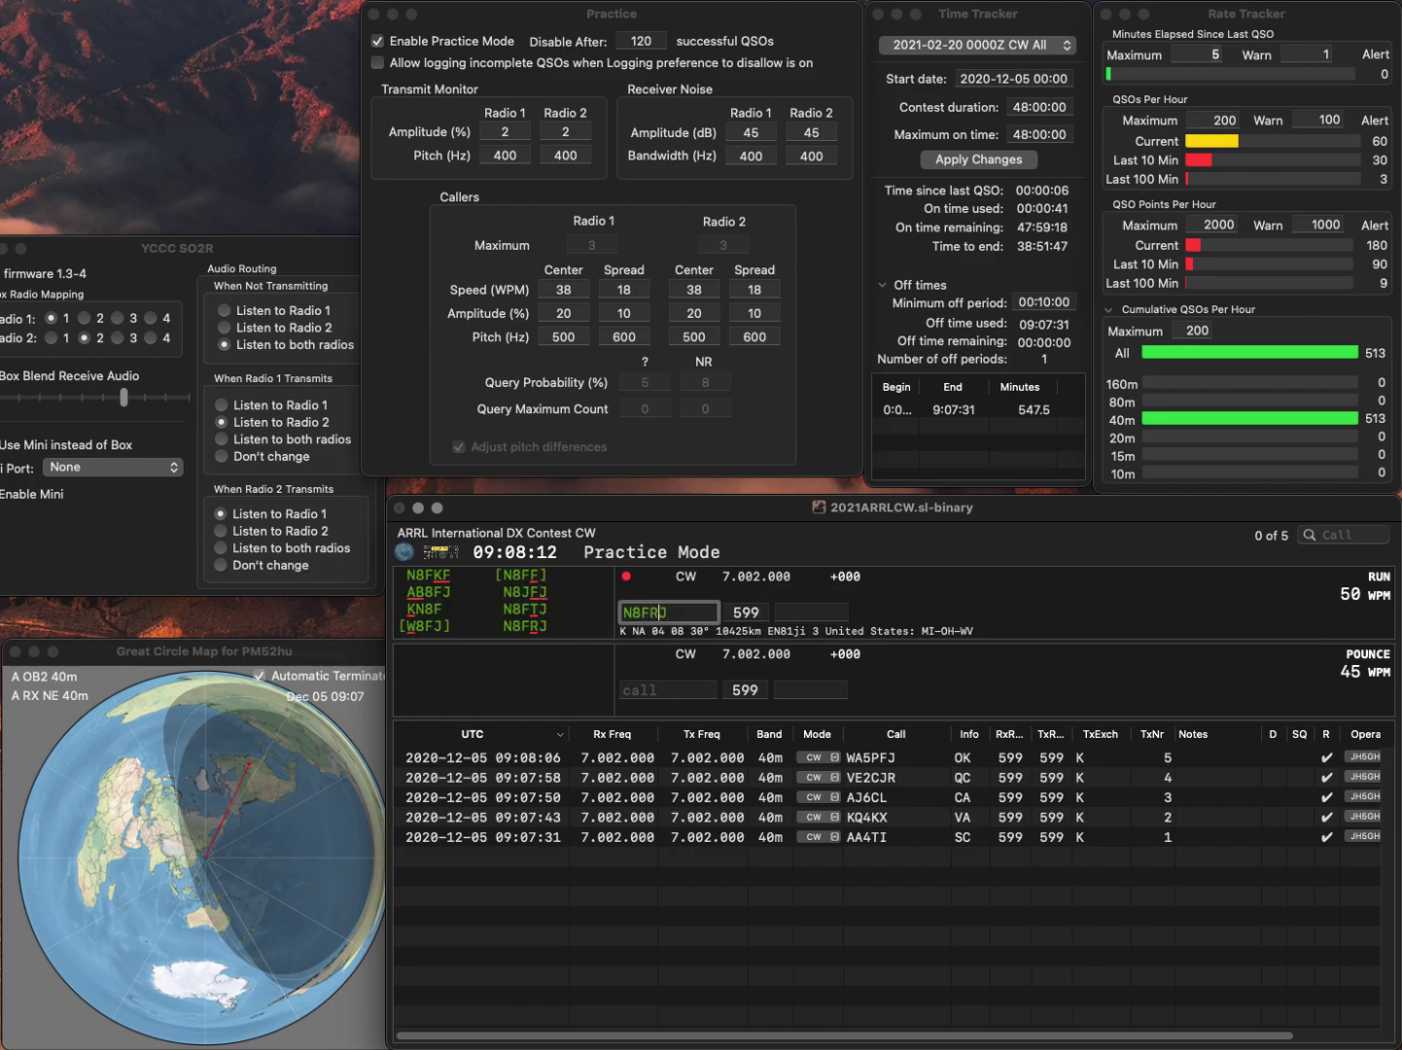
key("Return")
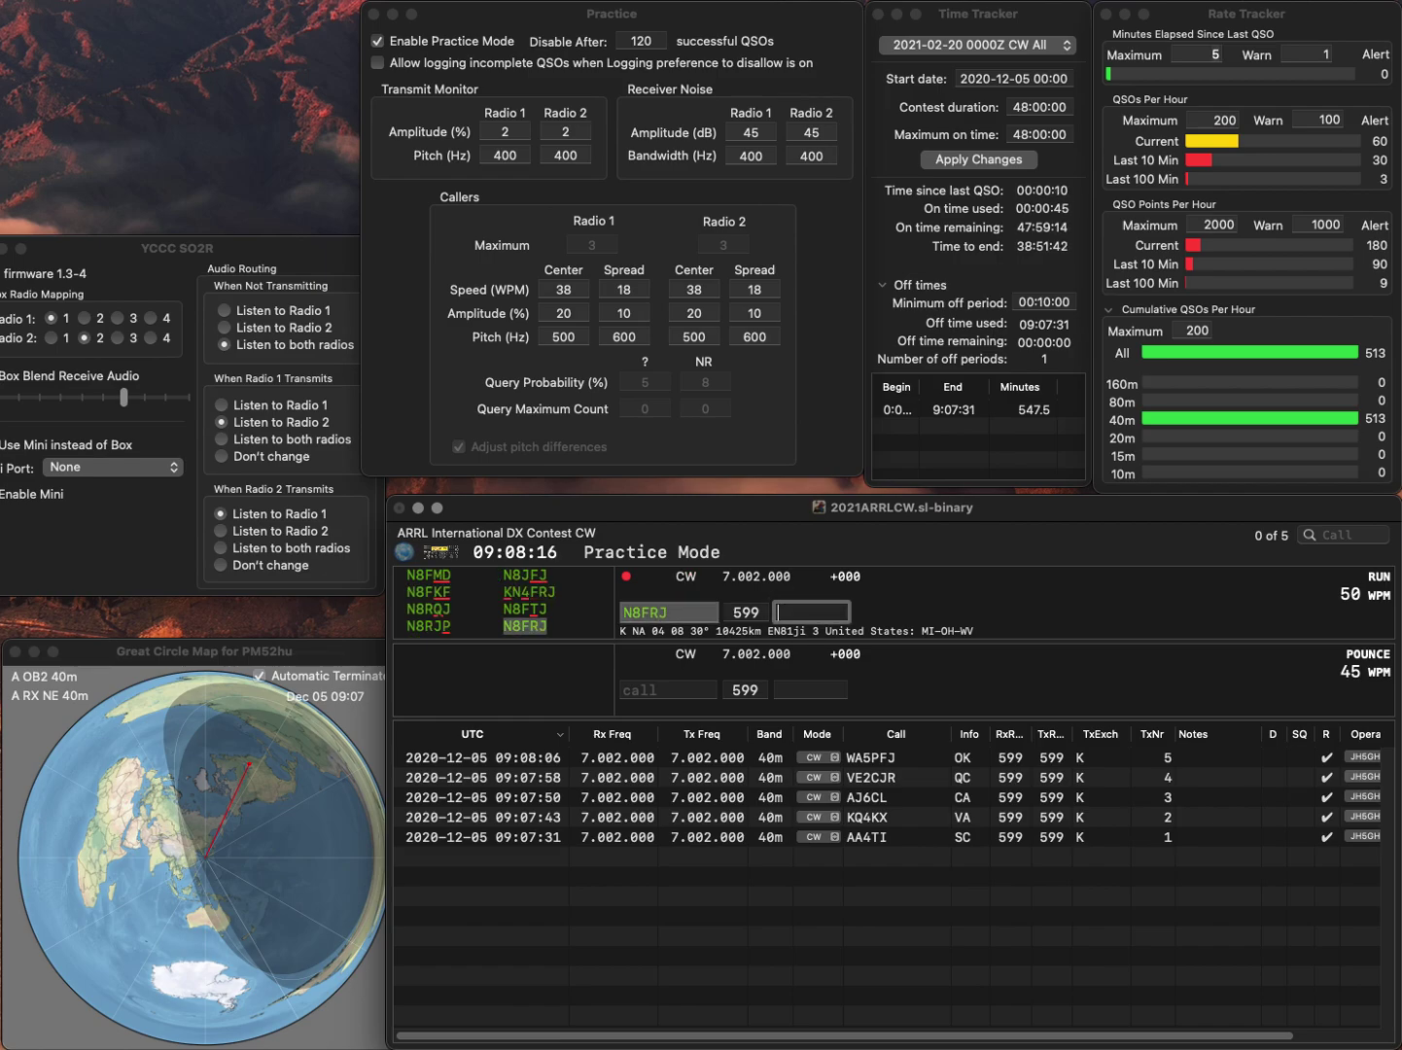
type("OH")
key("Return")
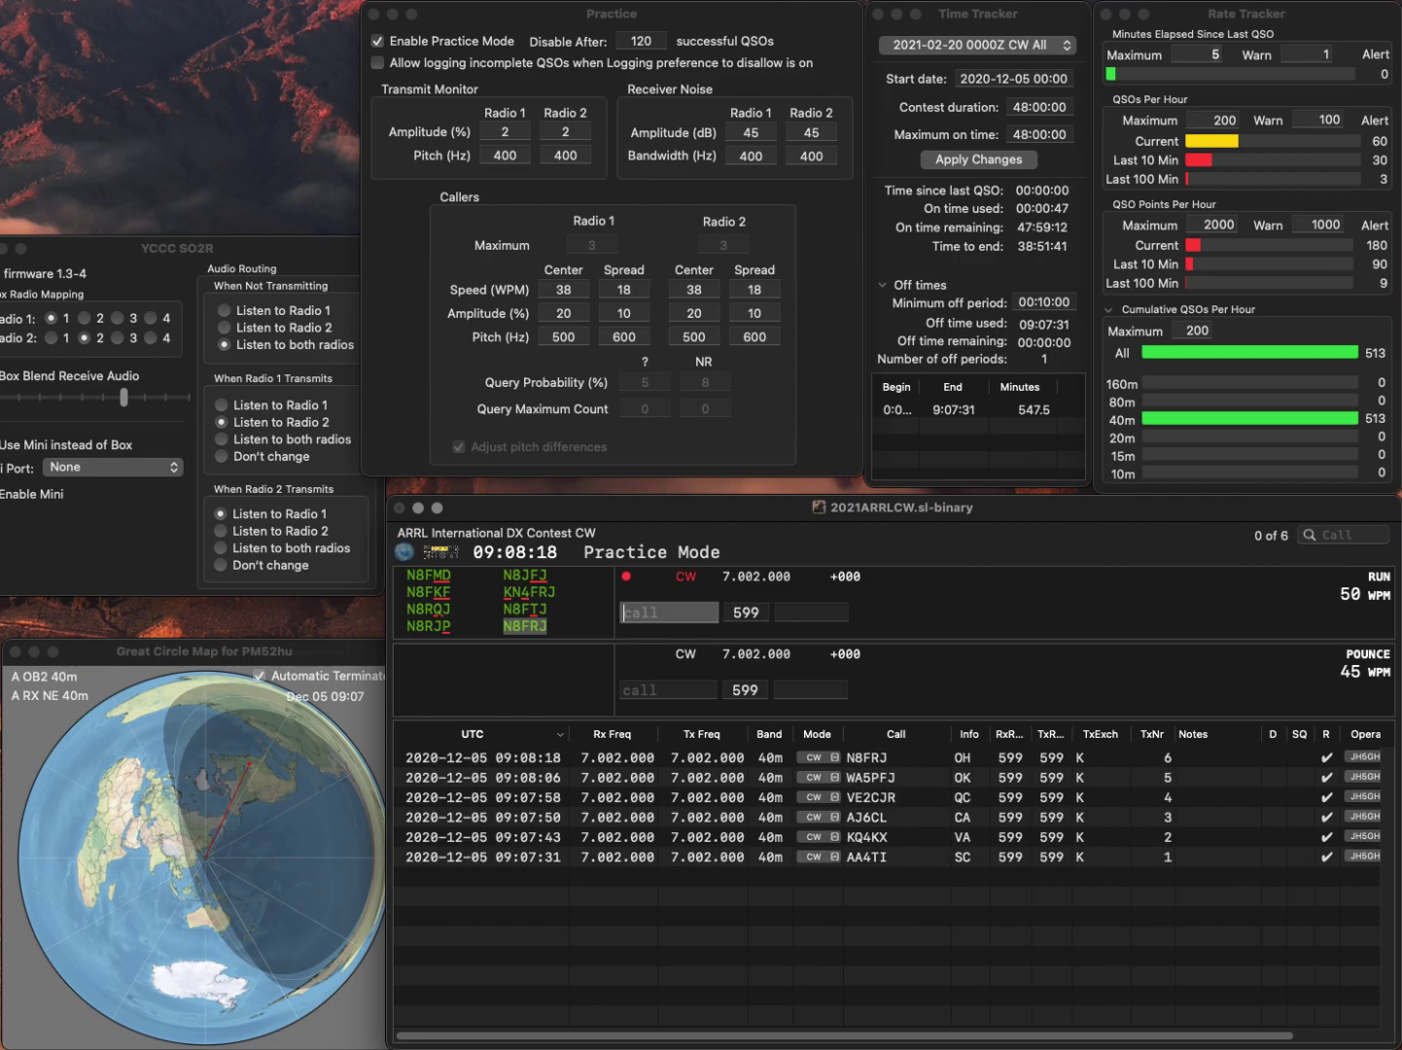
type("W7")
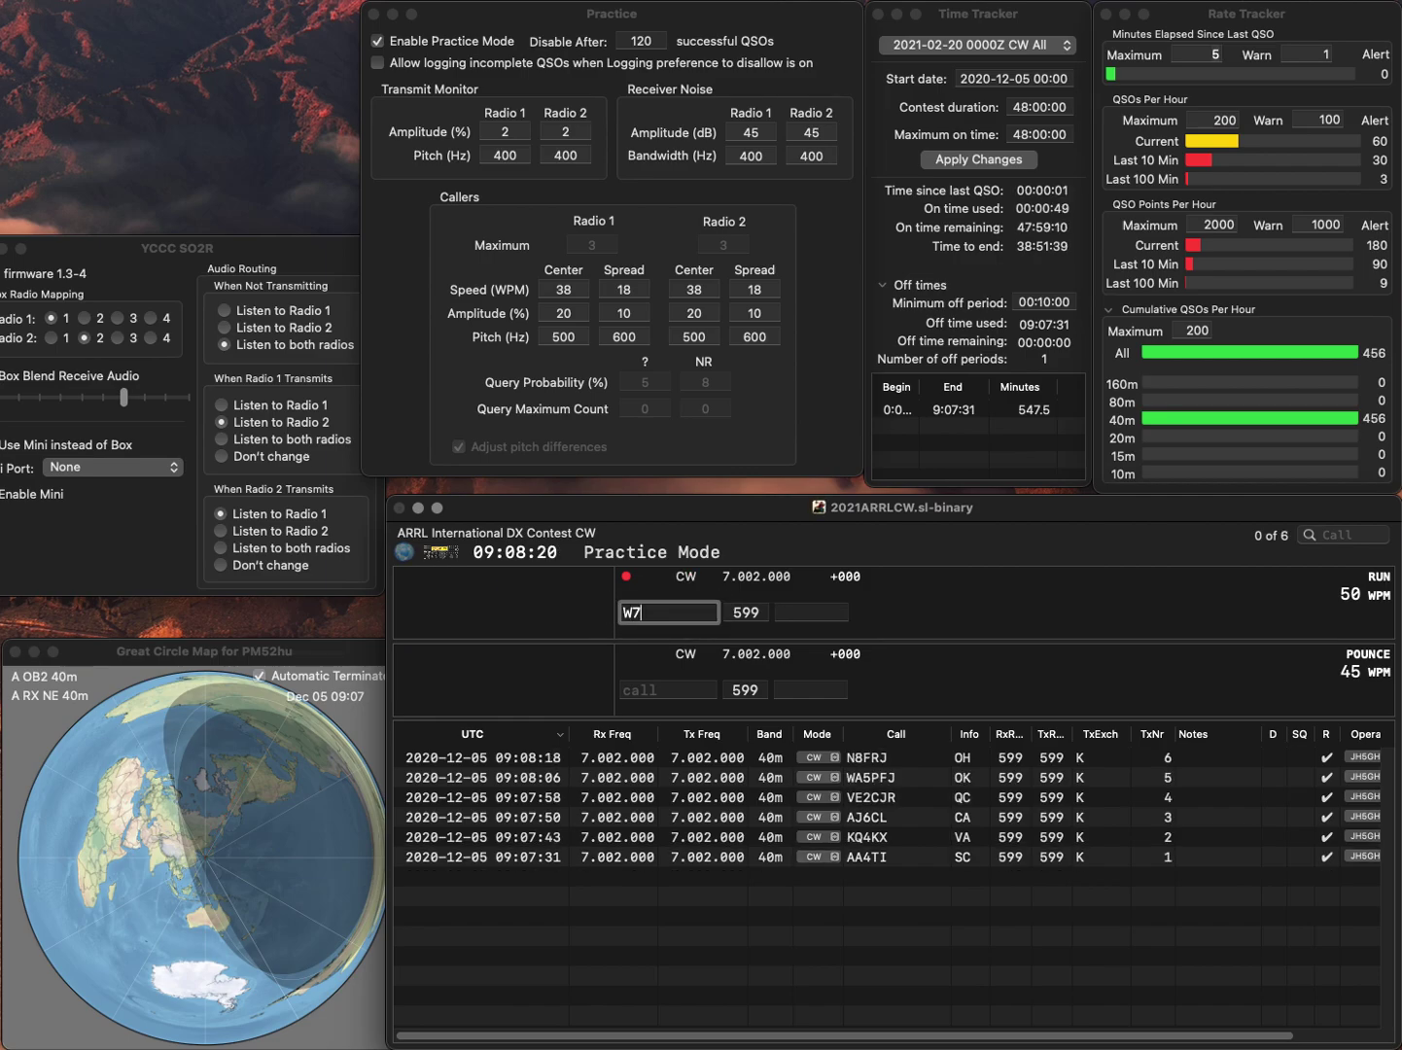
type("NQ")
key("Return")
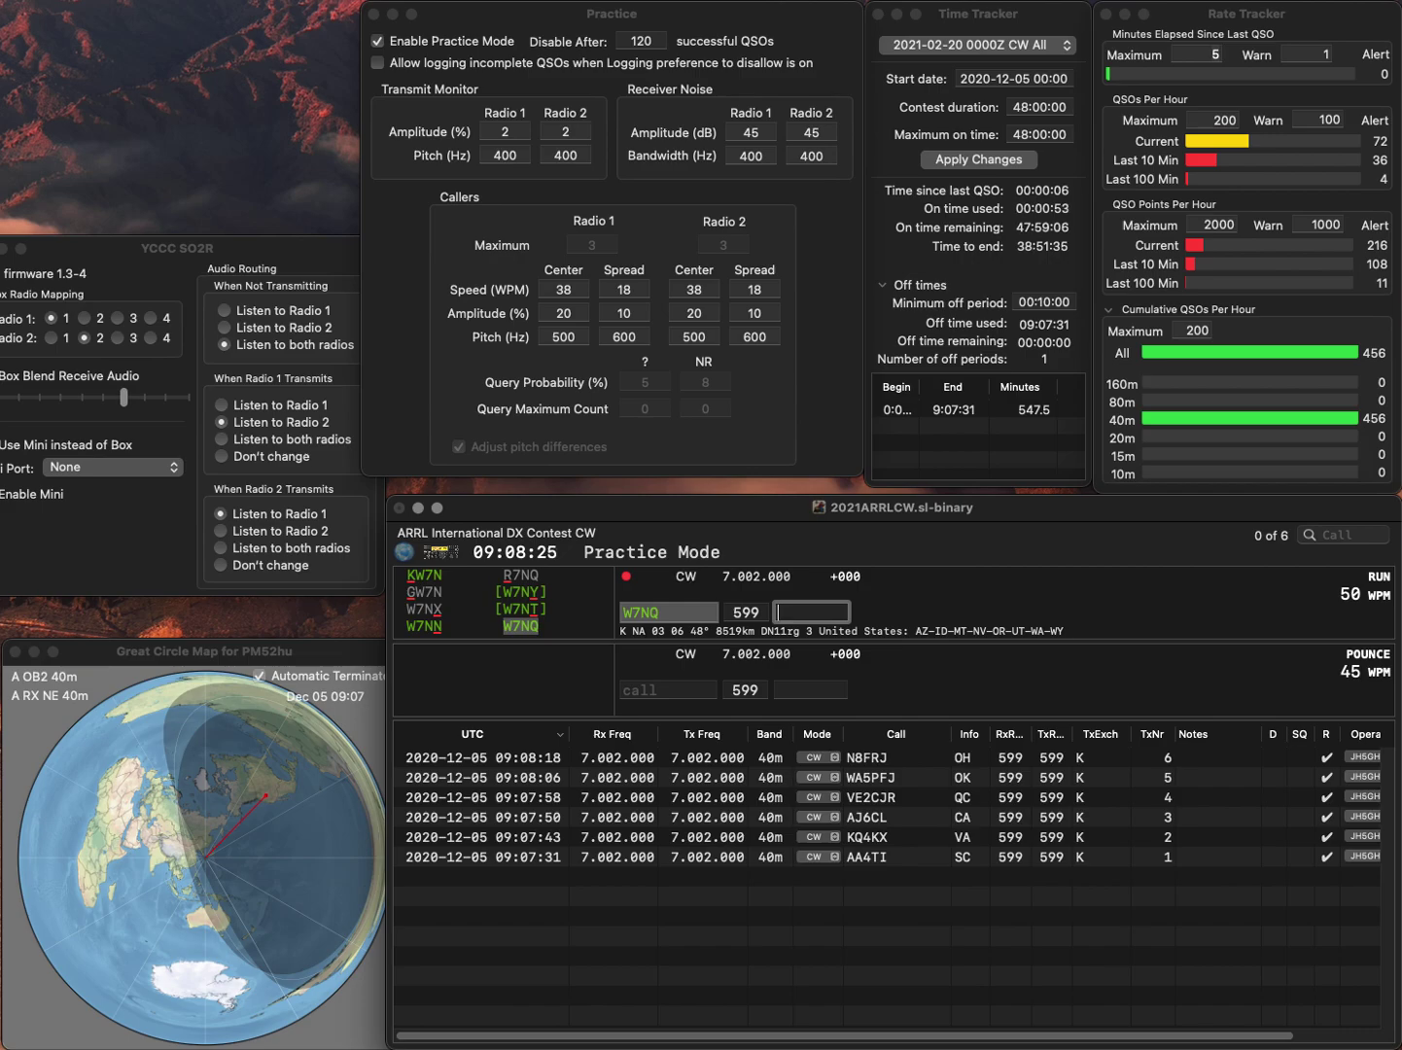
type("AZ")
key("Return")
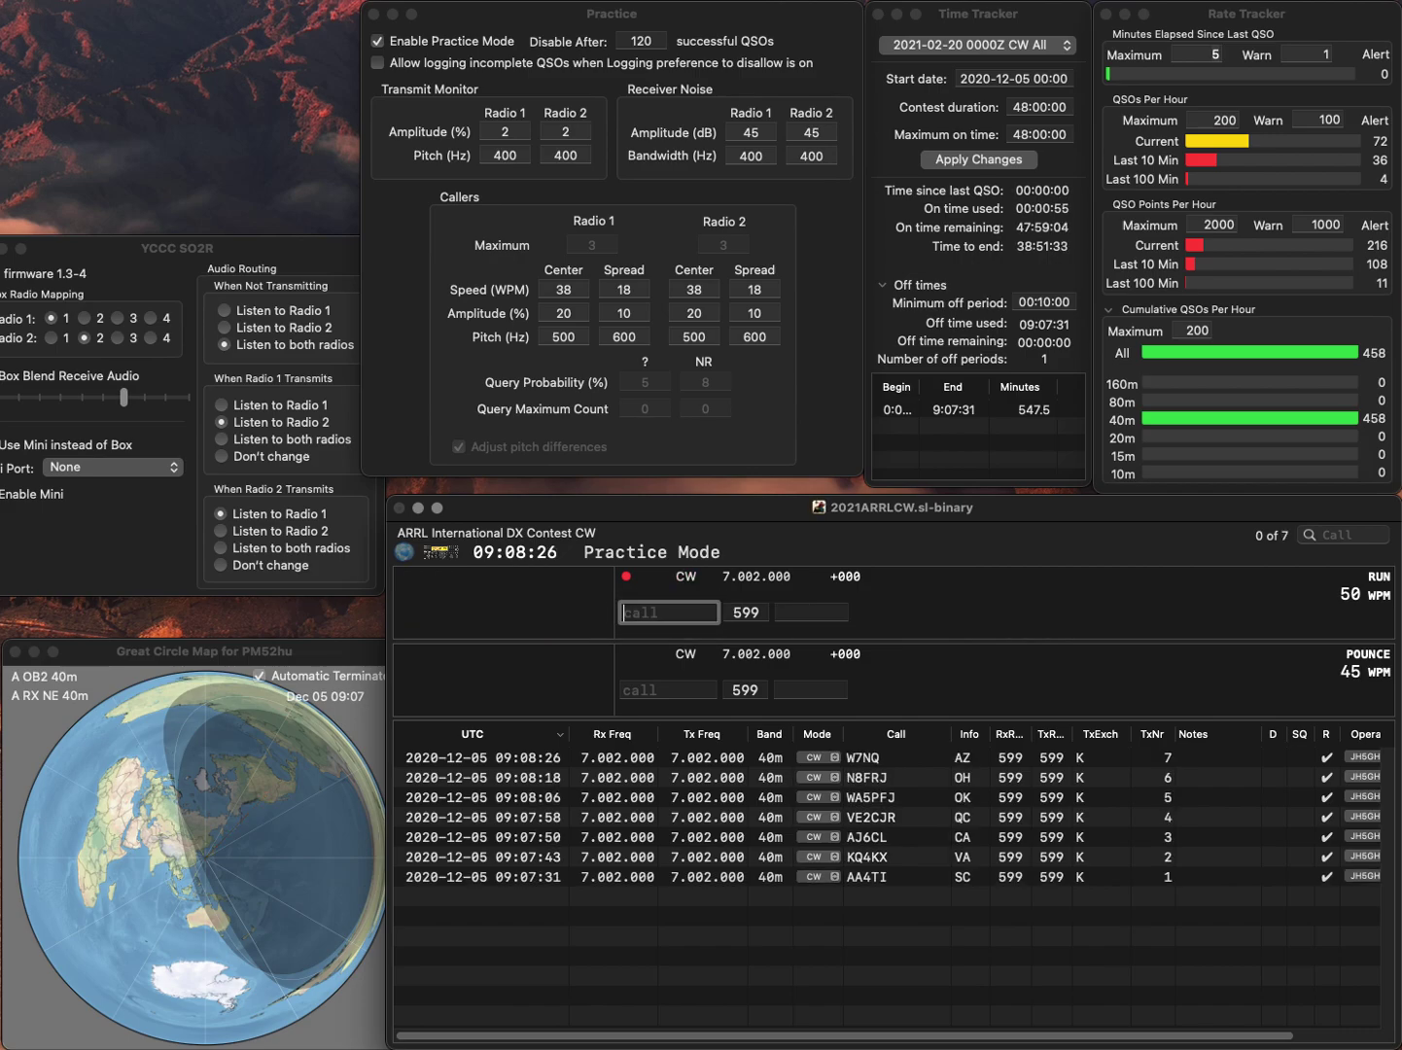
type("WA")
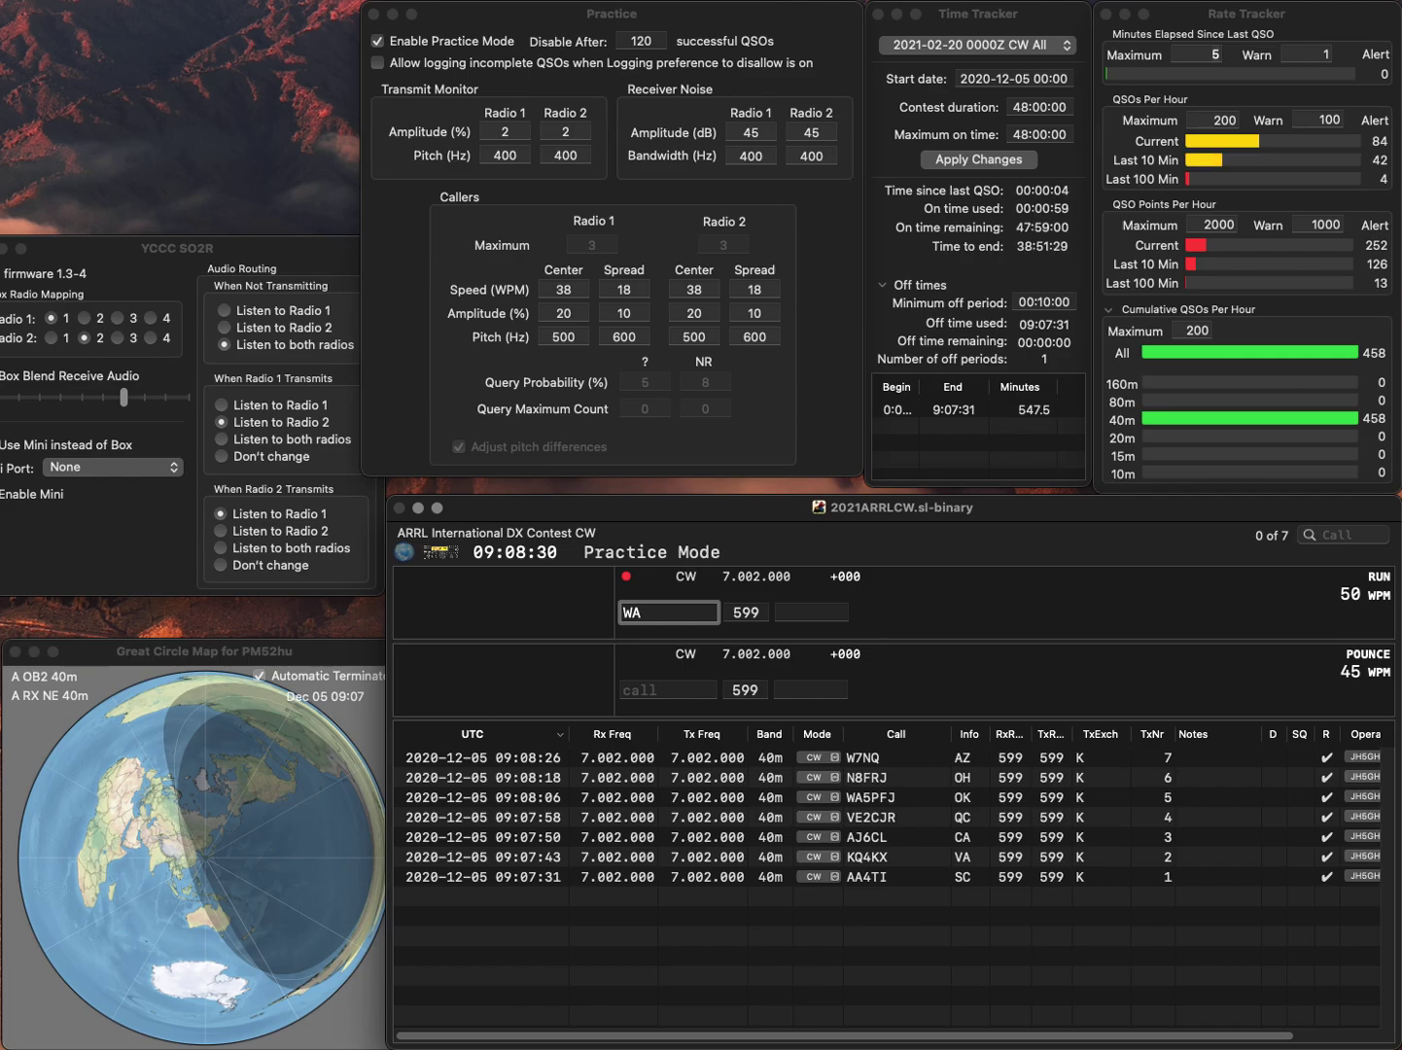
type("3TRE")
key("Return")
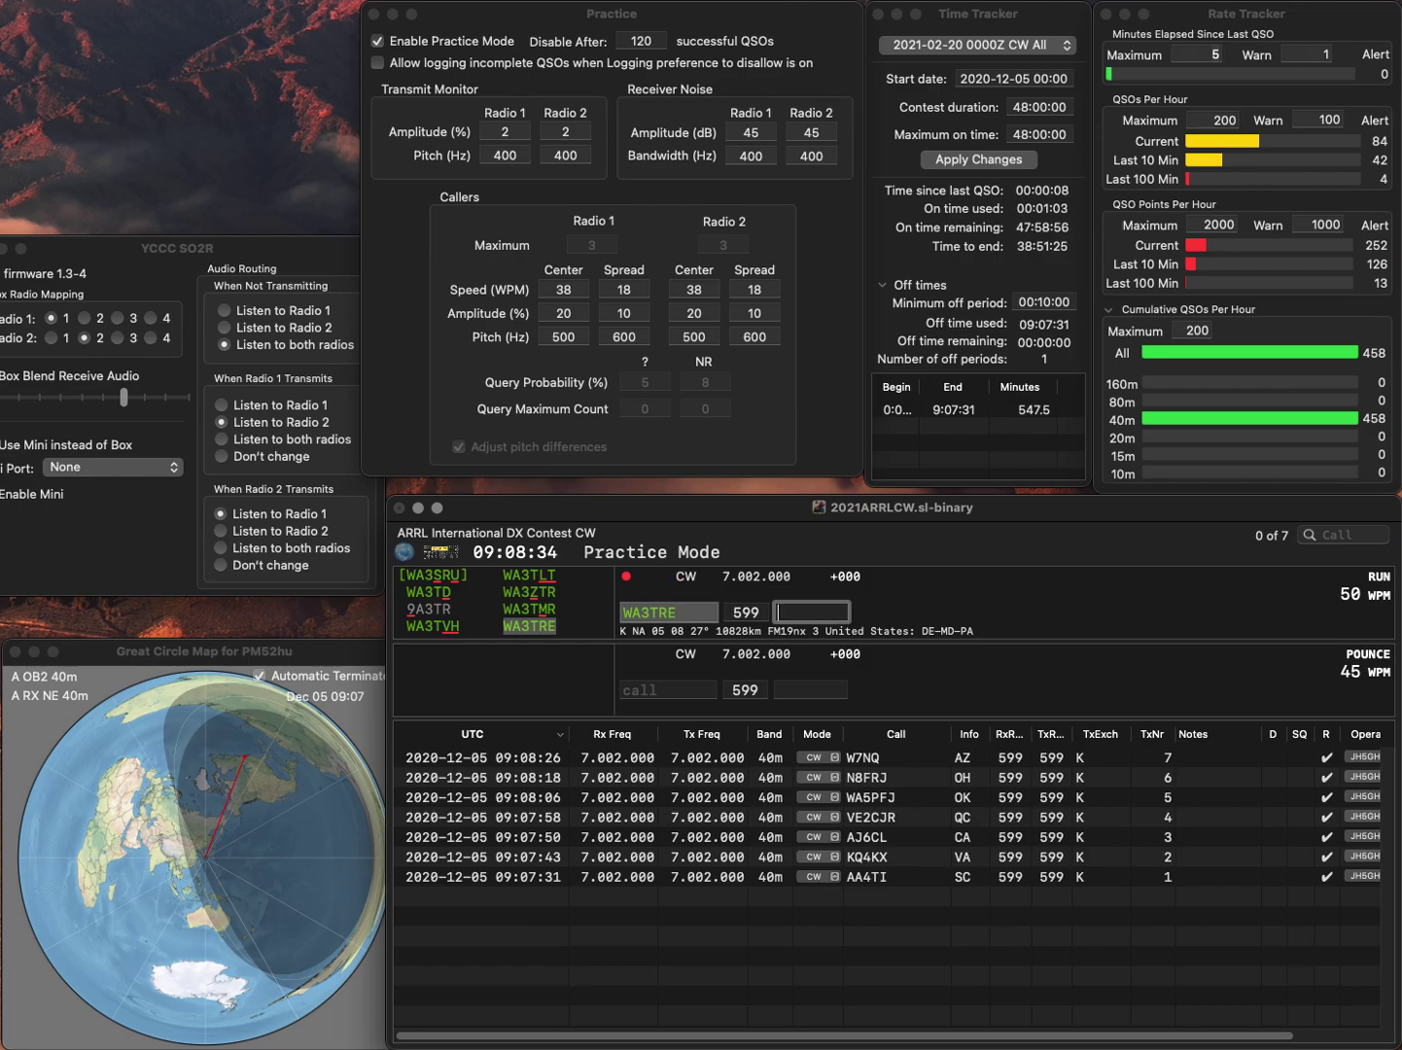
key("Return")
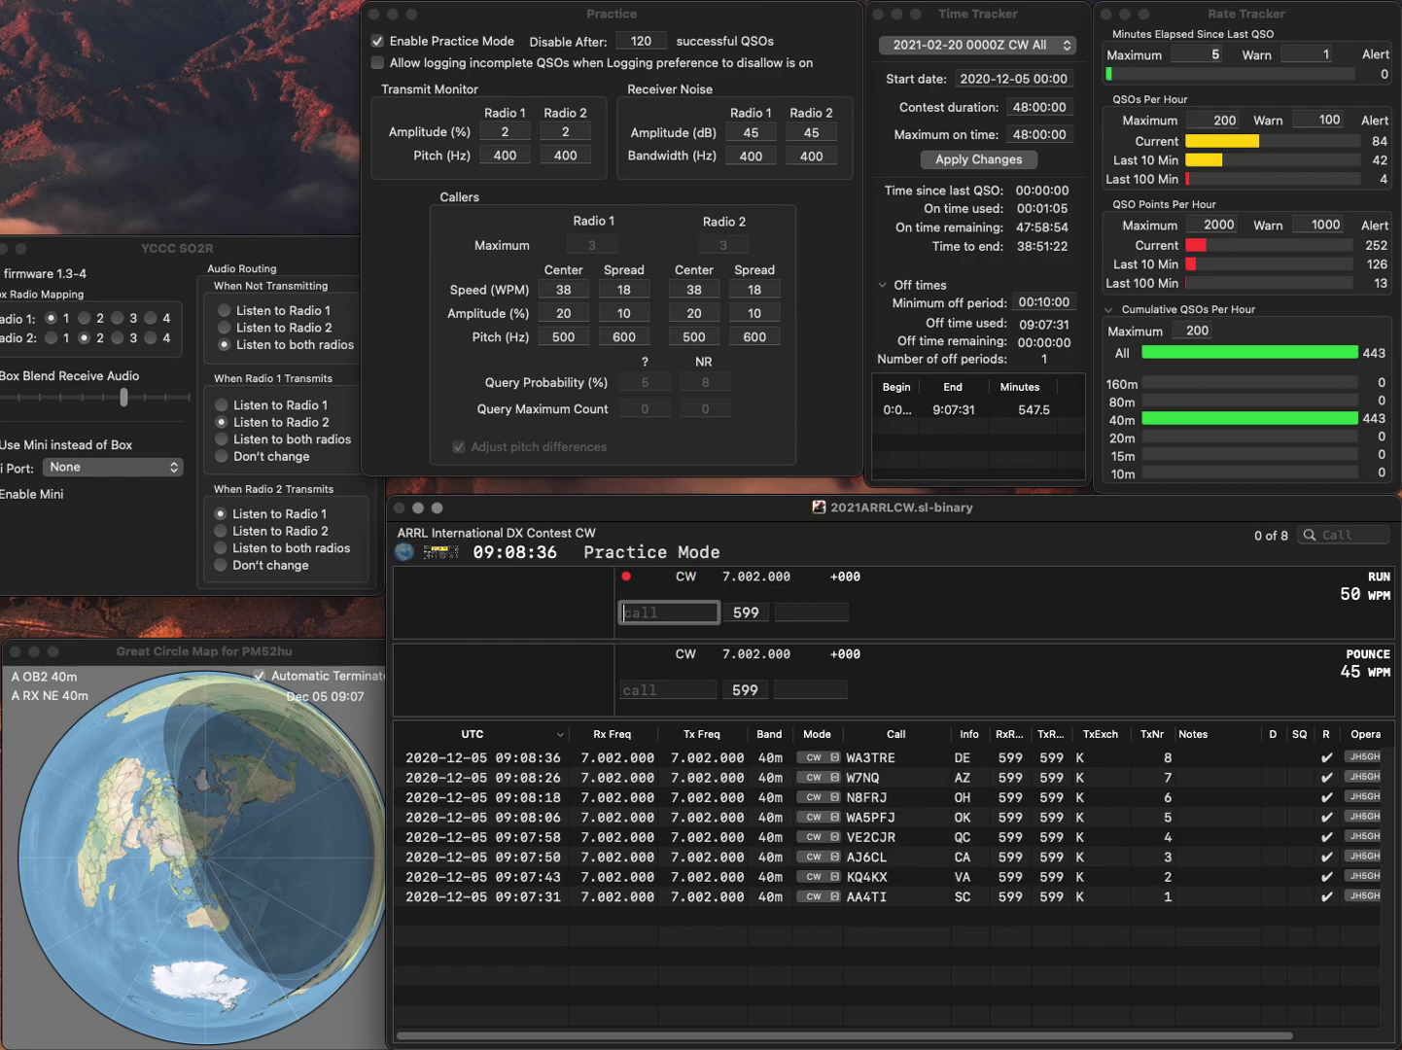
type("W2DEN")
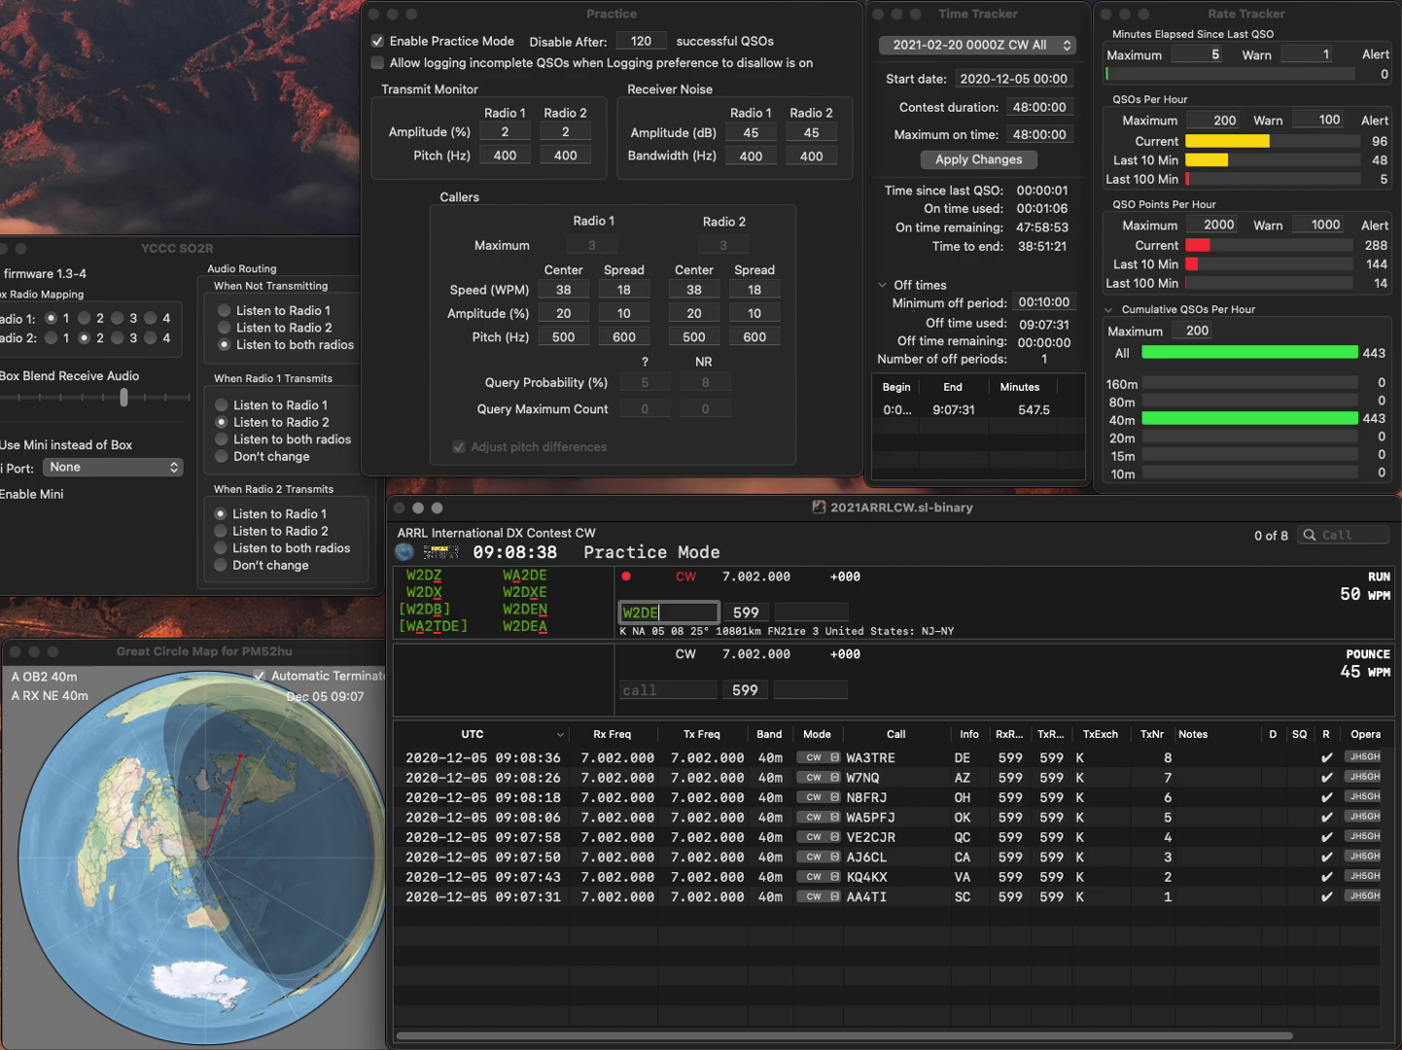
key("Return")
type("NY")
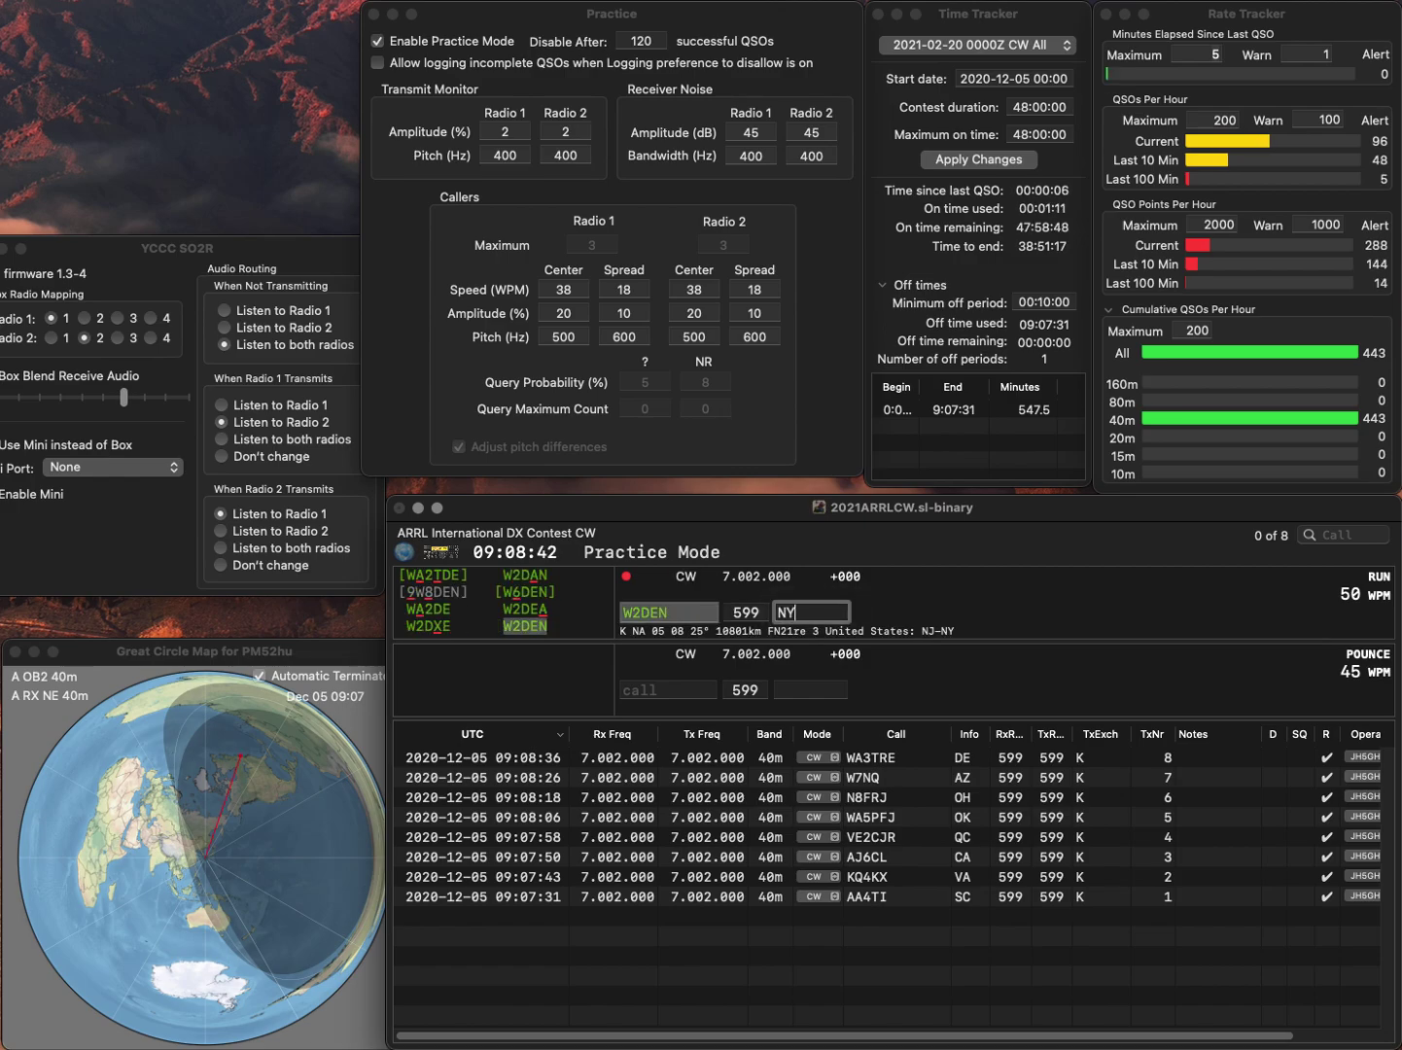
key("Return")
type("KJ4KK")
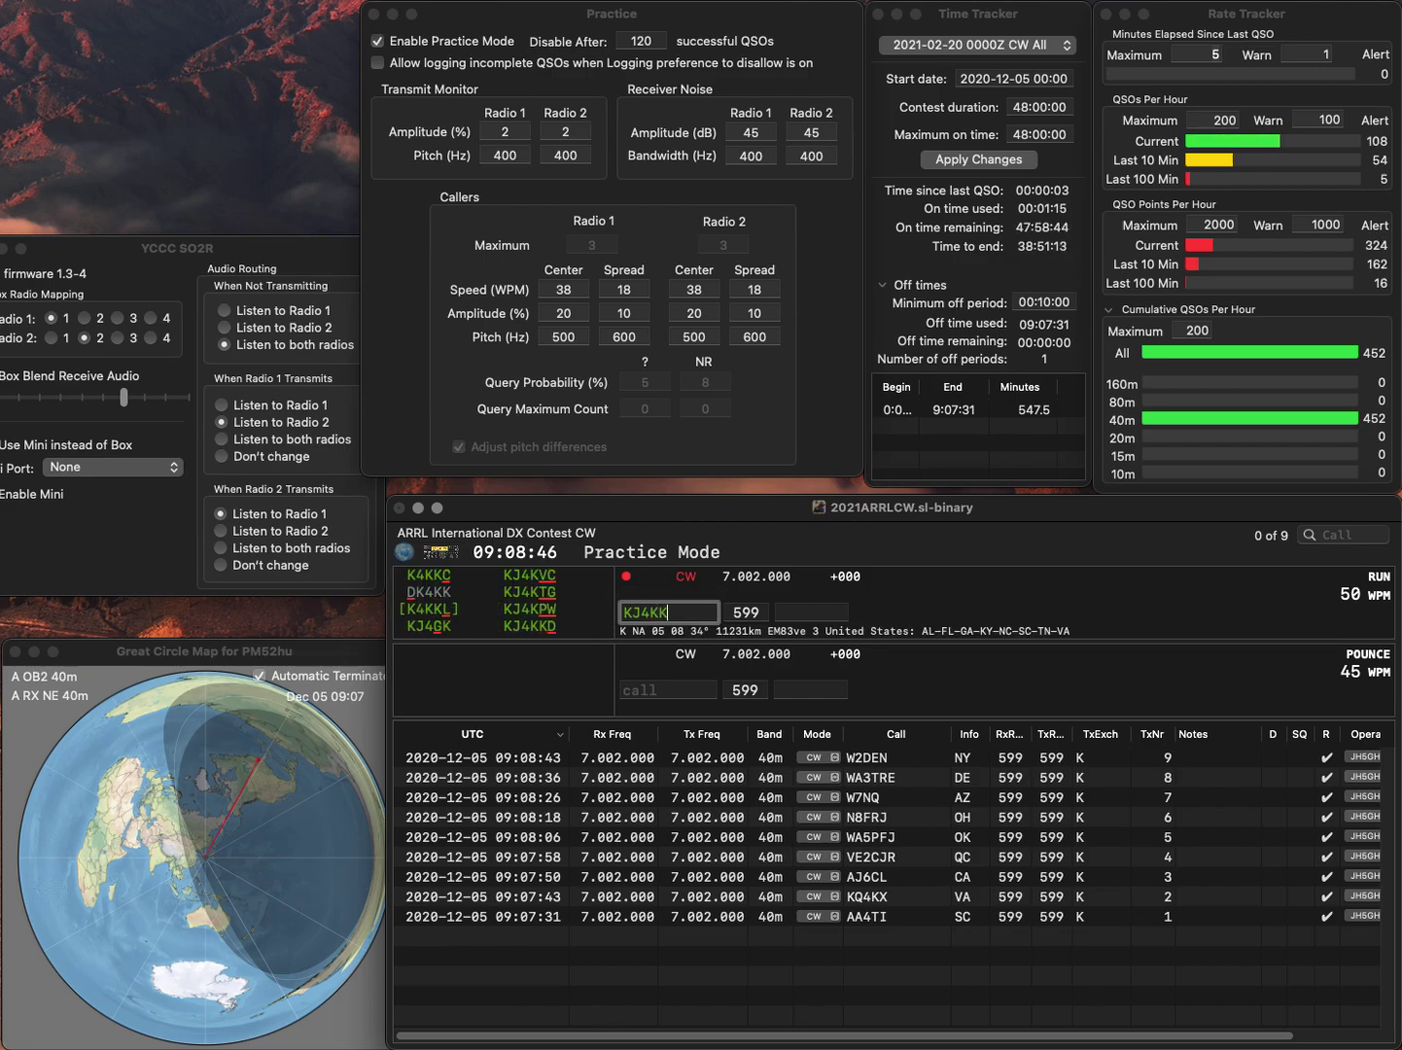
type("D")
key("space")
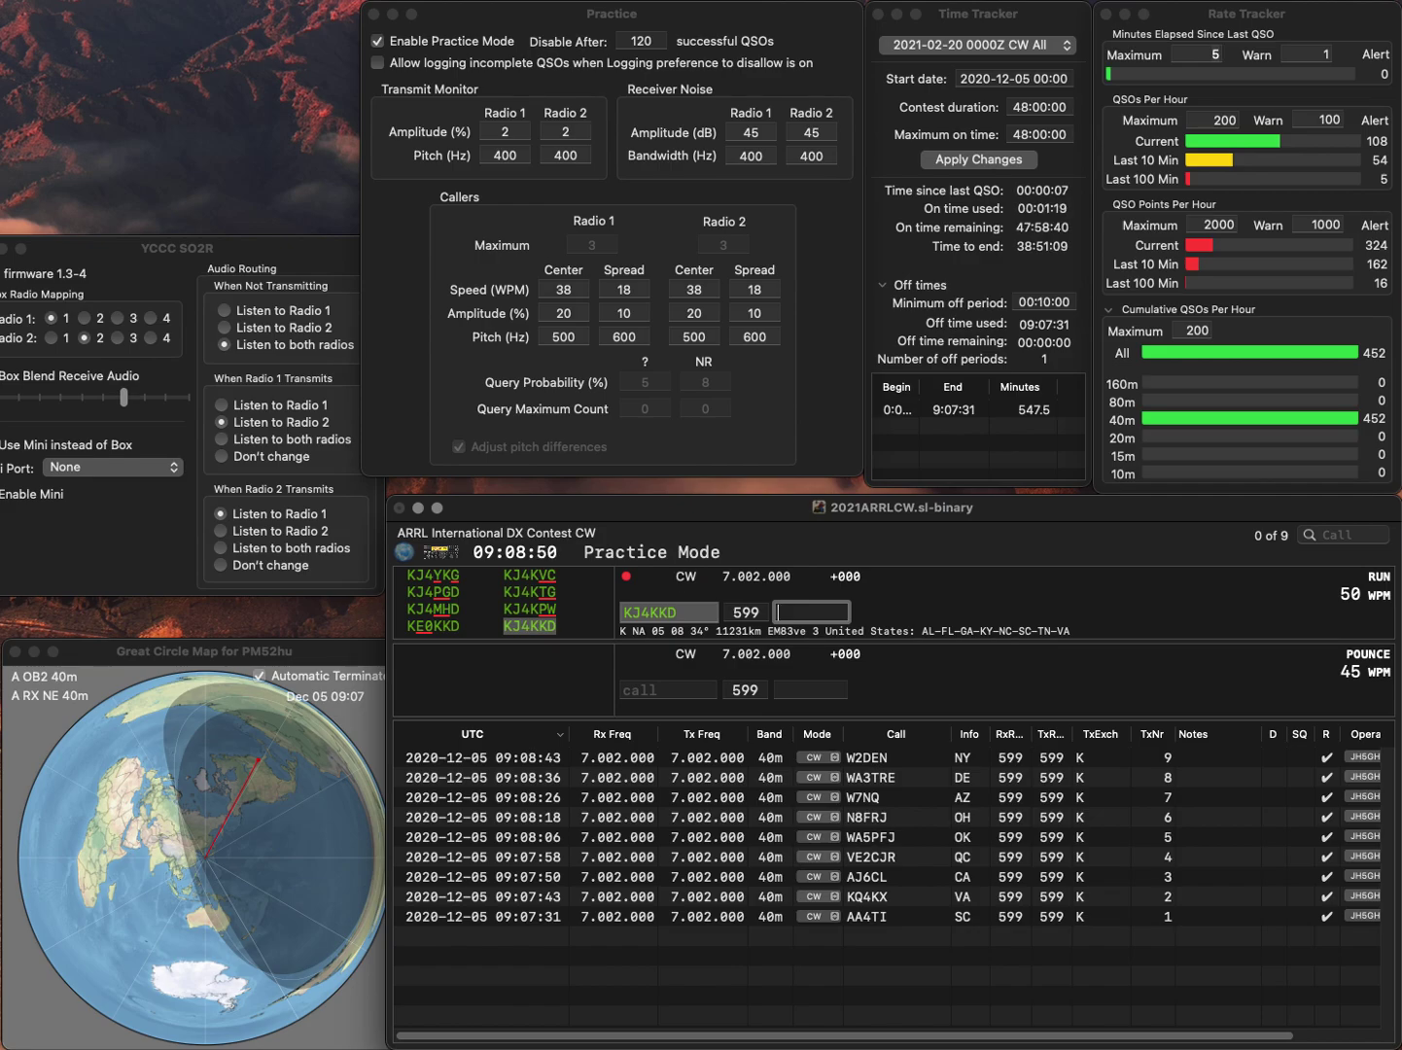
type("C")
key("Return")
type("W")
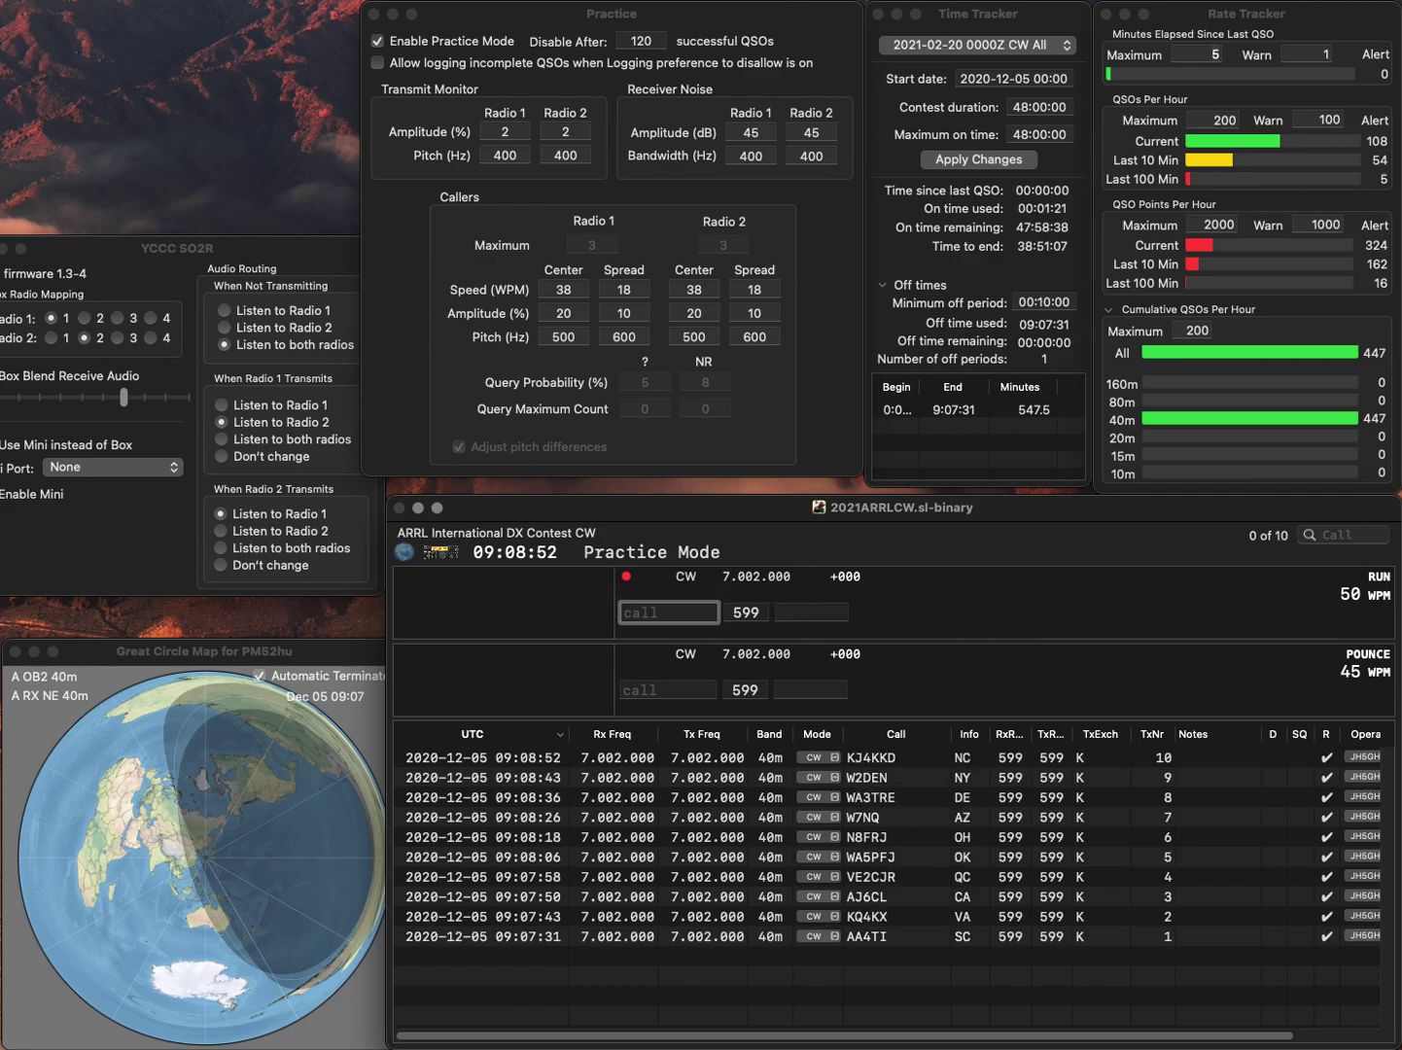
type("1WBB")
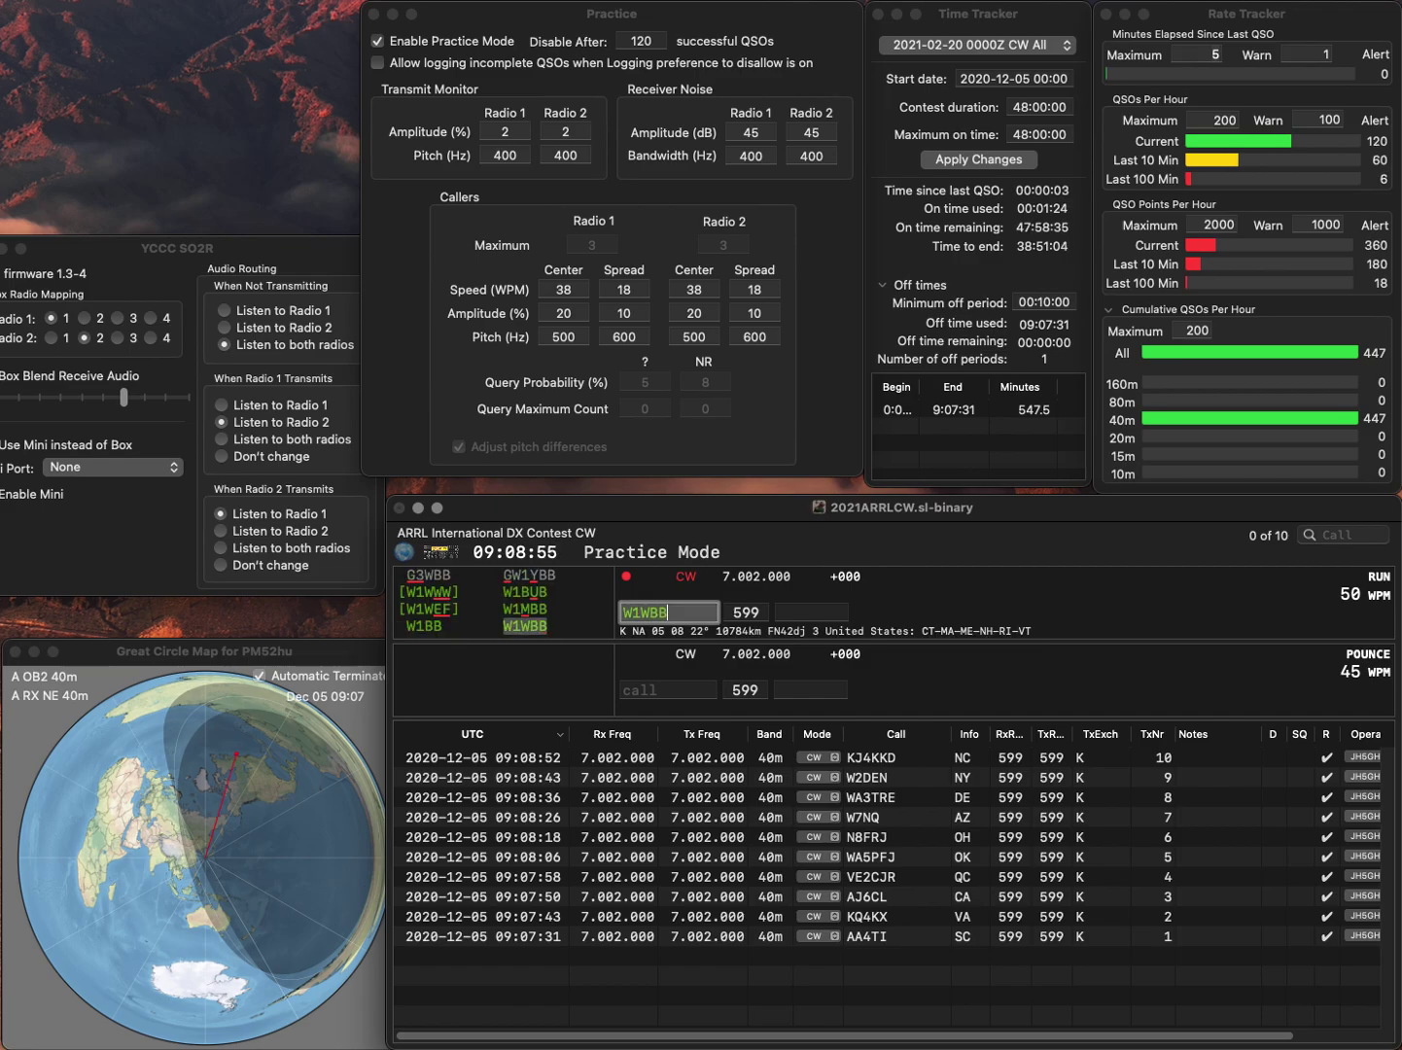
key("Tab")
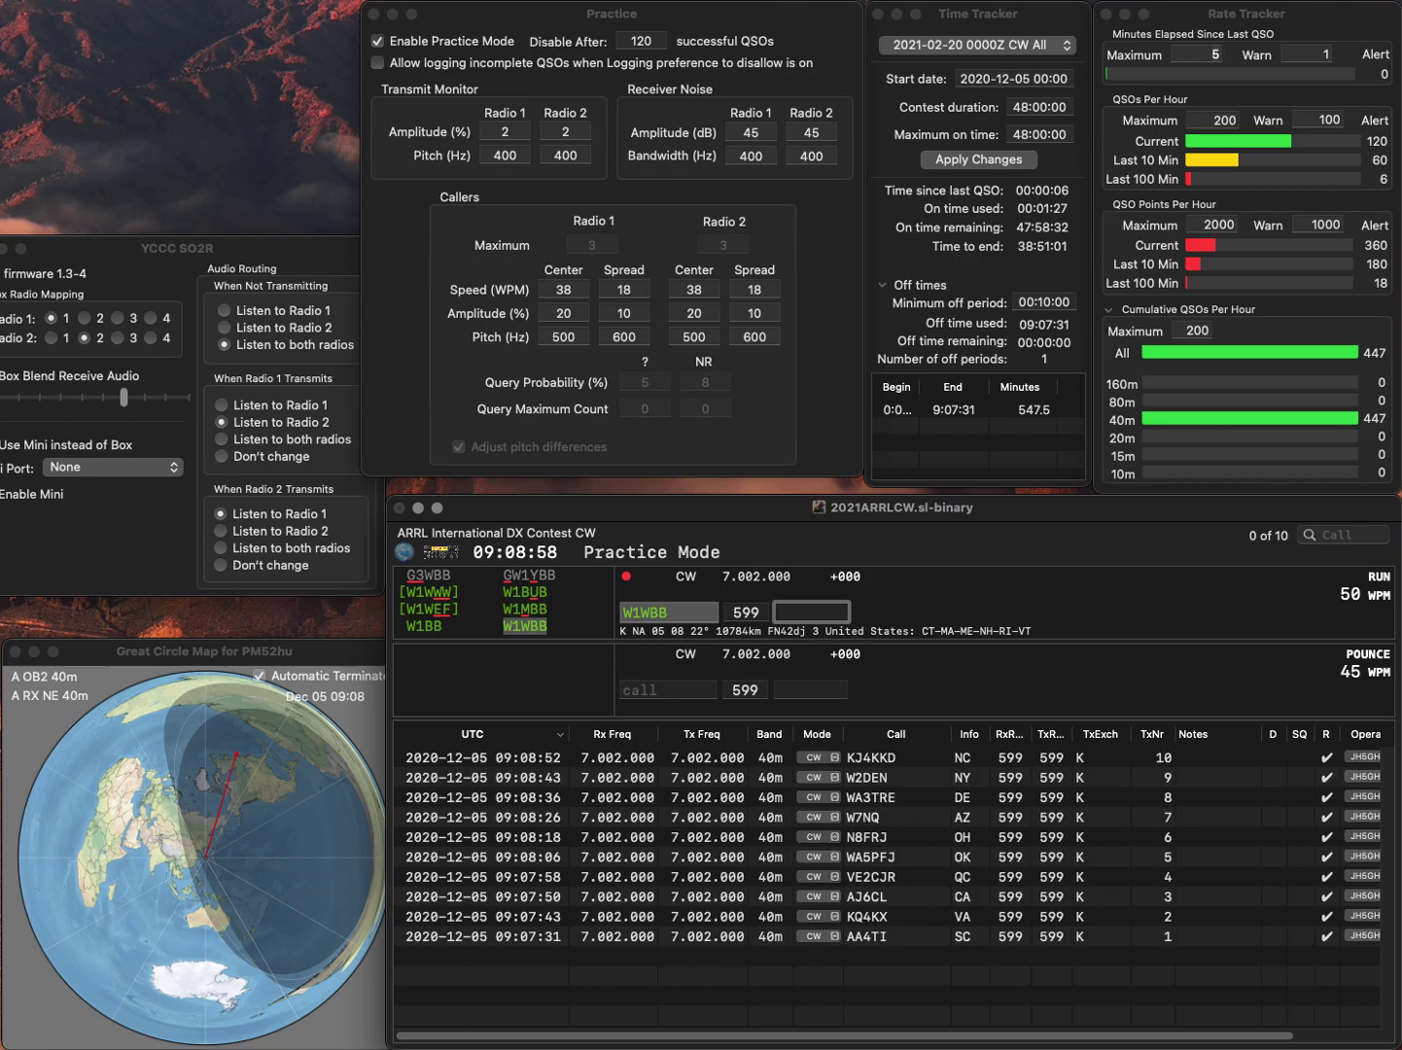
type("CT")
key("Return")
type("KS")
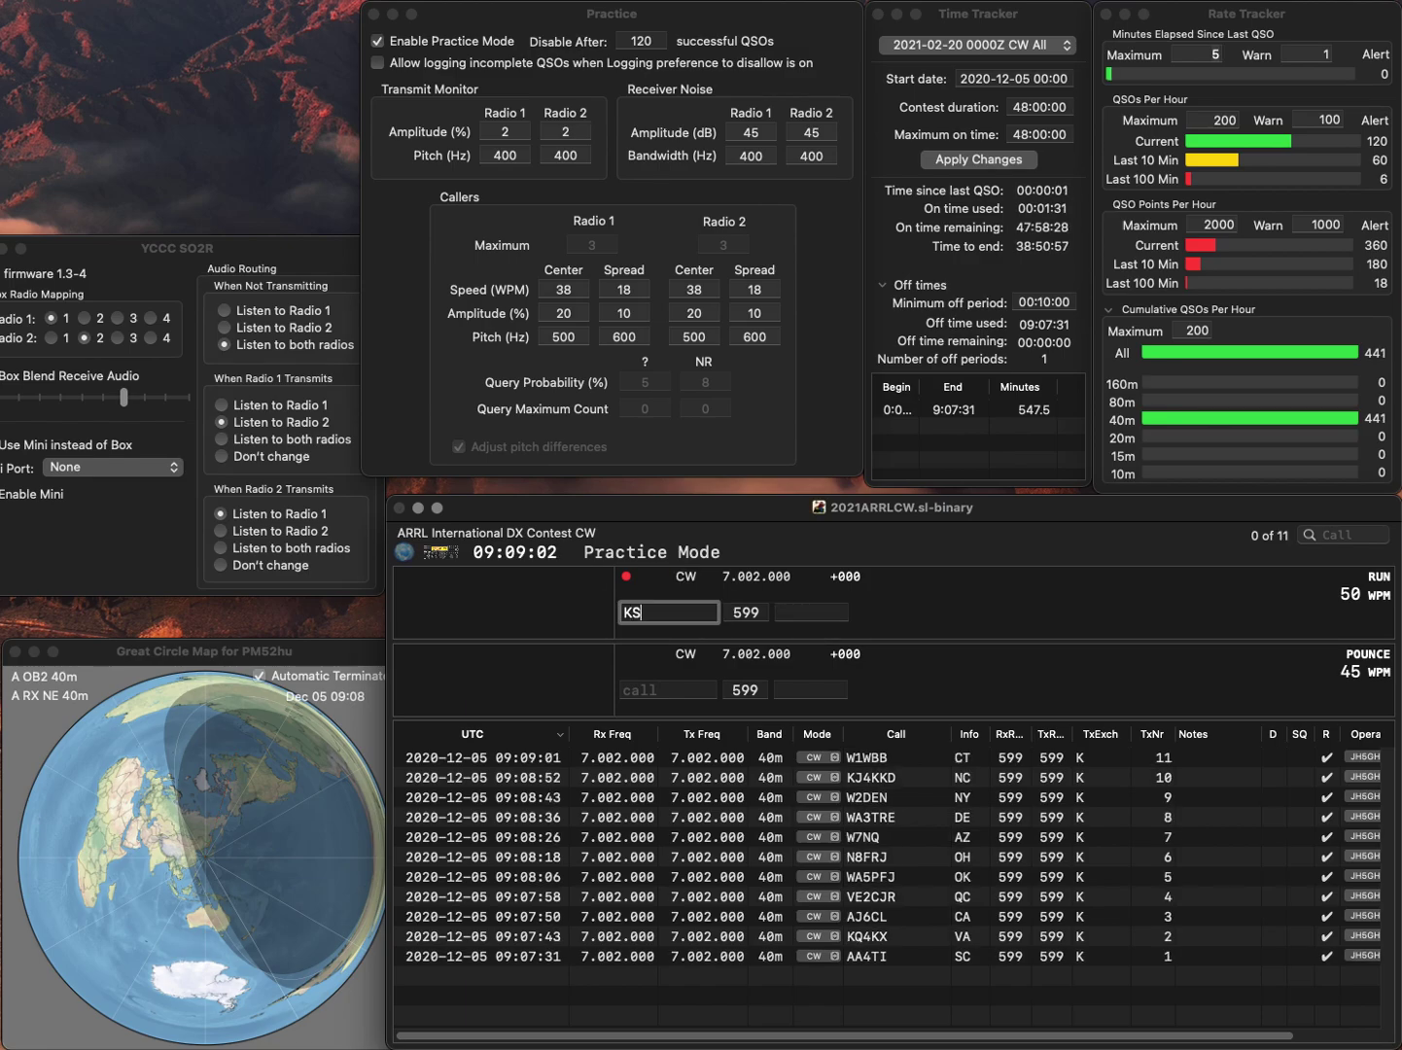
type("0CW")
key("Return")
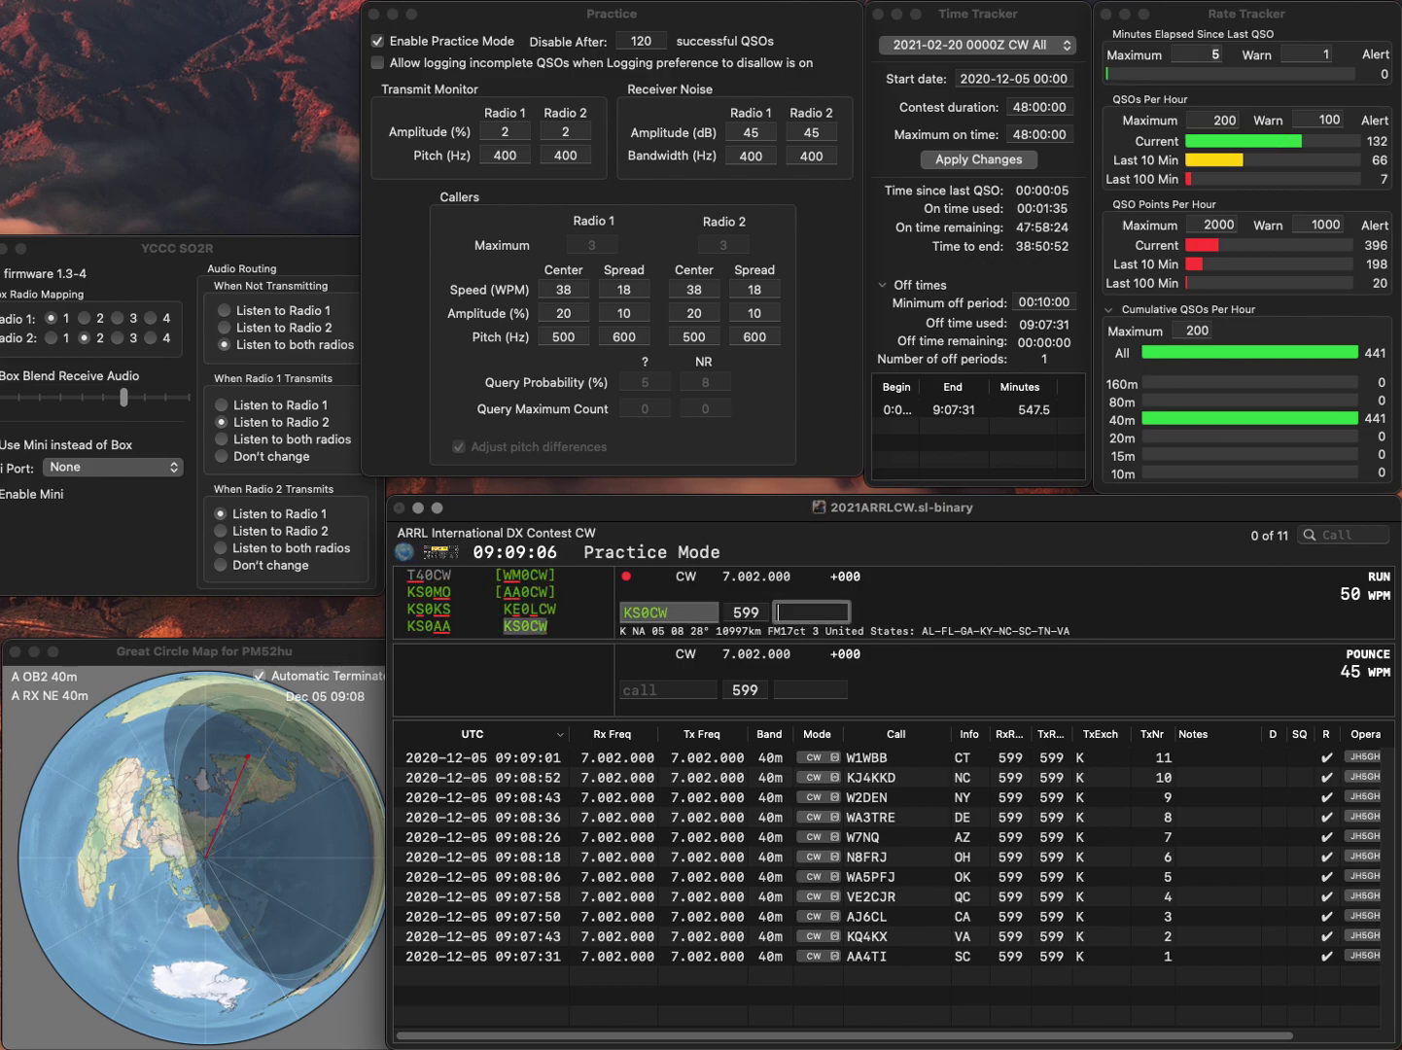
type("VA")
key("Return")
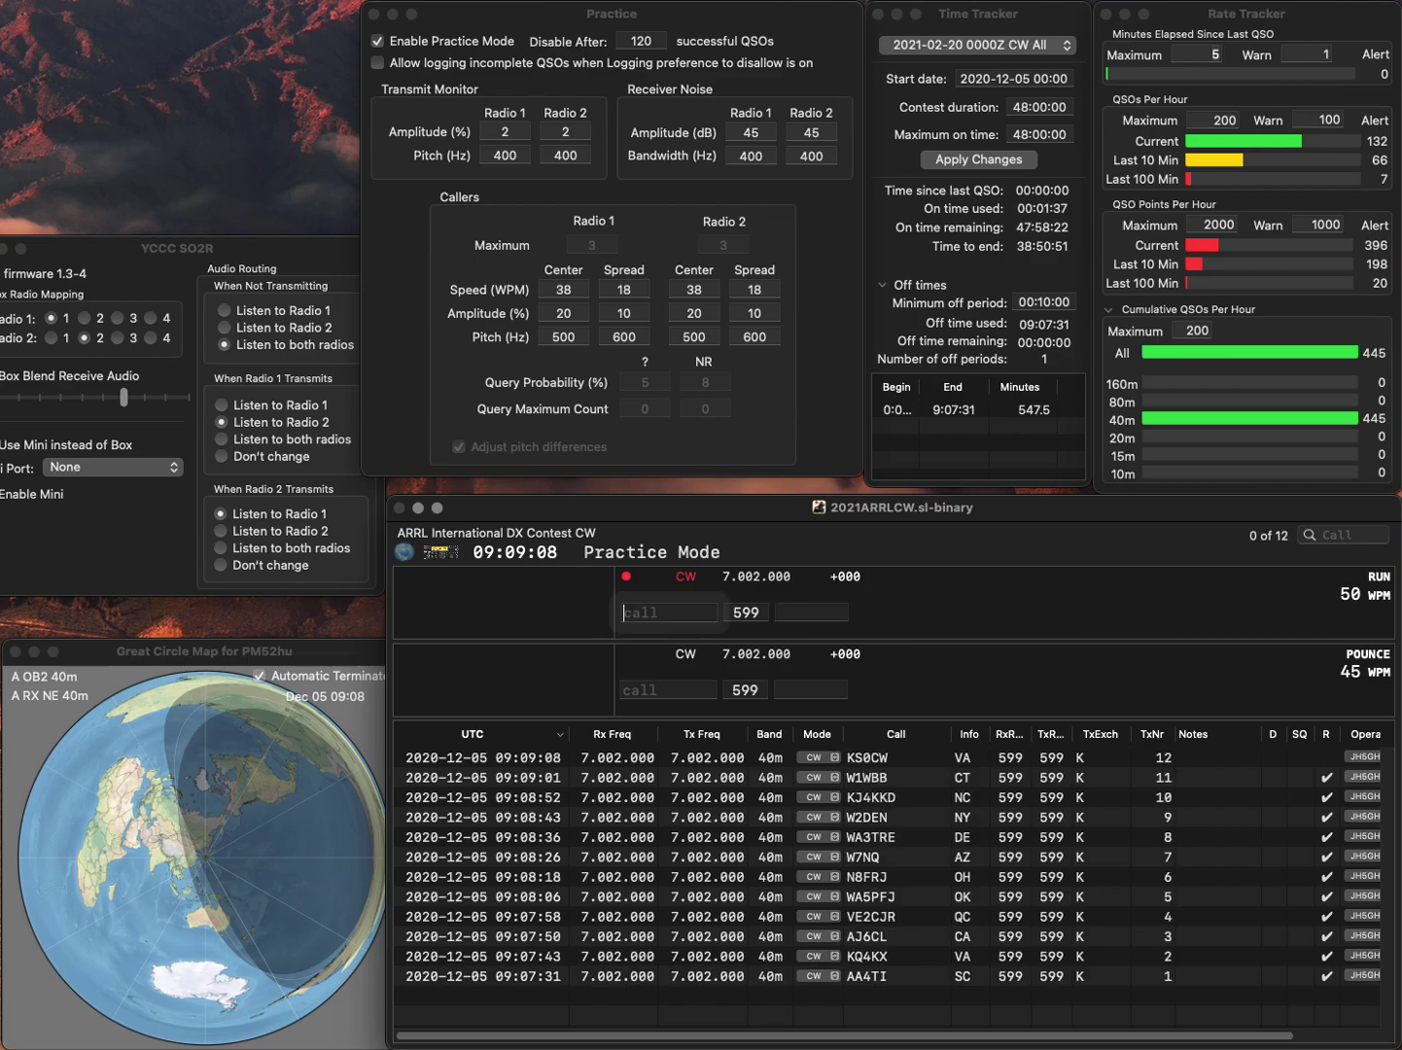
Work the caller N4ZY on the run radio and log the contact with received exchange TN
type("N4")
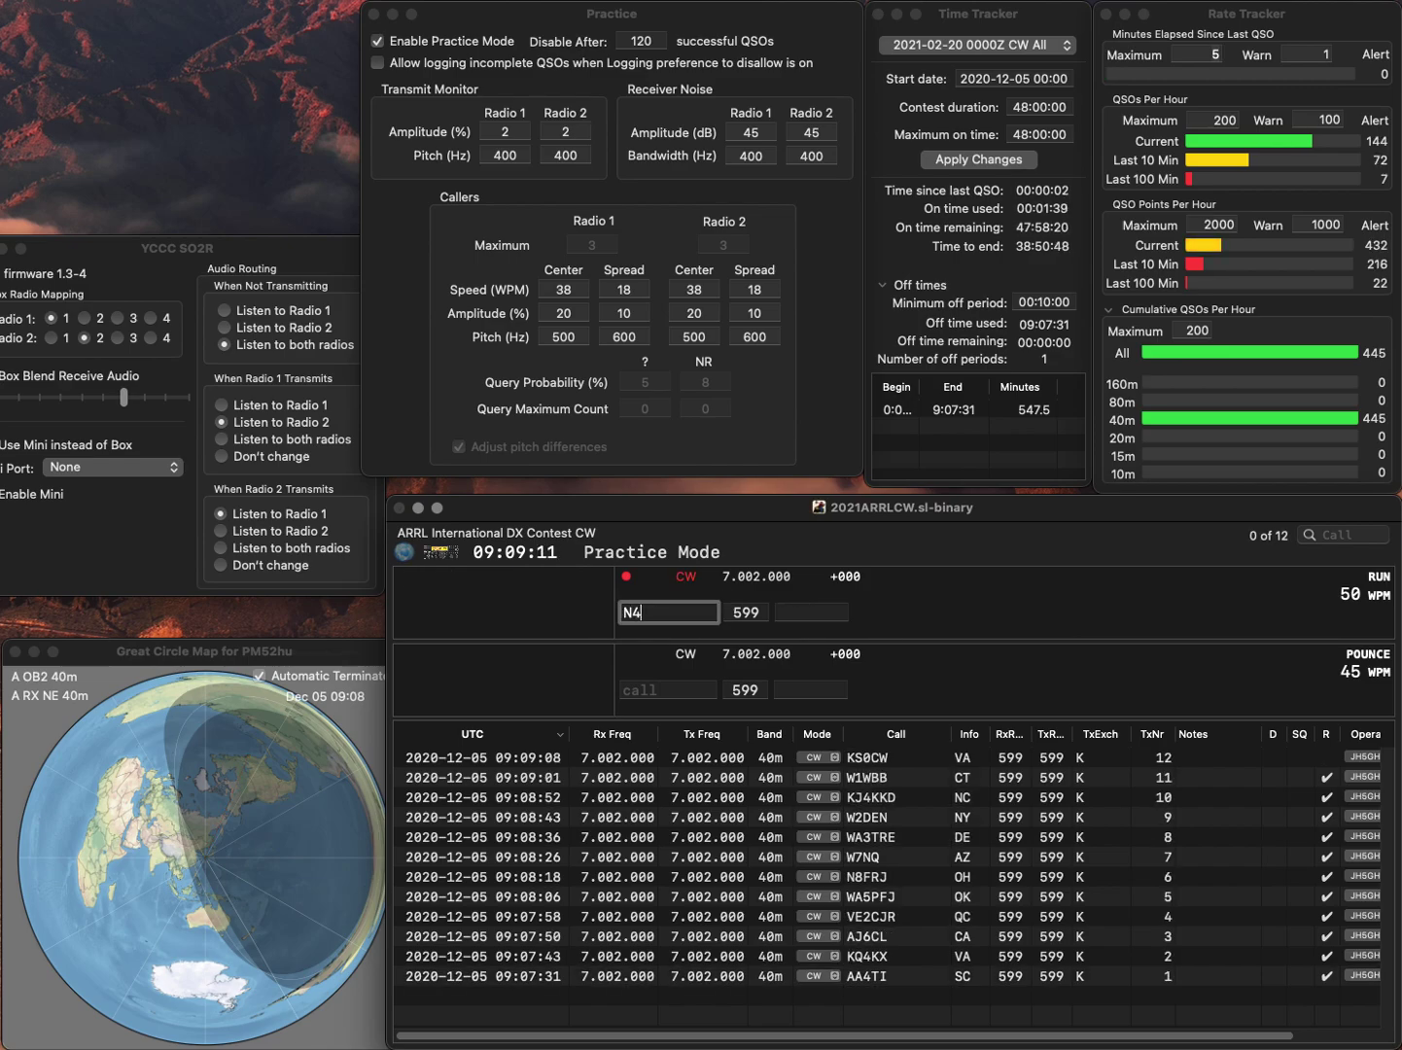
type("ZY")
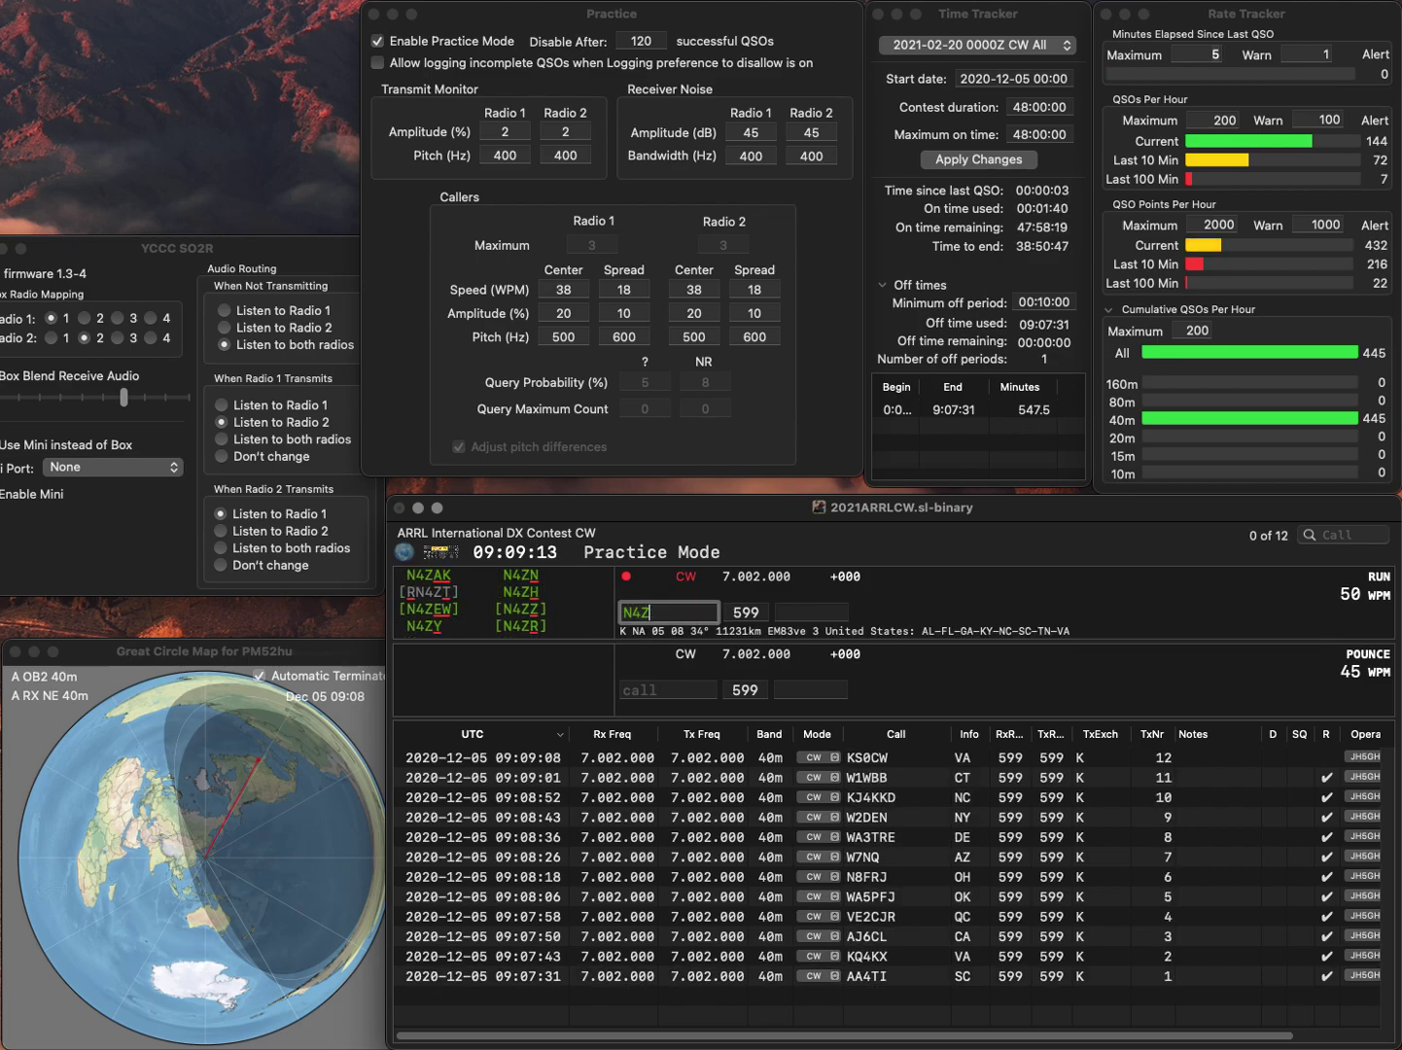
key("Return")
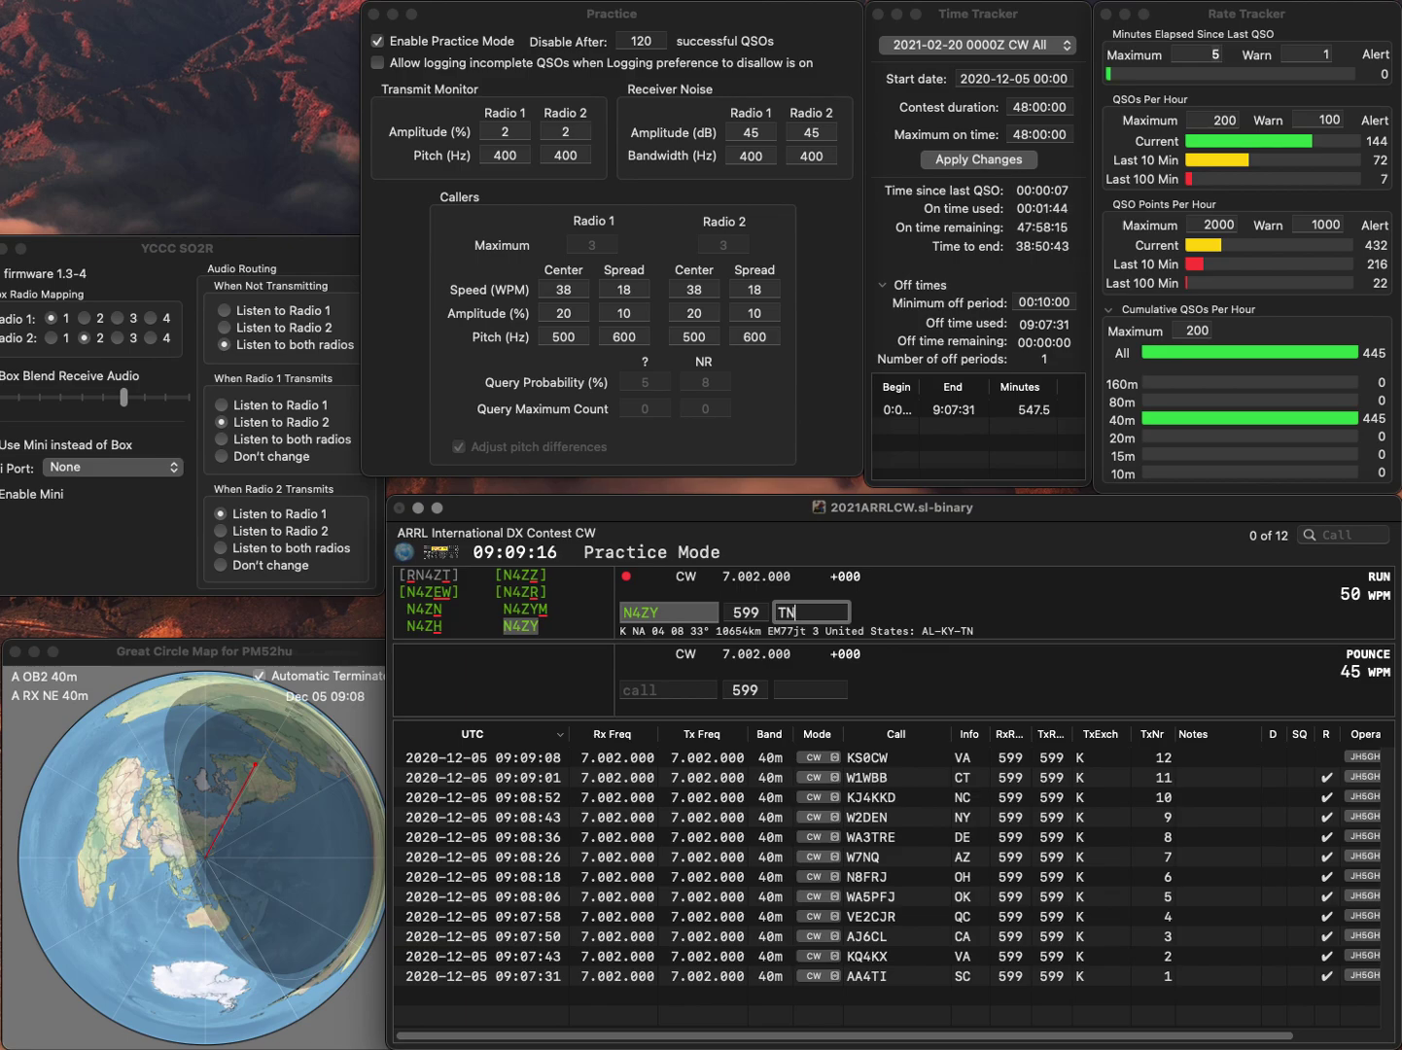
key("Return")
Work the caller N5LB on the run radio and log the contact with received exchange OK
type("N5LB")
key("Return")
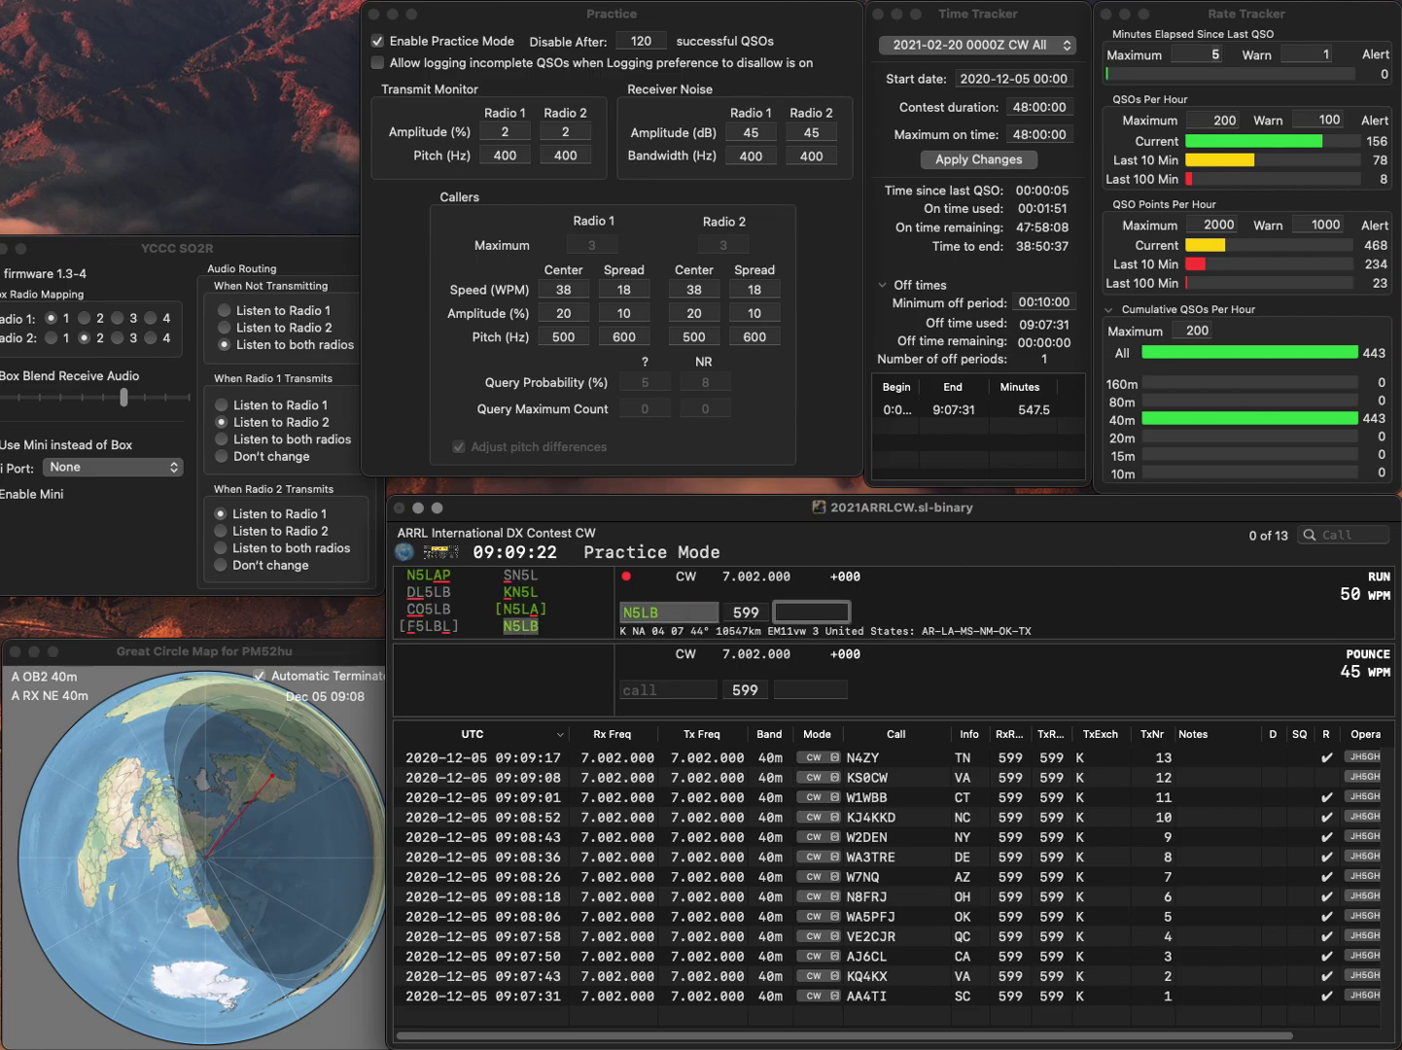
type("OK")
key("Return")
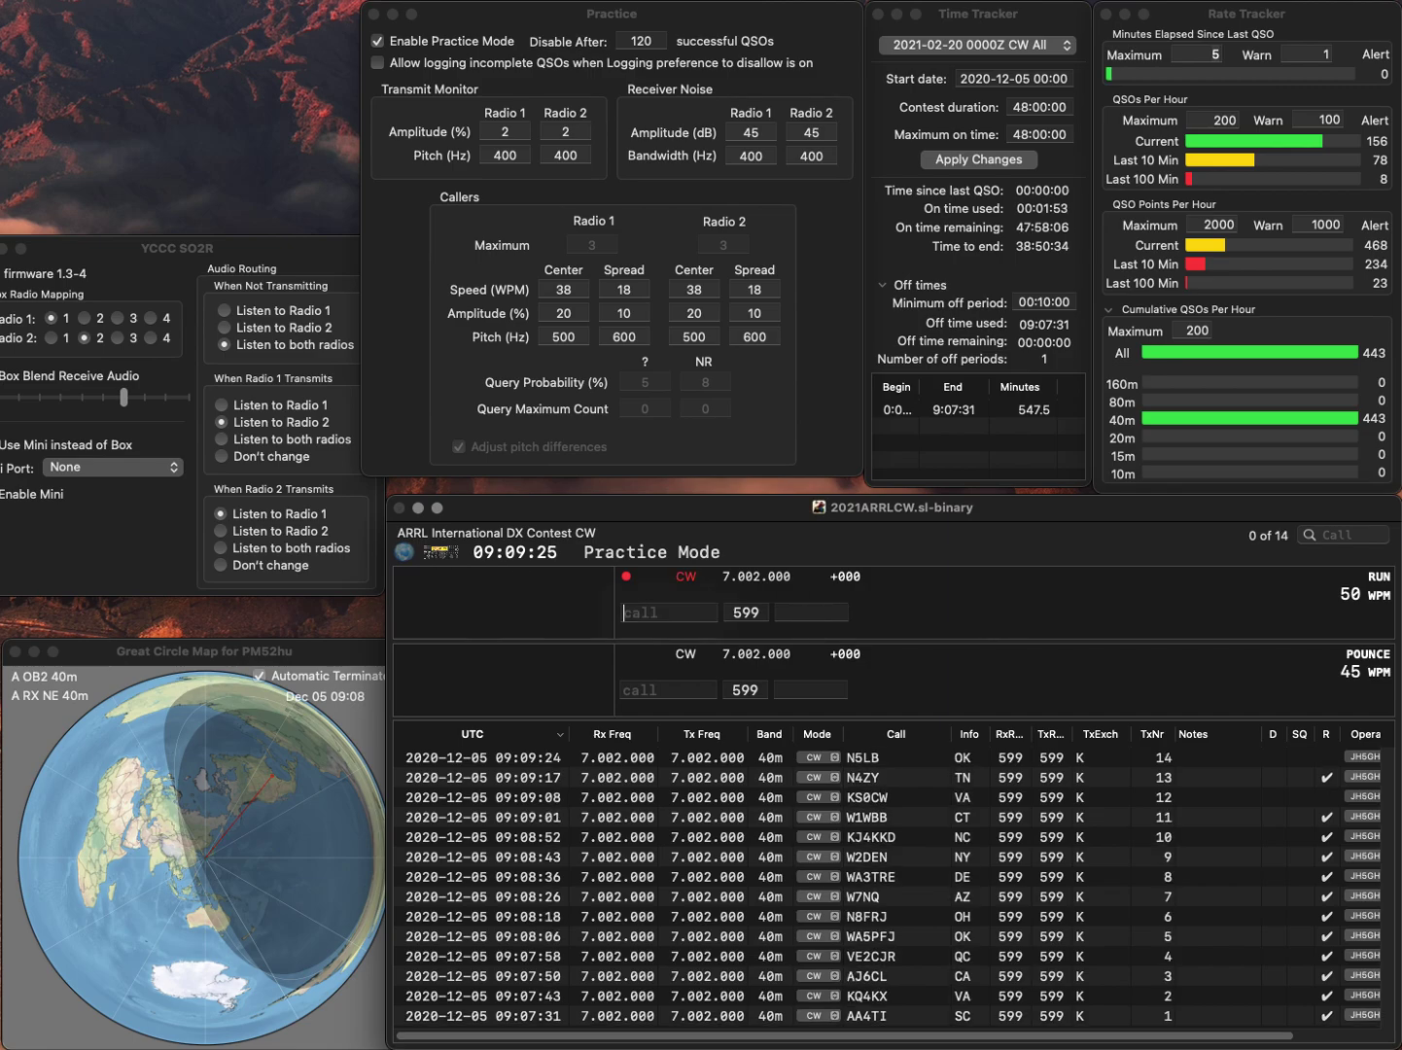
type("N1CEO")
key("Return")
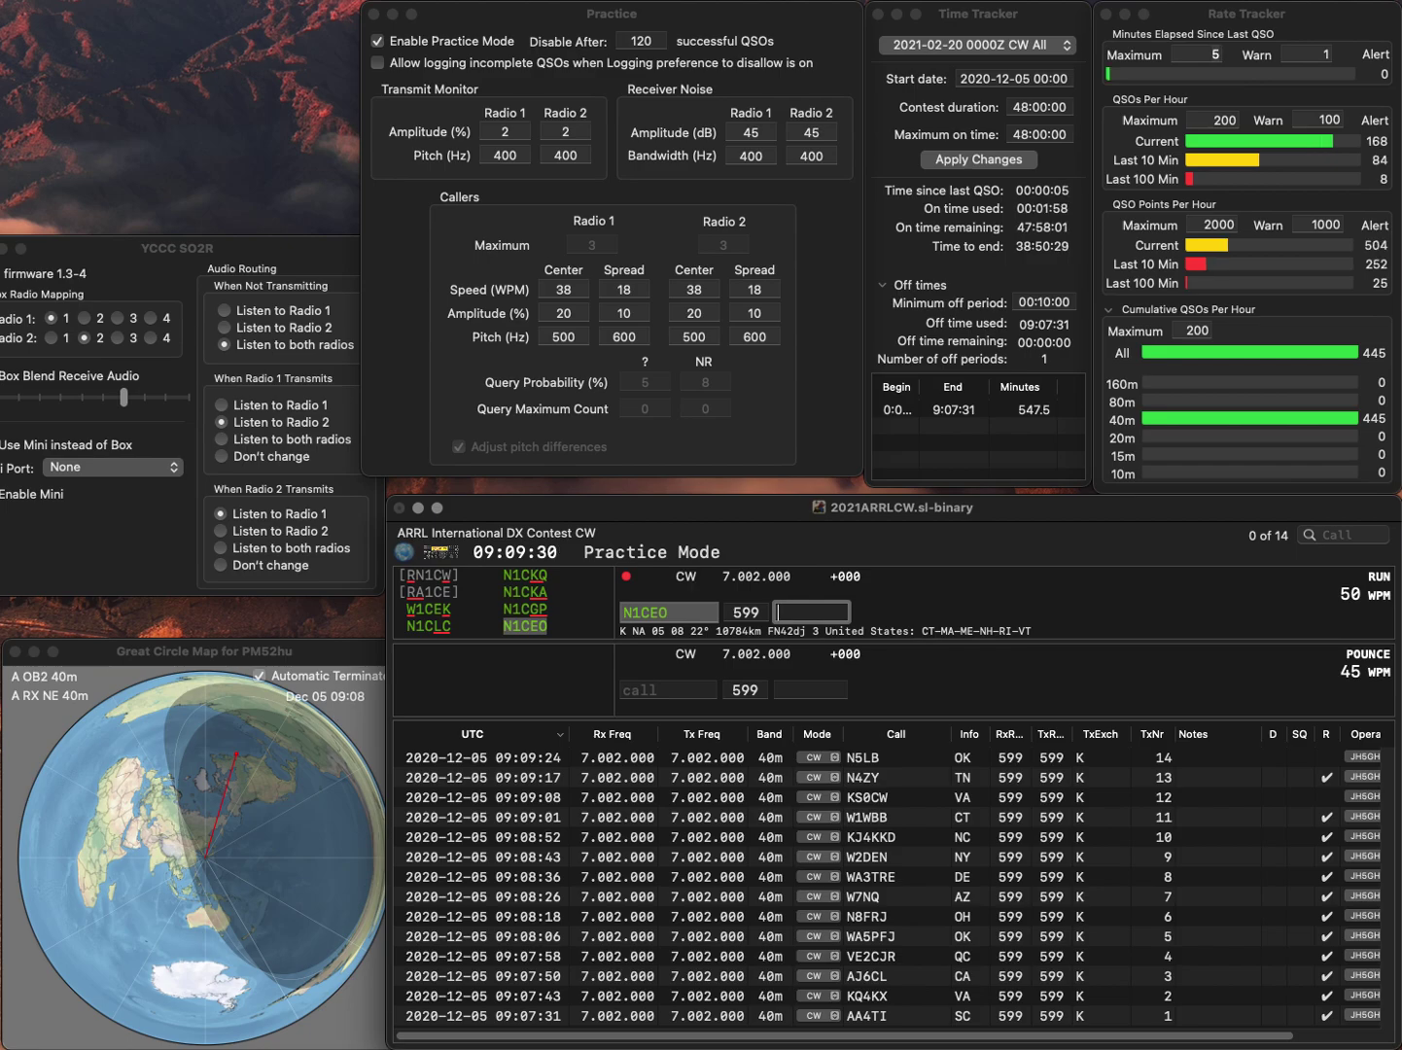
type("RI")
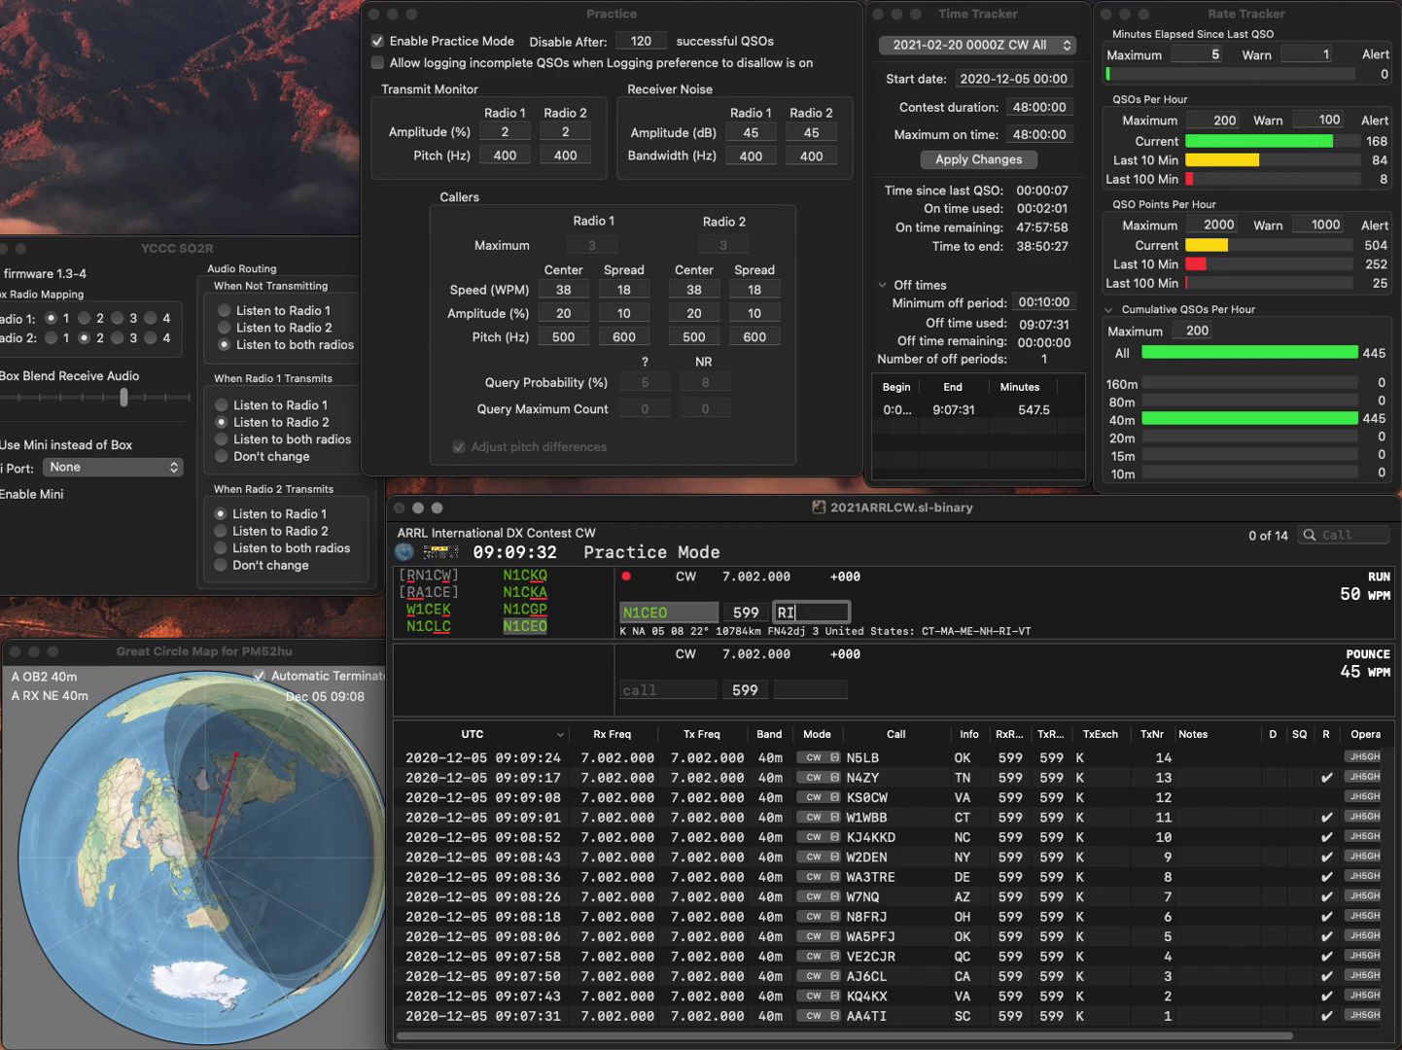
key("Return")
Work the caller K6KW on the run radio and log the contact with received exchange CA
type("K6KW")
key("Return")
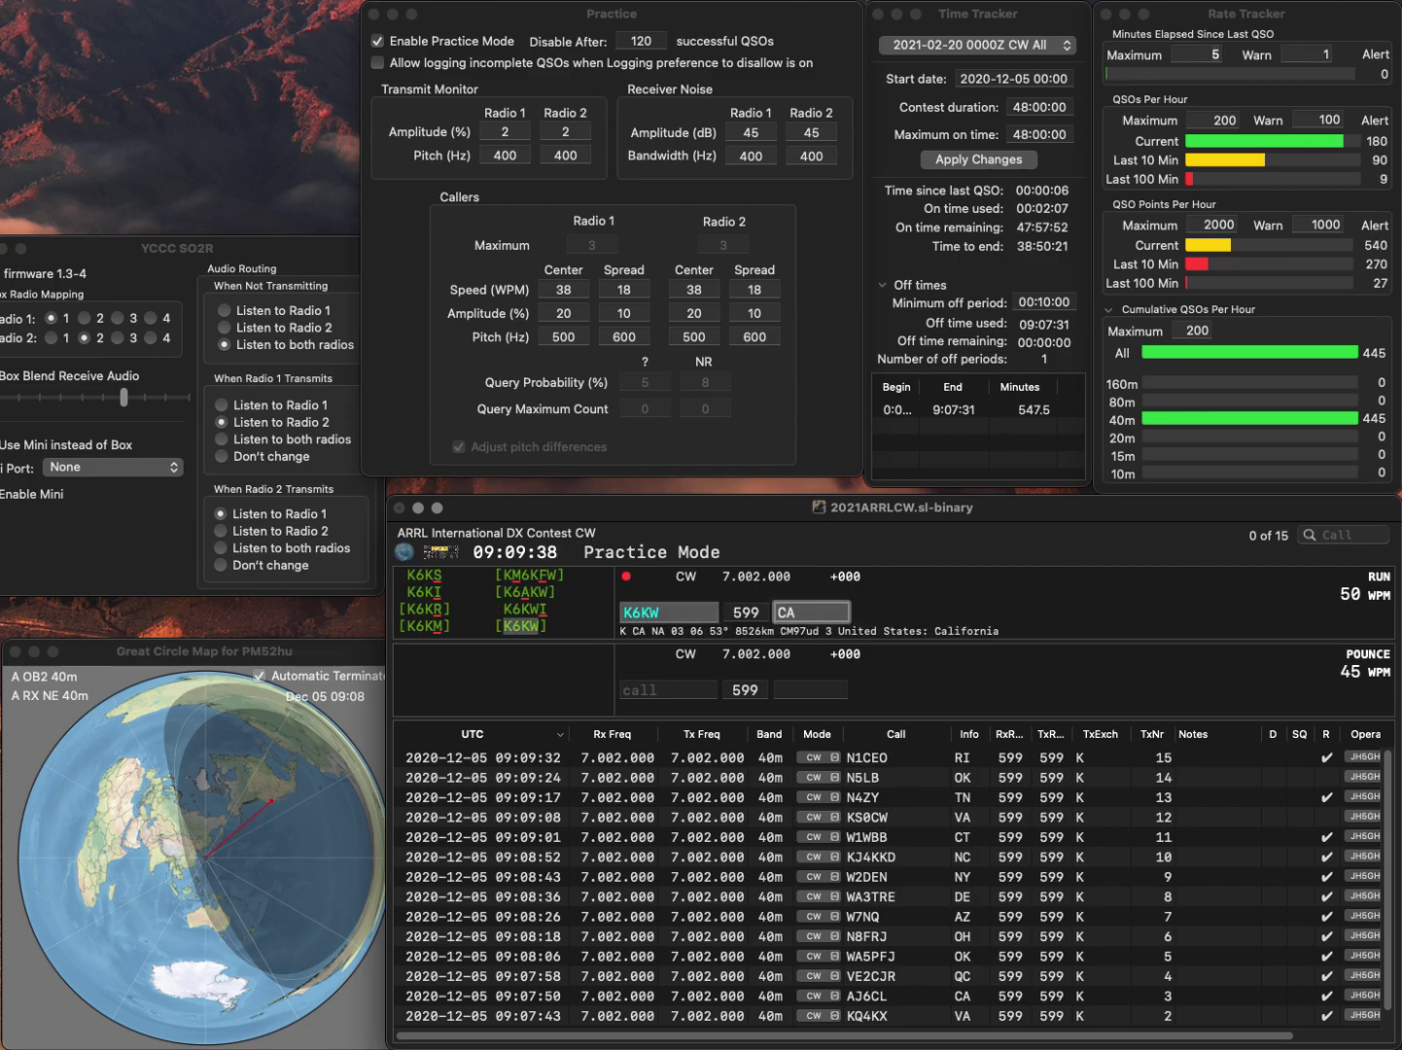
key("Return")
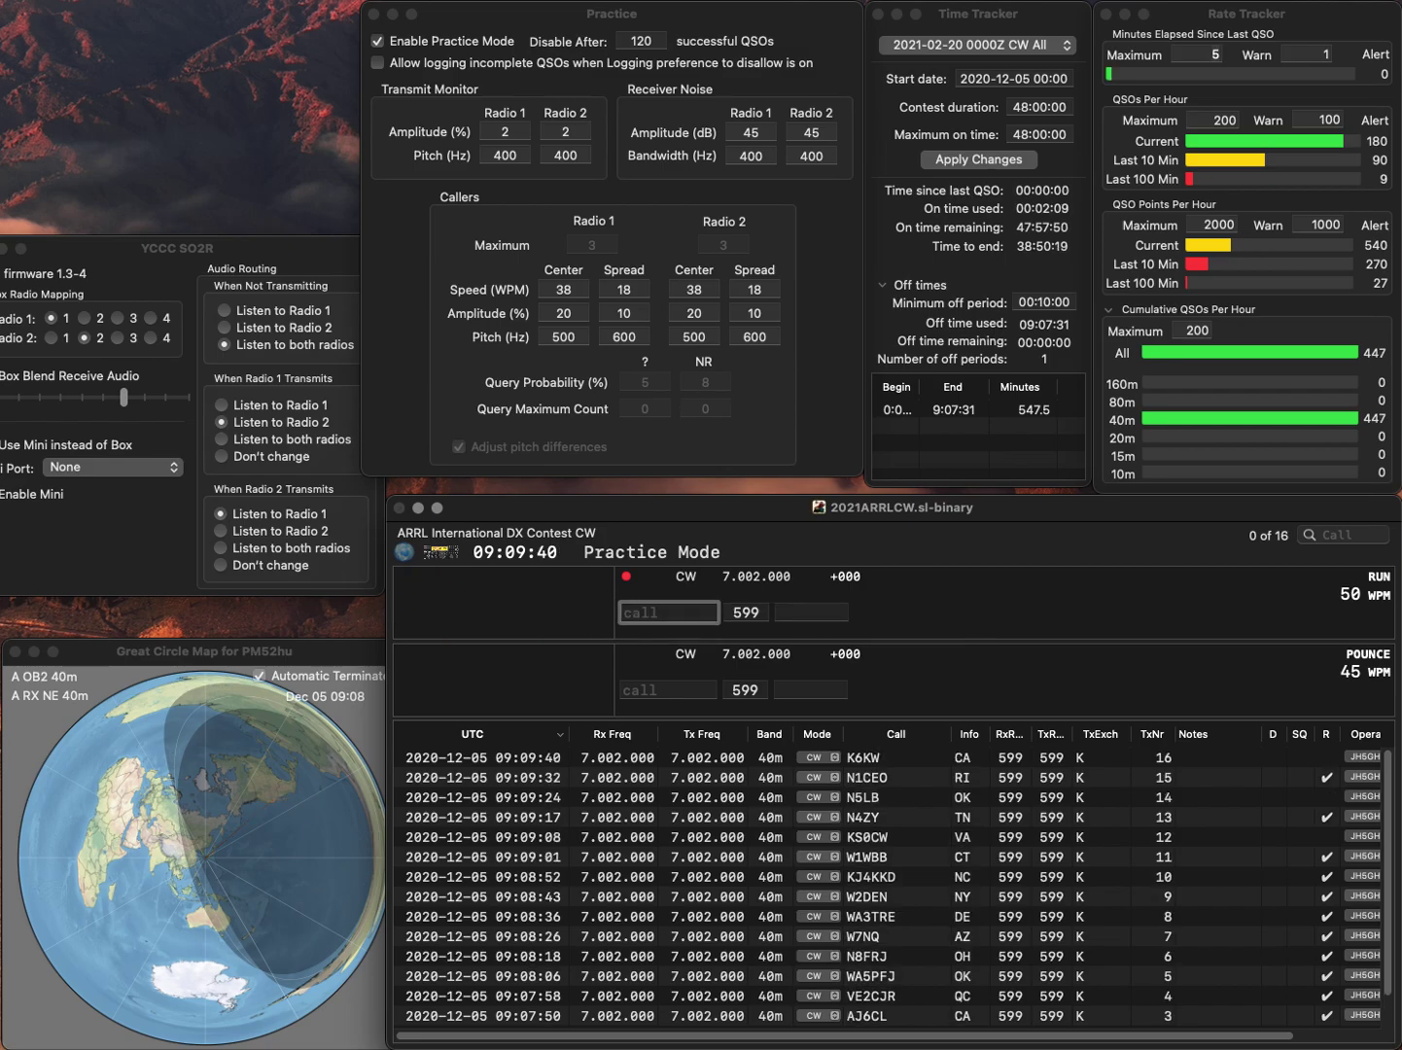
Work the caller W1DT on the run radio and log the contact with received exchange NH
type("W1DT")
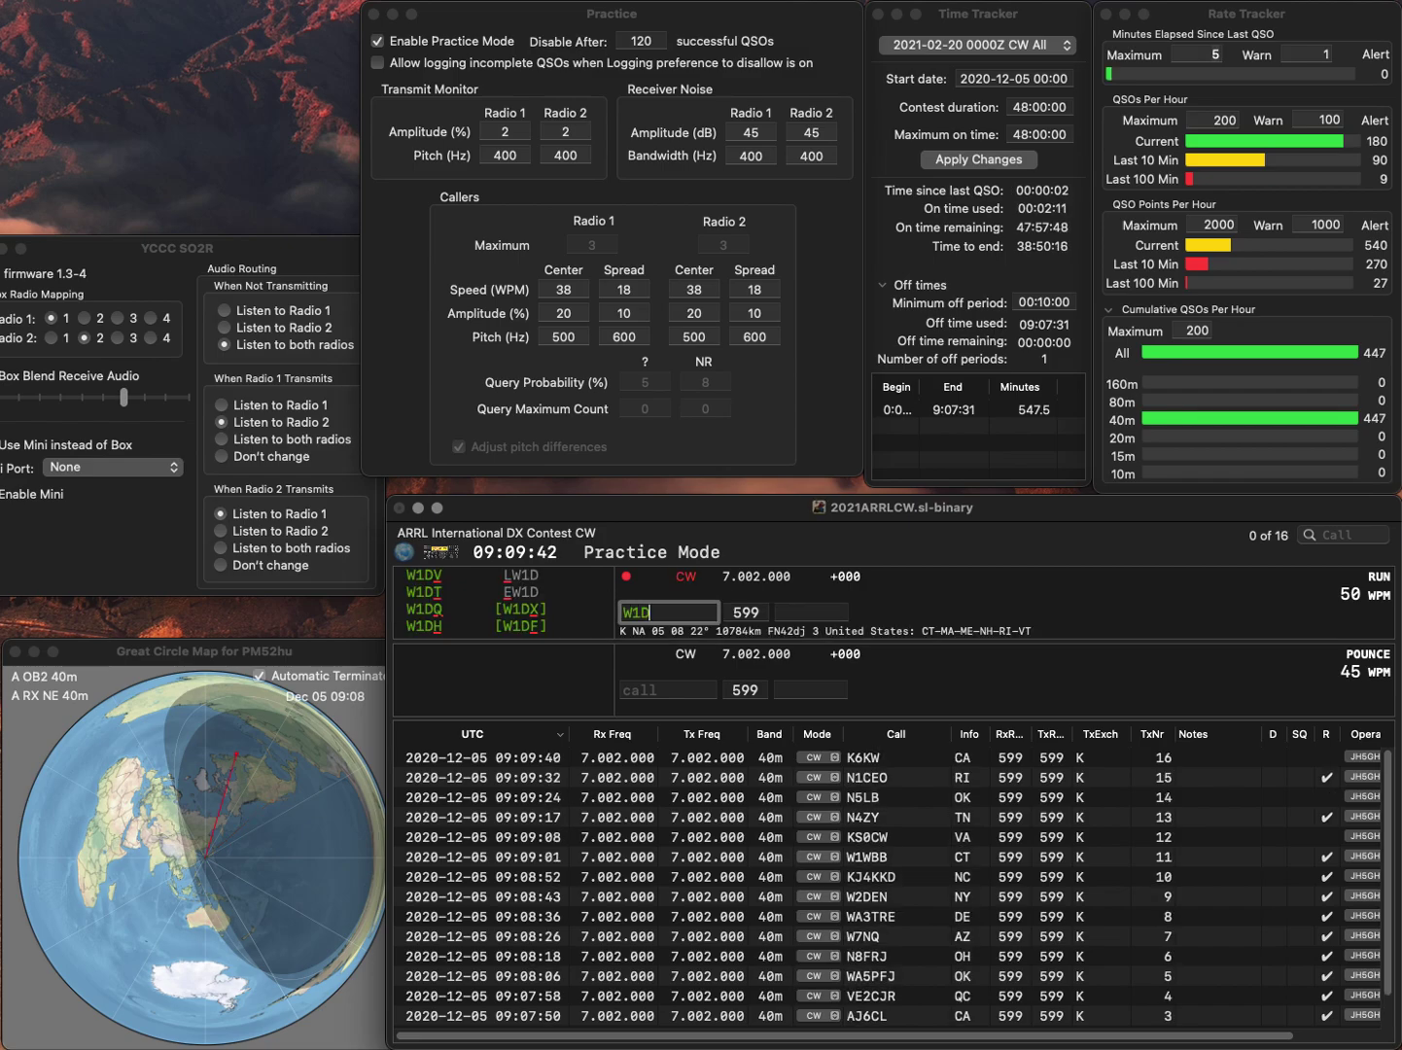
key("Return")
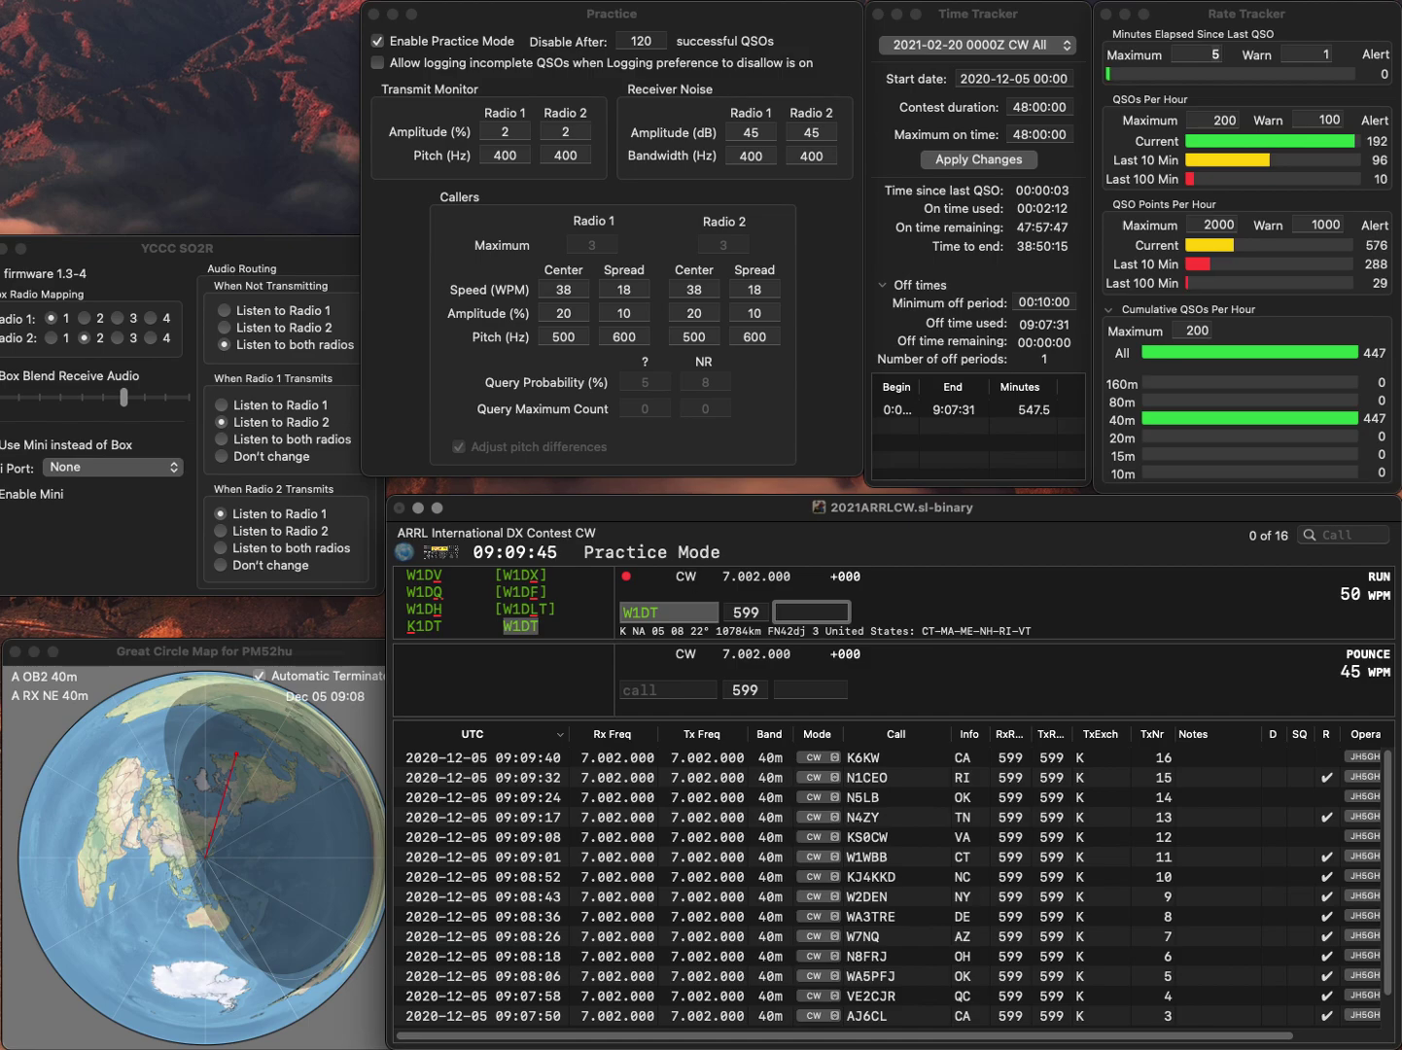
type("NH")
key("Return")
type("WD9G")
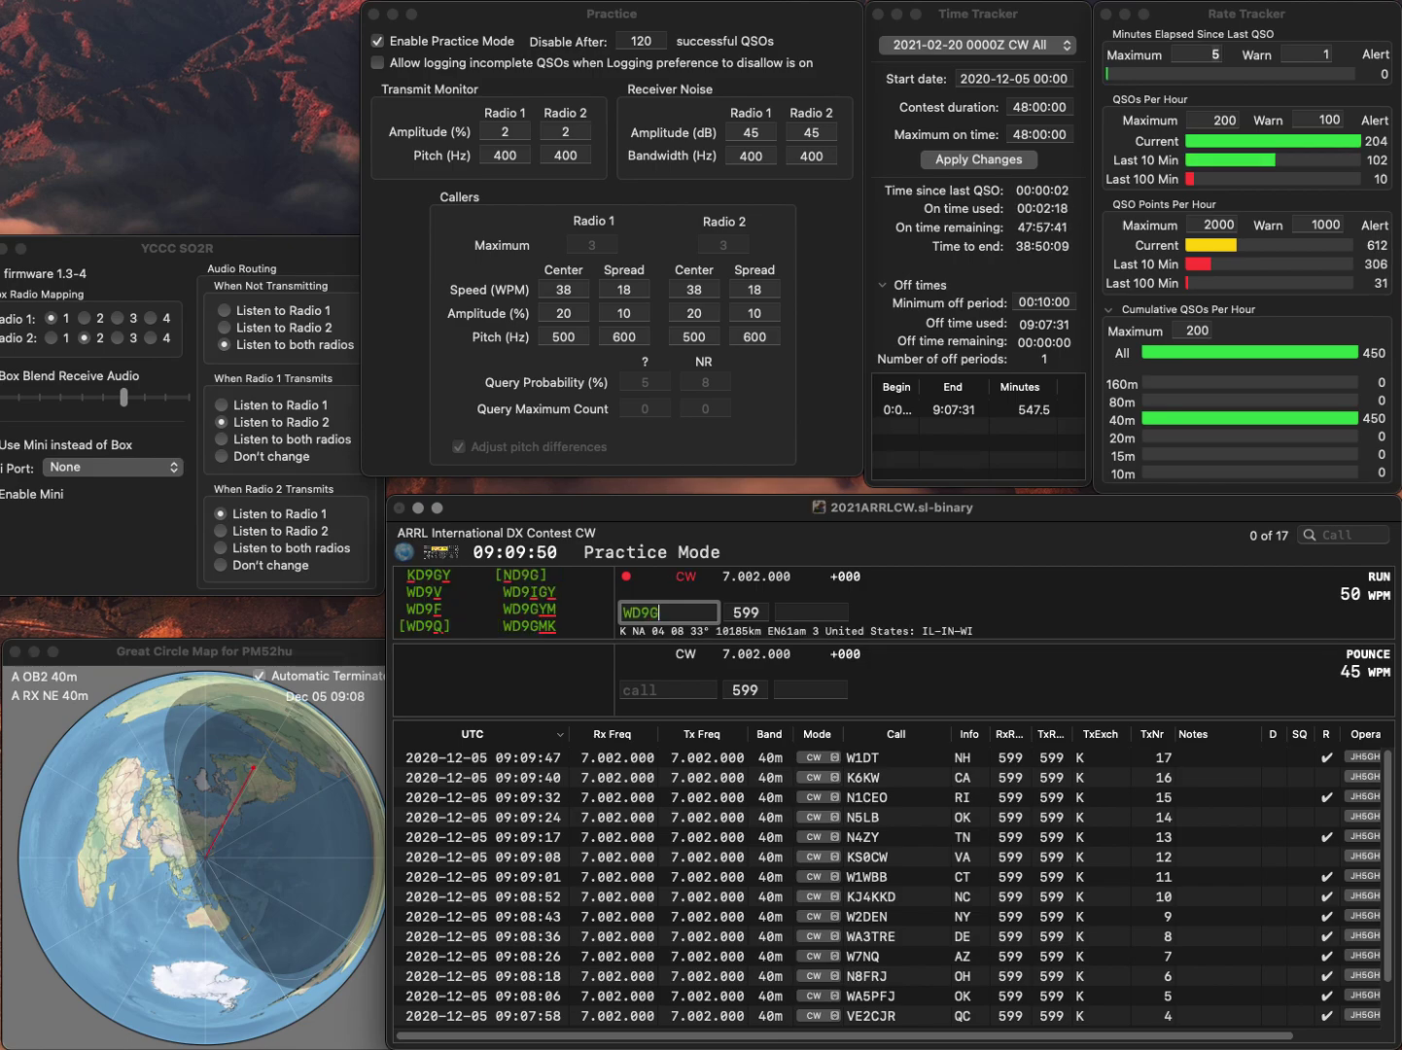
type("YM")
key("space")
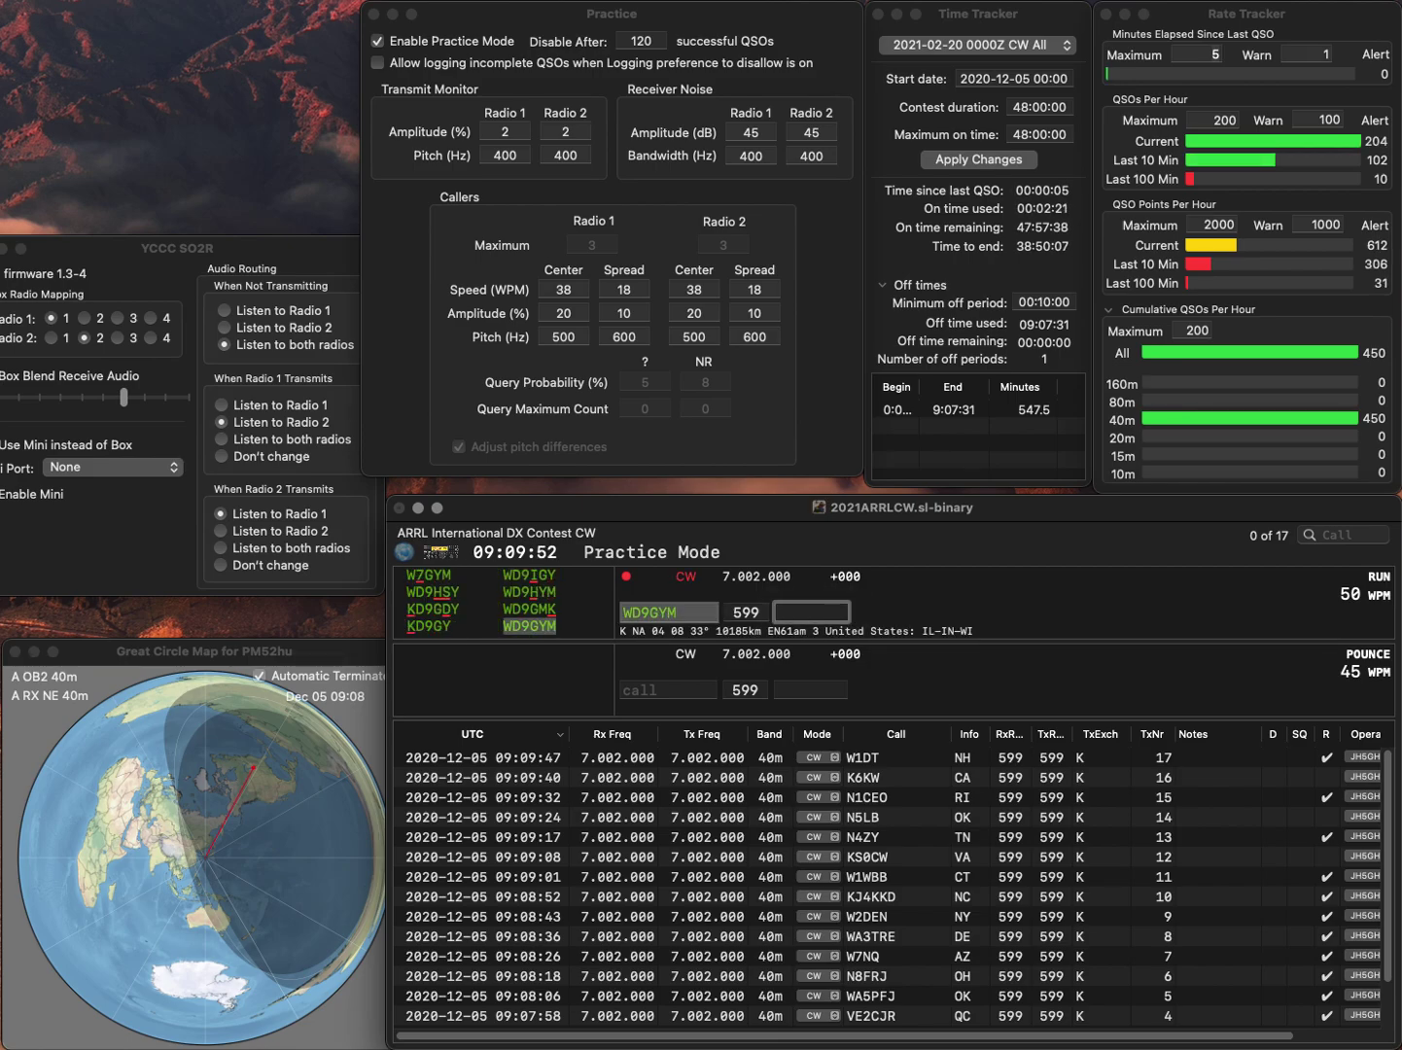
type("WI")
key("Return")
type("KK")
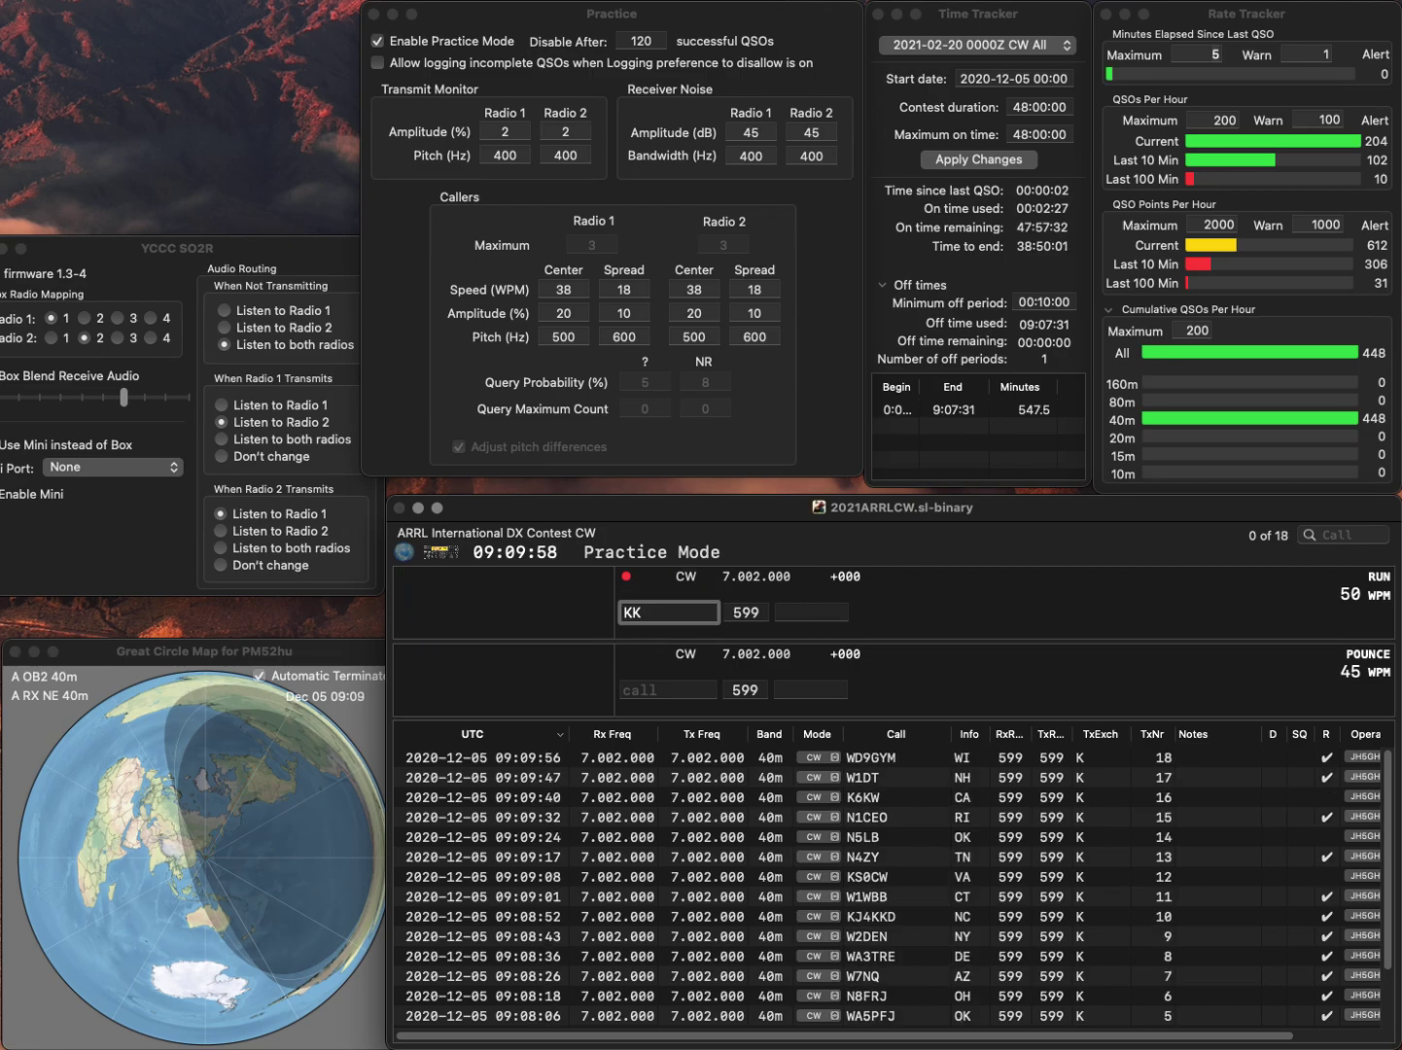
key("BackSpace")
key("BackSpace")
type("AK1WM")
key("Return")
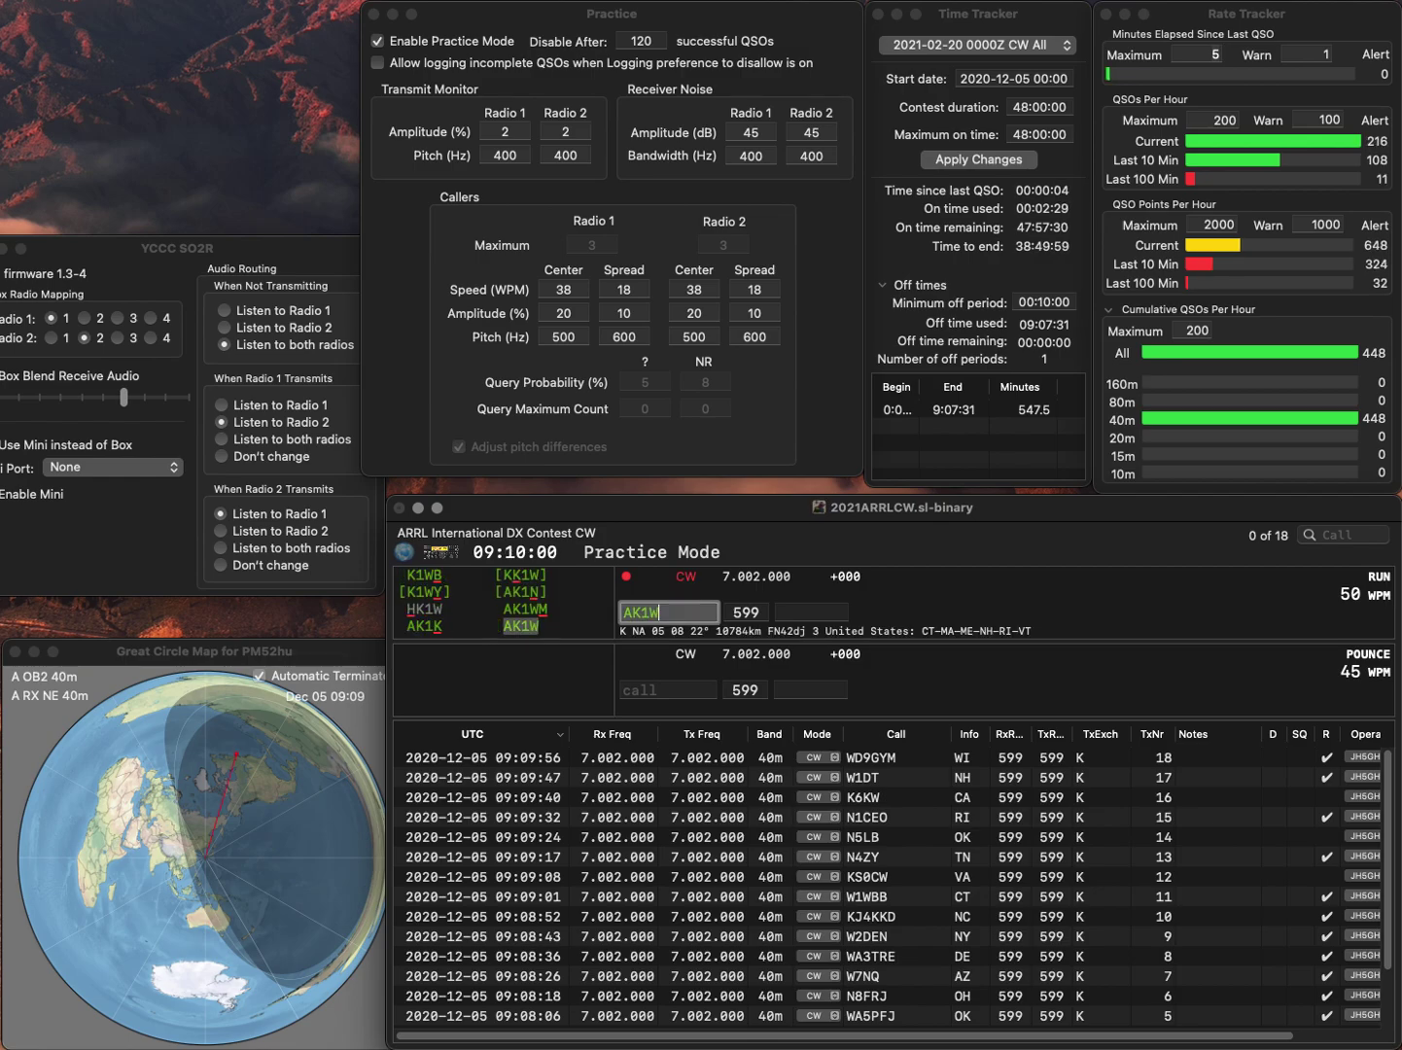
key("Tab")
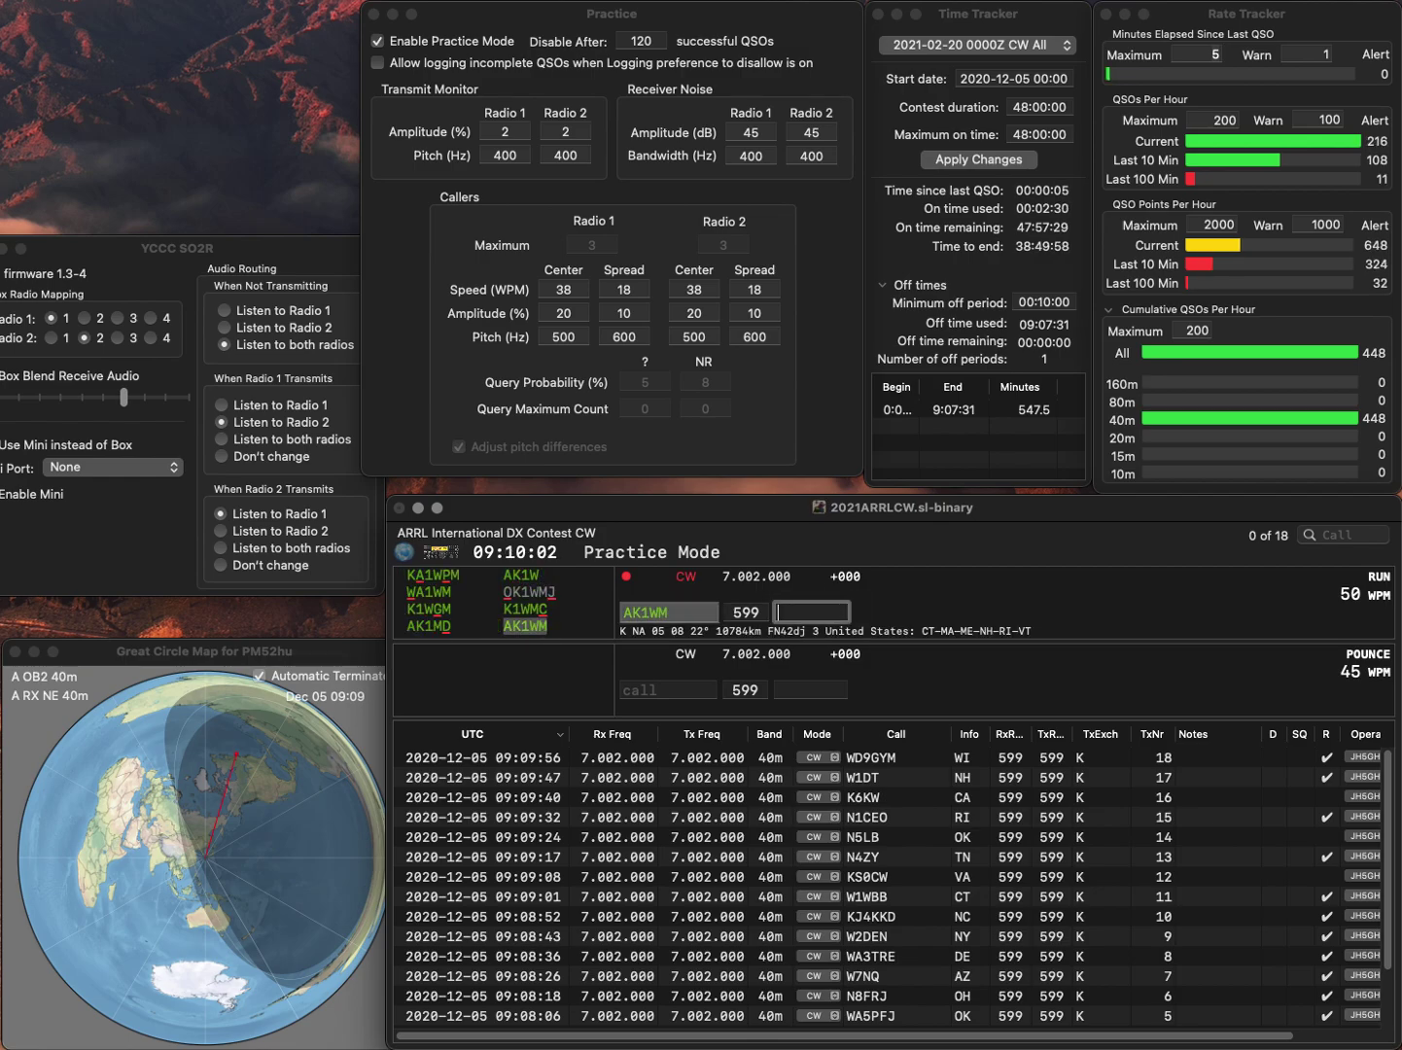
type("ME")
key("Return")
Work the caller N6NKT on the run radio and log the contact with received exchange CA
type("N")
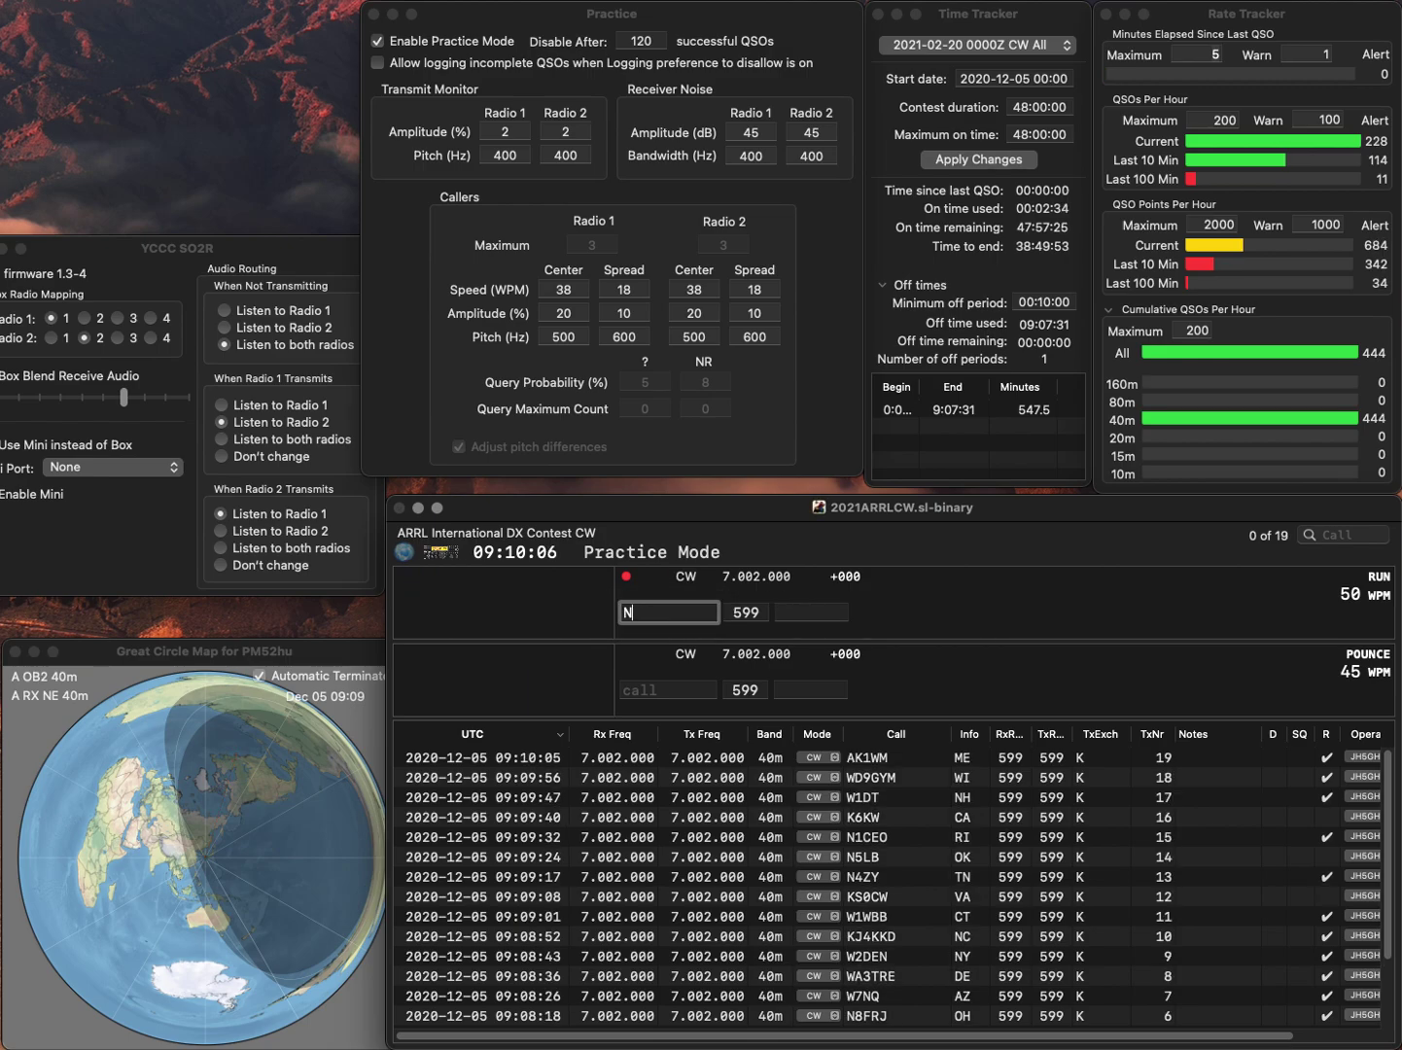
type("6NKT")
key("space")
type("CA")
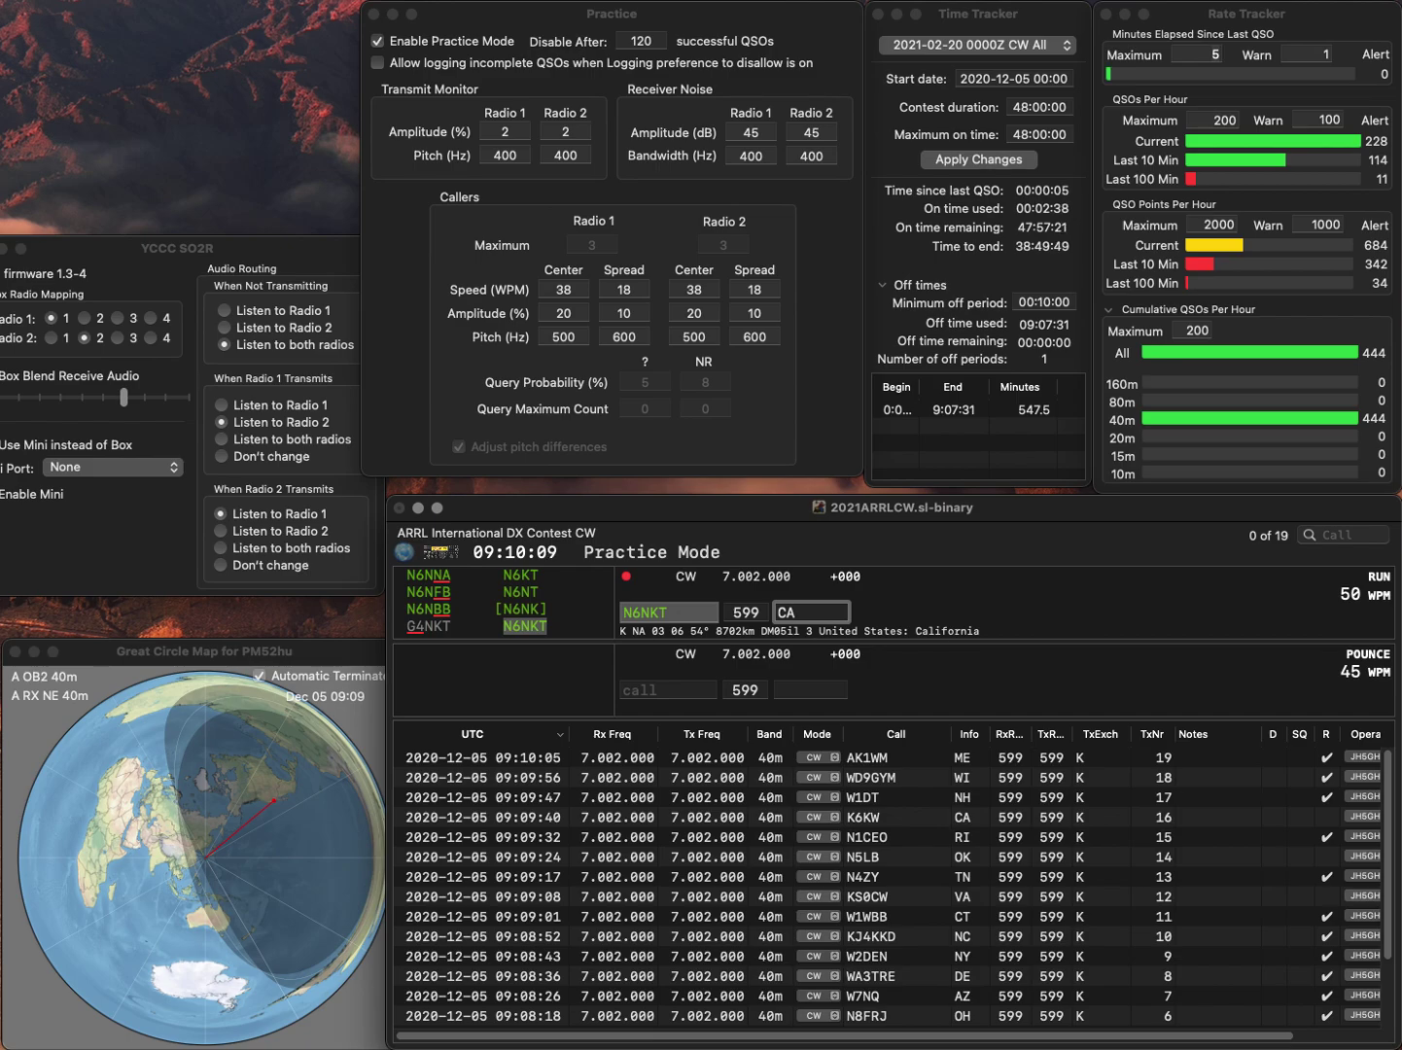
key("Return")
Work the caller K9VIT on the run radio and log the contact with received exchange IL
type("K")
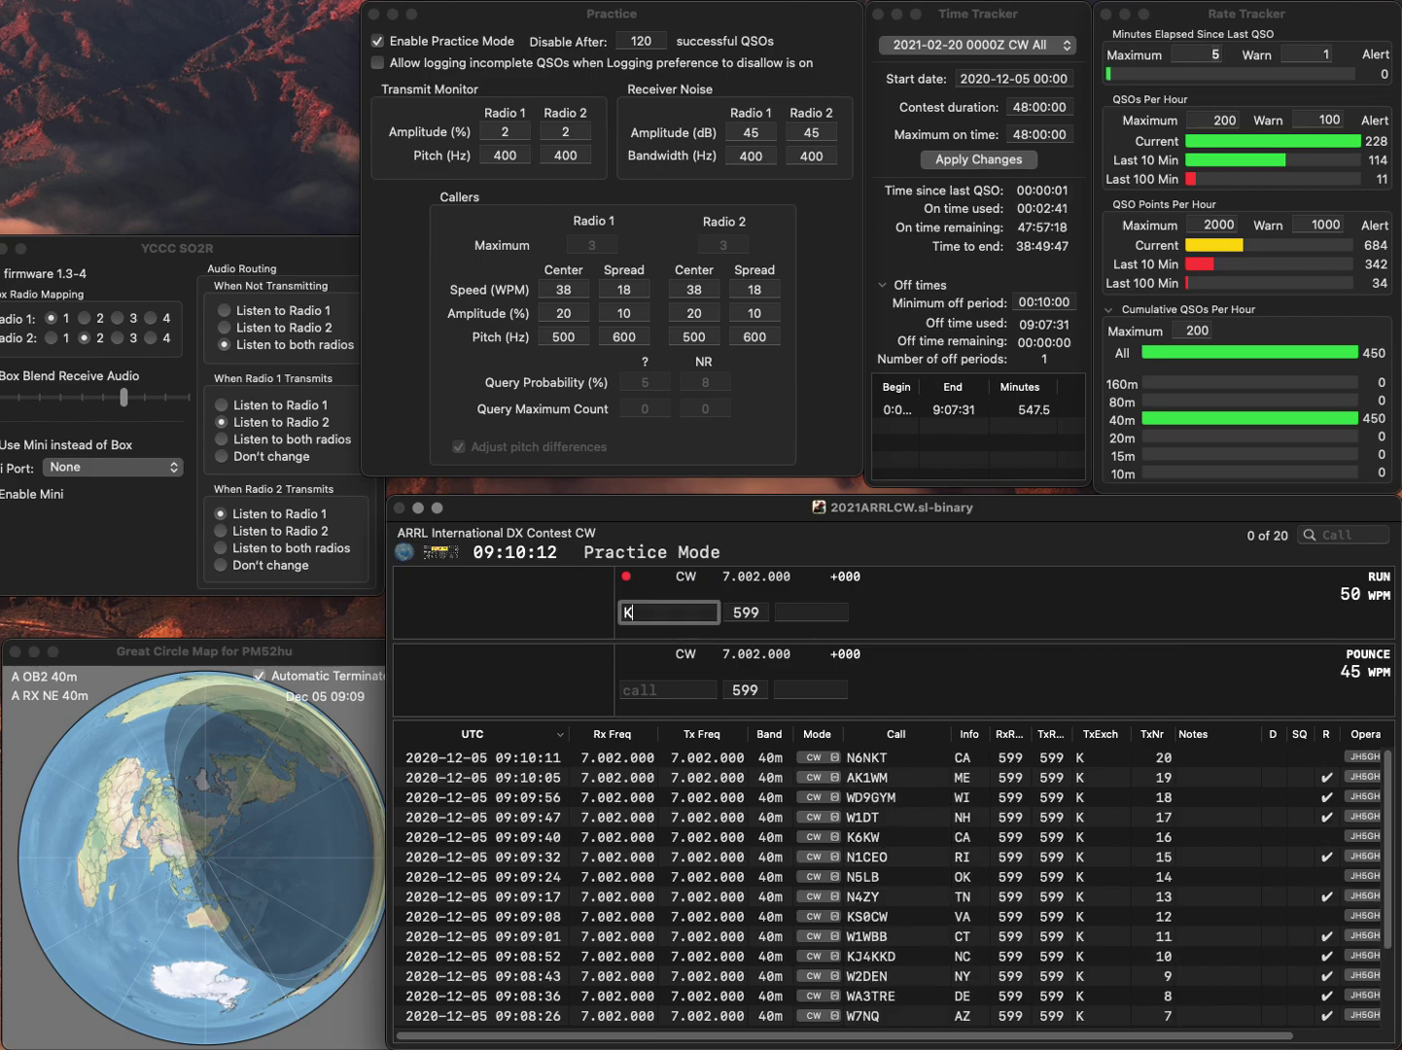
type("9VIT")
key("space")
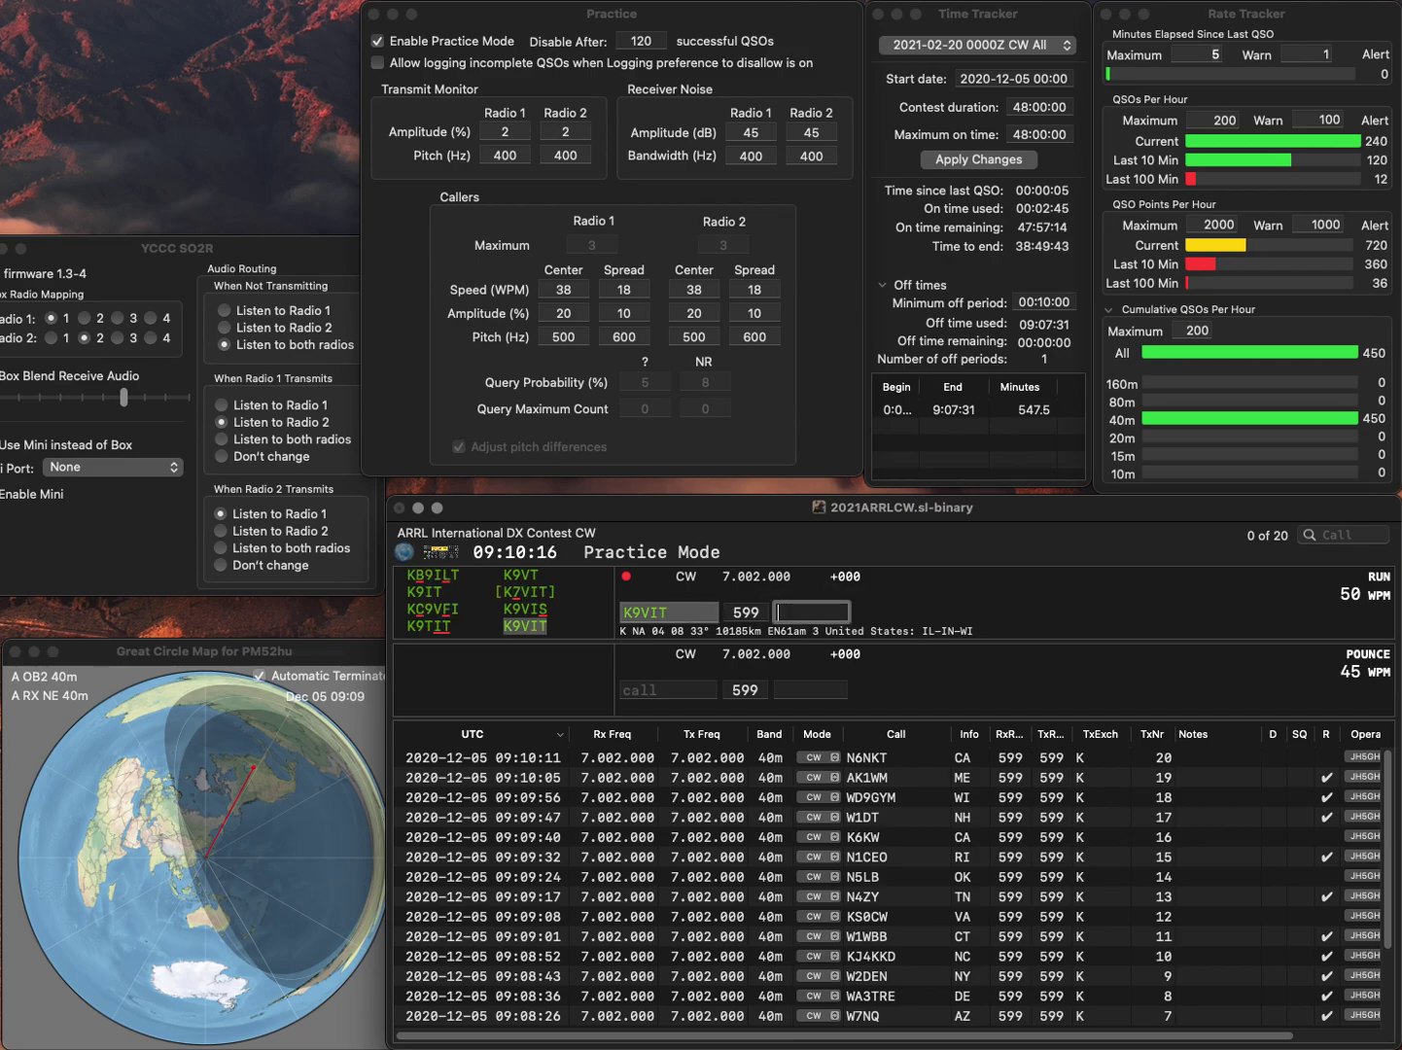
type("IL")
key("Return")
type("KC")
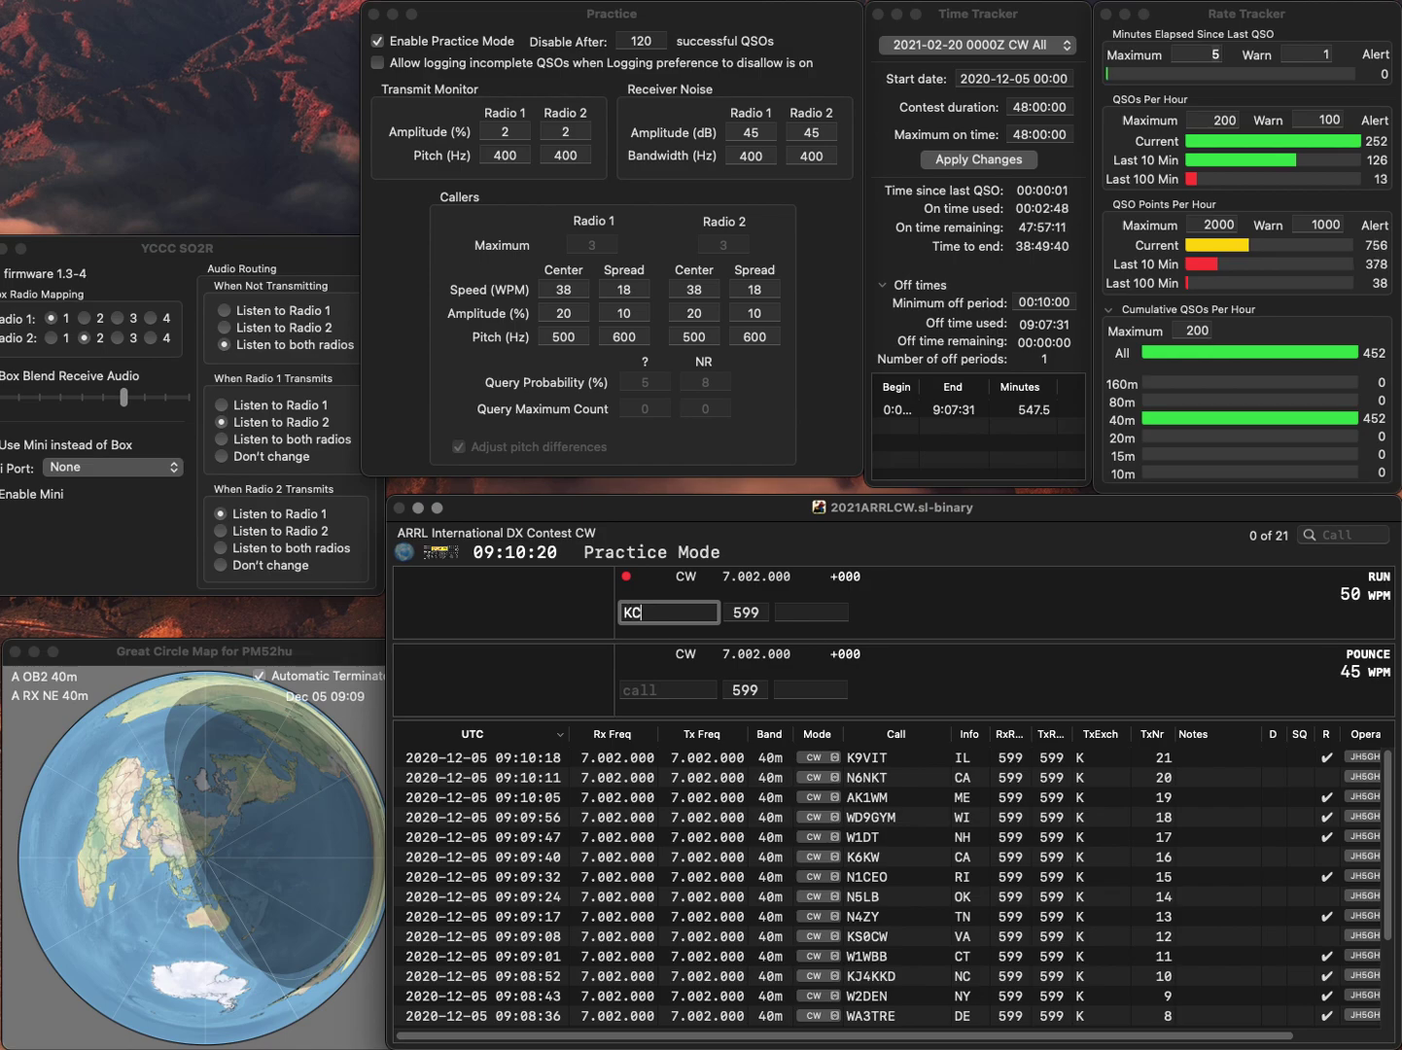
type("9JYF")
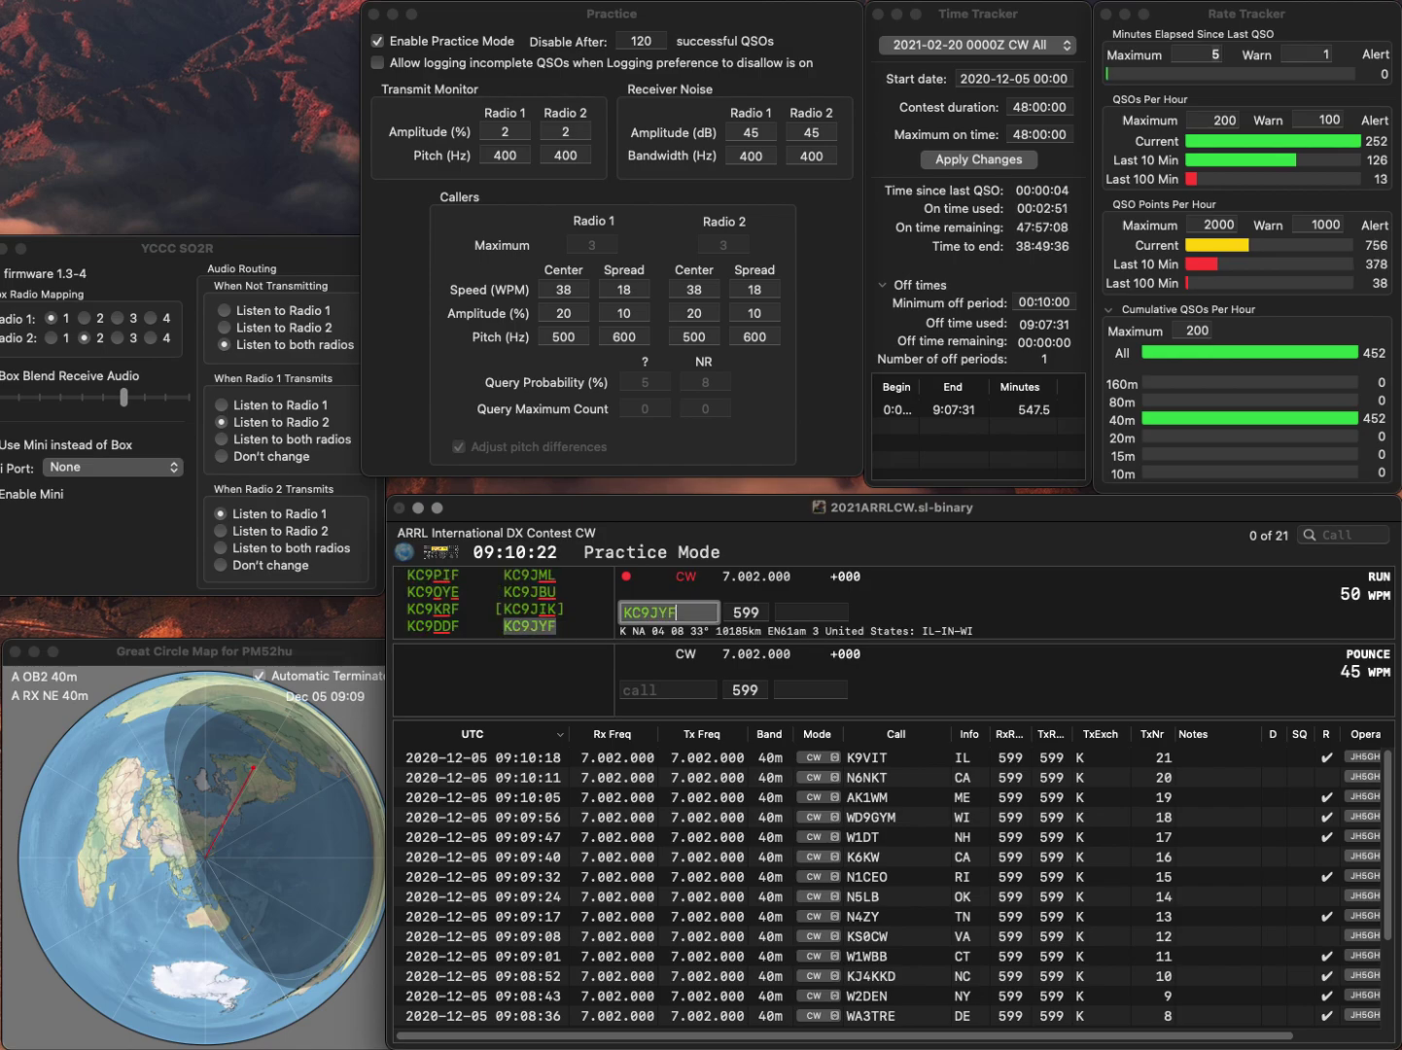
key("space")
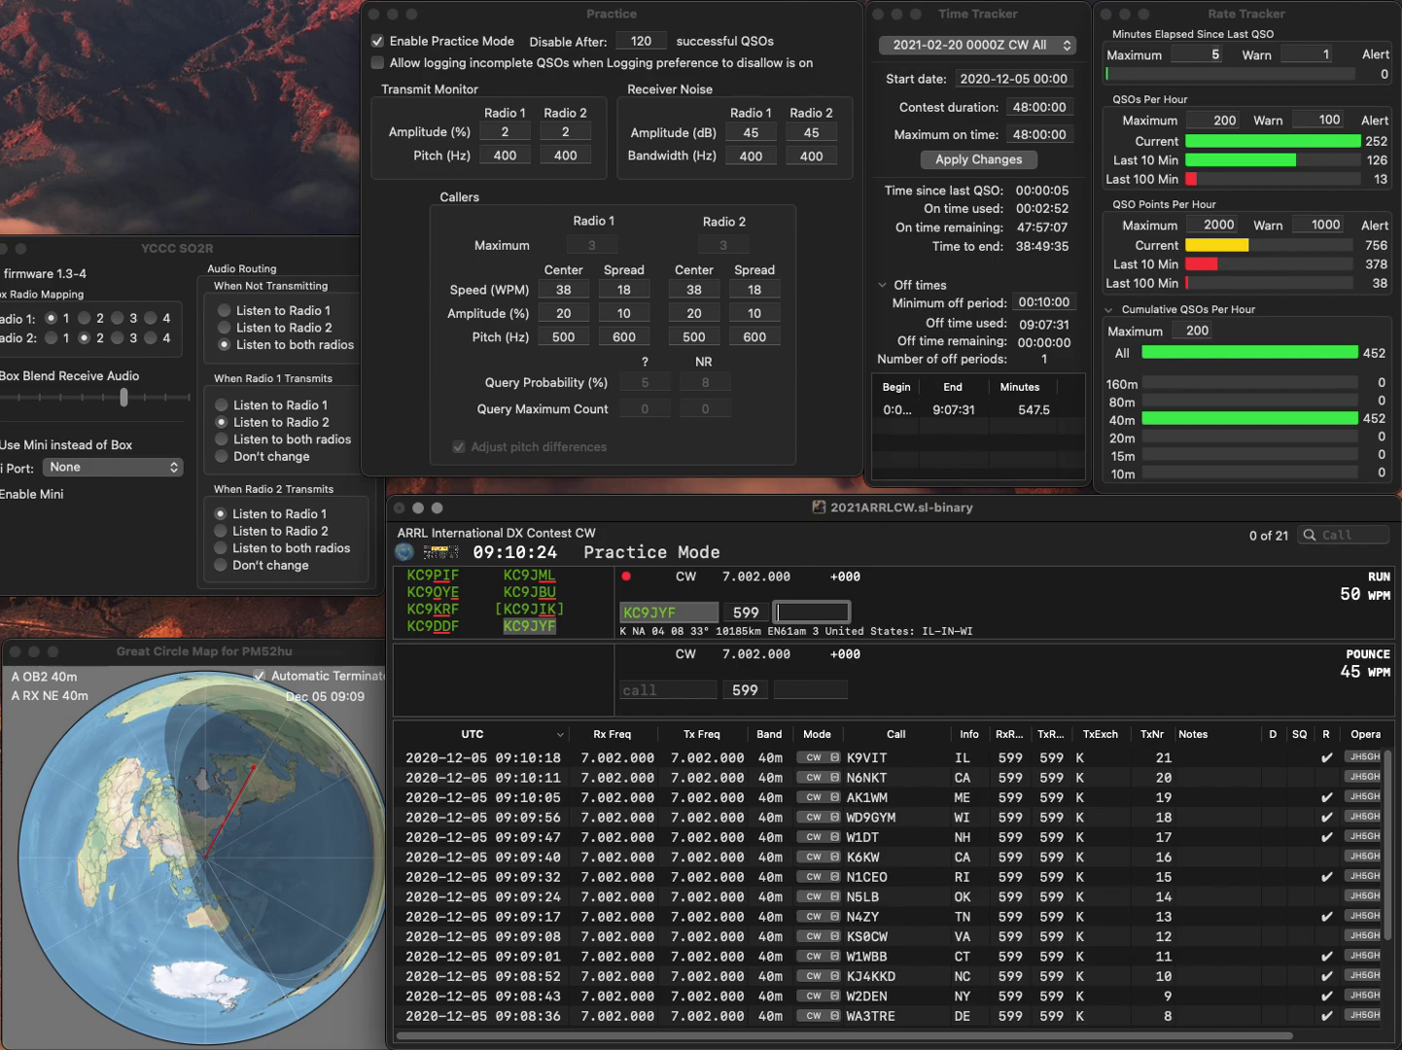
type("WI")
key("Return")
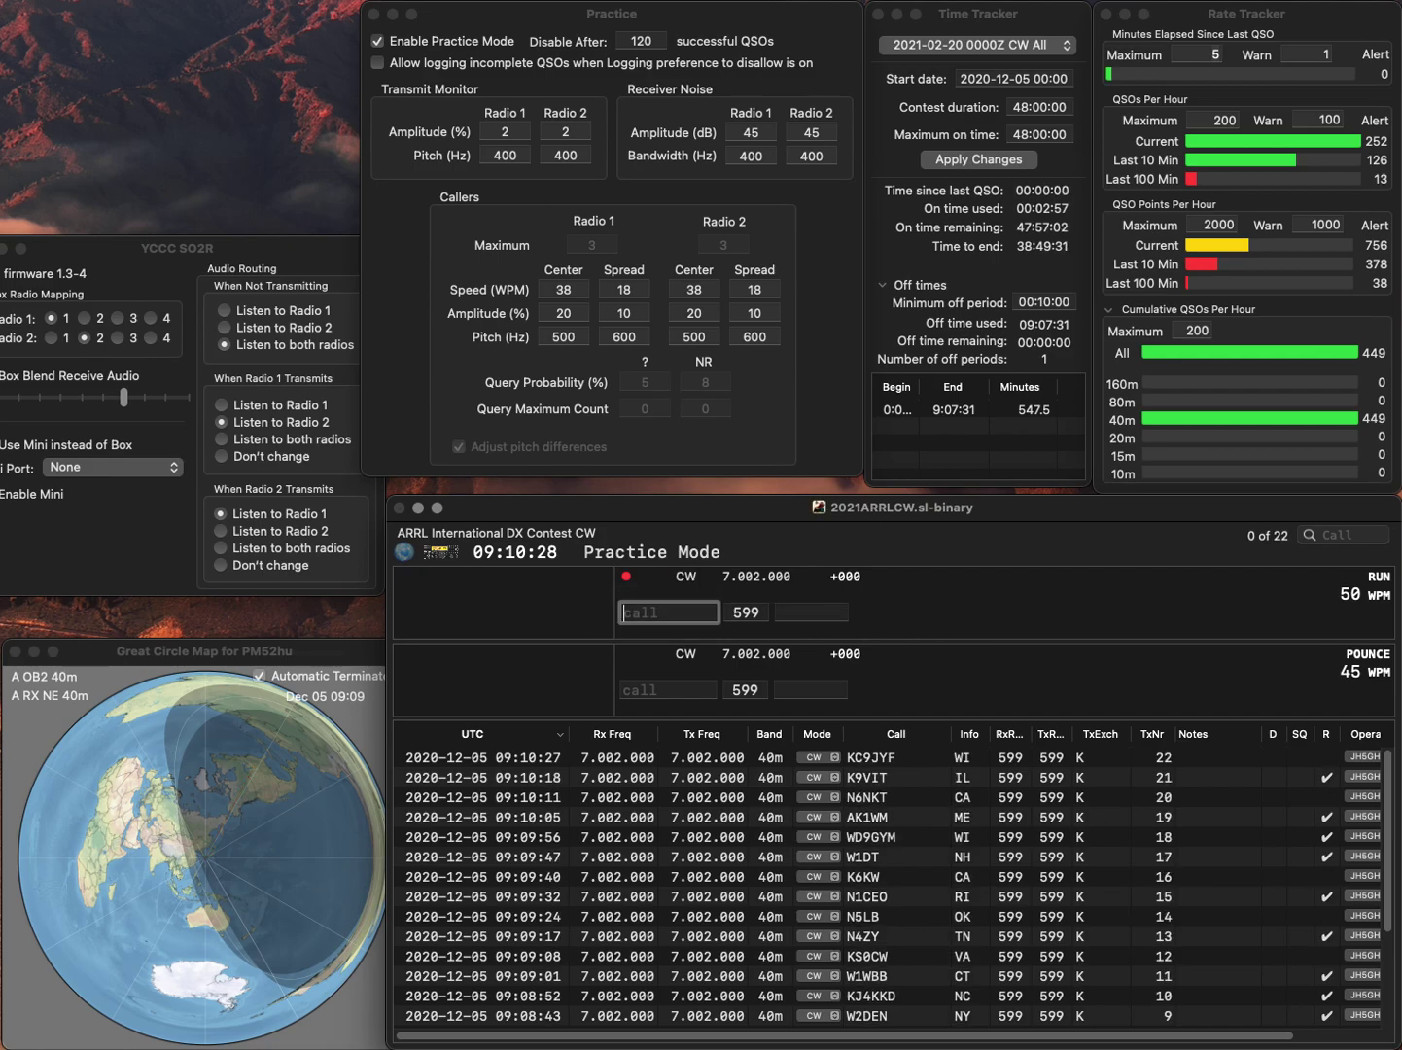
Work the caller K7HD on the run radio and log the contact with received exchange MT
type("K7SD")
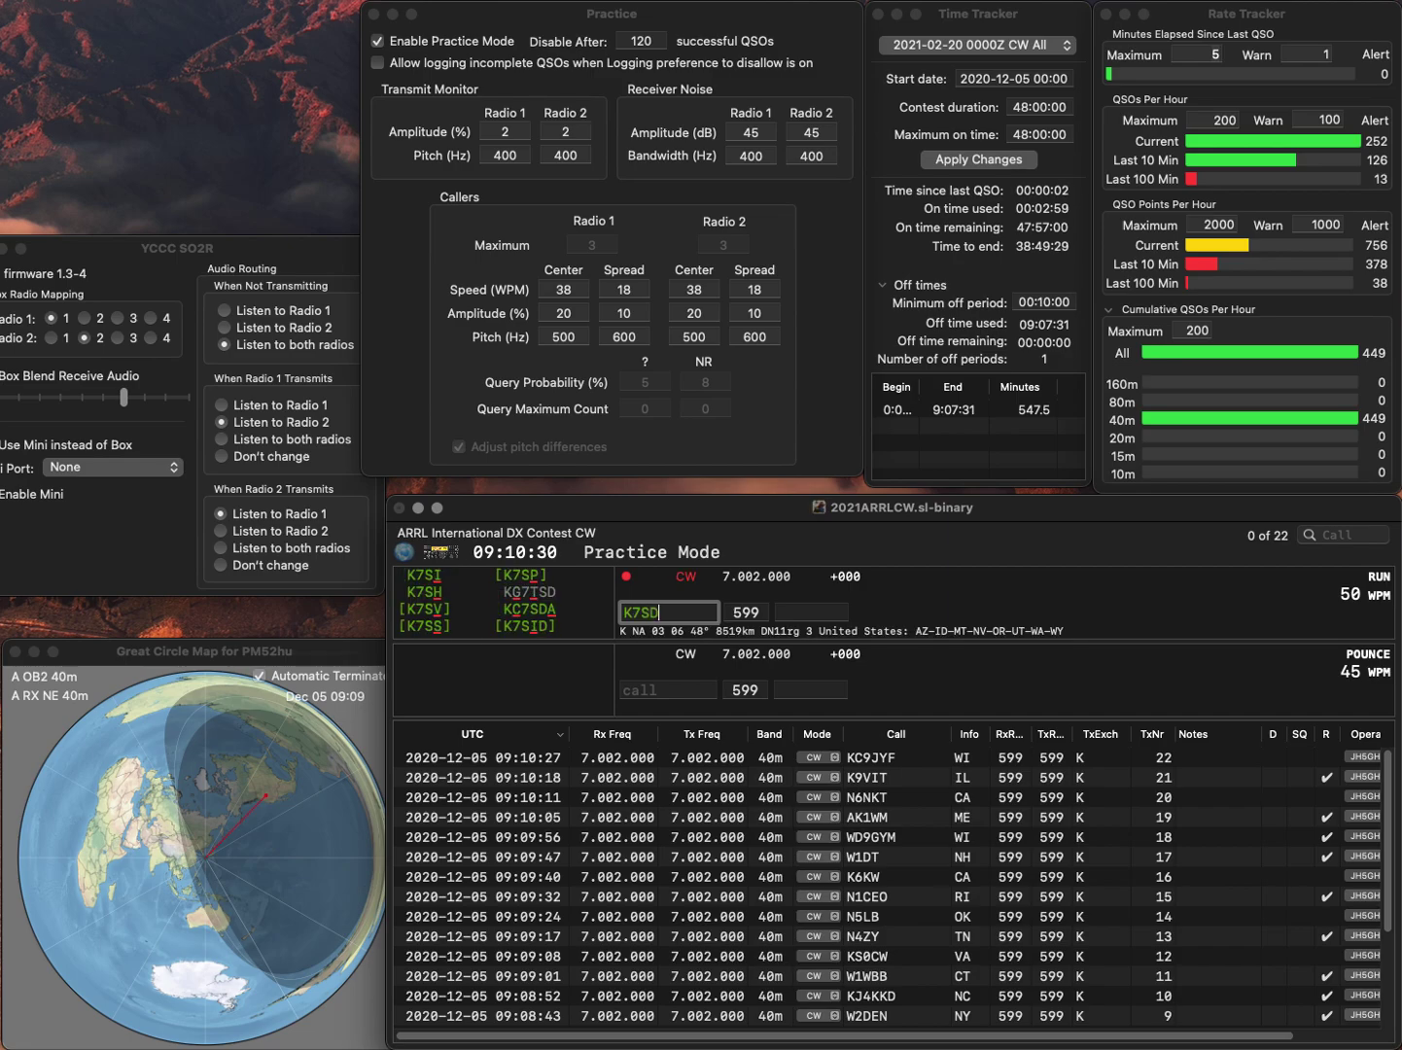
key("BackSpace")
key("BackSpace")
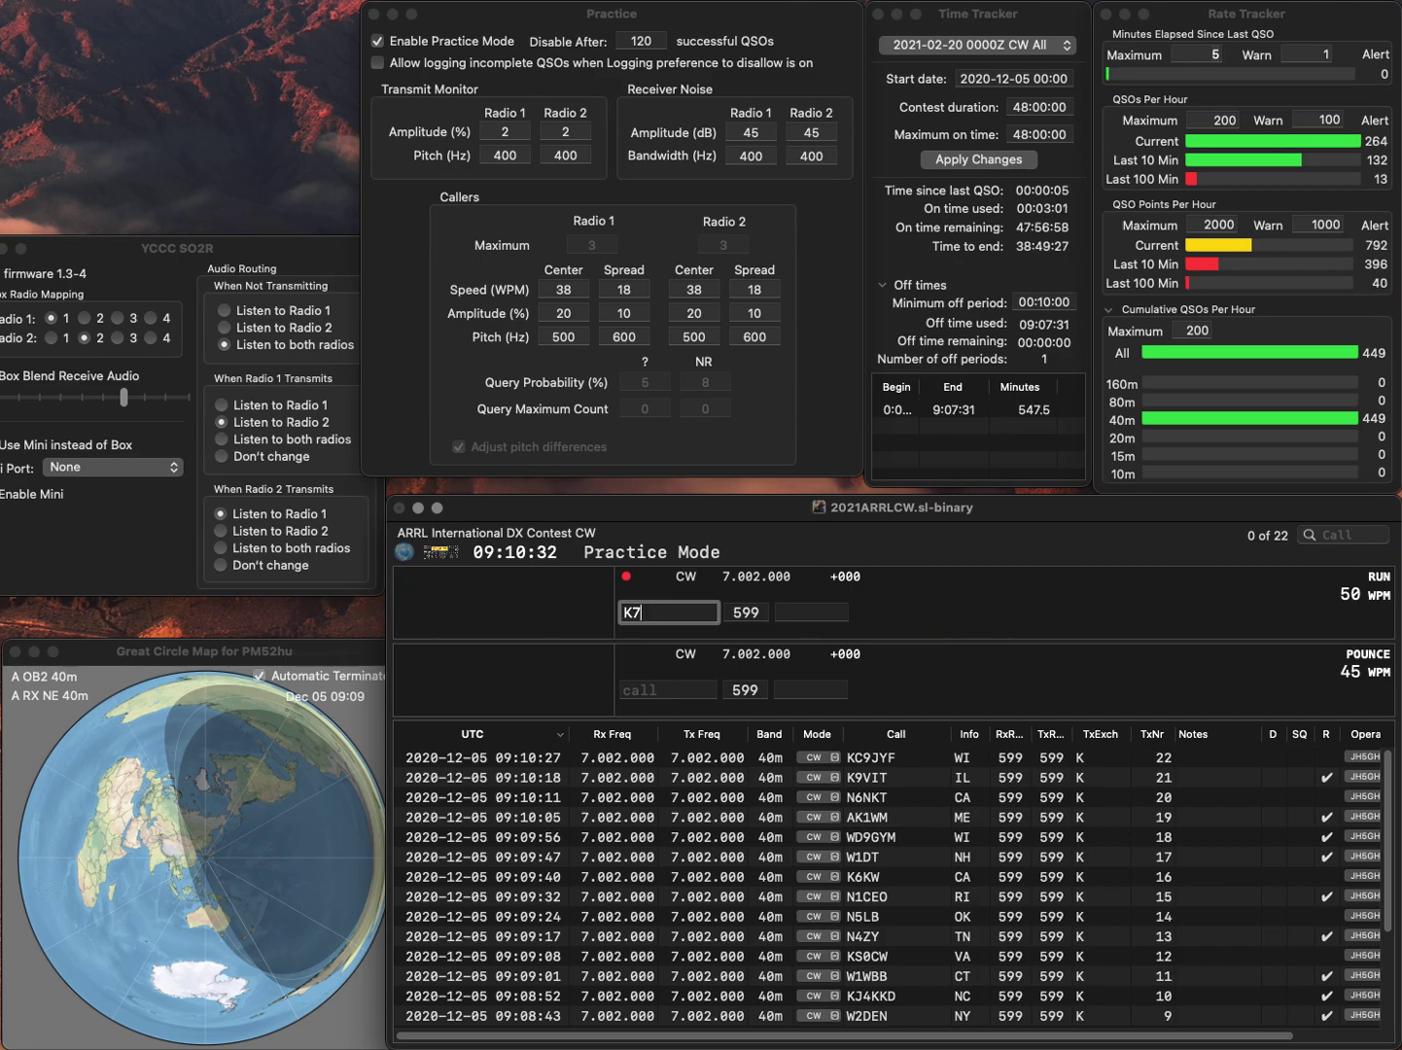
type("HD")
key("Return")
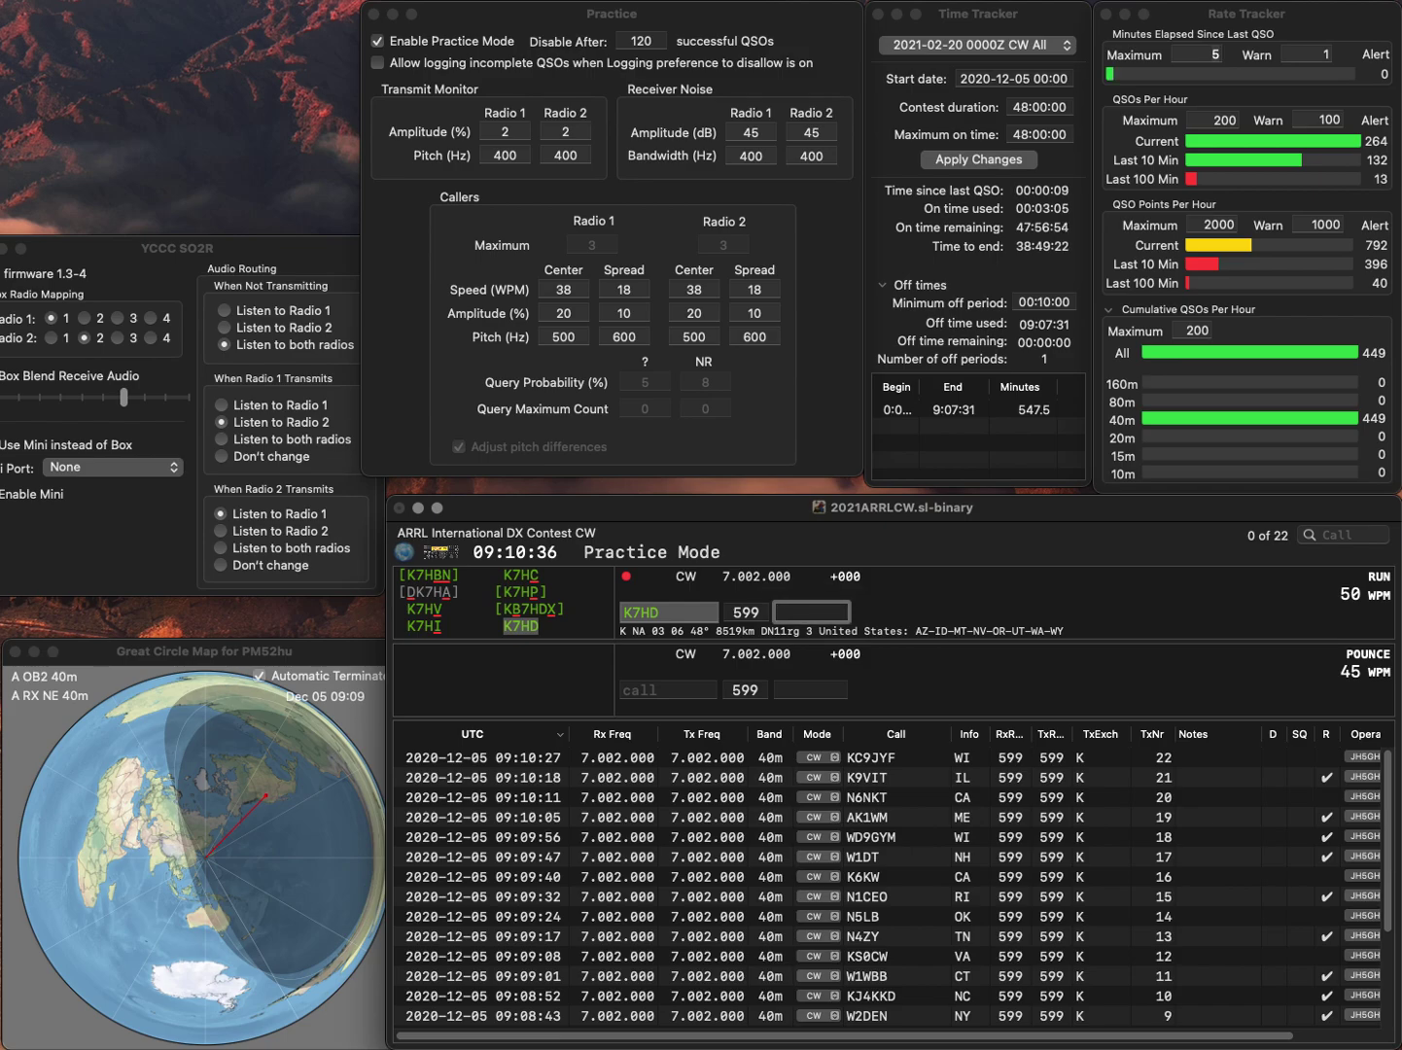
type("MT")
key("Return")
Work the caller W0SLW on the run radio and log the contact with received exchange ND
type("A")
key("BackSpace")
type("W0SLW")
key("Return")
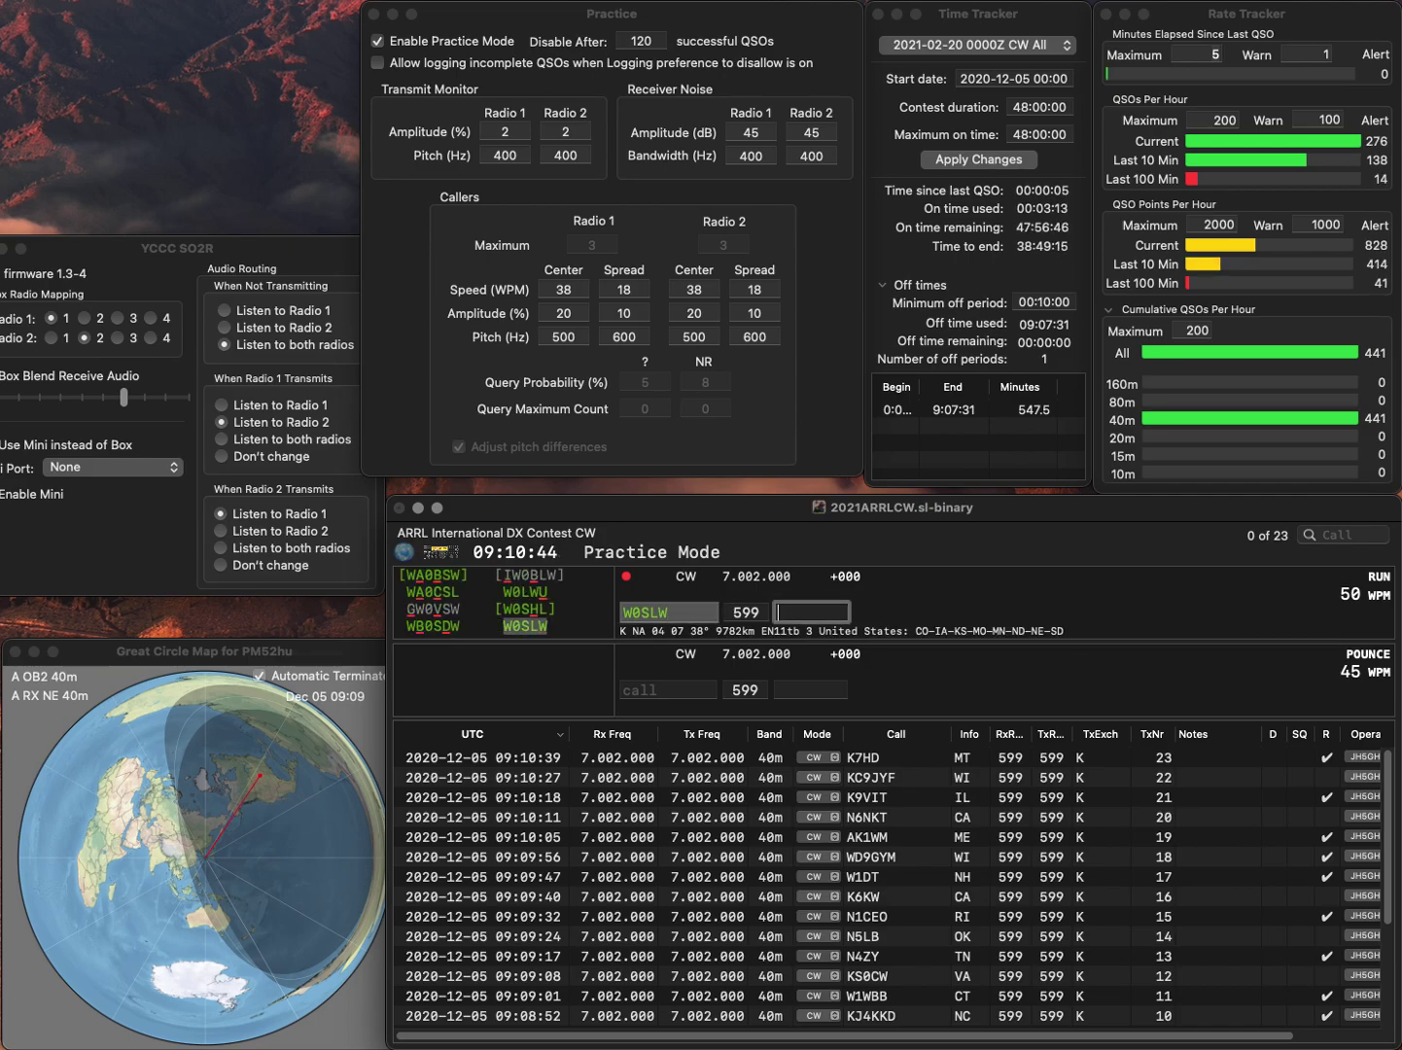
type("ND")
key("Return")
type("N")
key("BackSpace")
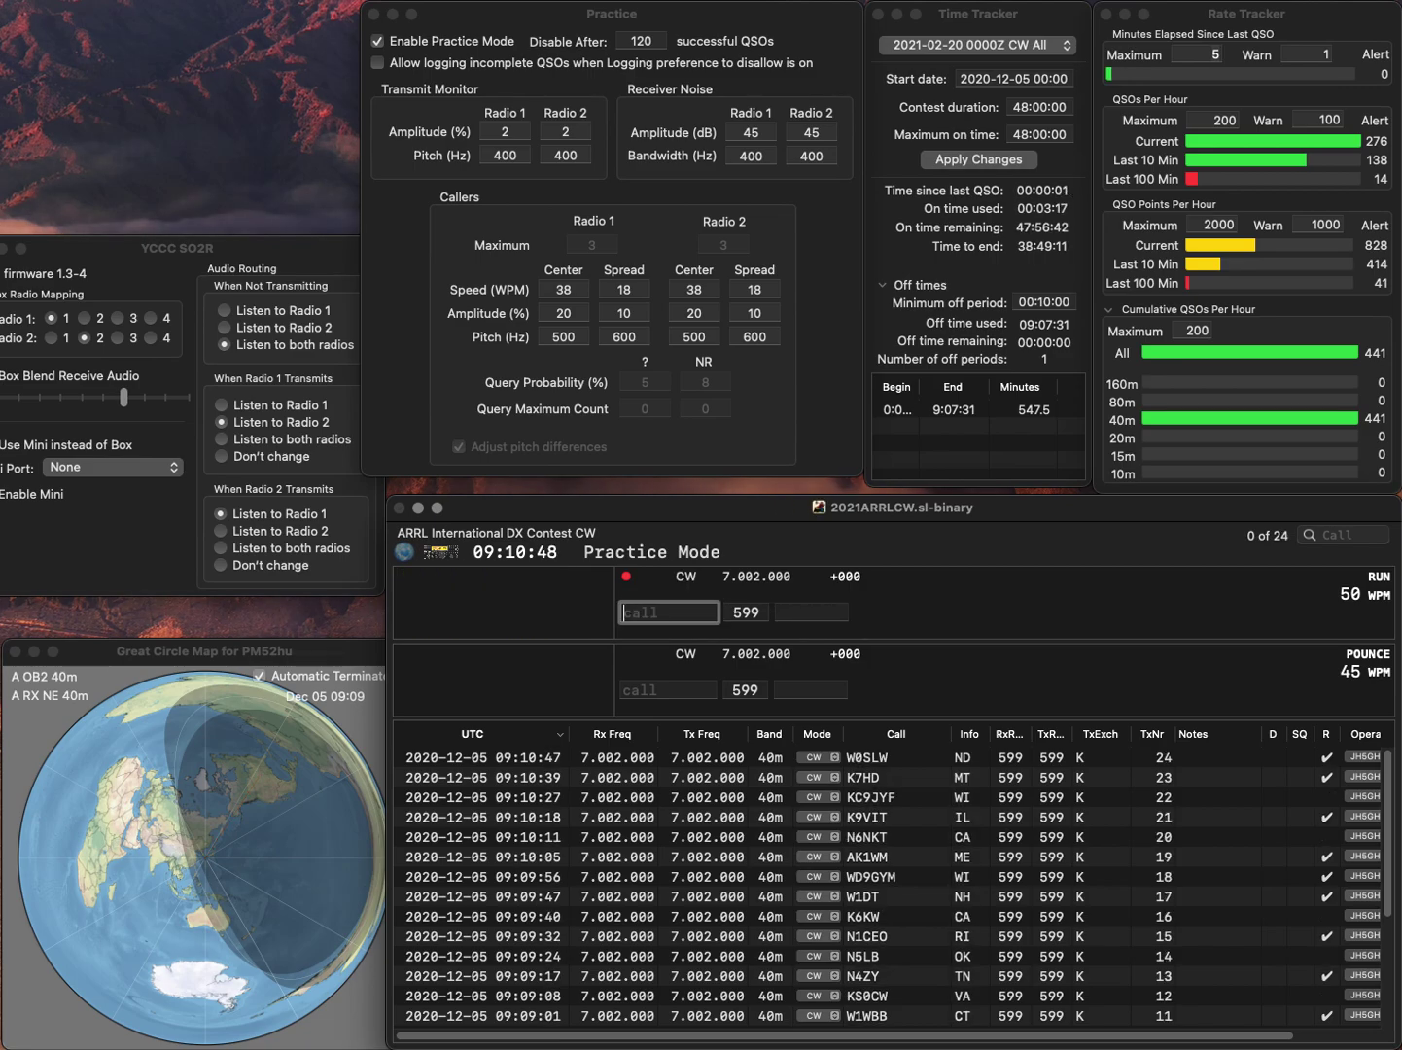
type("KA8QAY")
key("space")
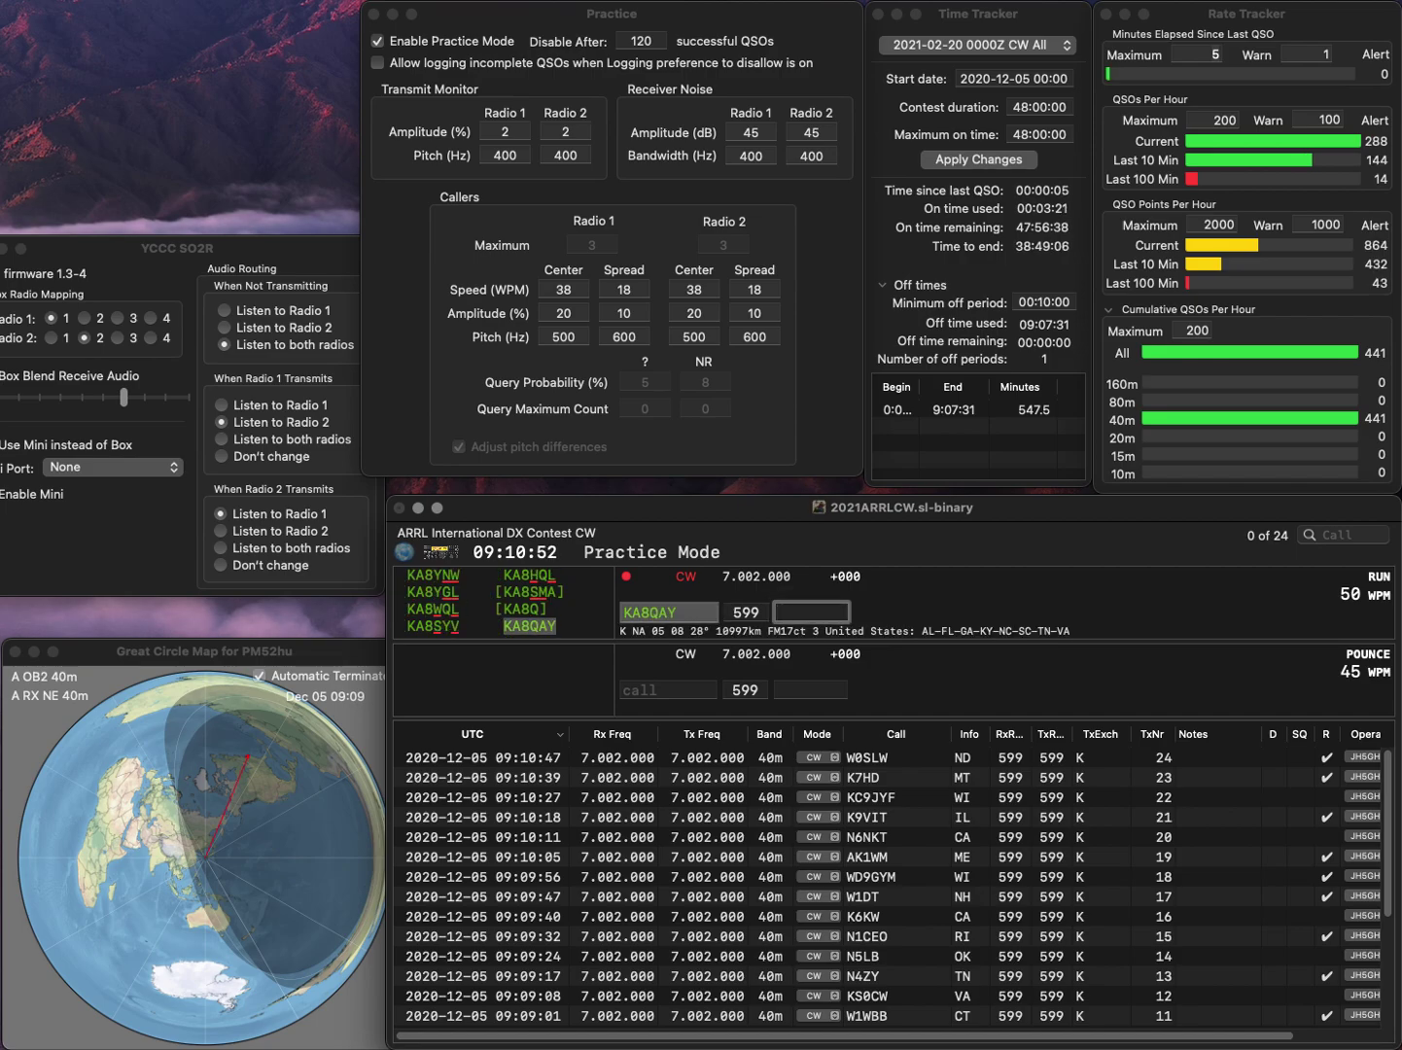
type("GA")
key("Return")
Work the caller NN3RP on the run radio, correcting the call sign's digit to 3, and log the contact with received exchange DE
type("NN4RP")
key("Left")
key("Left")
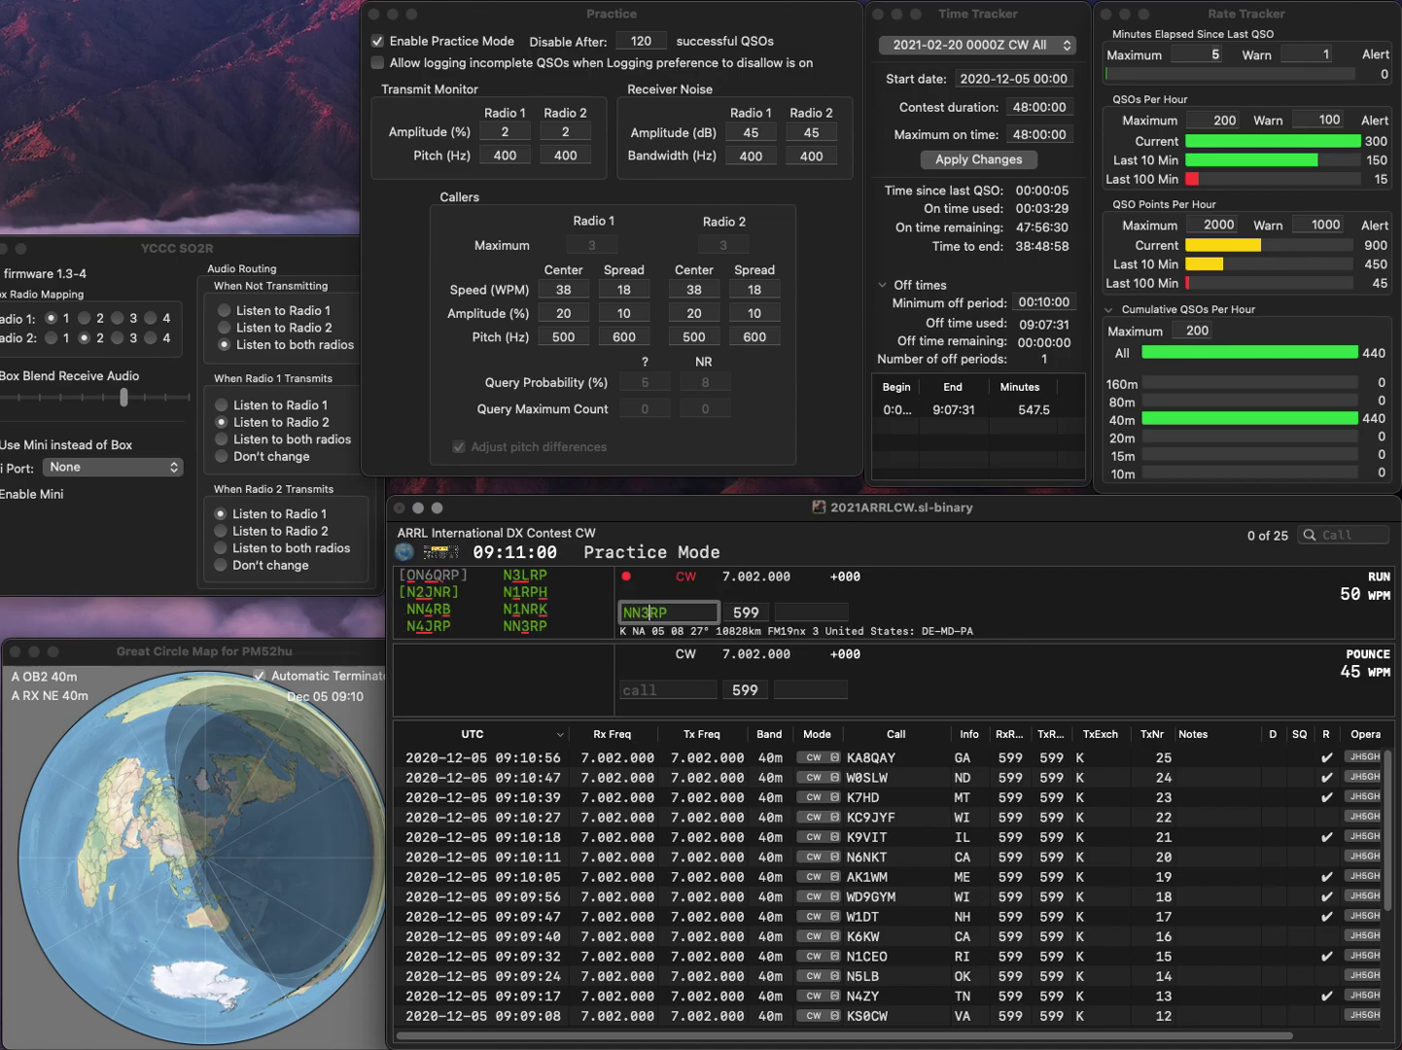
key("BackSpace")
type("3")
key("Tab")
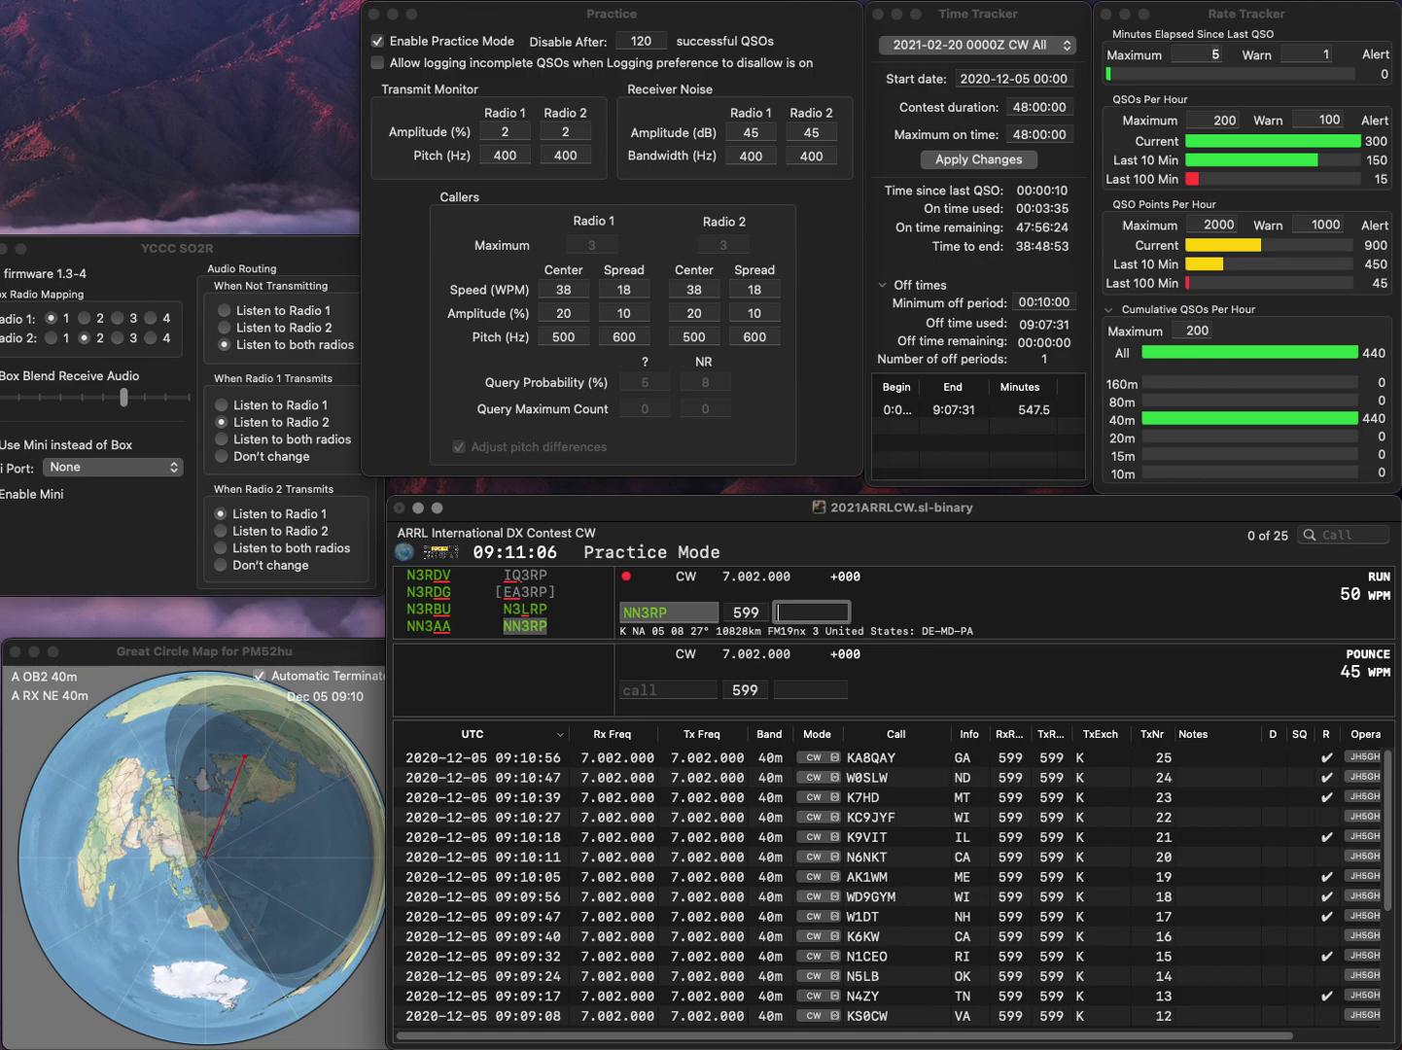
type("DE")
key("Return")
type("K8GL")
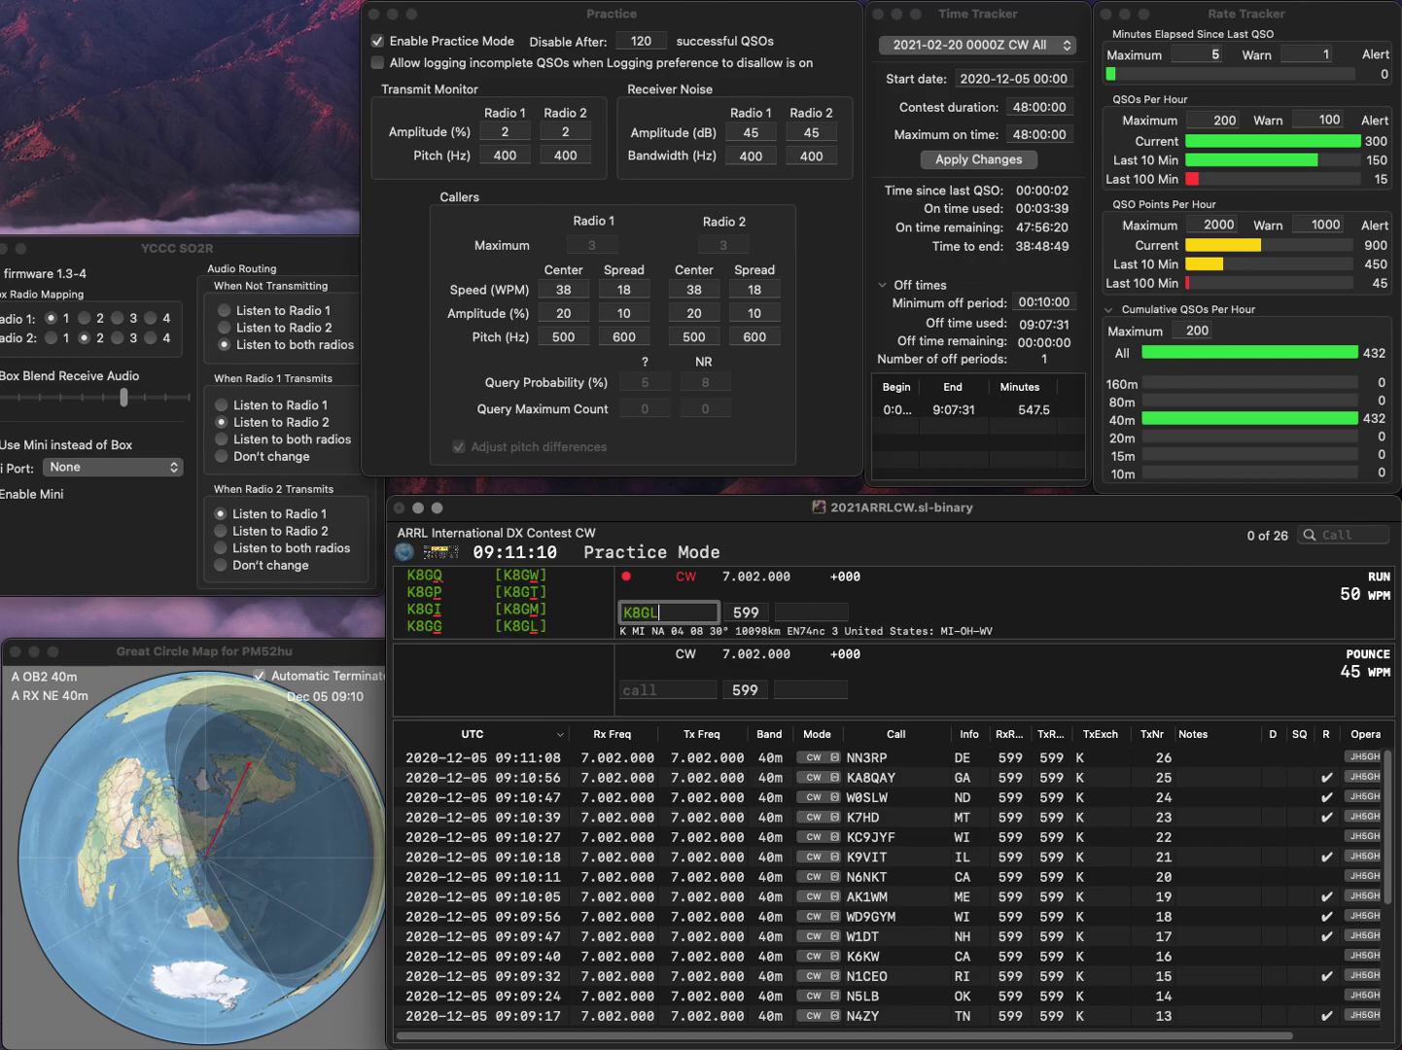
key("Tab")
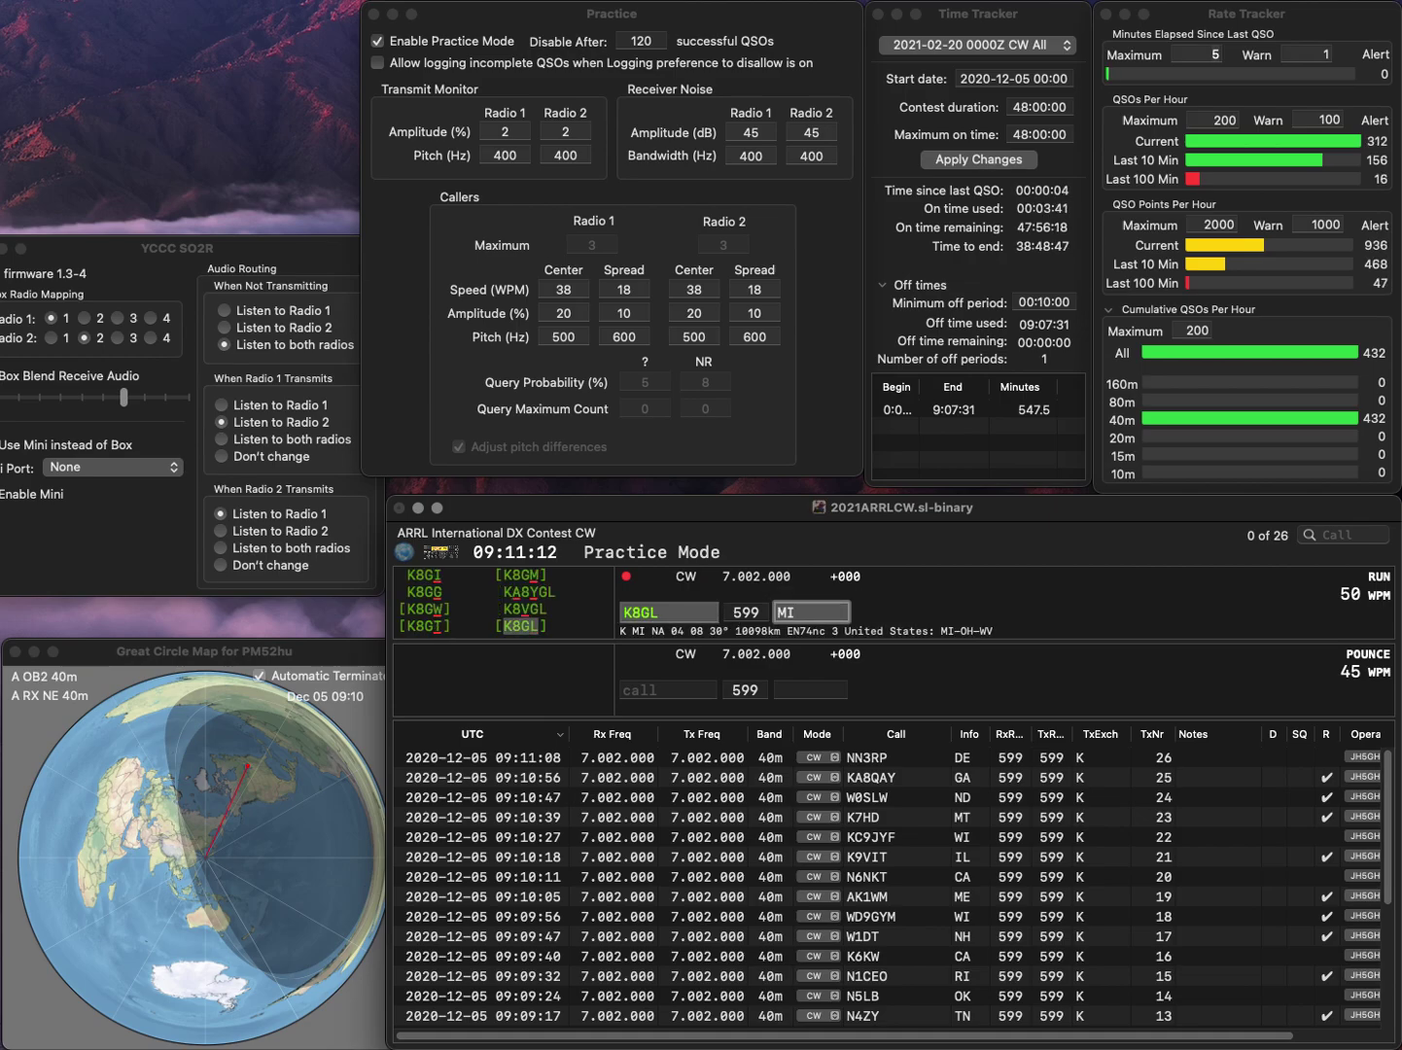
key("Return")
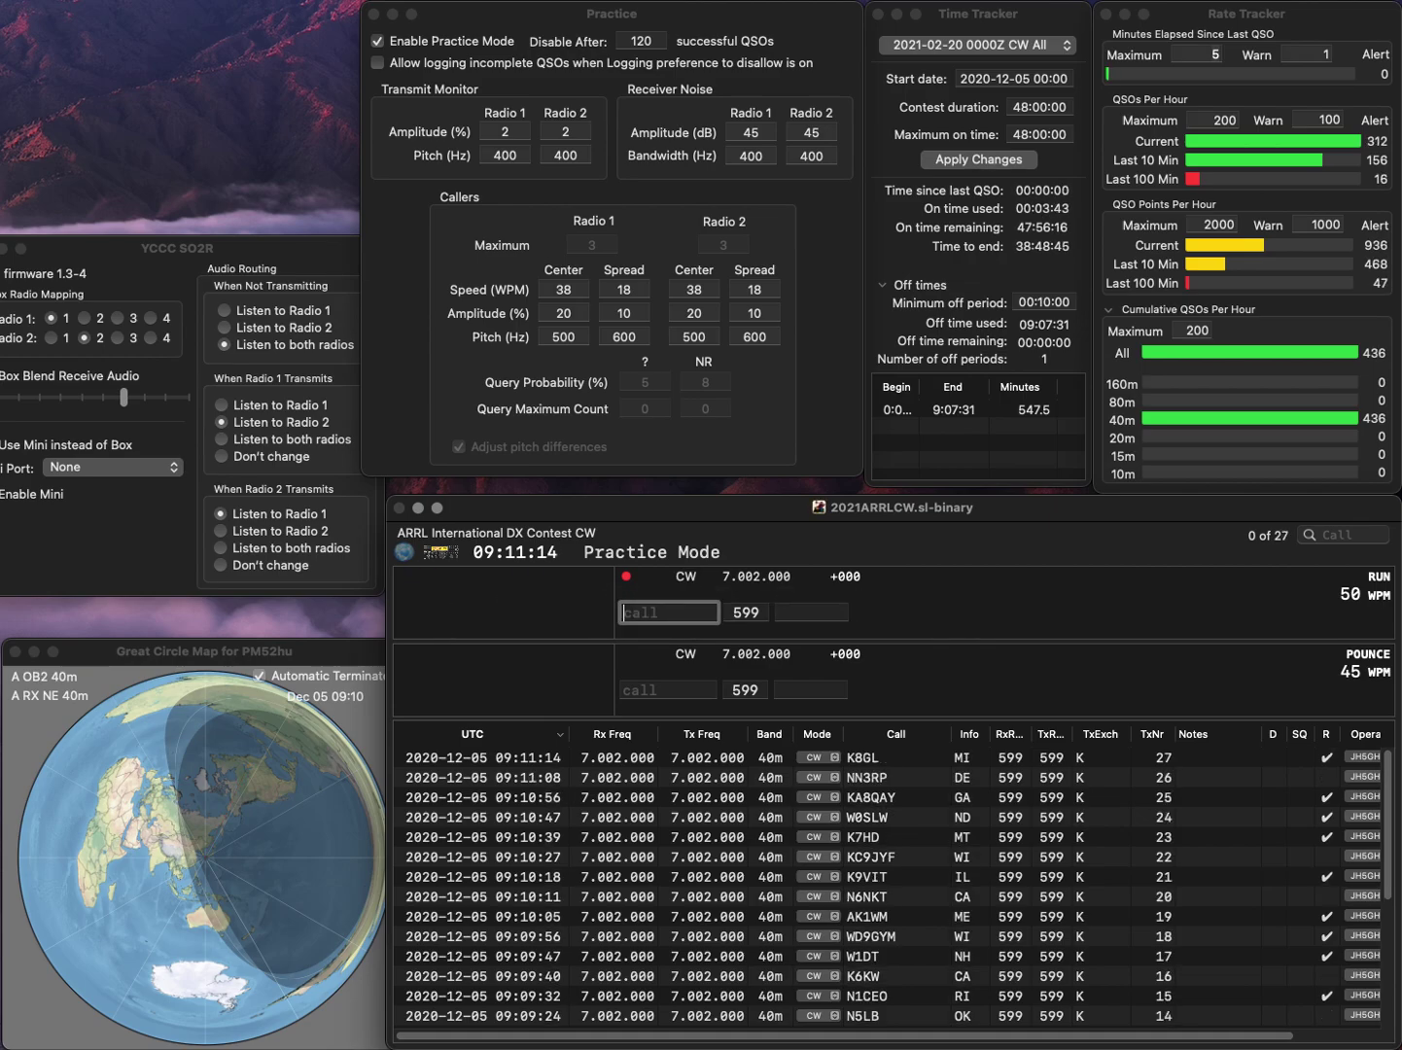
Work the caller K3FLY on the run radio and log the contact with received exchange DE
type("K3FLY")
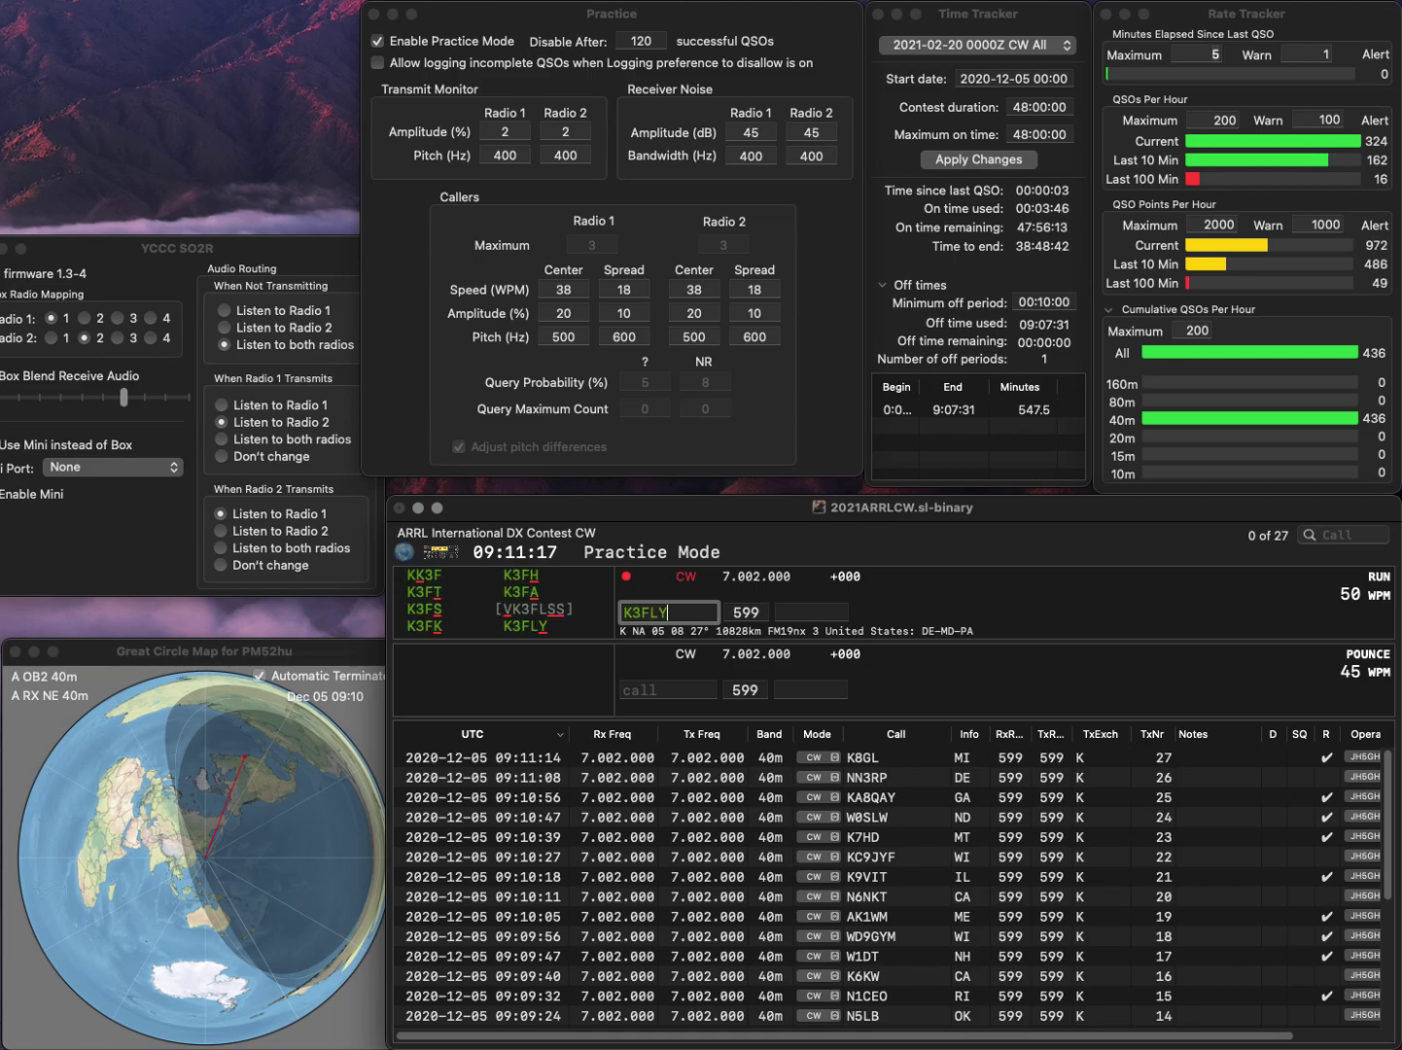
key("Tab")
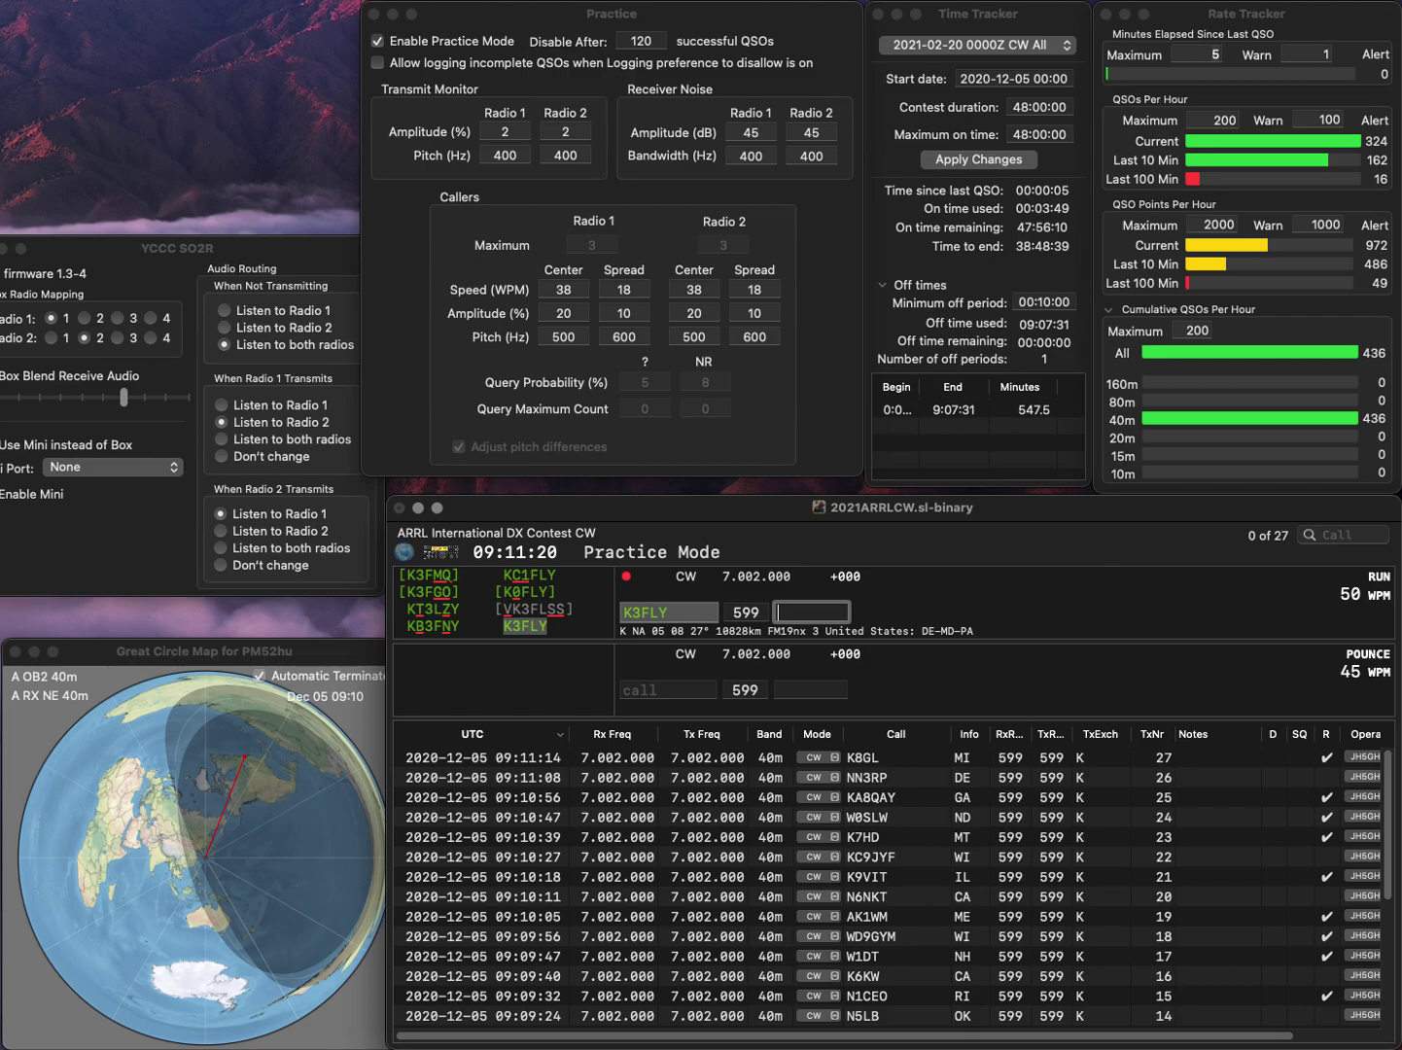
type("DE")
key("Return")
Work the caller W1FQ on the run radio and log the contact with received exchange MA
type("W")
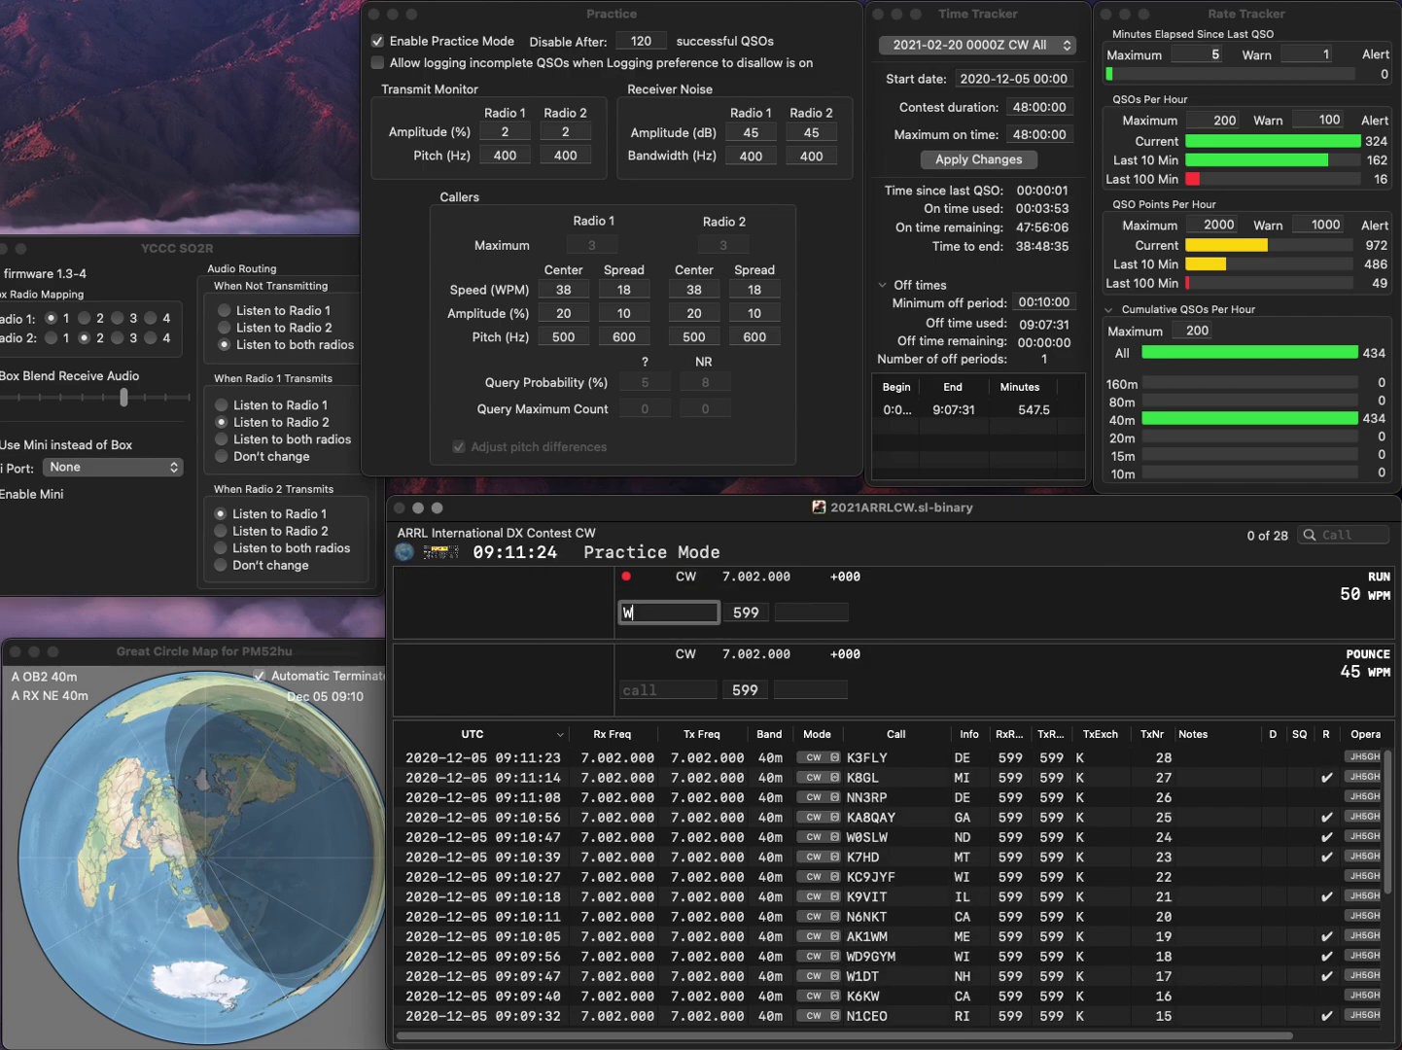
type("1FQ")
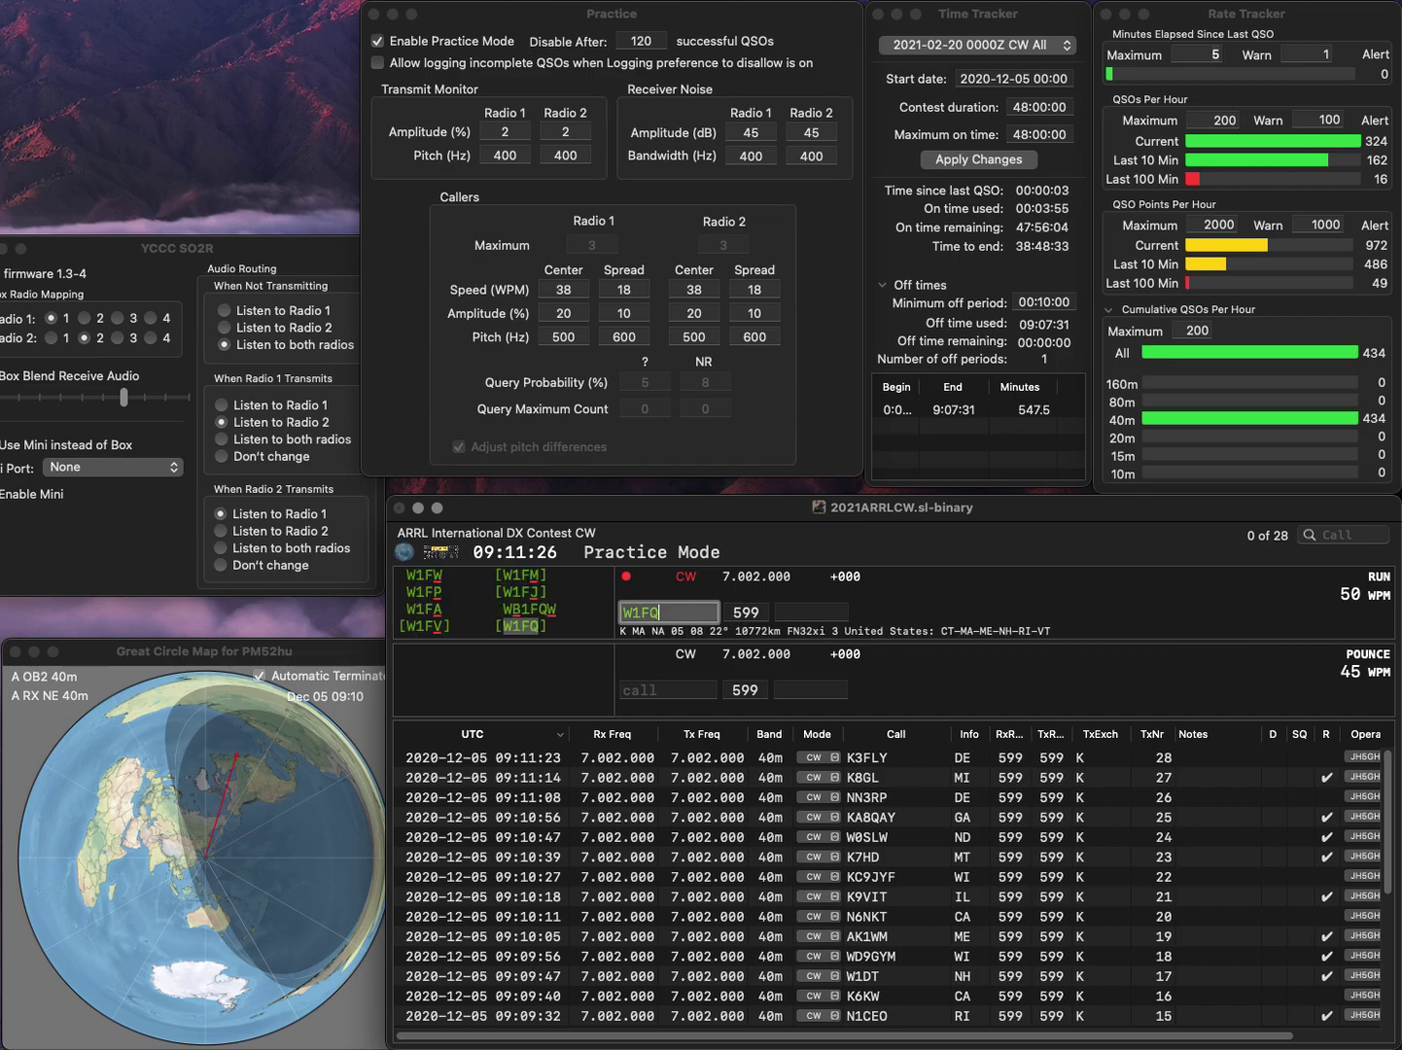
key("space")
type("MA")
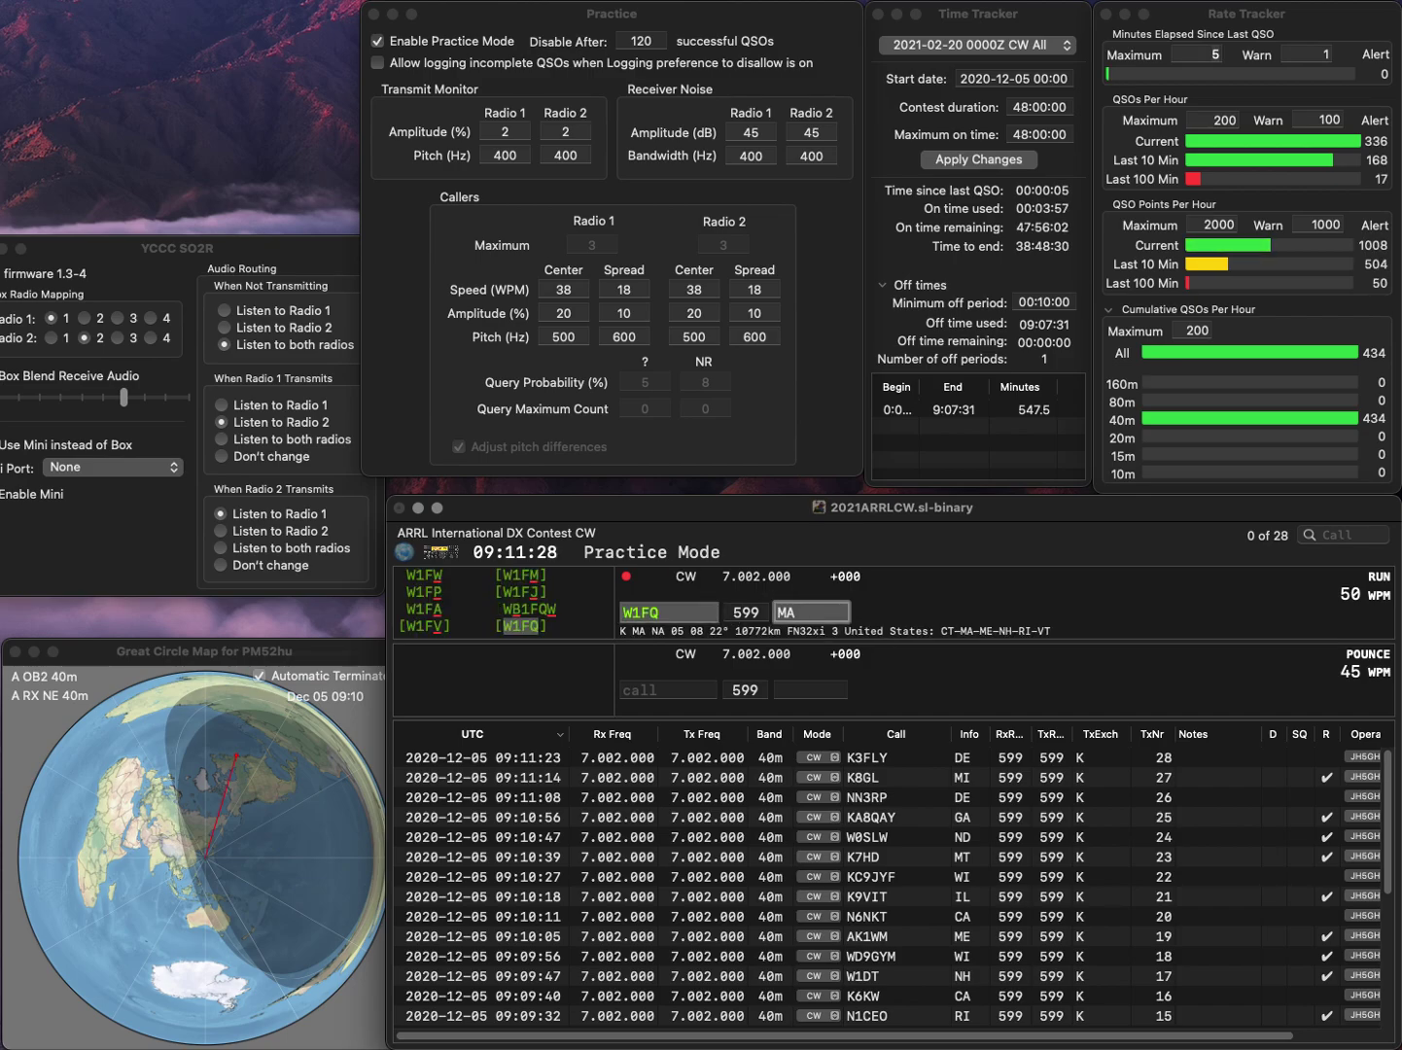
key("Return")
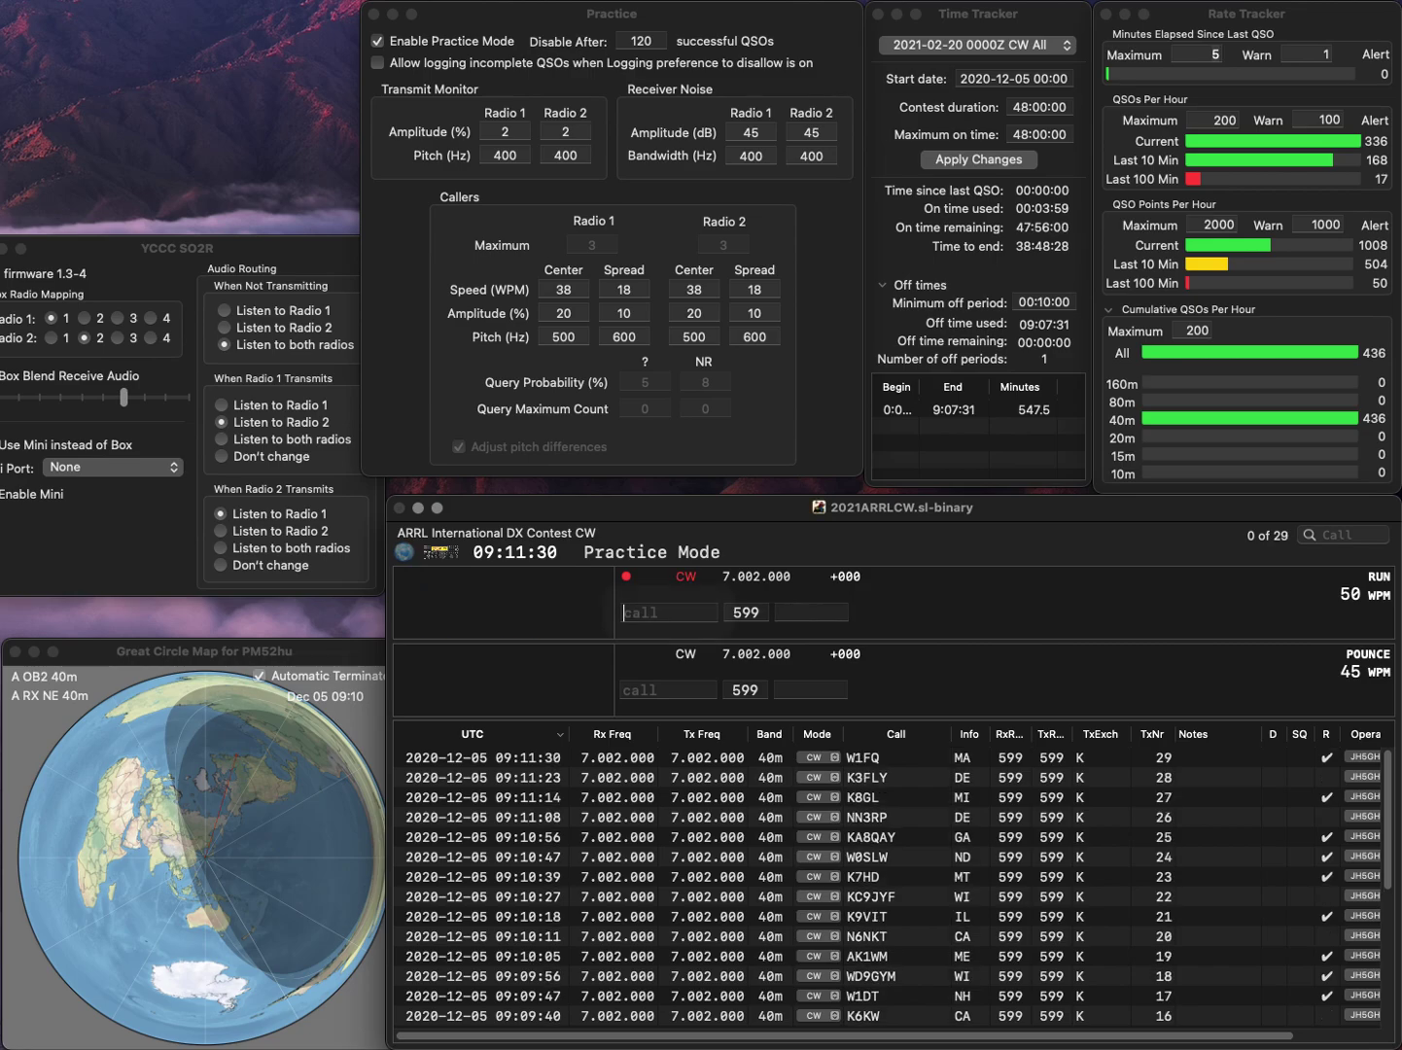
type("KE5C")
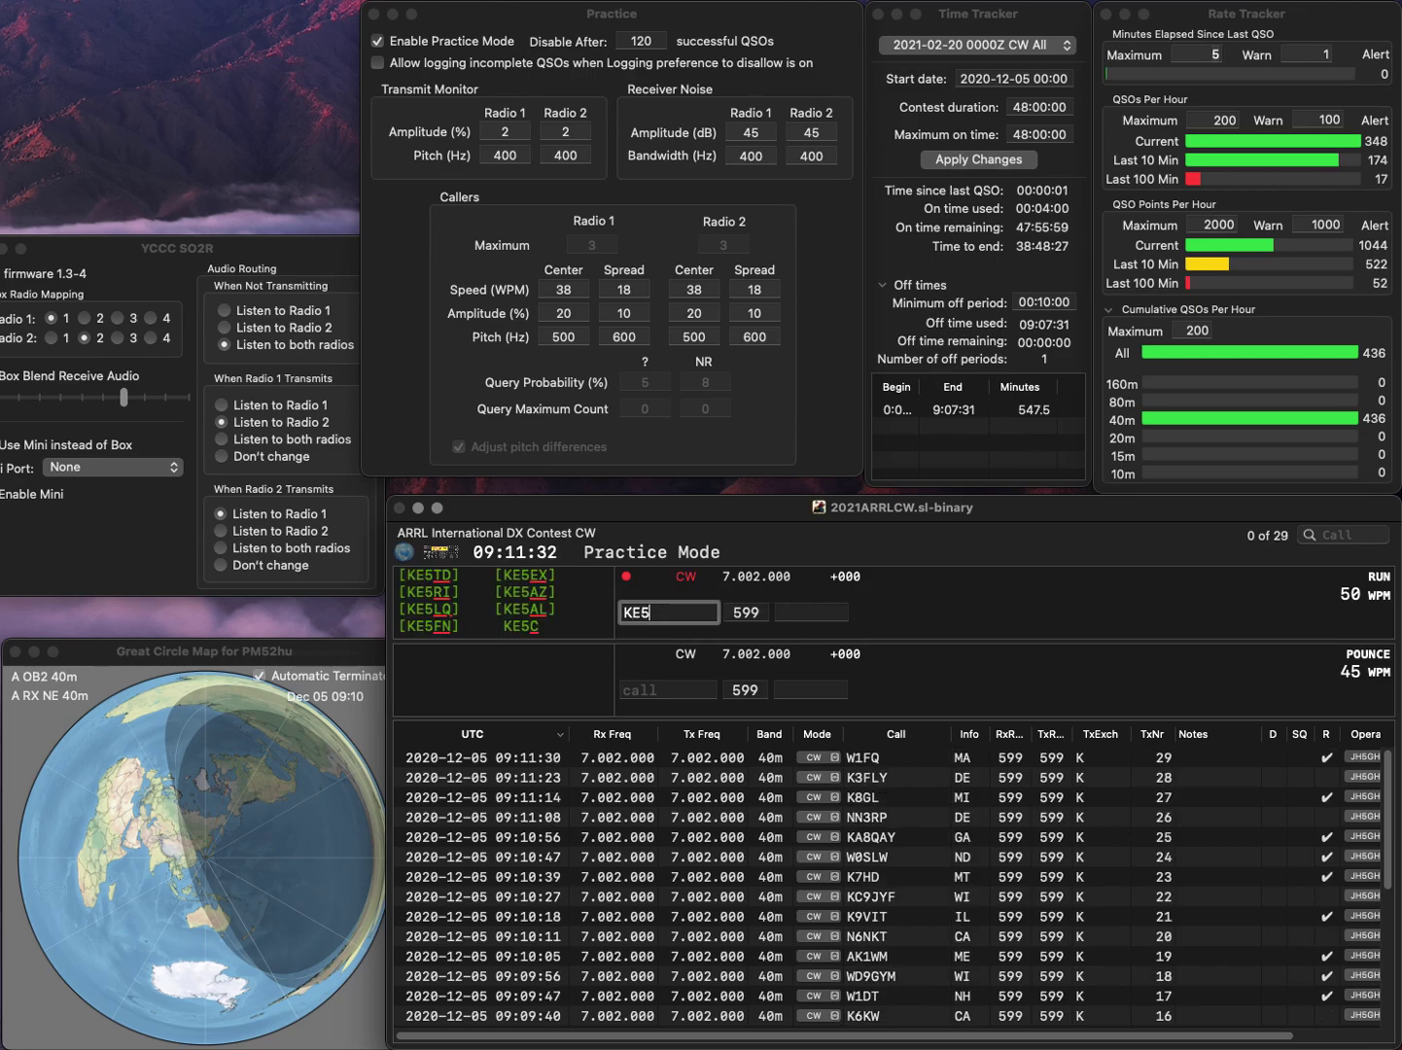
key("space")
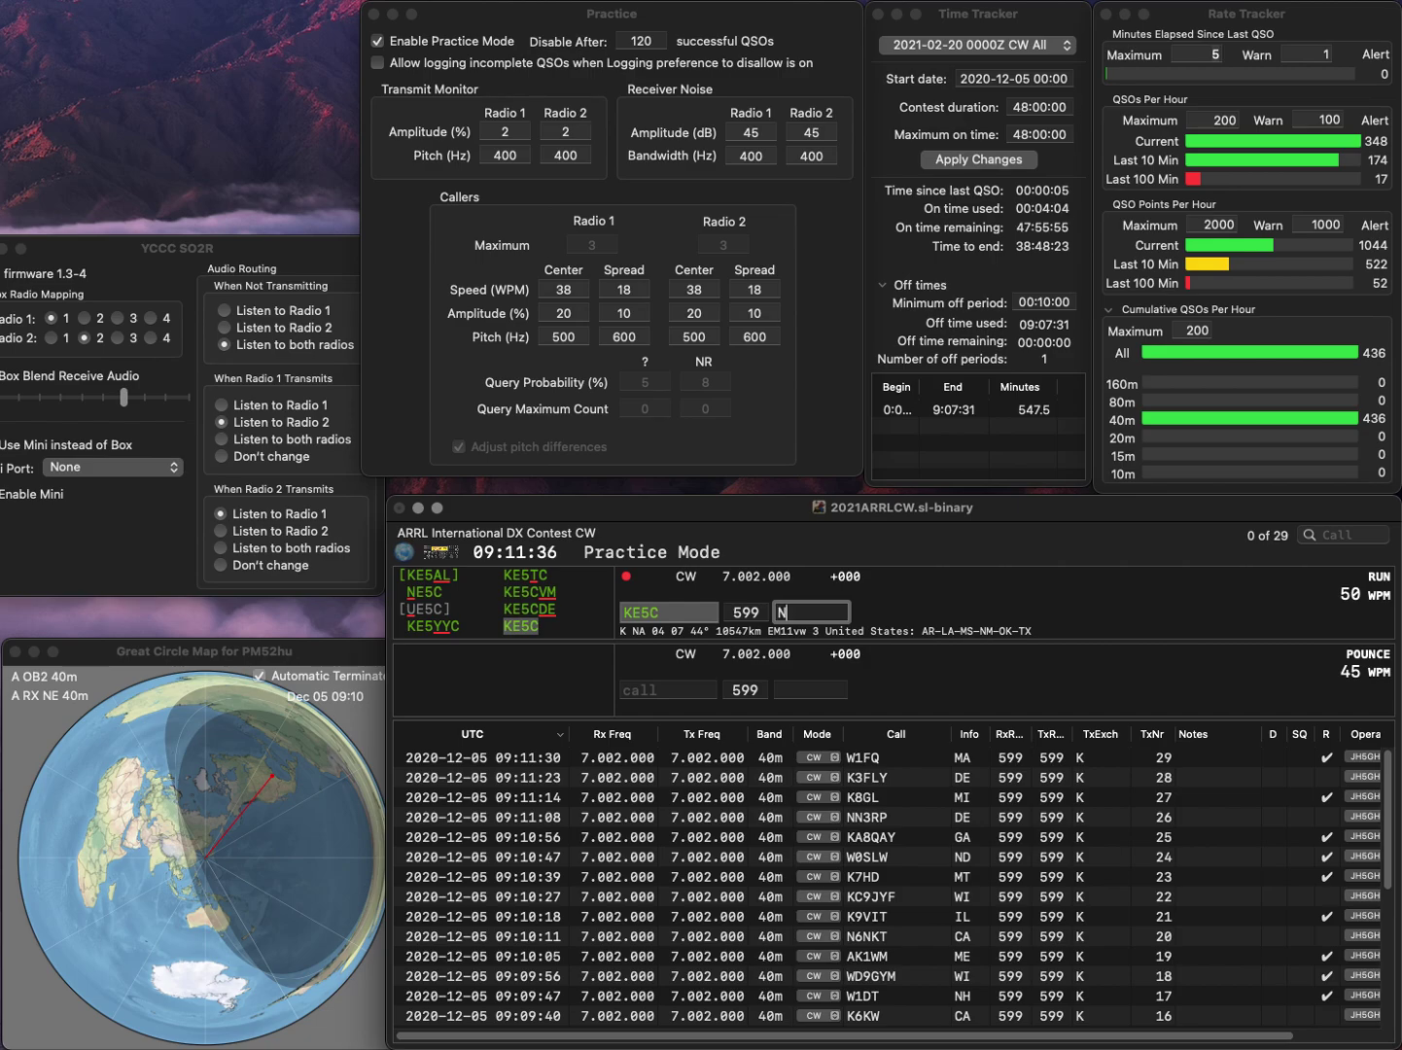
key("Return")
type("NI9Y")
key("space")
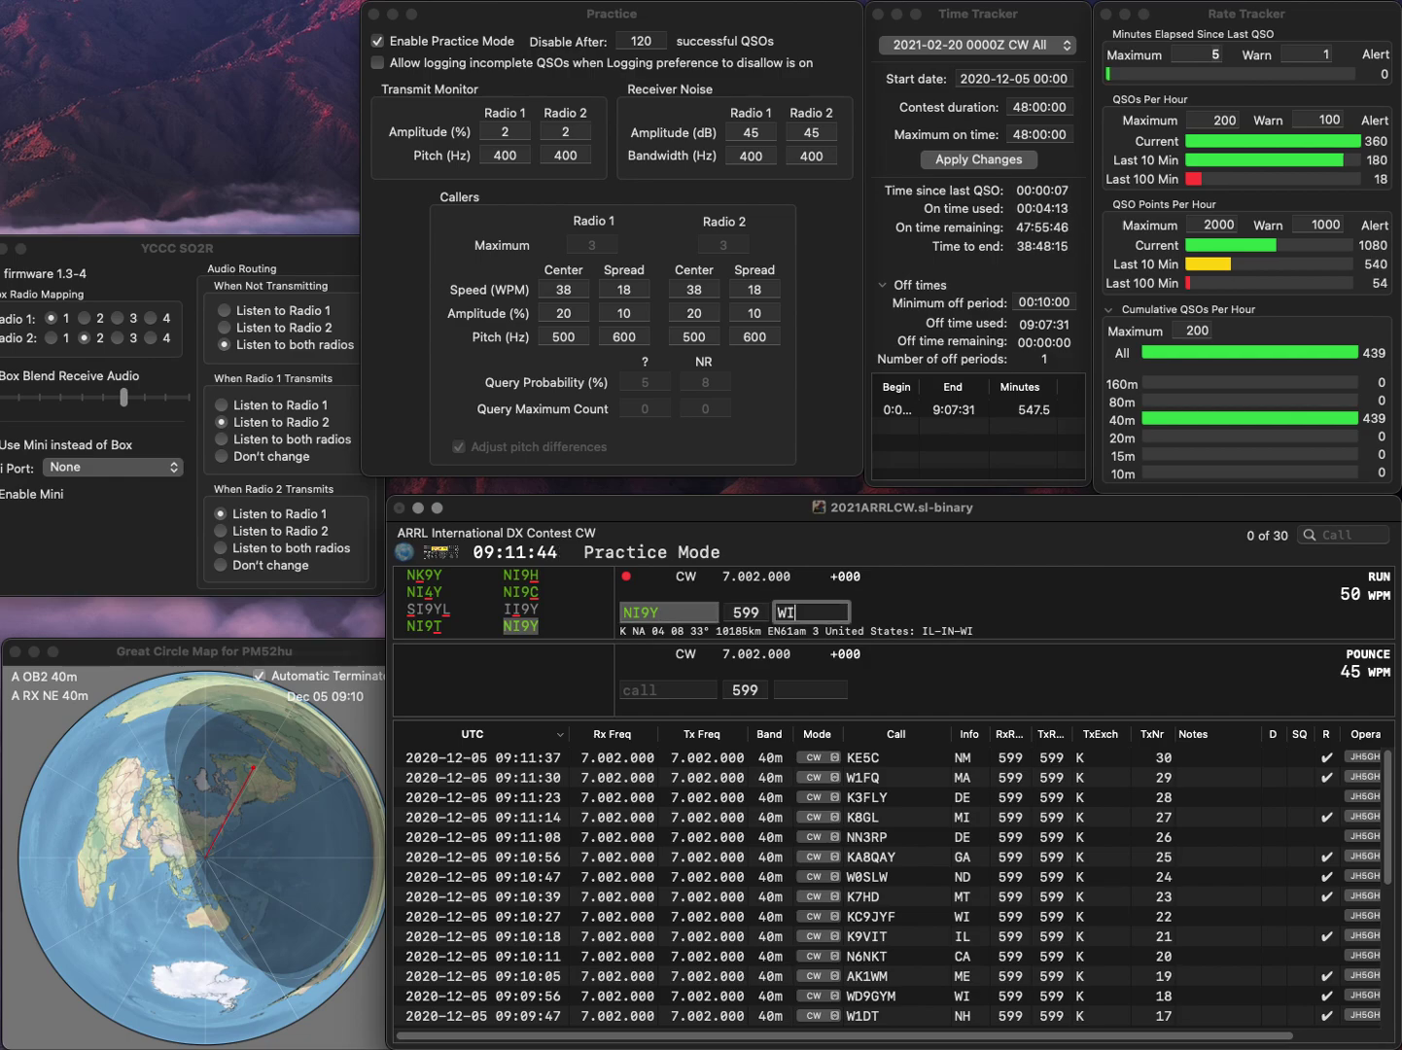
key("Return")
type("W5")
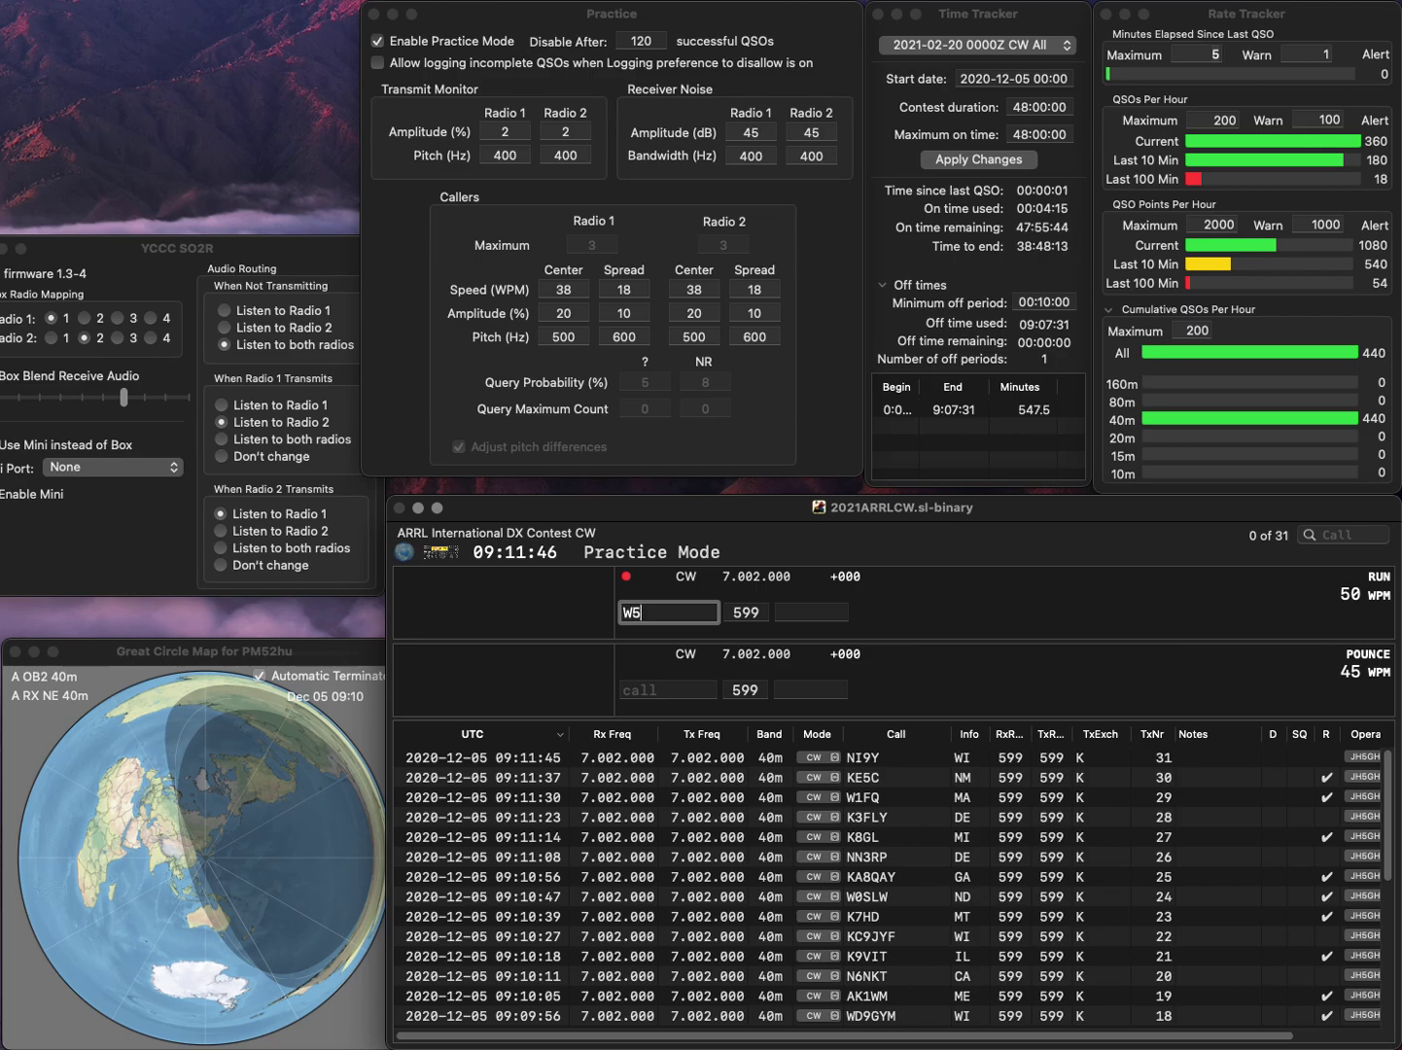
type("DM")
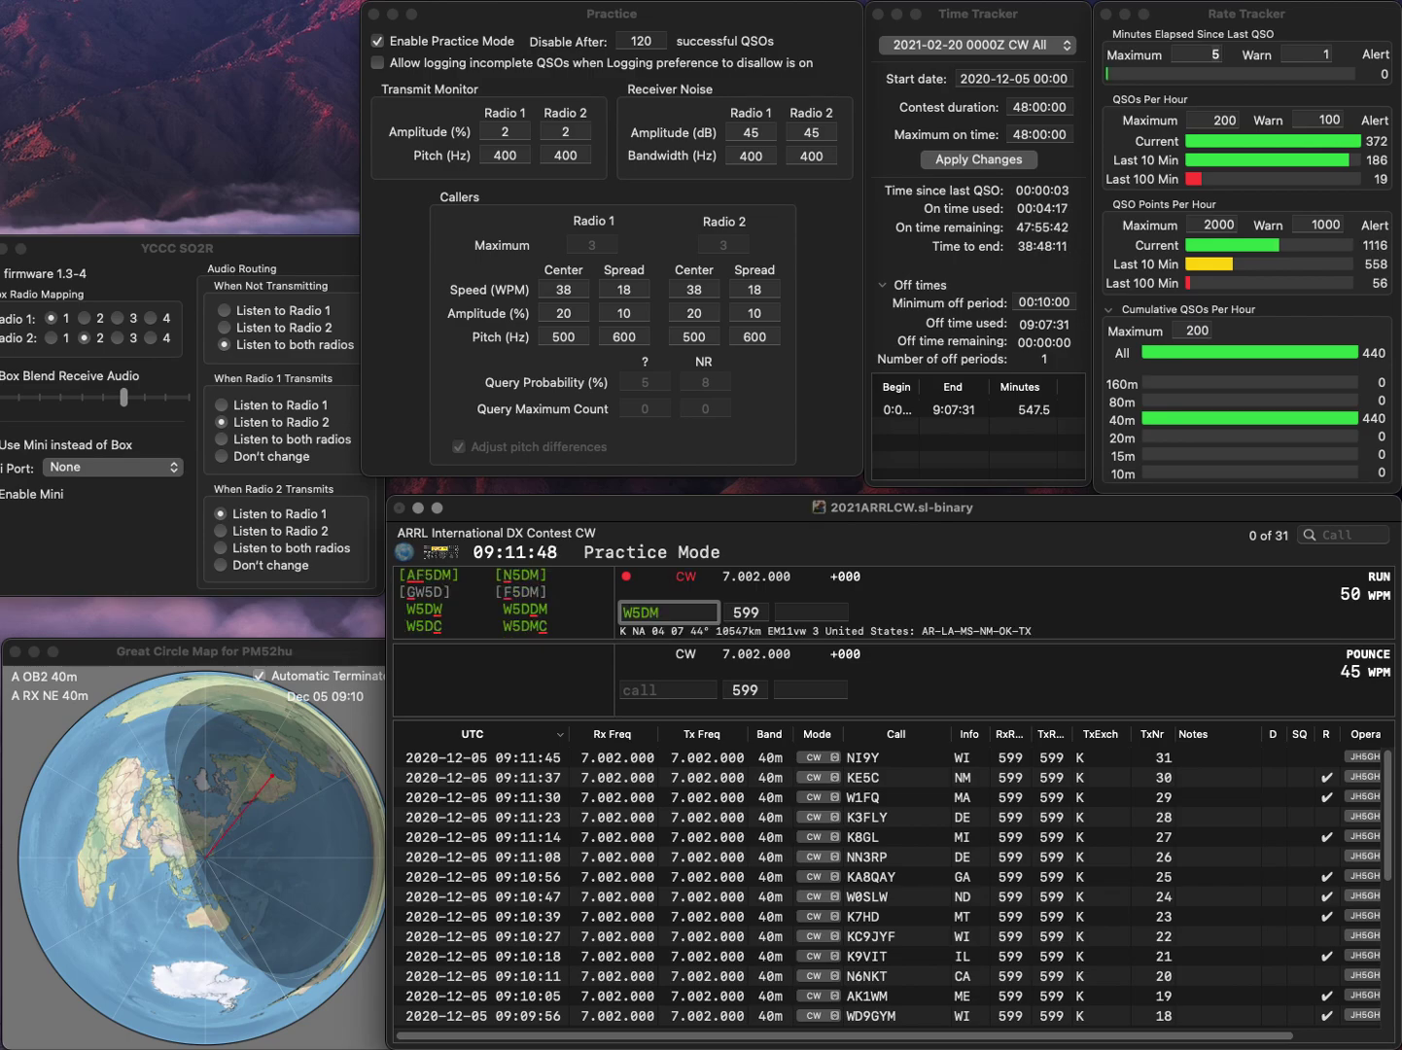
key("BackSpace")
key("BackSpace")
type("BM")
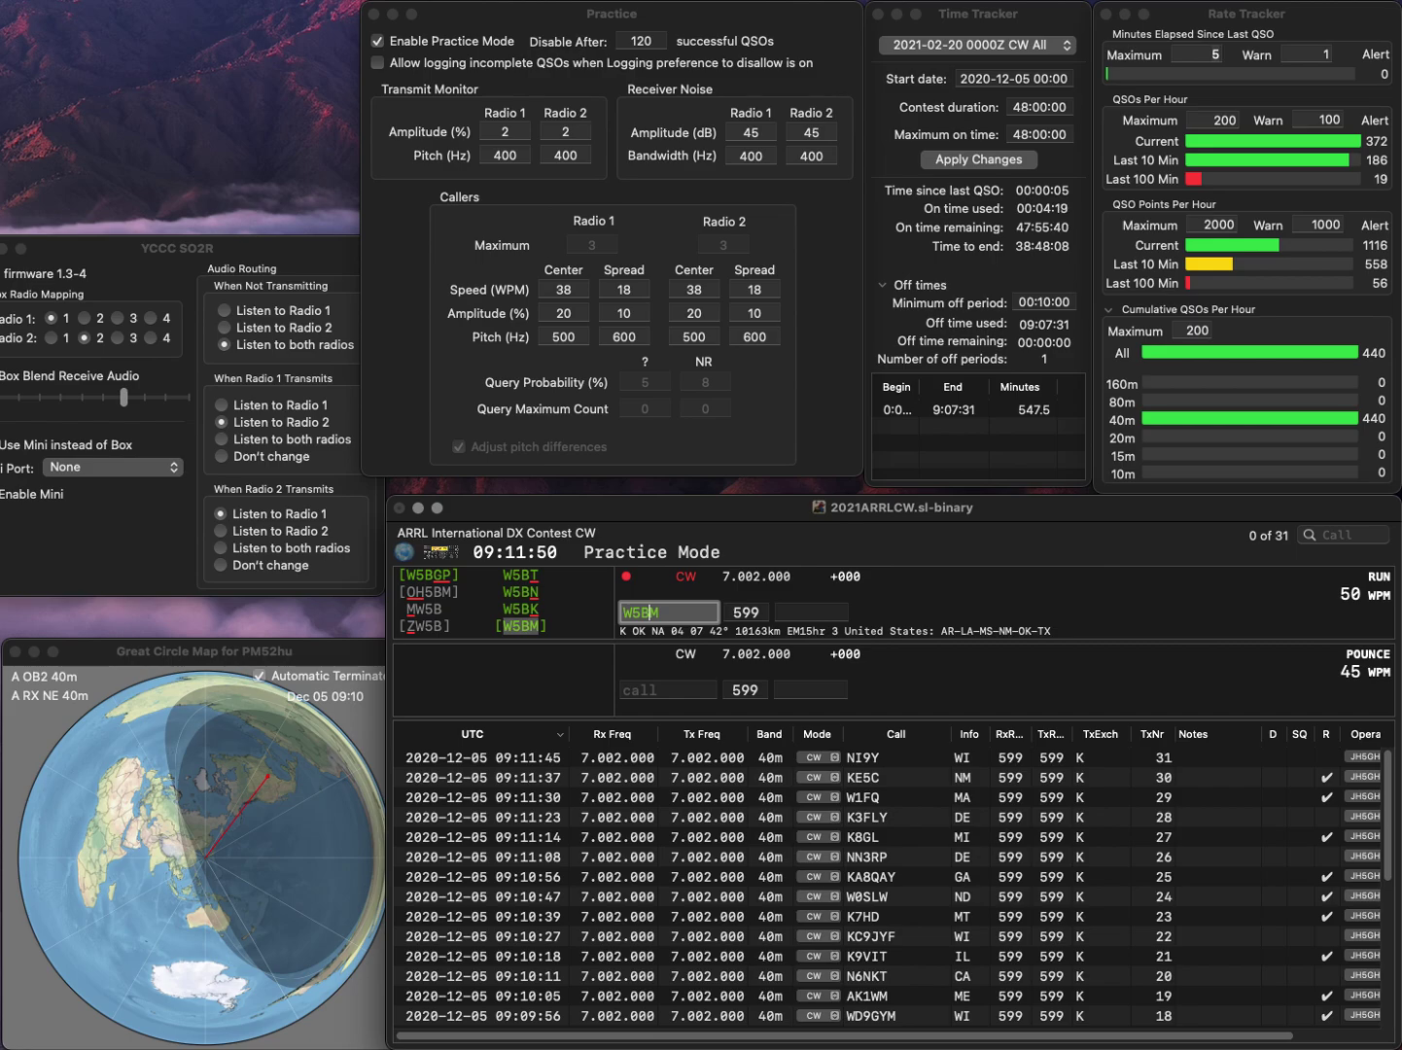
key("space")
type("OK")
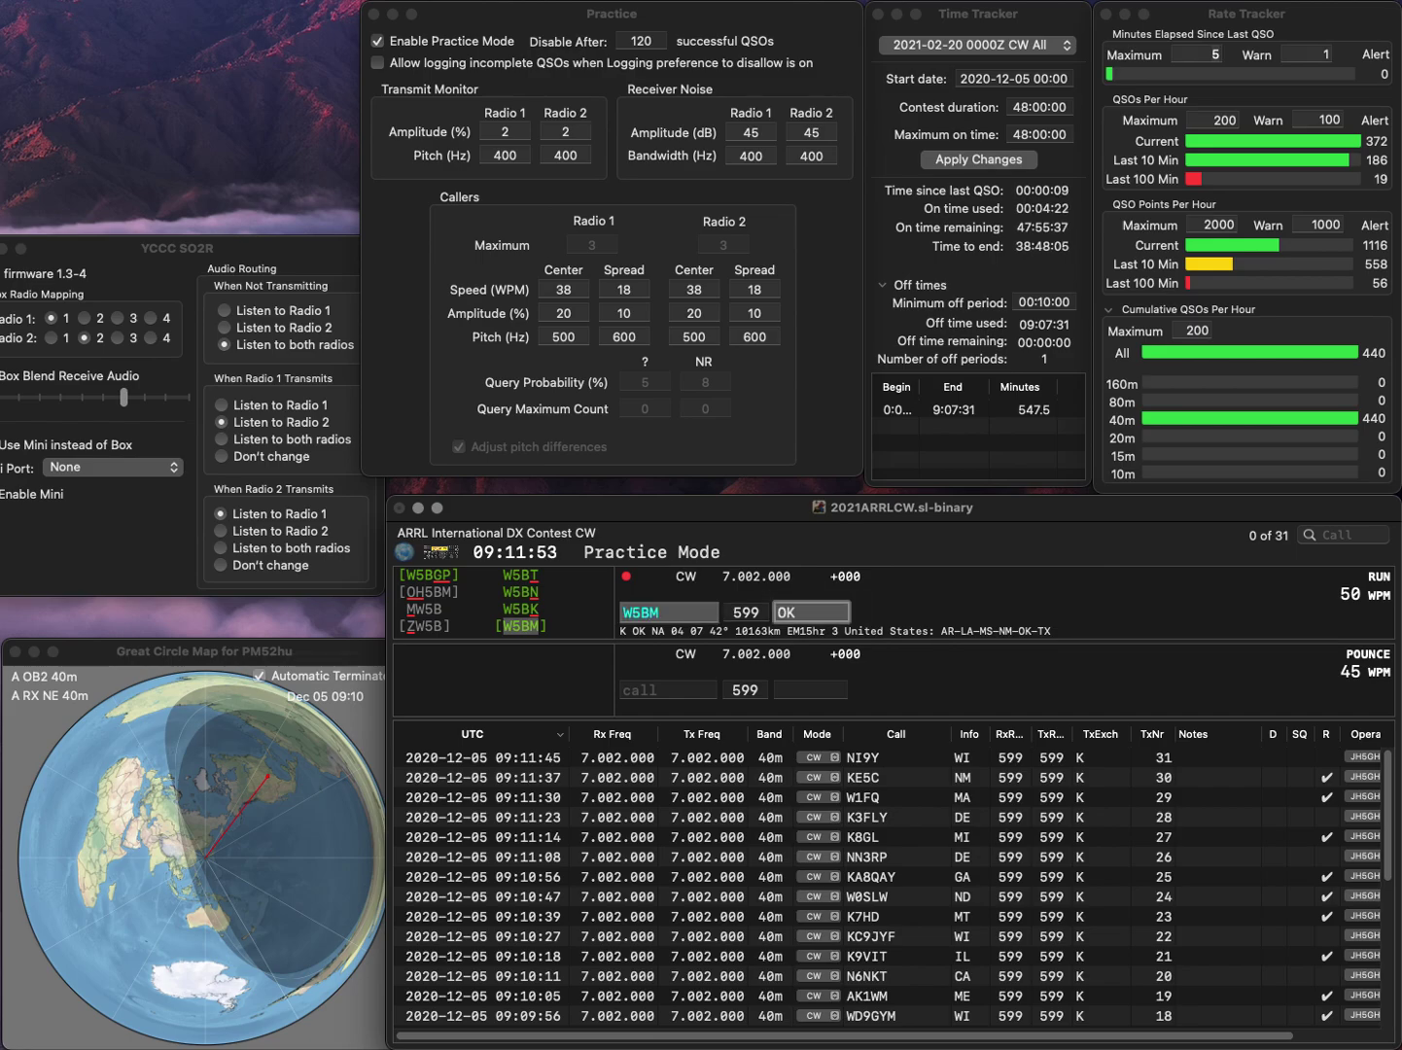
key("Return")
Work the caller WD4CFN on the run radio and log the contact with received exchange VA
type("WD4CF")
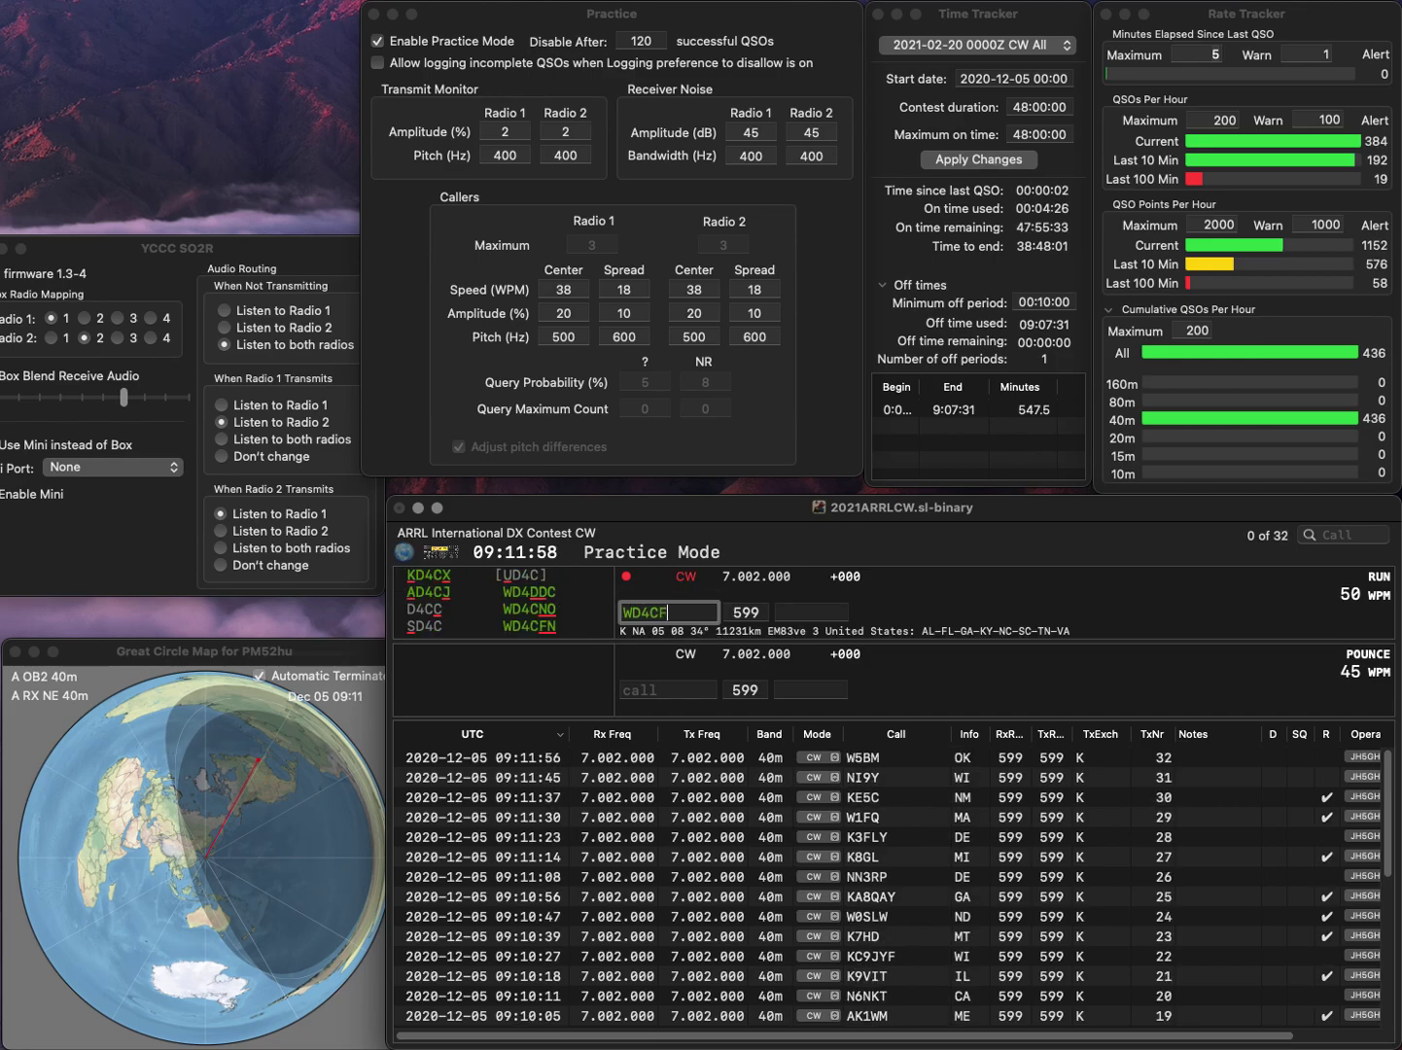
type("N")
key("space")
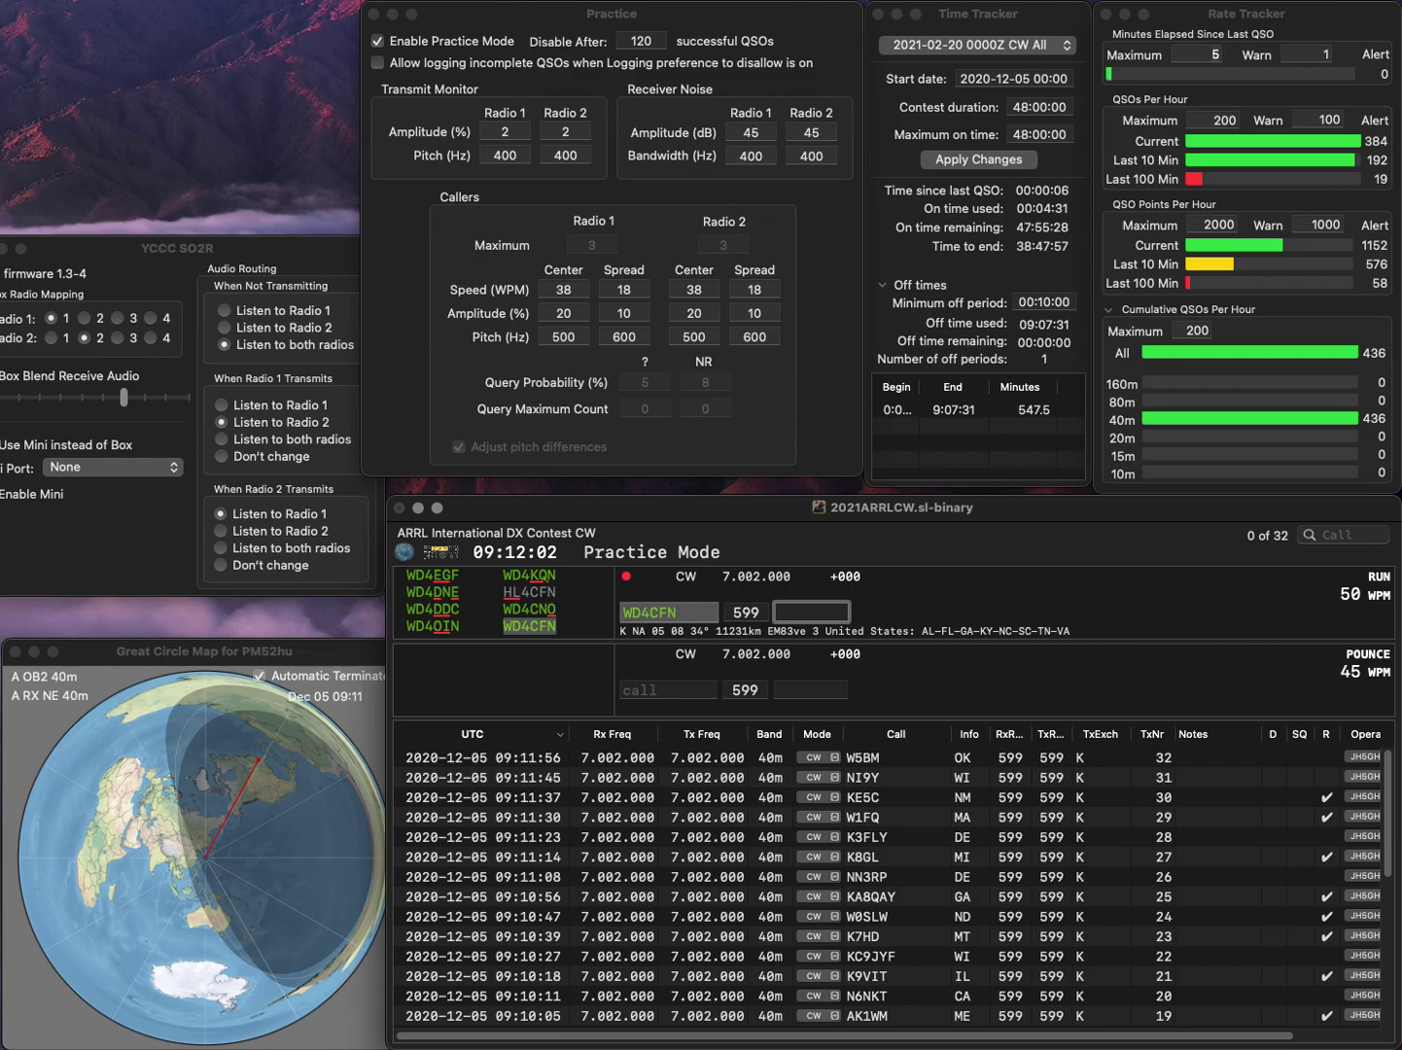
key("Return")
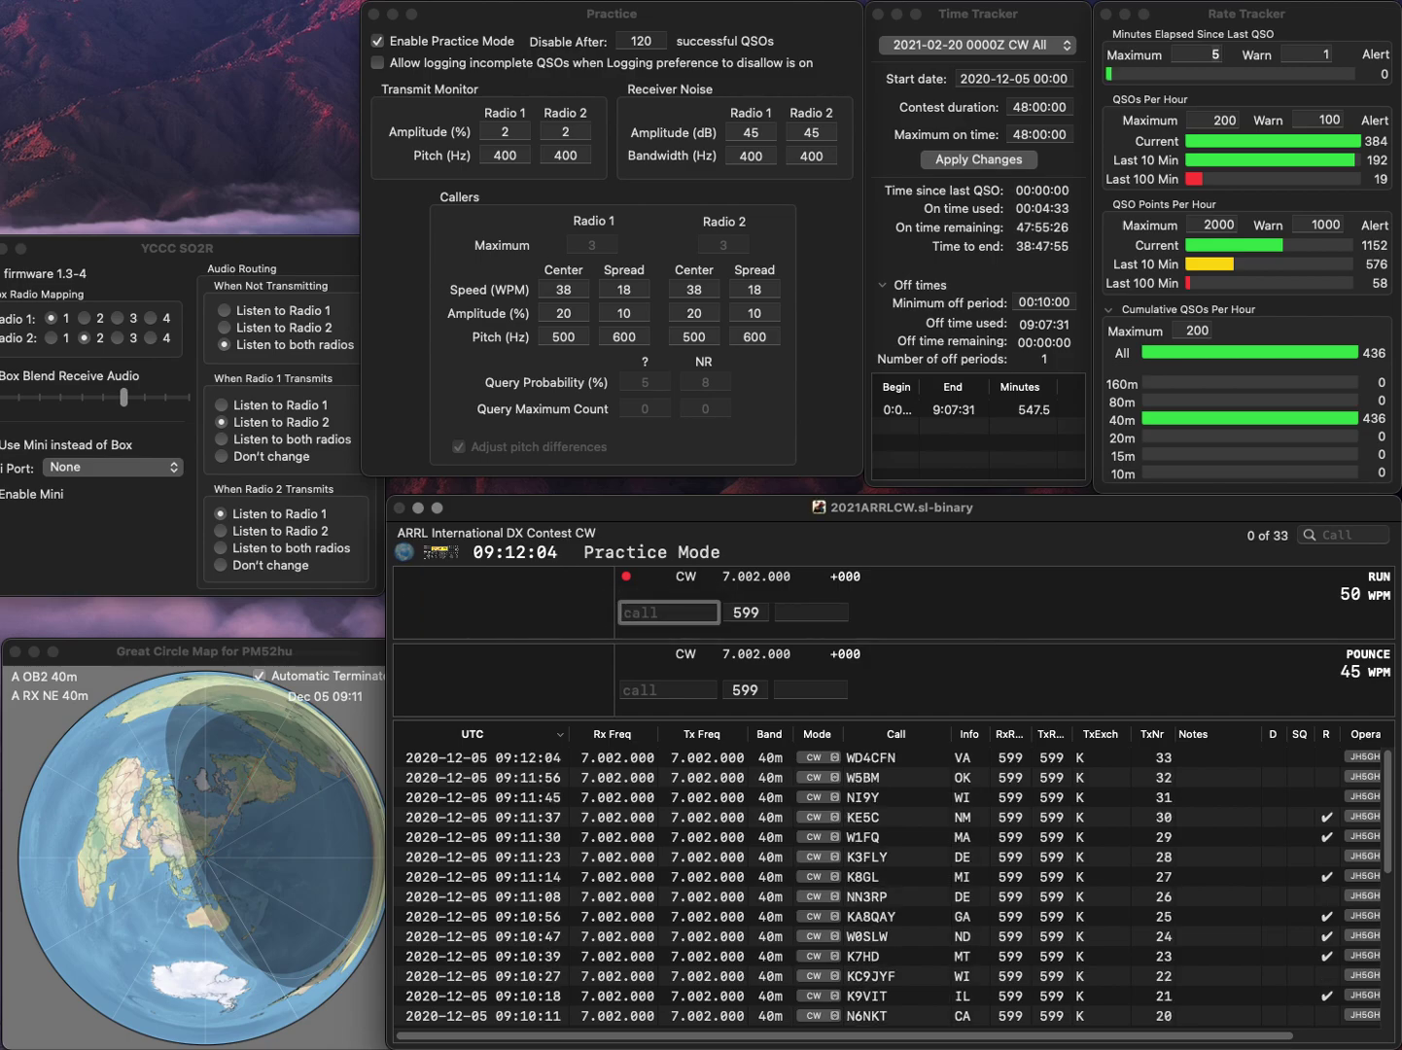
type("WA0JJC")
key("Return")
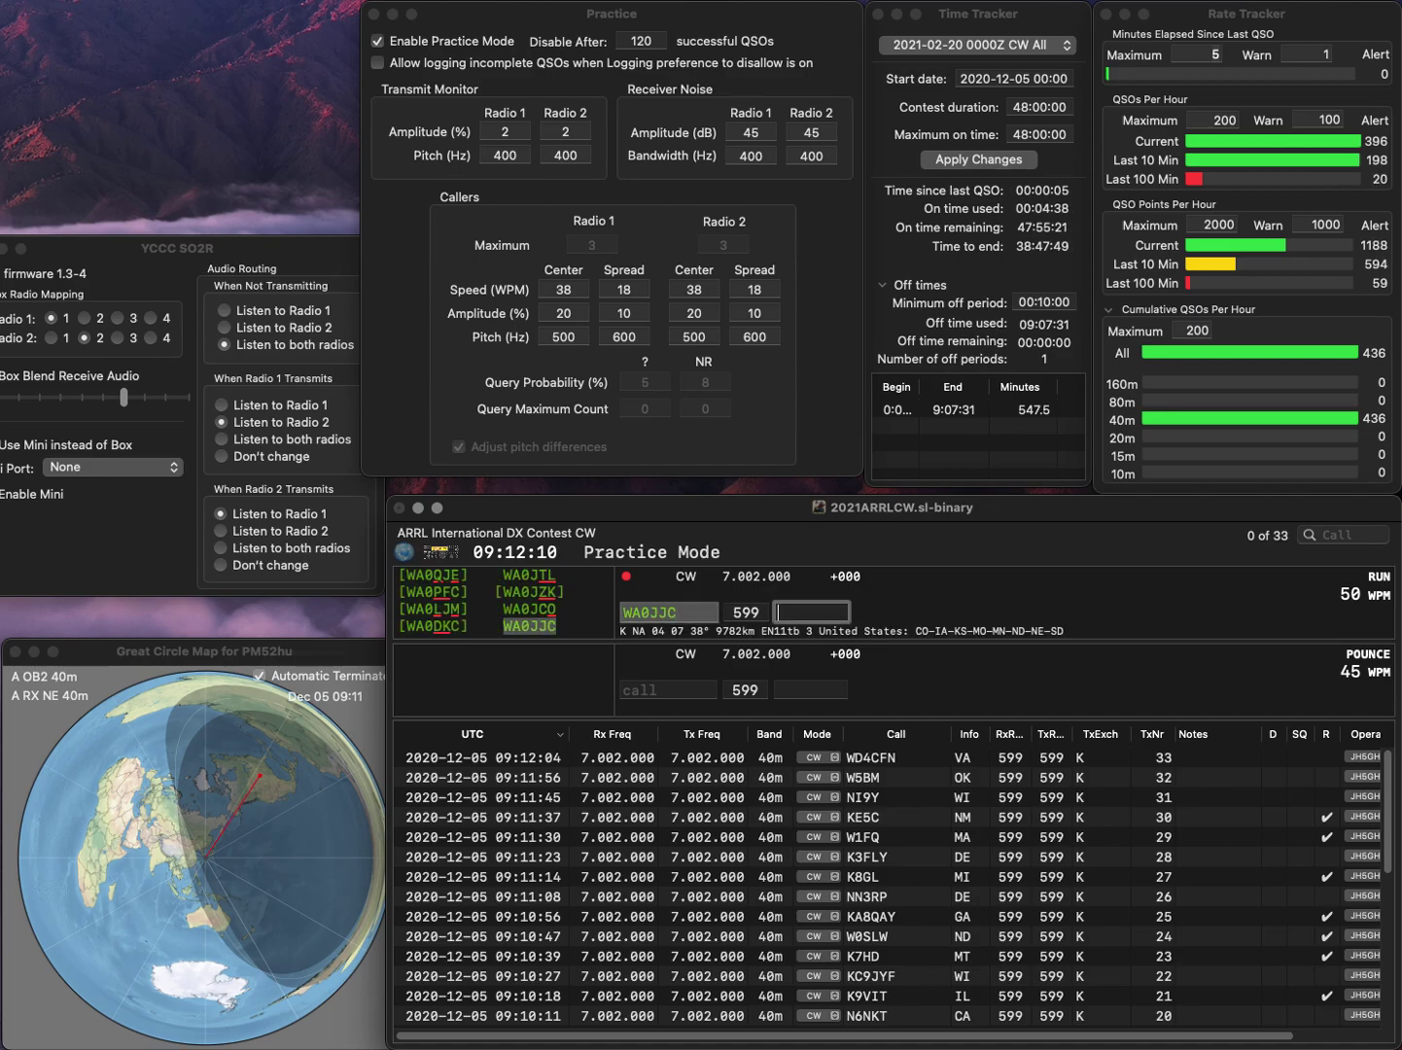
type("MO")
key("Return")
type("W5ZN")
key("Return")
type("AR")
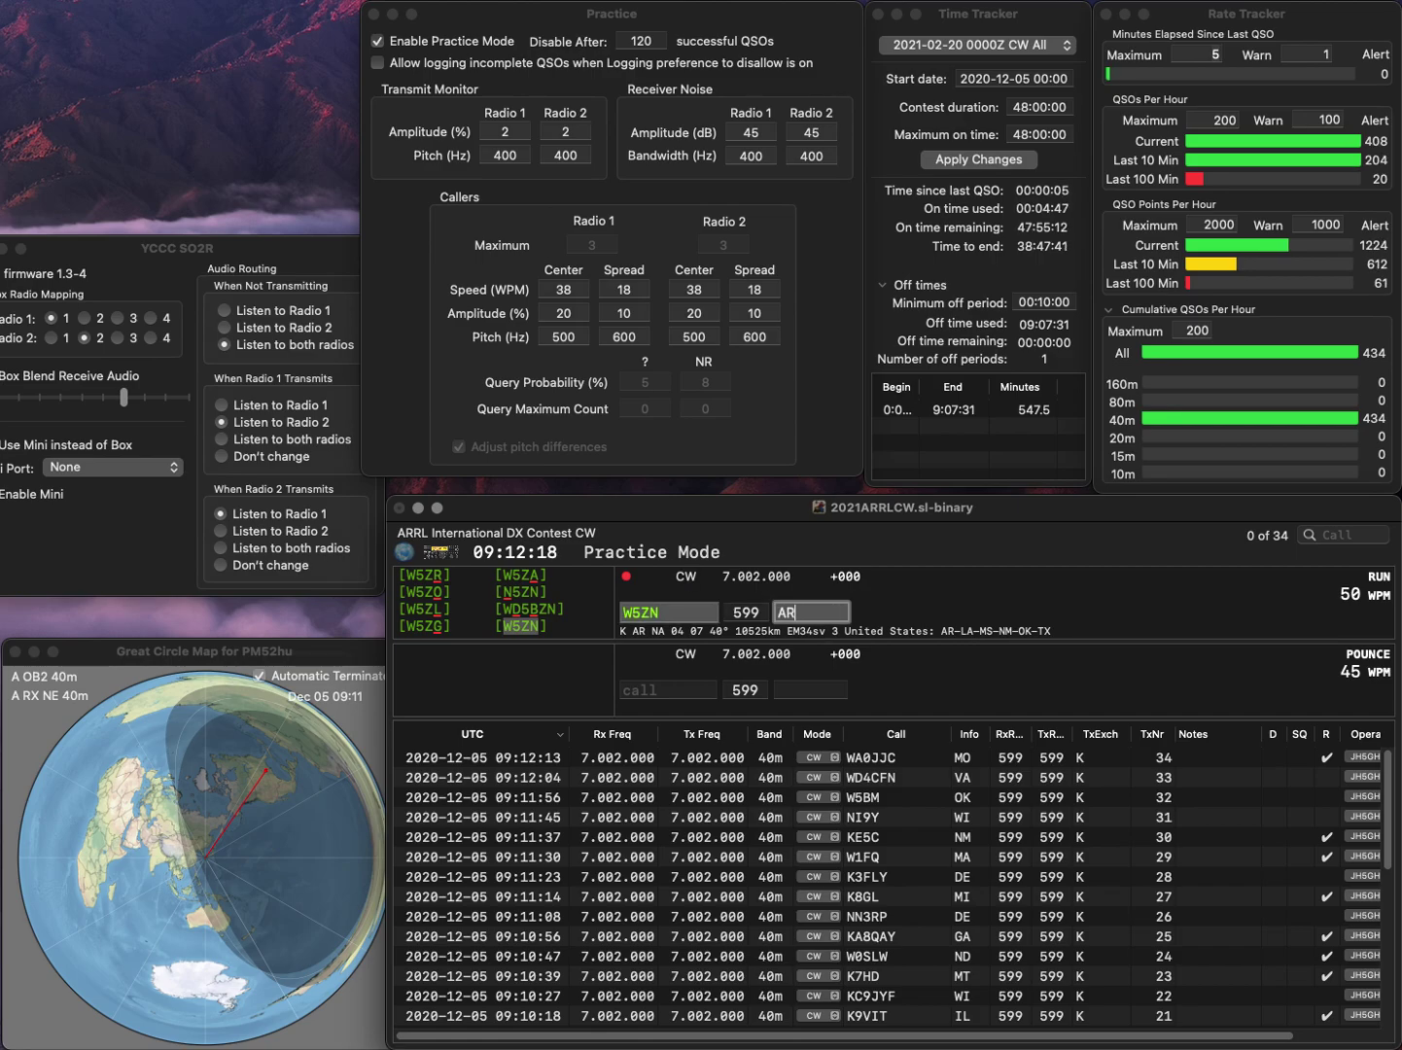
key("Return")
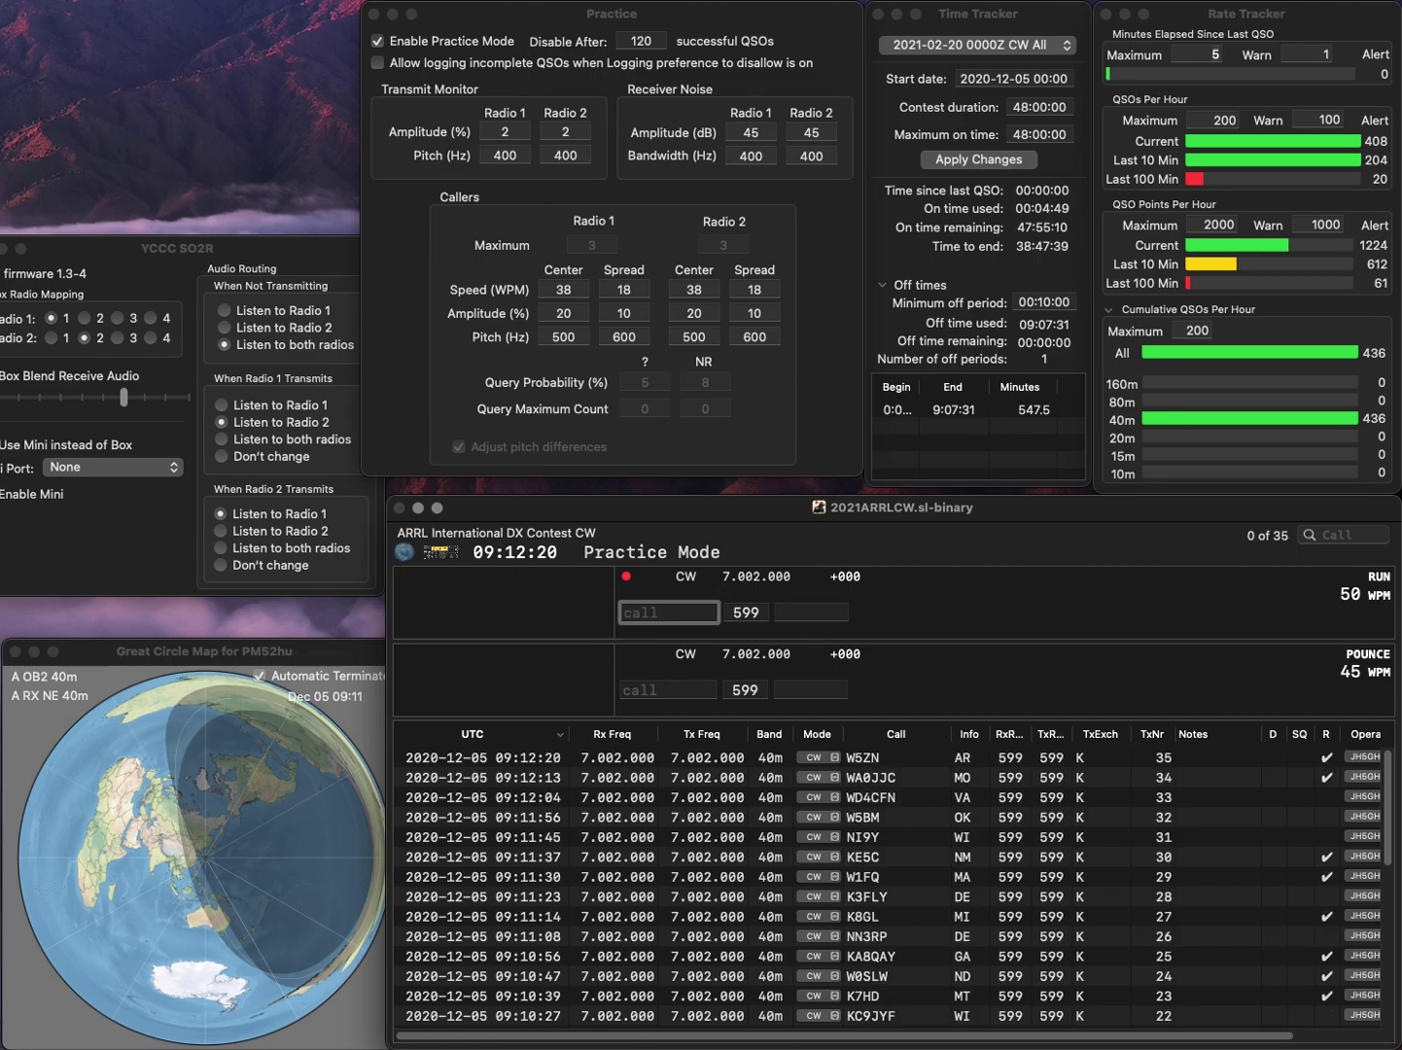
Work the caller KJ4FZ on the run radio and log the contact with received exchange GA
type("KJ4FZ")
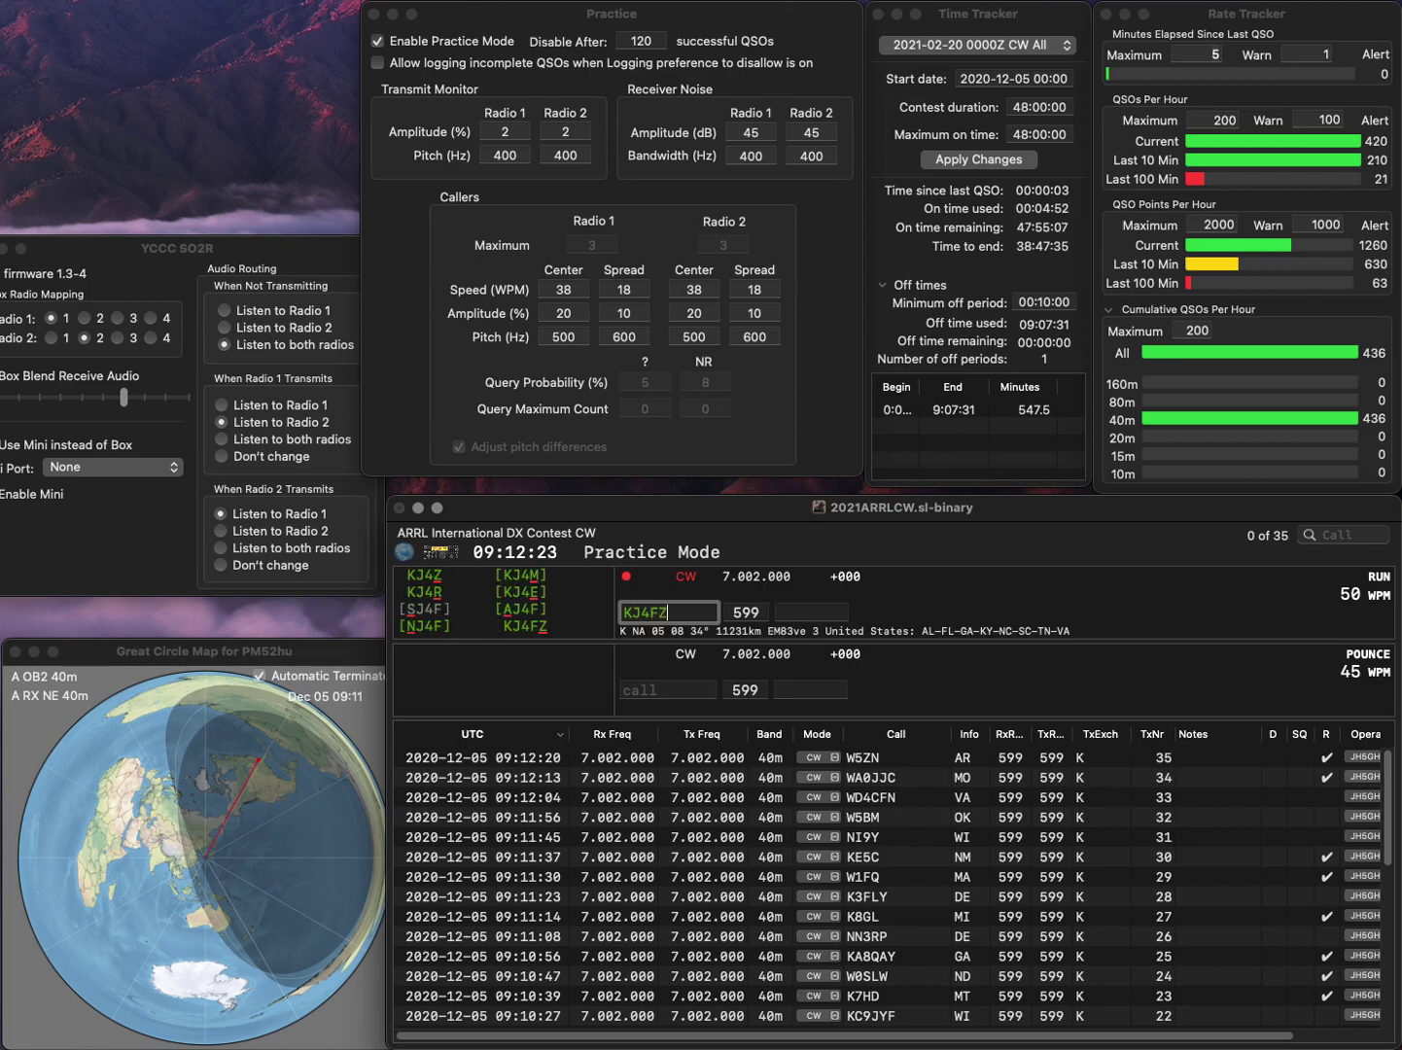
key("Return")
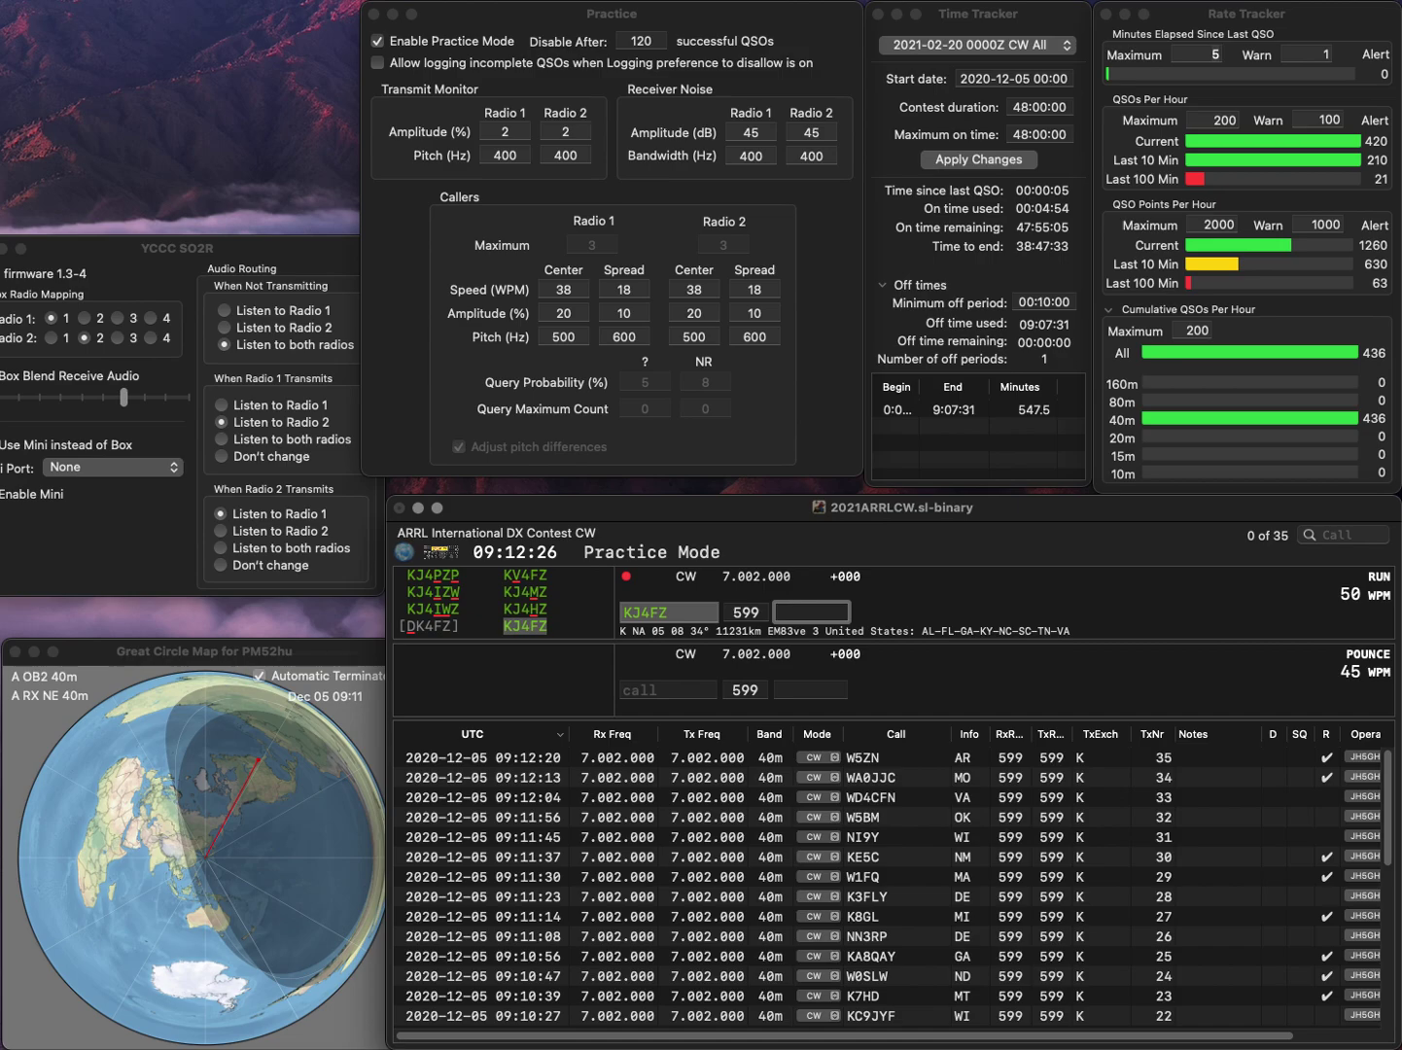
type("GA")
key("Return")
type("V")
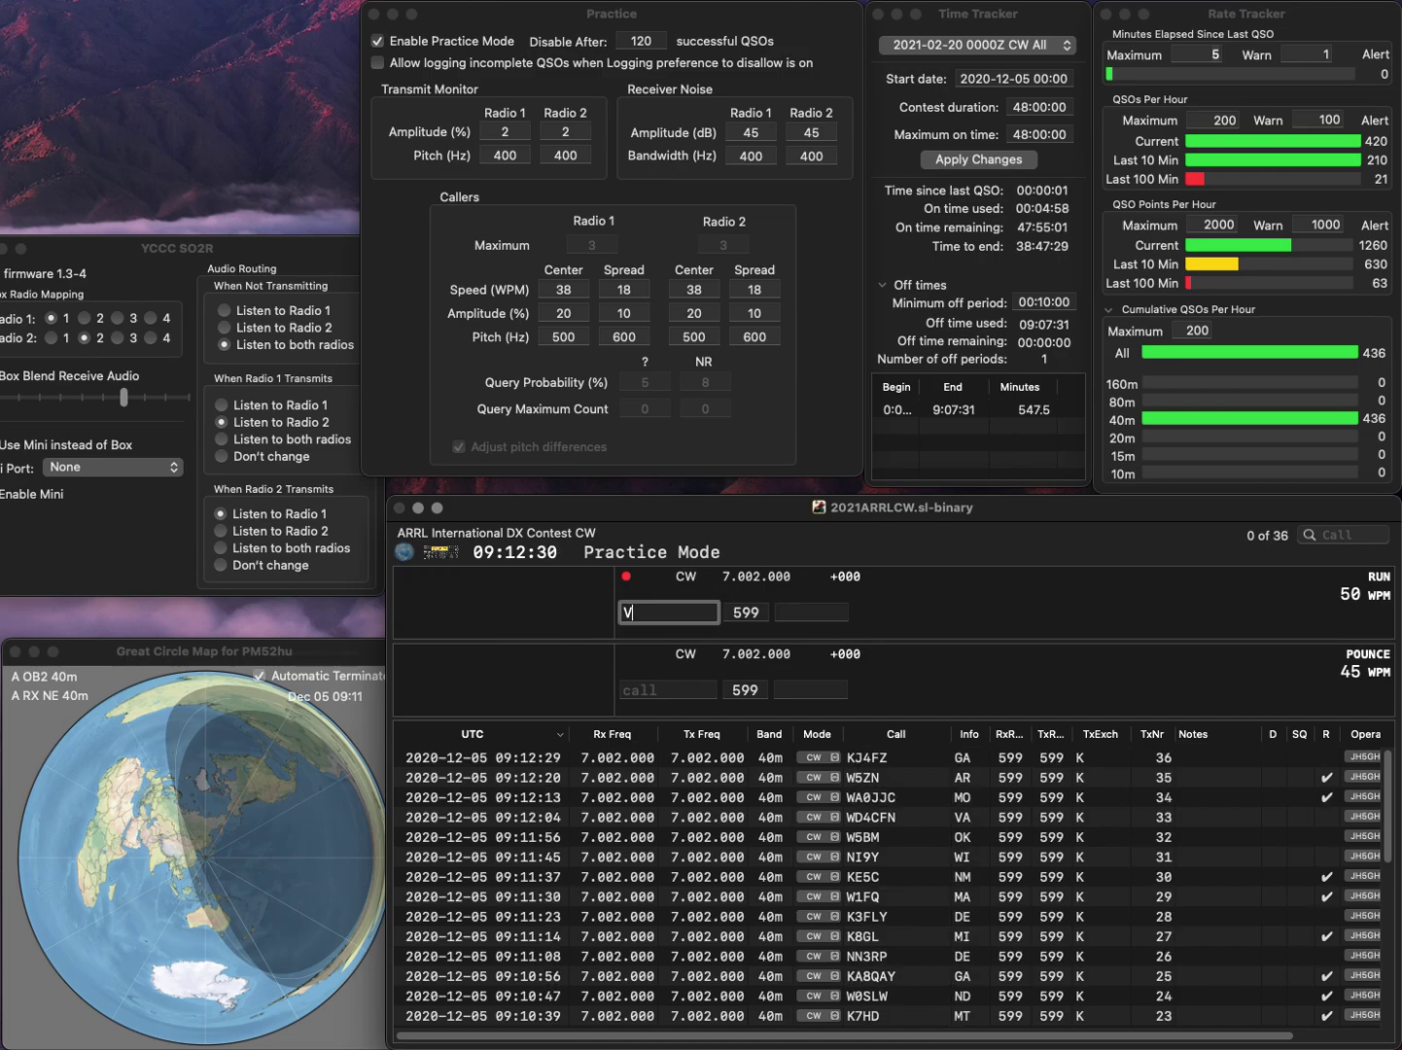
type("Y2OX")
key("space")
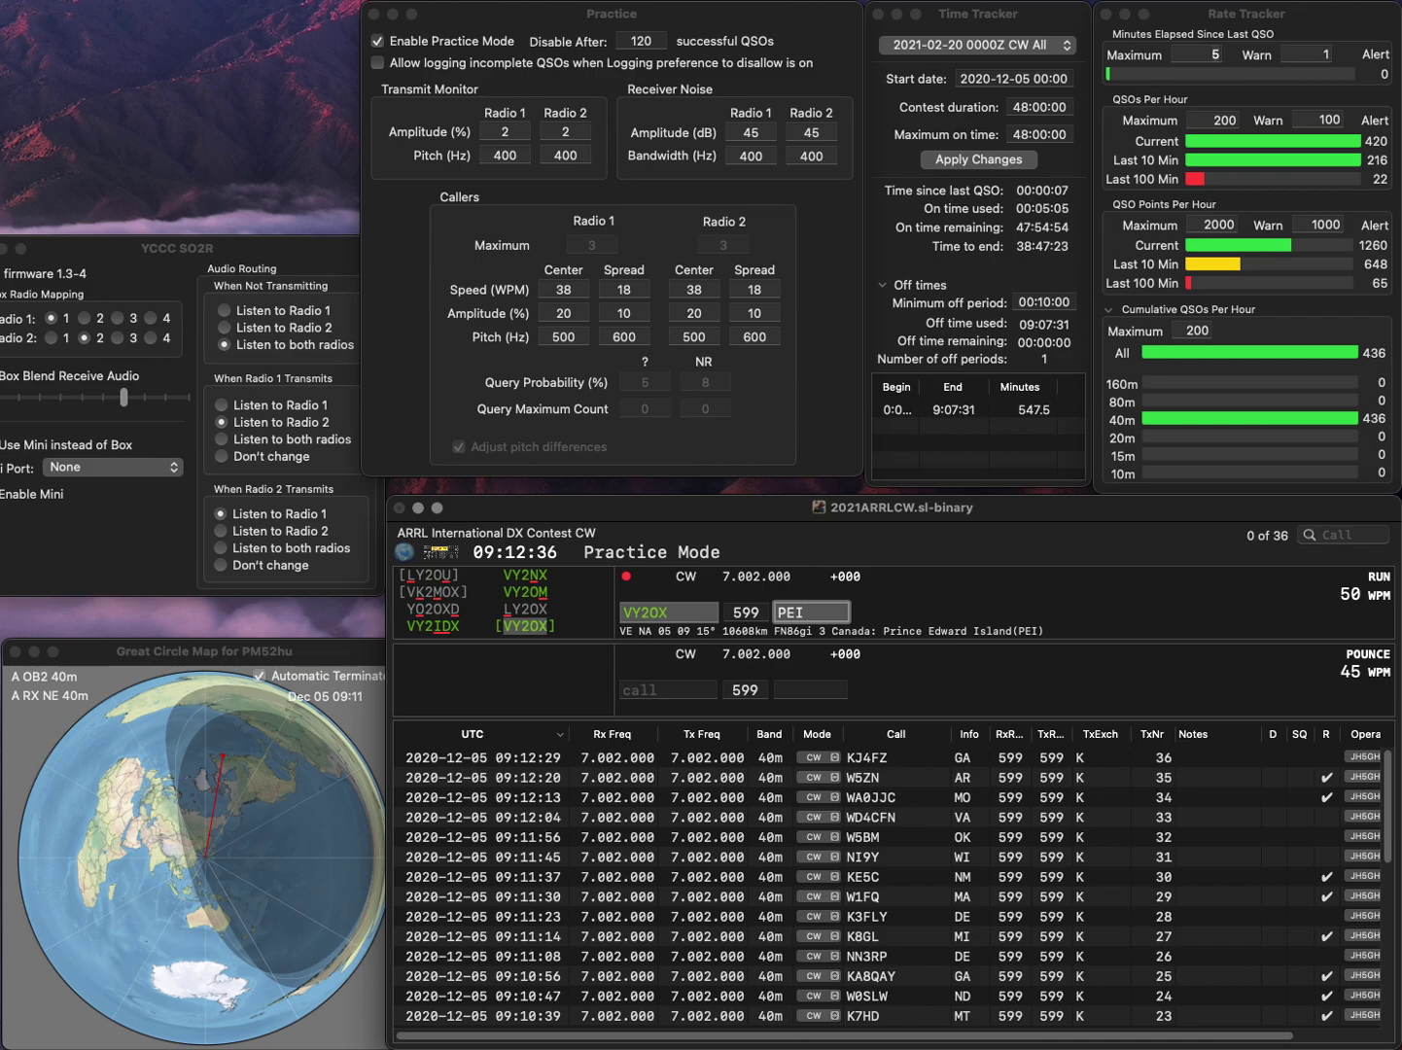
key("Return")
type("AB9RP")
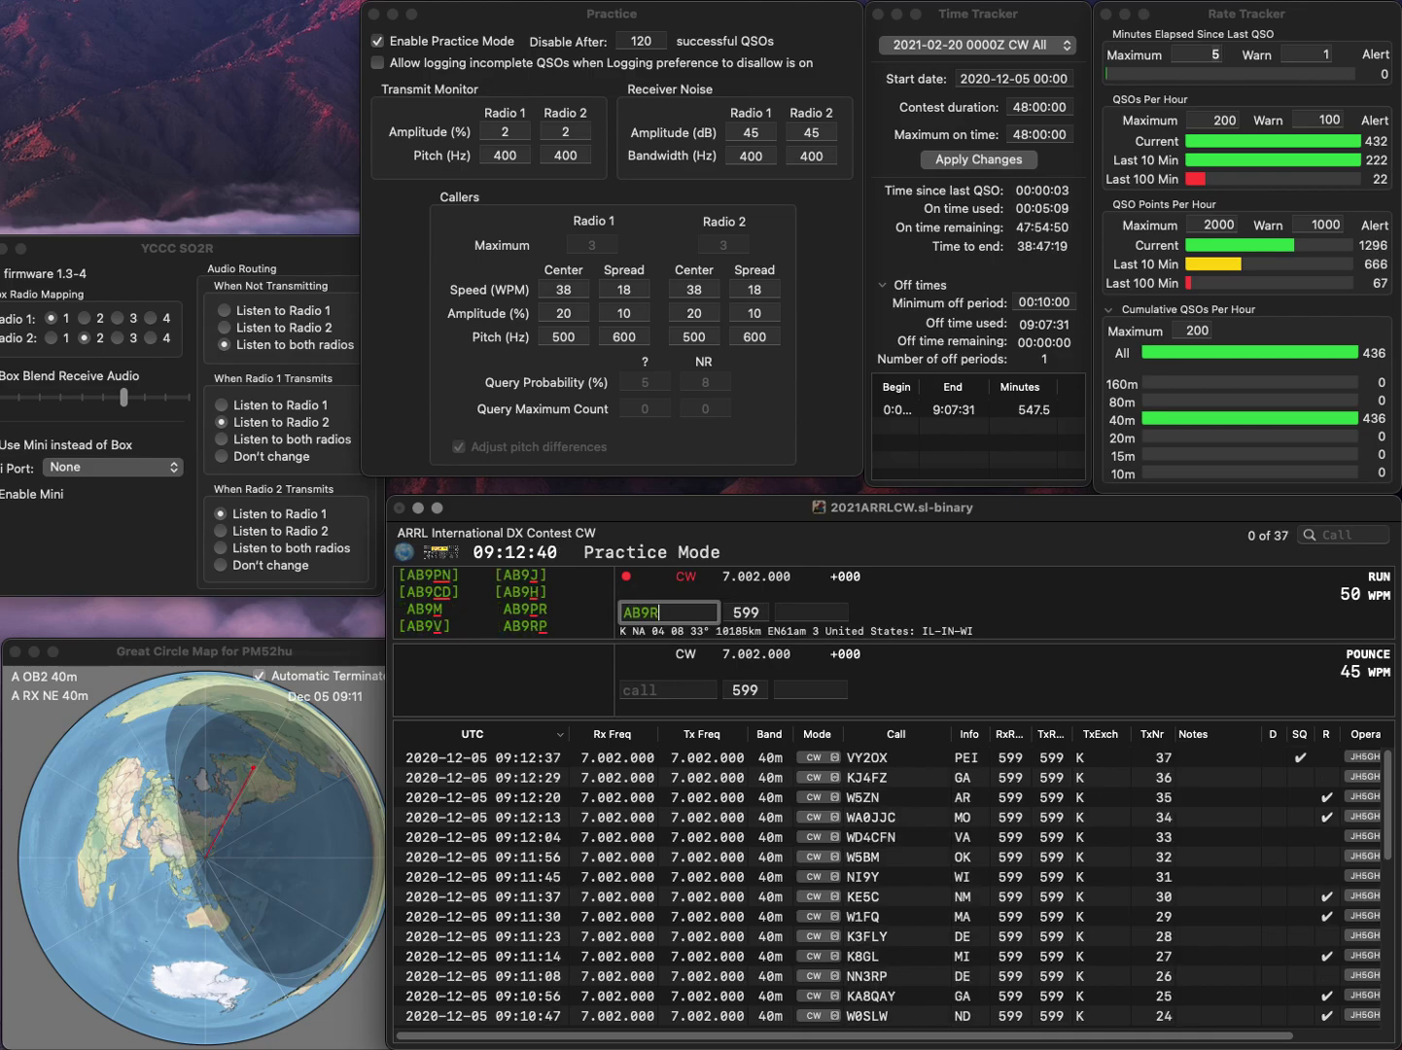
key("Return")
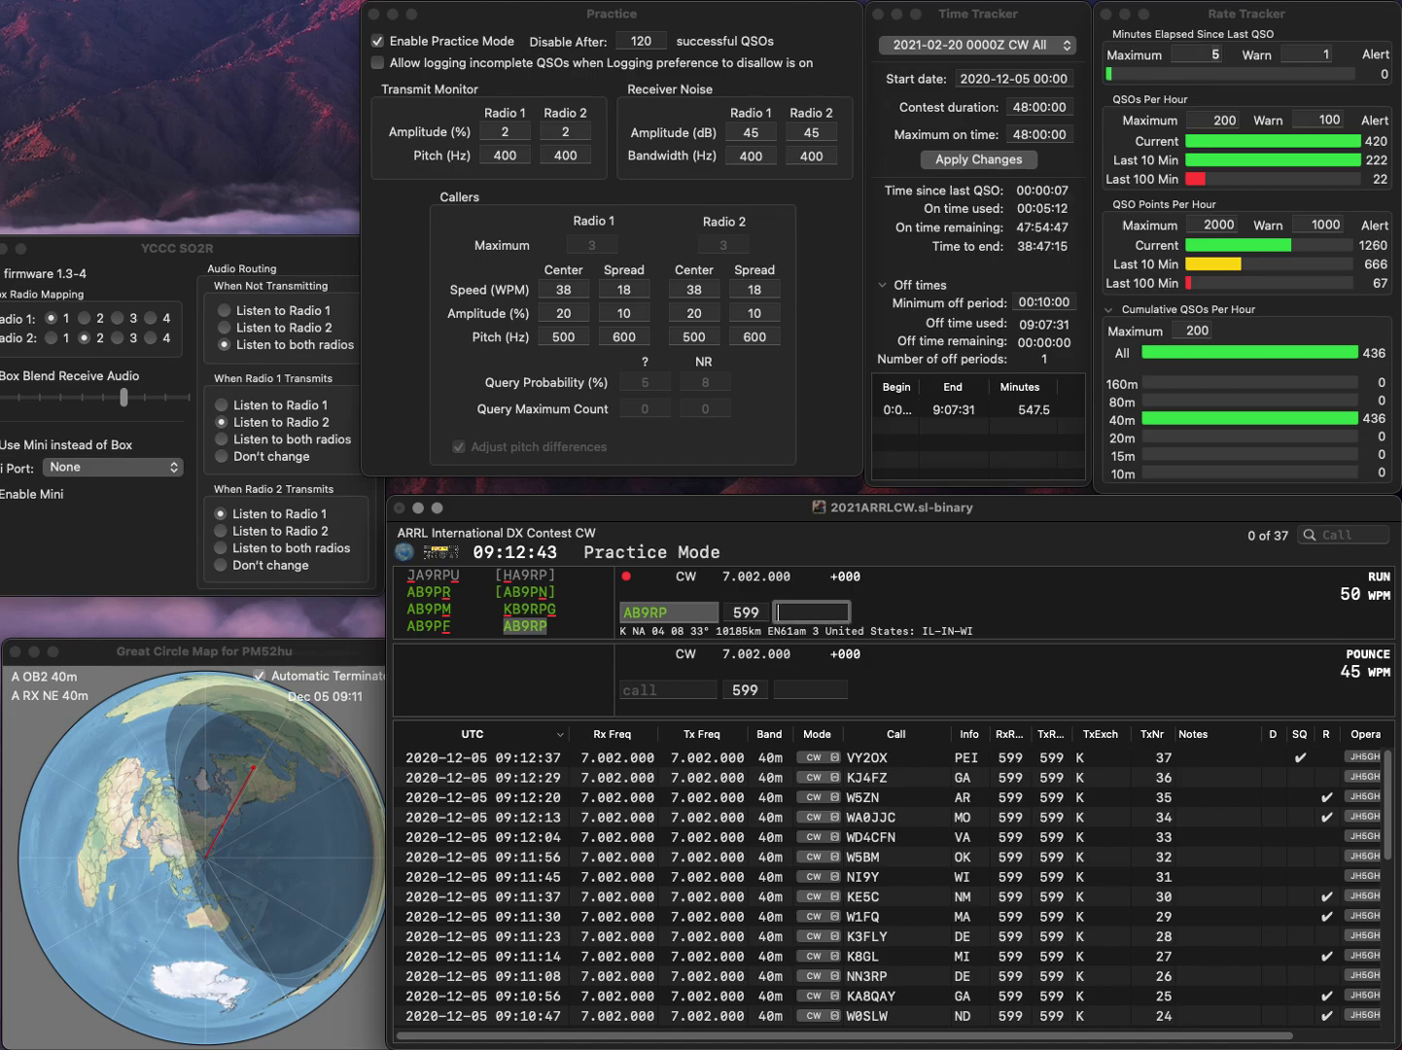
key("Return")
type("AD7KI")
key("Return")
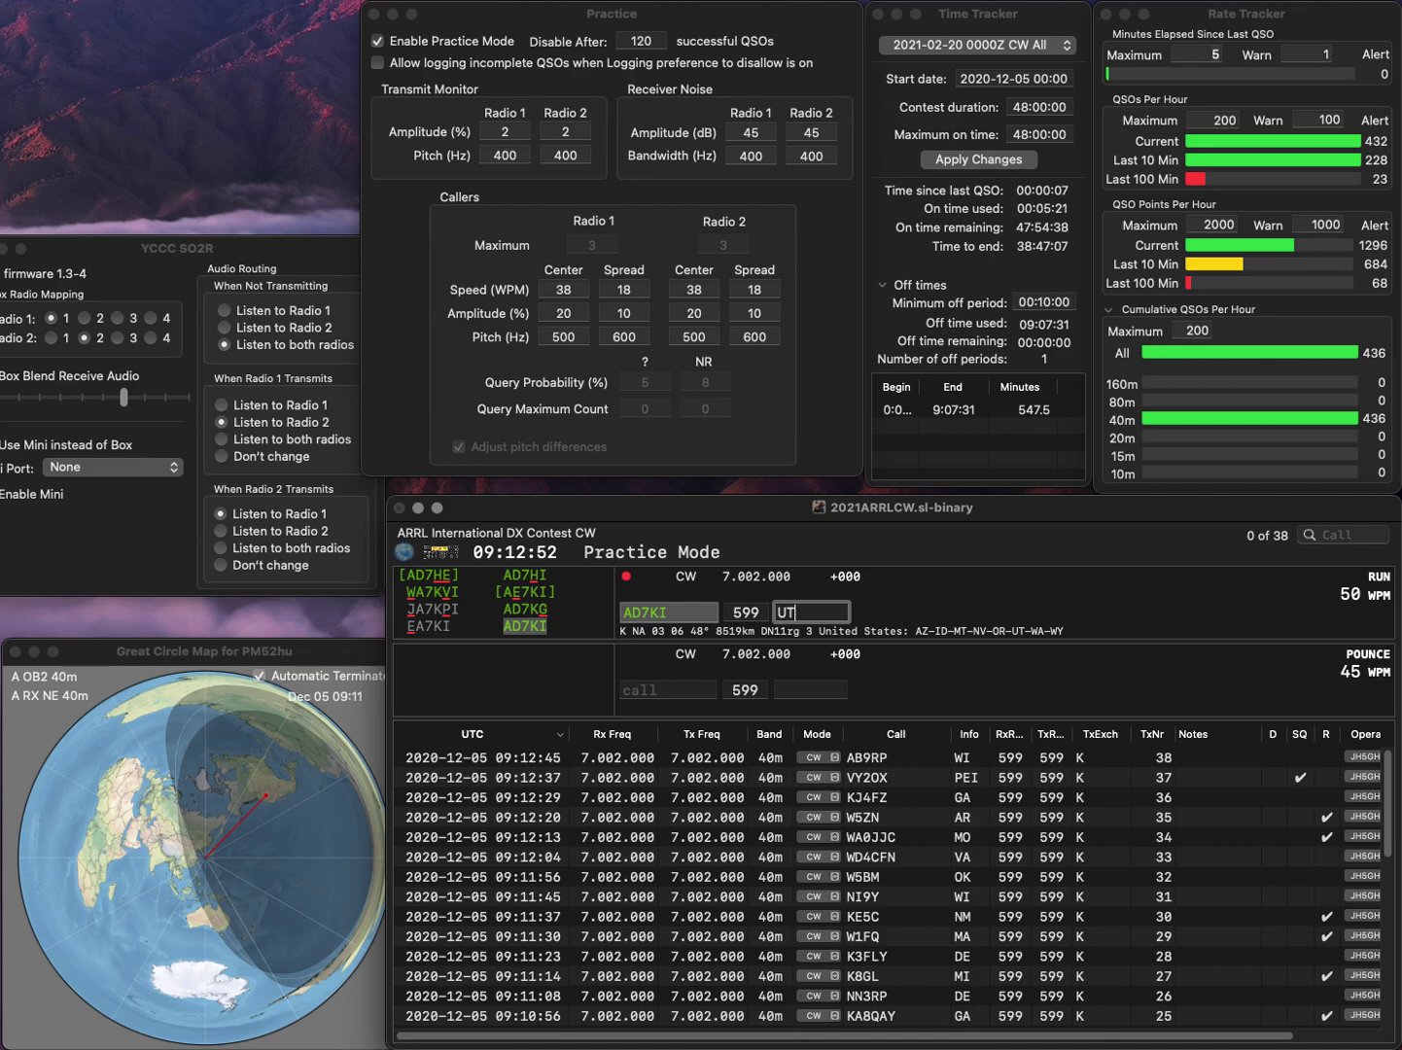
key("Return")
type("AJ6V")
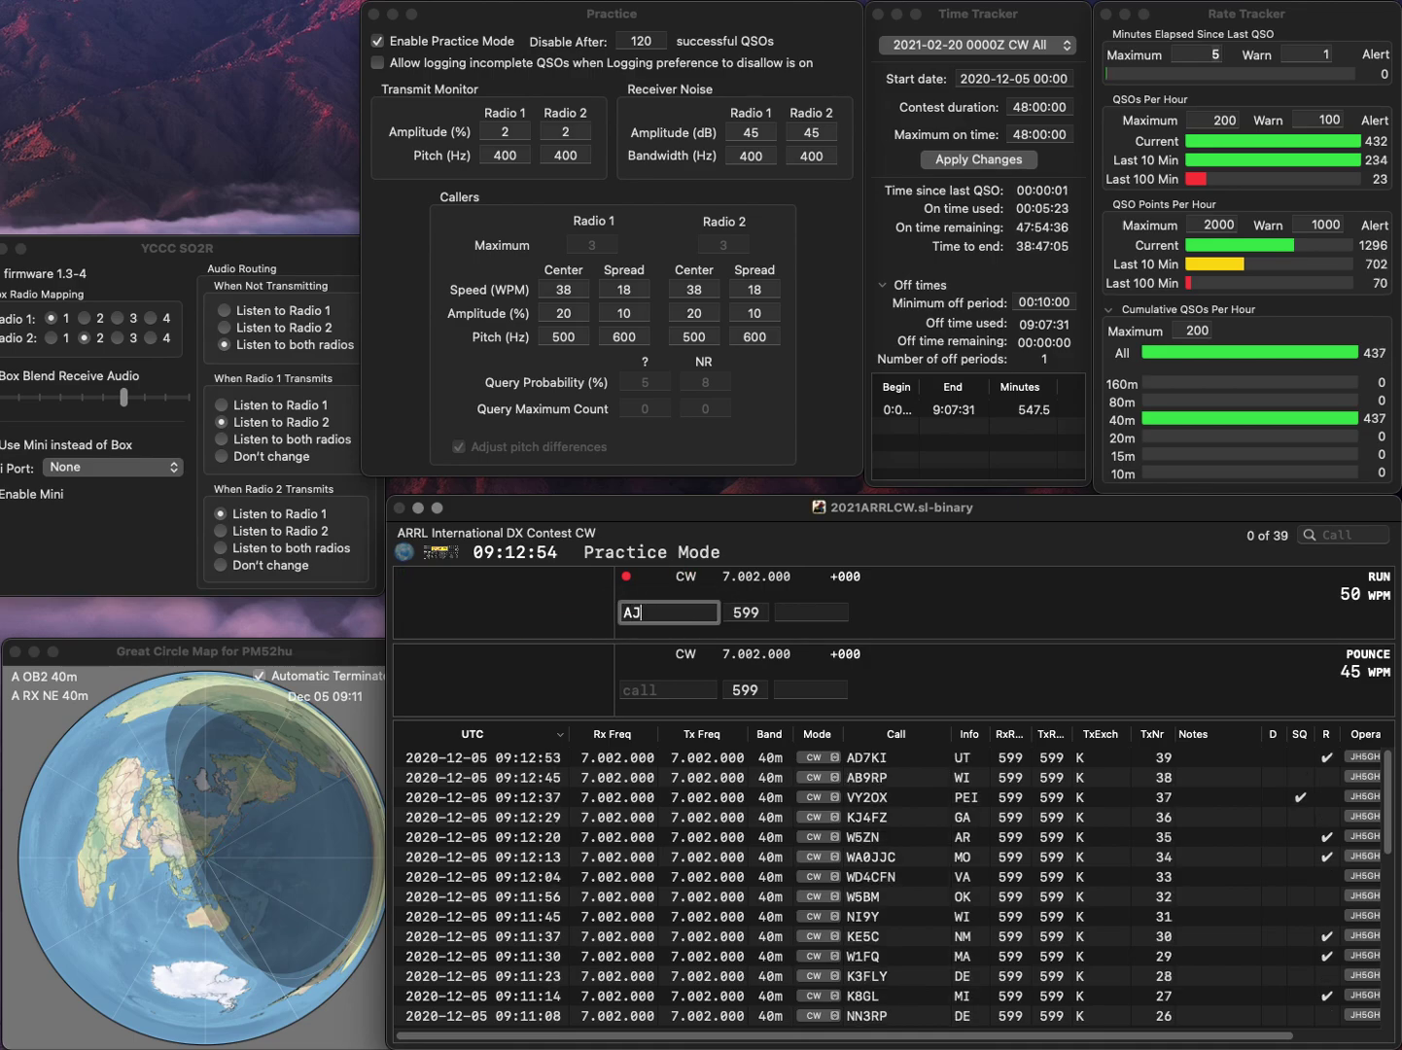
key("Return")
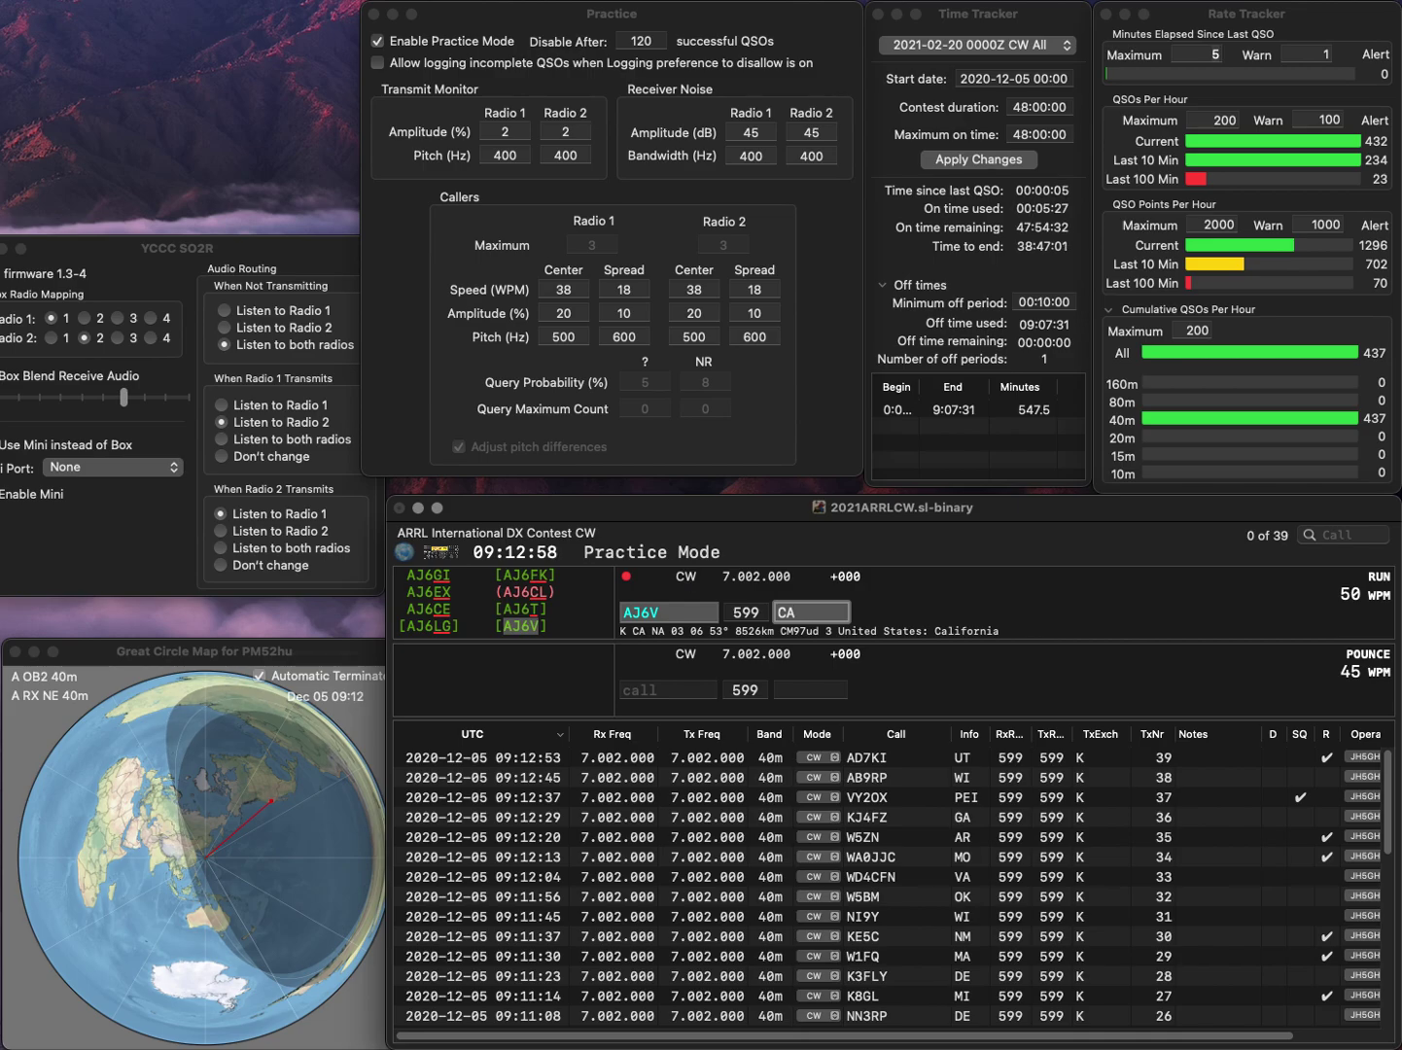
key("Return")
type("W6LEN")
key("space")
type("CA")
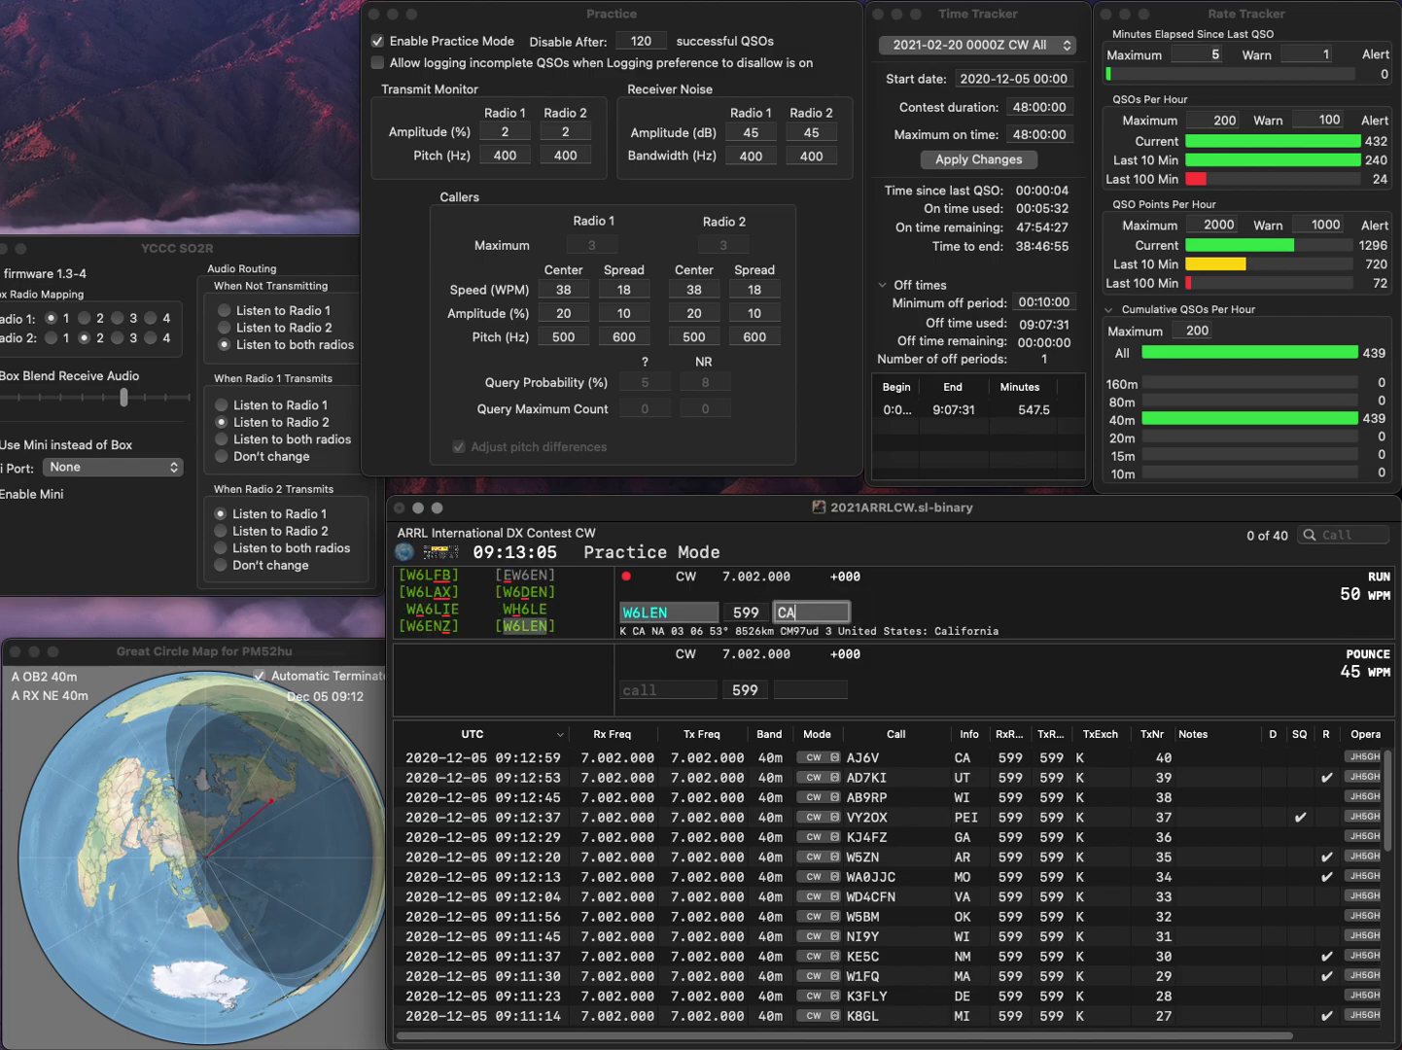
key("Return")
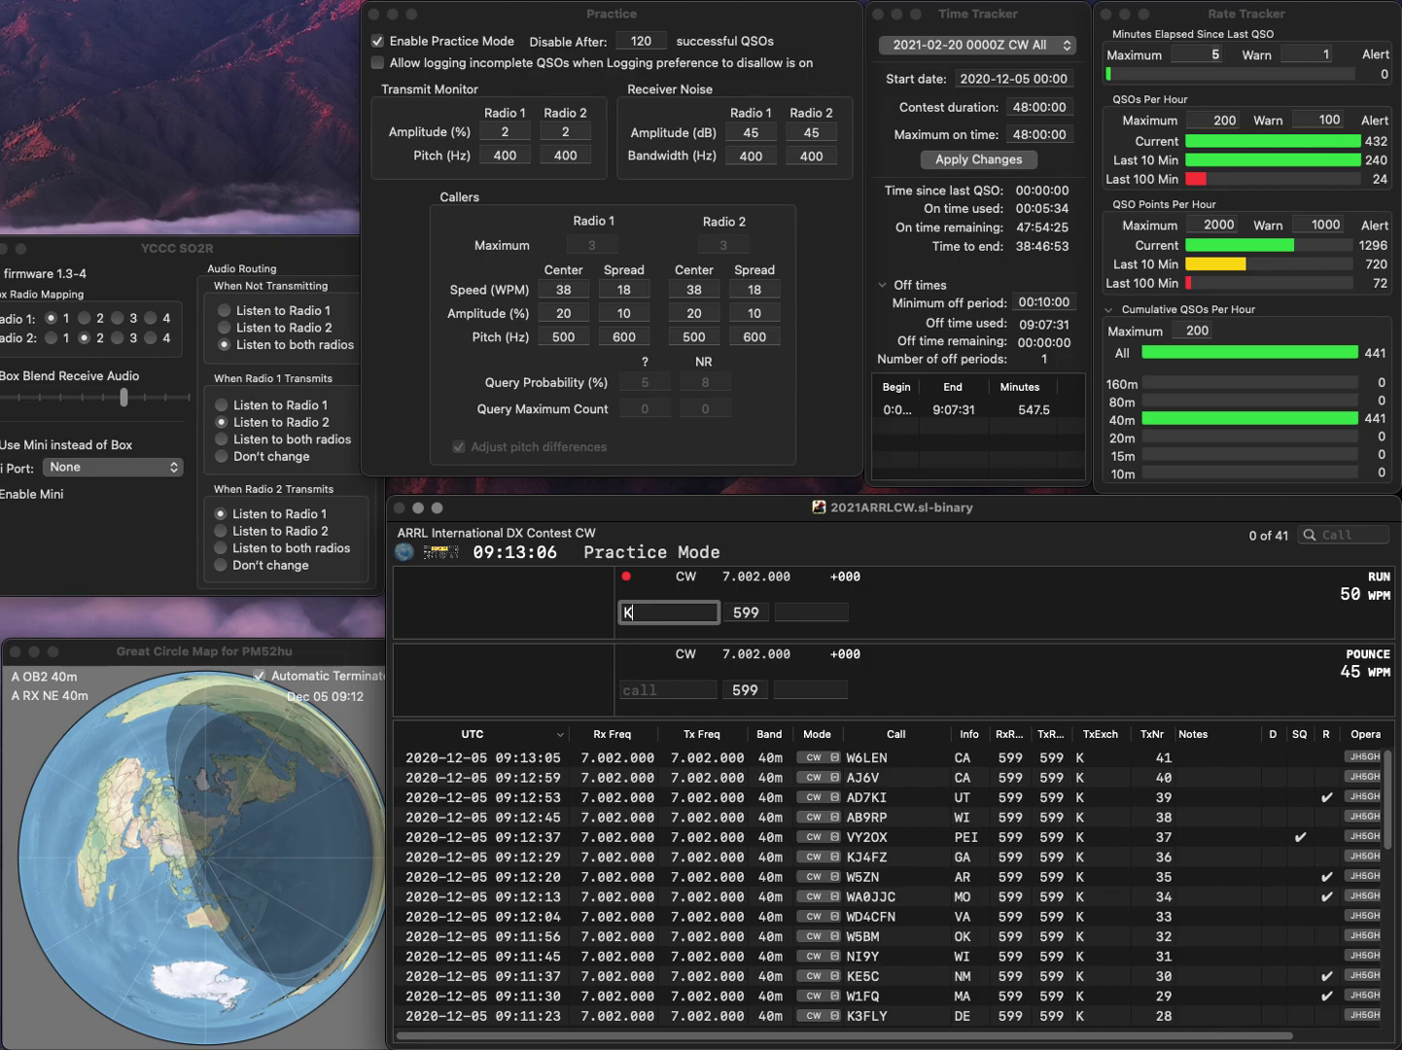
type("9WD")
key("space")
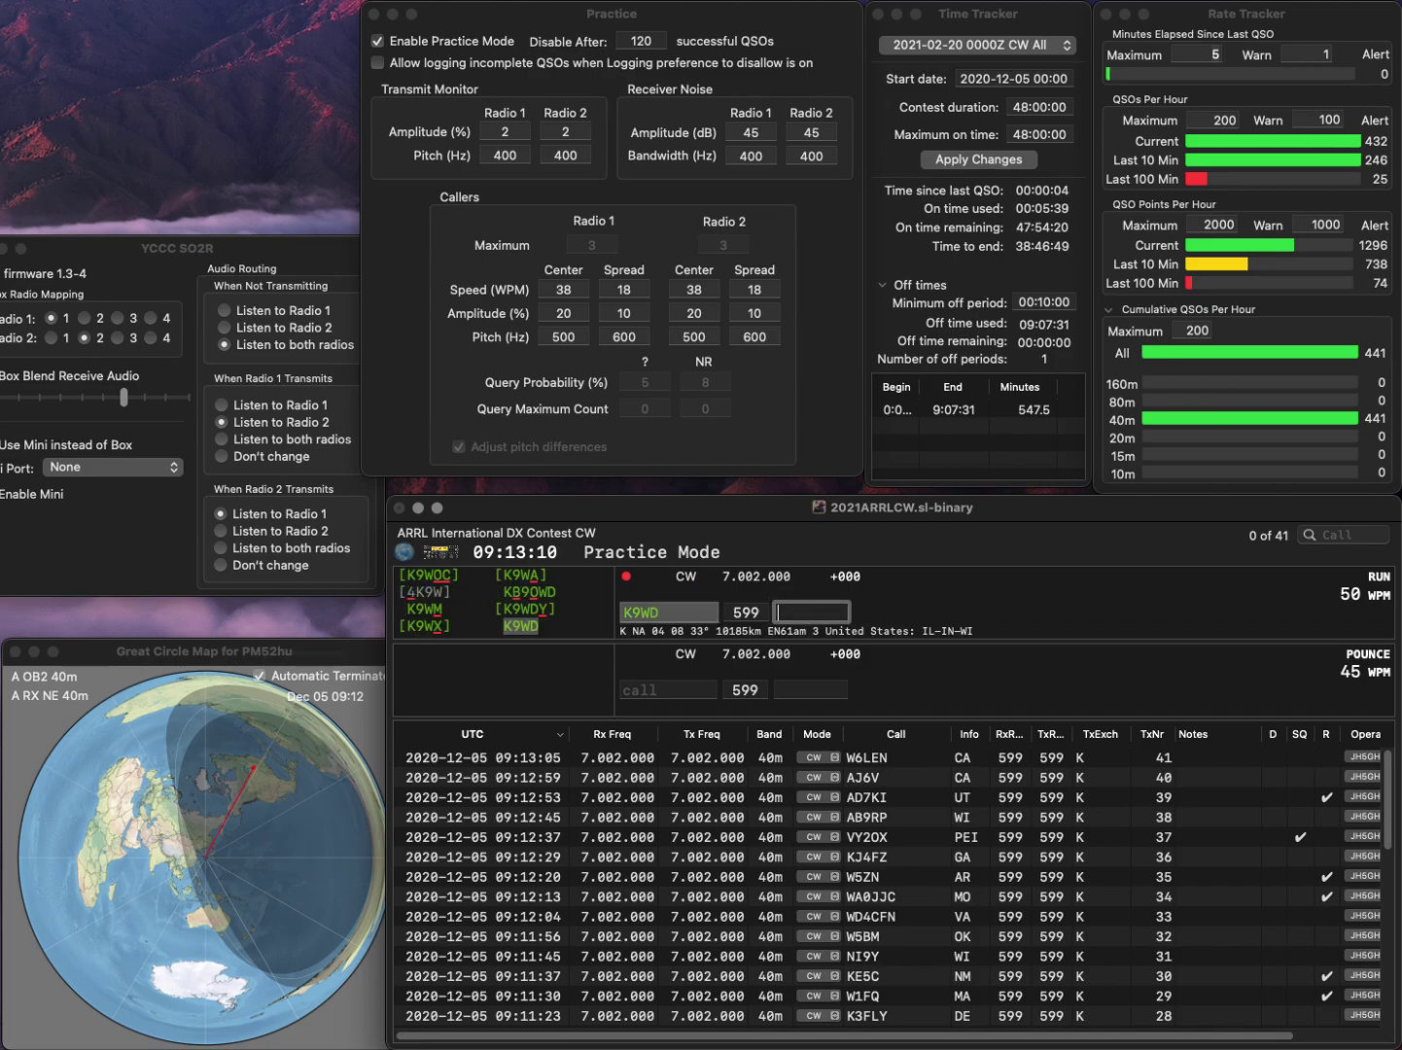
key("Return")
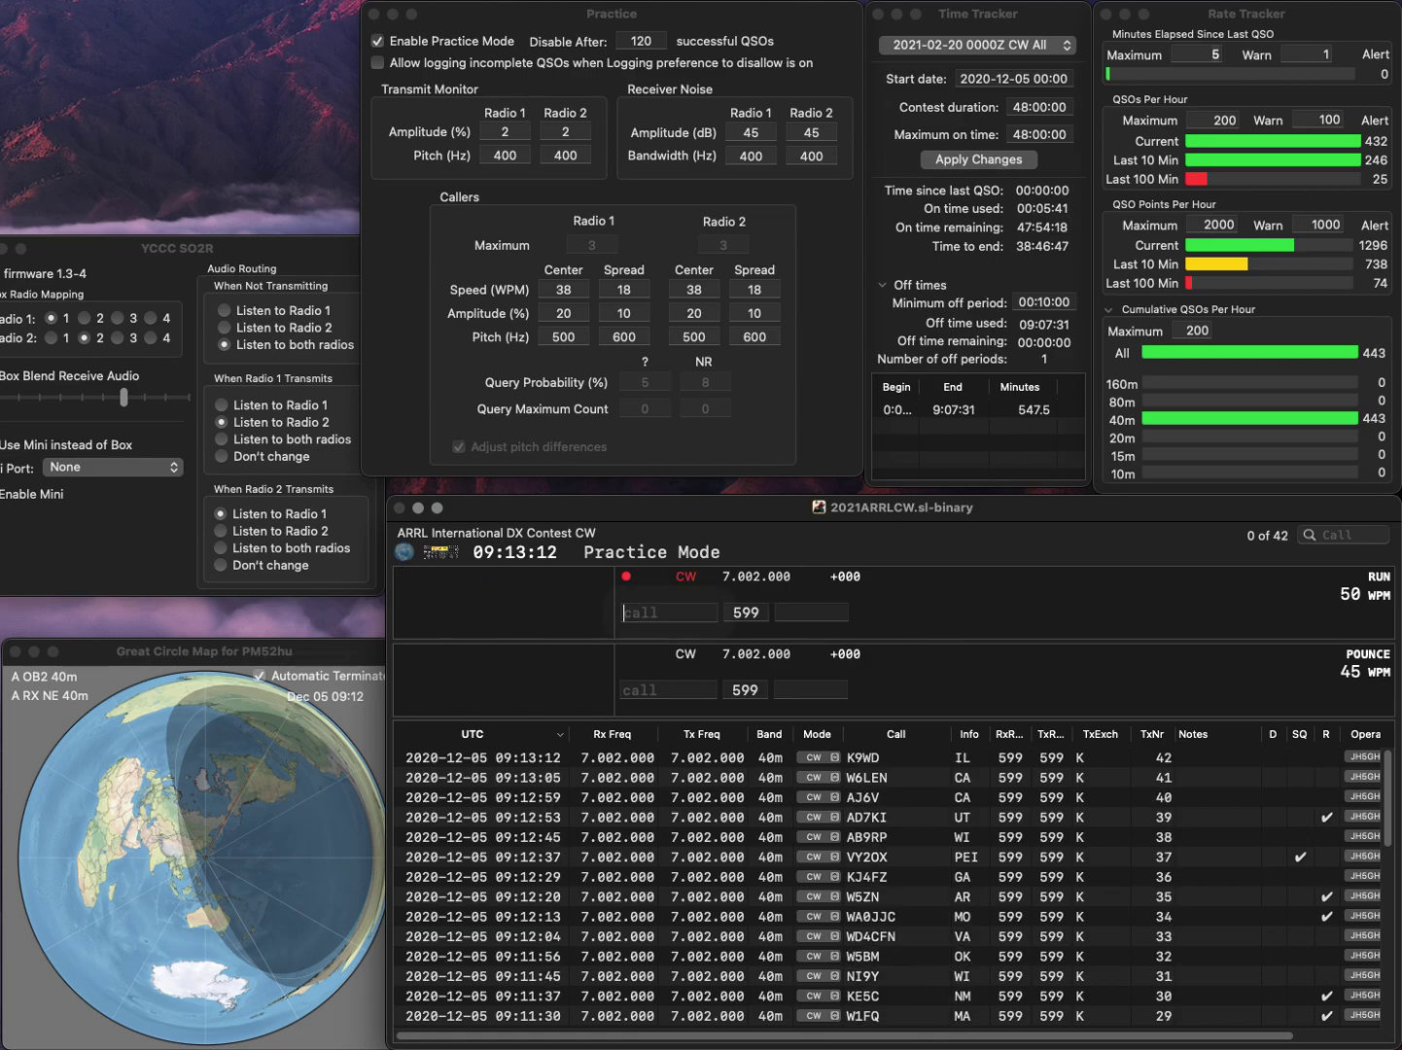
type("W9NR")
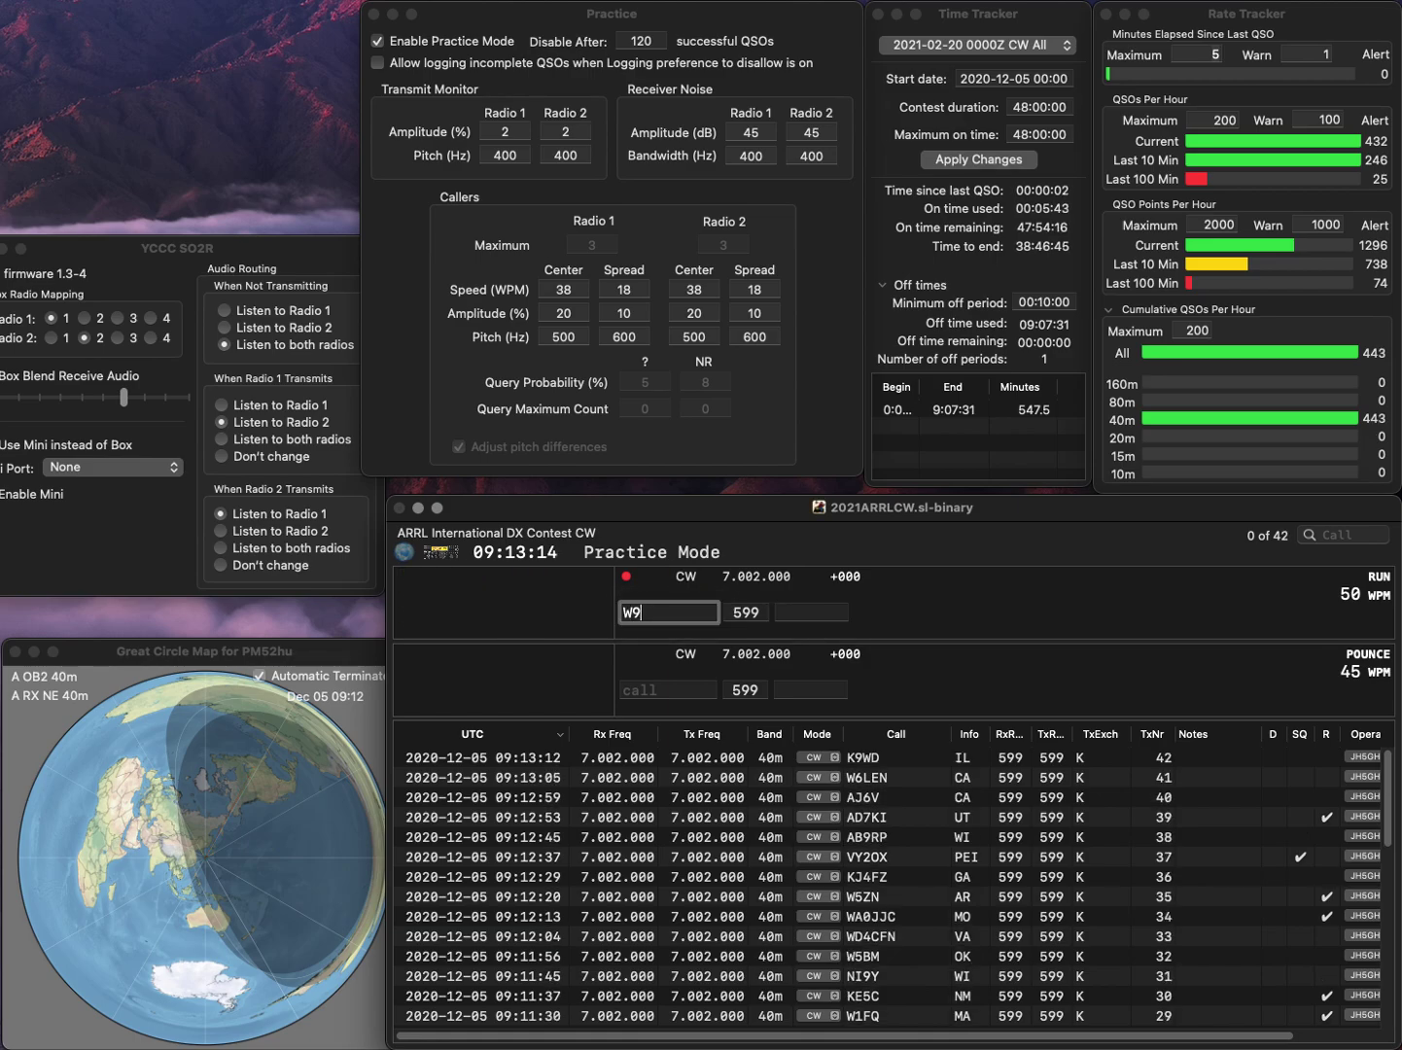
key("BackSpace")
key("BackSpace")
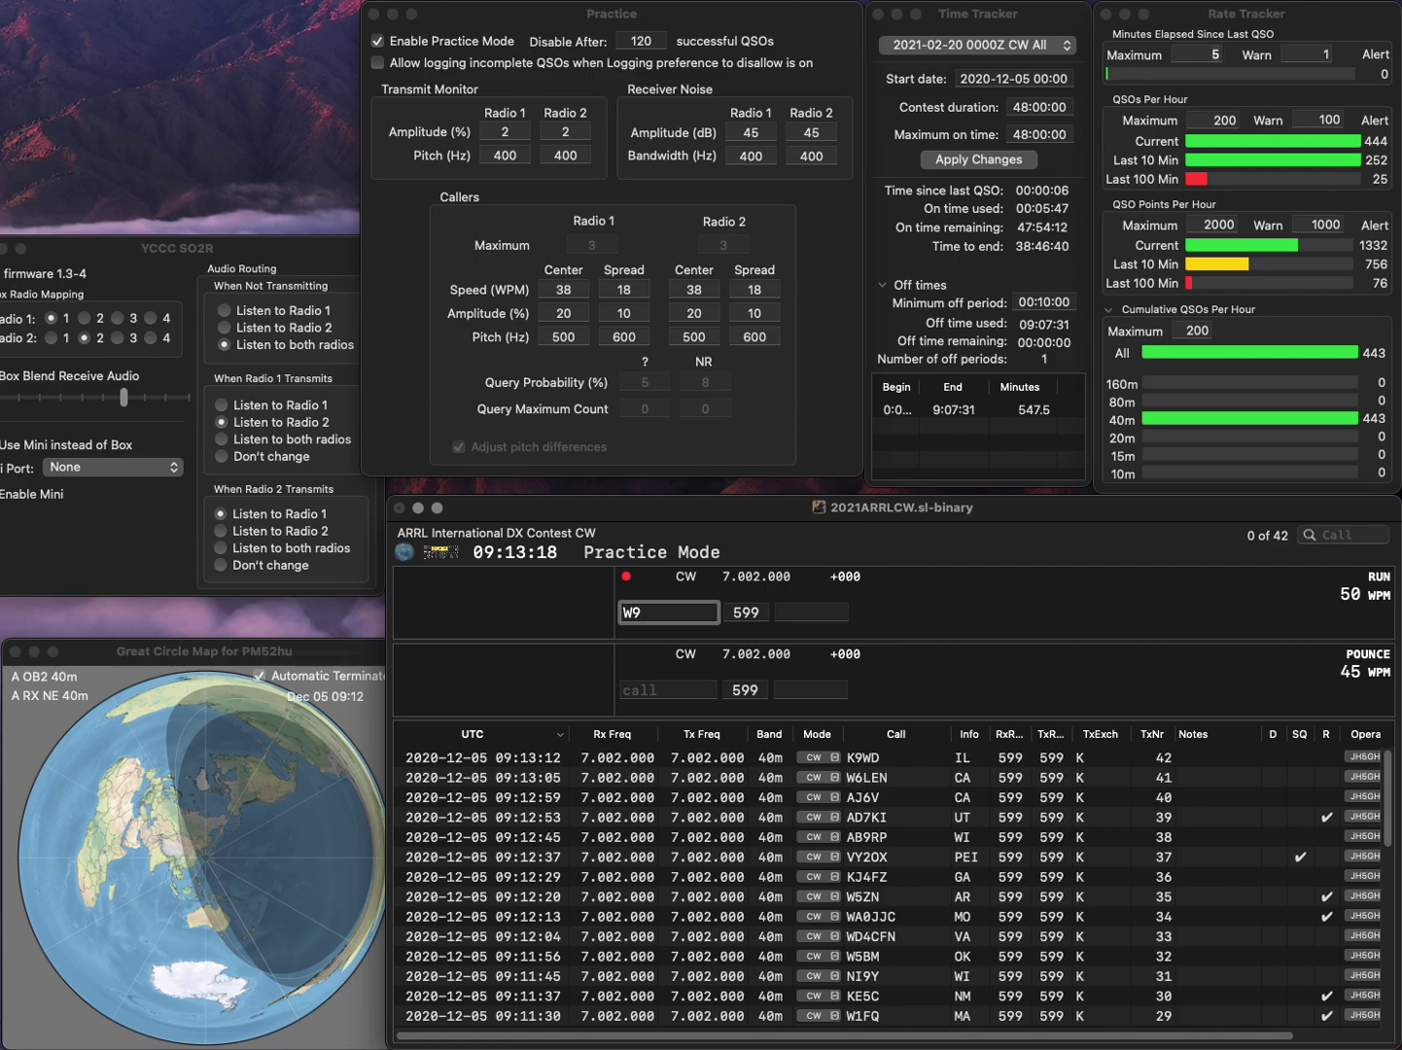
type("NF")
key("Tab")
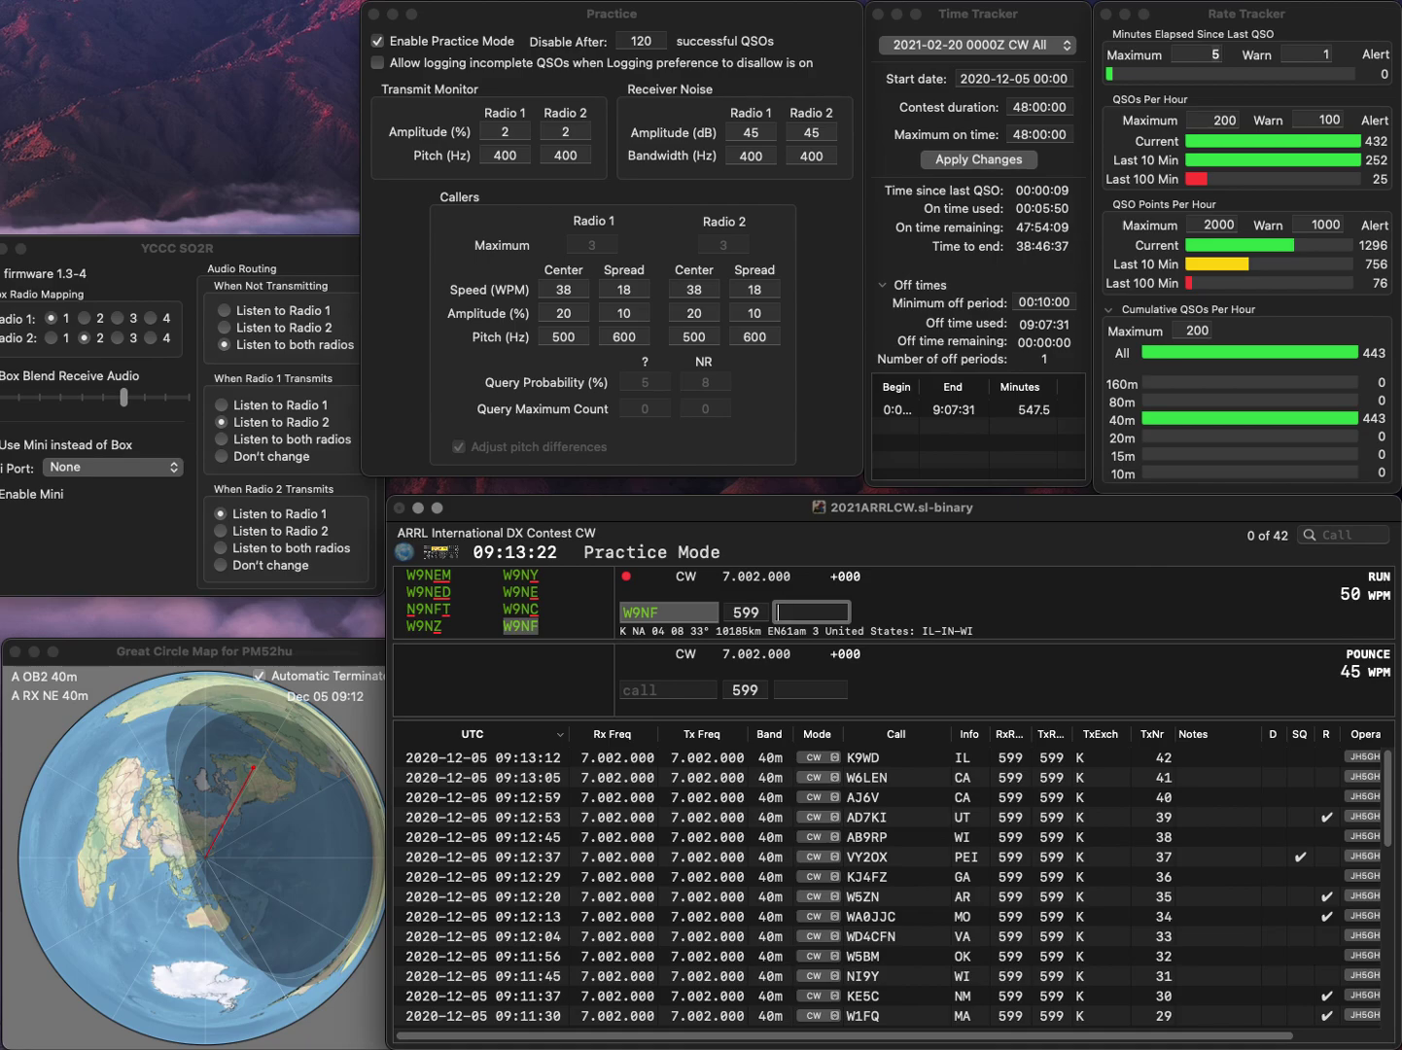
key("Return")
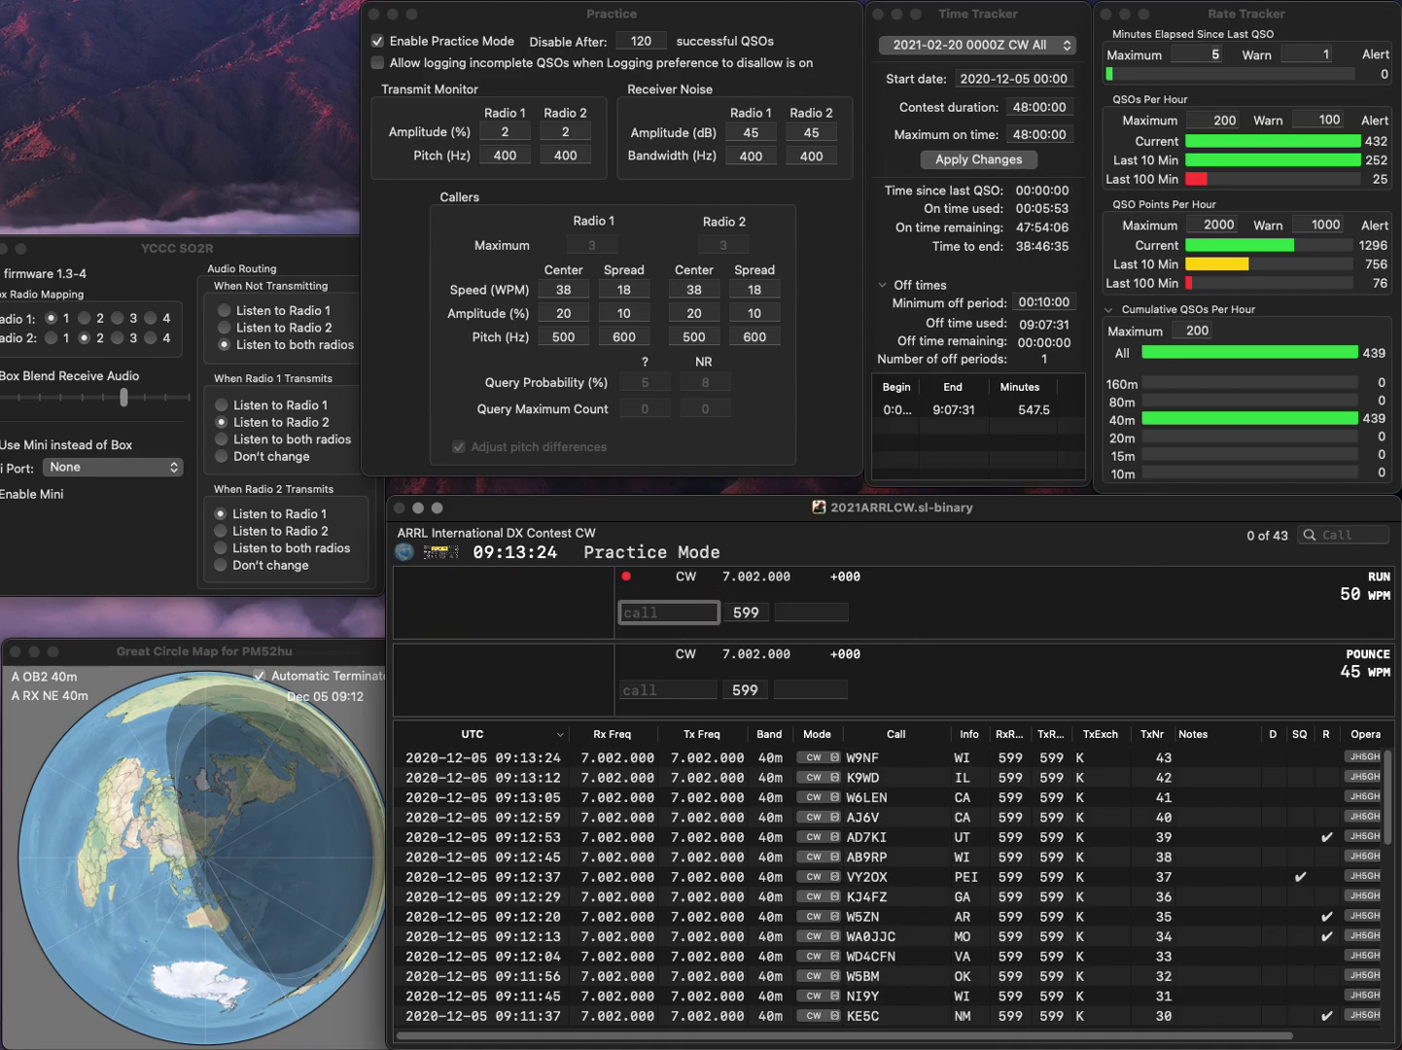
type("W3LL")
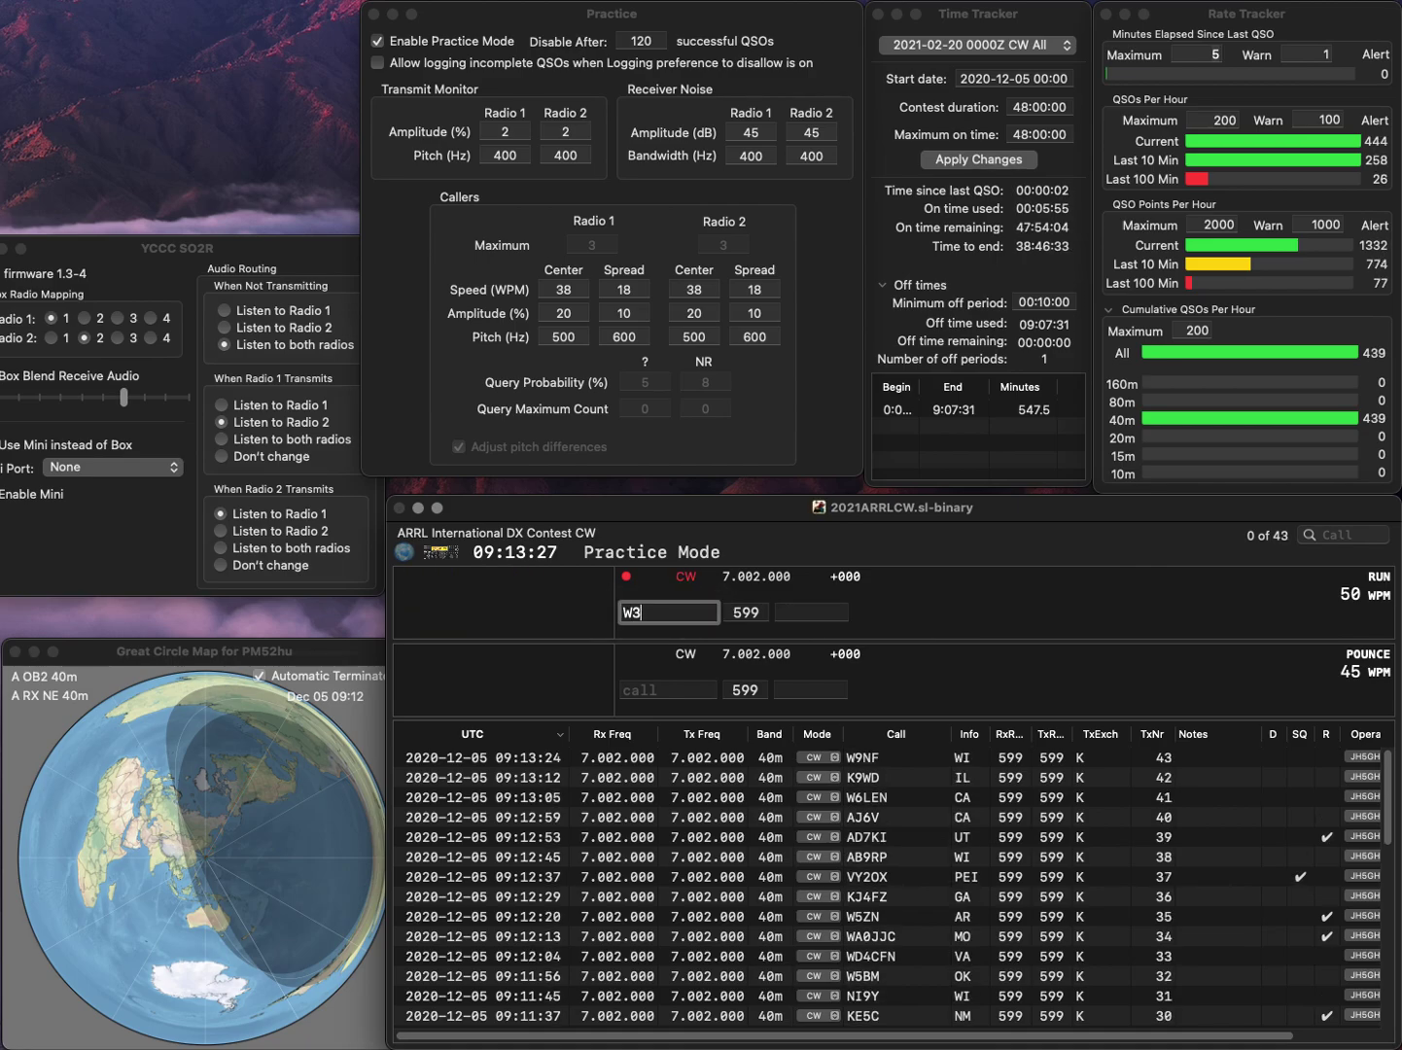
key("space")
type("MD")
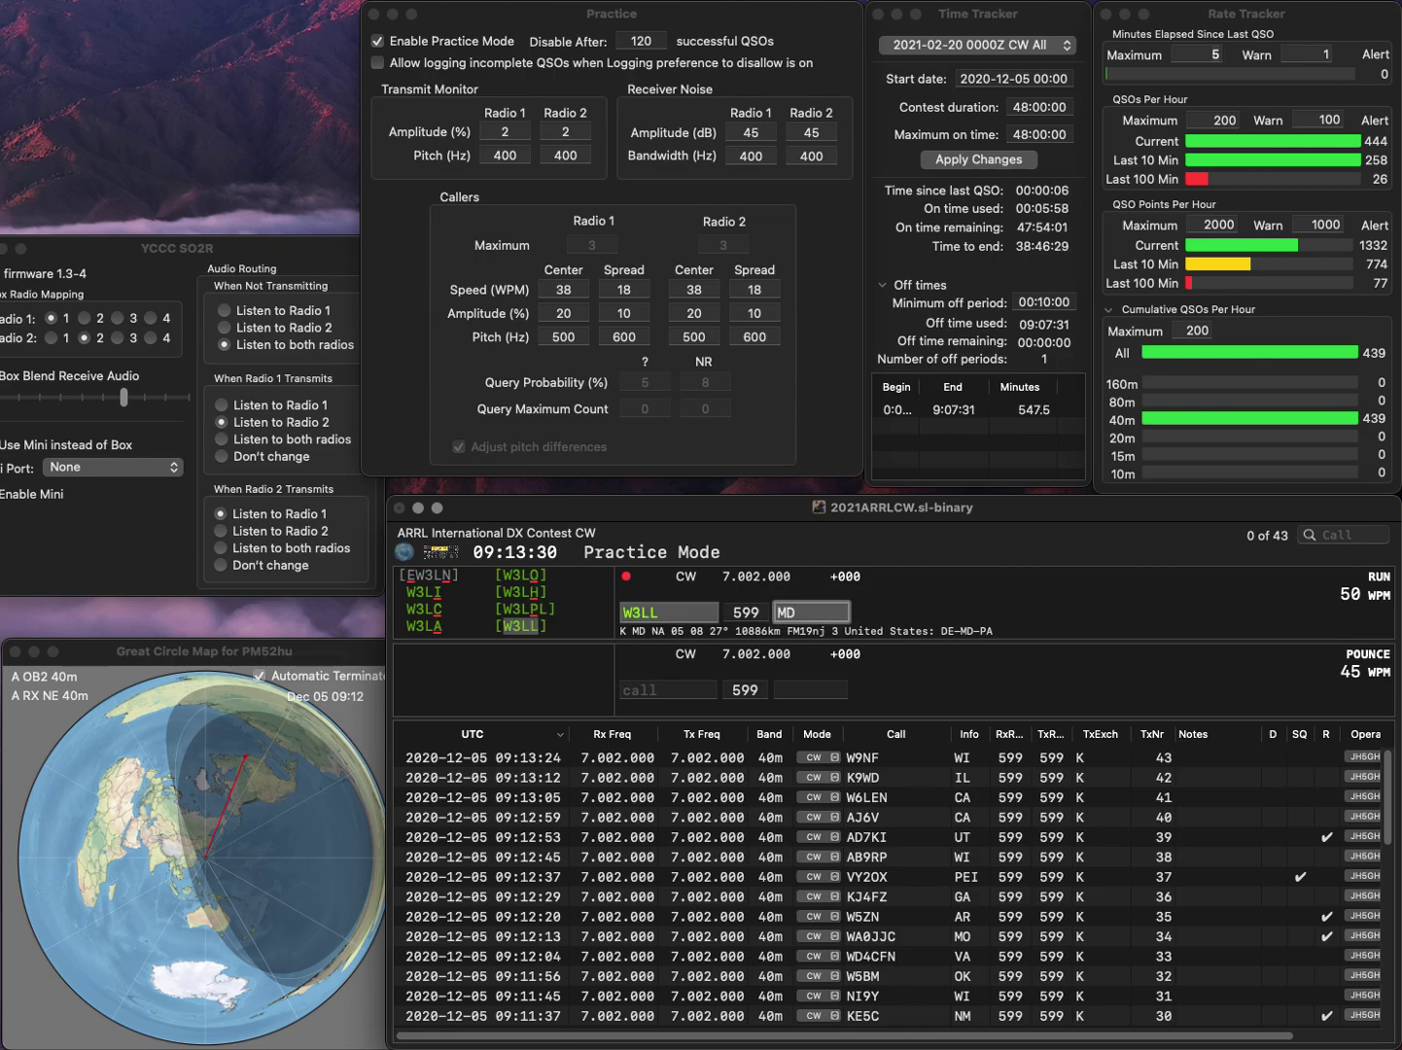
key("Return")
Work the caller WS3C on the run radio and log the contact with received exchange MD
type("WS")
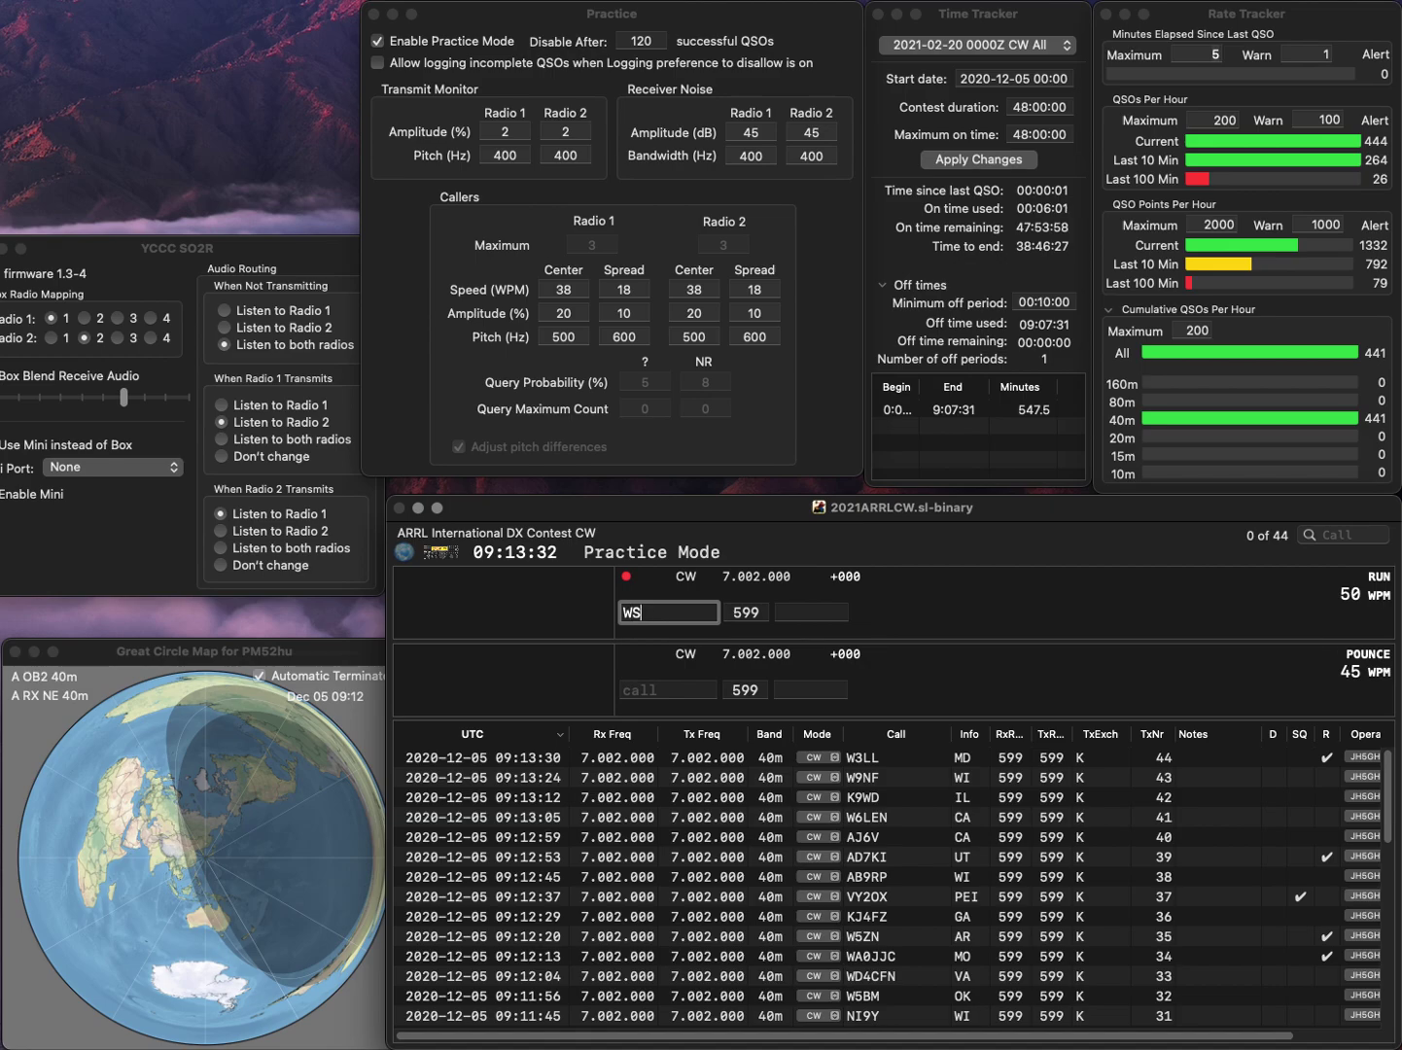
type("3C")
key("space")
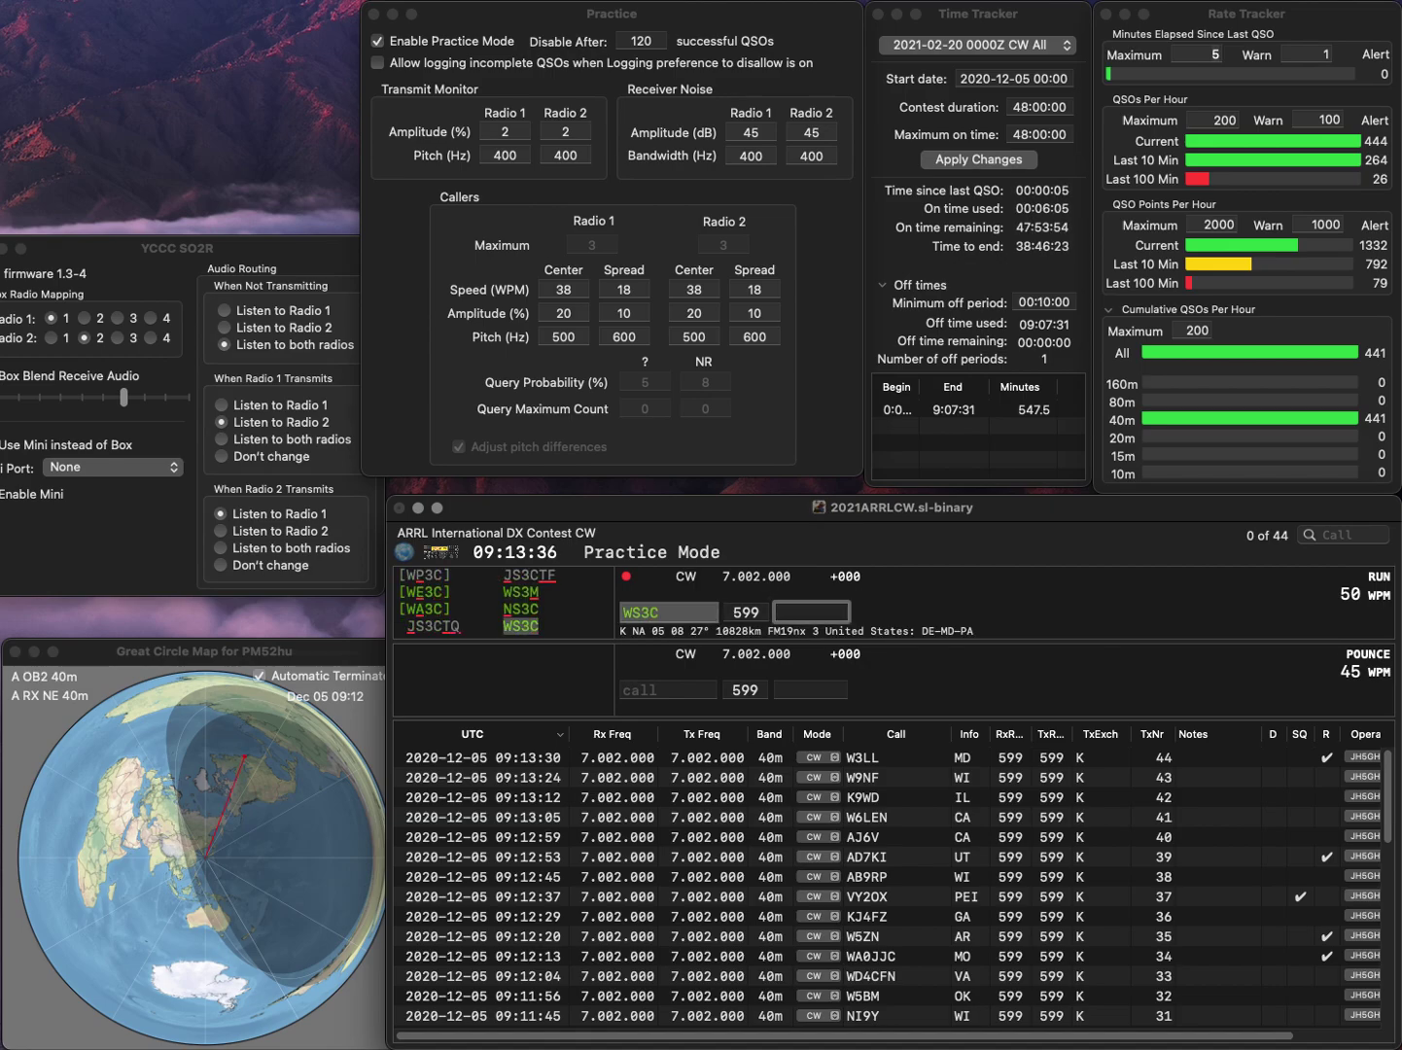
type("MD")
key("Return")
type("W8IIX")
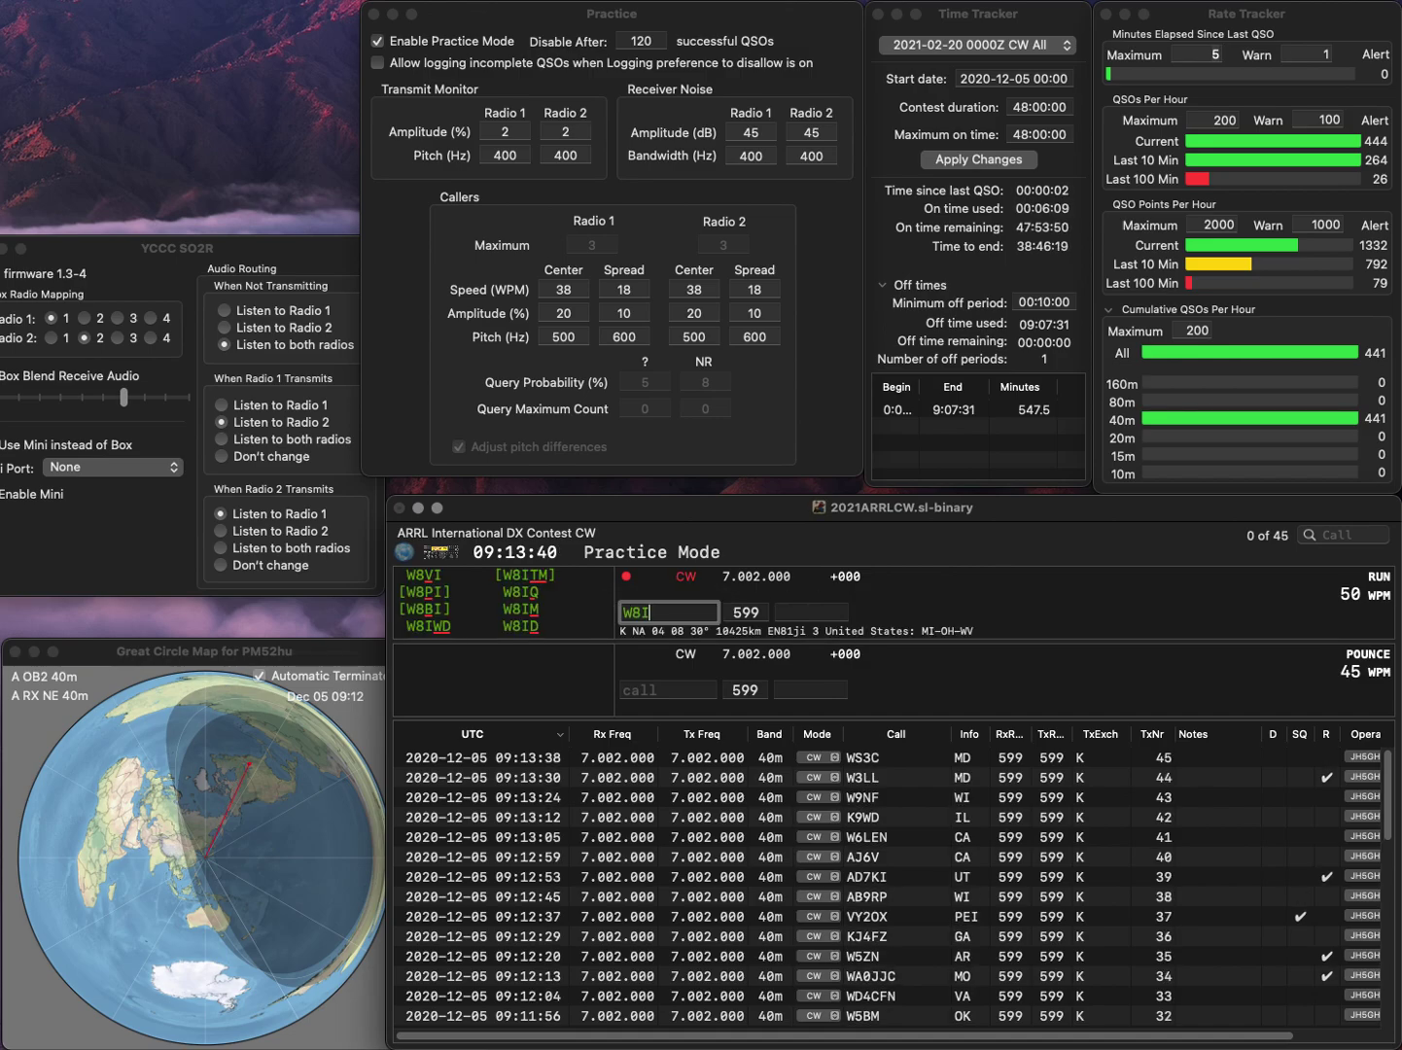
key("Left")
key("Left")
key("Left")
key("BackSpace")
type("9")
key("Return")
type("IL")
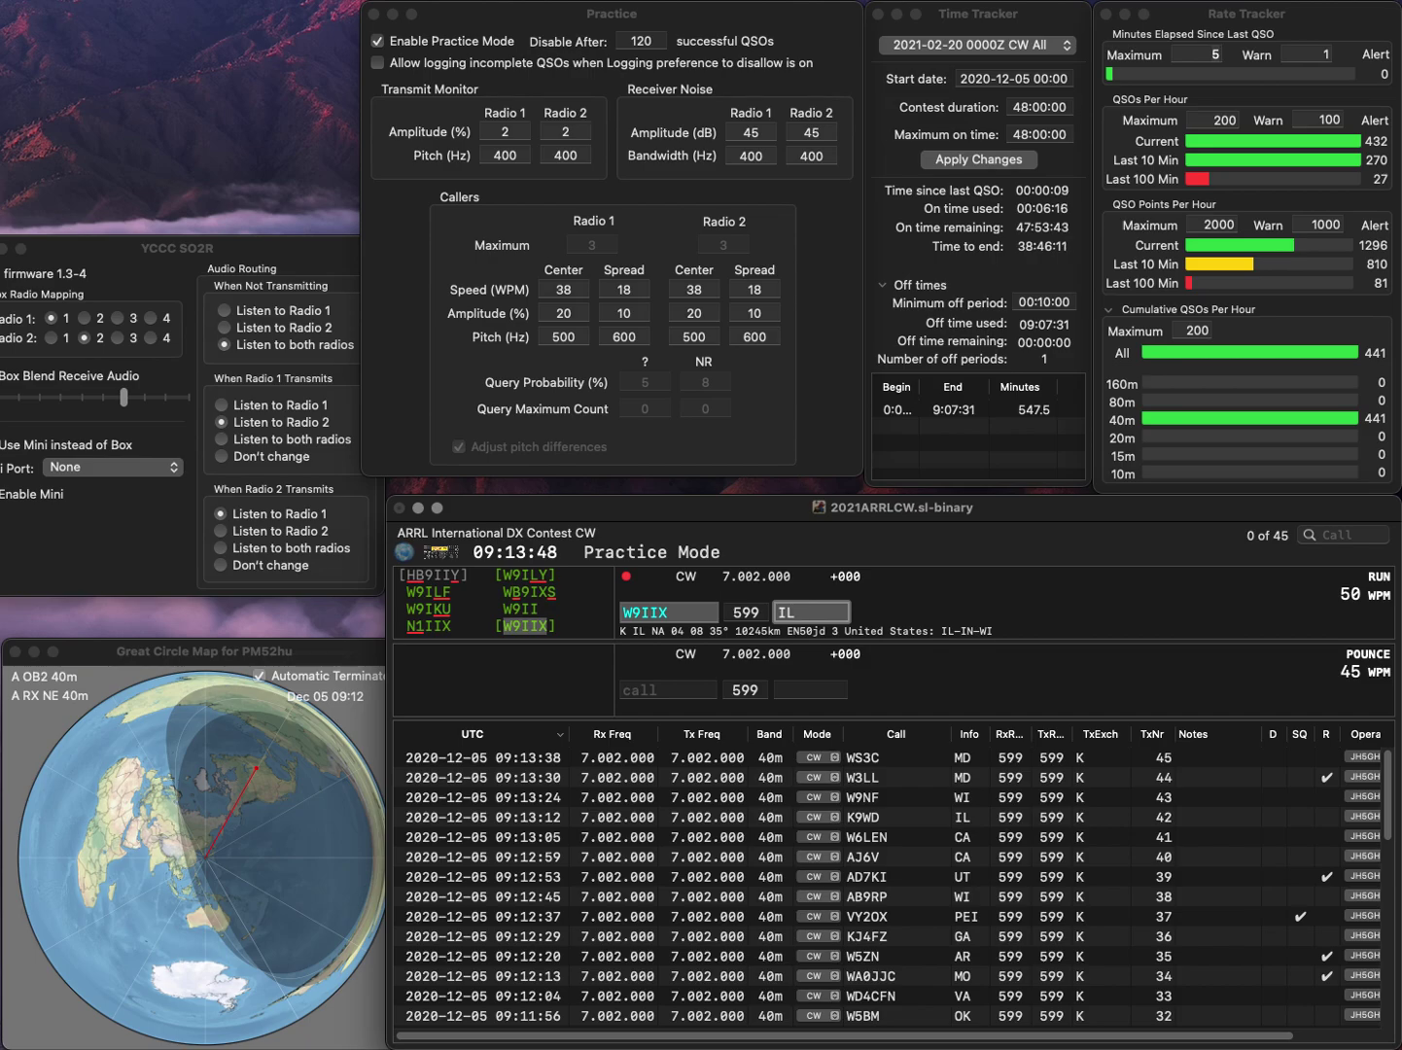
key("Return")
type("AA5TL")
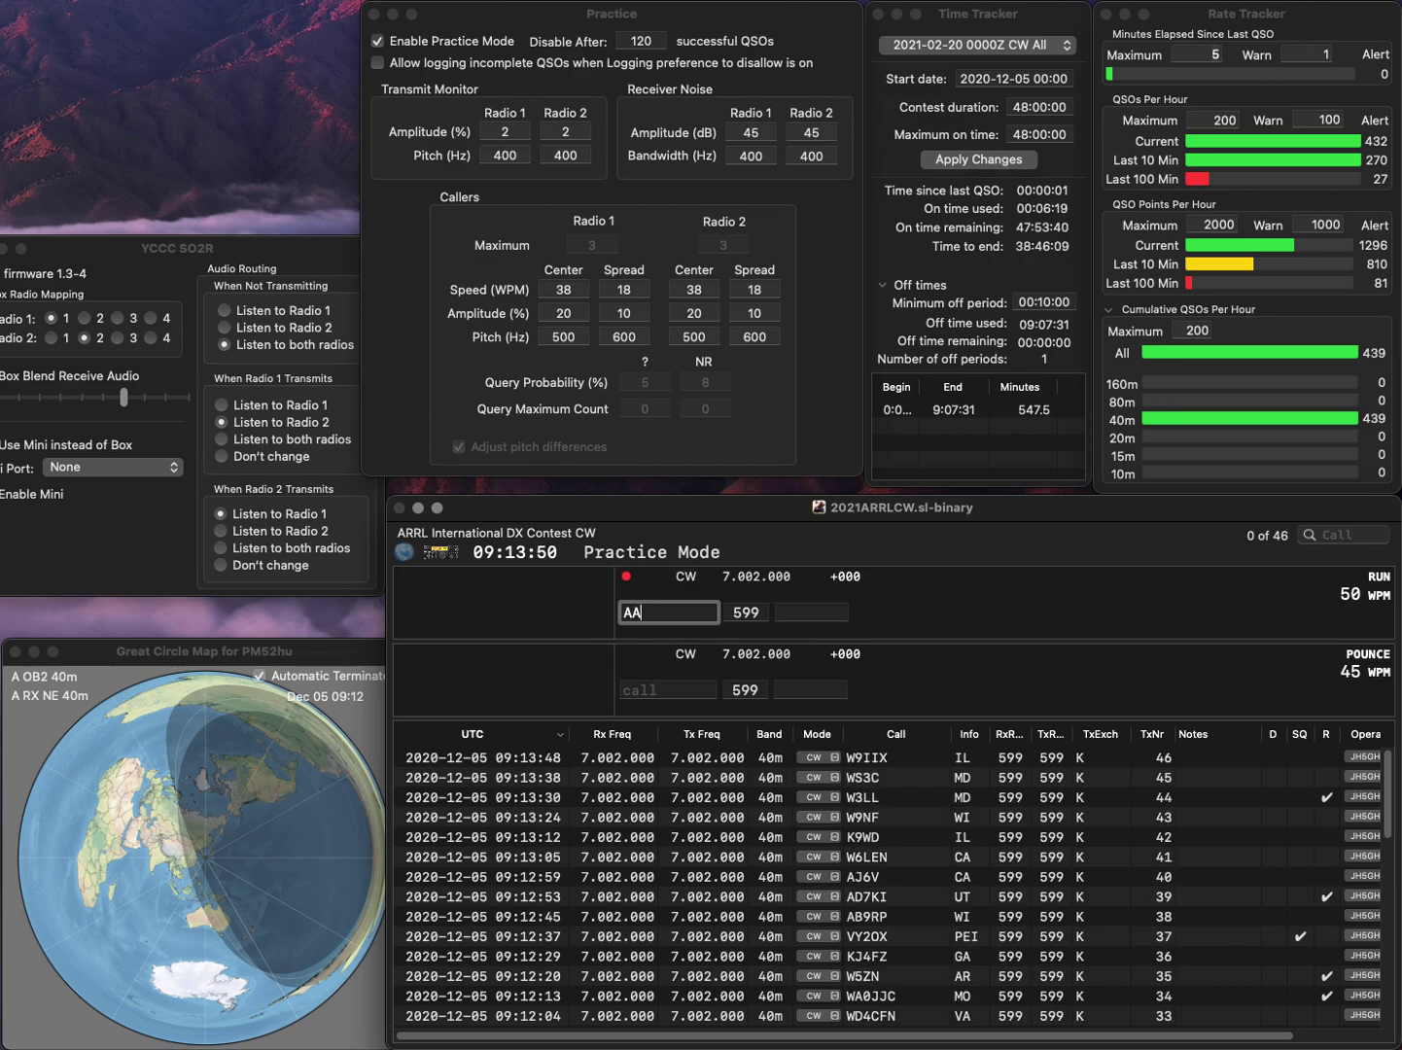
key("Return")
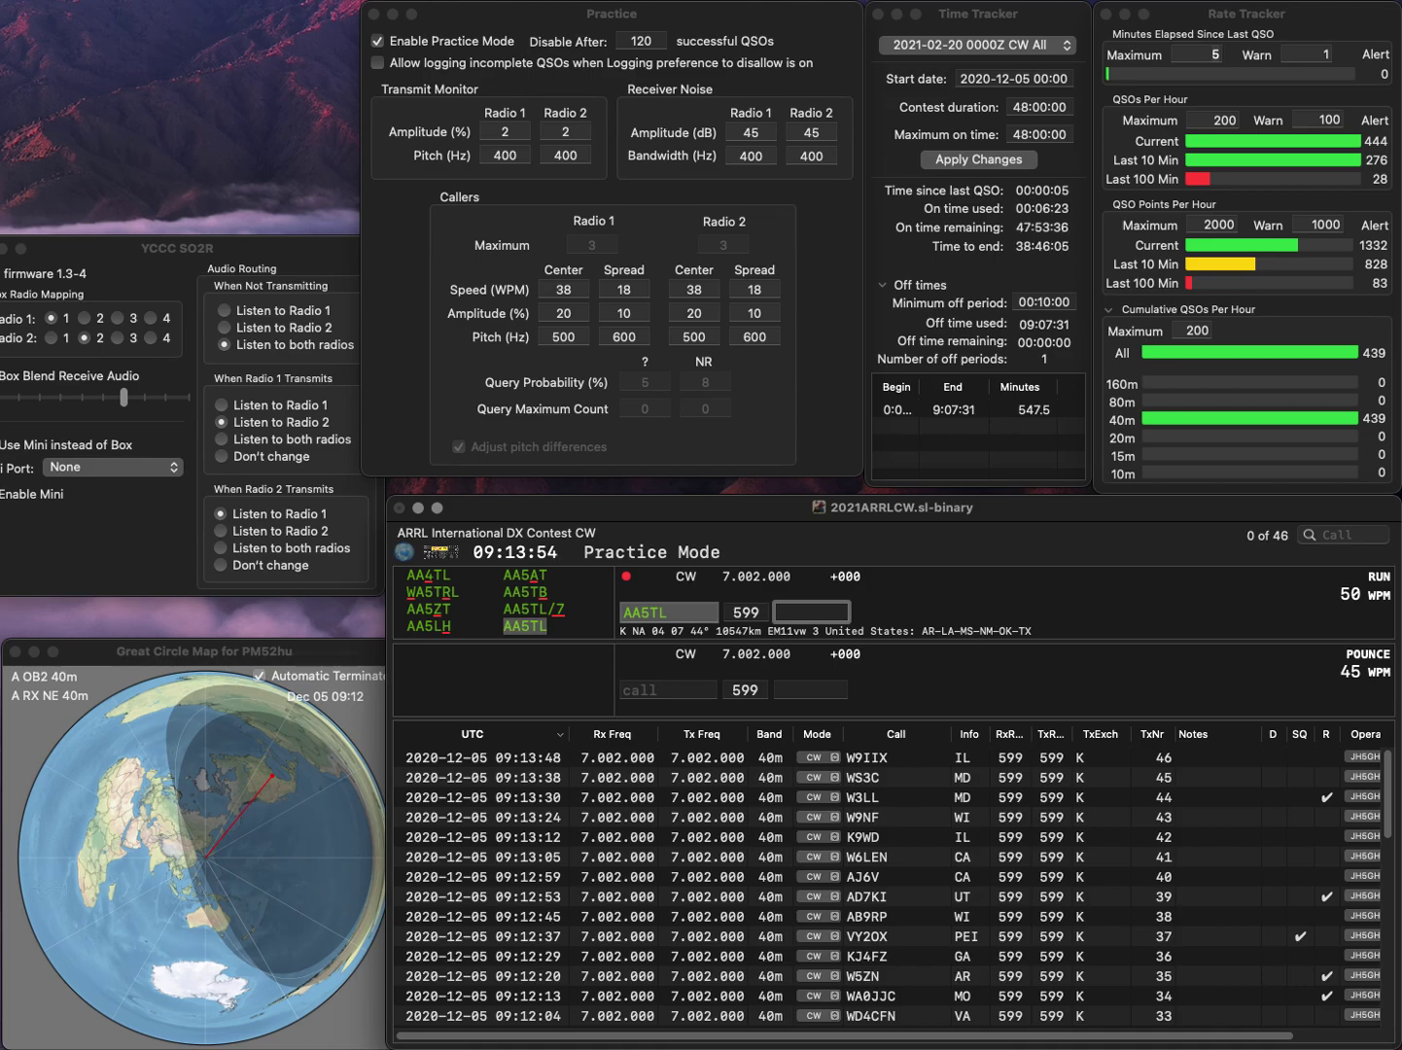
type("MS")
key("Return")
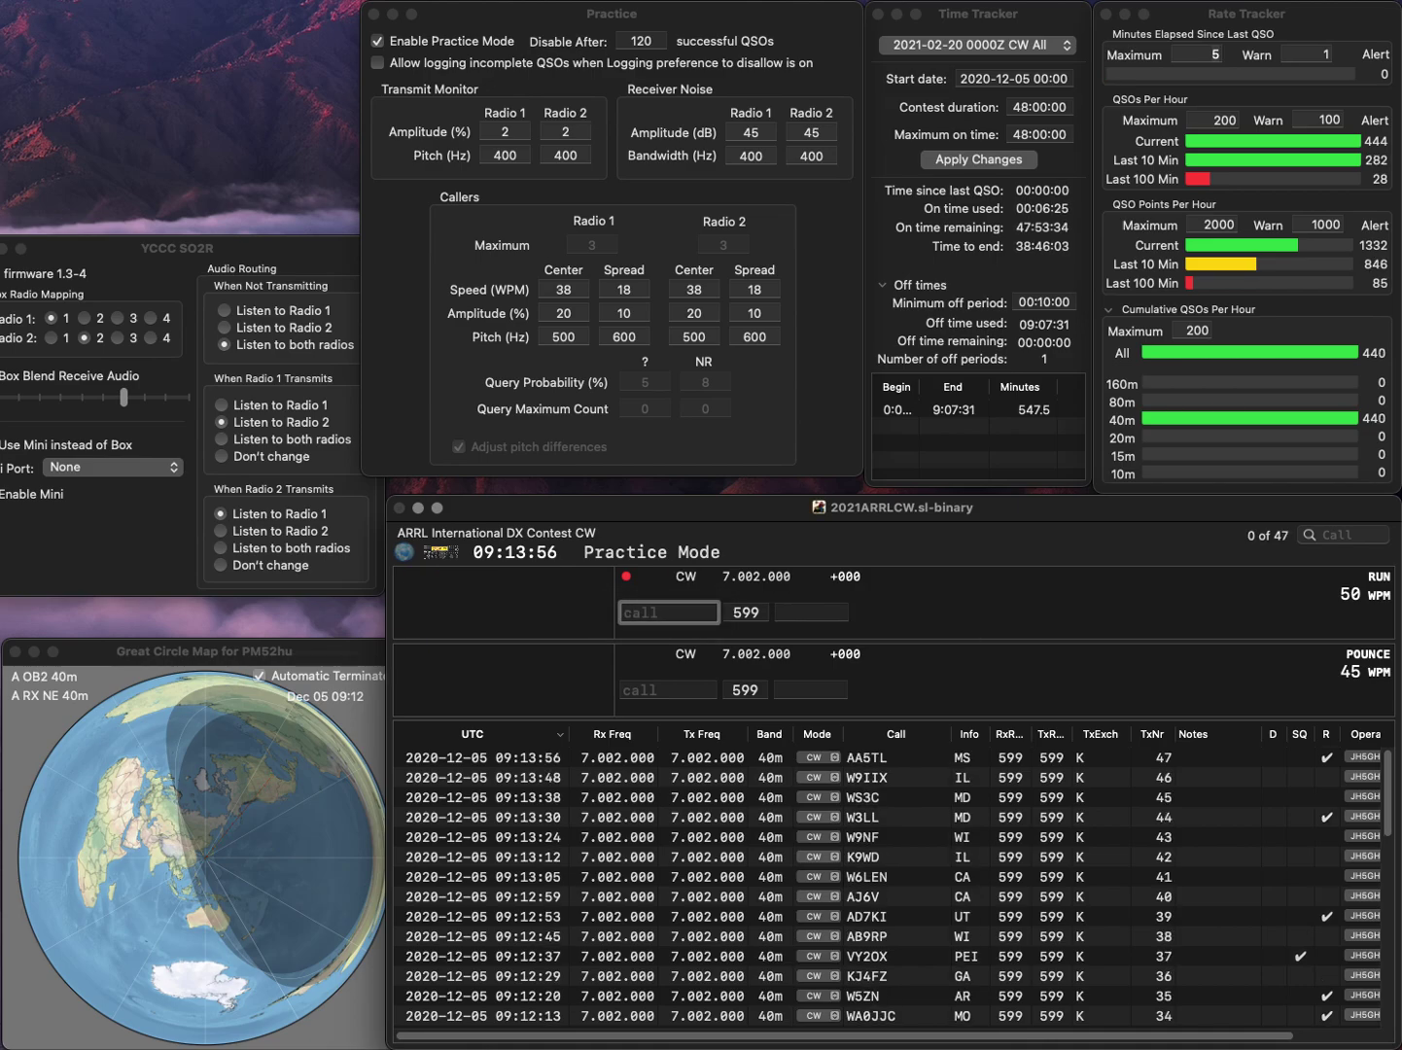
type("W8M")
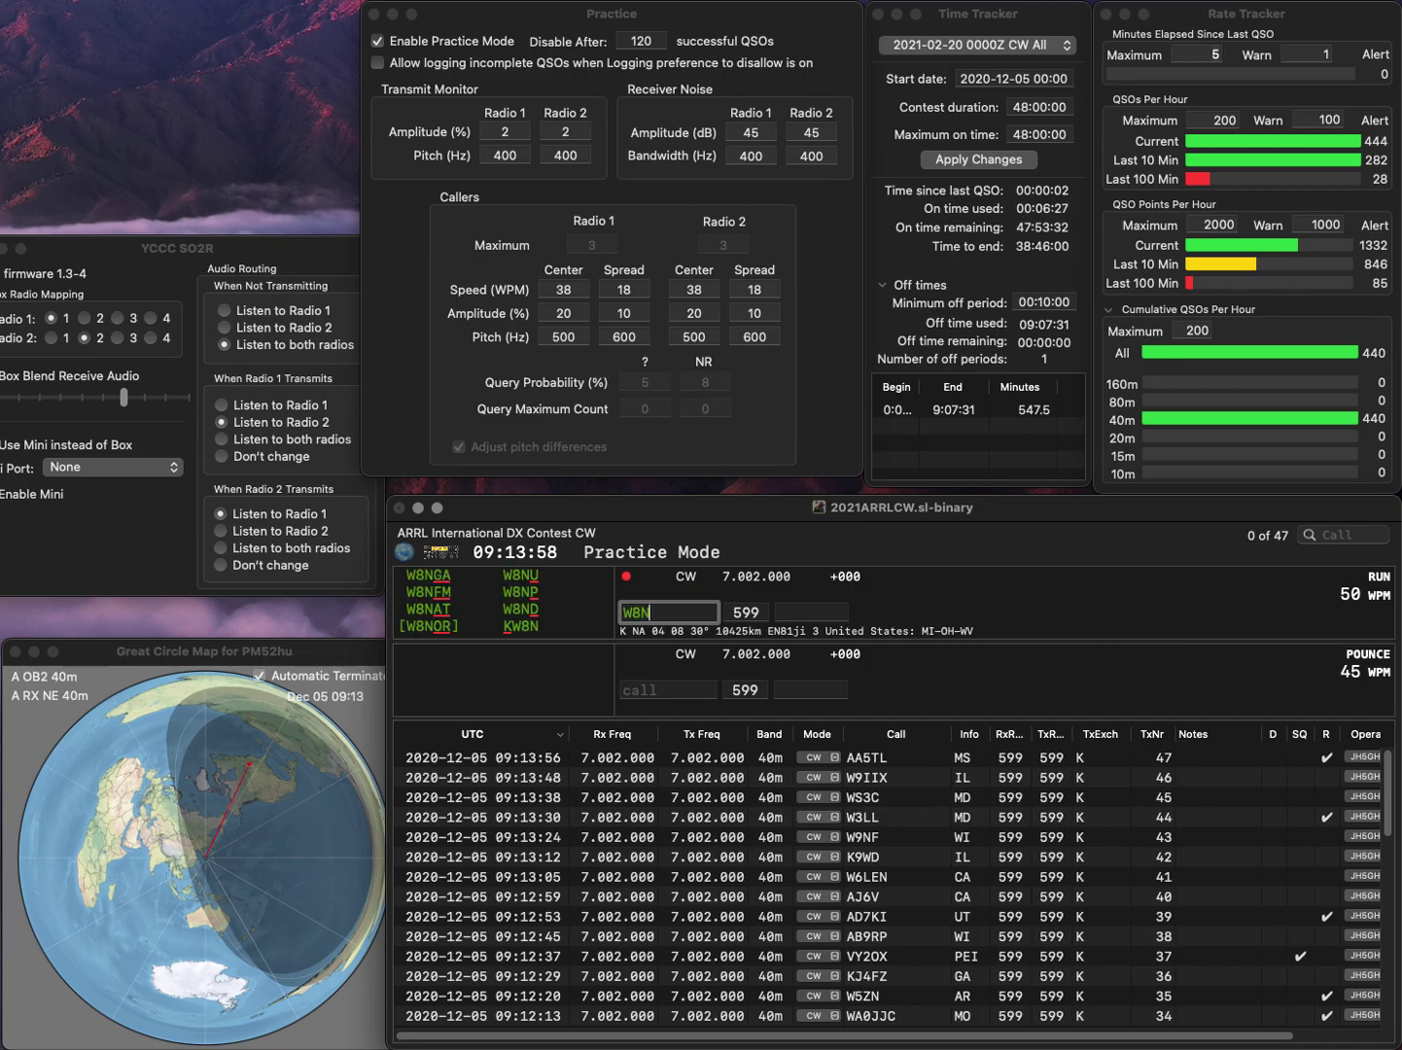
type("P")
key("space")
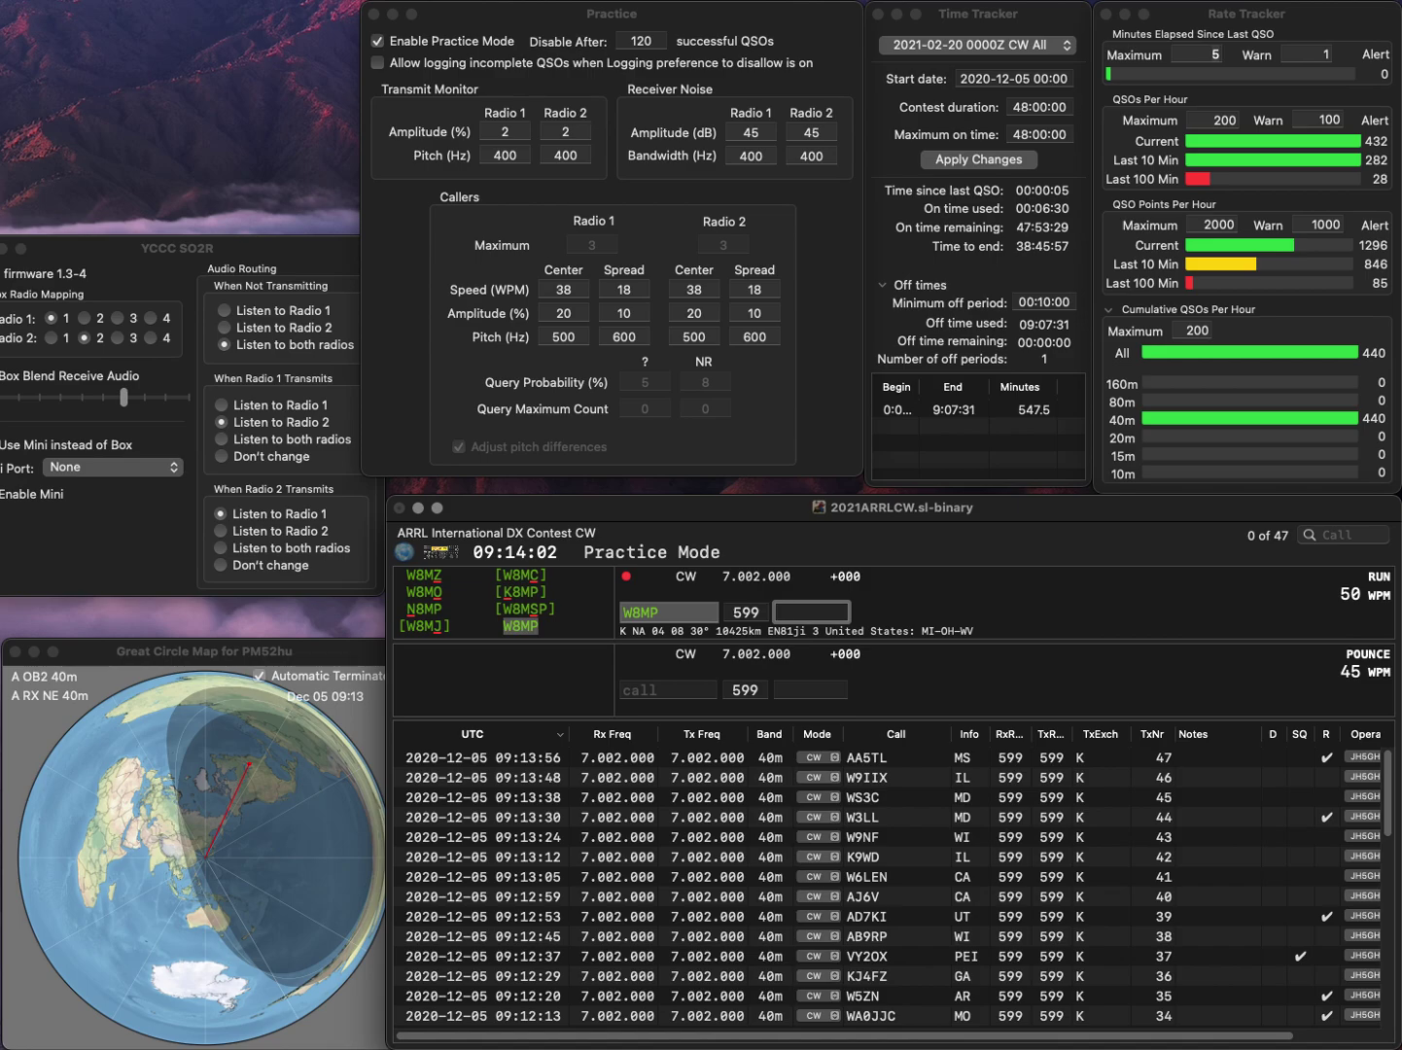
key("Return")
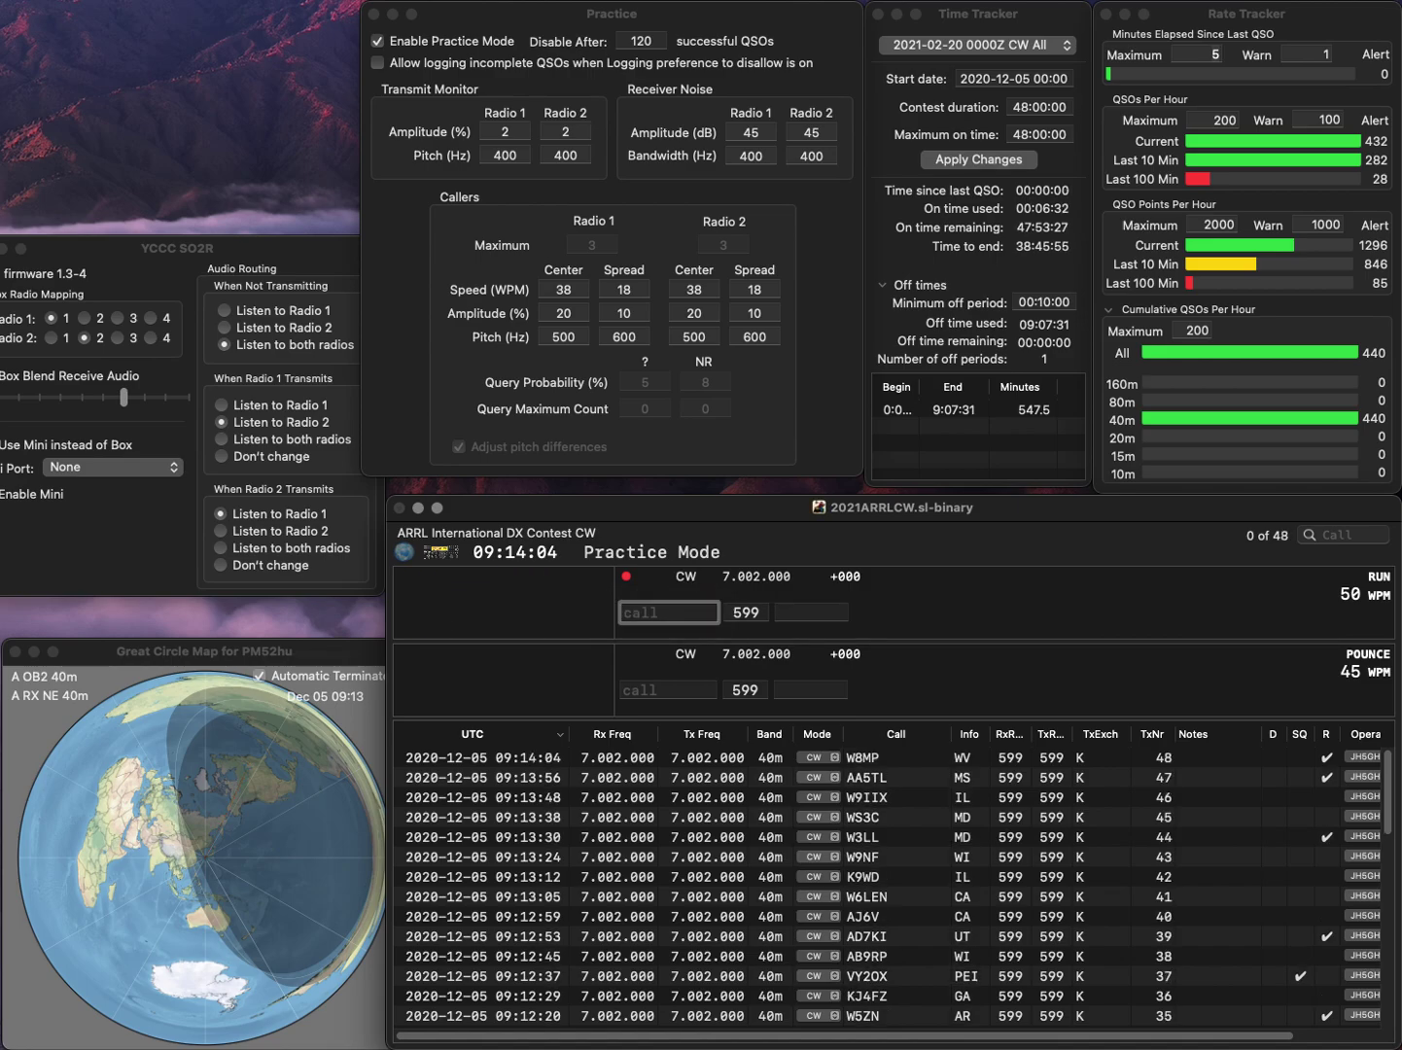
Work the caller W9AJS on the run radio and log the contact with received exchange IN
type("W9AJS")
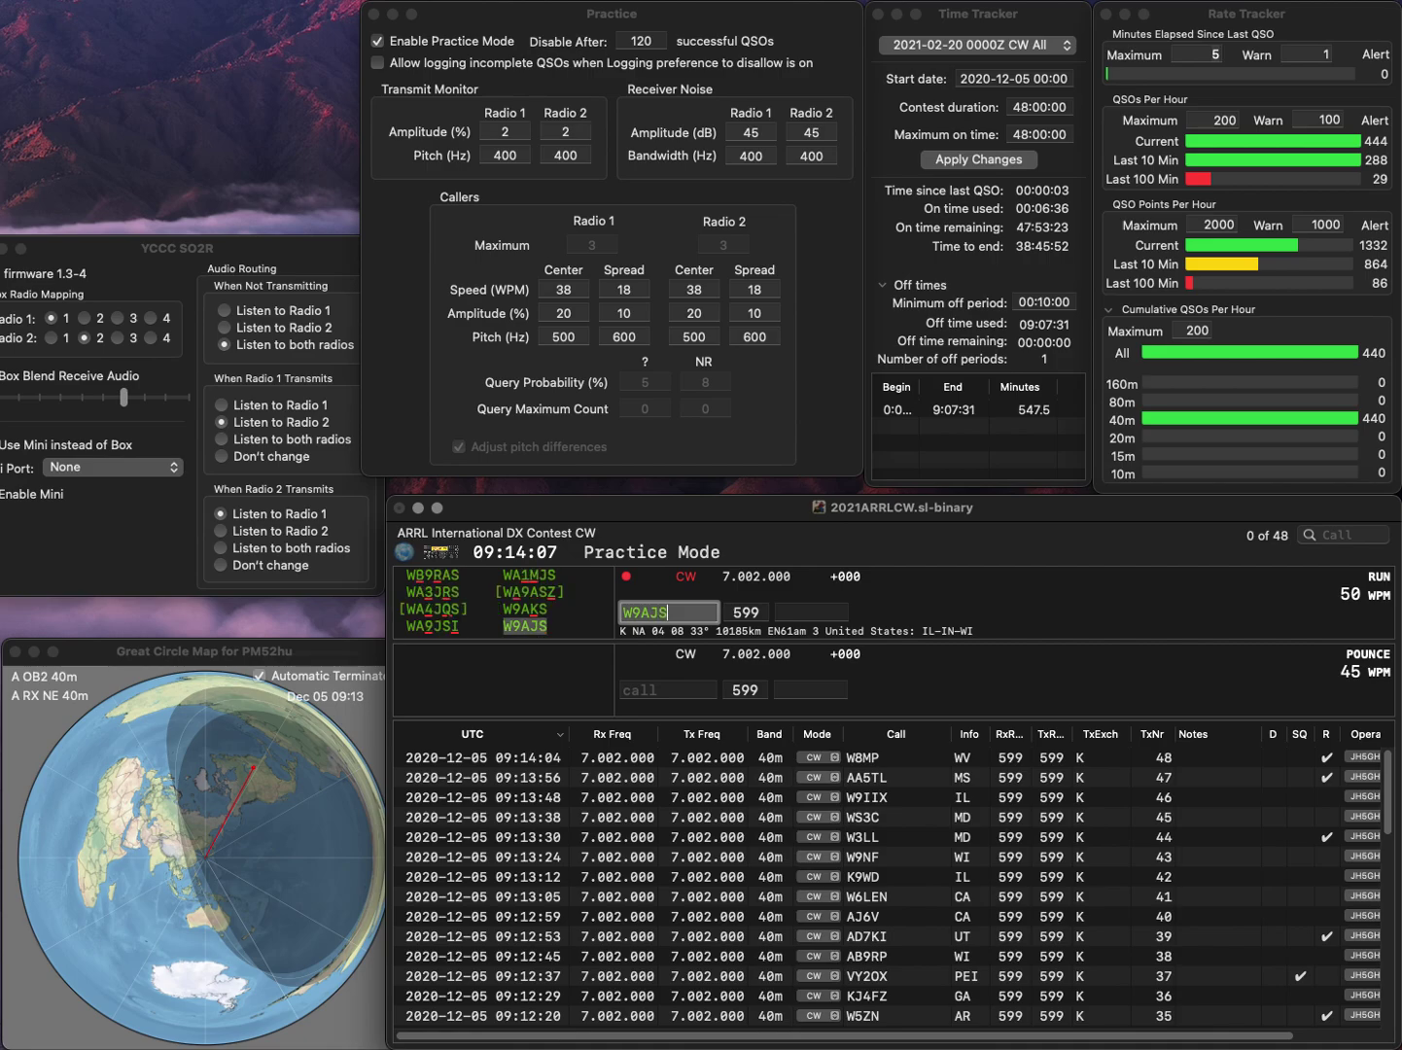
key("Return")
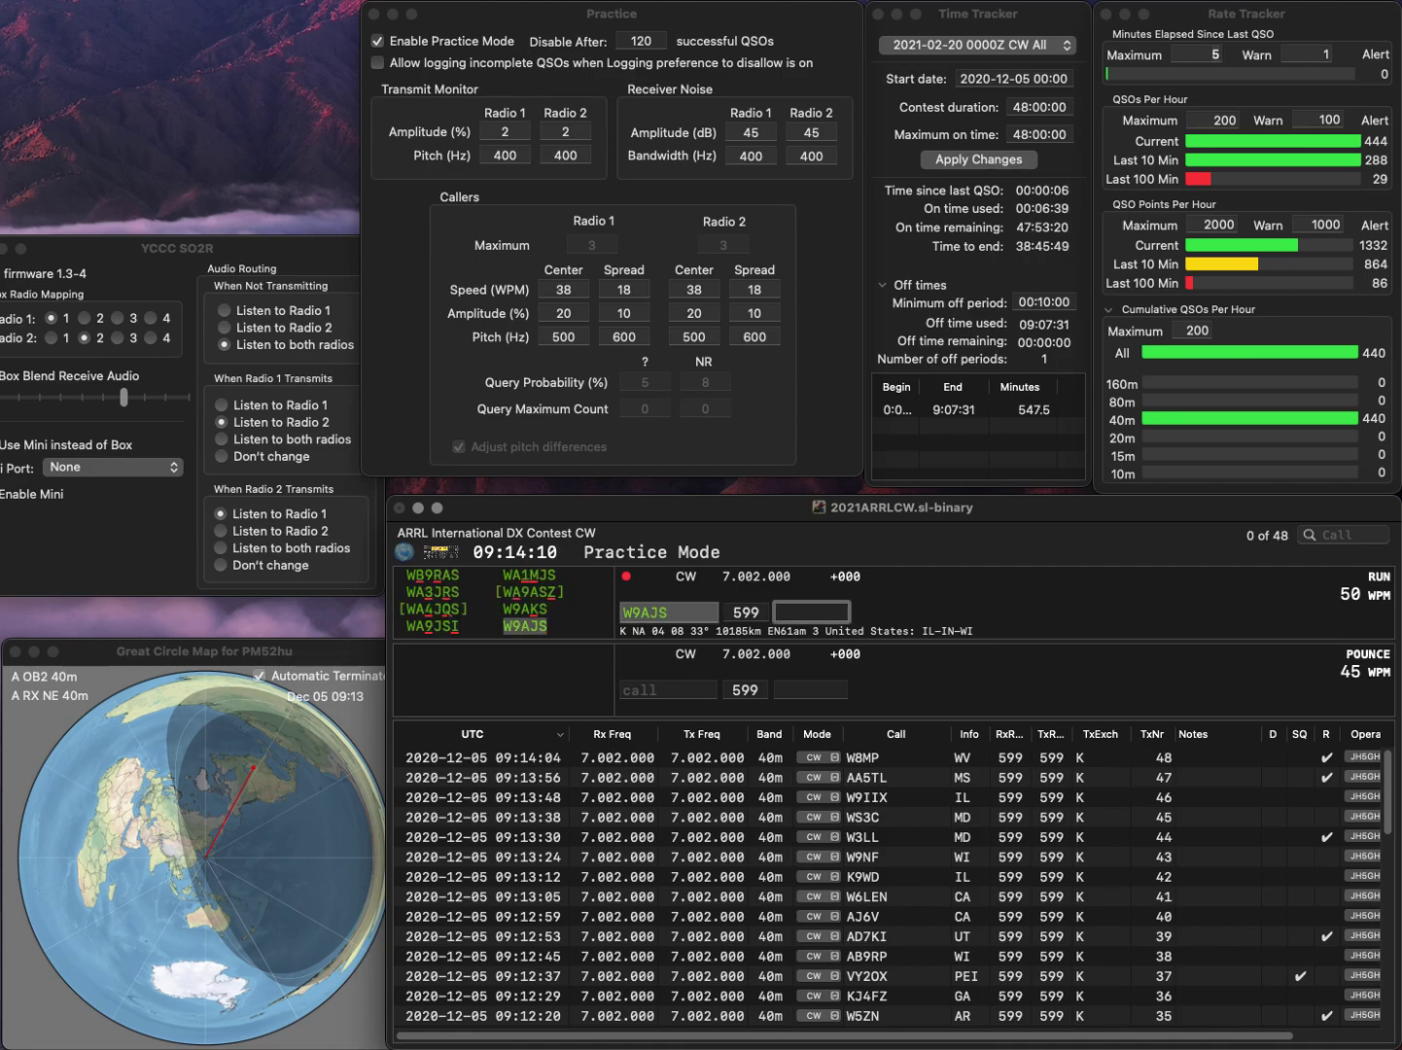
type("IN")
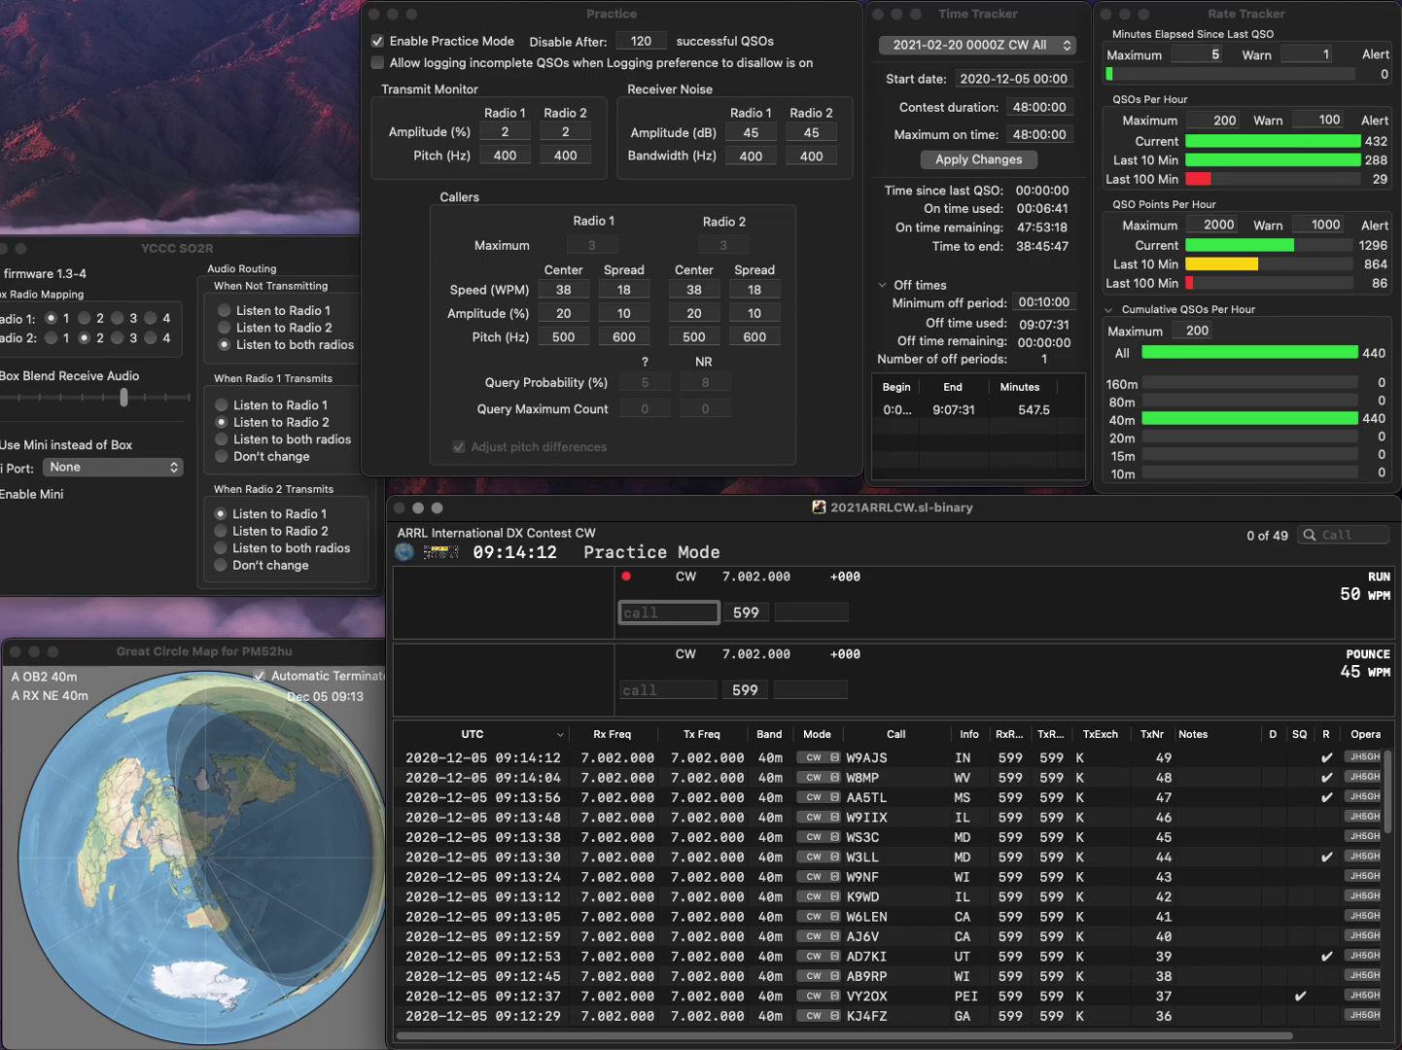
type("E3WZ")
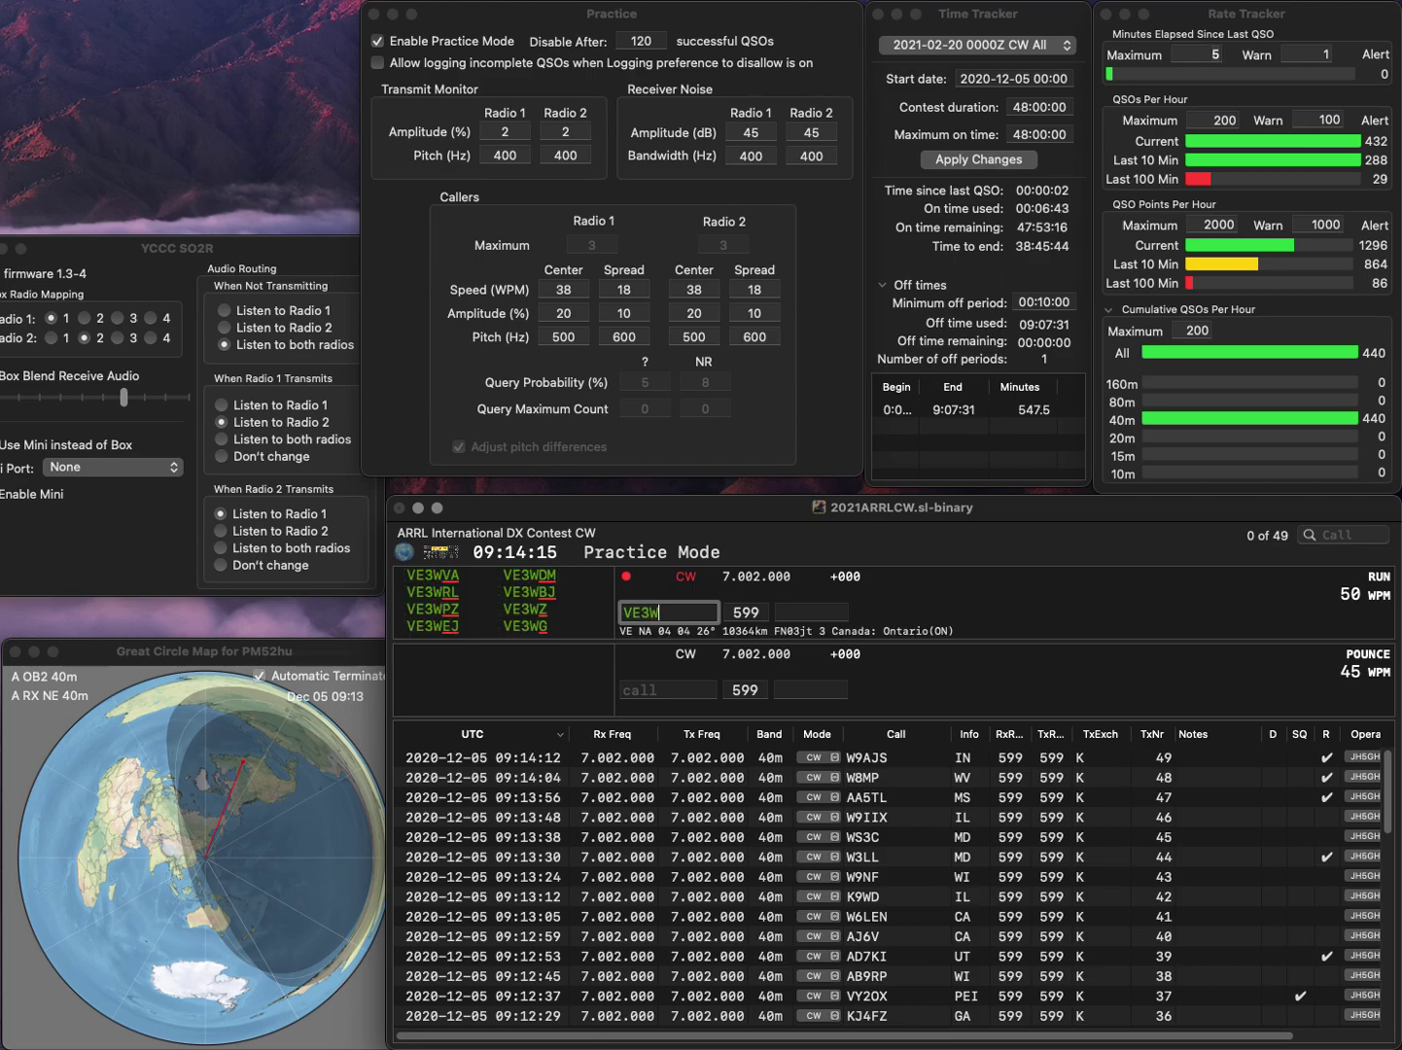
key("space")
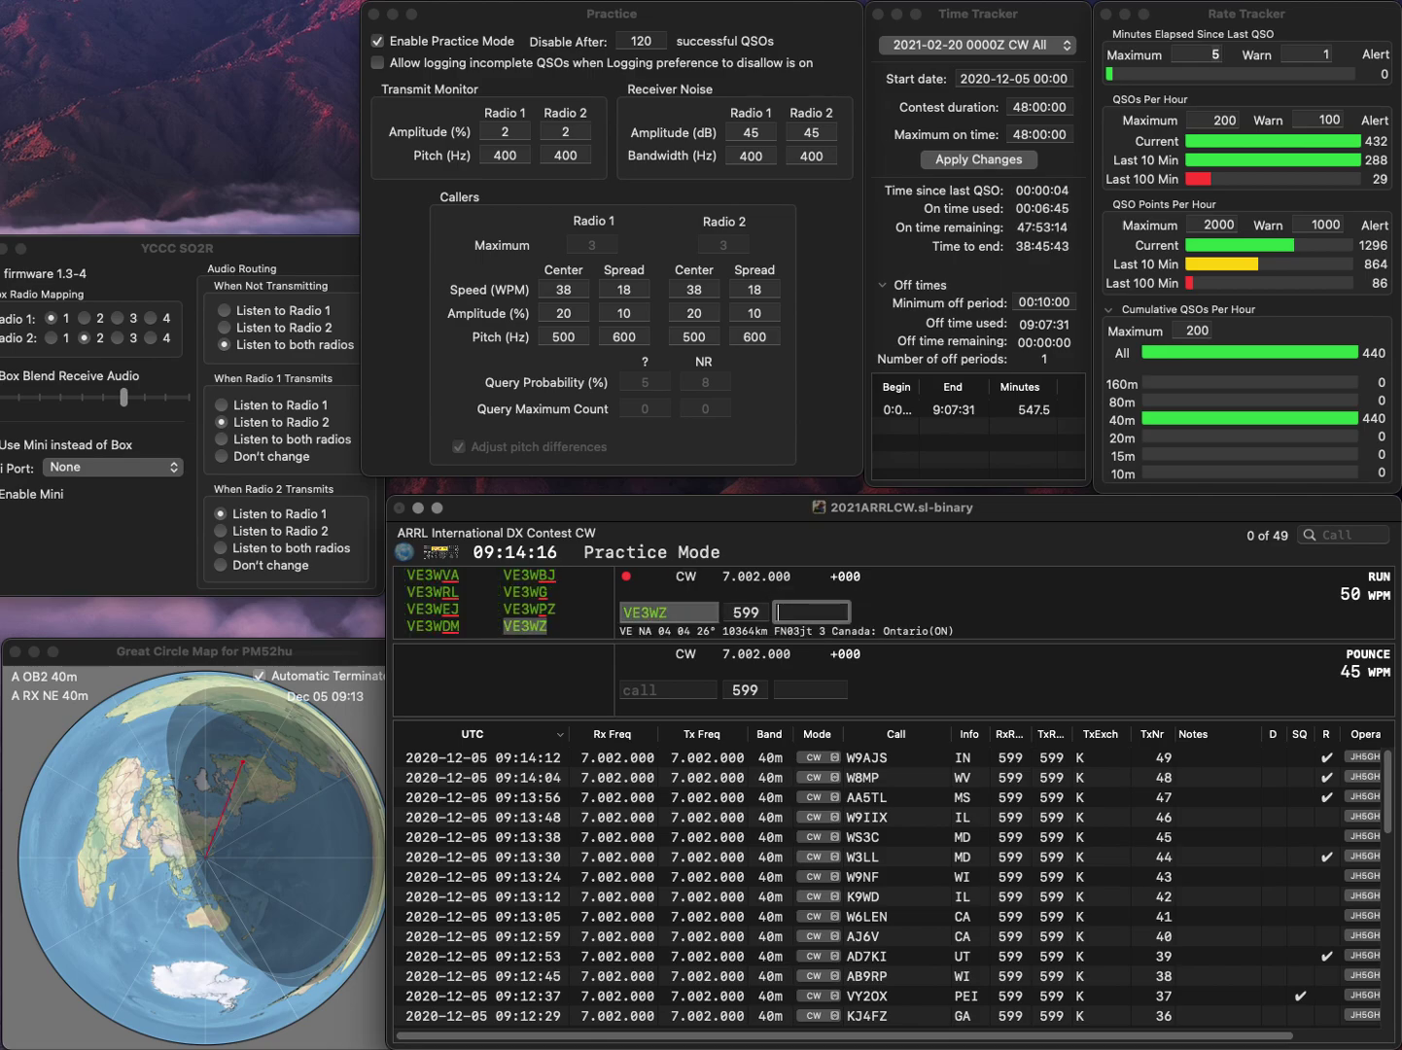
type("N")
key("Return")
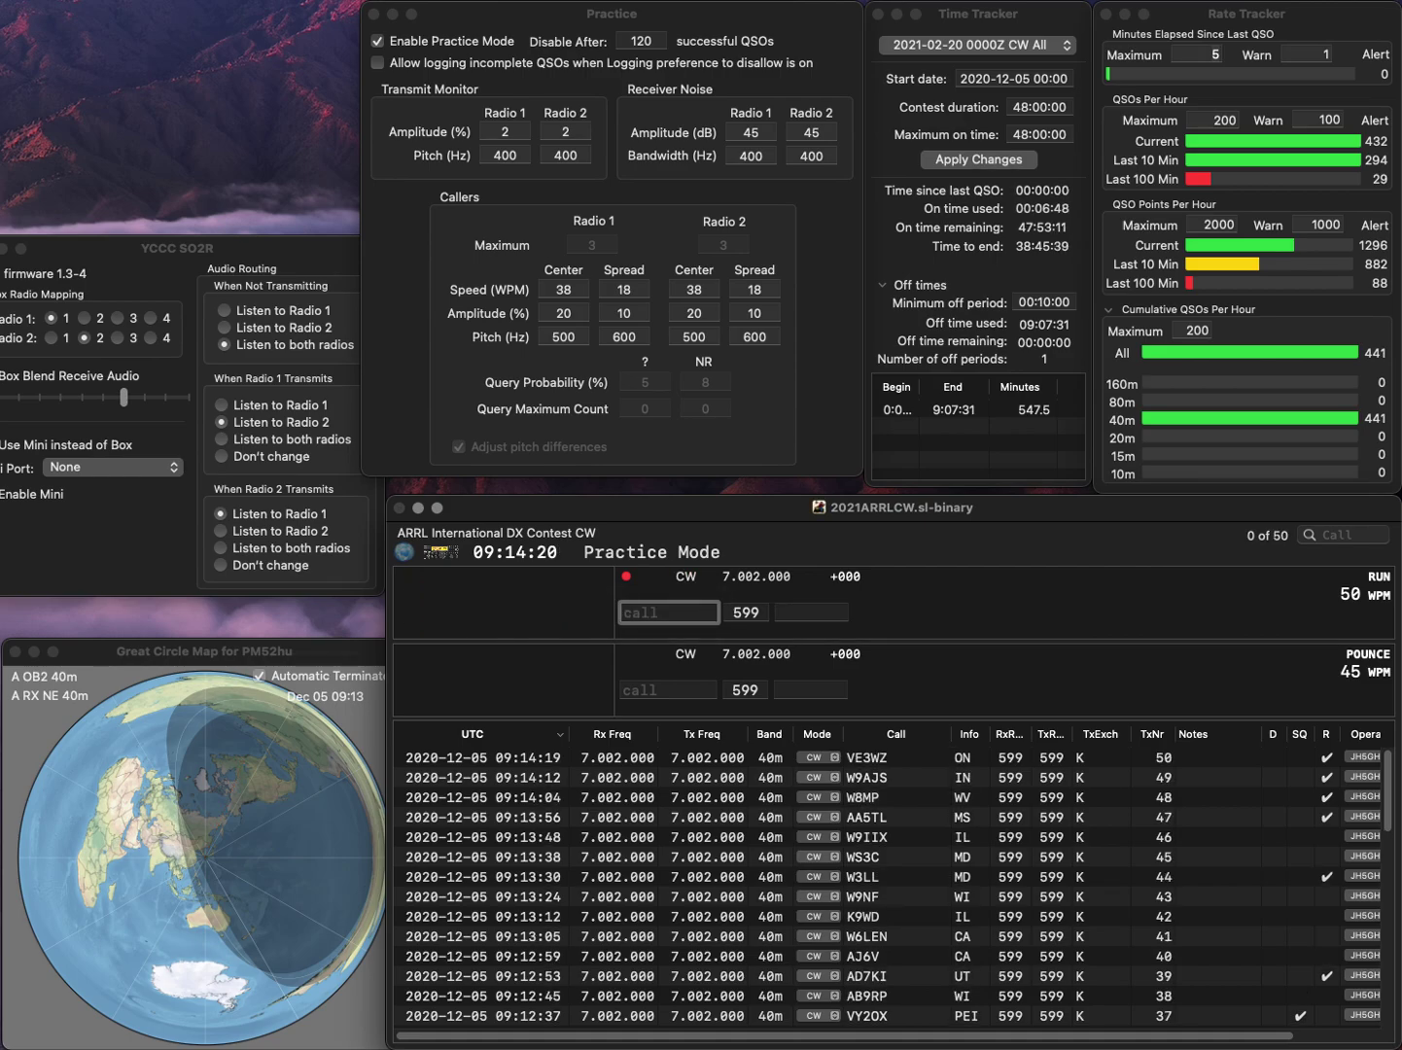
Work the caller W4EYJ on the run radio and log the contact with received exchange KY
type("W4EYJ")
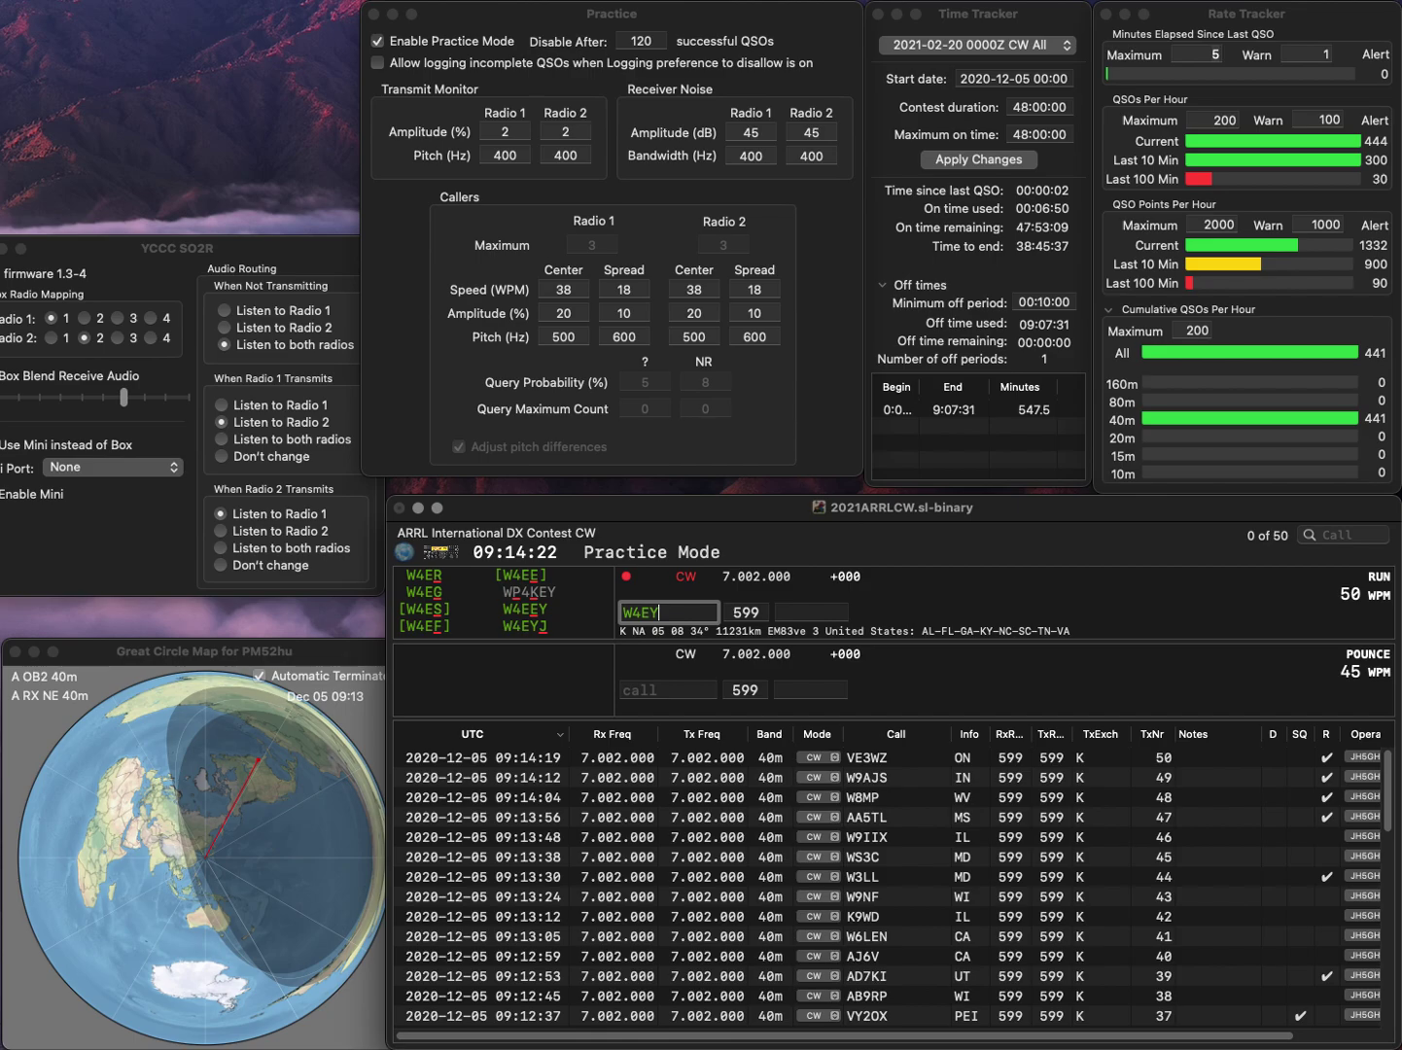
key("Return")
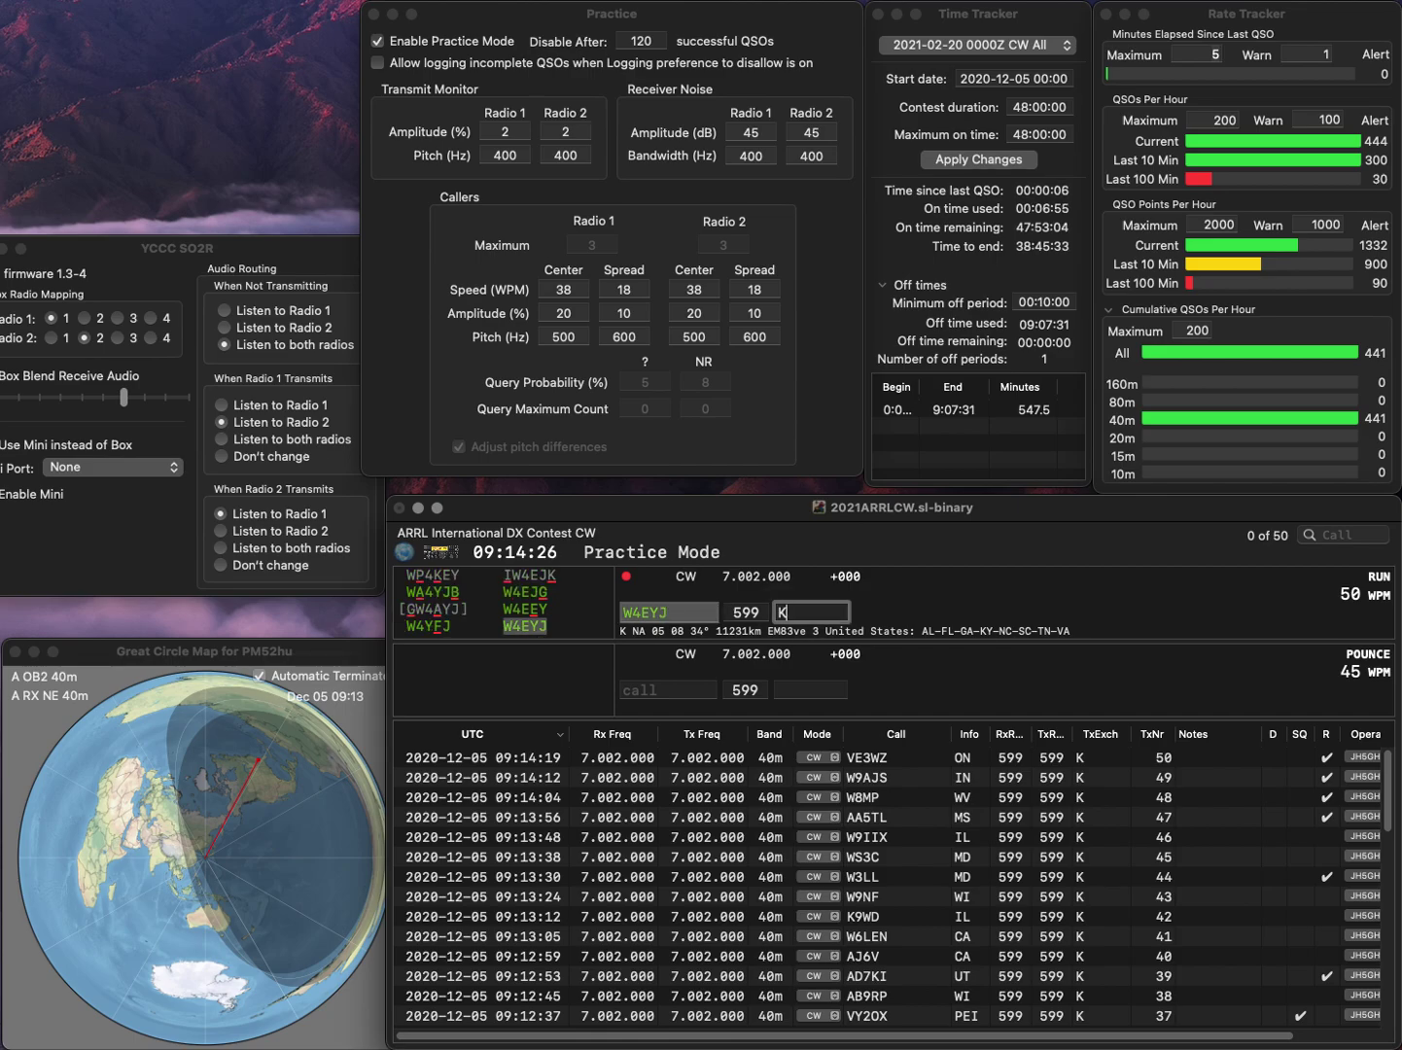
key("Return")
type("NE0U")
key("Return")
type("MN")
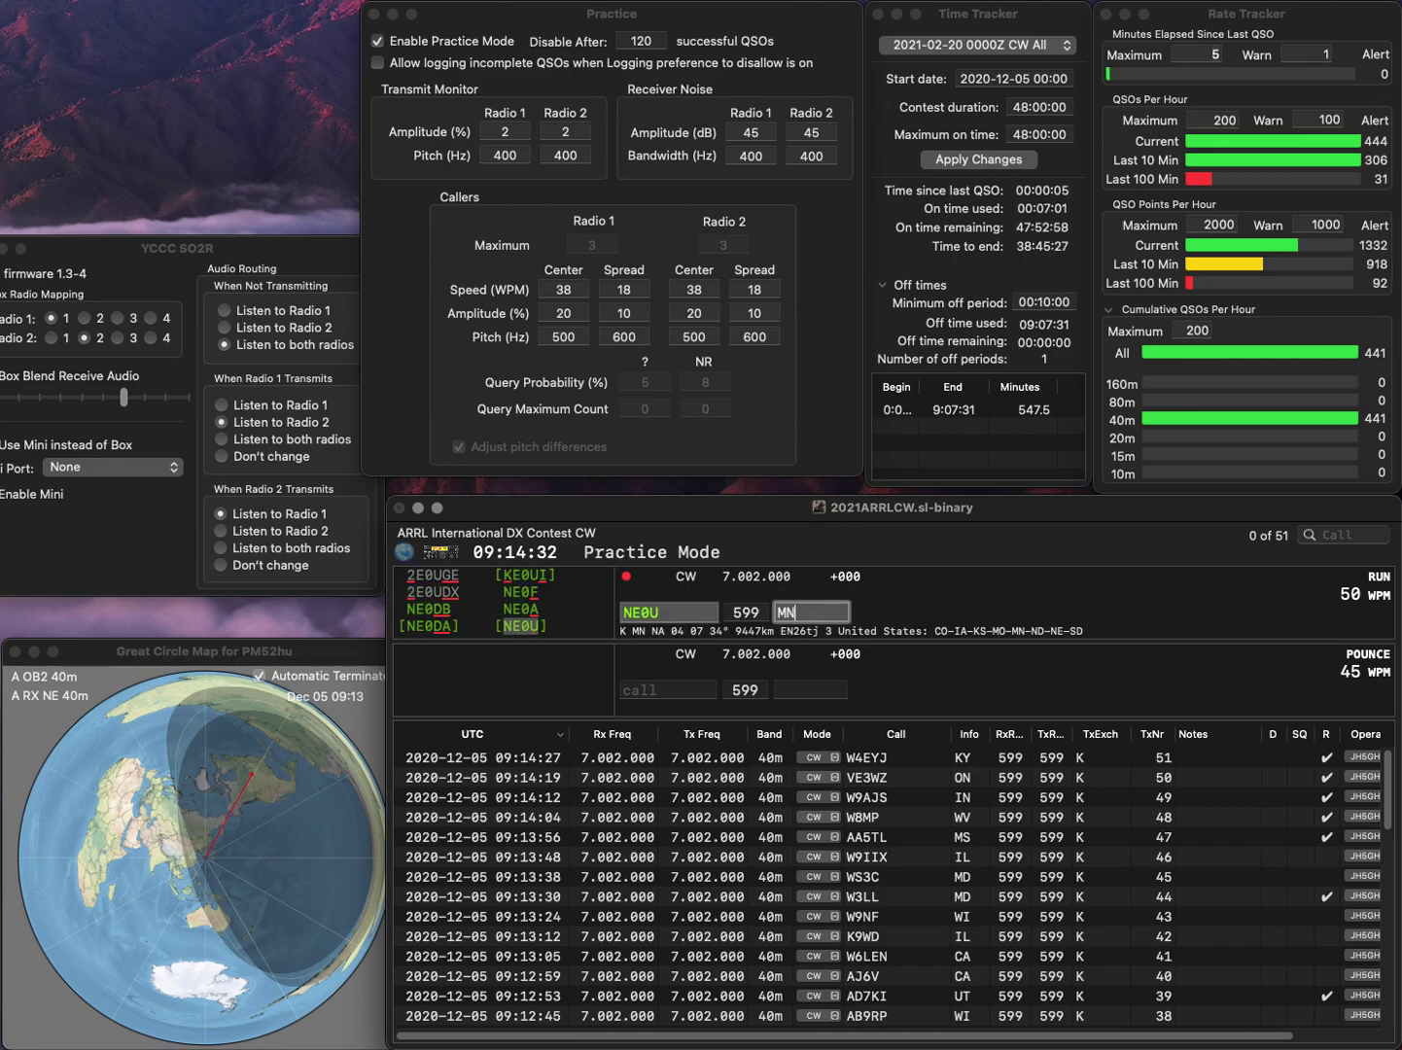
key("Return")
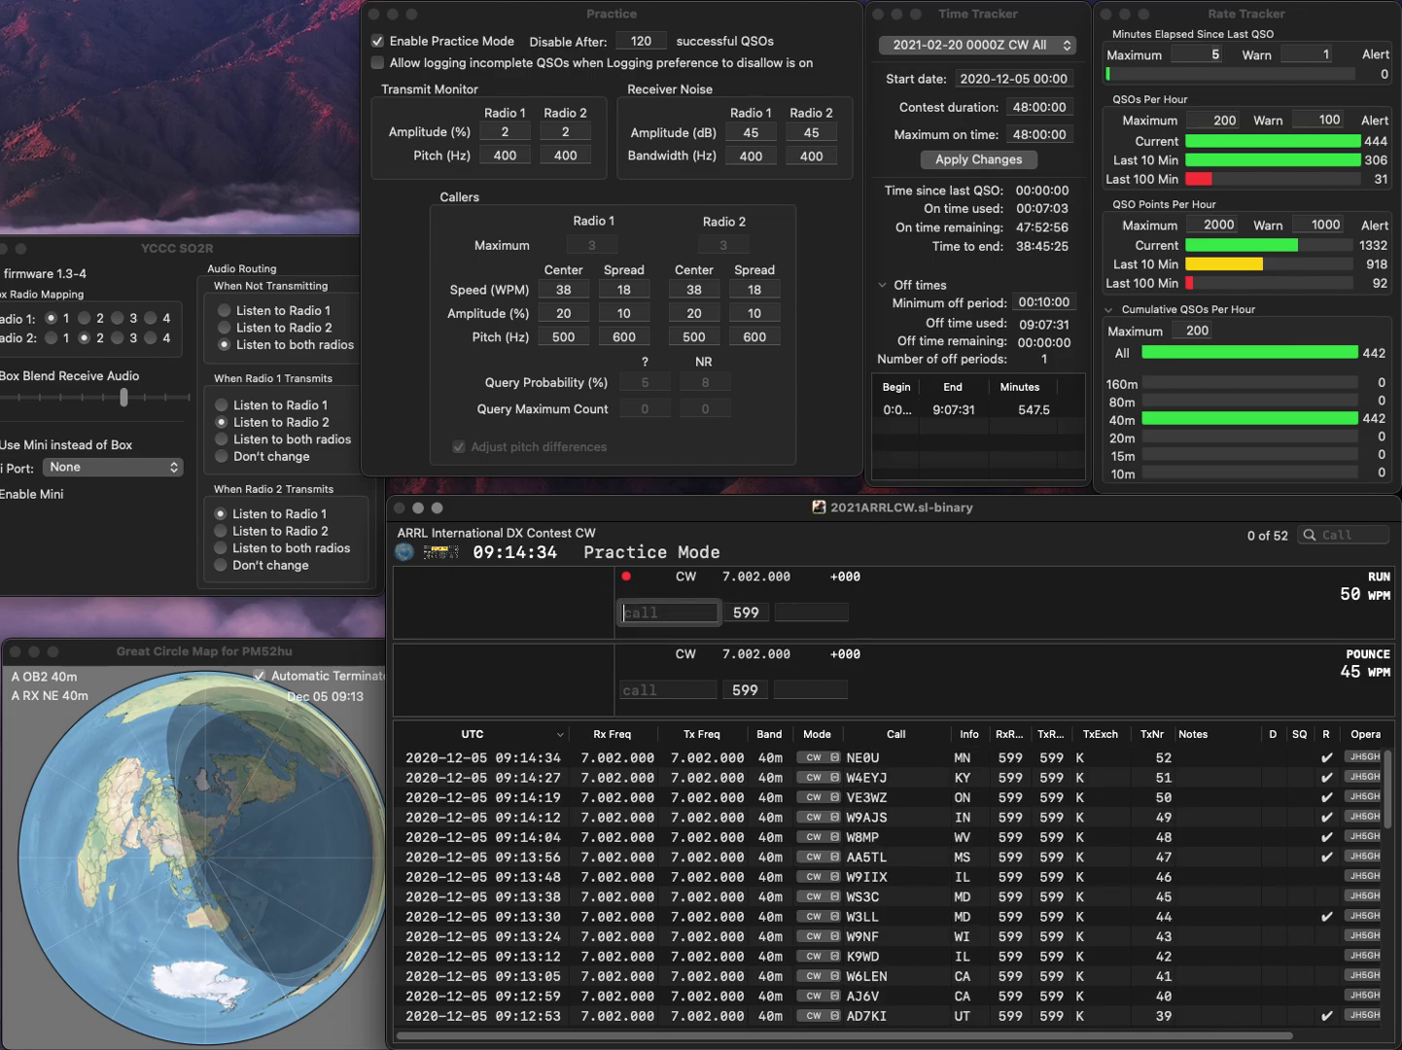
type("WA6POZ")
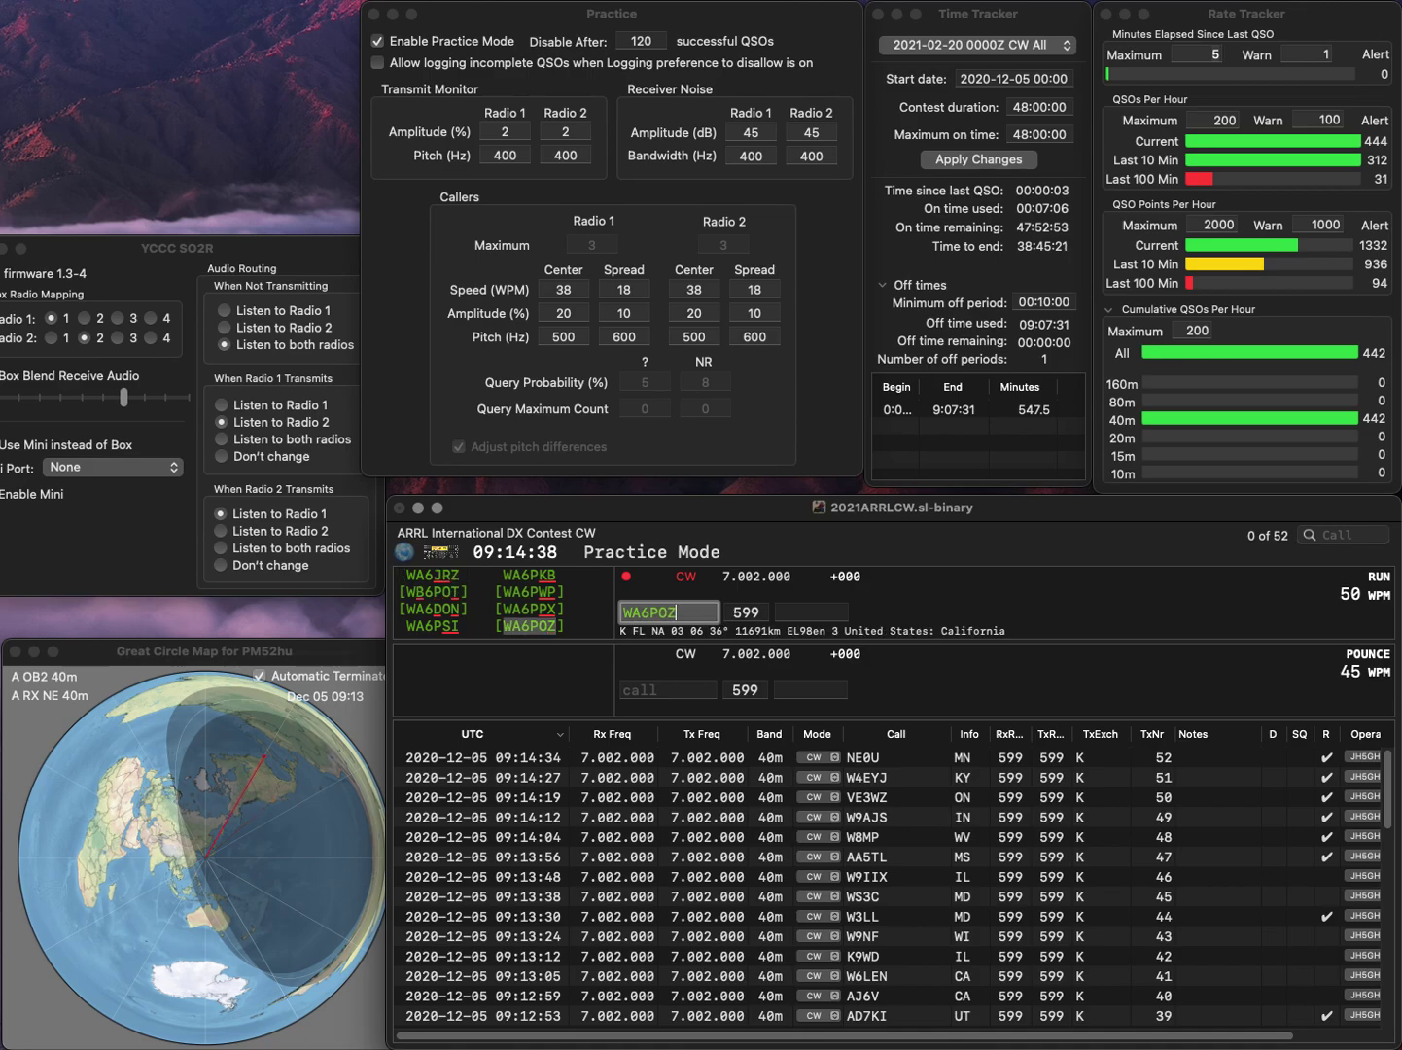
key("space")
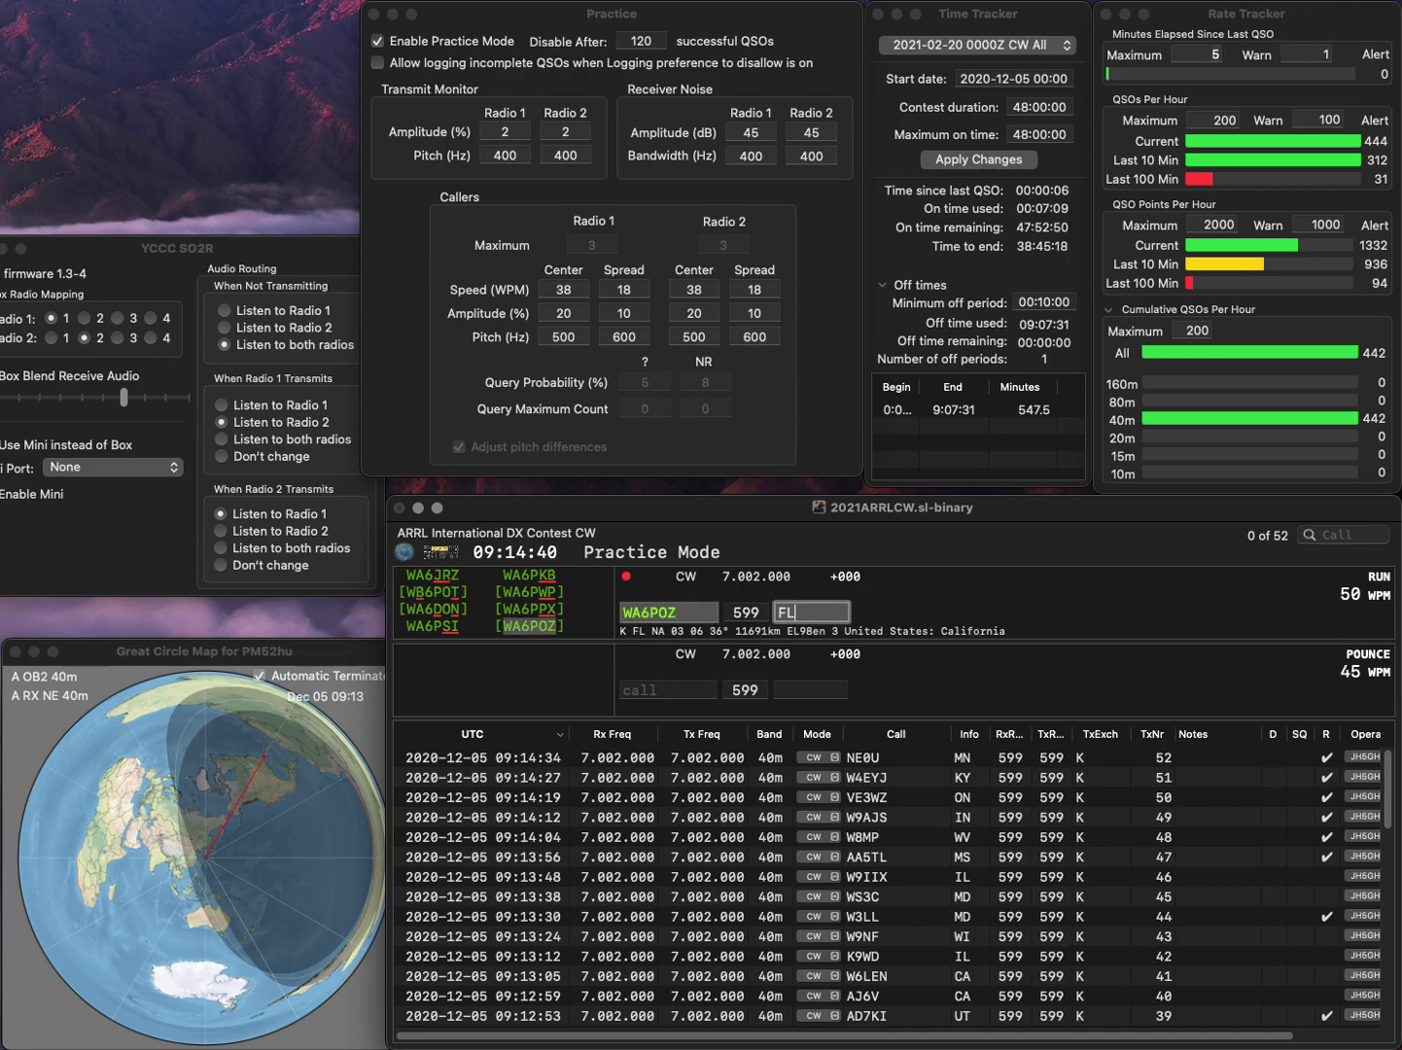
key("Return")
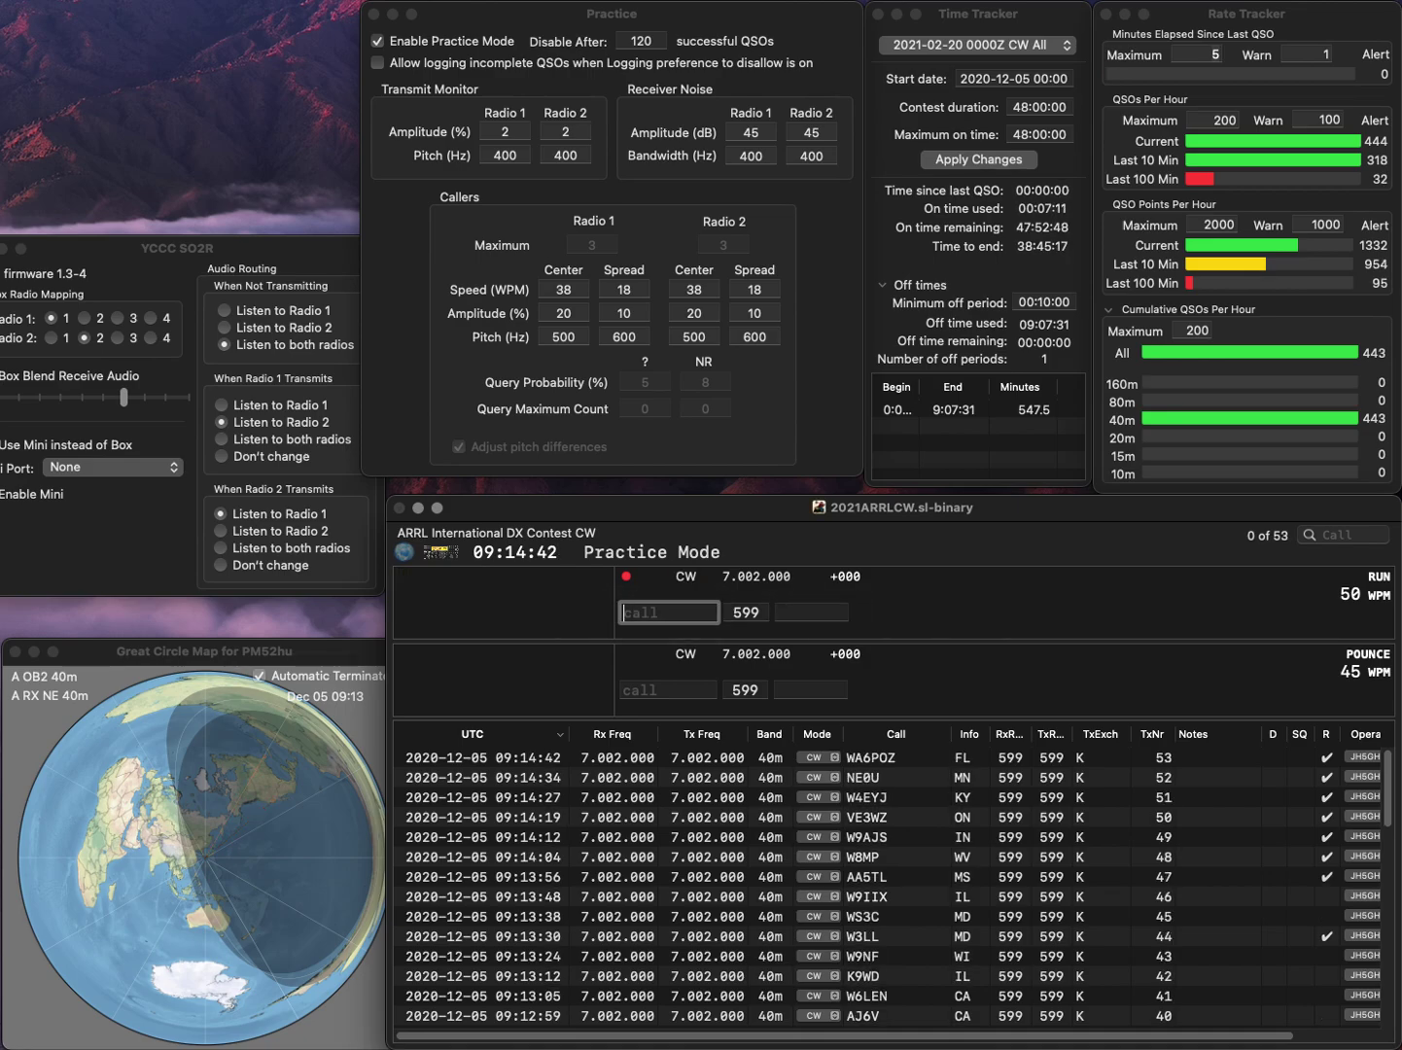
type("W3DLB")
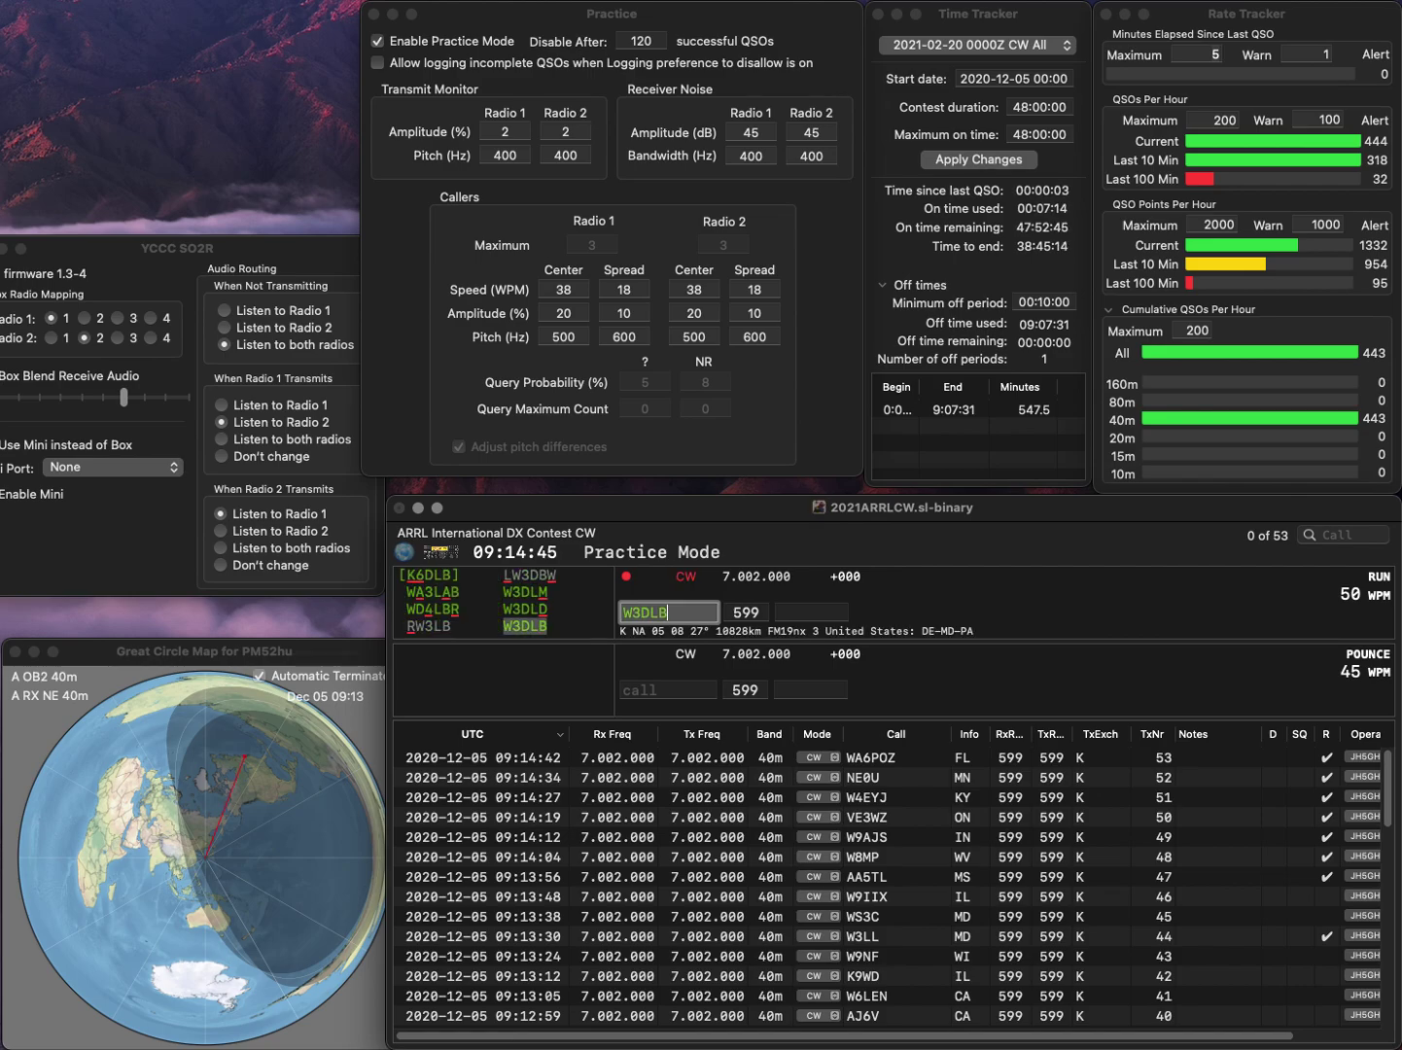
key("space")
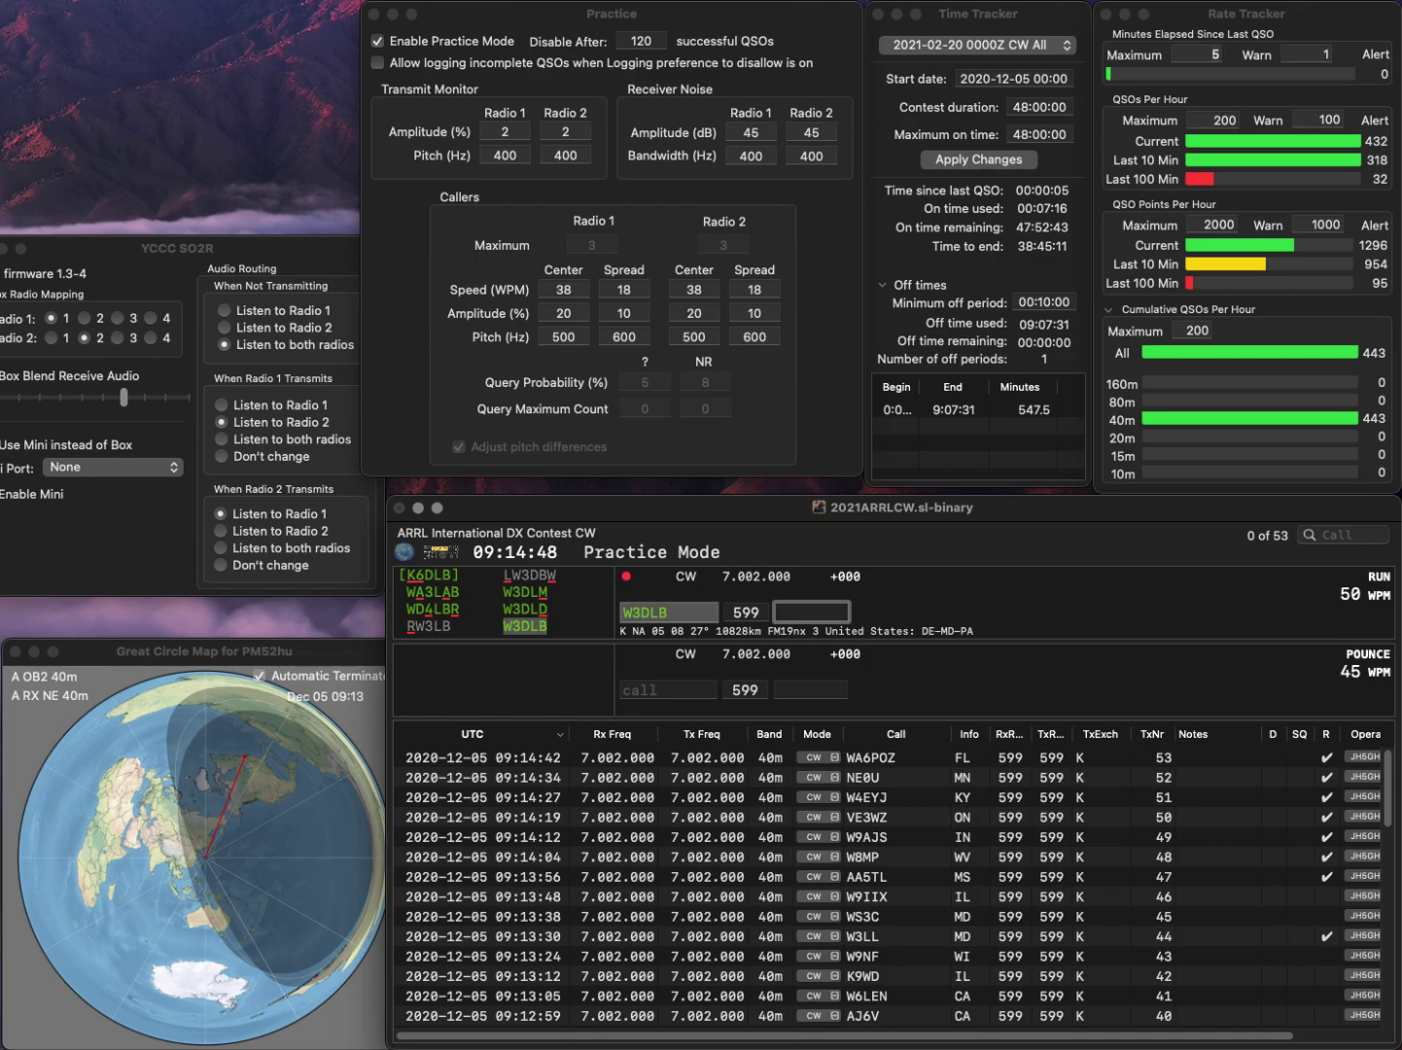
key("Return")
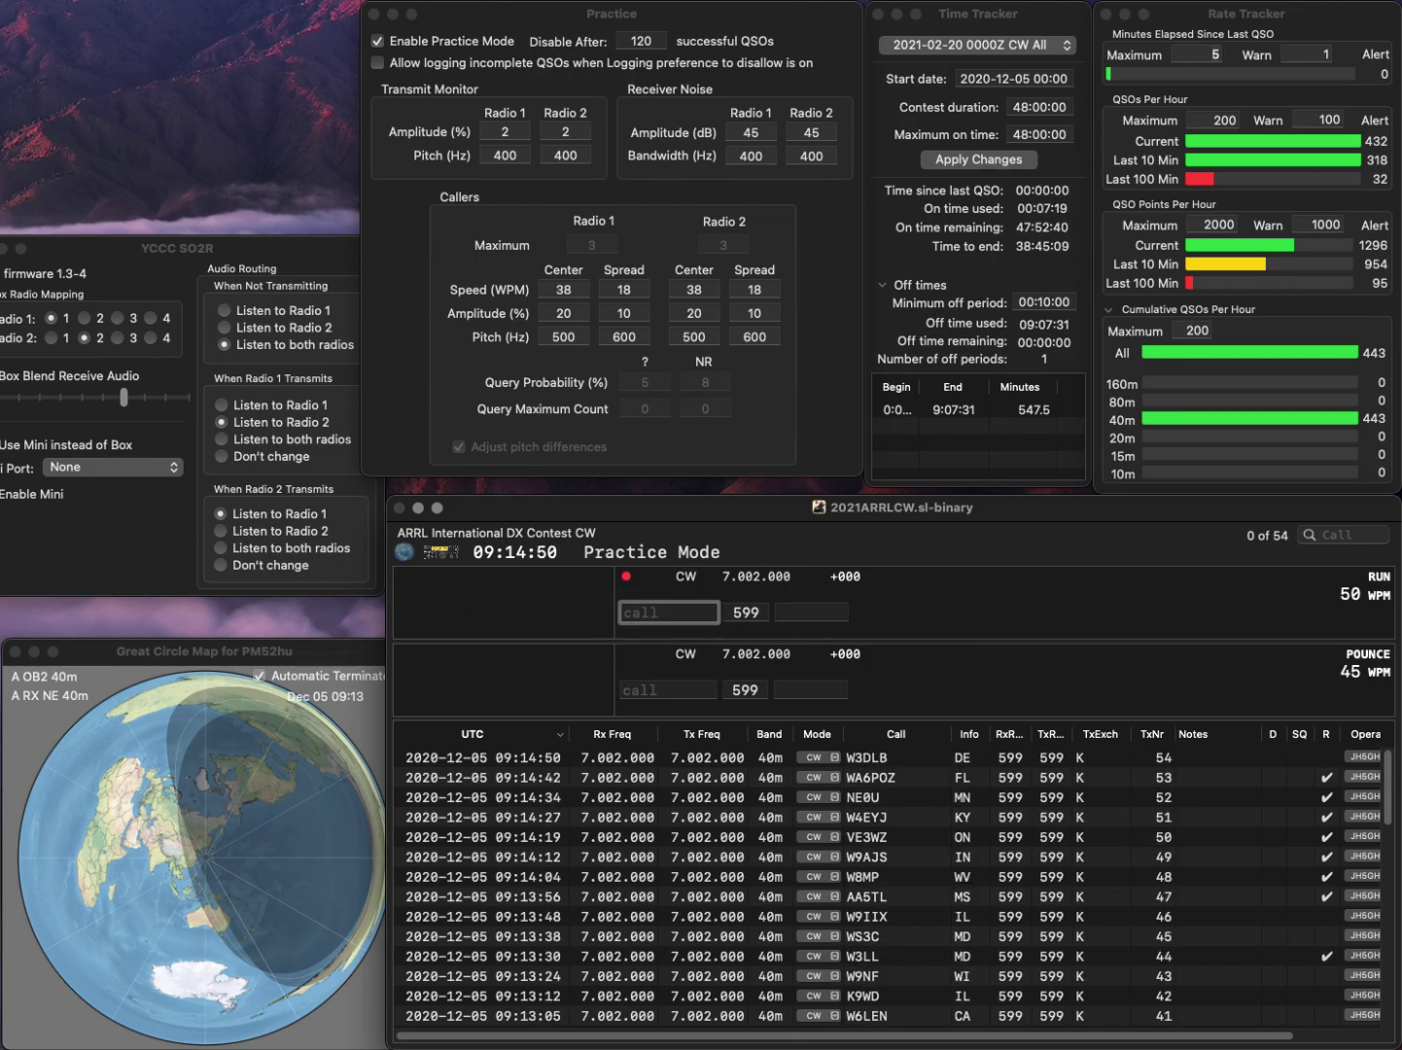
type("W8J")
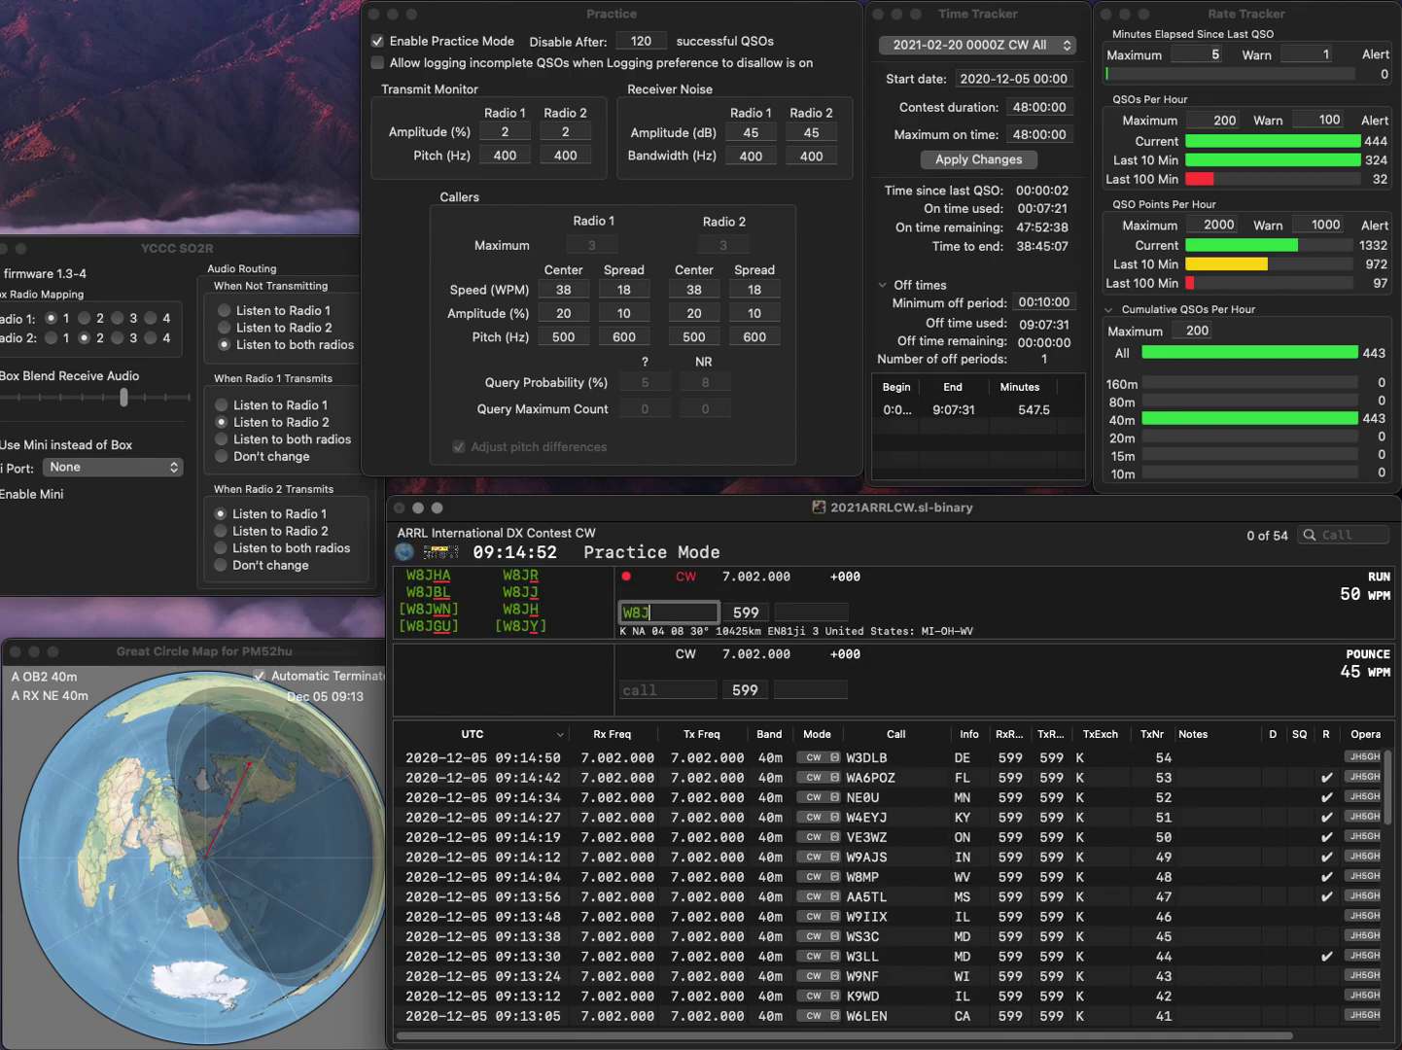
type("Y")
key("space")
type("MI")
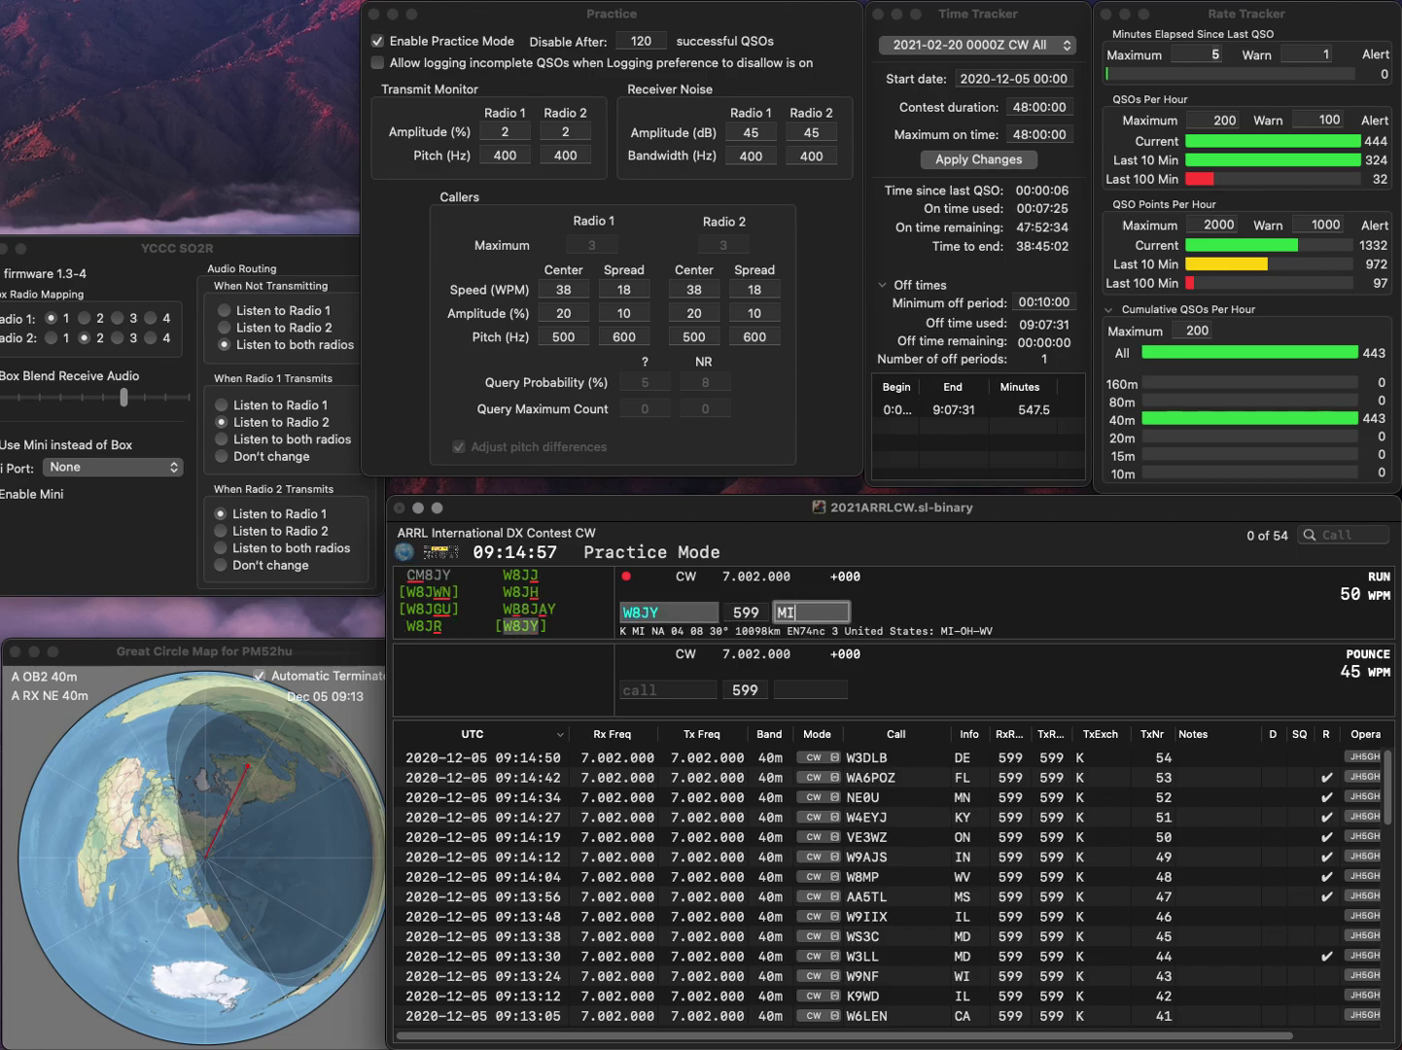
key("Return")
Work the caller N0BK on the run radio, correcting the call sign's suffix to BK, and log the contact with received exchange IA
type("N0")
key("BackSpace")
type("DK")
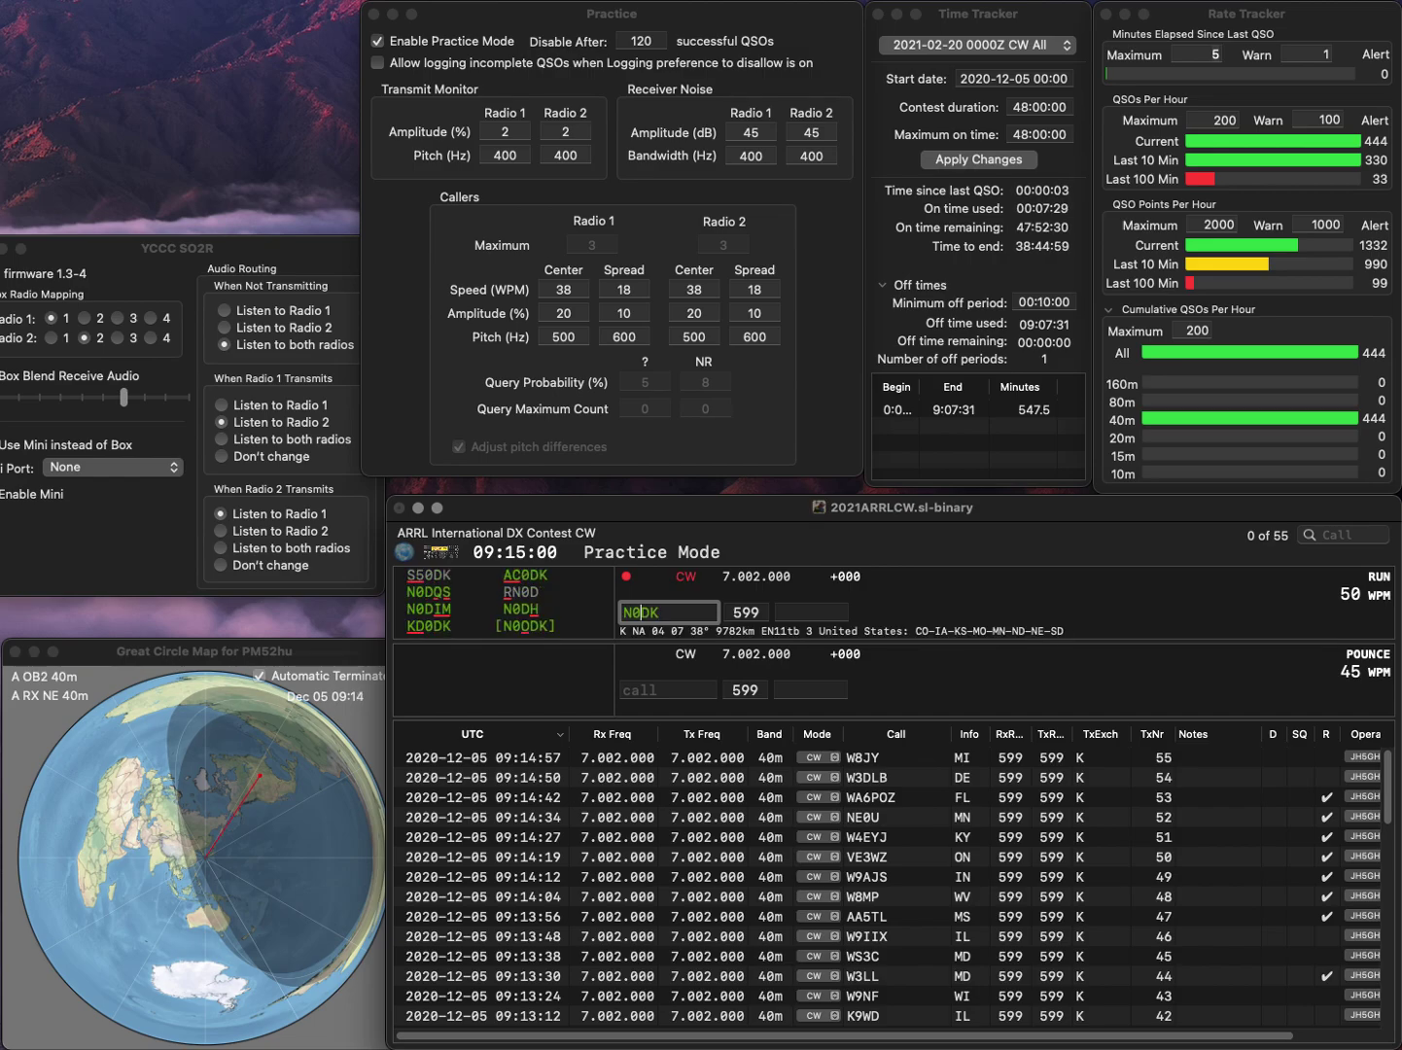
key("BackSpace")
key("BackSpace")
type("0BK")
key("Return")
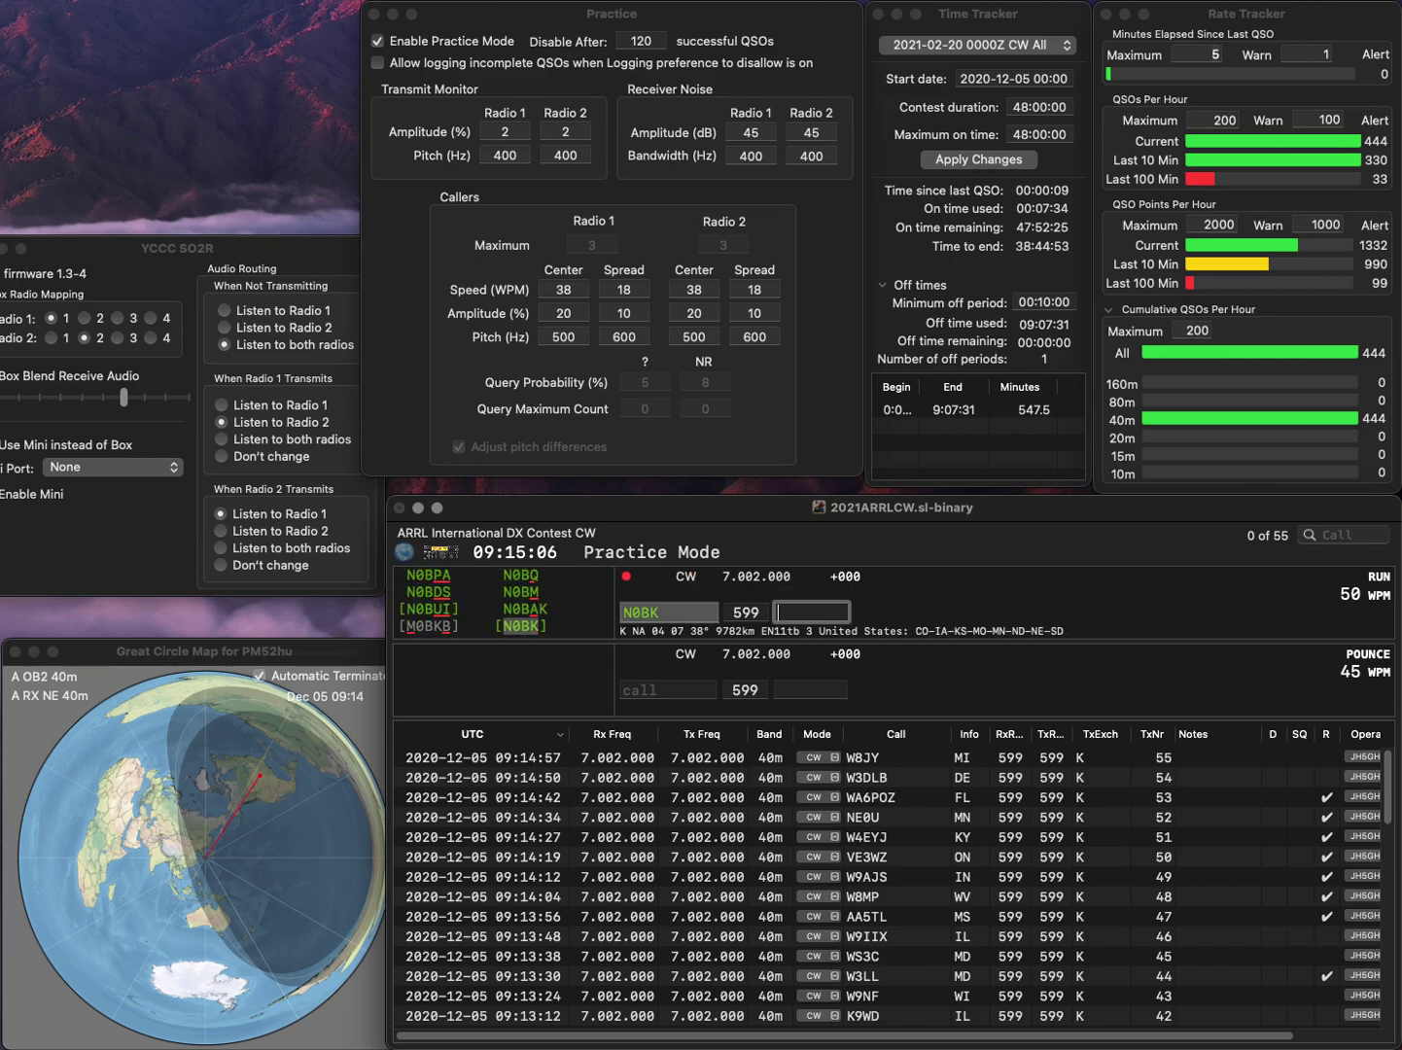
type("IA")
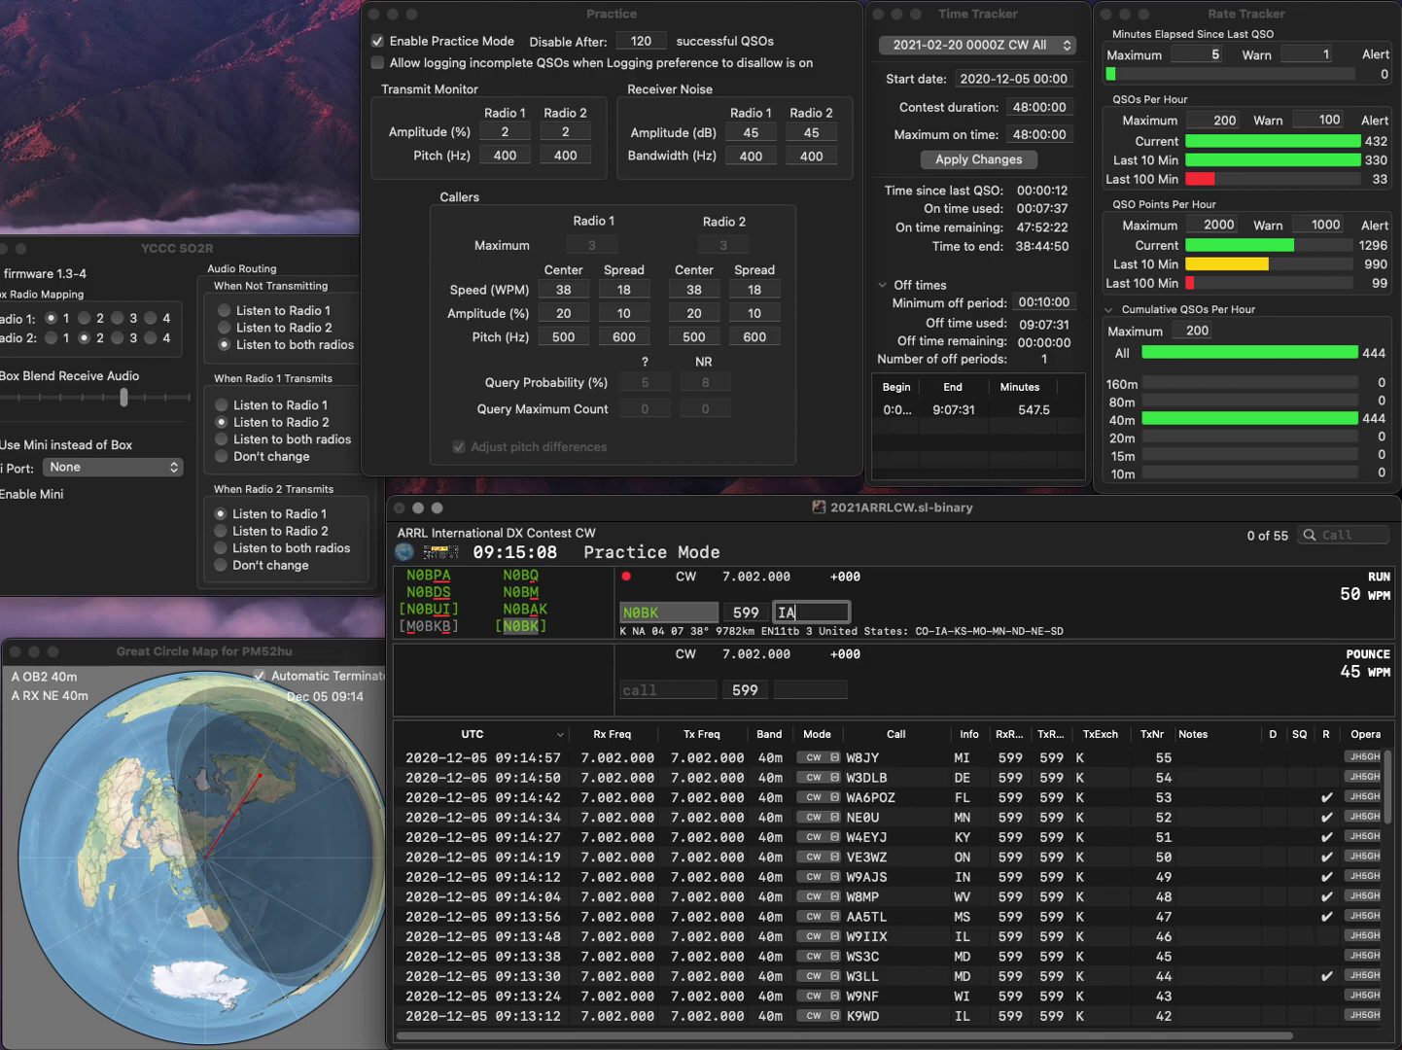
key("Return")
type("N7JO")
key("Tab")
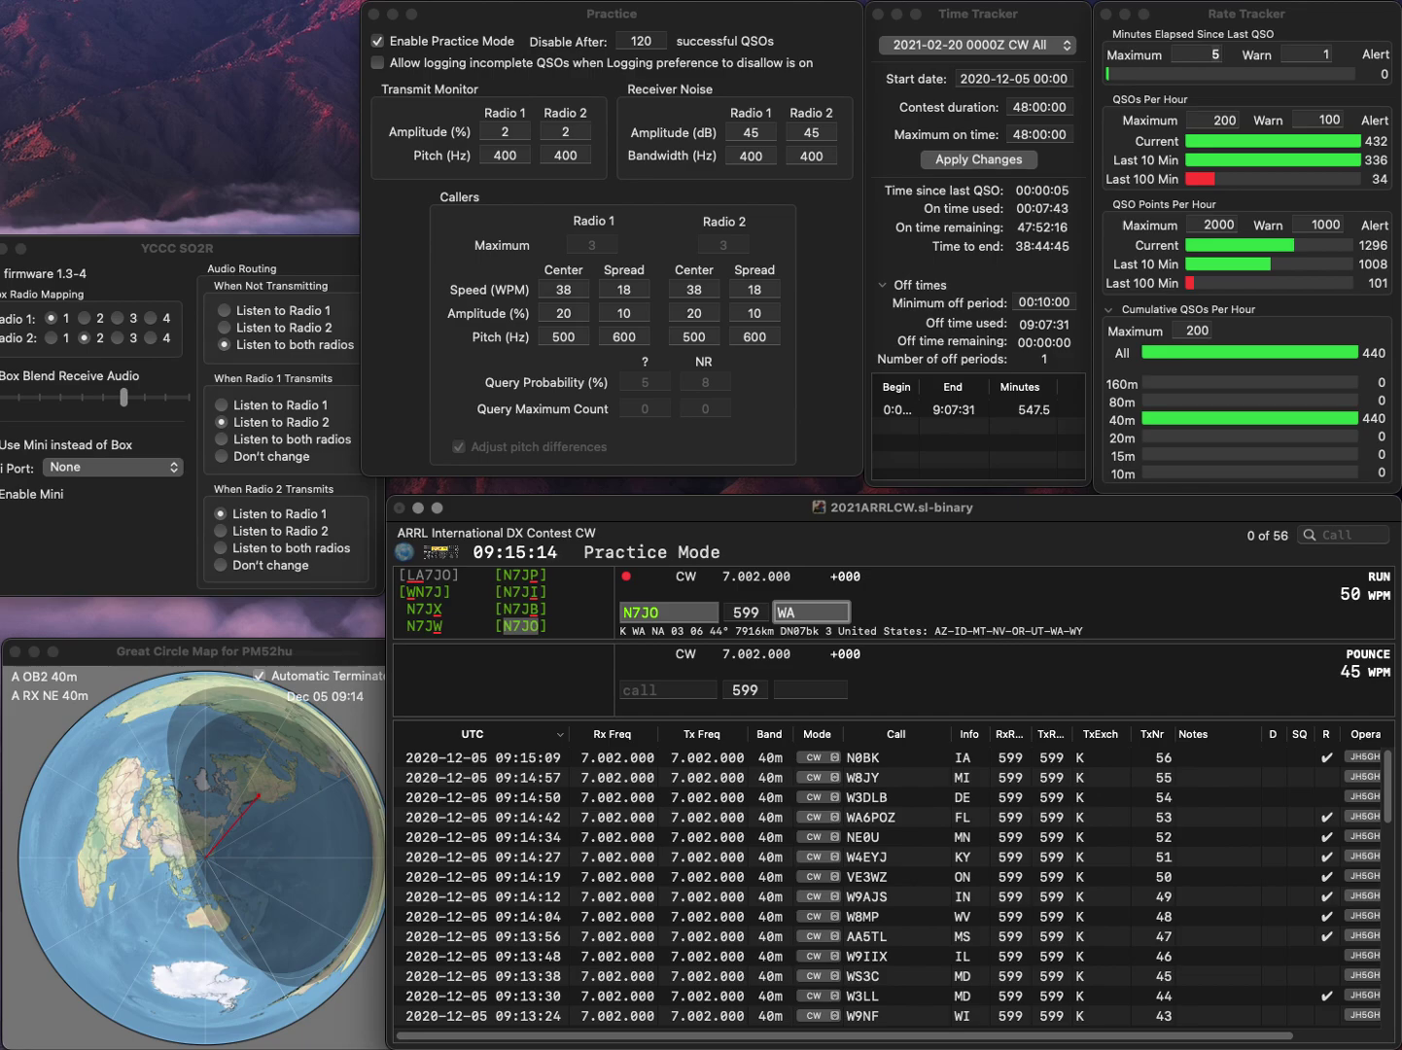
key("Return")
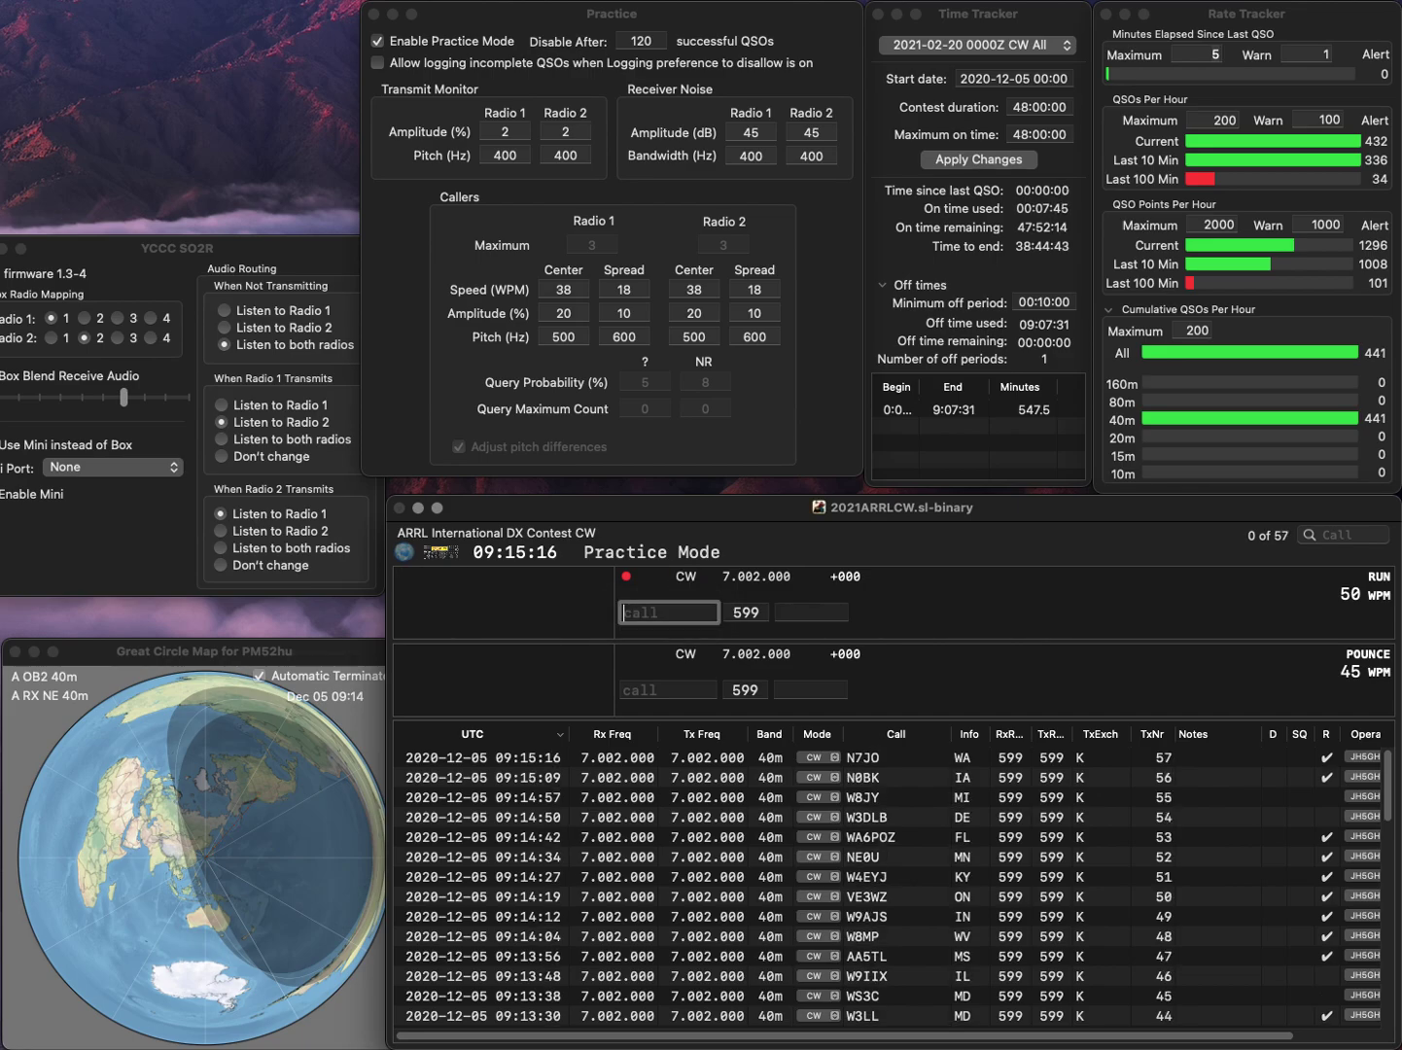
type("VE2")
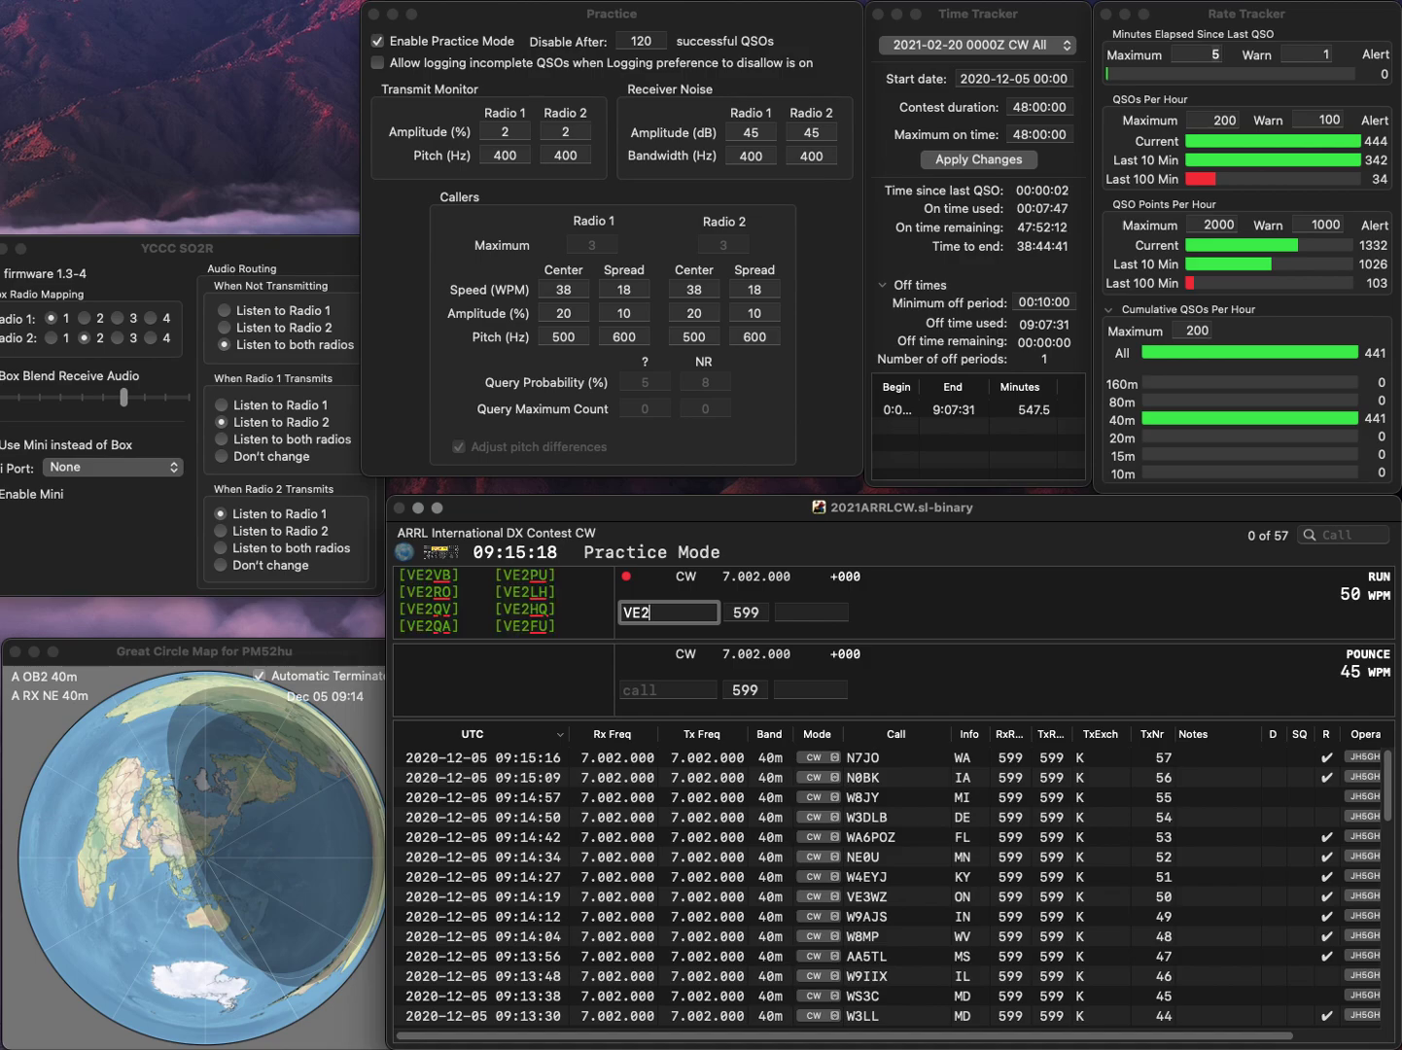
type("GK")
key("Tab")
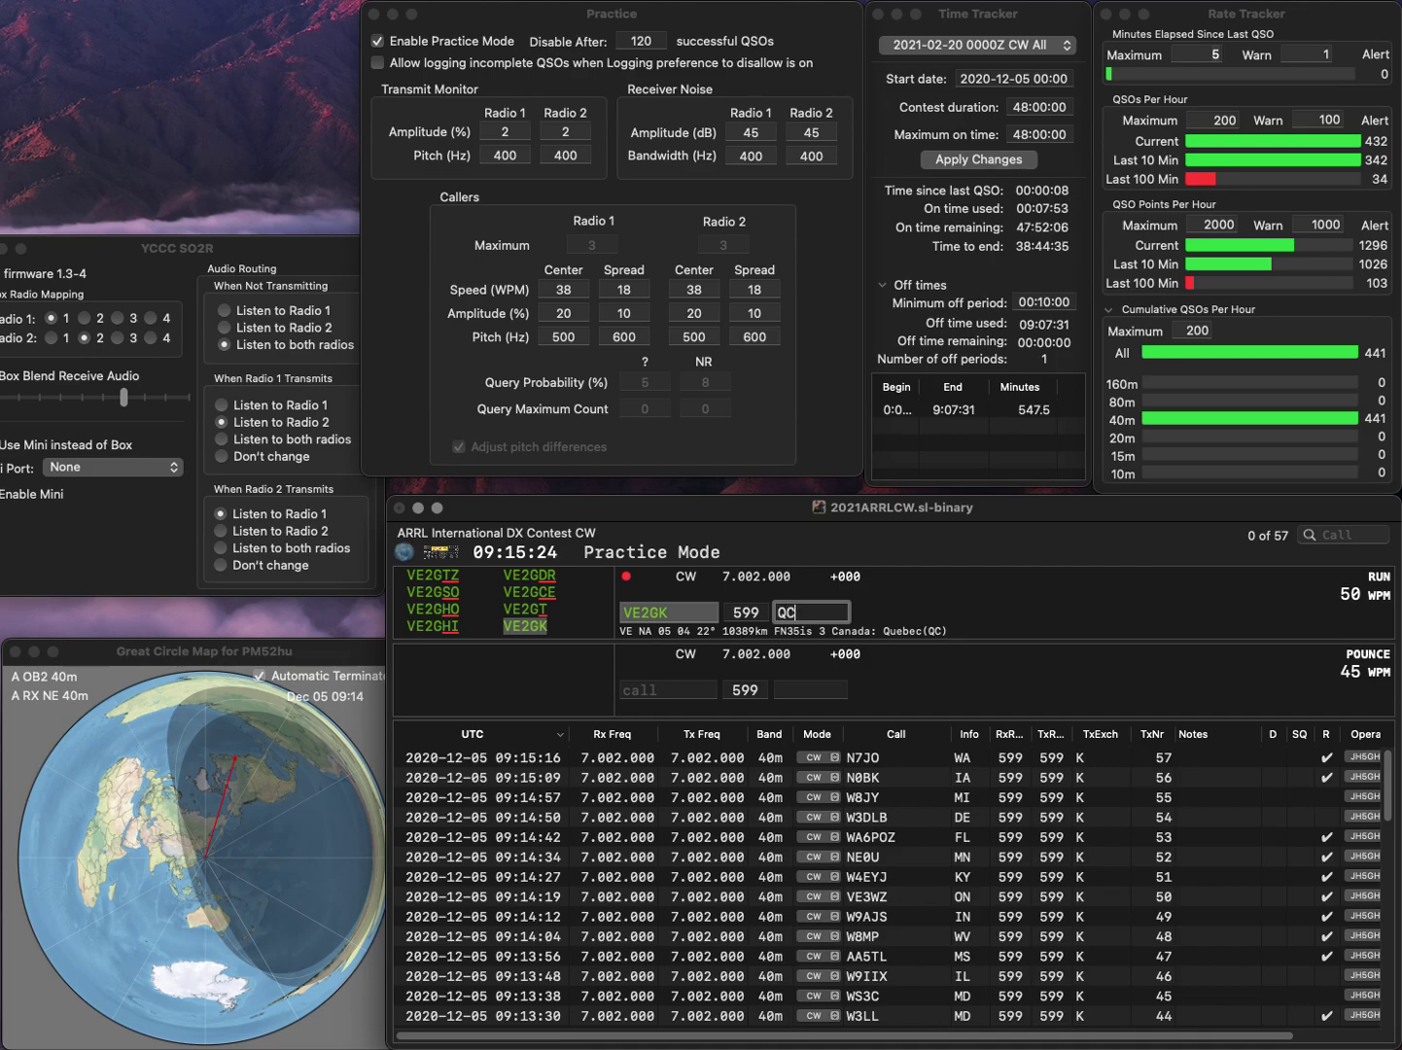
key("Return")
Work the caller WB4HXE on the run radio and log the contact with received exchange SC
type("WB")
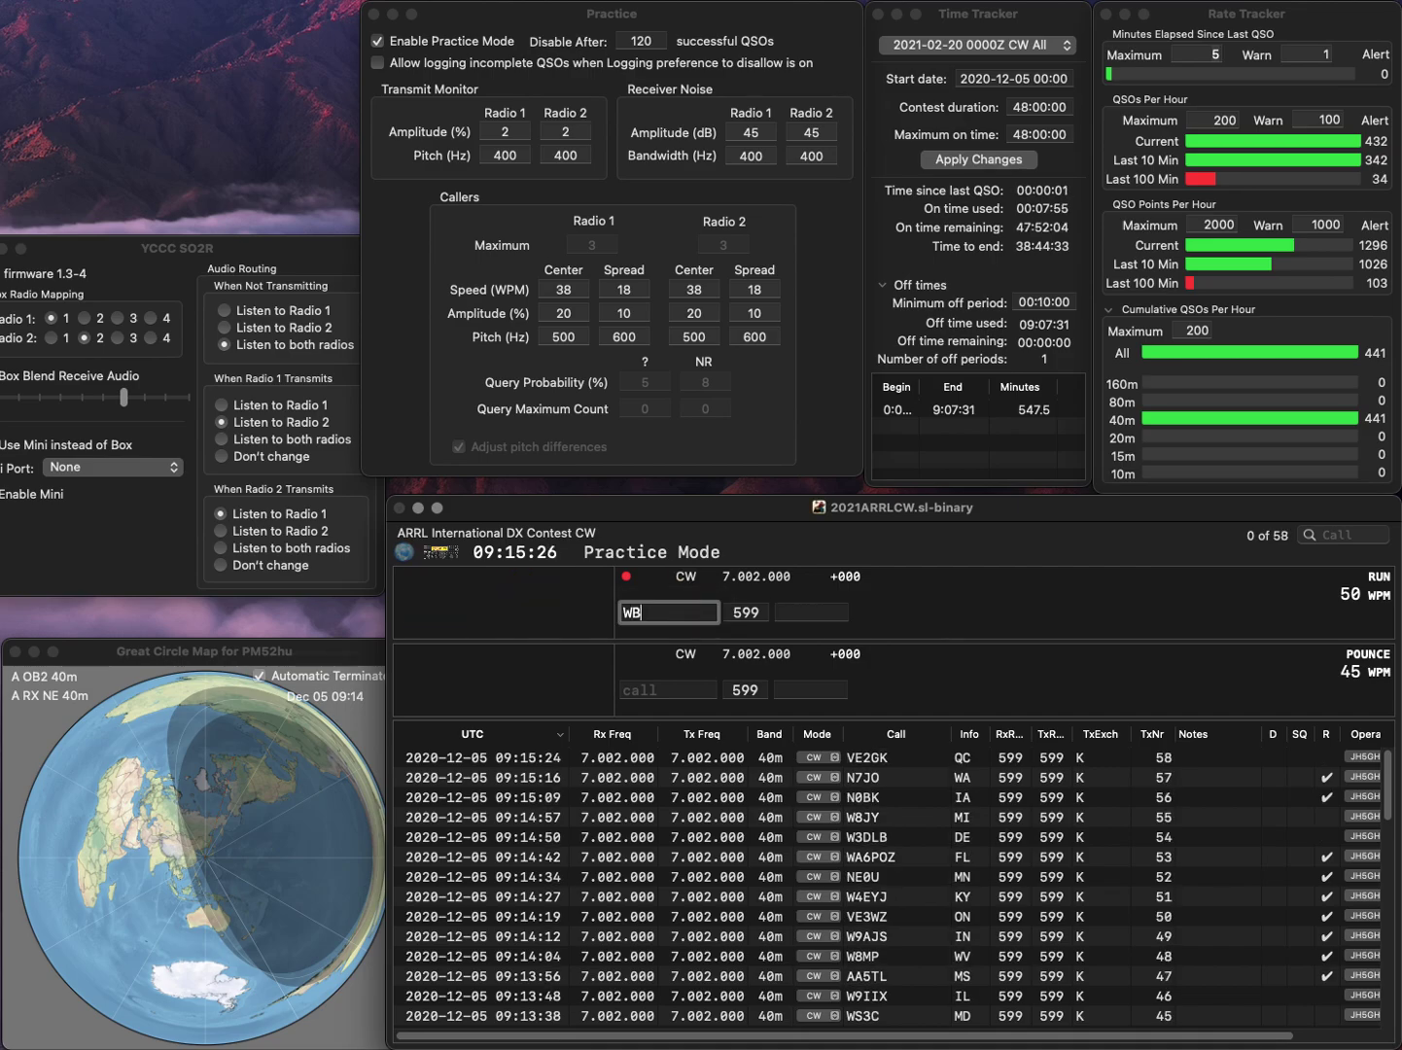
type("4HXE")
key("Return")
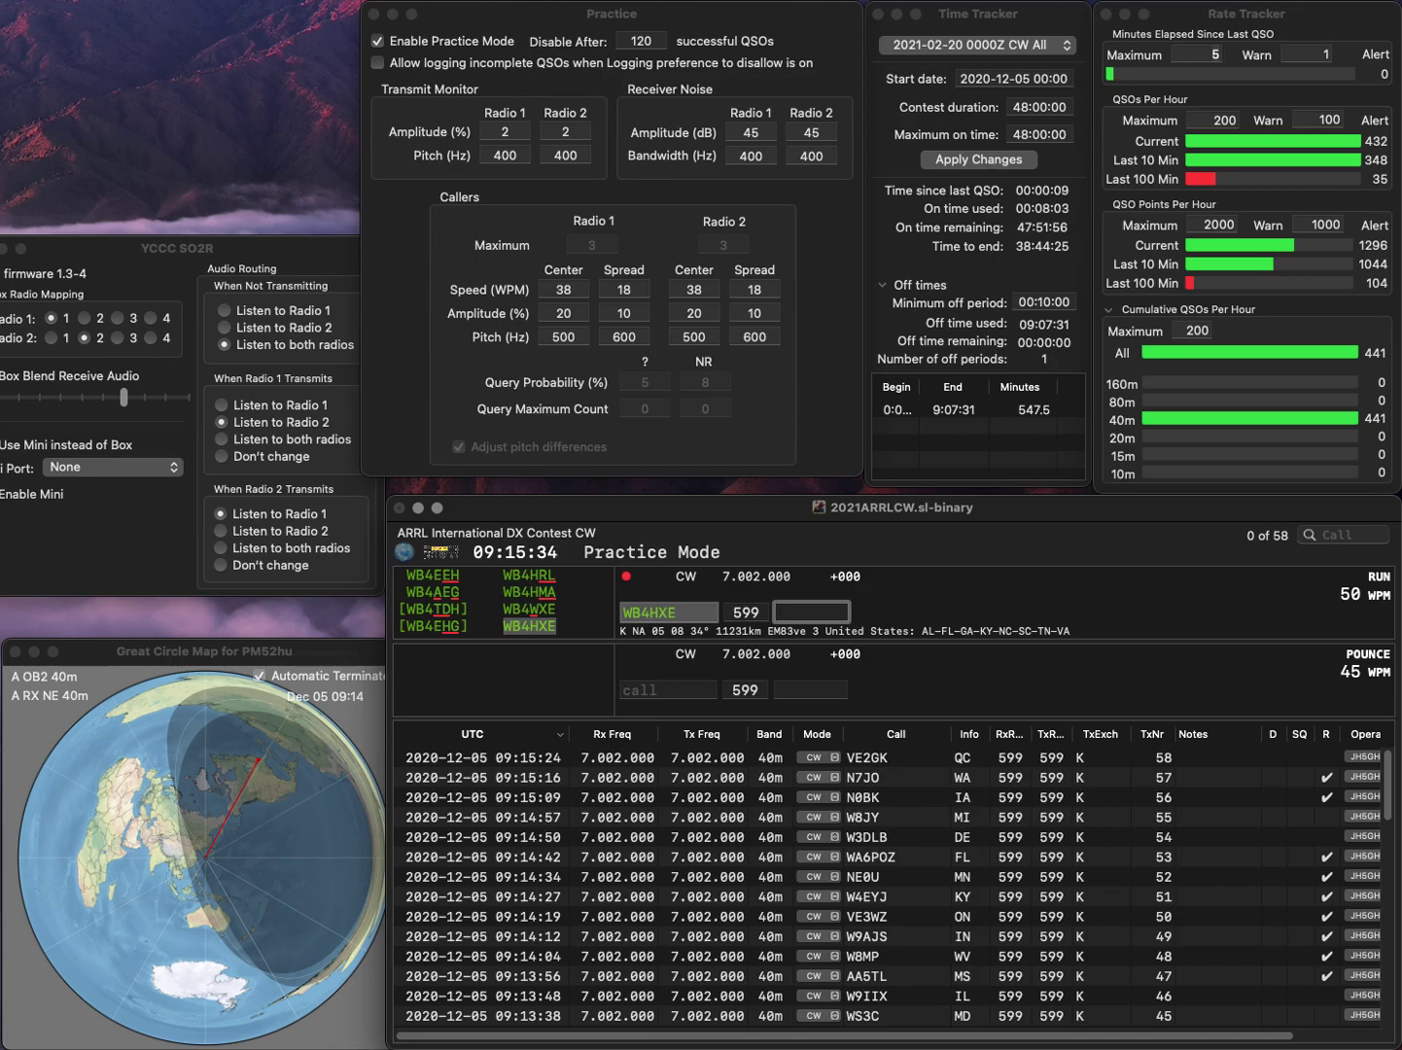
key("Return")
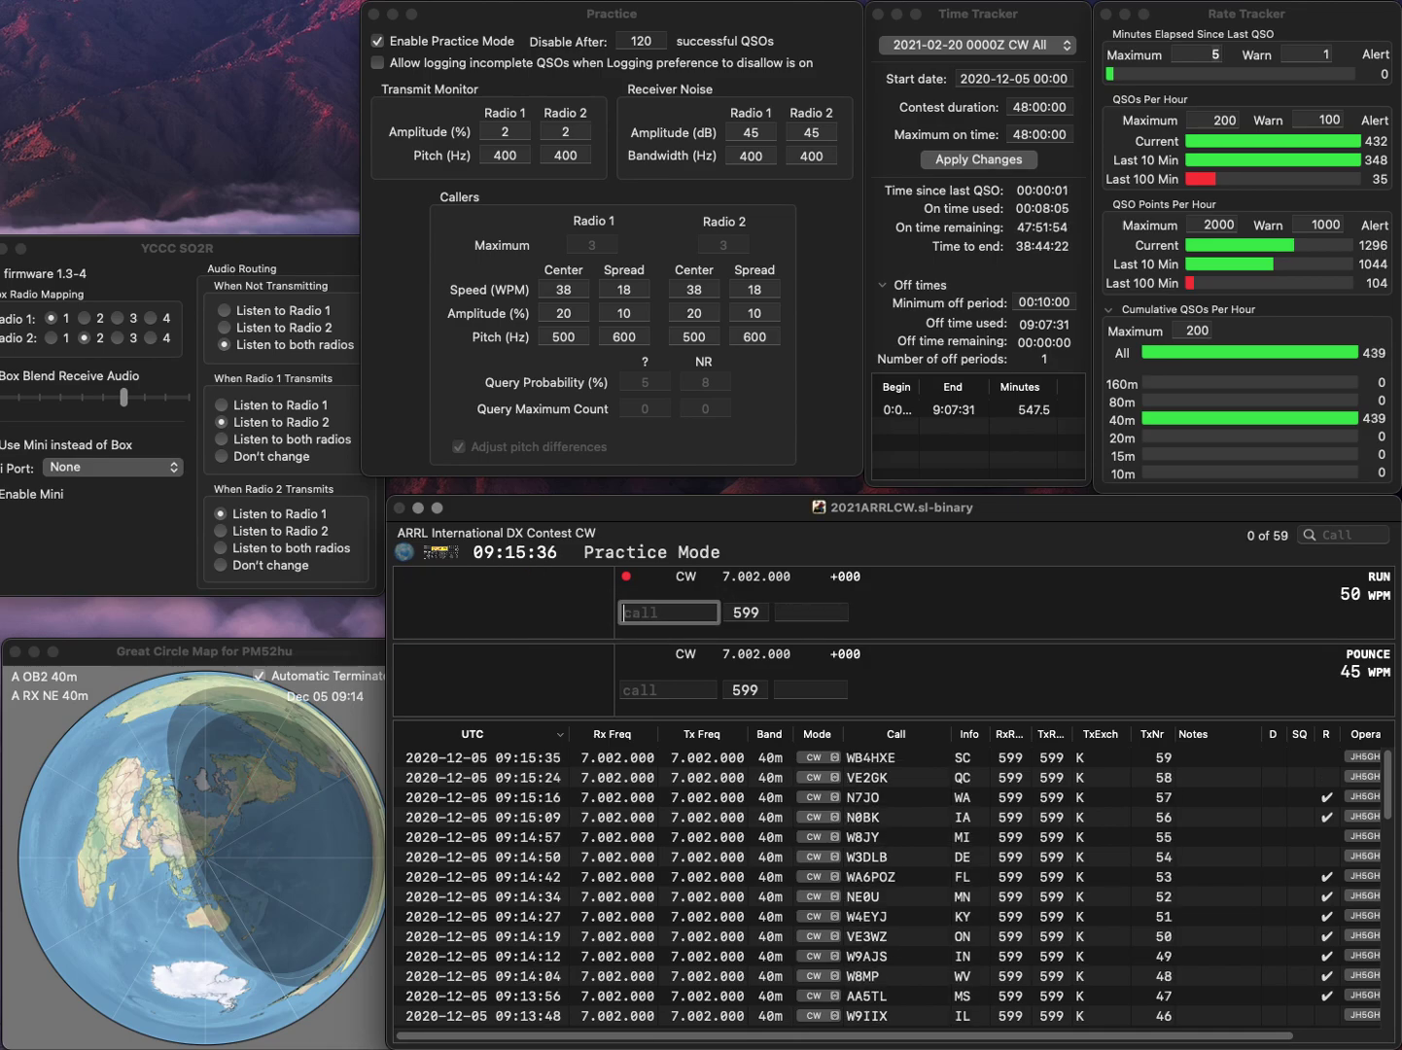
type("K")
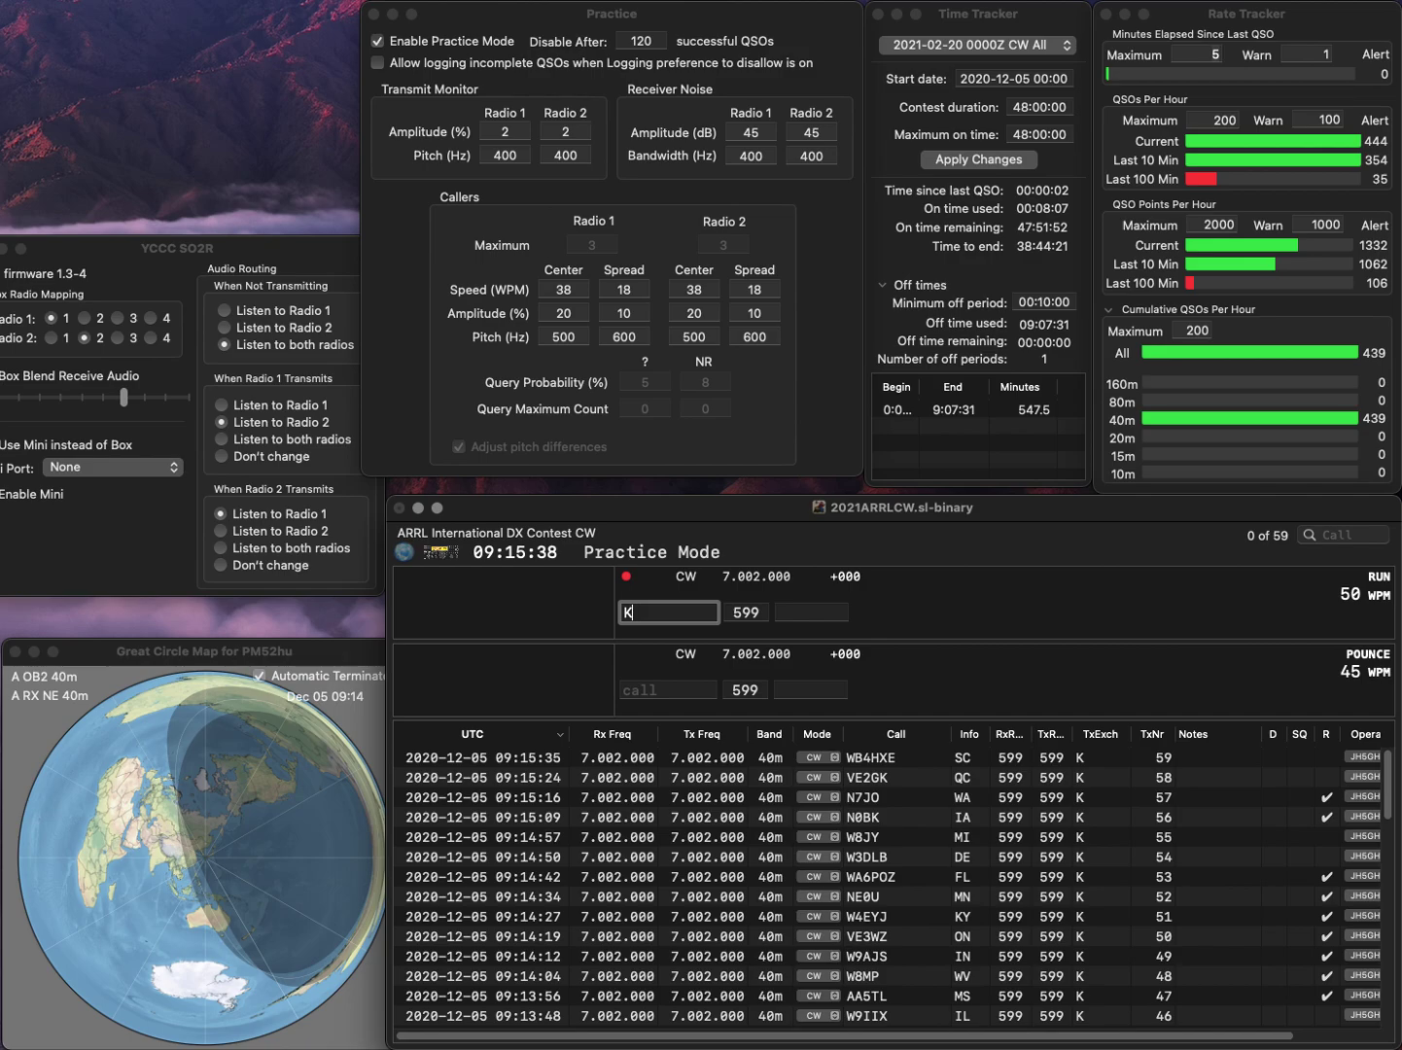
type("B3")
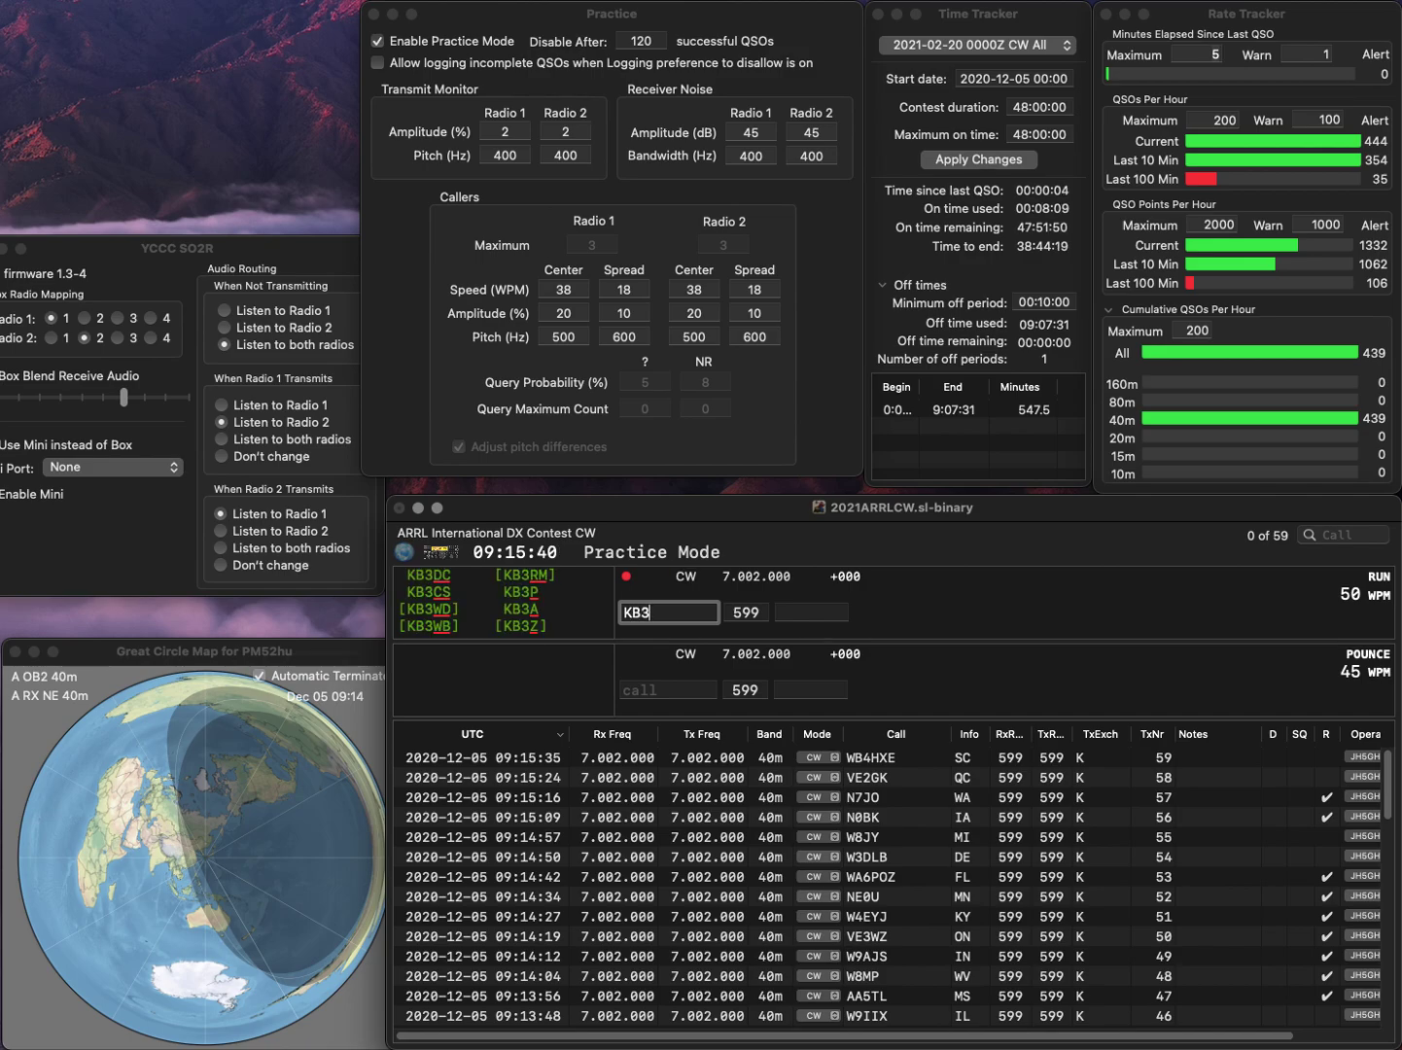
key("BackSpace")
type("4U")
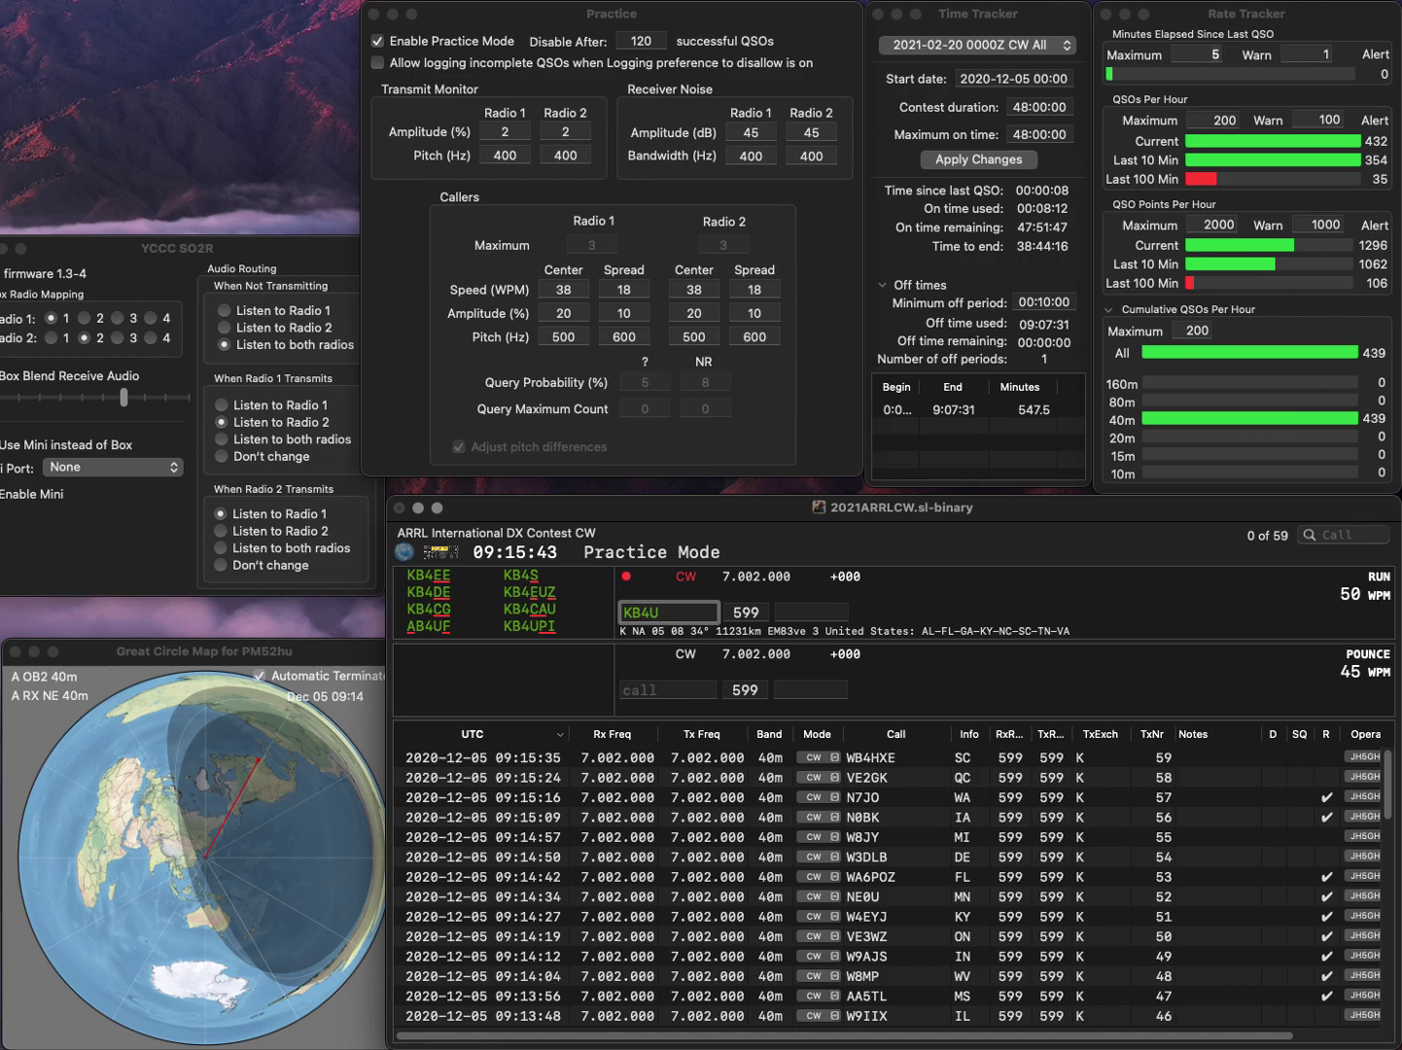
key("BackSpace")
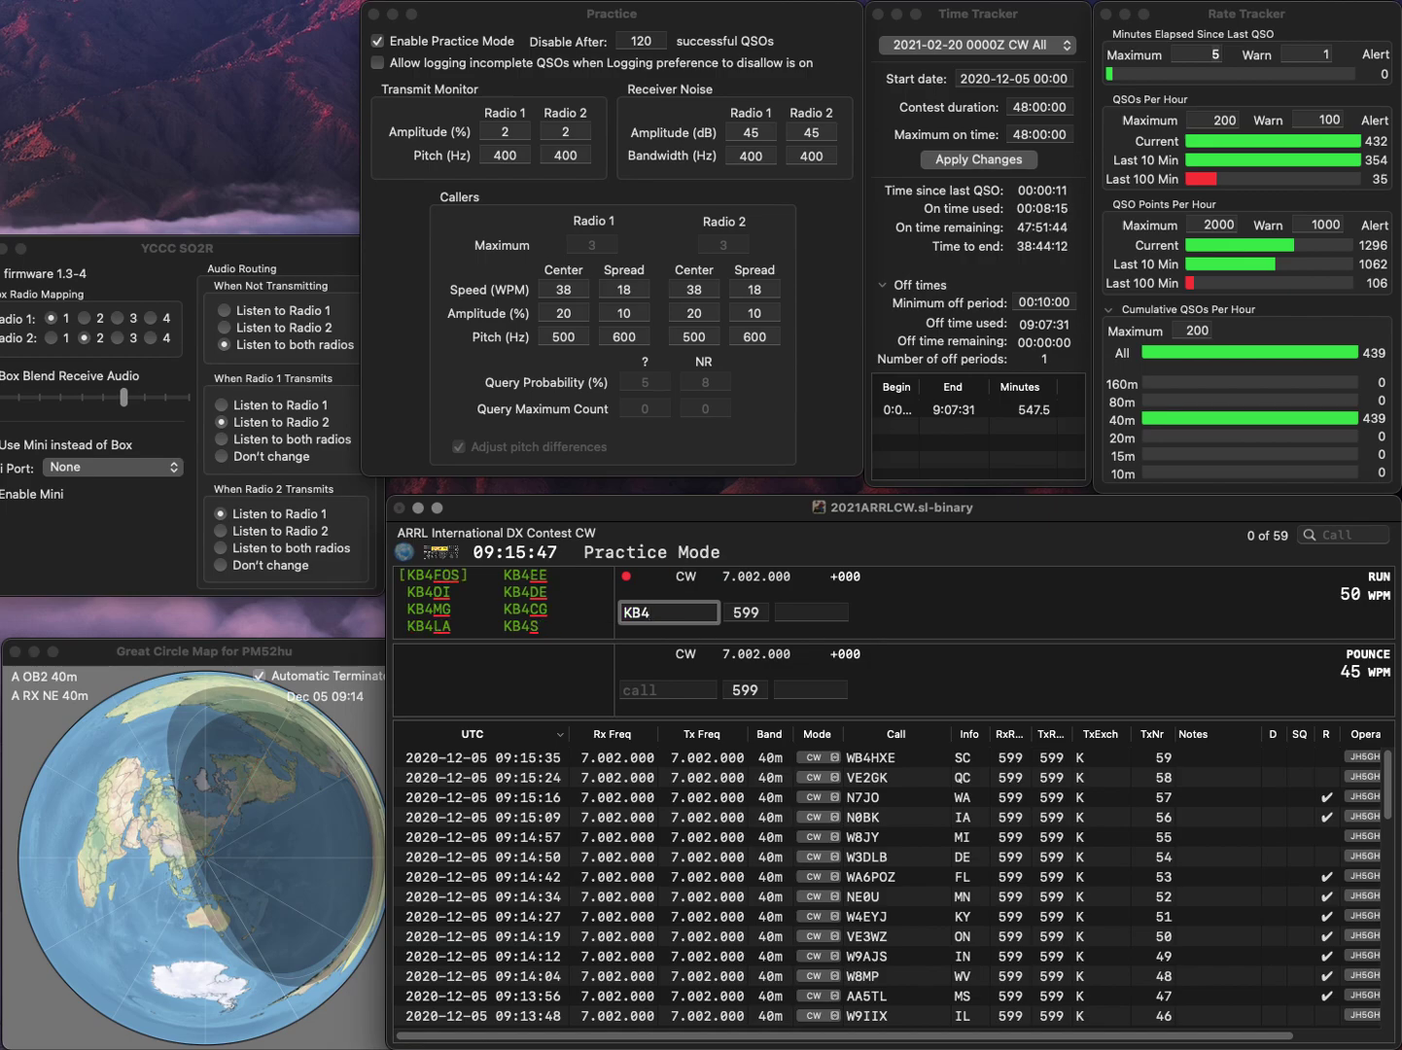
type("EUZ")
key("Return")
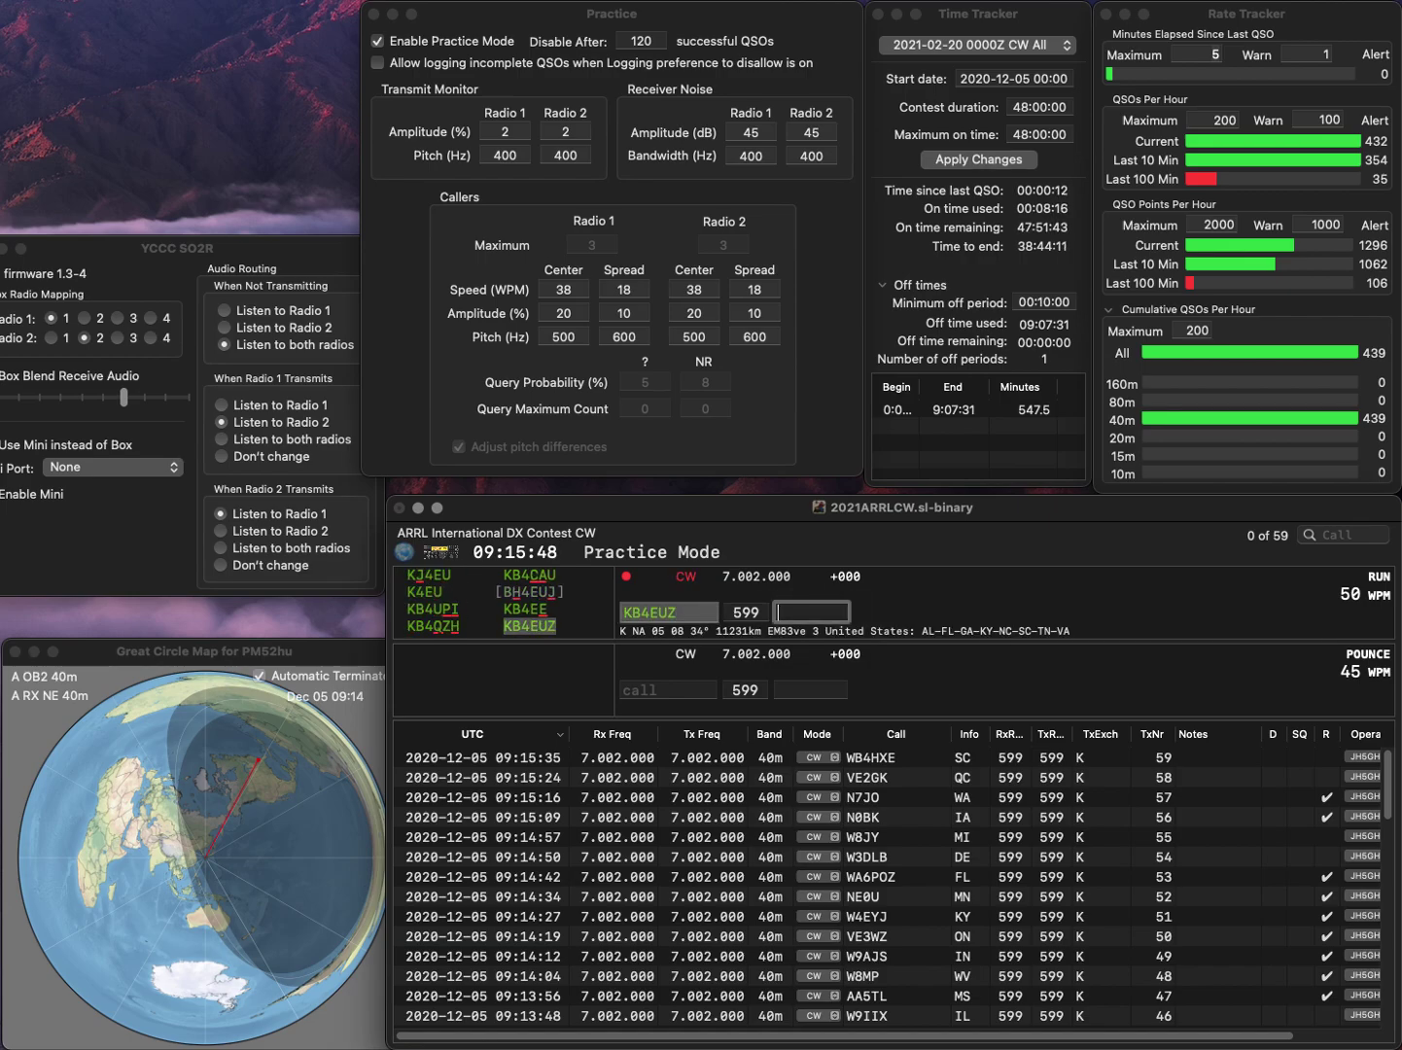
type("J")
key("BackSpace")
type("NY")
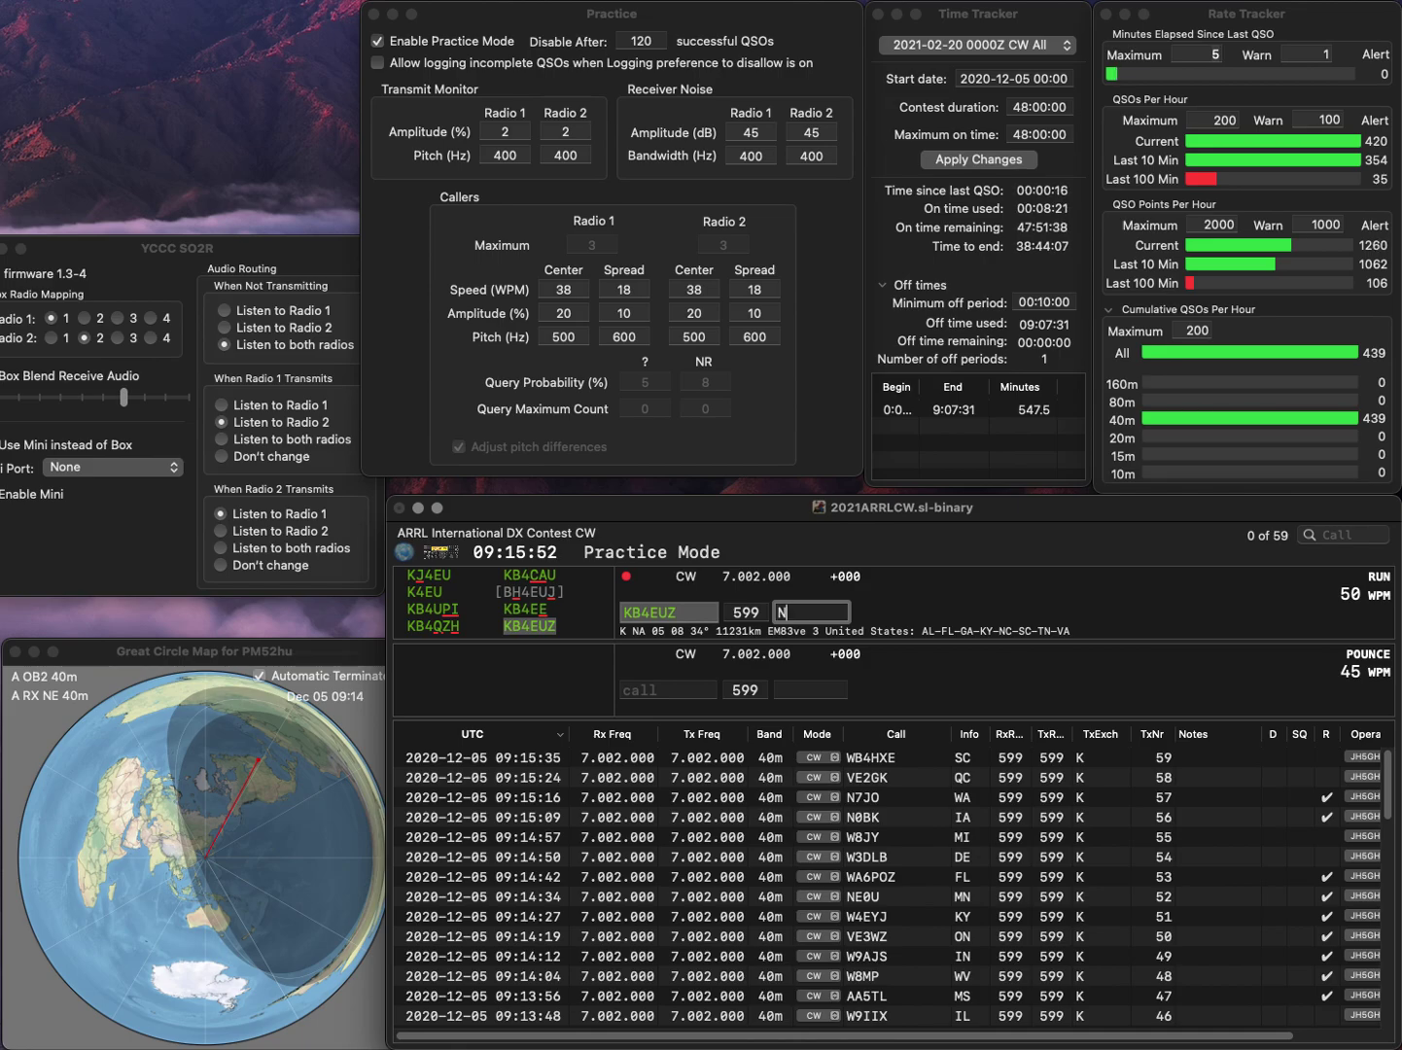
key("Return")
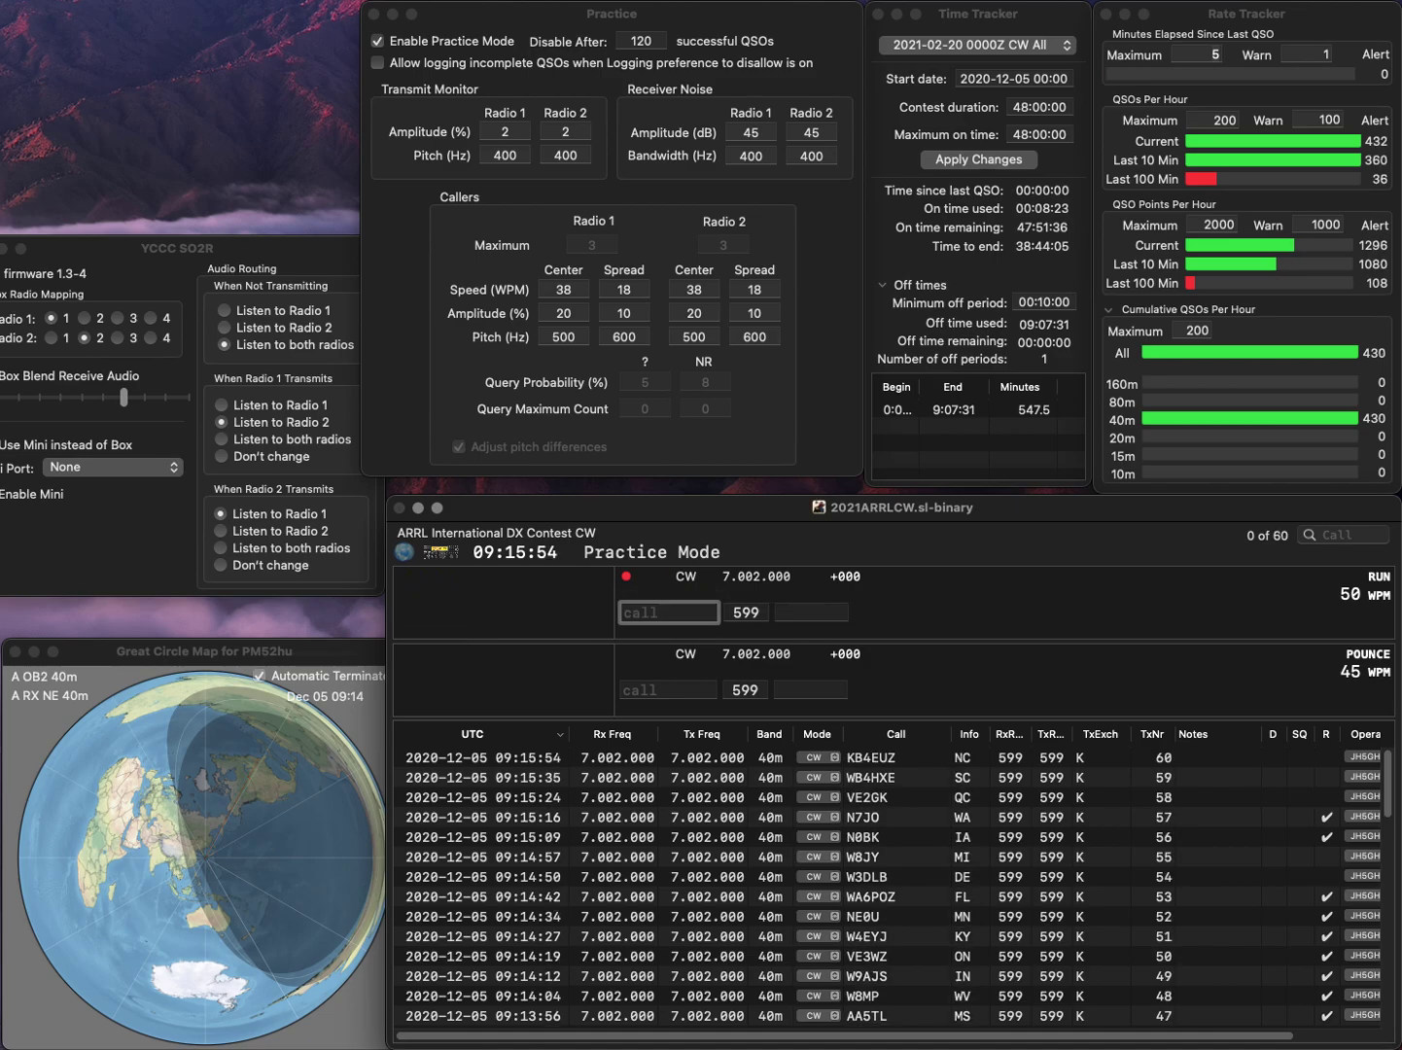
type("K8LBQ")
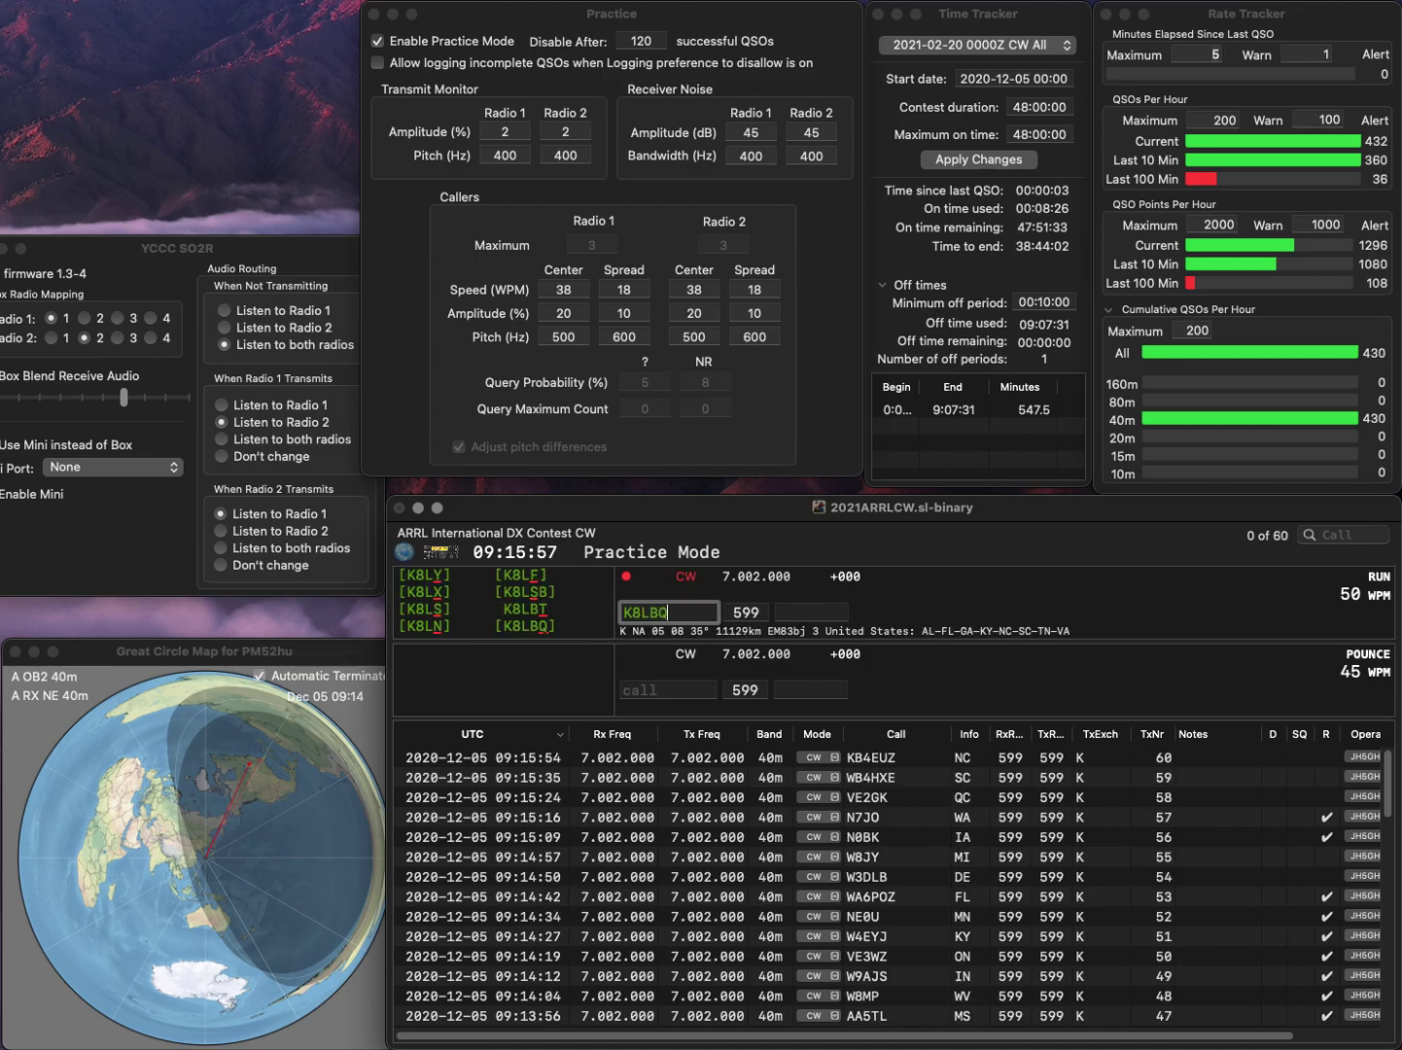
key("space")
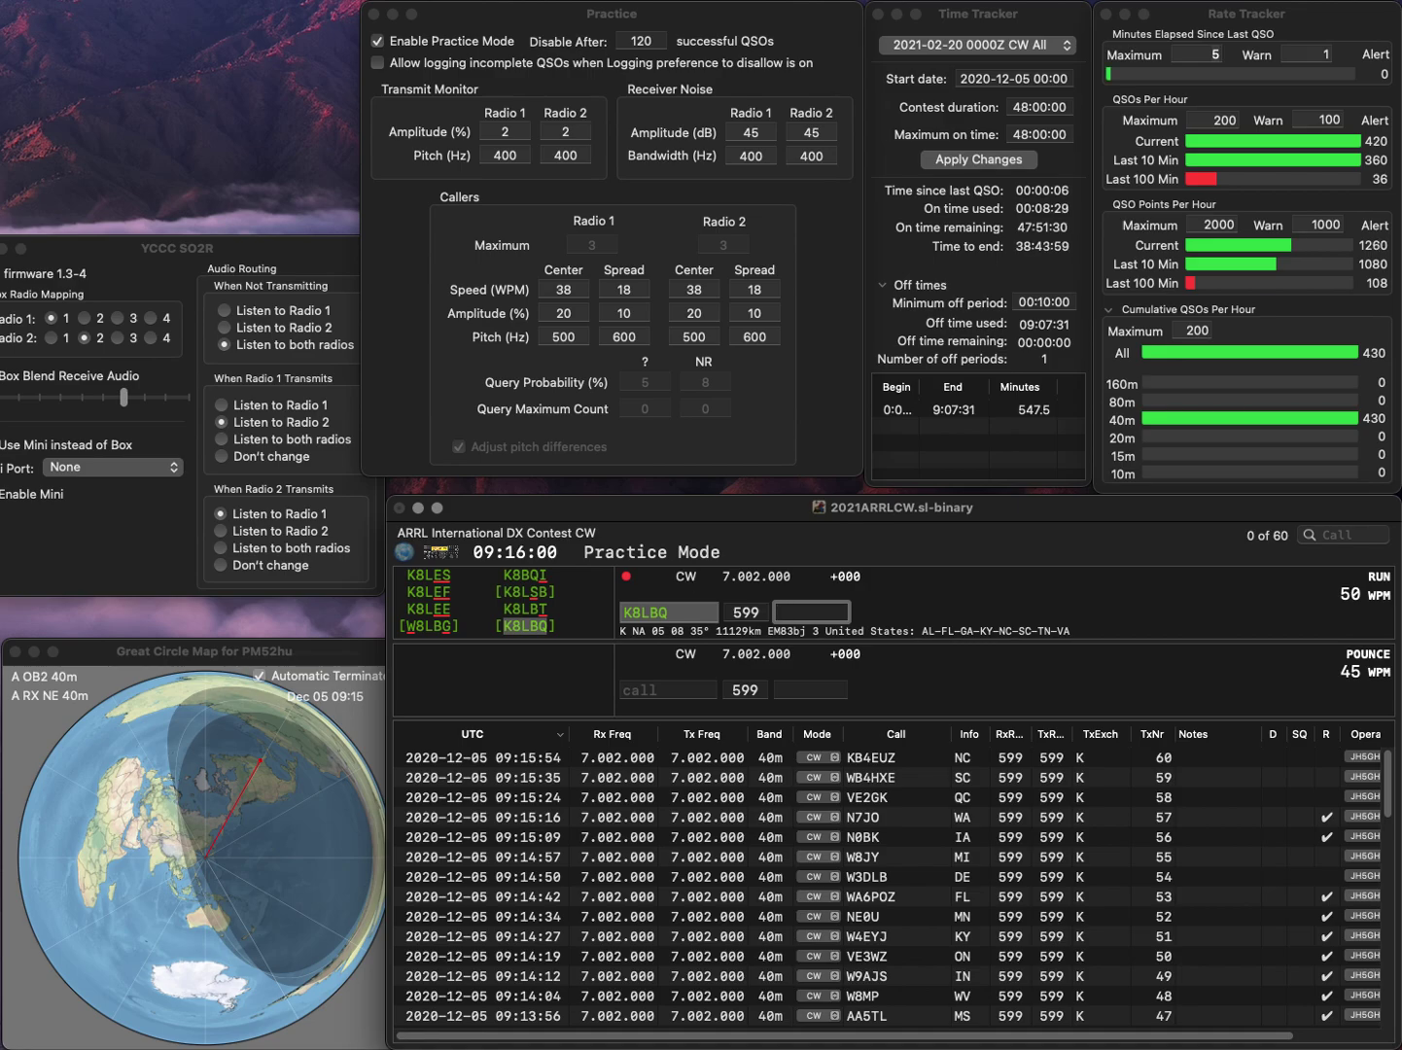
key("Return")
type("KG0KP")
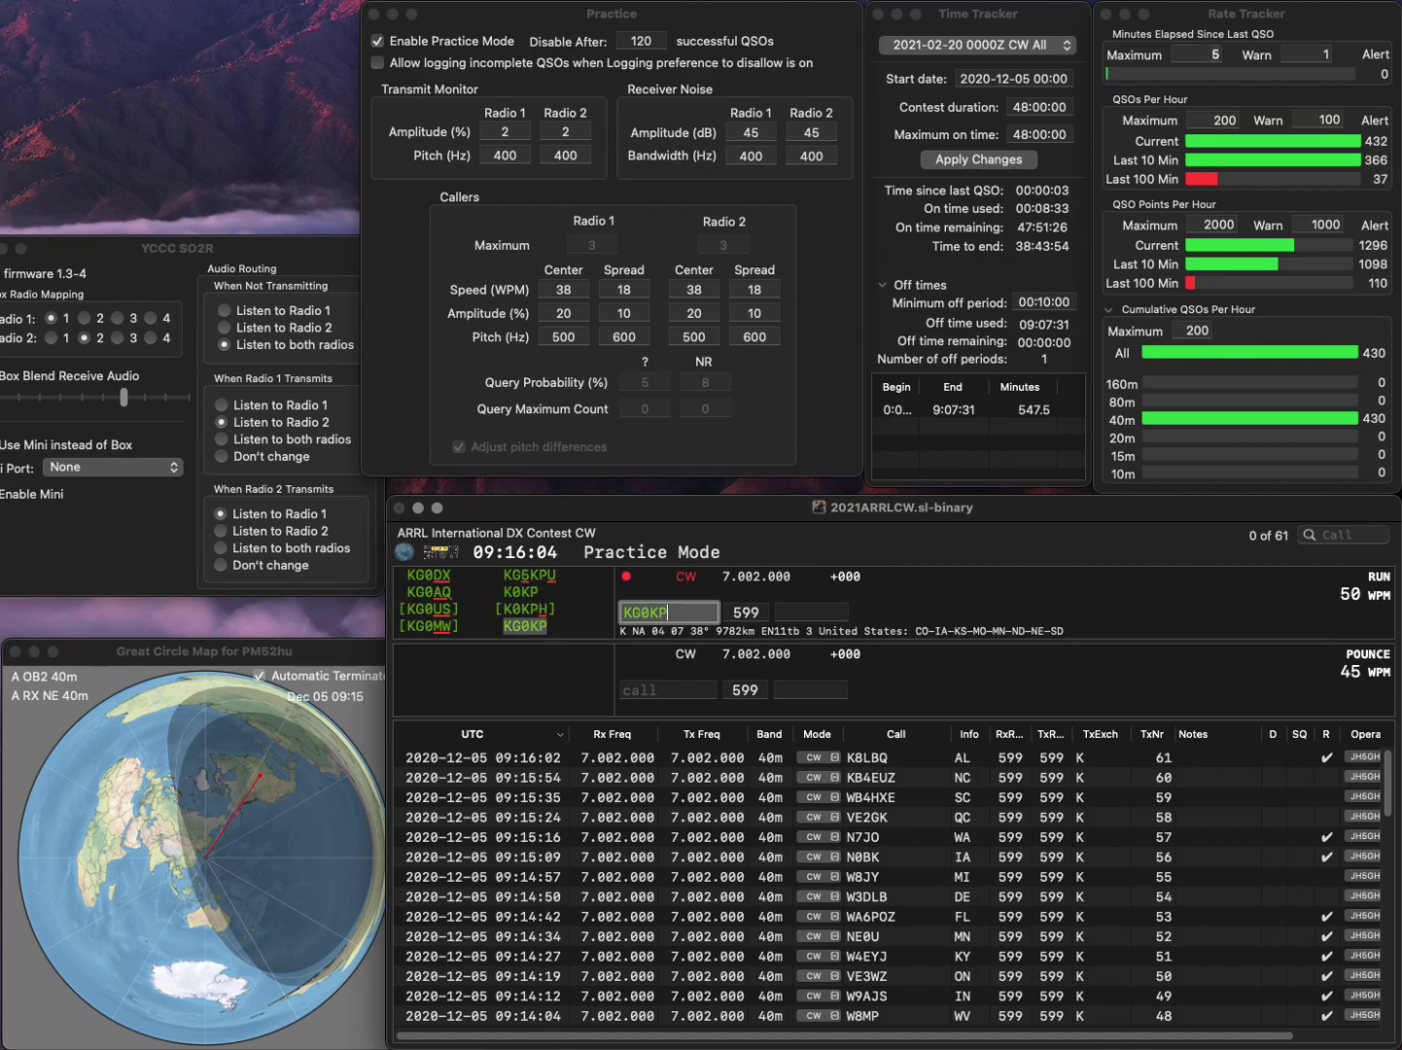
key("Return")
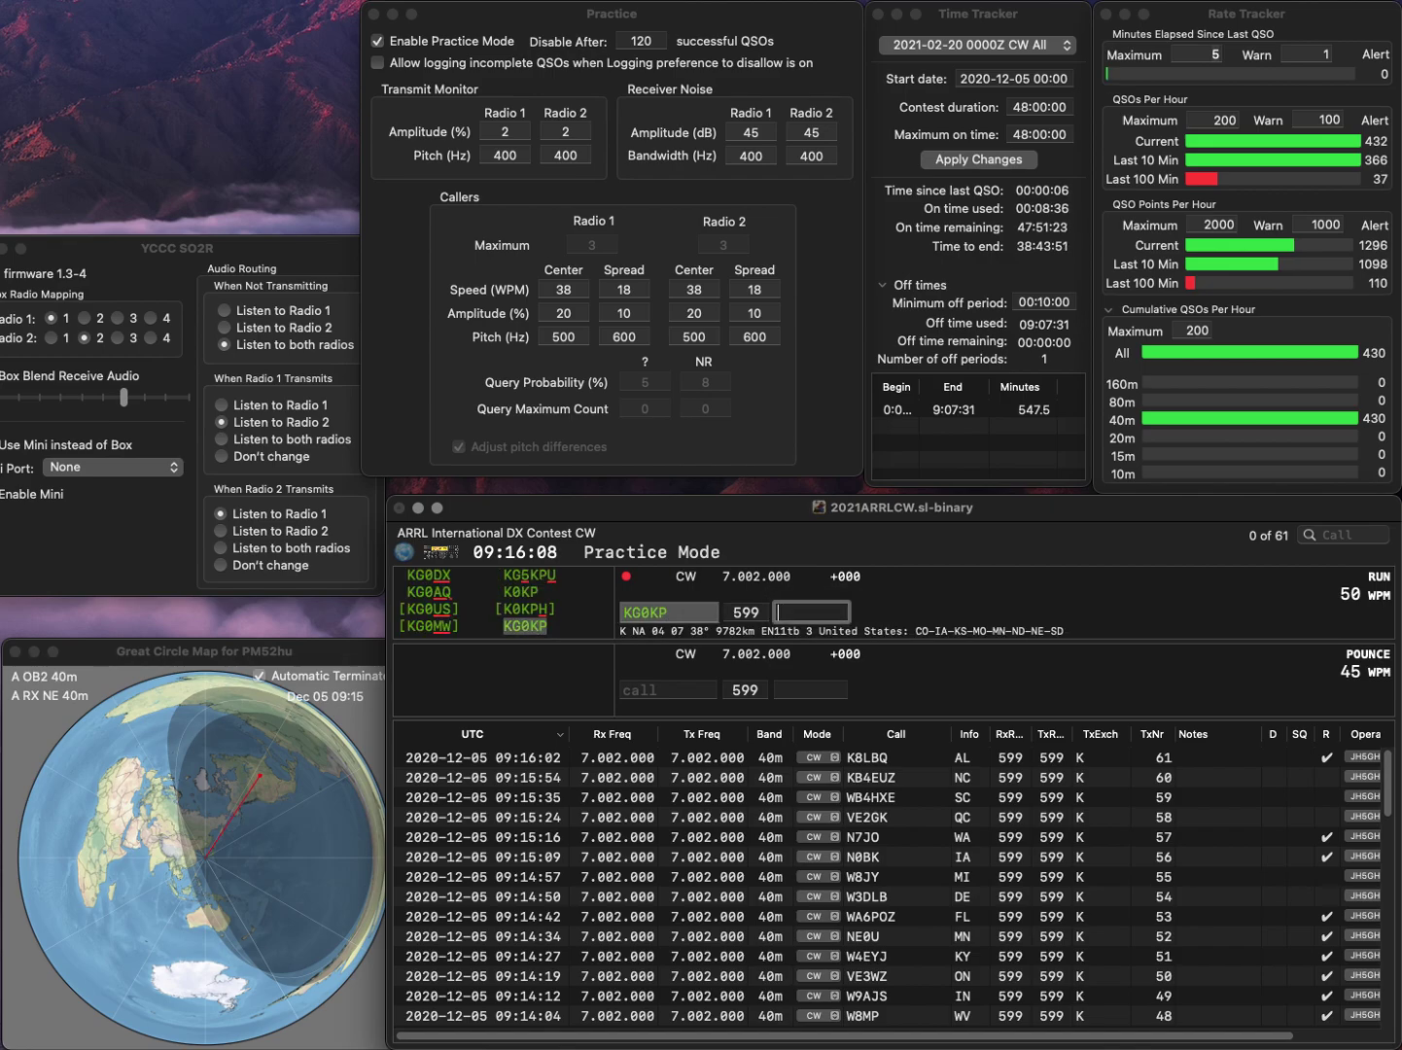
key("Return")
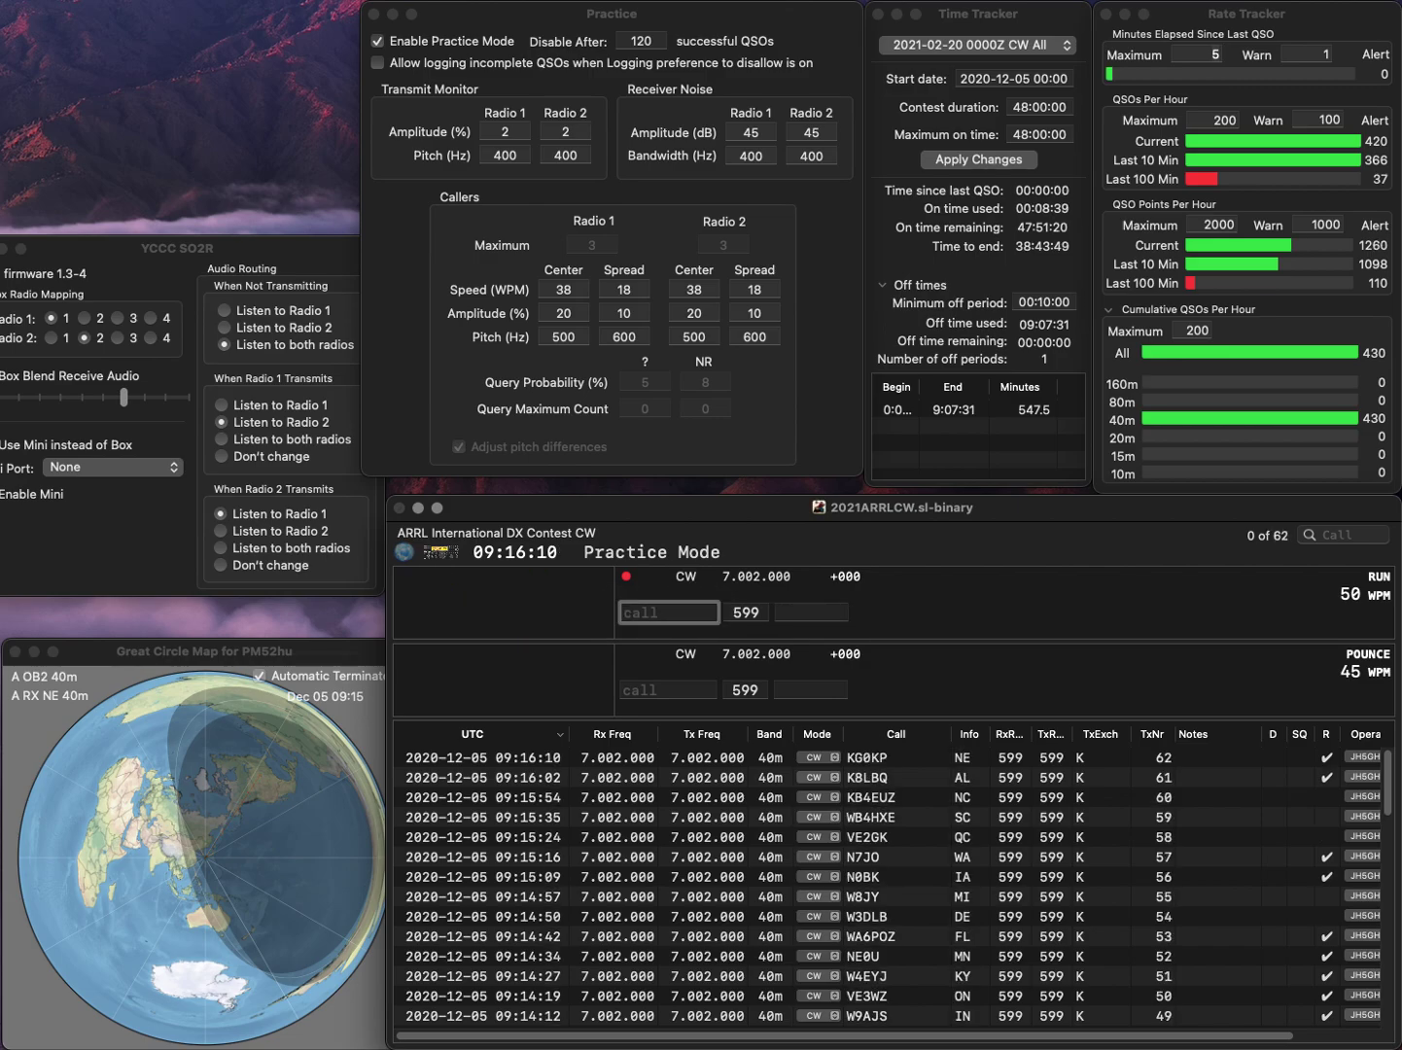
Work the caller WA7NWL on the run radio and log the contact with received exchange WA
type("WA7NWL")
key("Return")
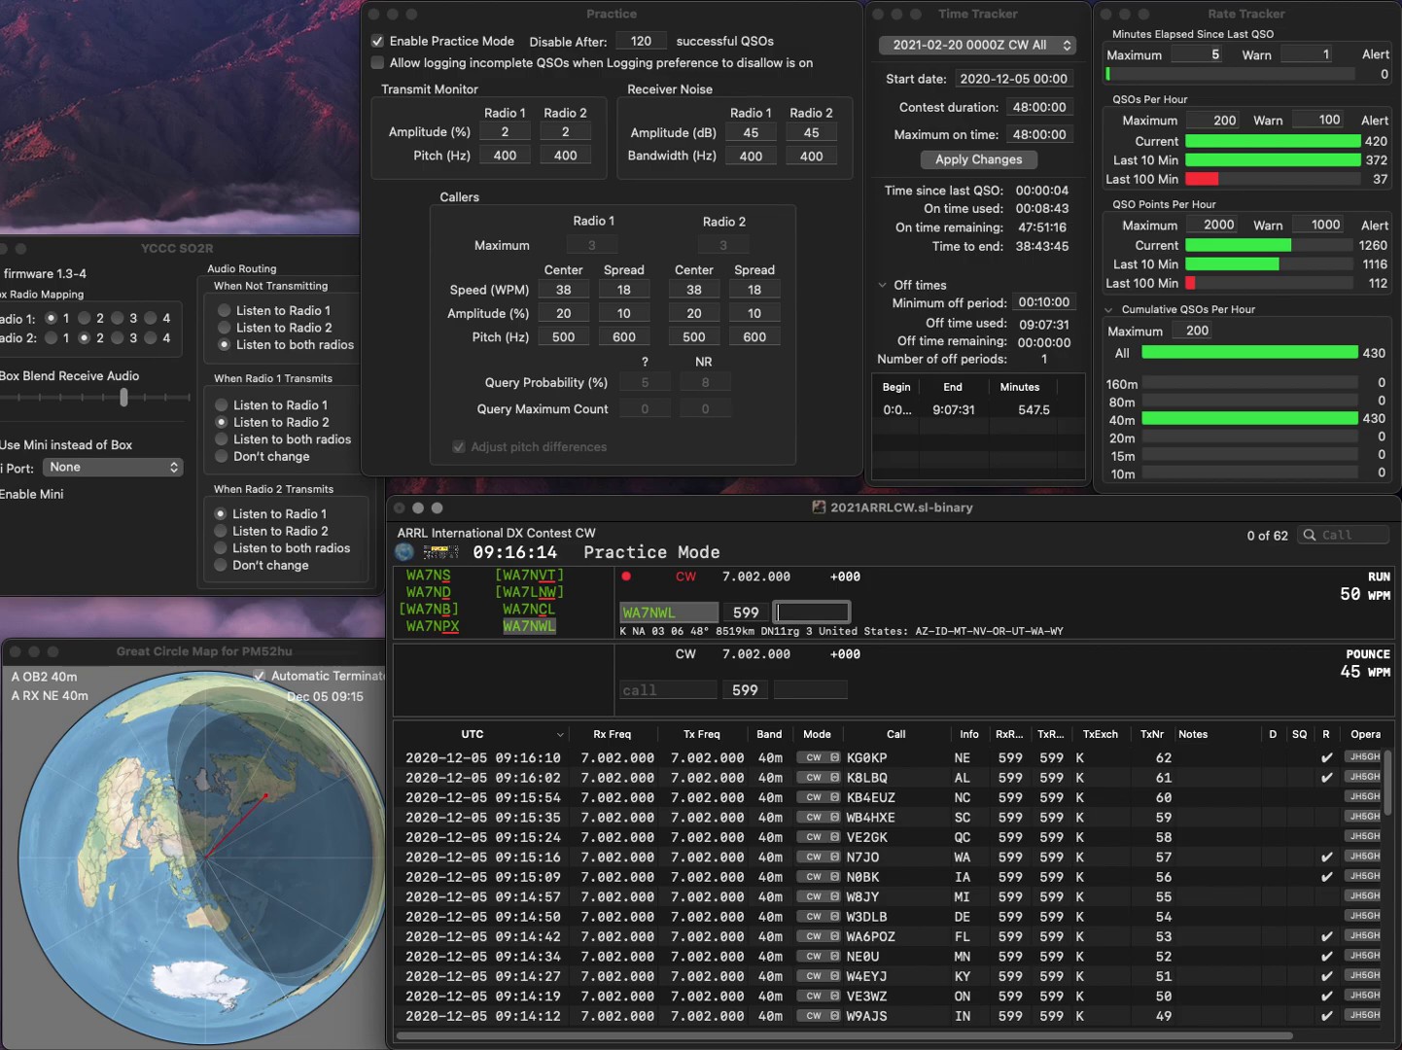
type("WA")
key("Return")
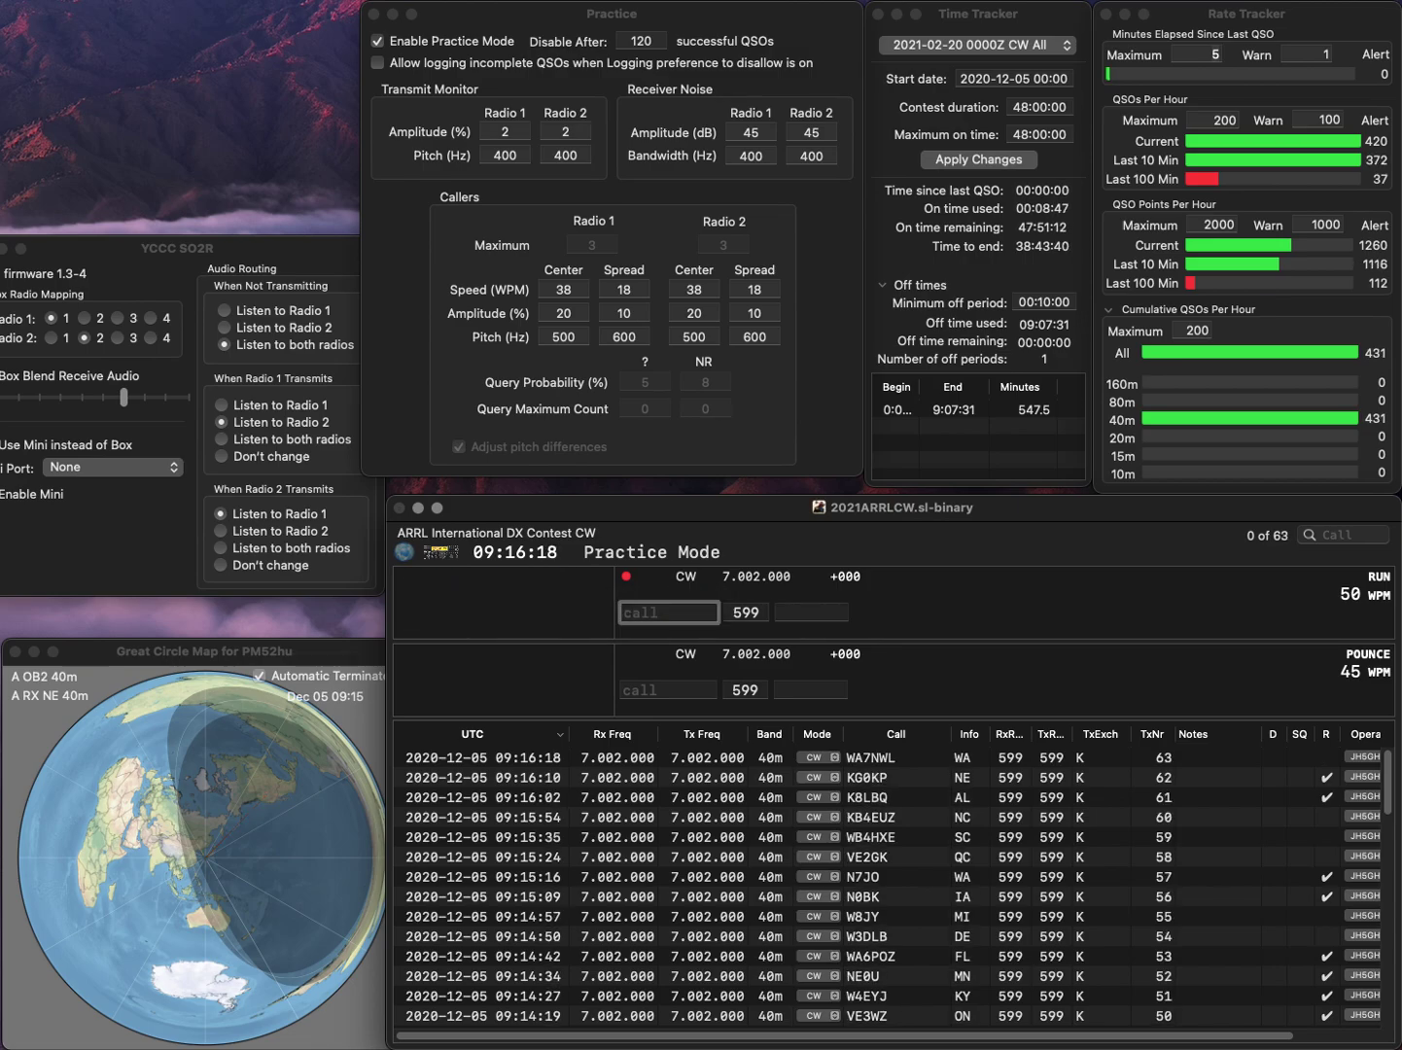
type("W7JIF")
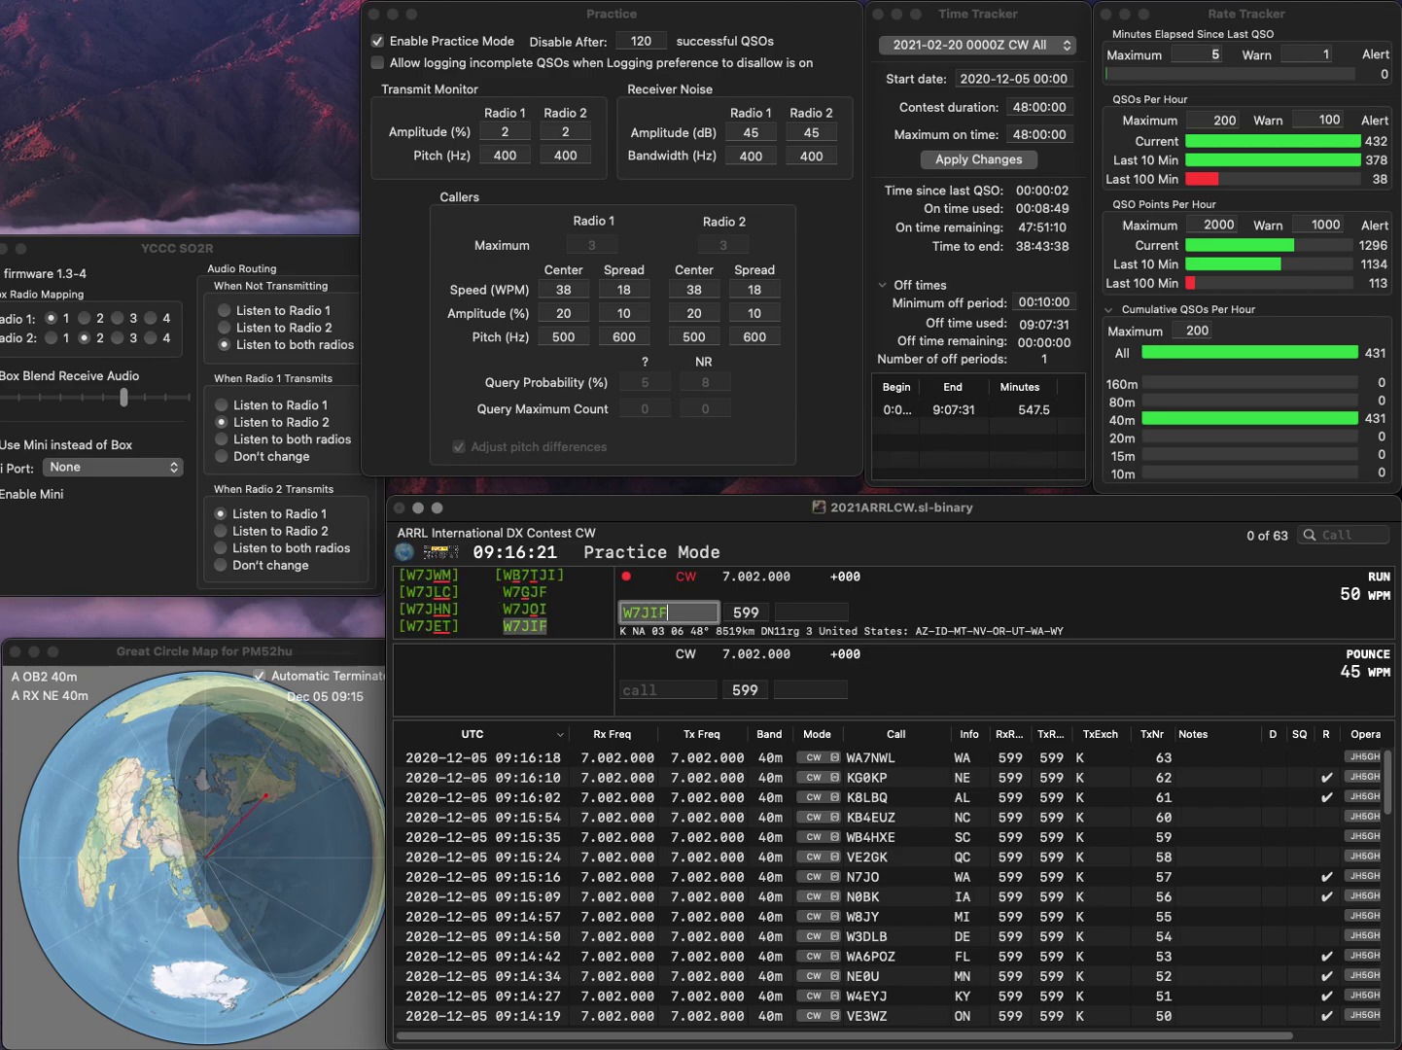
key("Return")
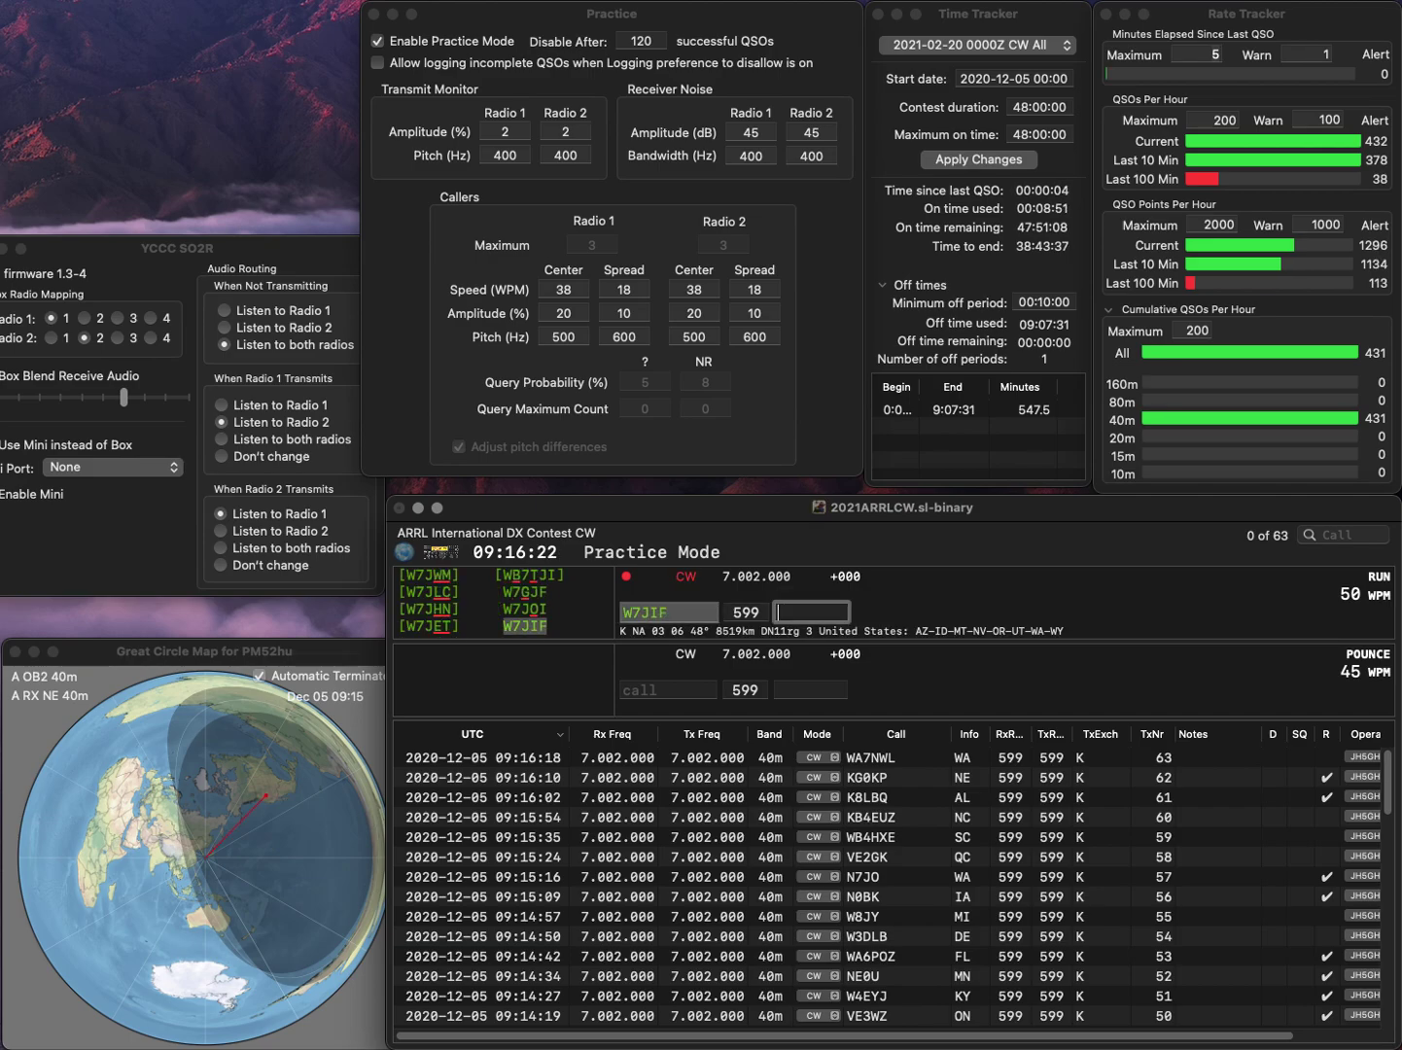
type("WA")
key("Return")
type("K7FO")
key("space")
type("OR")
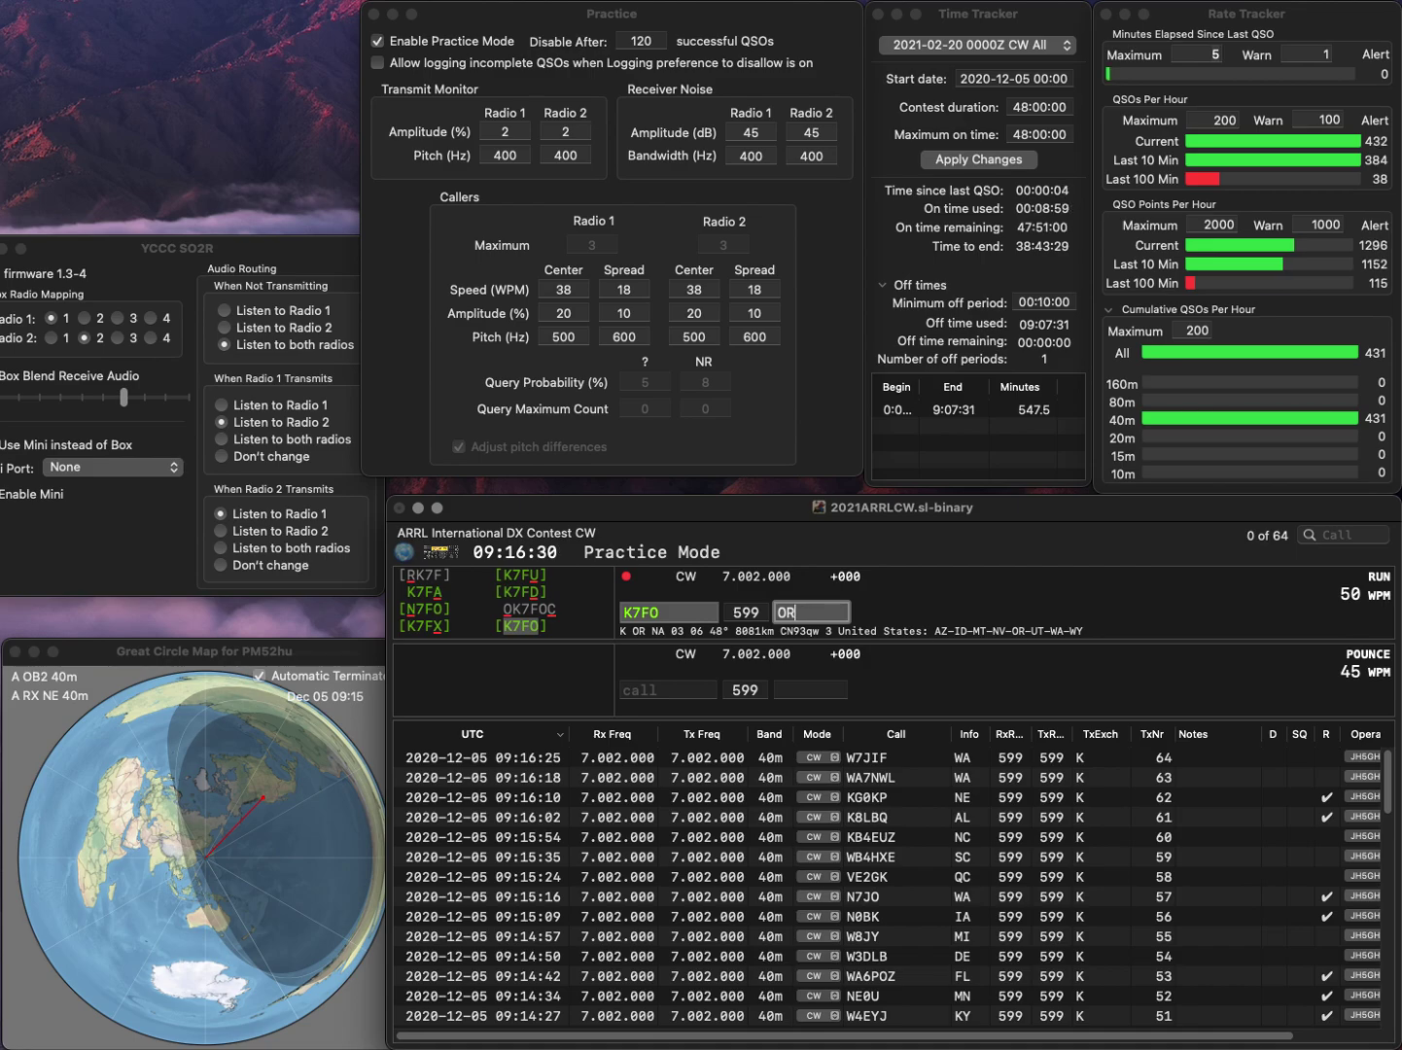
key("Return")
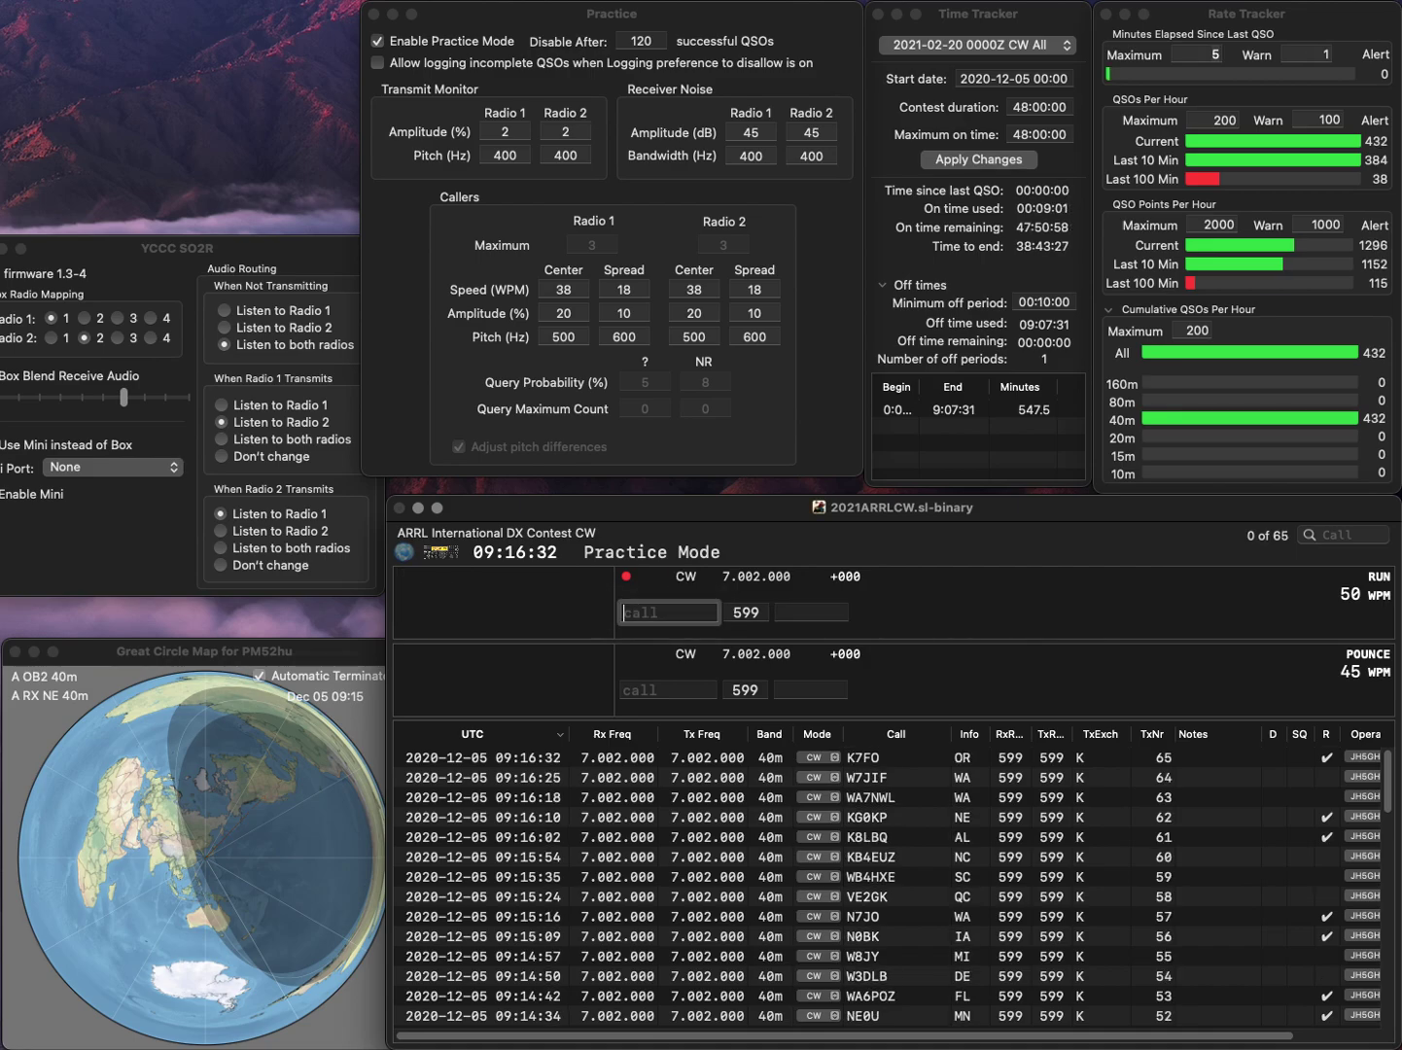
Work the caller W3HZU on the run radio and log the contact with received exchange DE
type("W3")
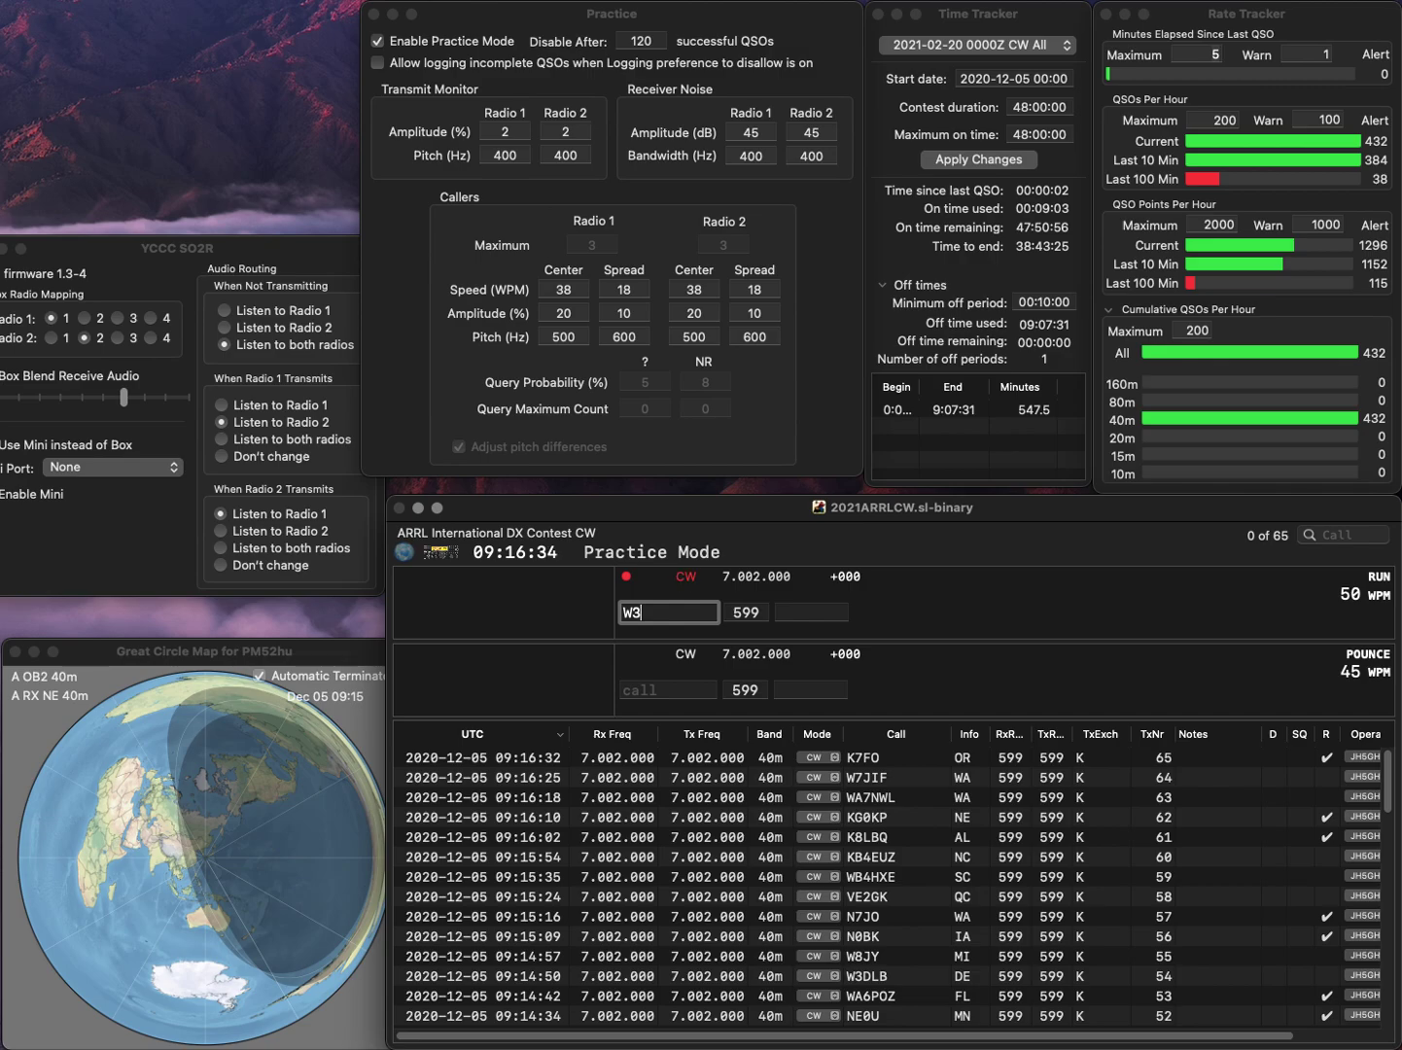
type("HZU")
key("Tab")
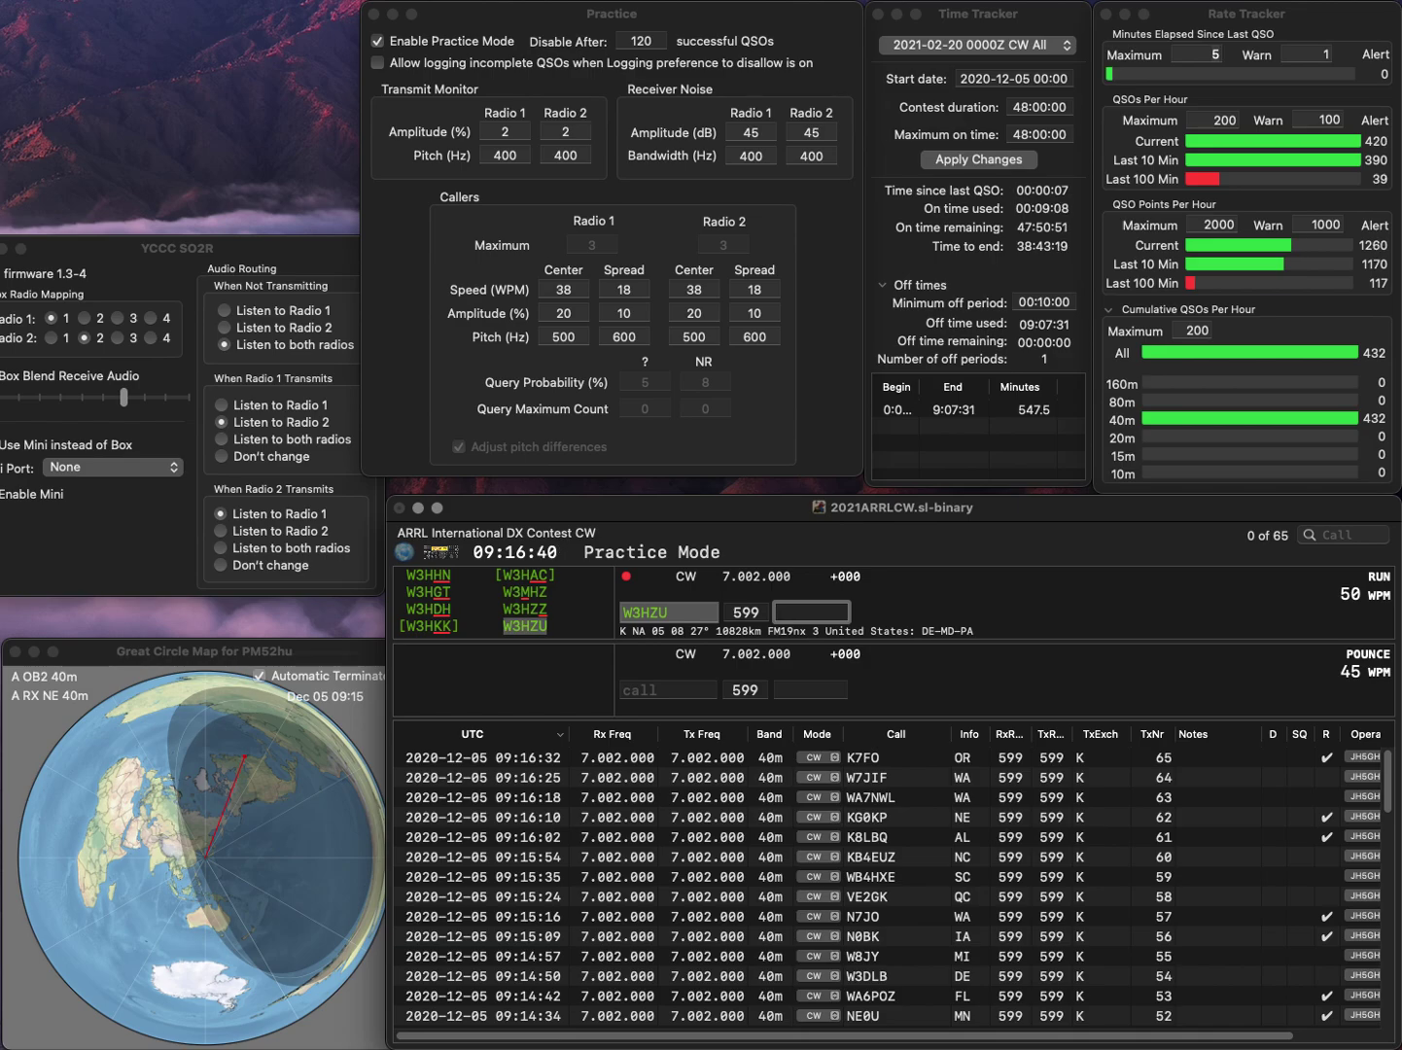
key("Return")
type("KB7RF")
key("Return")
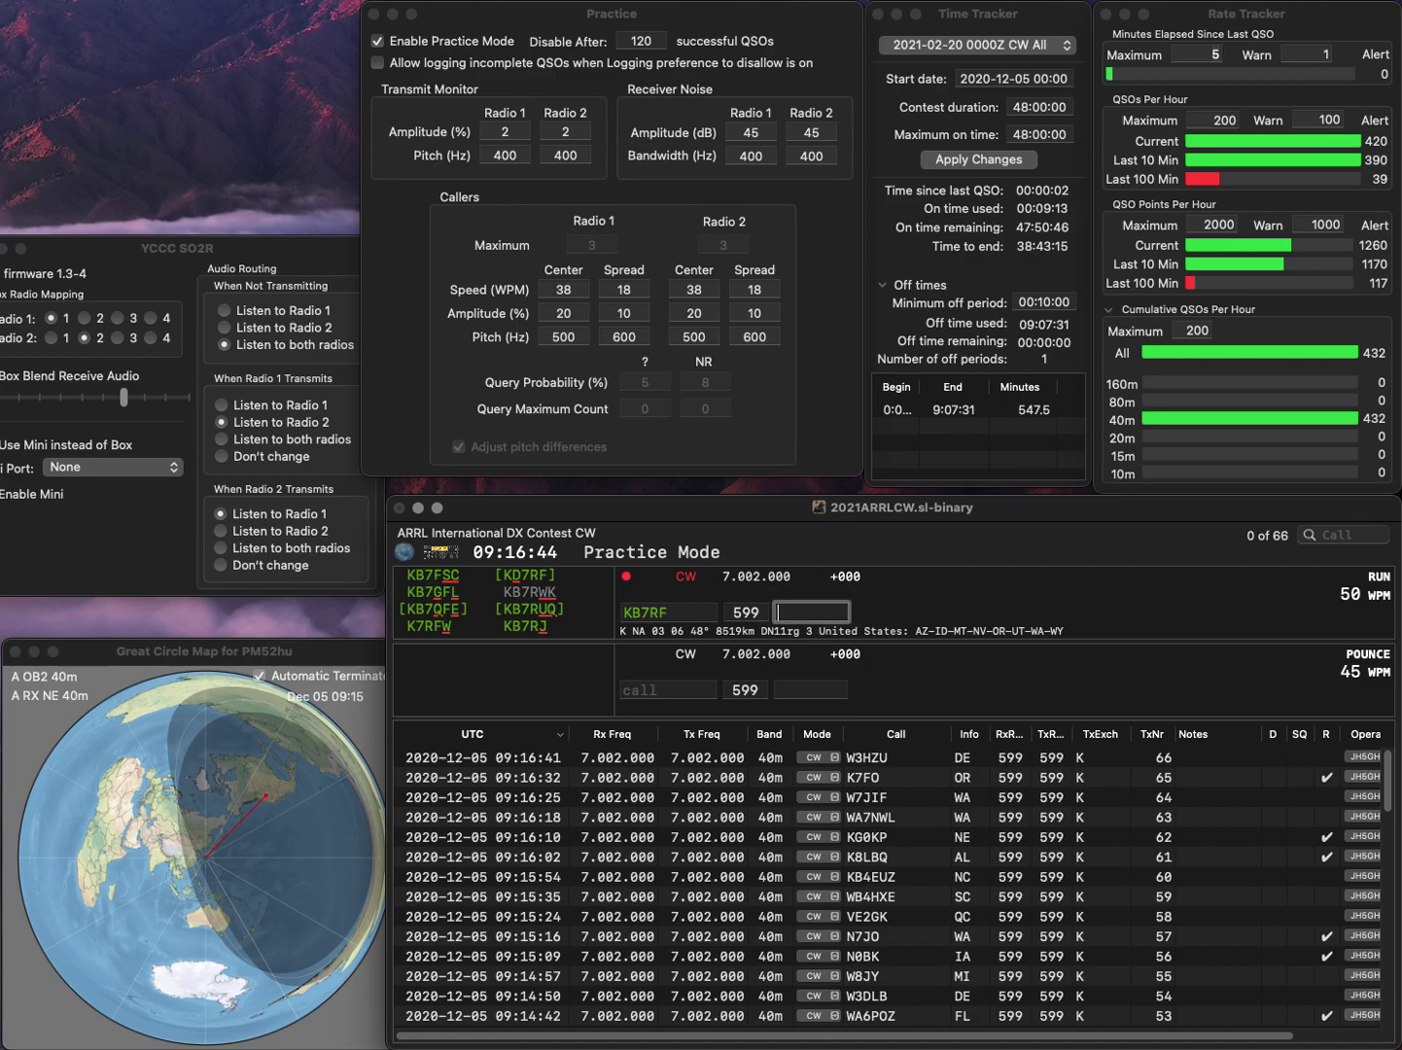
left_click(648, 611)
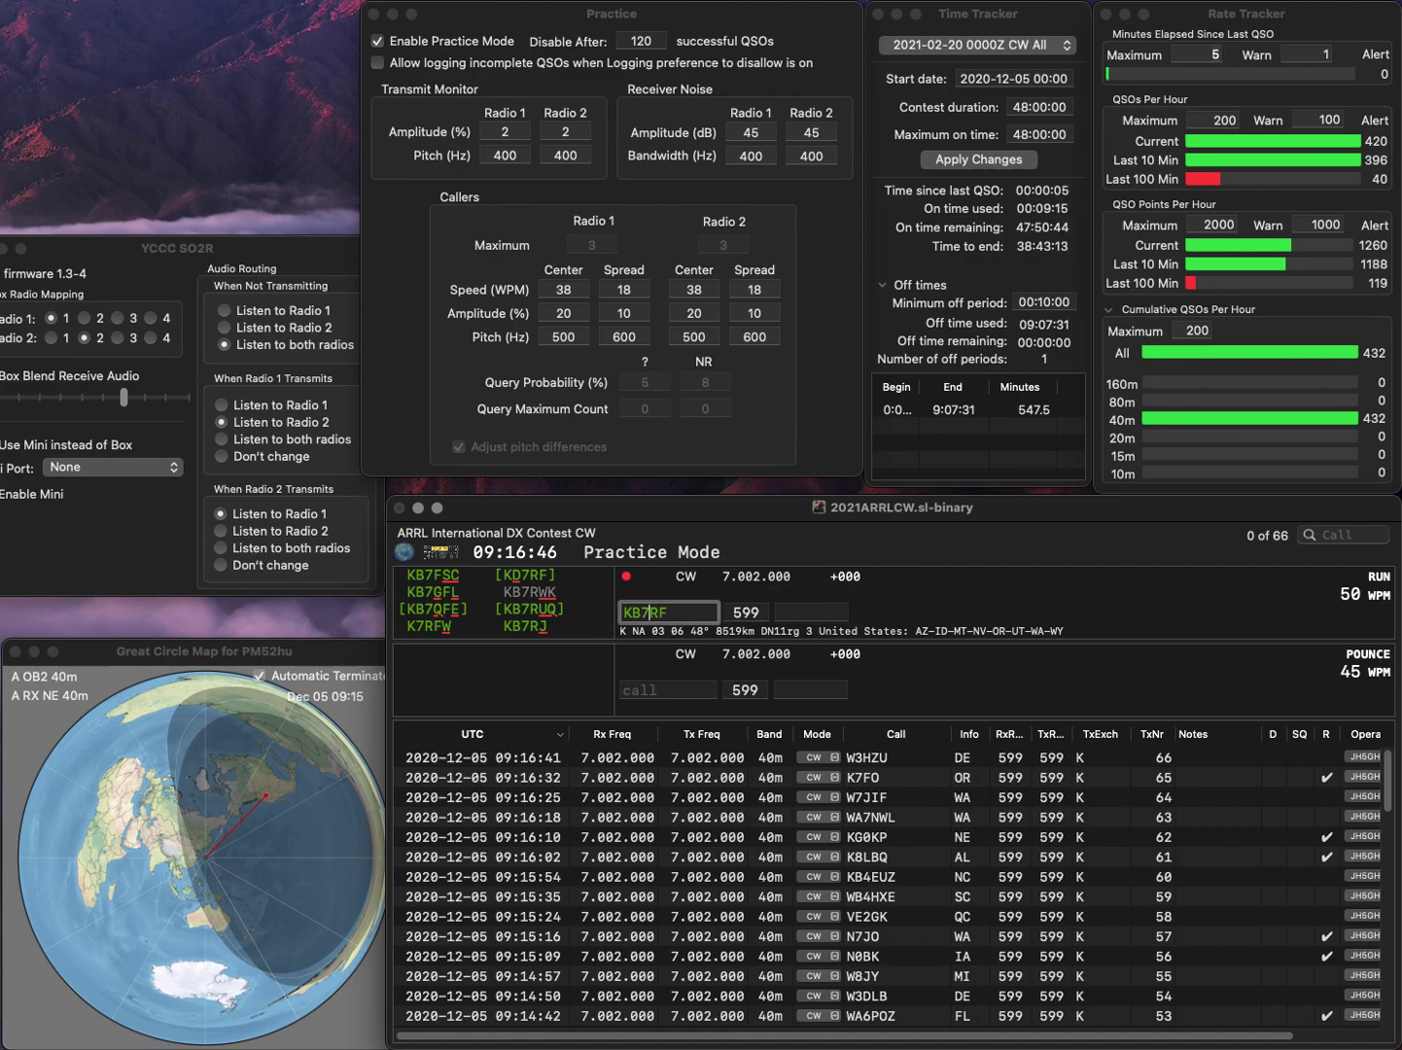
key("BackSpace")
key("BackSpace")
type("D7")
key("Return")
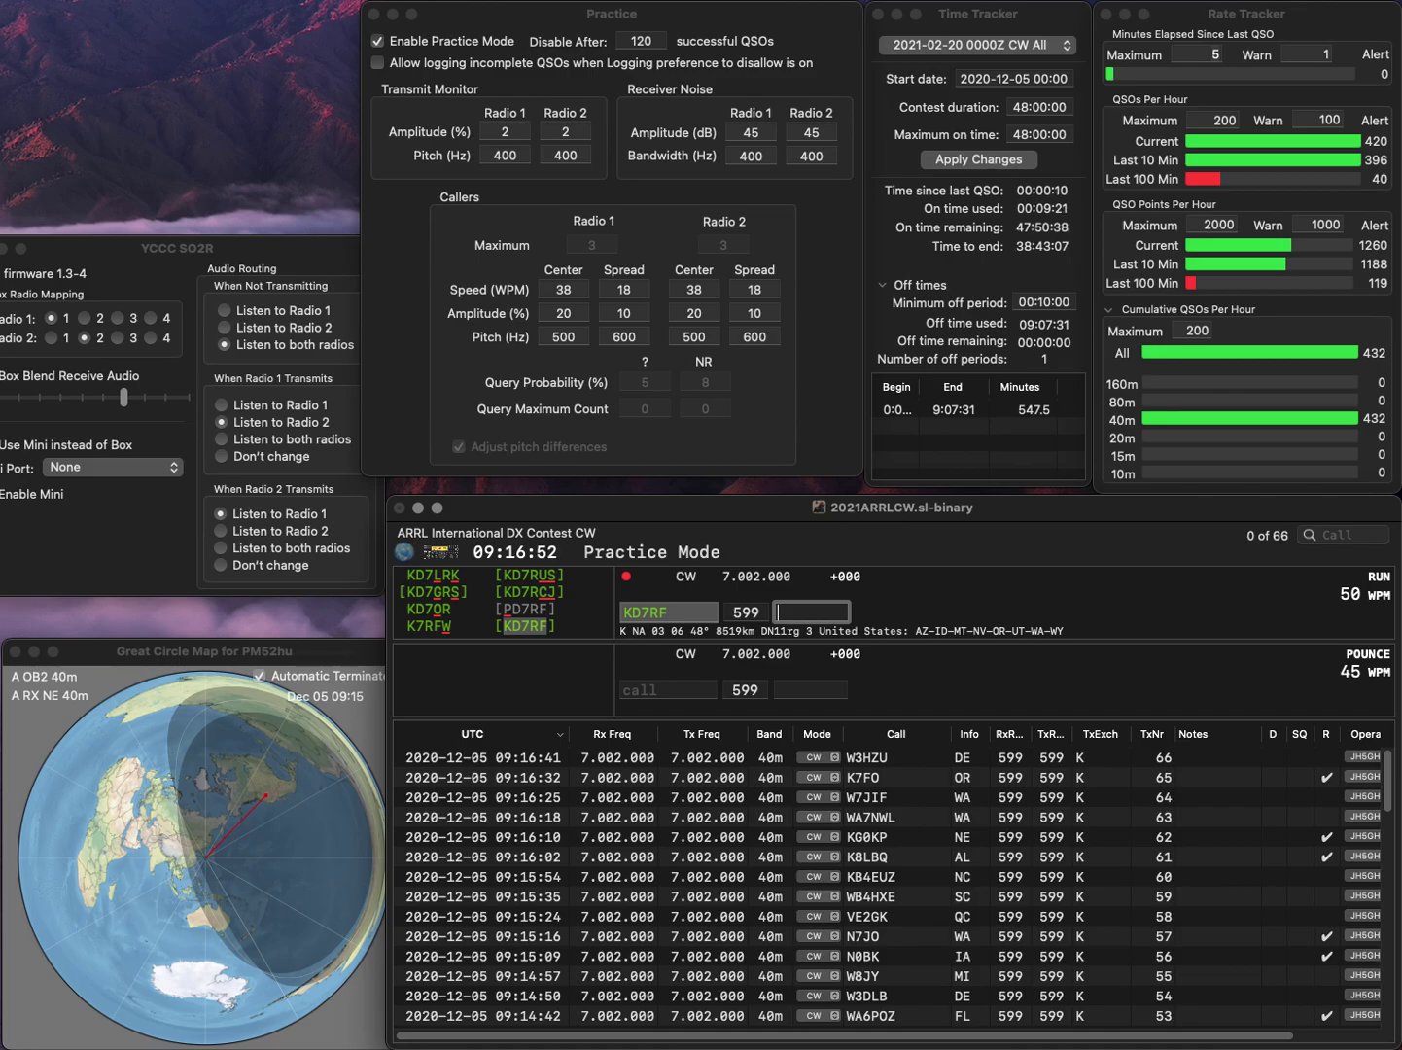
type("WY")
key("Return")
type("W7BAK")
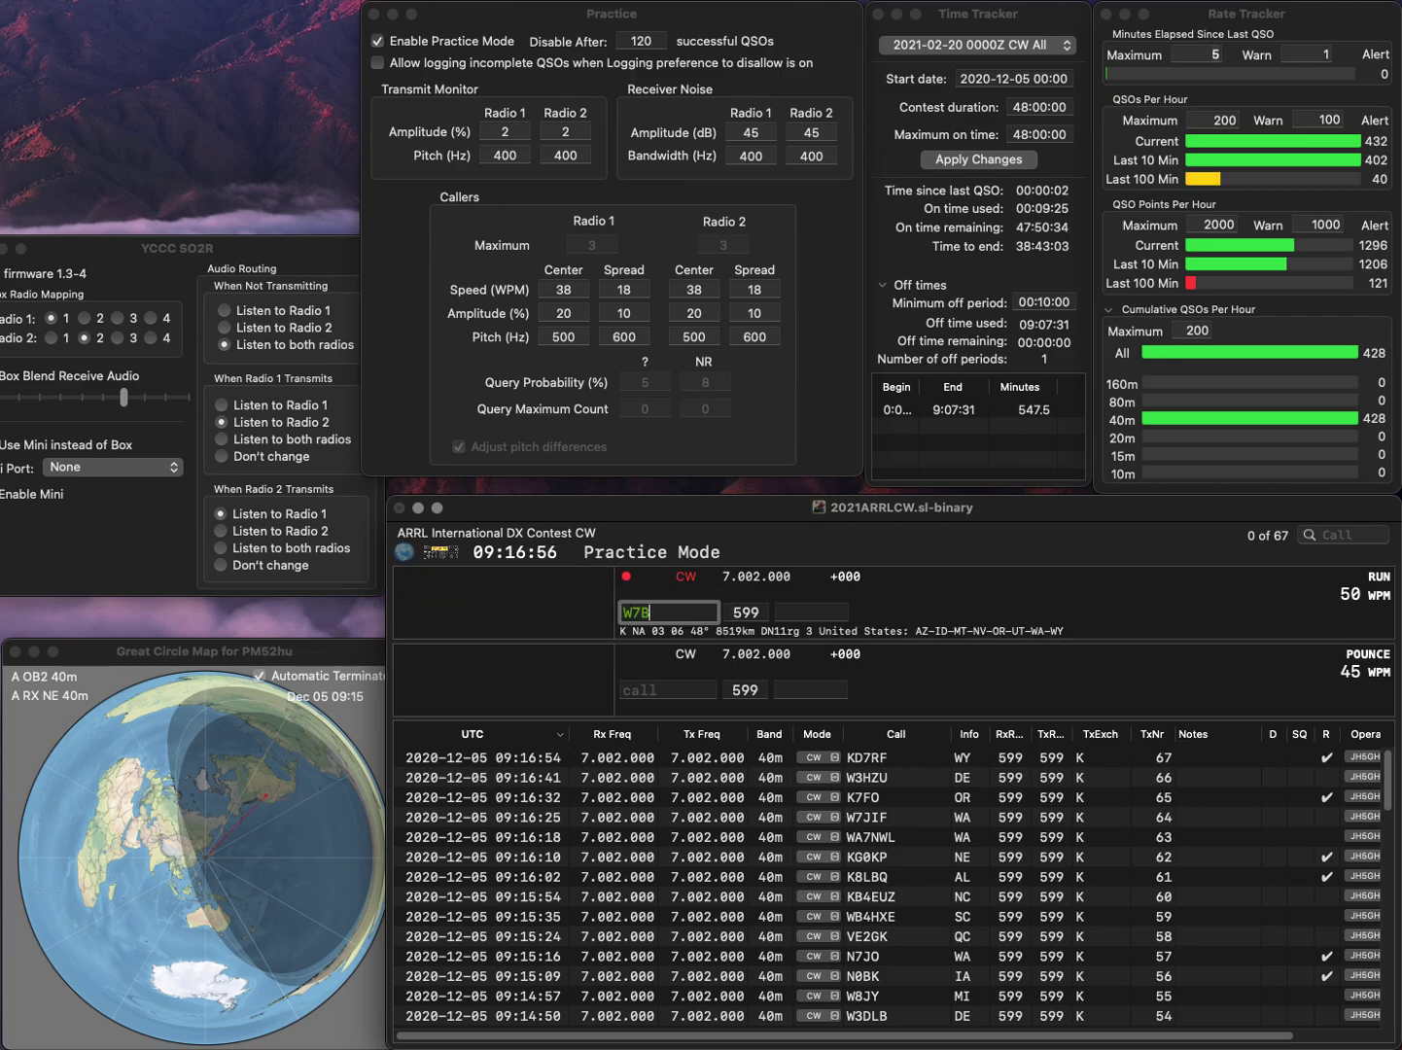
key("Return")
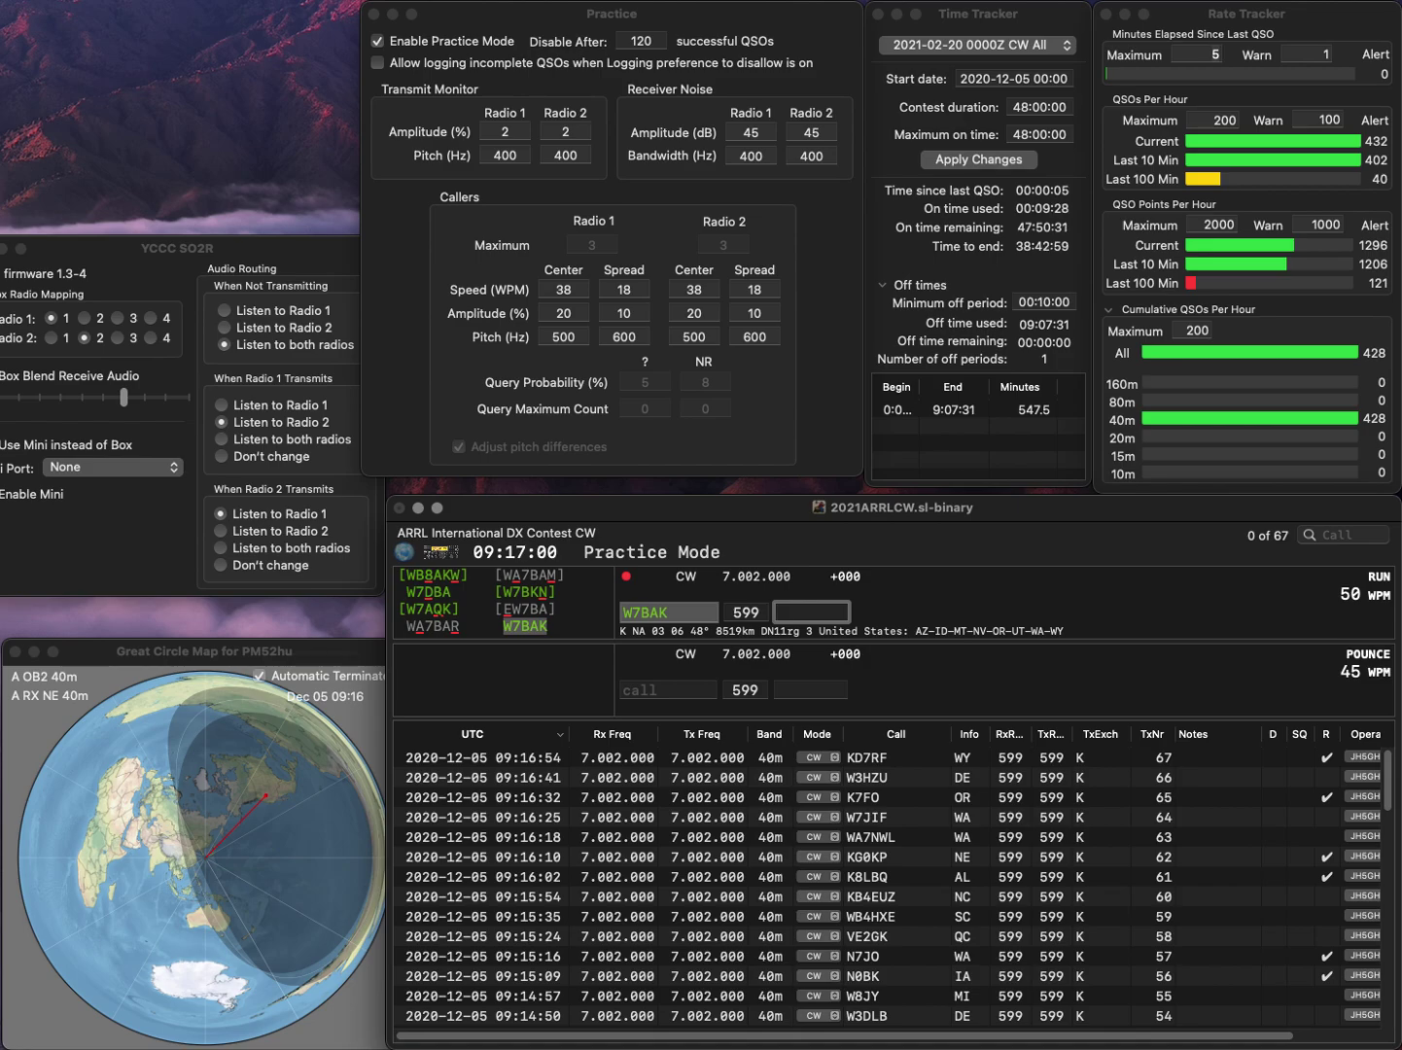
key("Return")
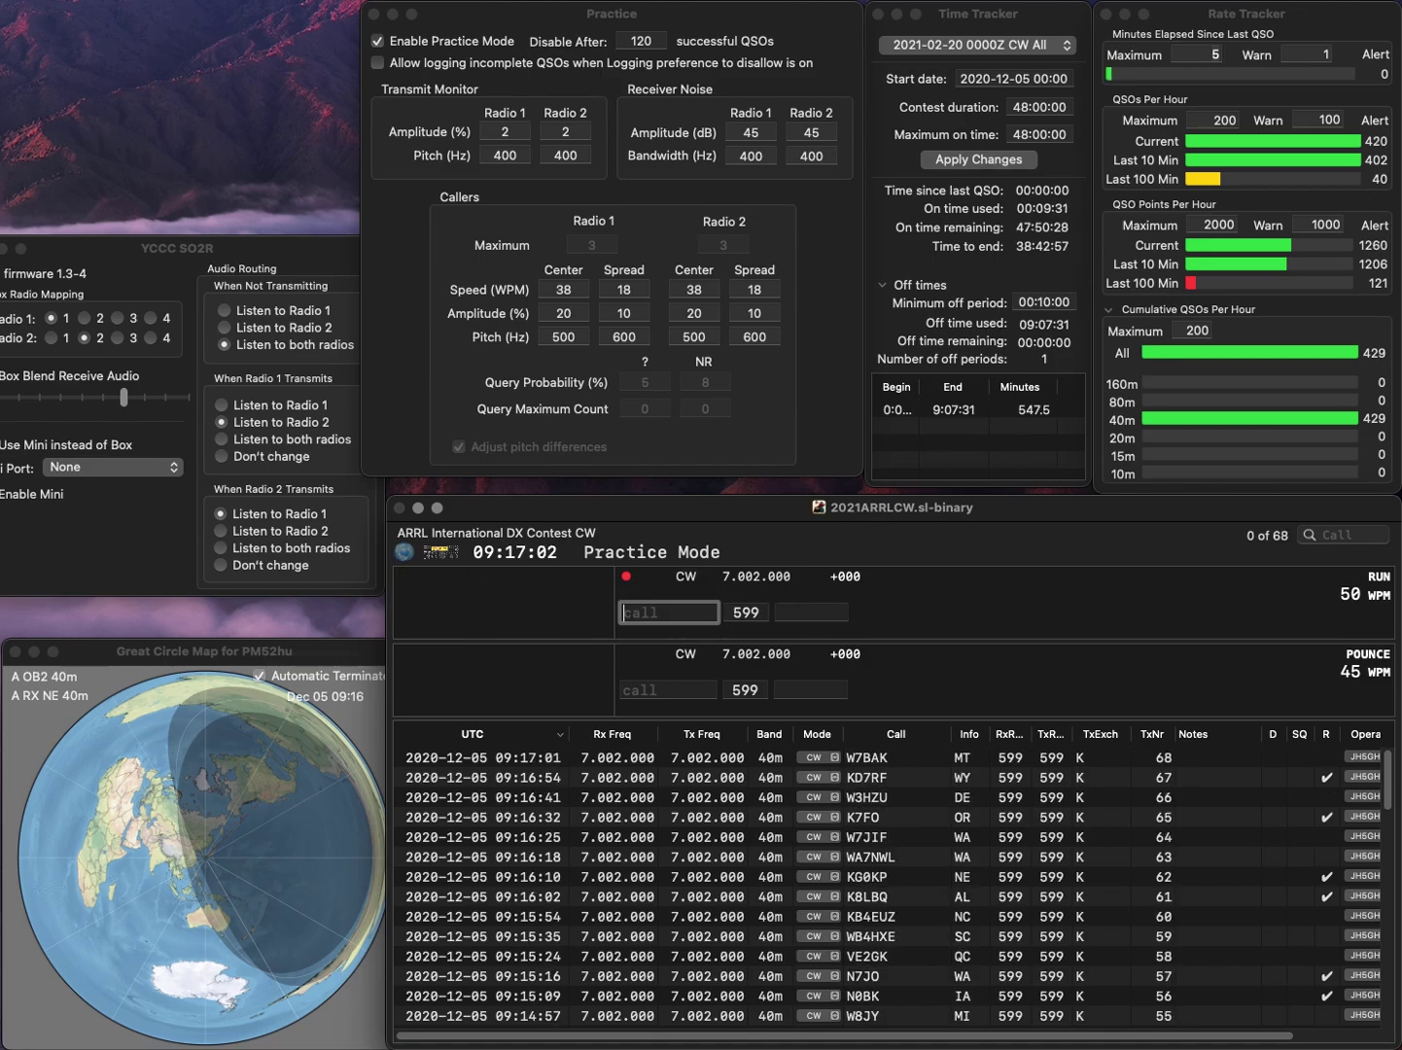
type("KV3W")
key("Return")
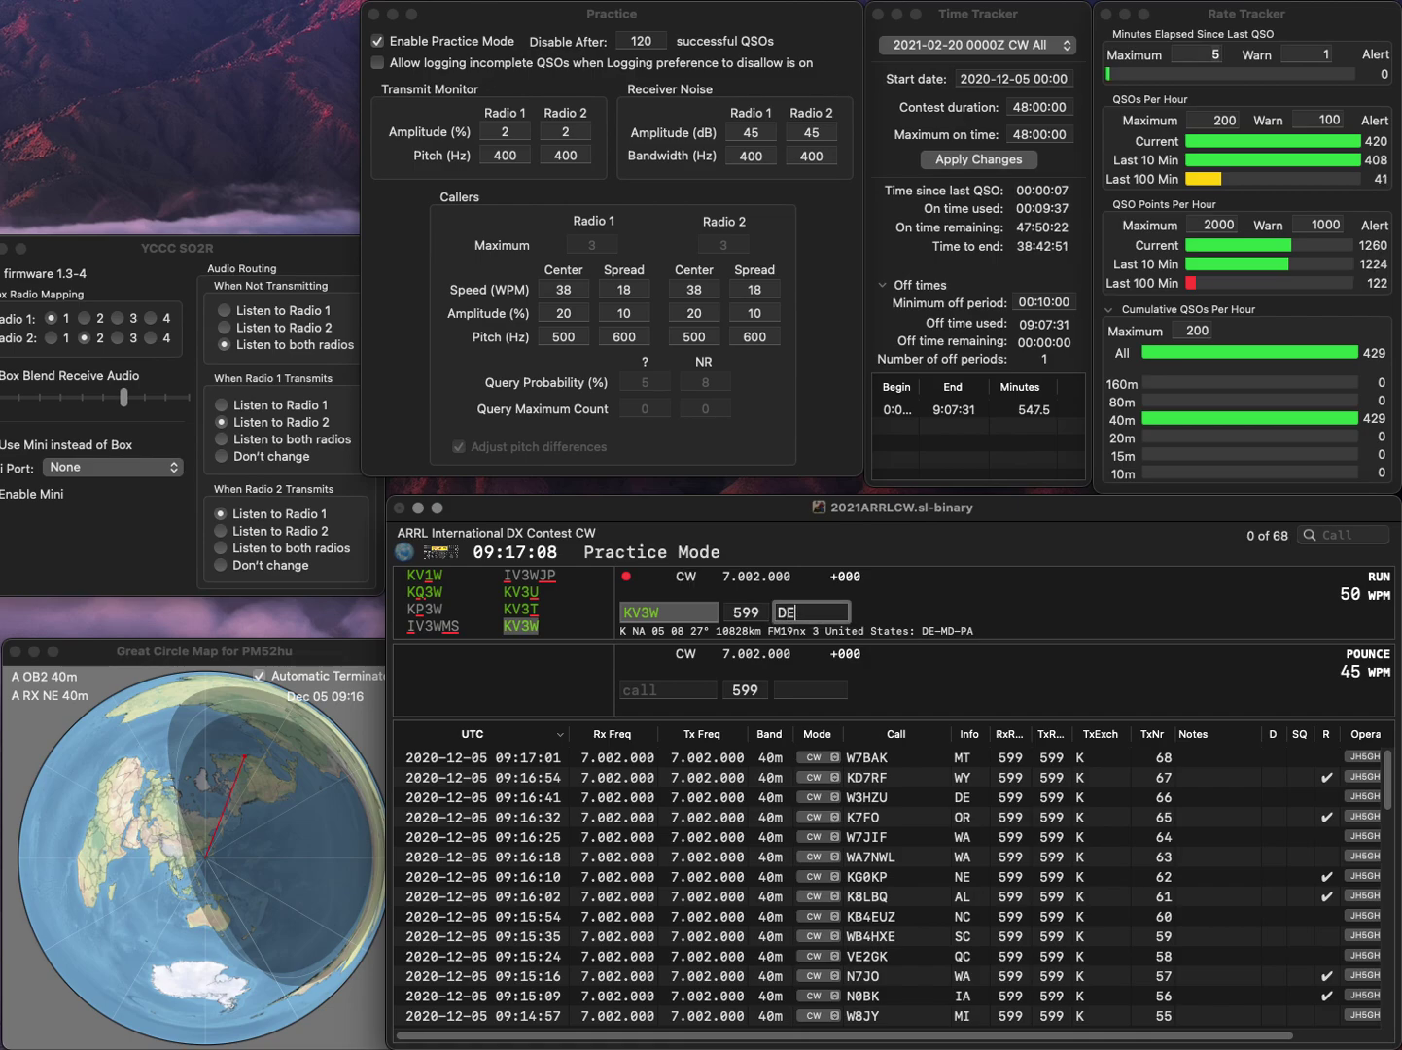
key("Return")
type("N4CLY")
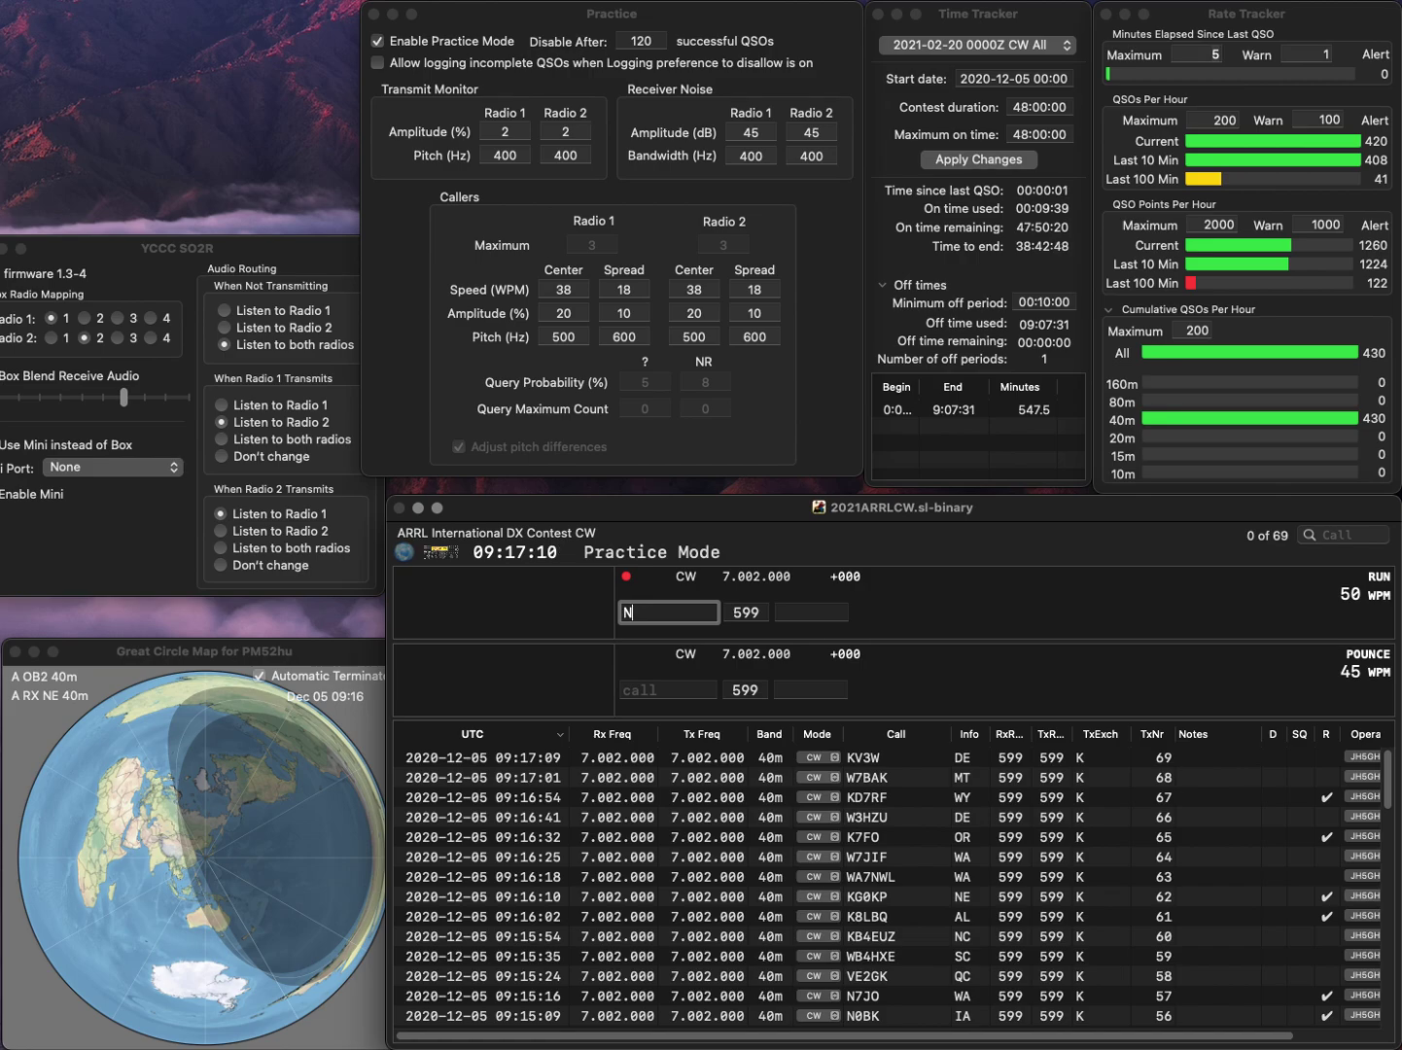
key("Return")
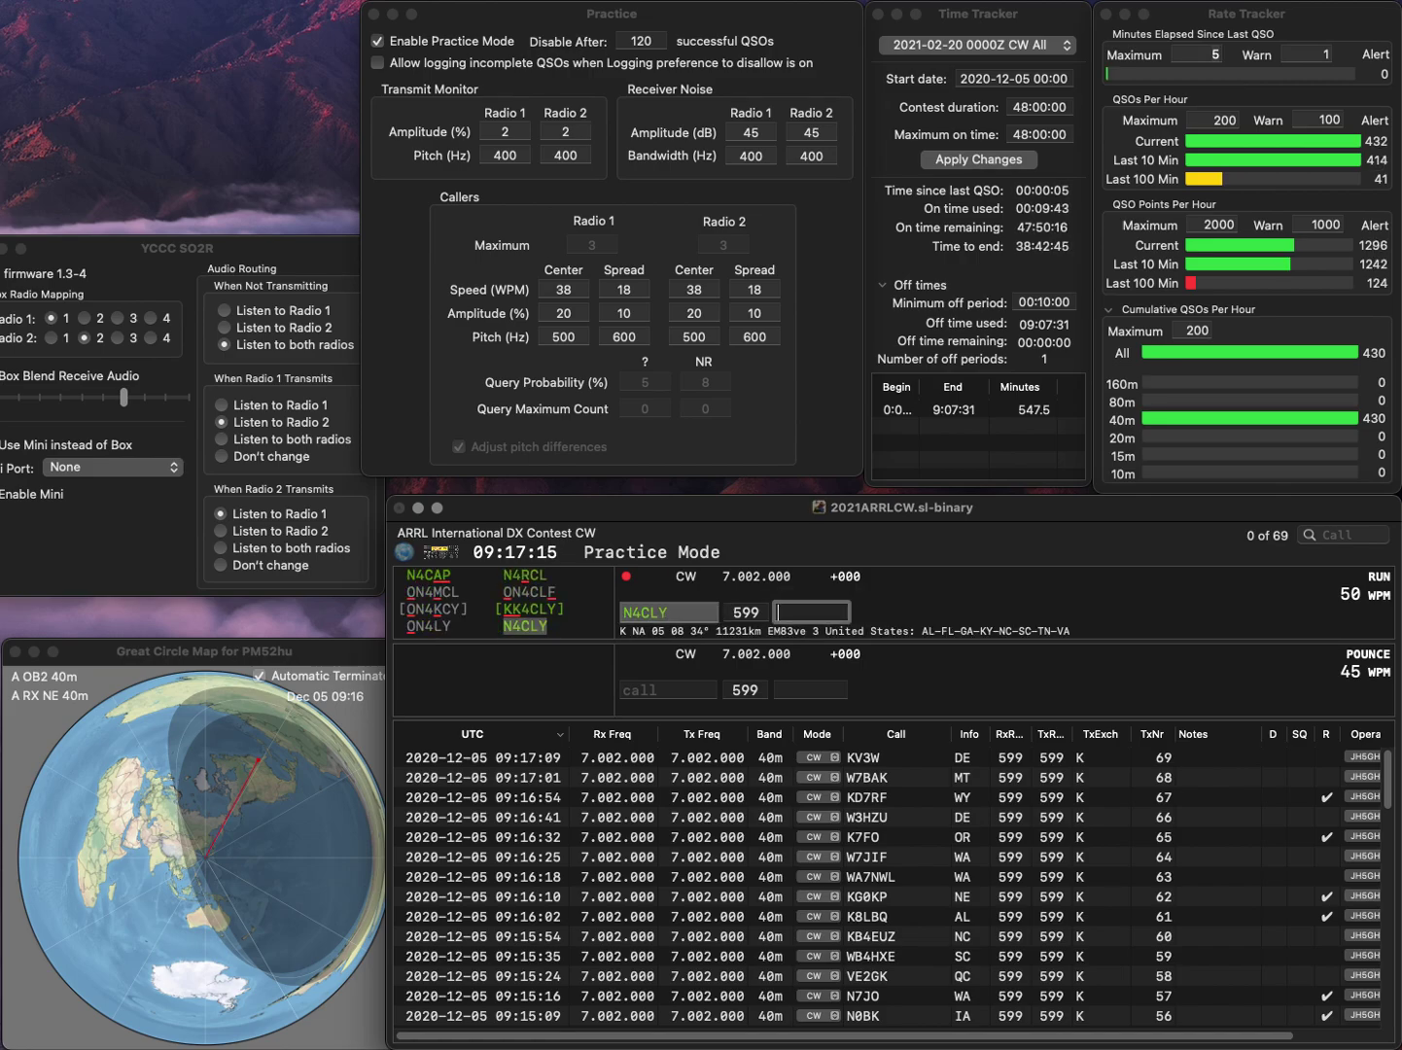
type("SC")
key("Return")
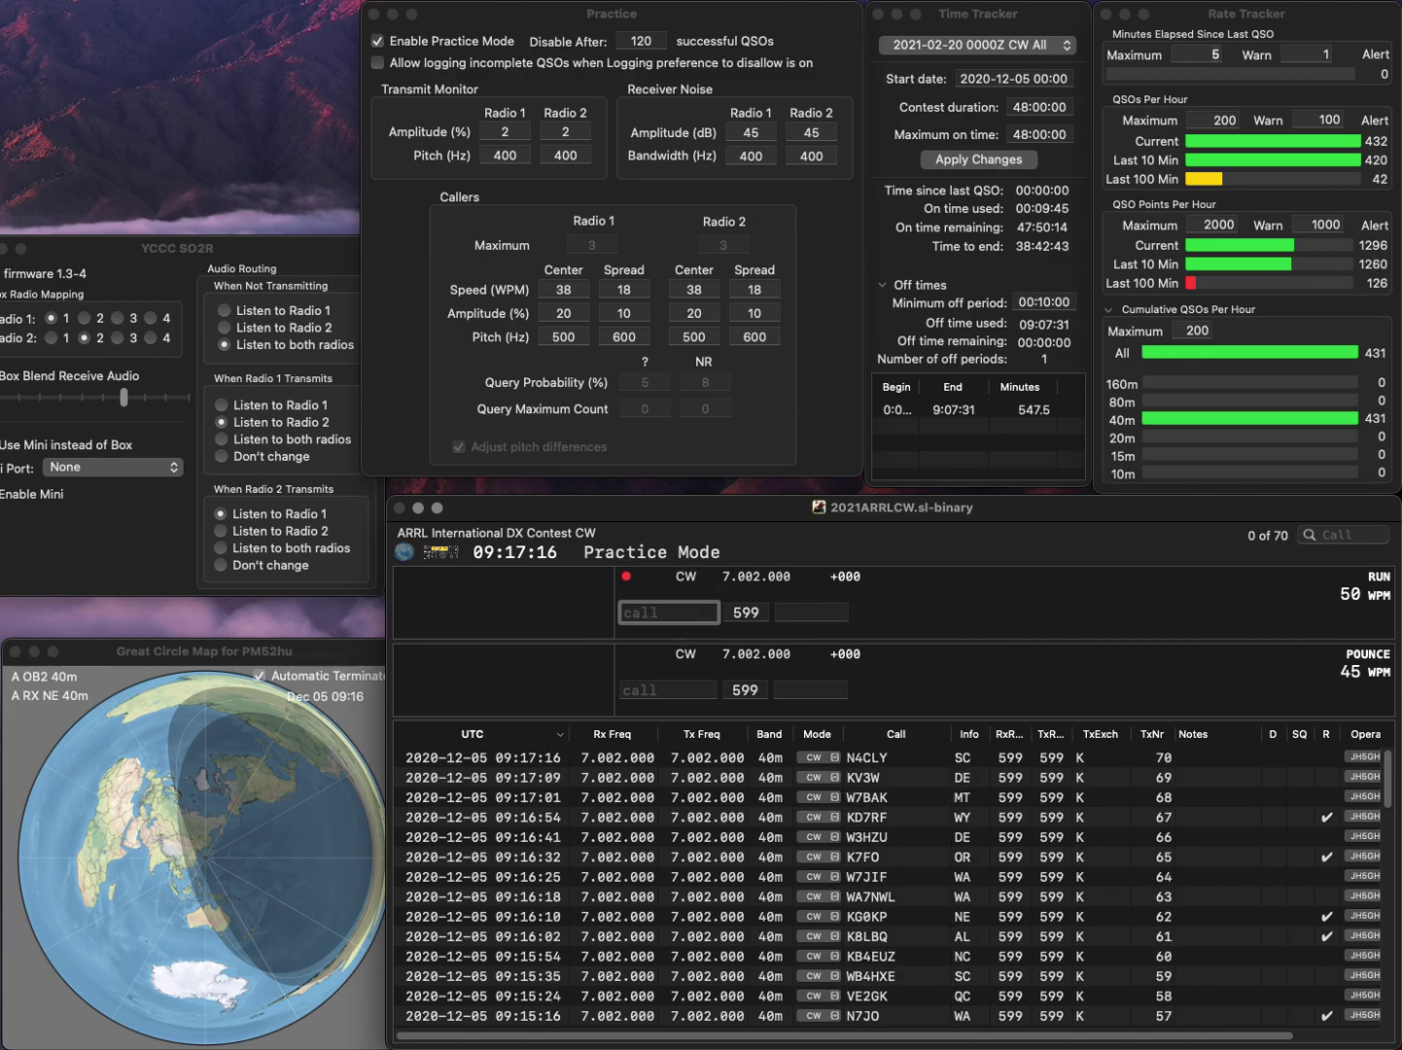
Work the caller WM4X on the run radio and log the contact with received exchange KY
type("WM4X")
key("Return")
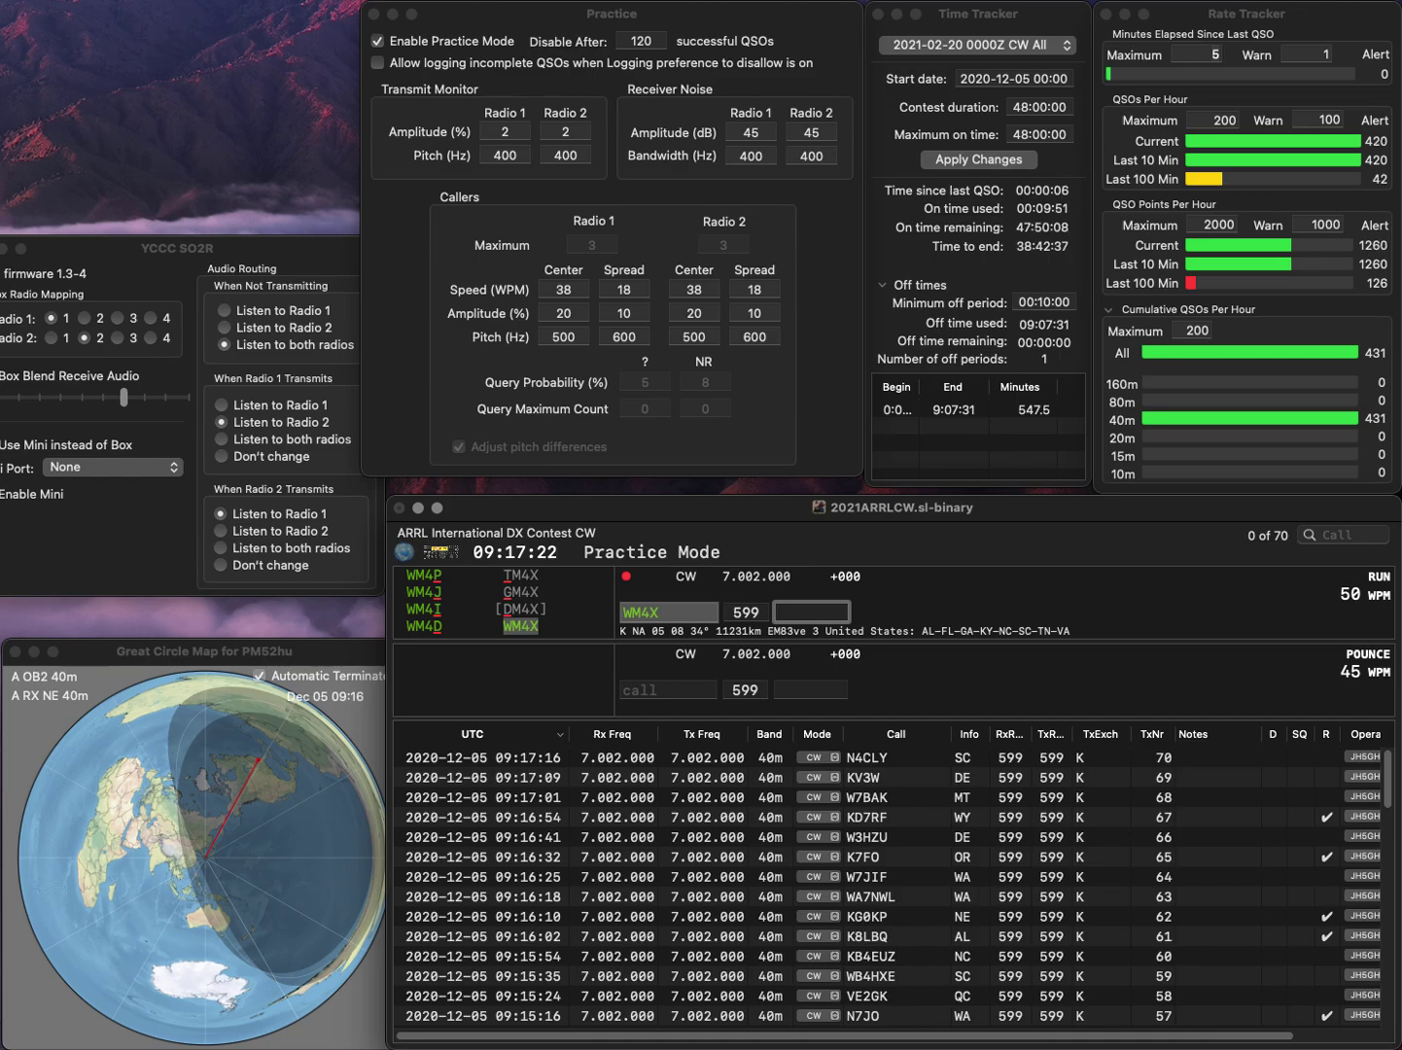
key("Return")
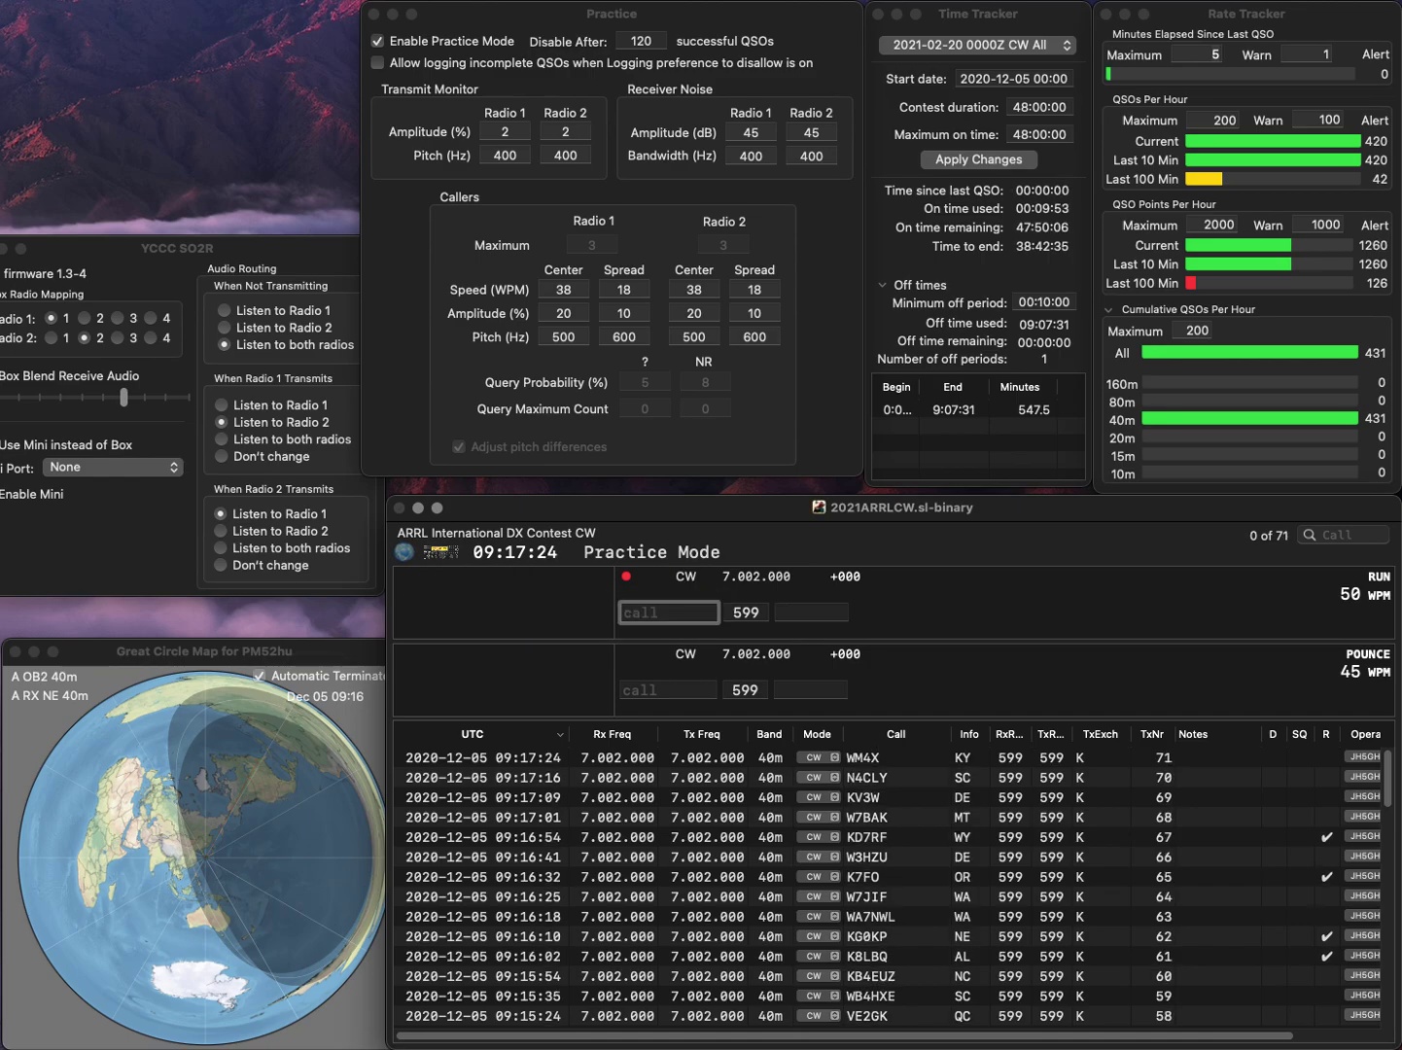
Work the caller KF2E on the run radio and log the contact with received exchange NY
type("KF2E")
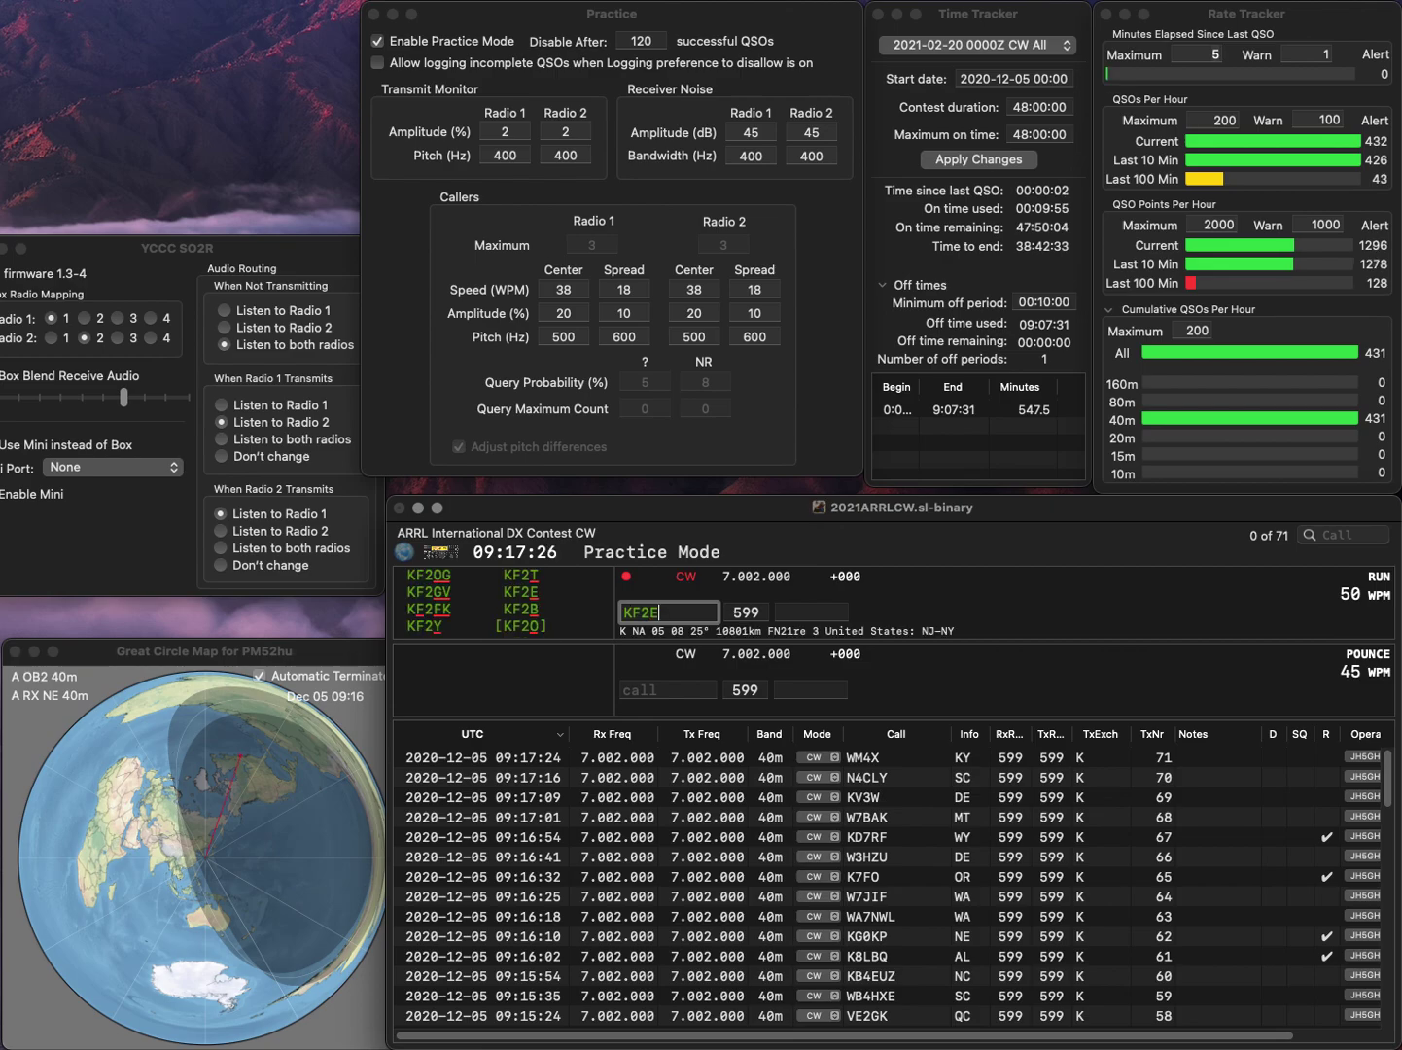
key("Return")
type("N")
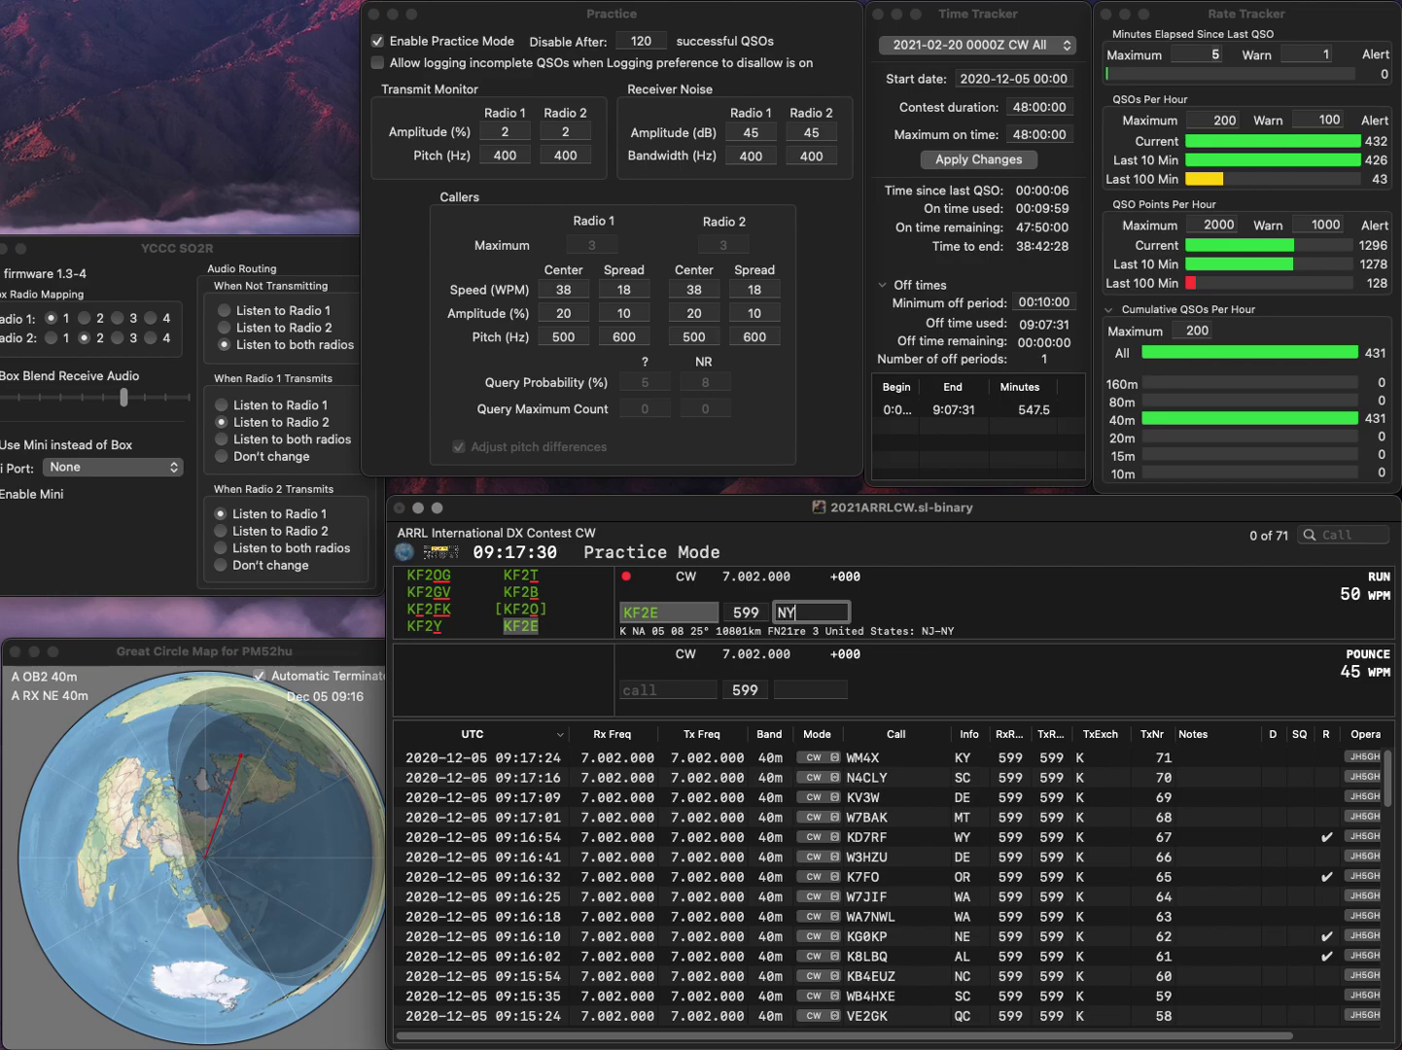
type("Y")
key("Return")
type("Y1C")
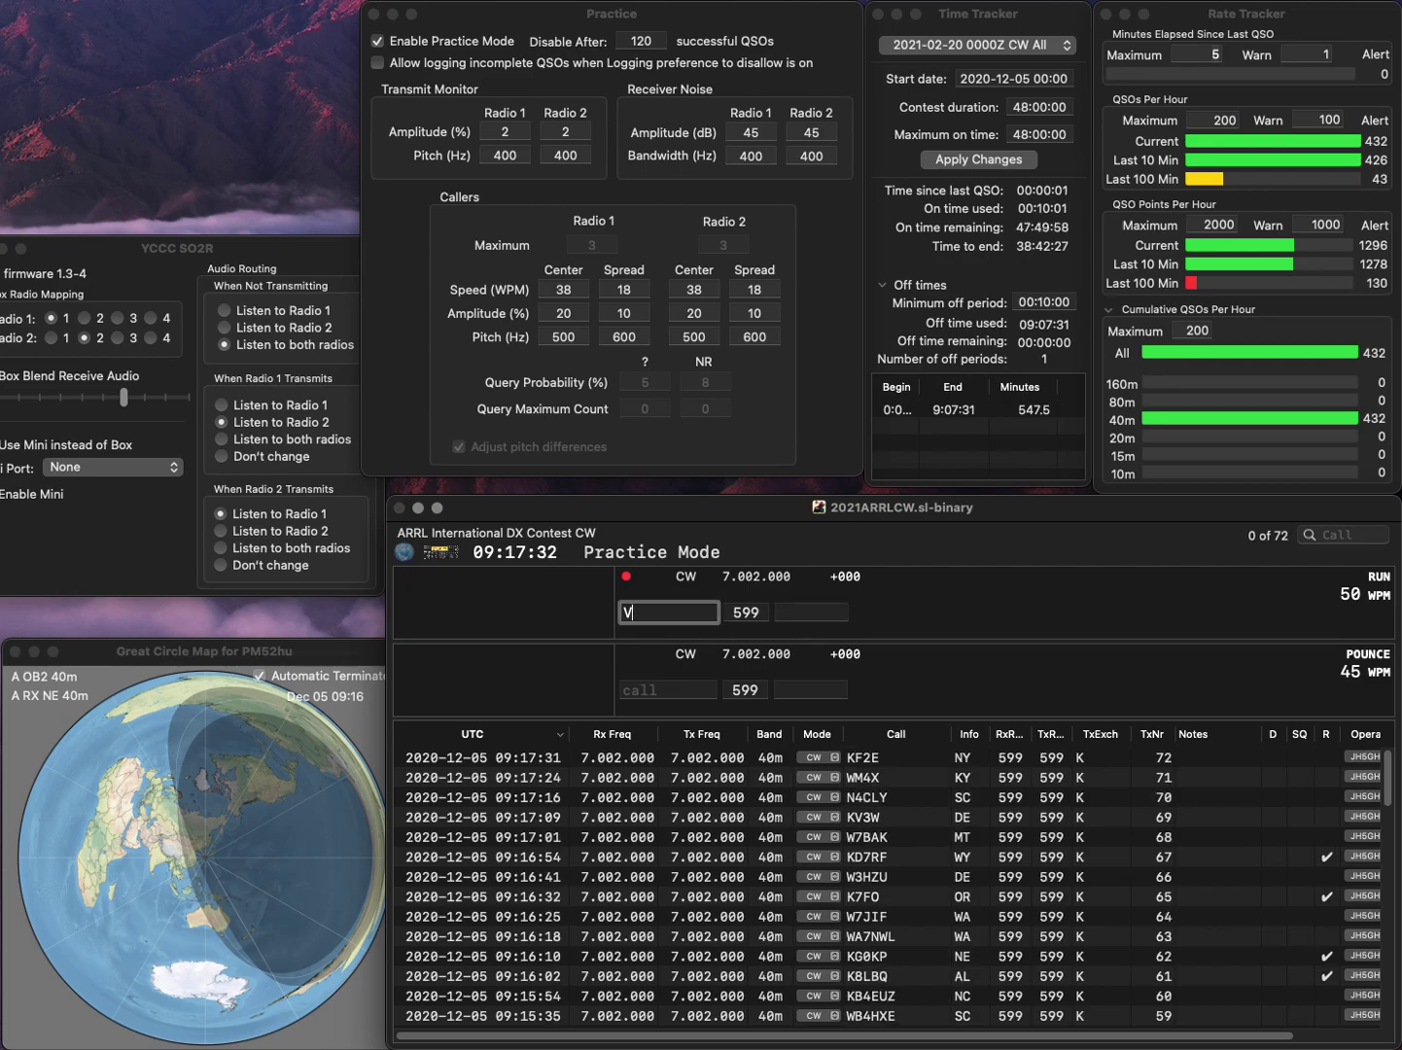
type("O")
key("Return")
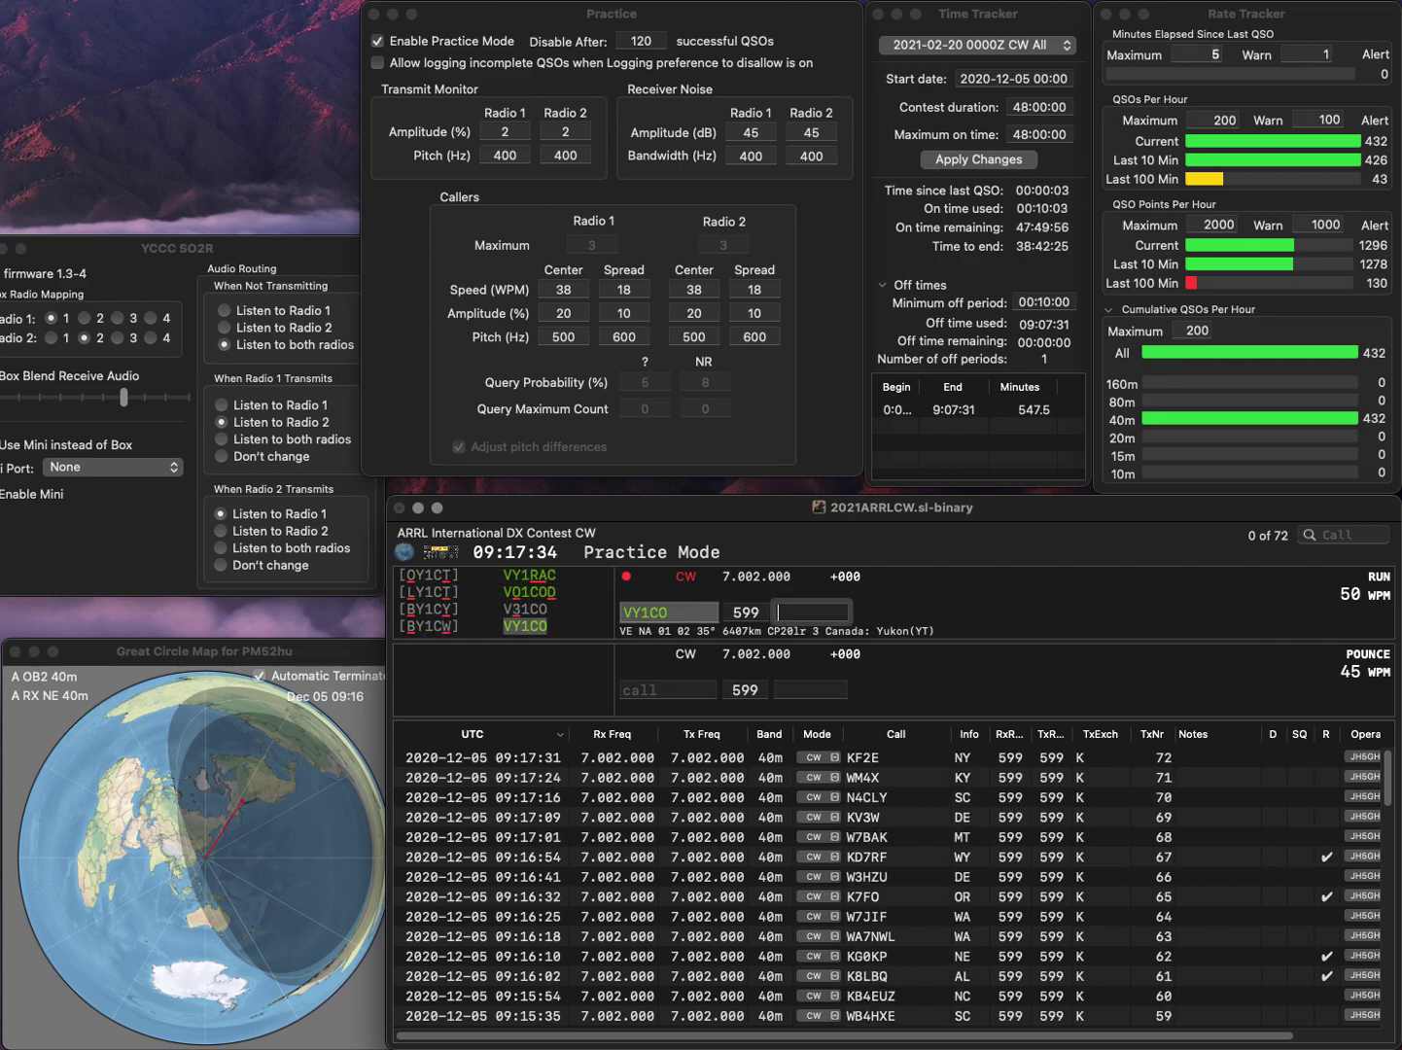
type("YT")
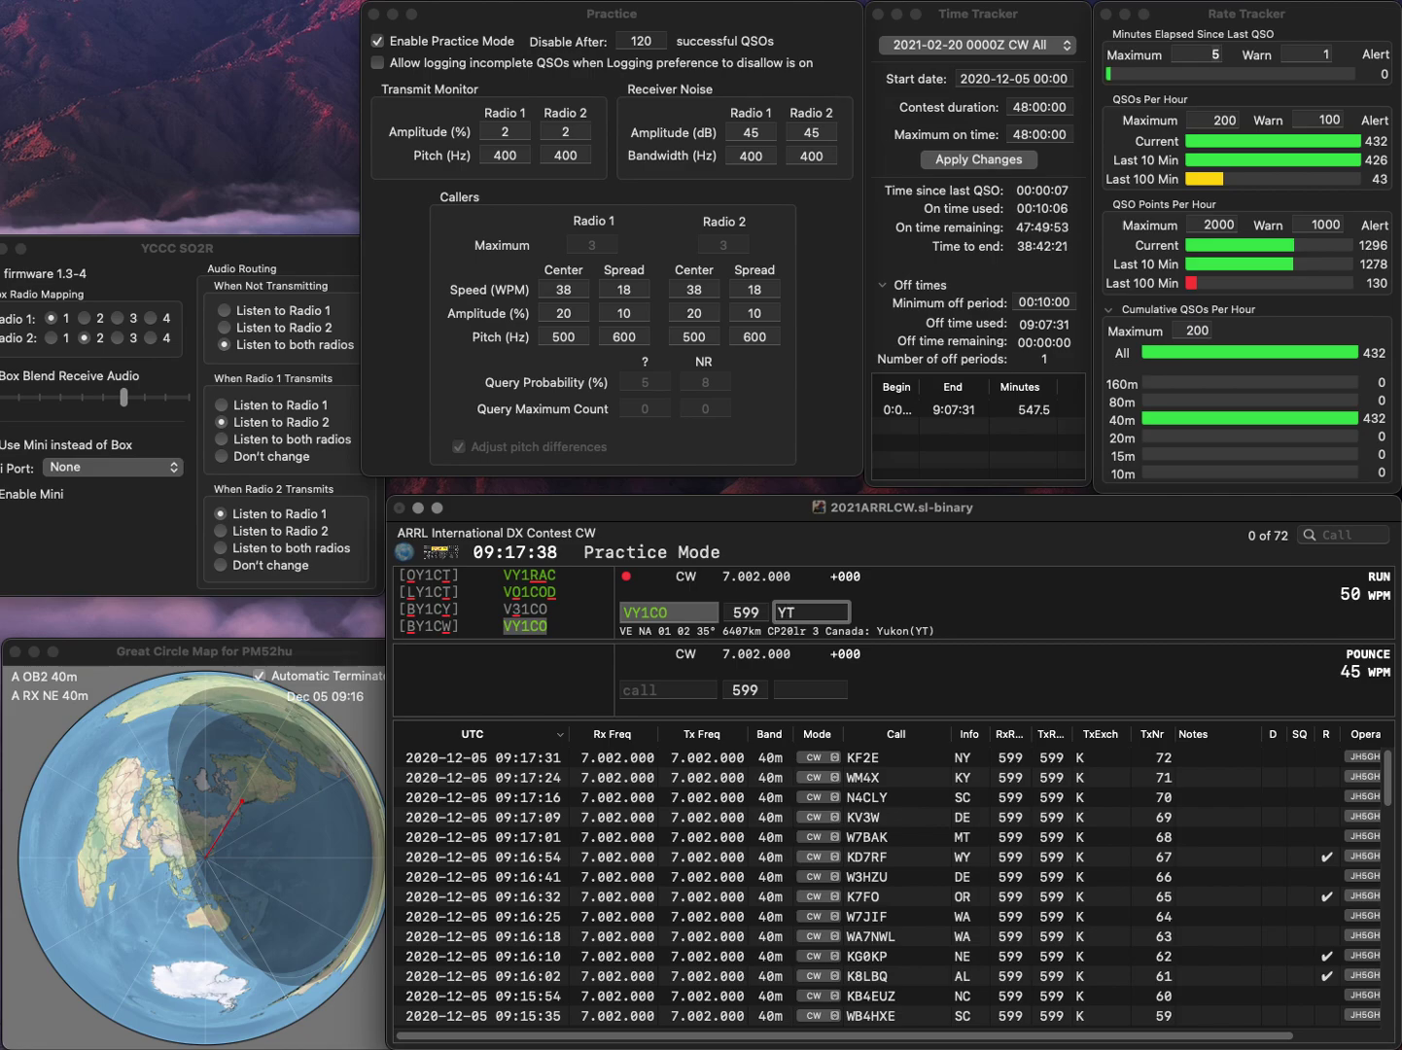
key("Return")
type("K9DXC")
key("Return")
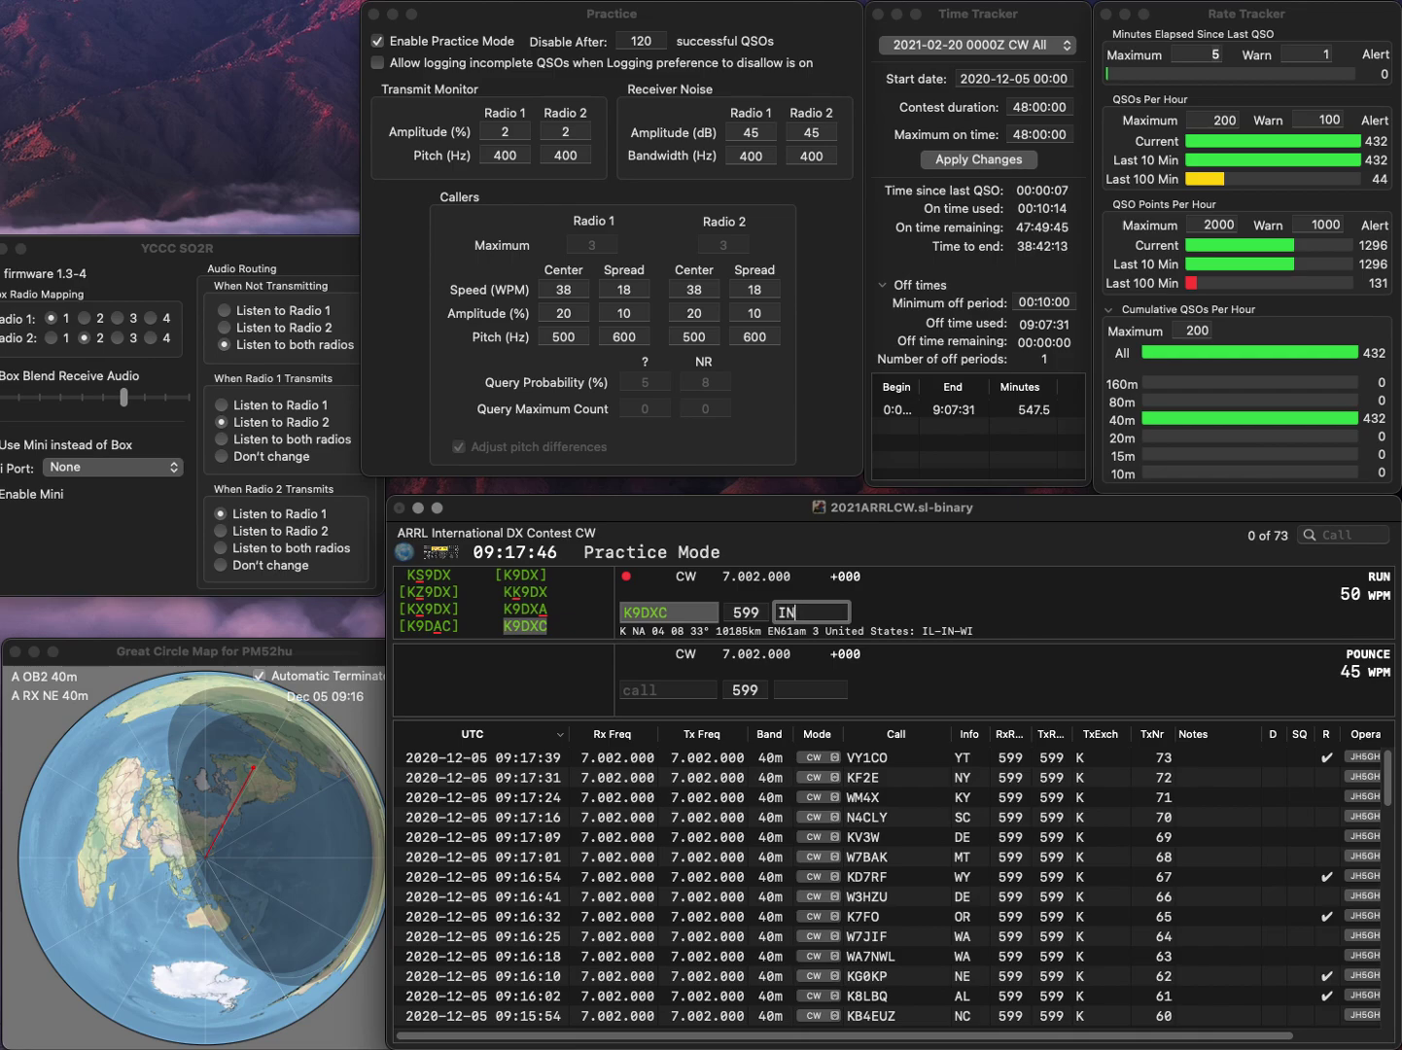
key("Return")
type("KN")
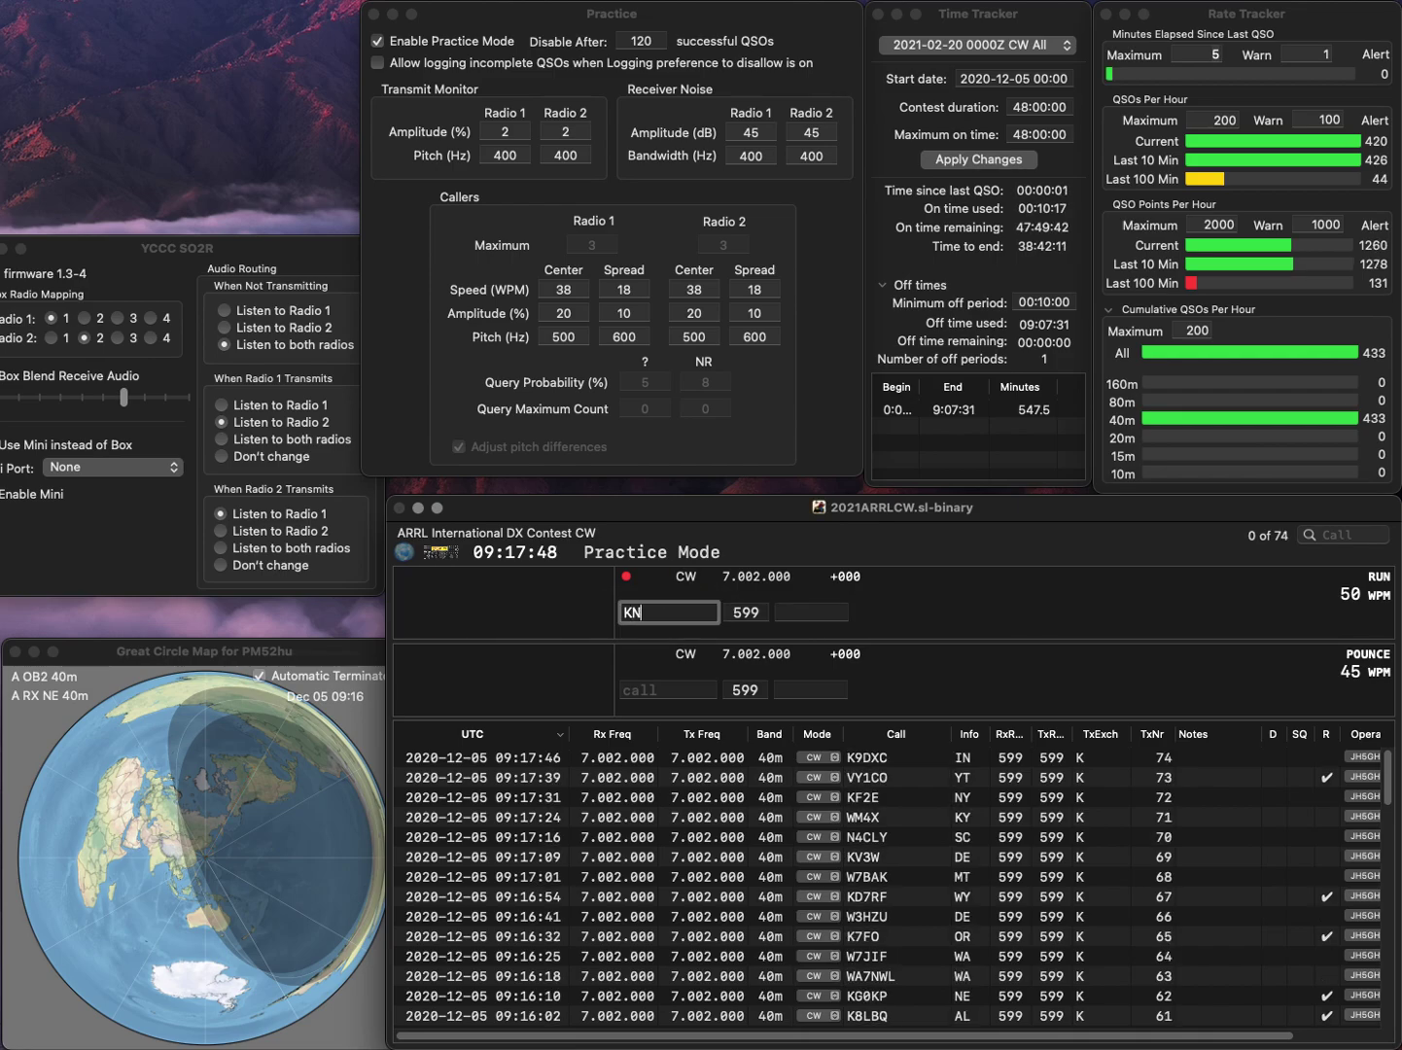
type("4TNT")
key("space")
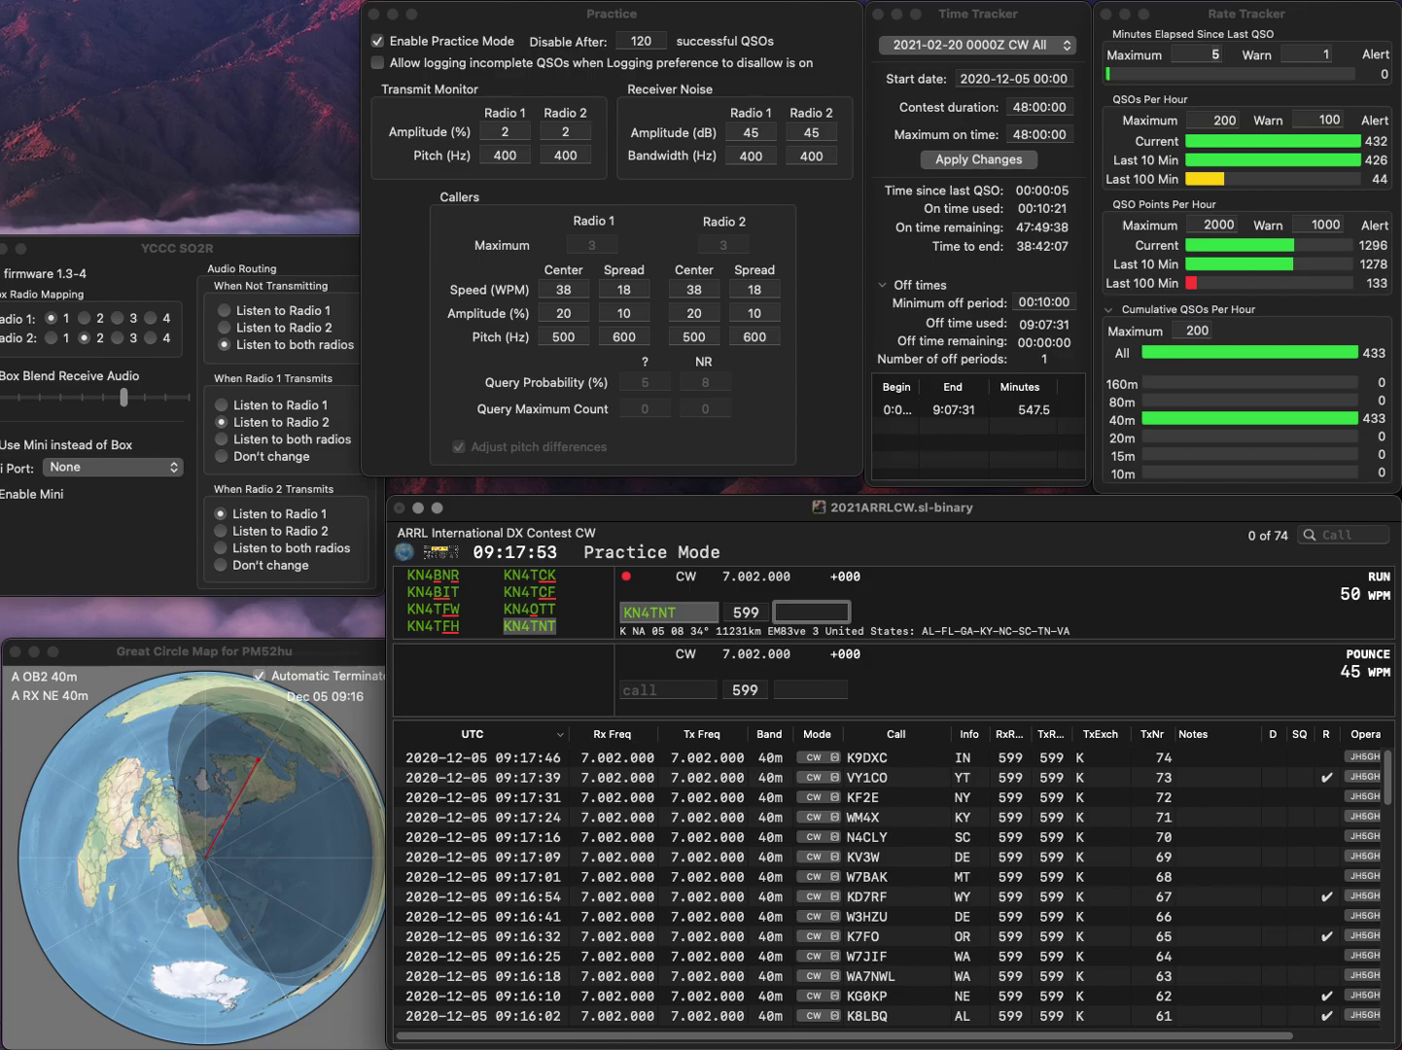
type("SC")
key("Return")
type("KT0AM")
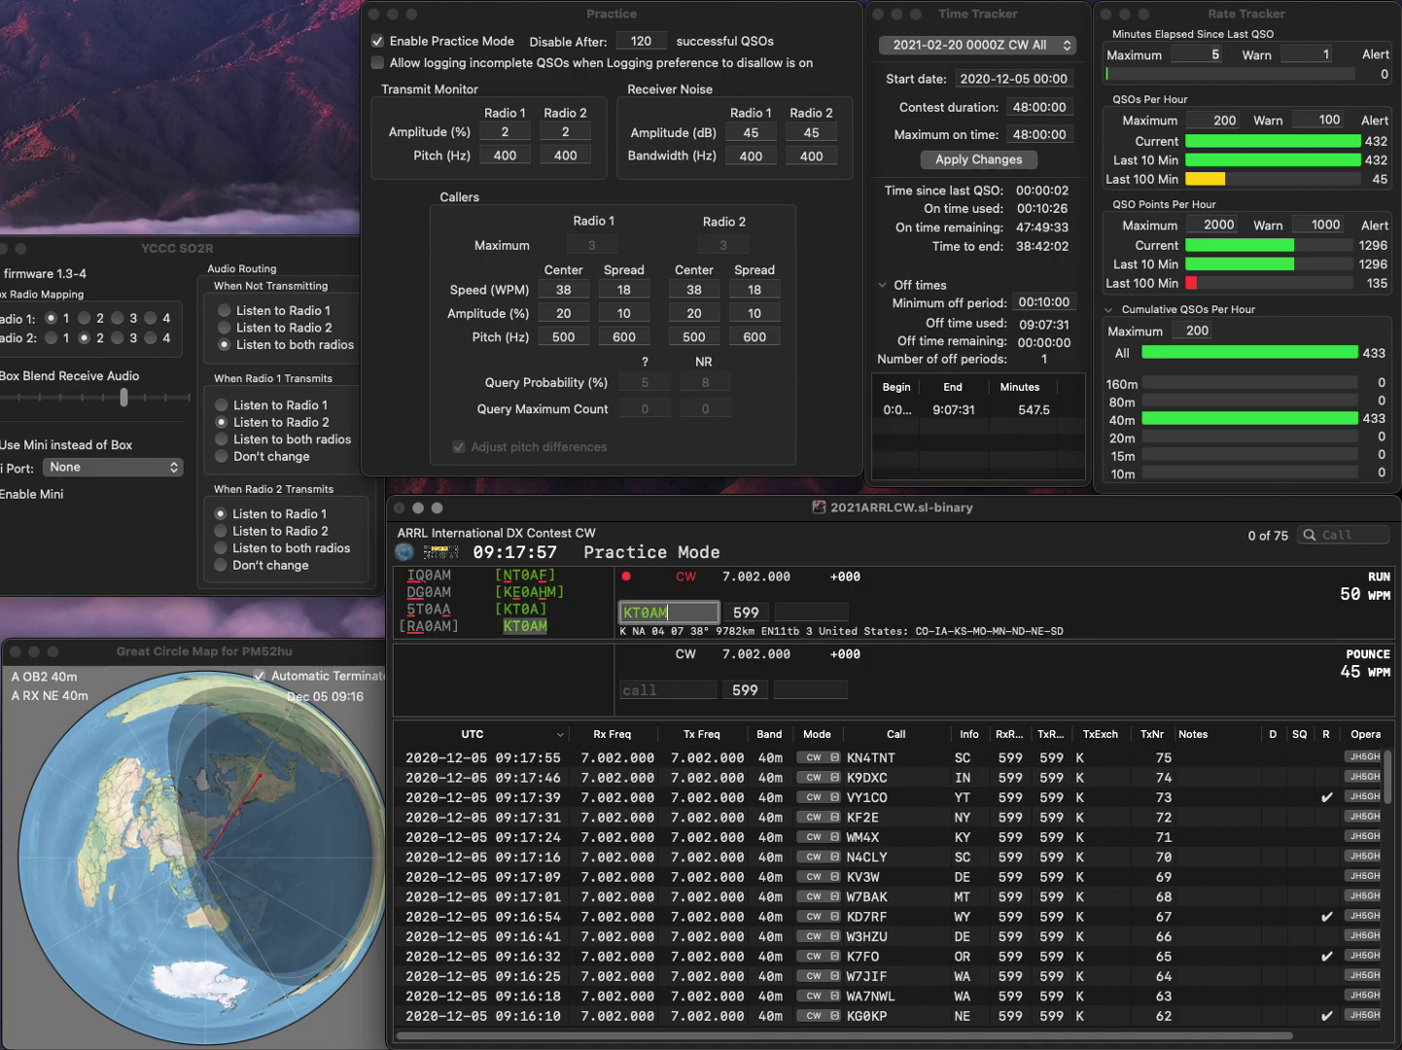
key("space")
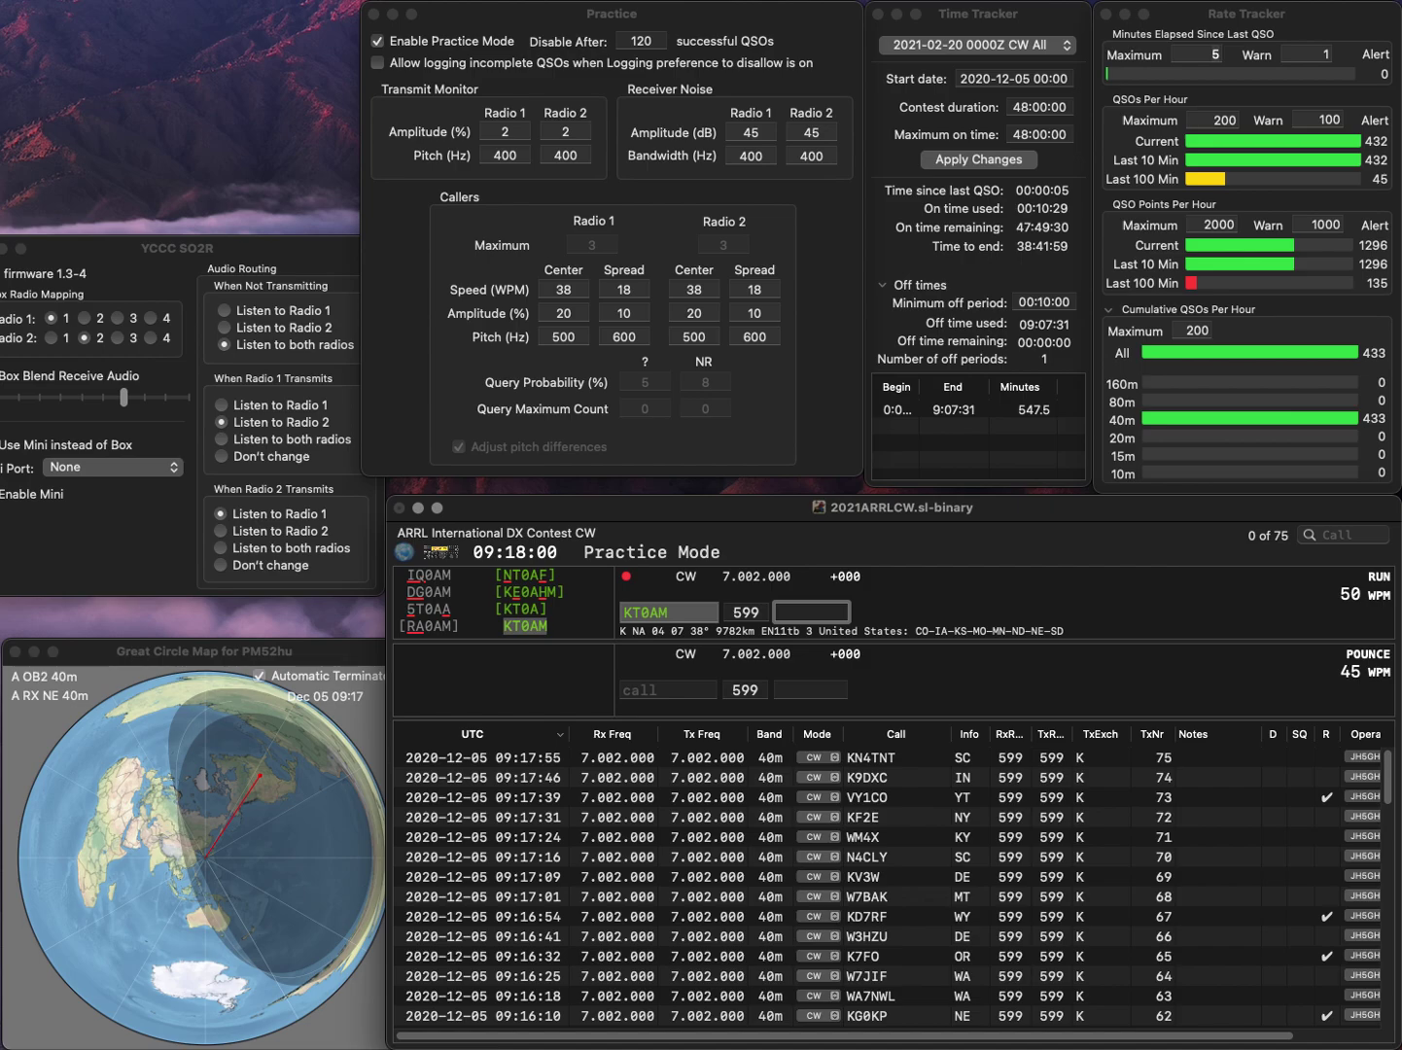
key("Return")
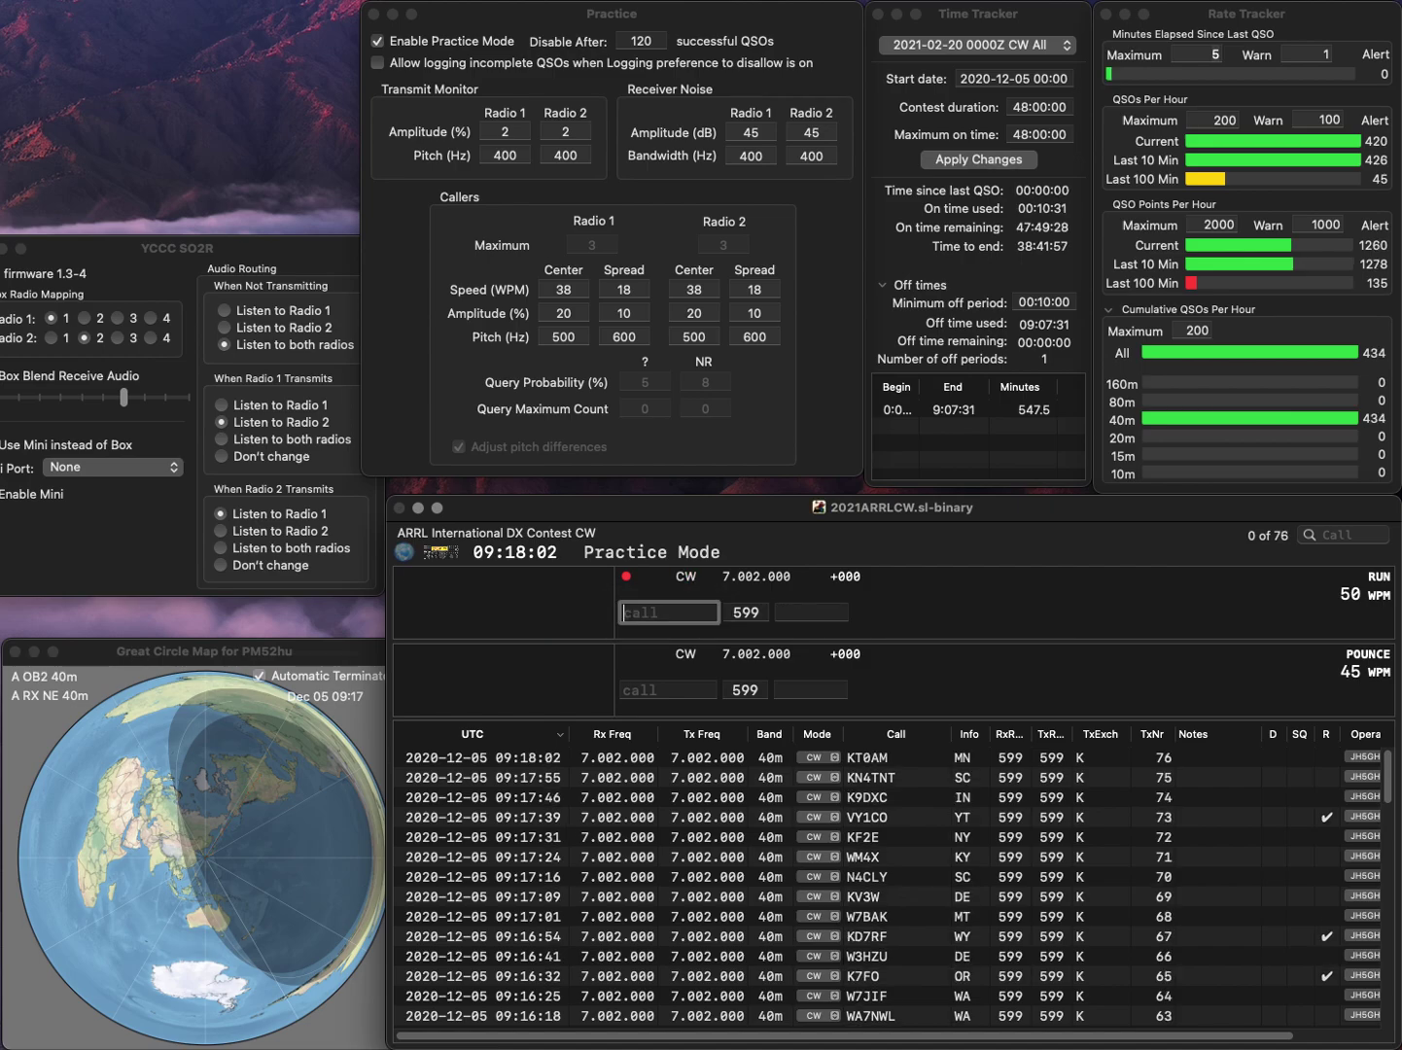
type("KG4CUY")
key("Tab")
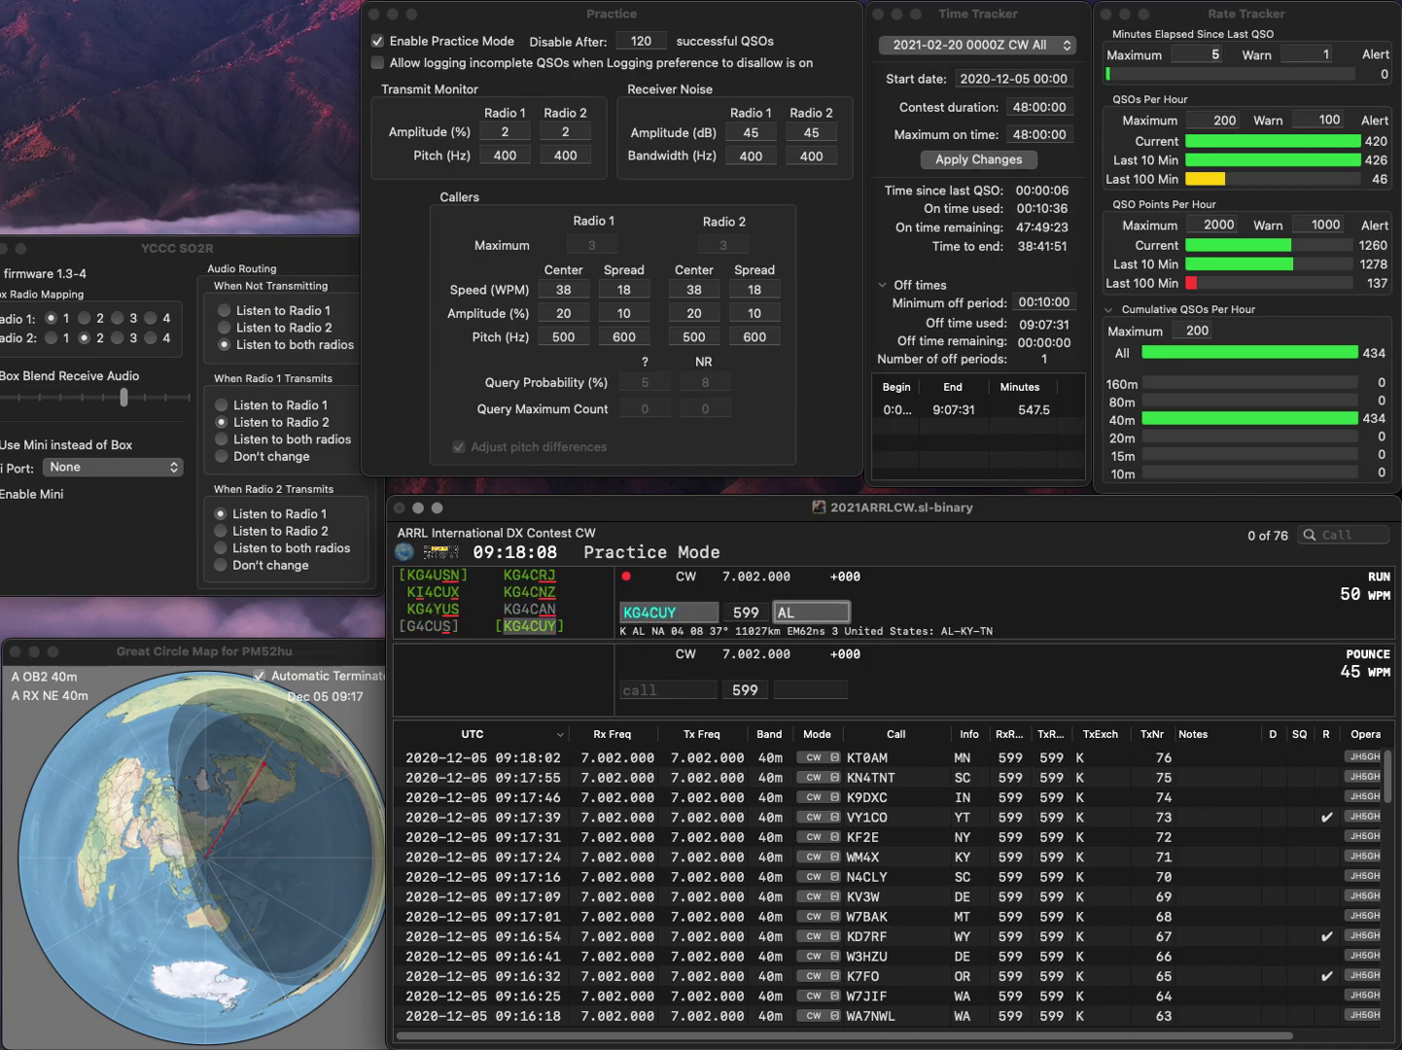
key("Return")
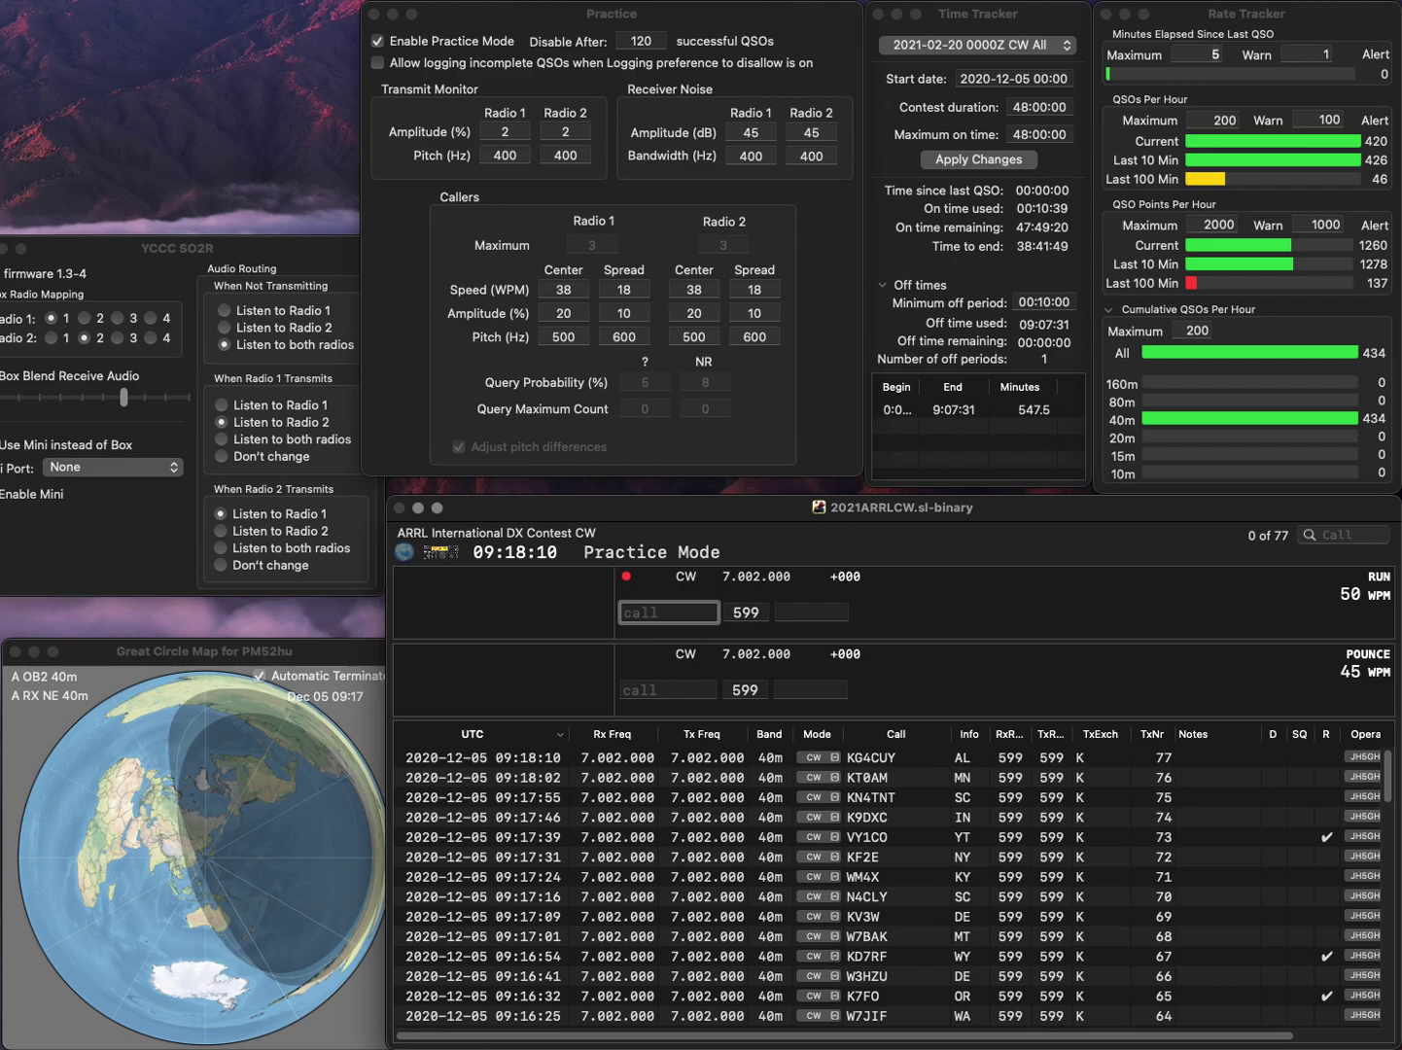
type("W4RJF")
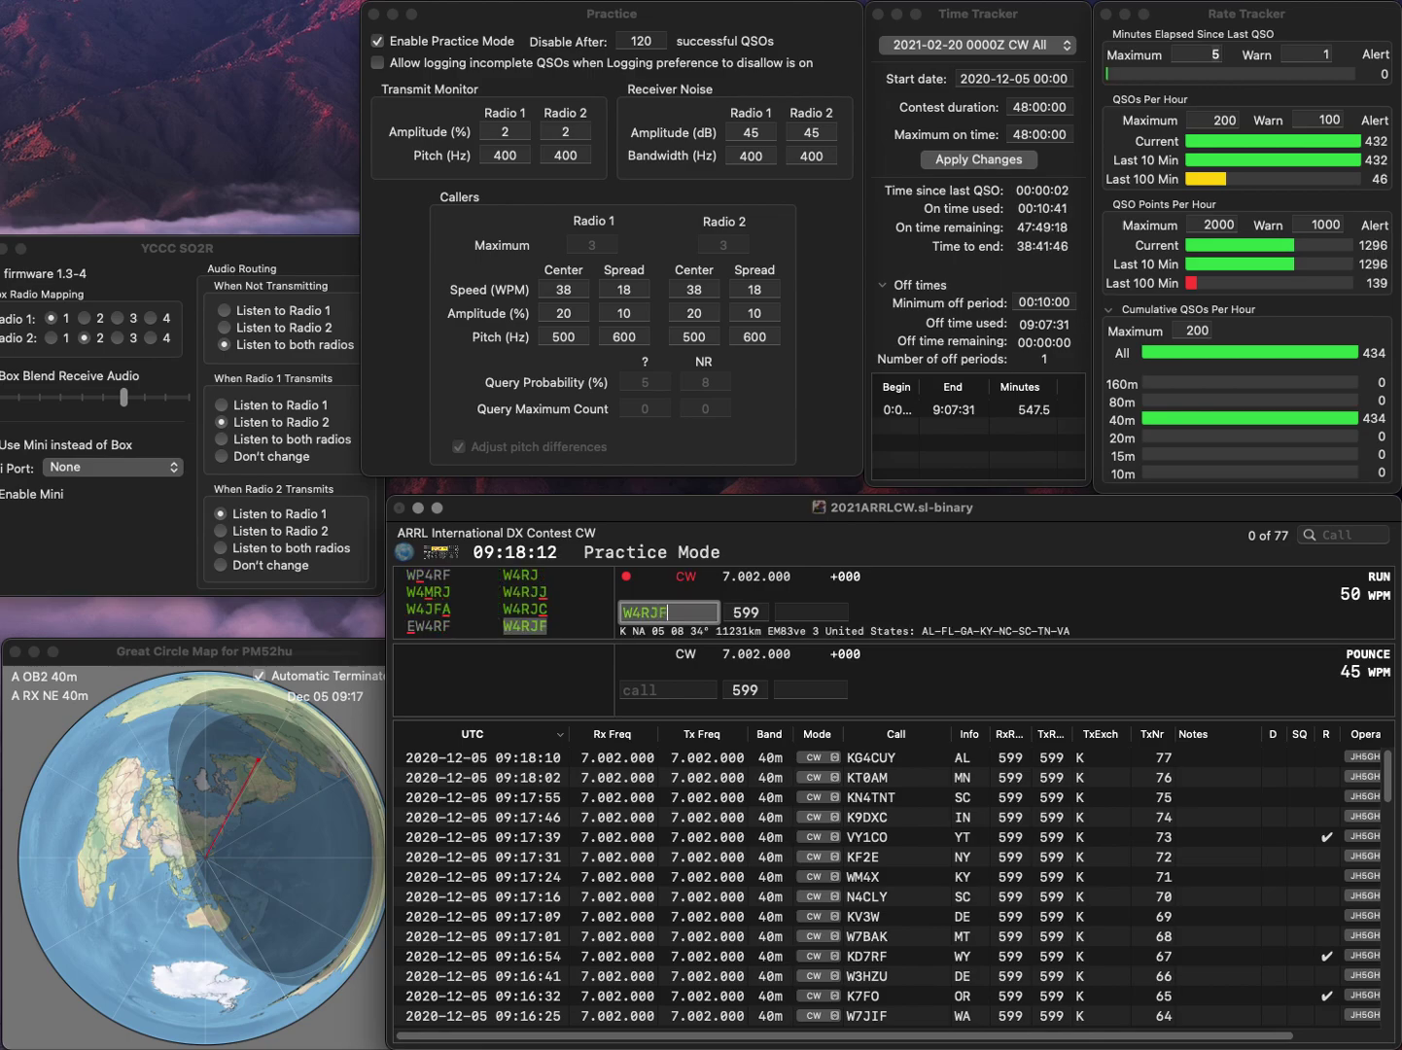
key("Return")
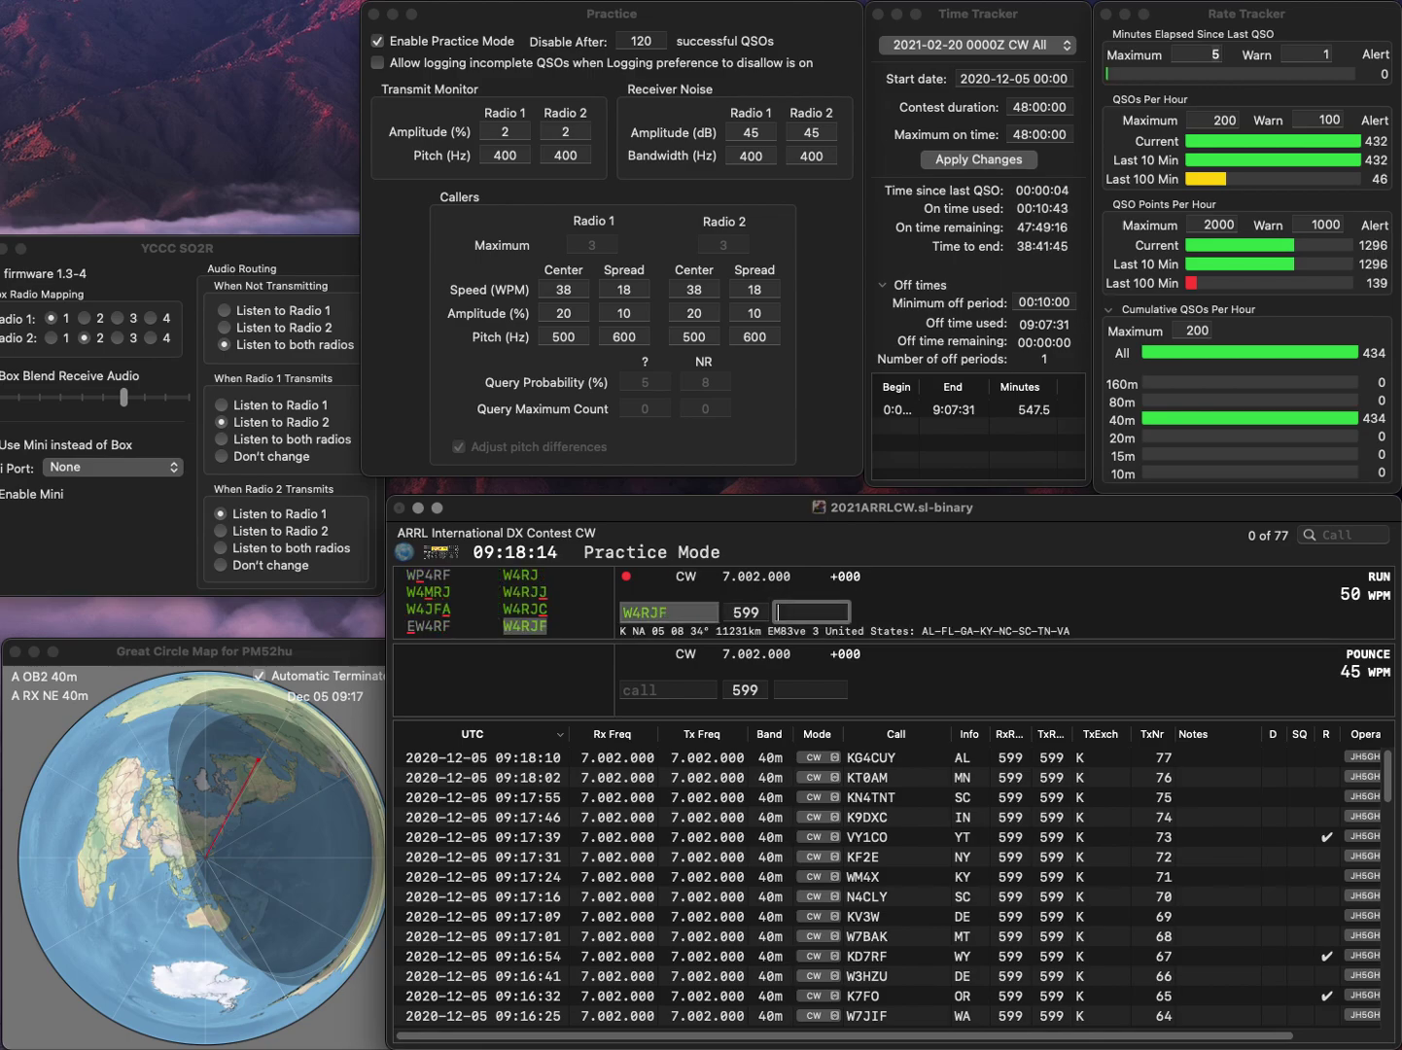
type("NC")
key("Return")
type("K6")
key("BackSpace")
type("B1")
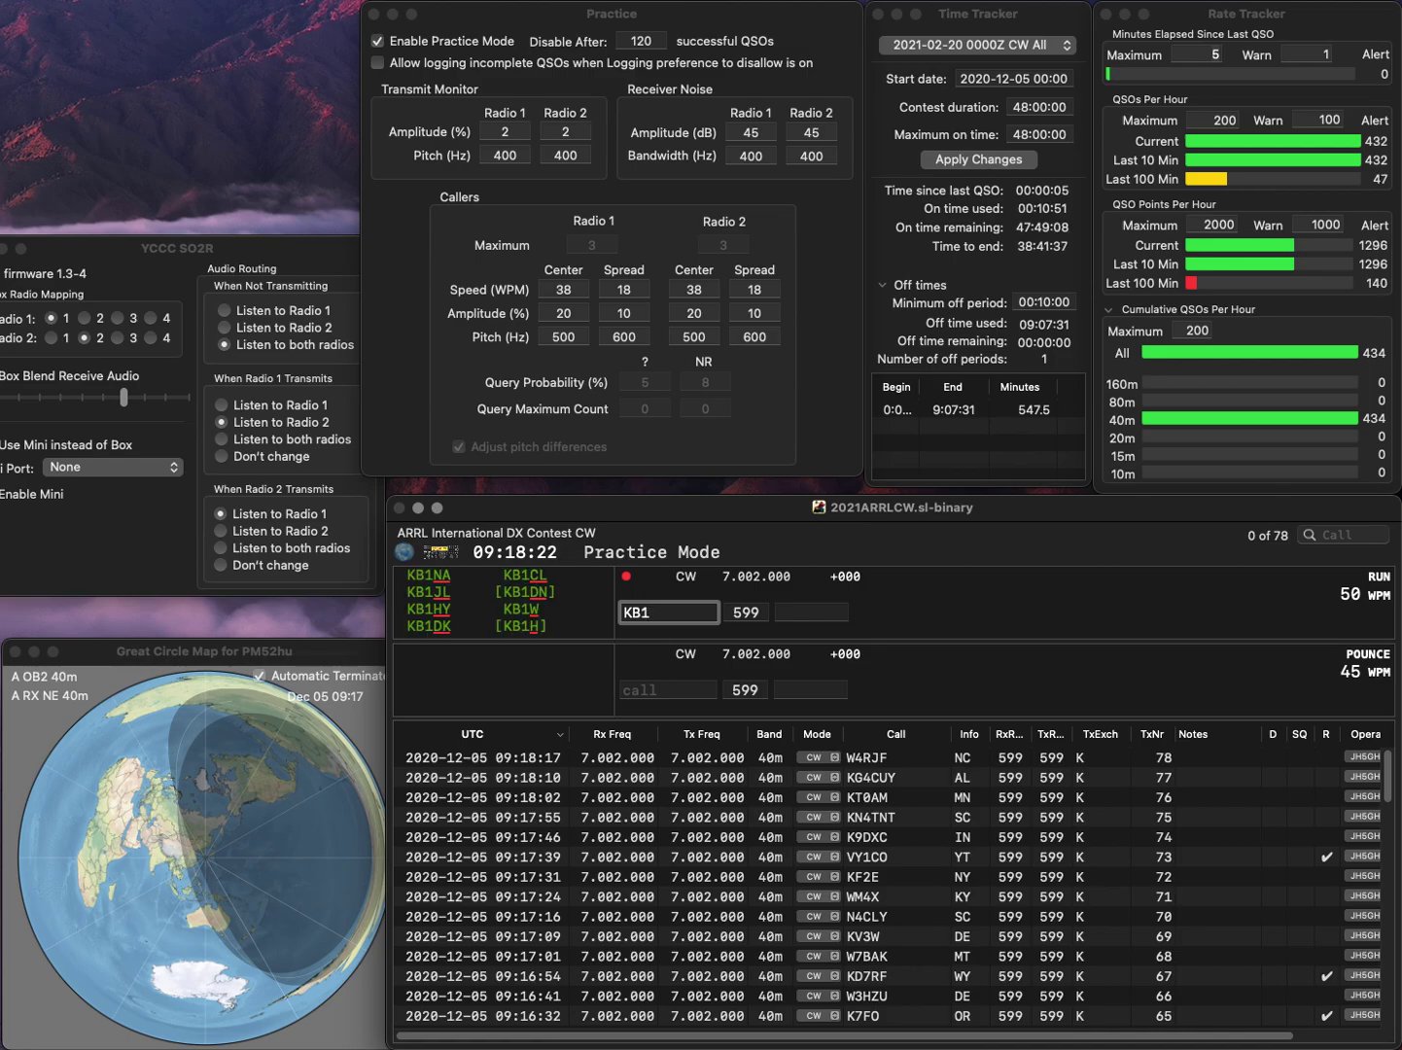
key("BackSpace")
key("BackSpace")
type("6JQ")
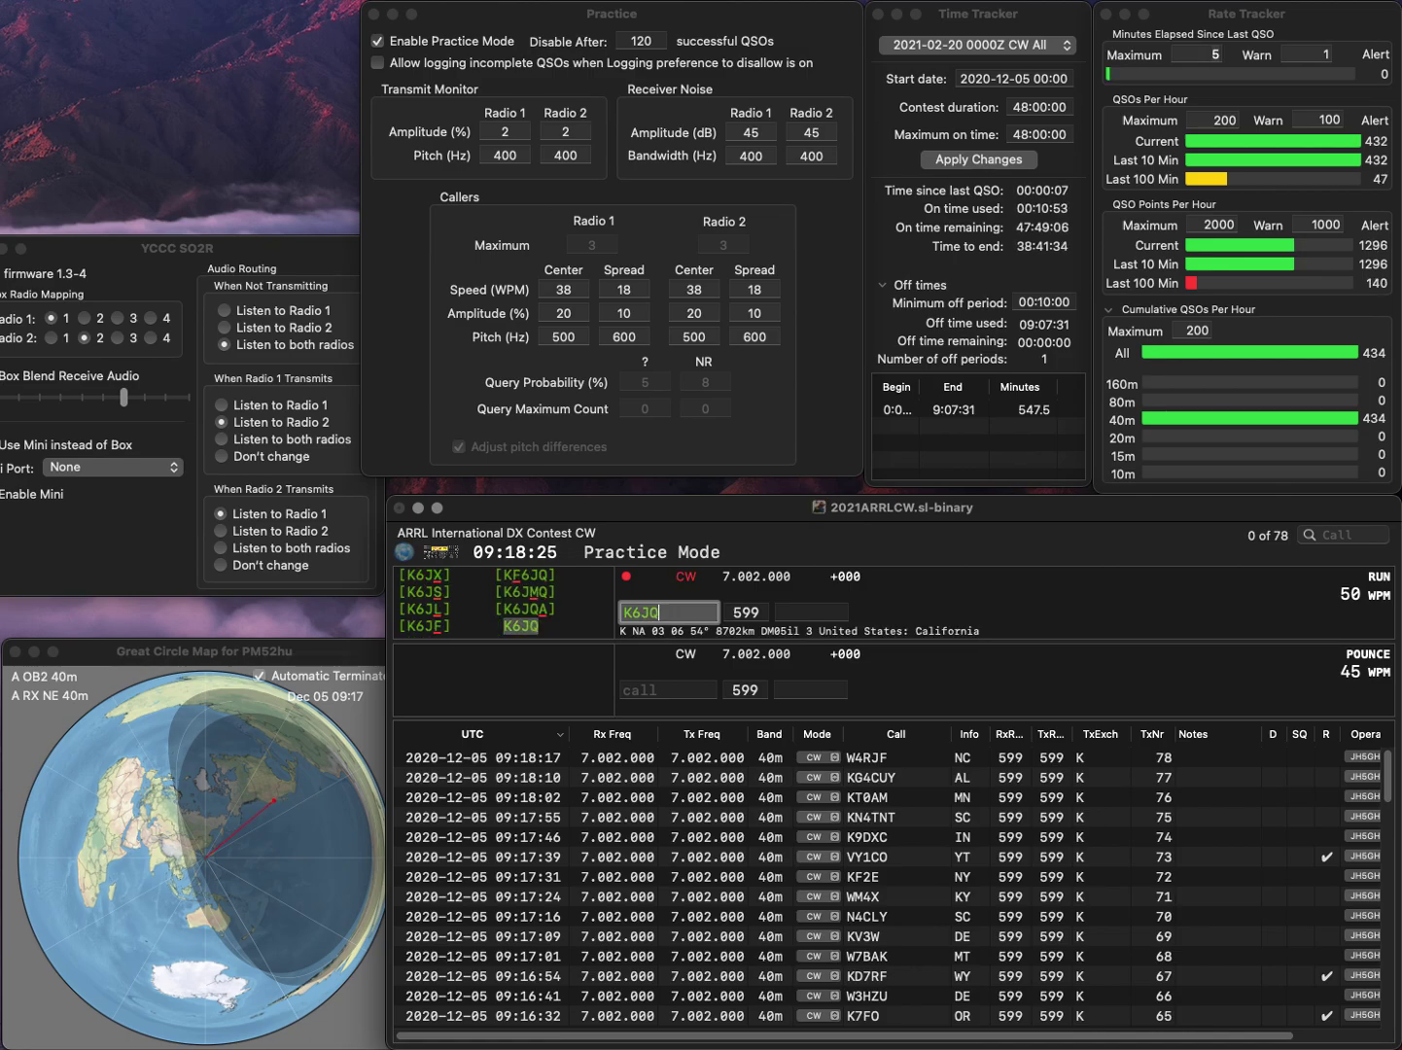
key("Return")
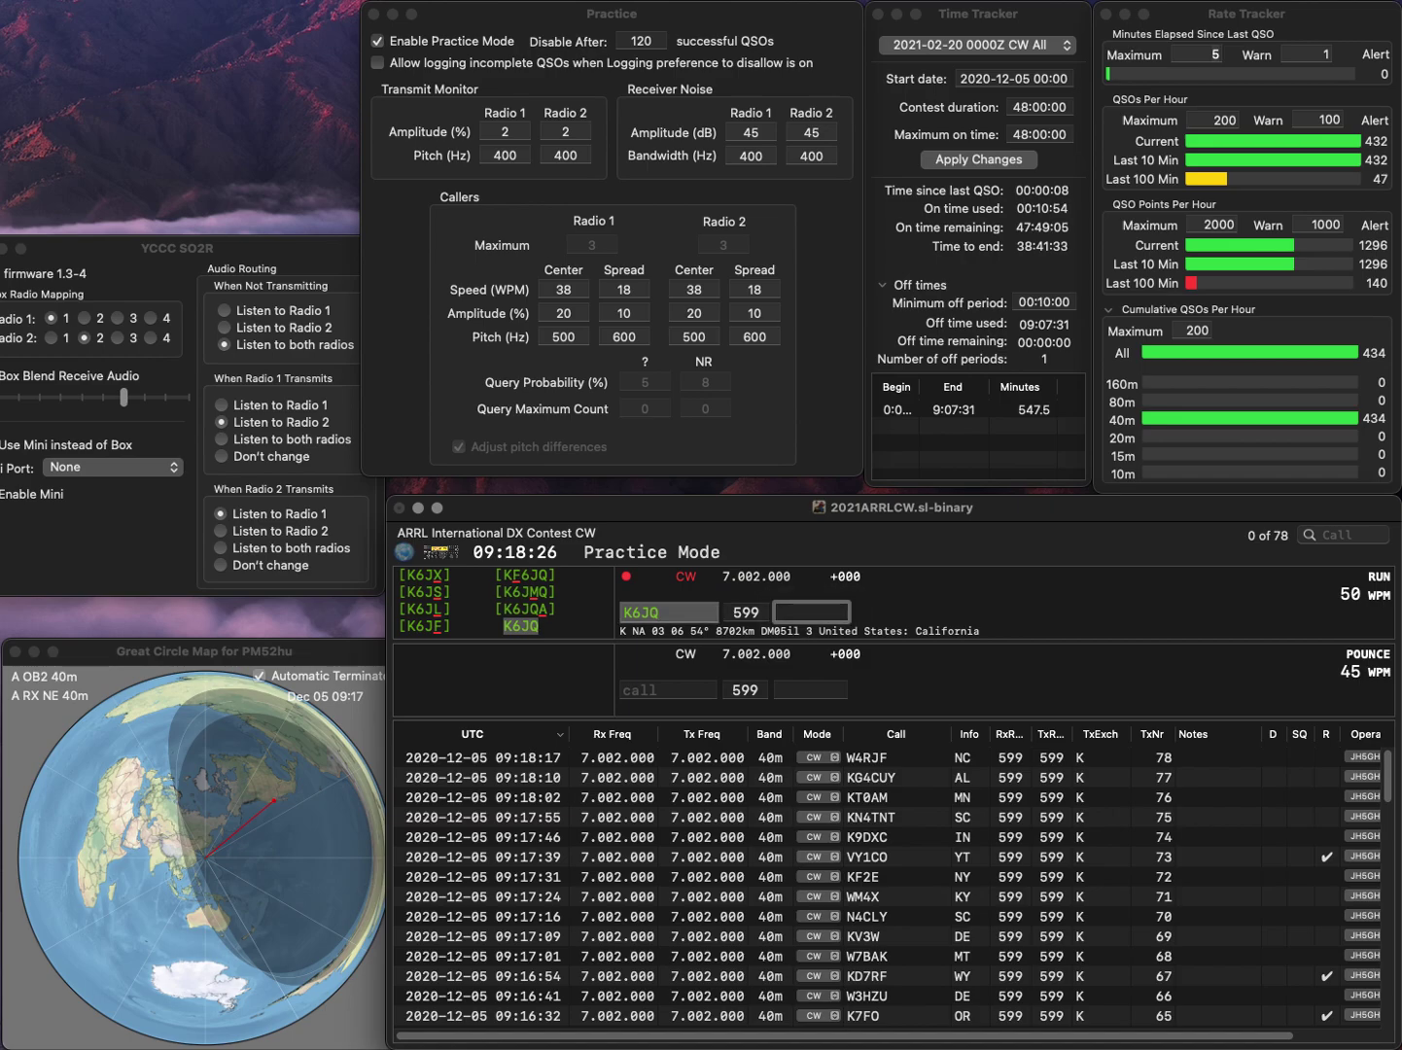
type("CA")
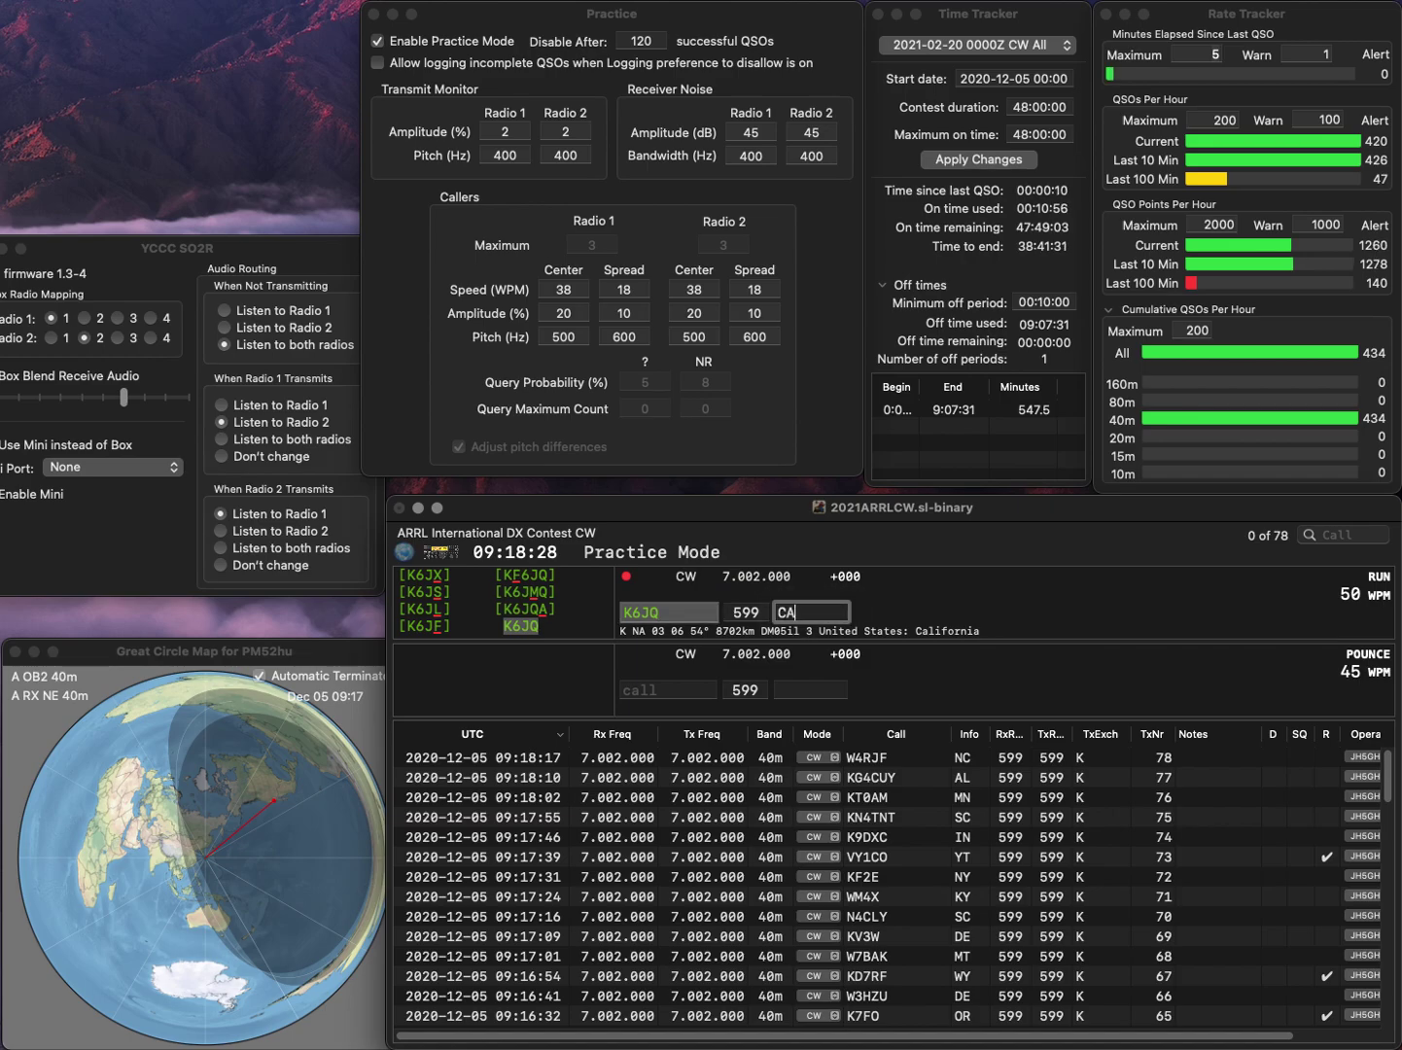
key("shift+Tab")
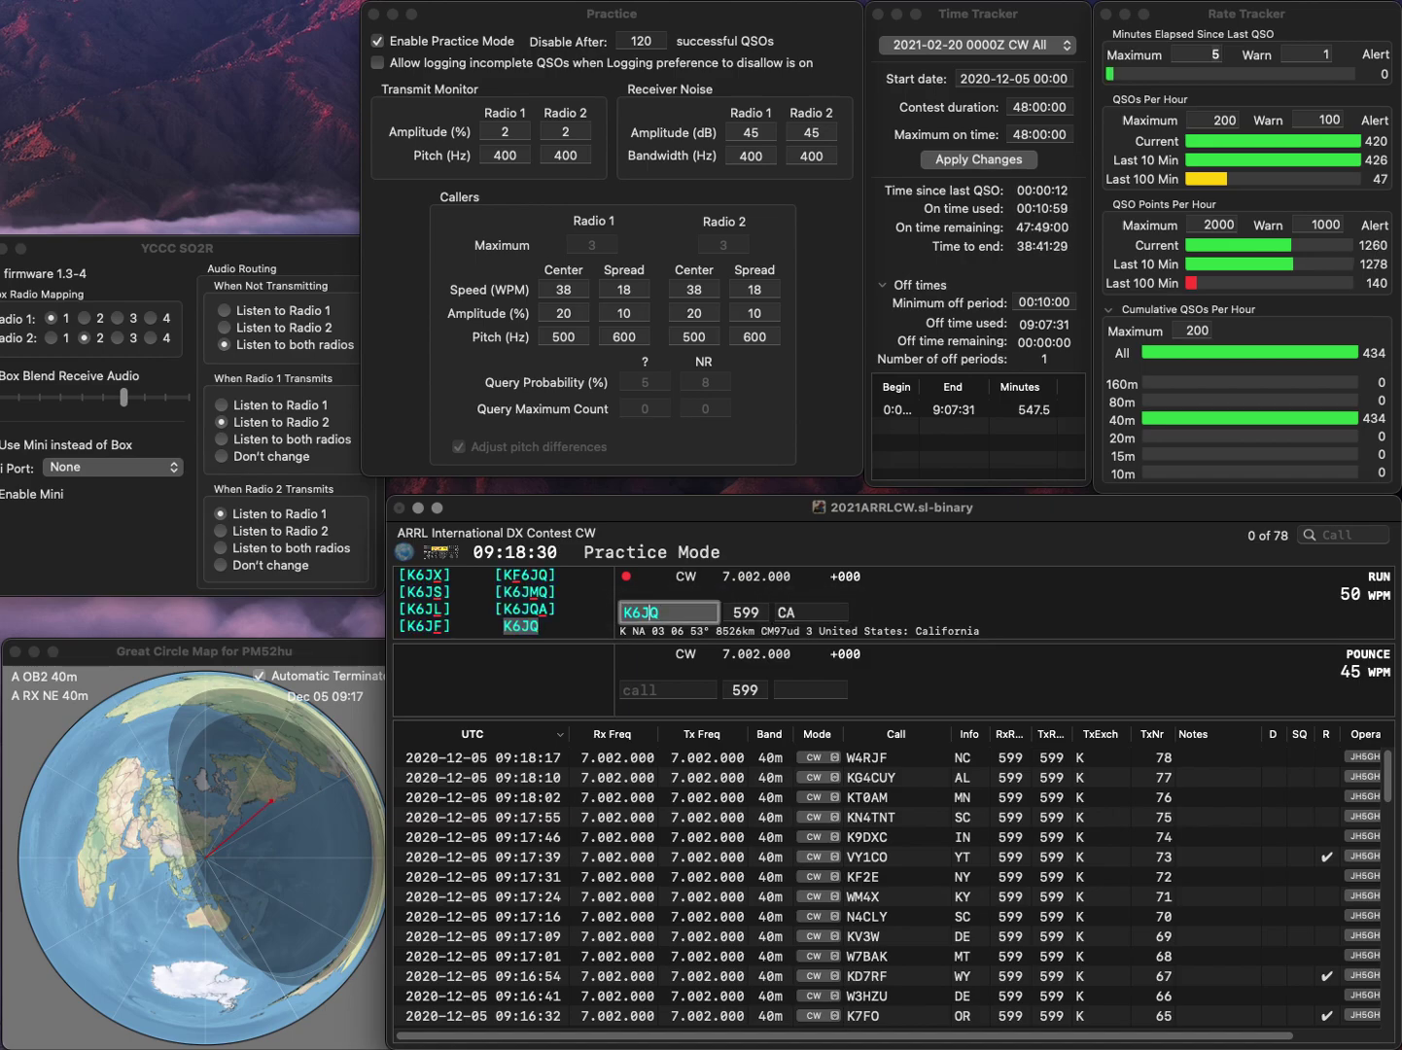
key("BackSpace")
type("MQ")
key("Tab")
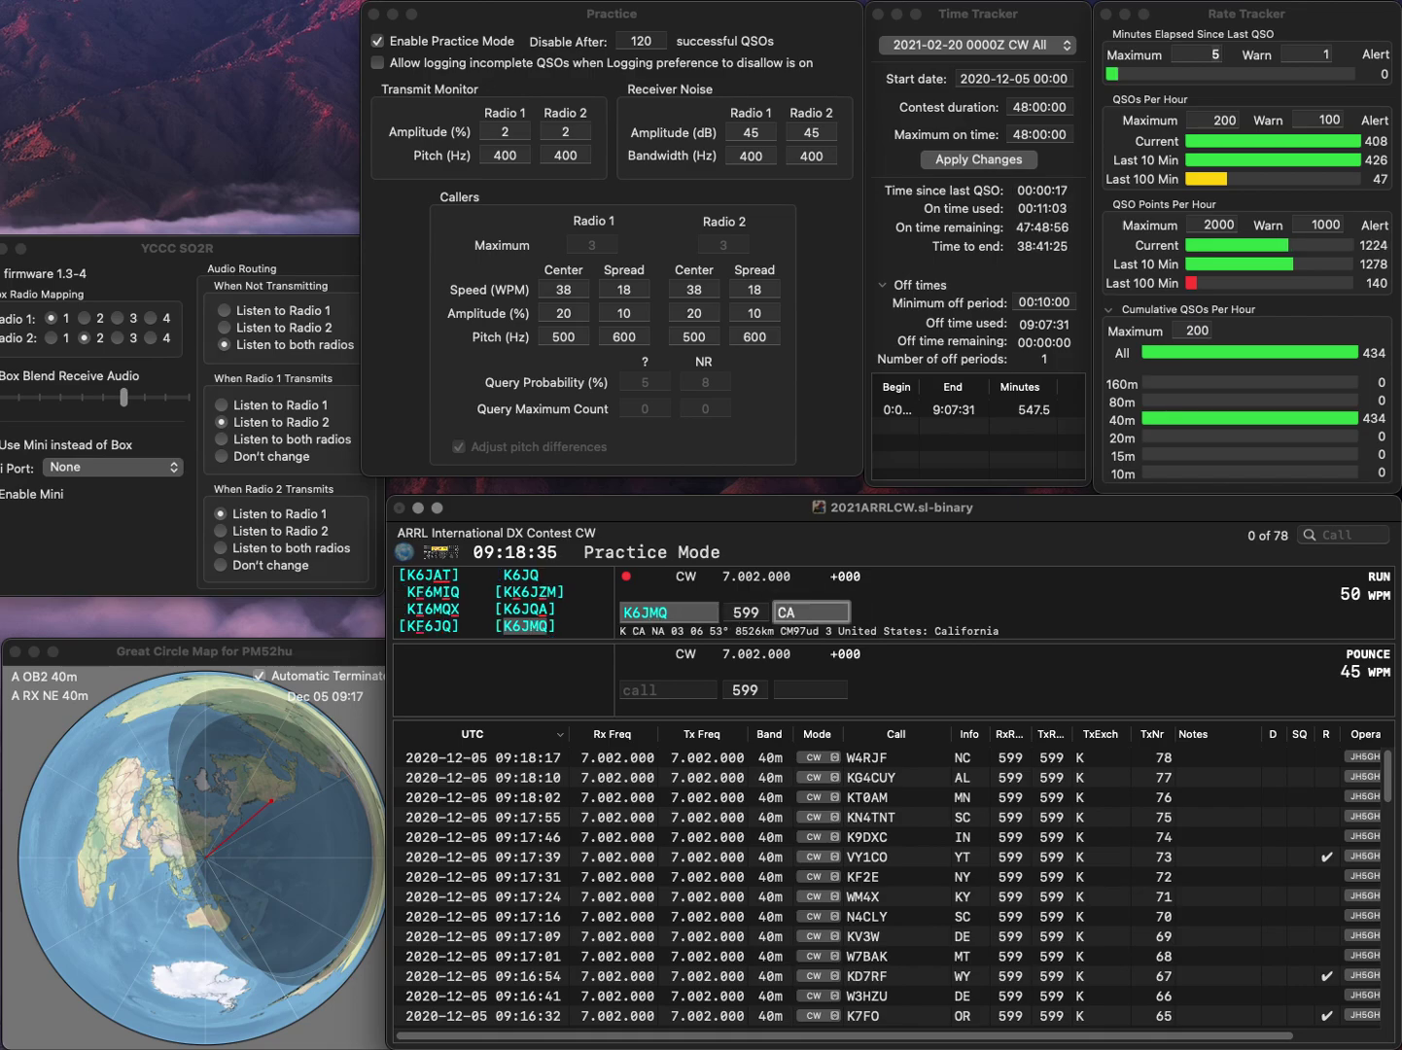
key("Return")
type("KN4B")
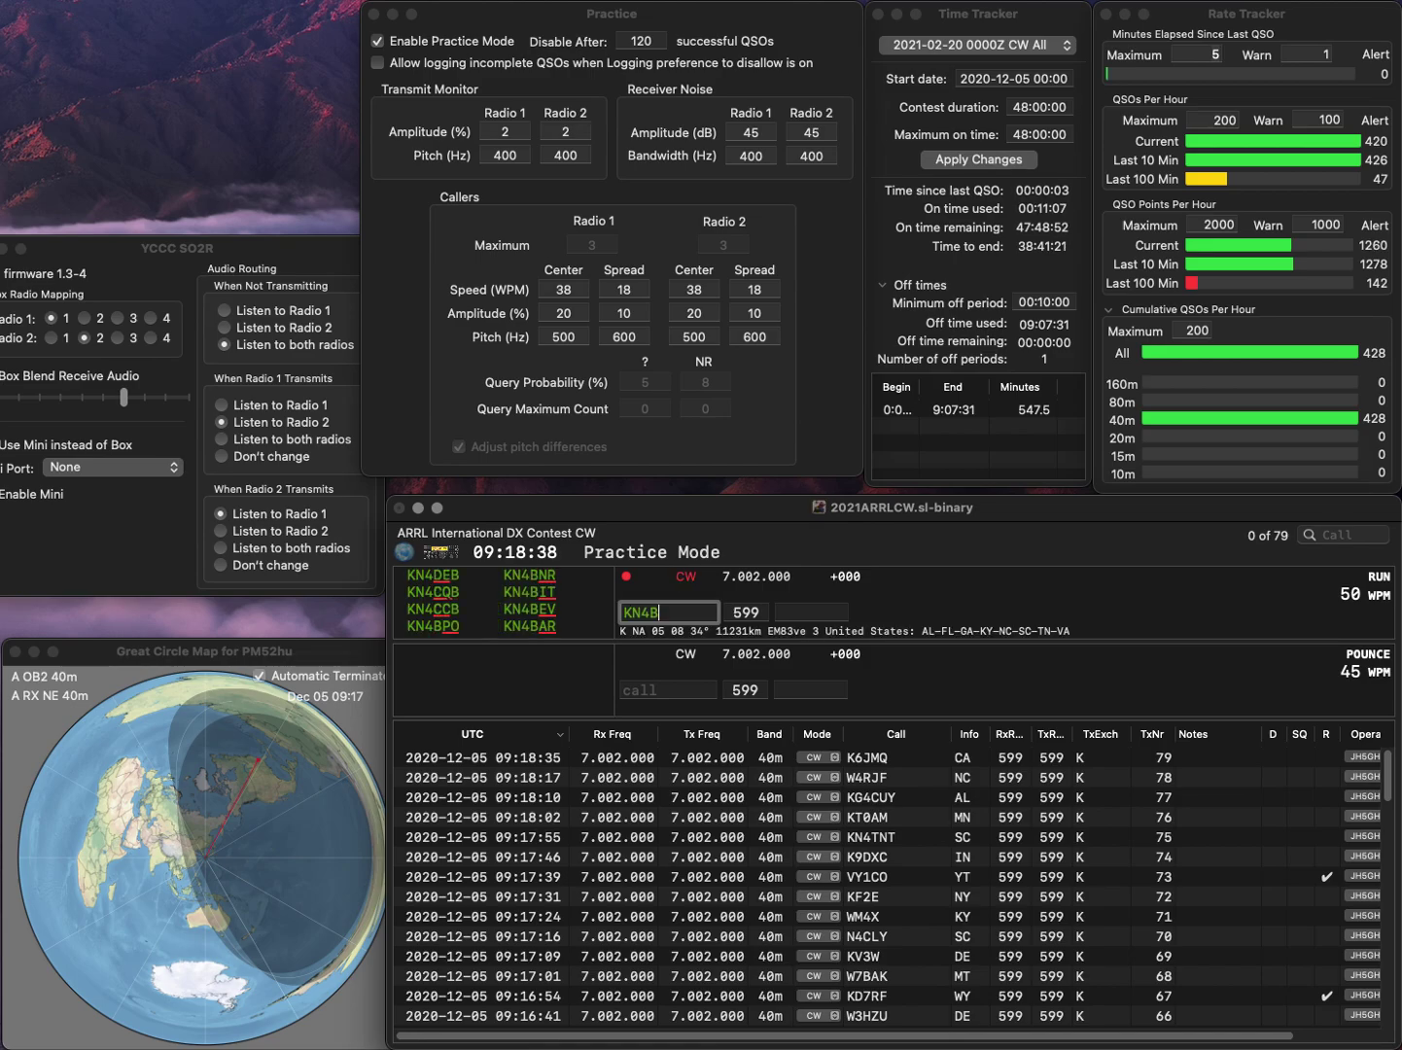
type("PO")
key("Return")
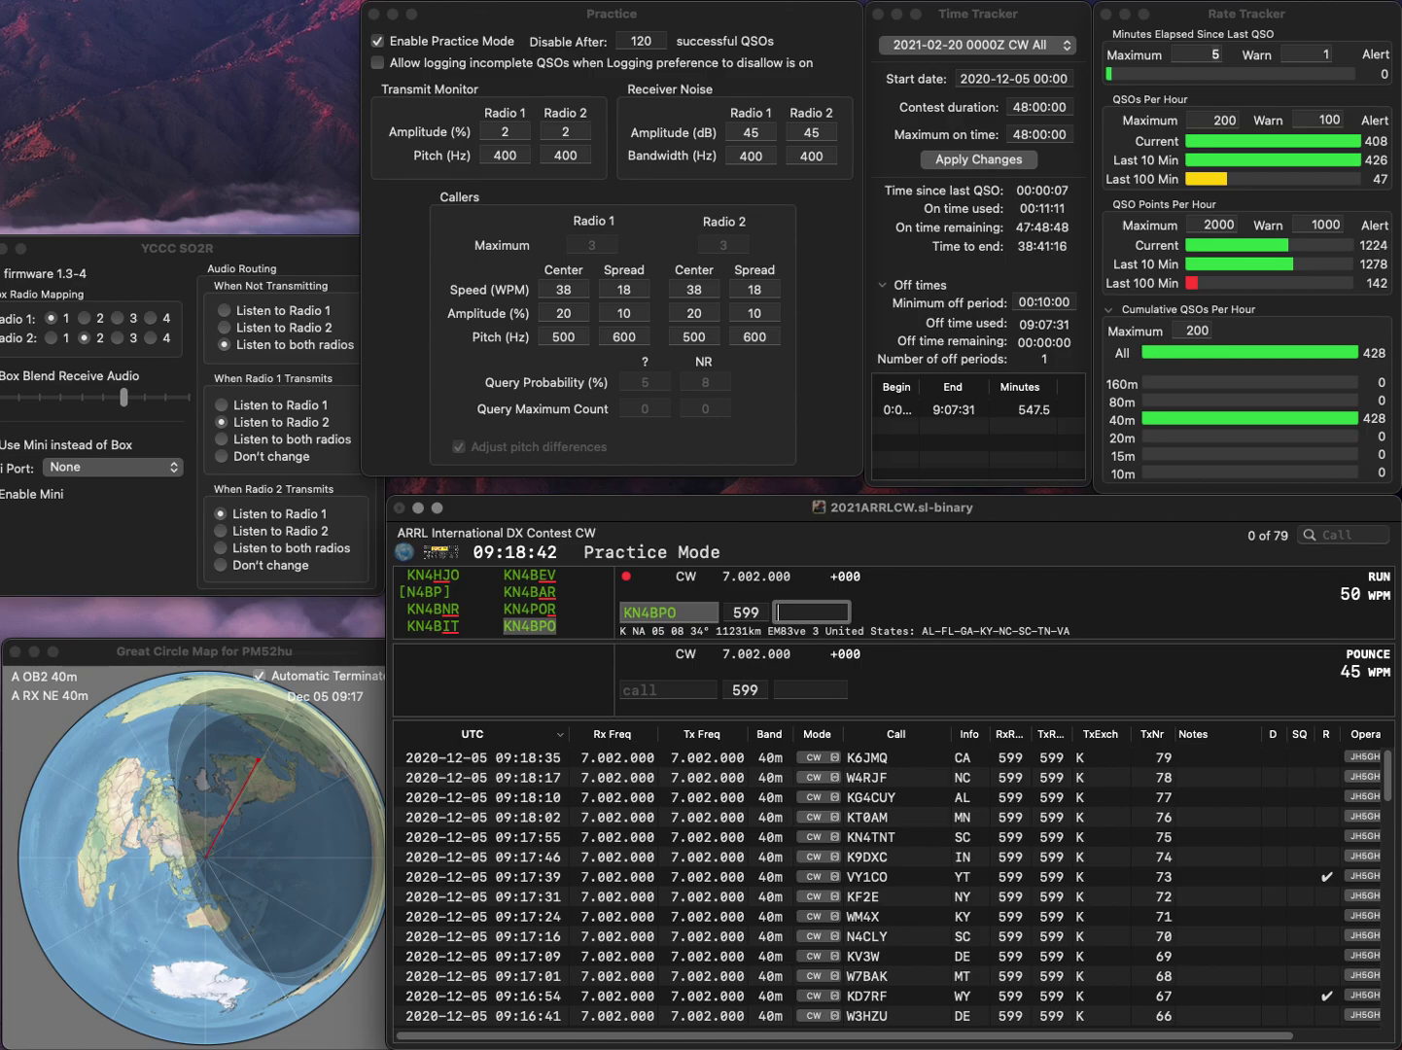
key("Return")
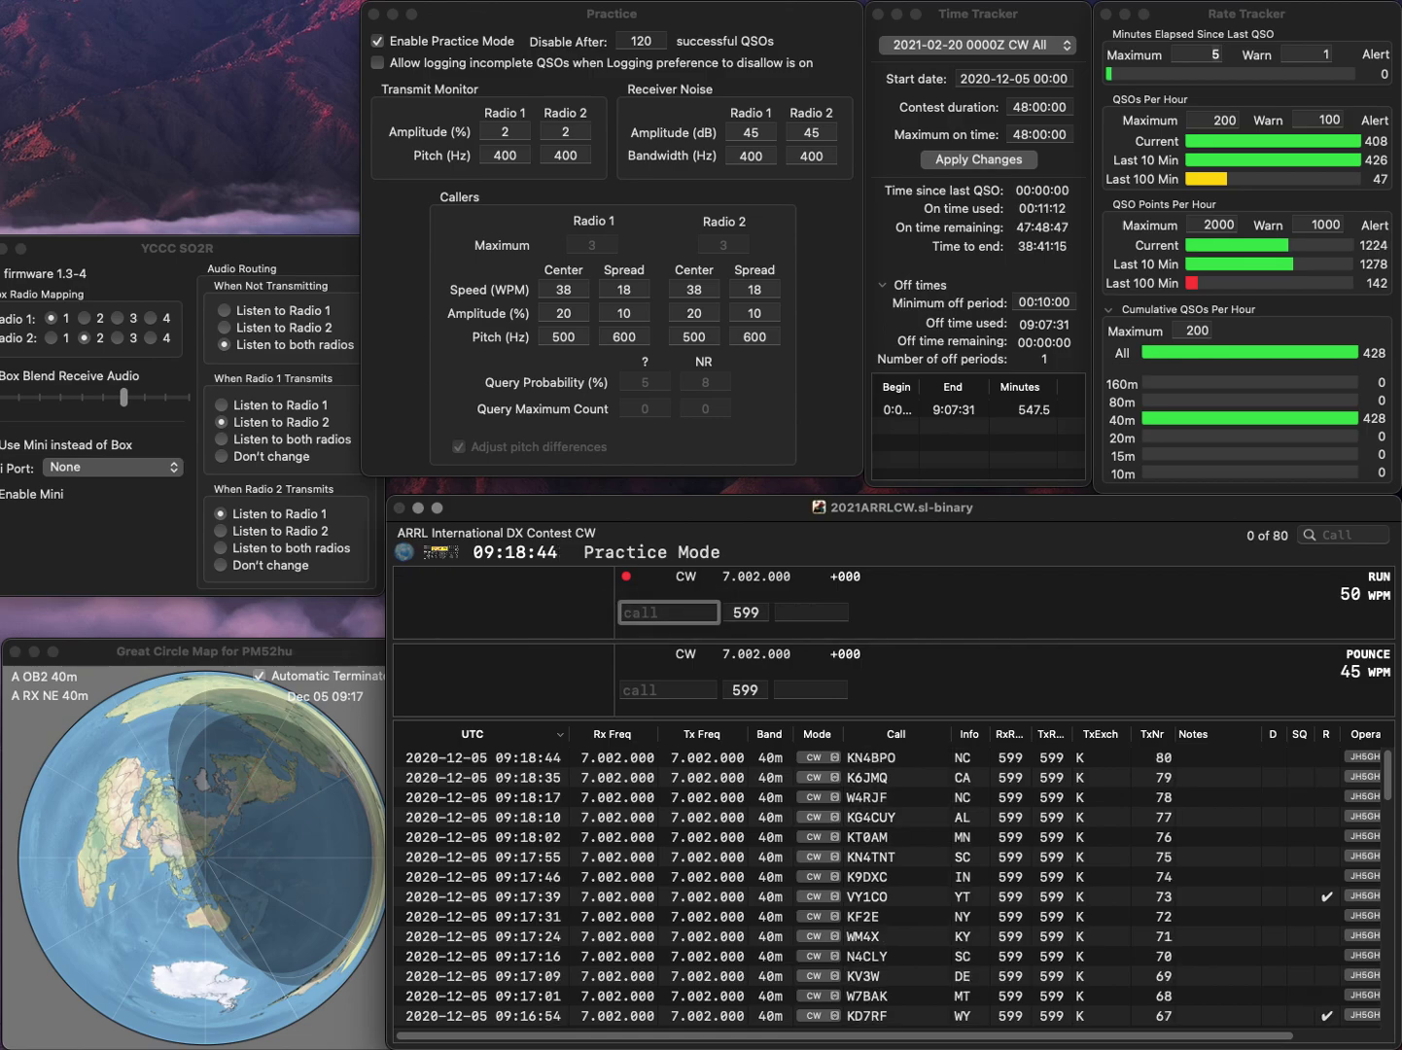
Work the caller K1DAT/1 on the run radio and log the contact with received exchange ME
type("K1D")
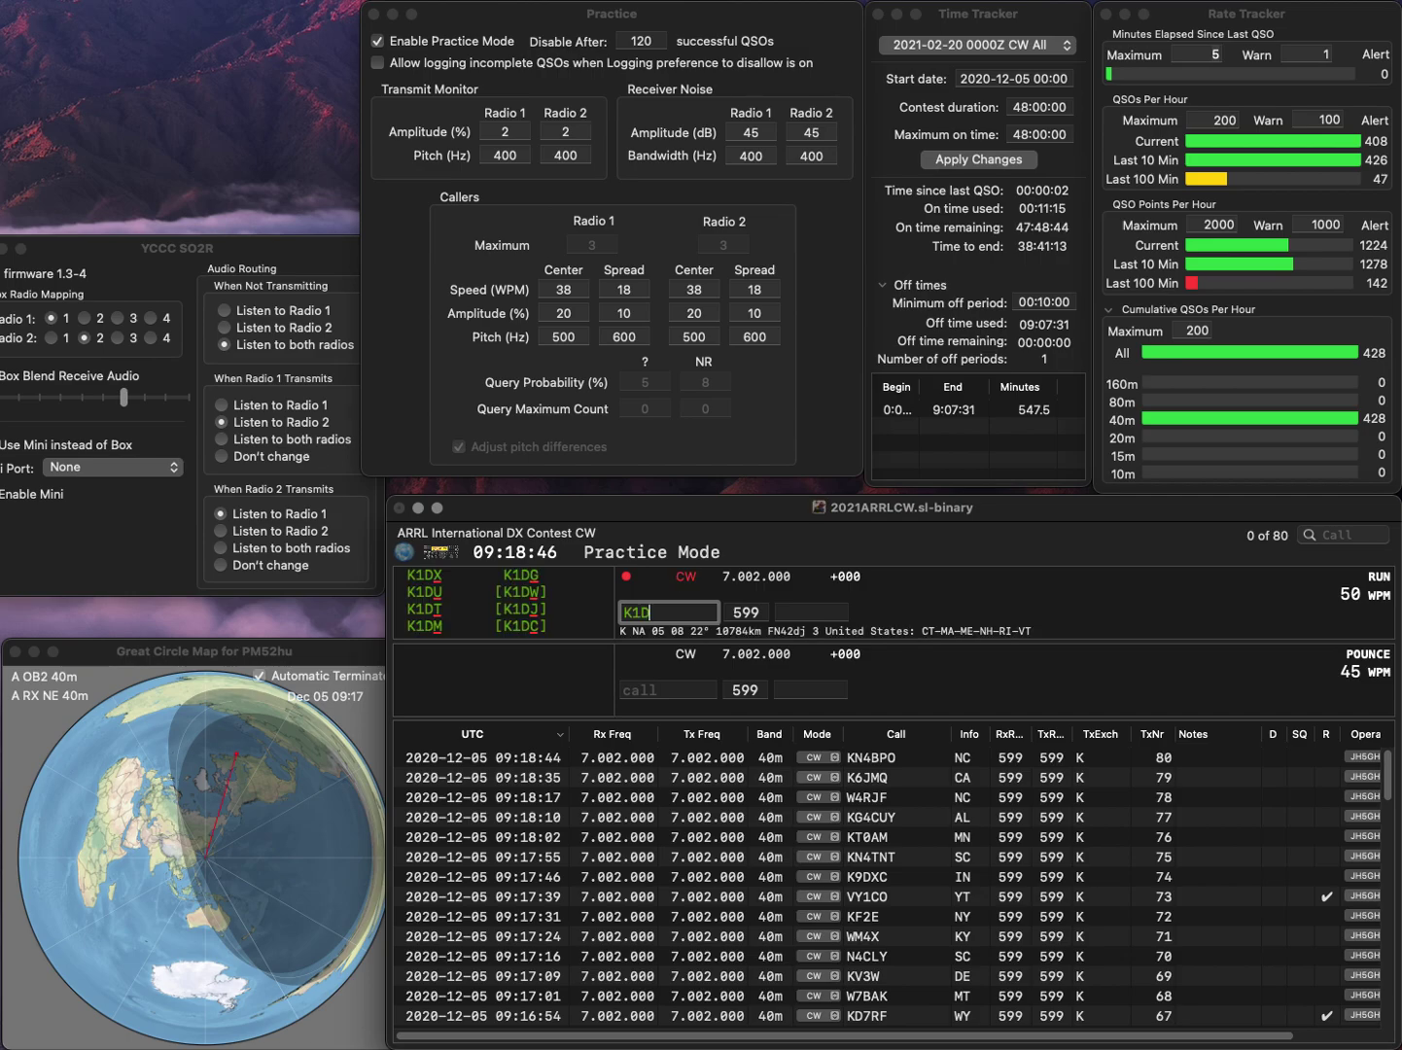
type("AT/1")
key("Return")
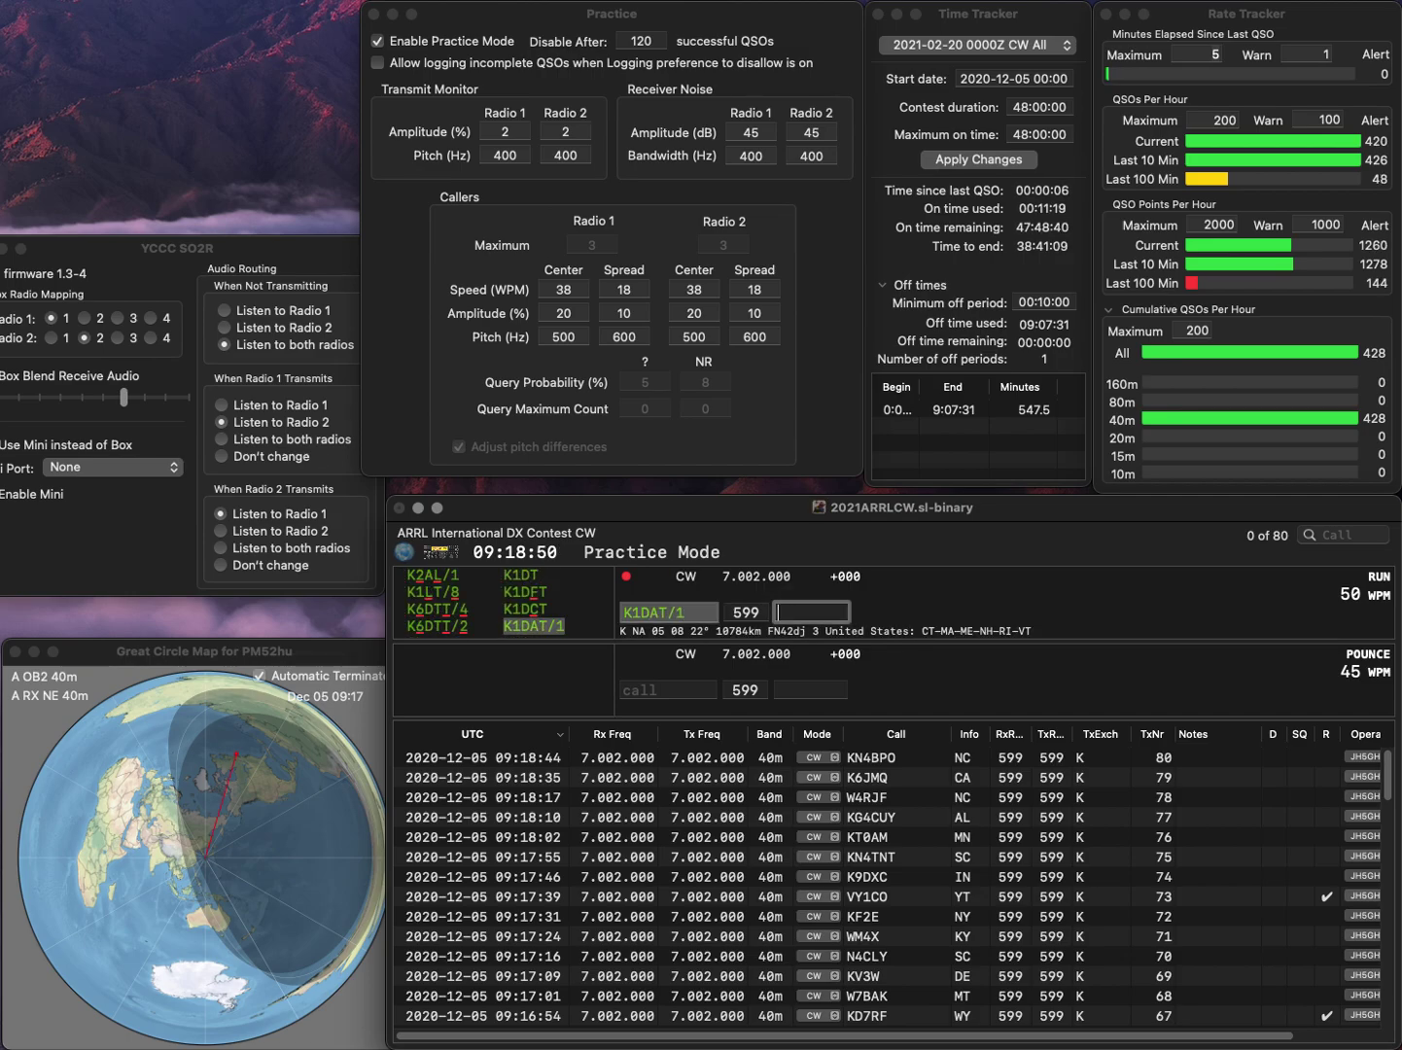
key("Return")
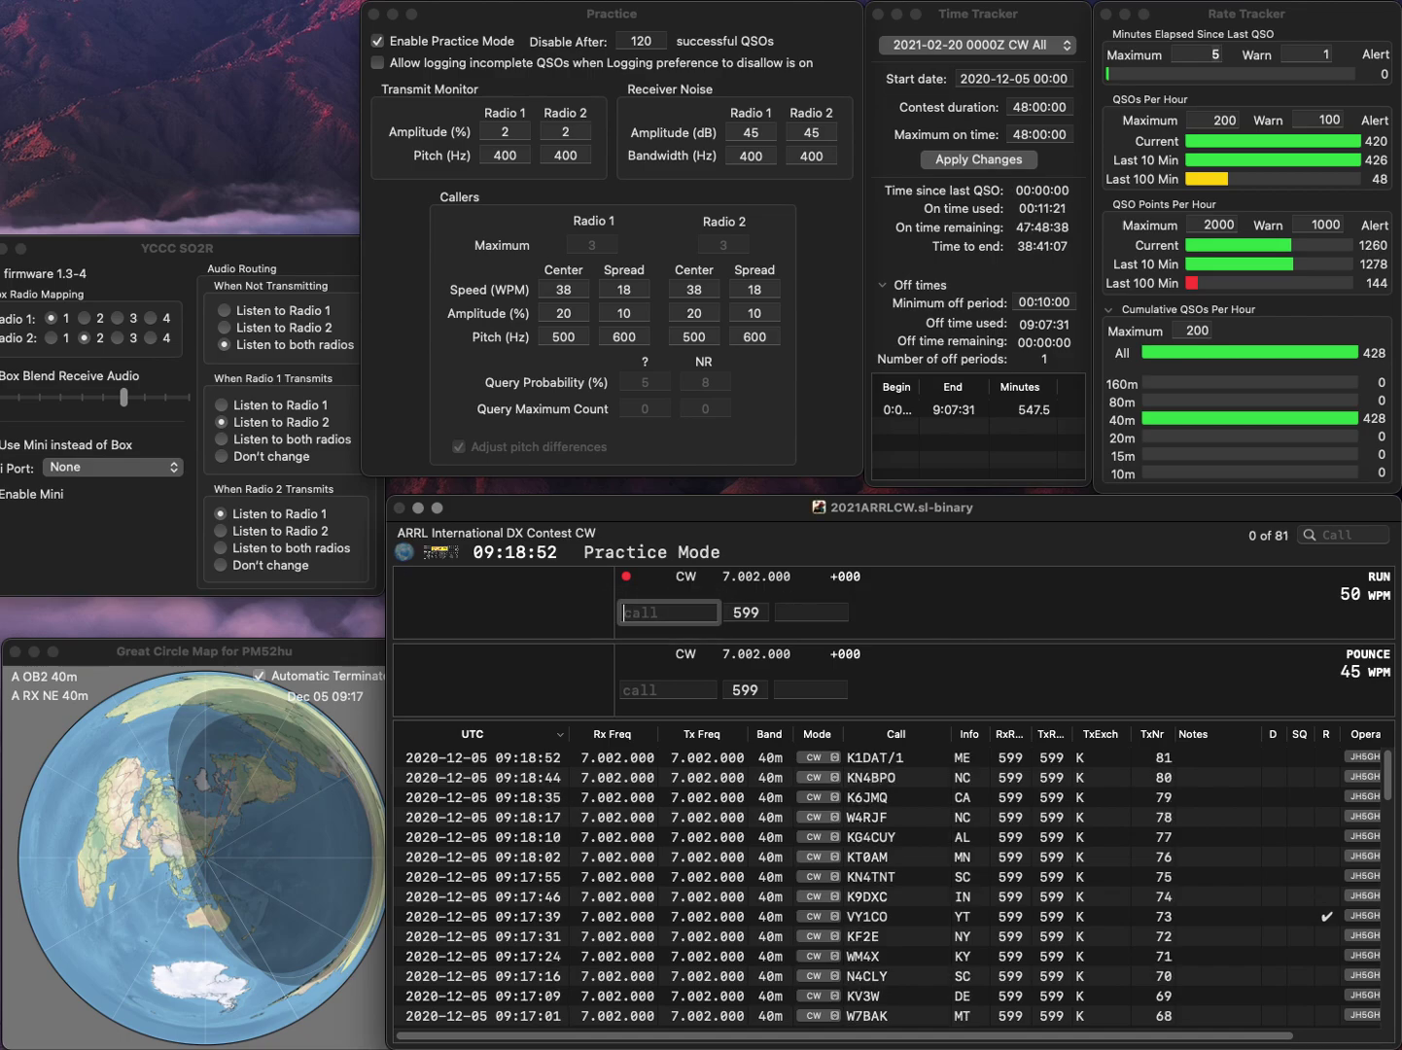
Work the caller KJ9B on the run radio and log the contact with received exchange IN
type("KJ9B")
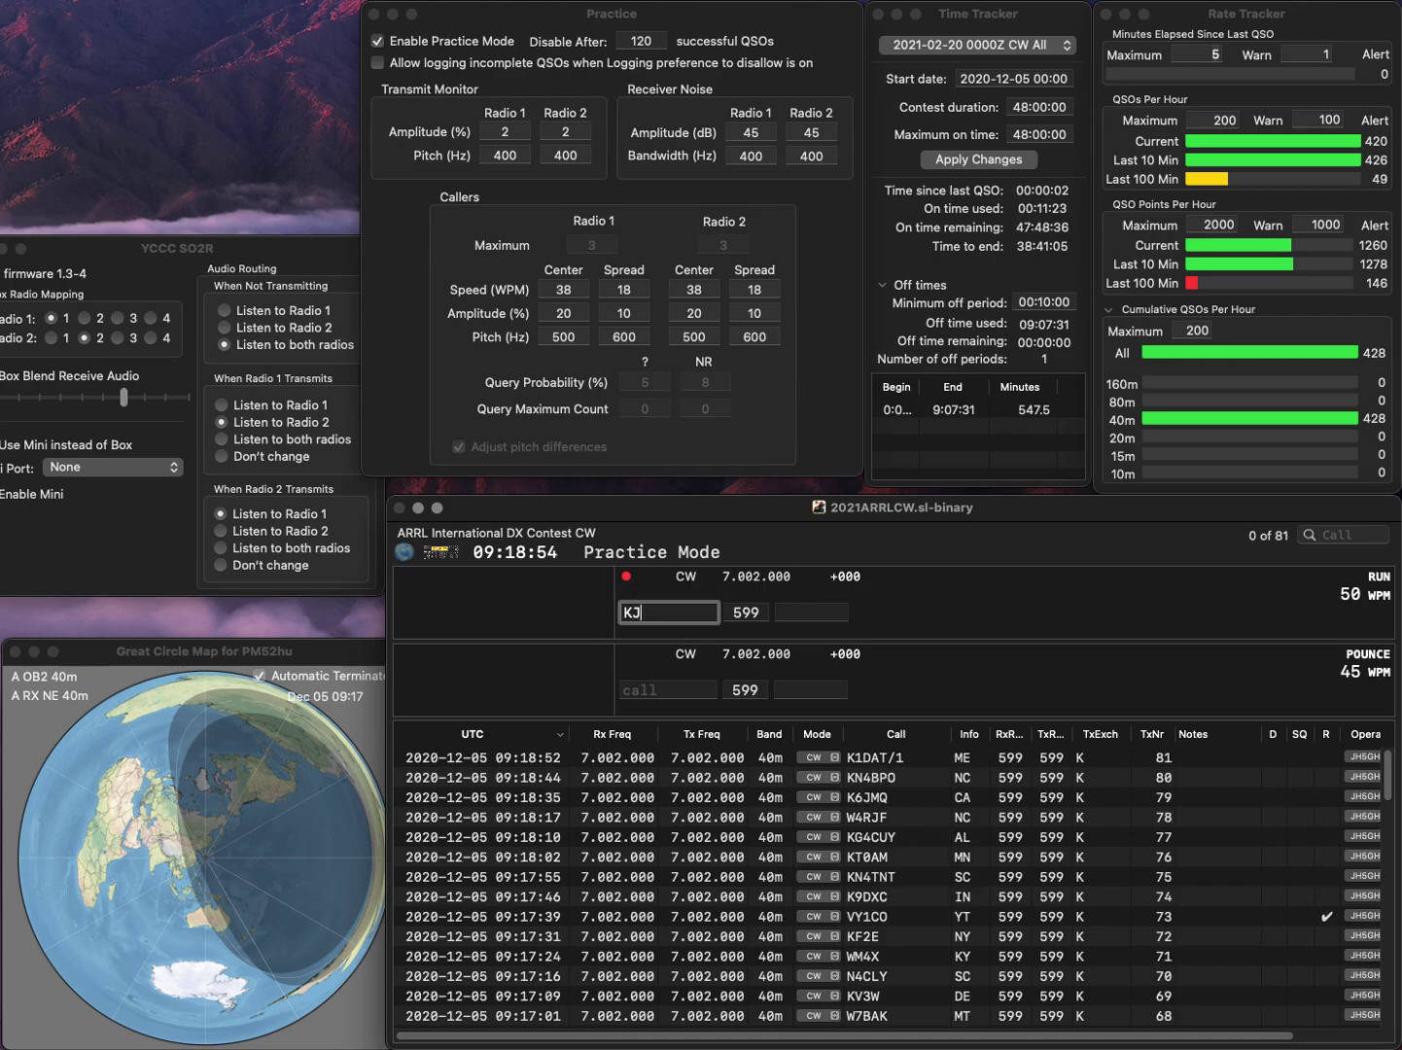
key("Return")
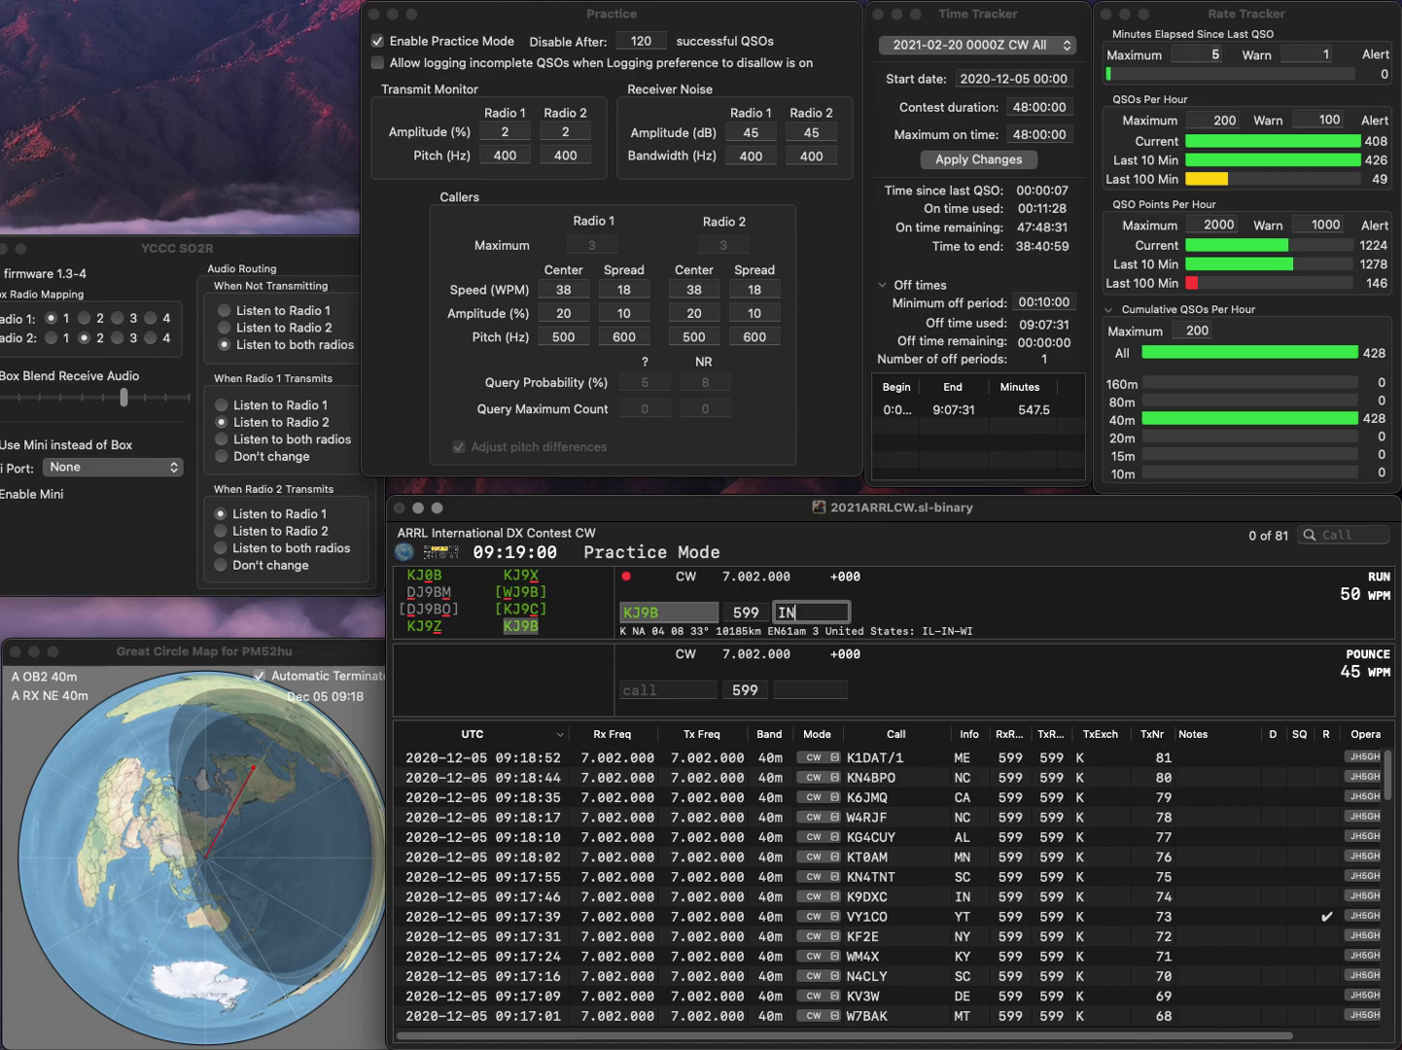
key("Return")
type("N")
key("BackSpace")
type("2SUB")
key("space")
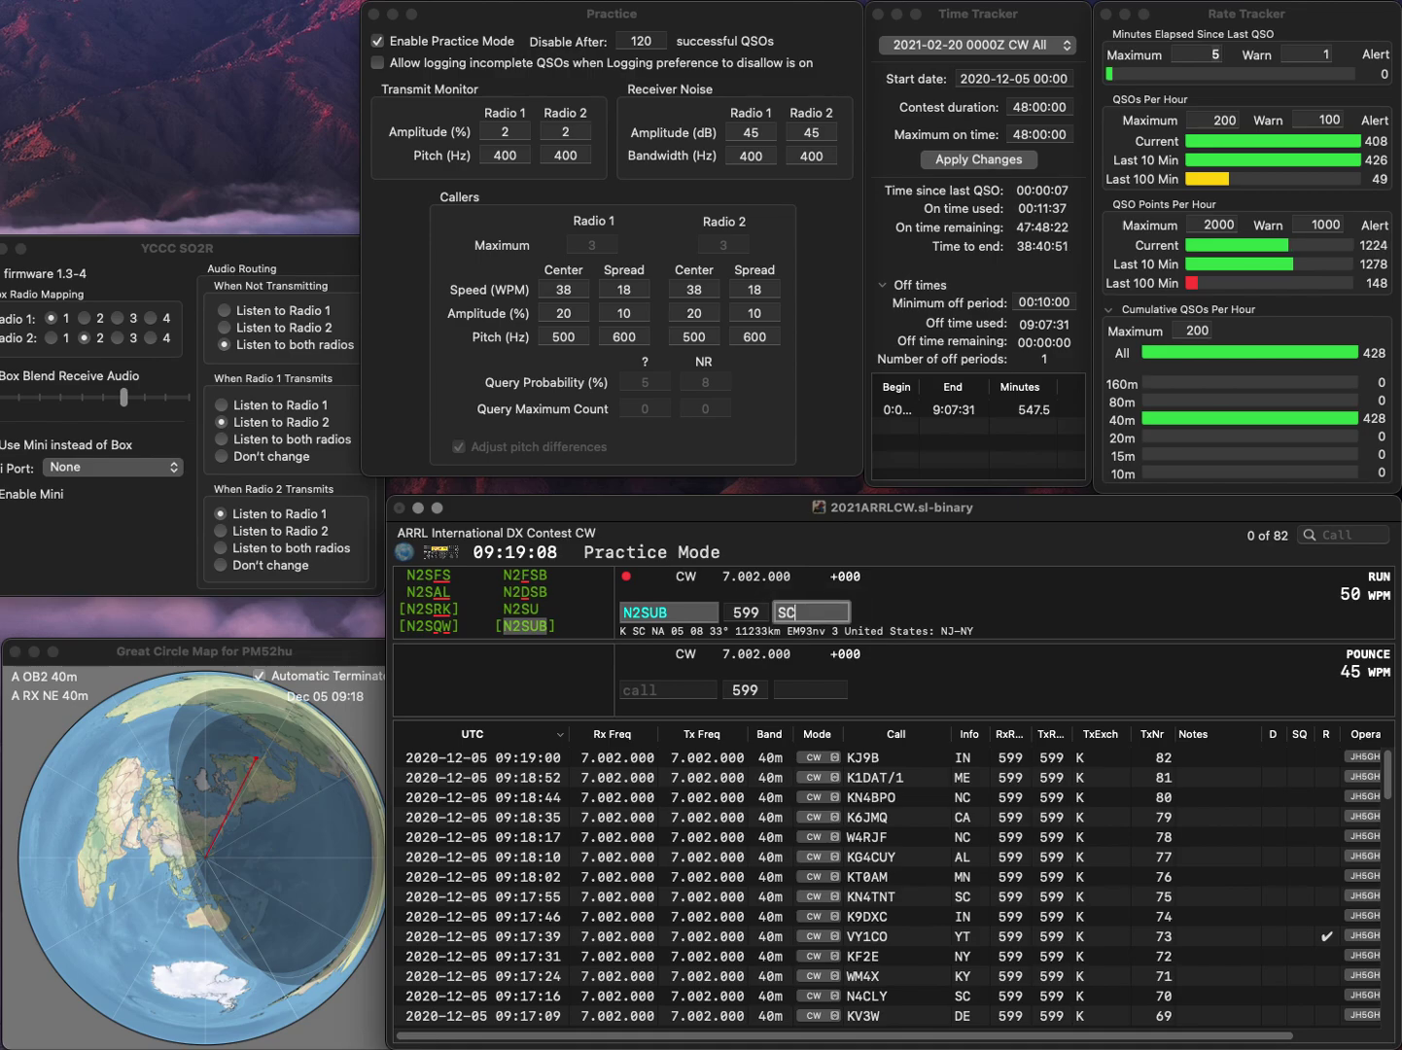
key("Return")
type("WB8WUA")
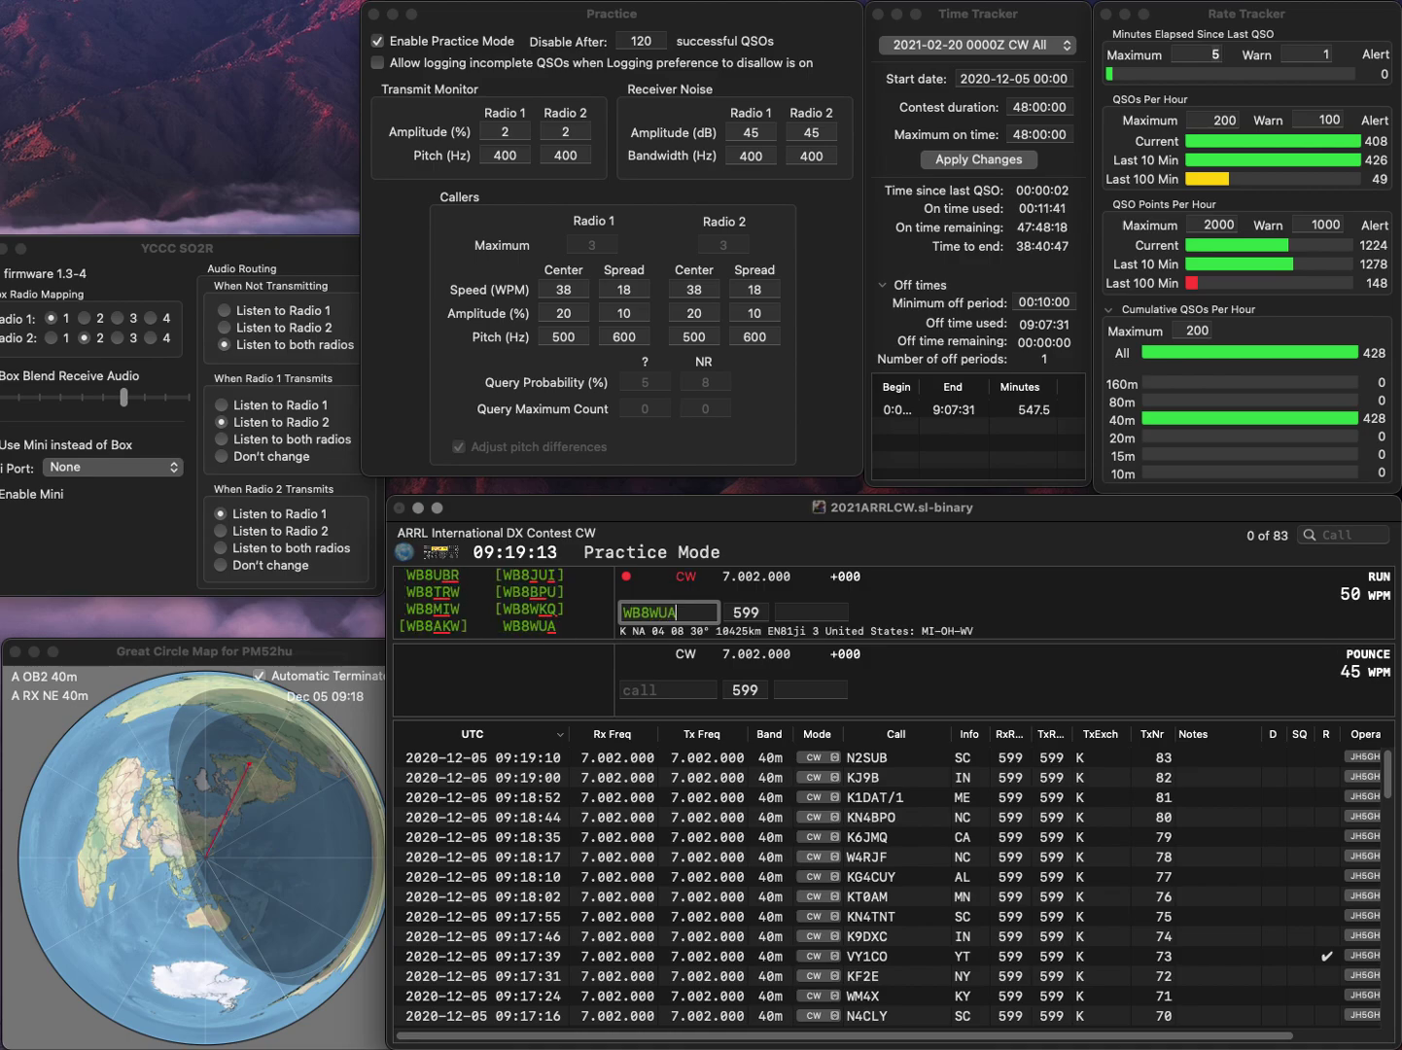
key("Return")
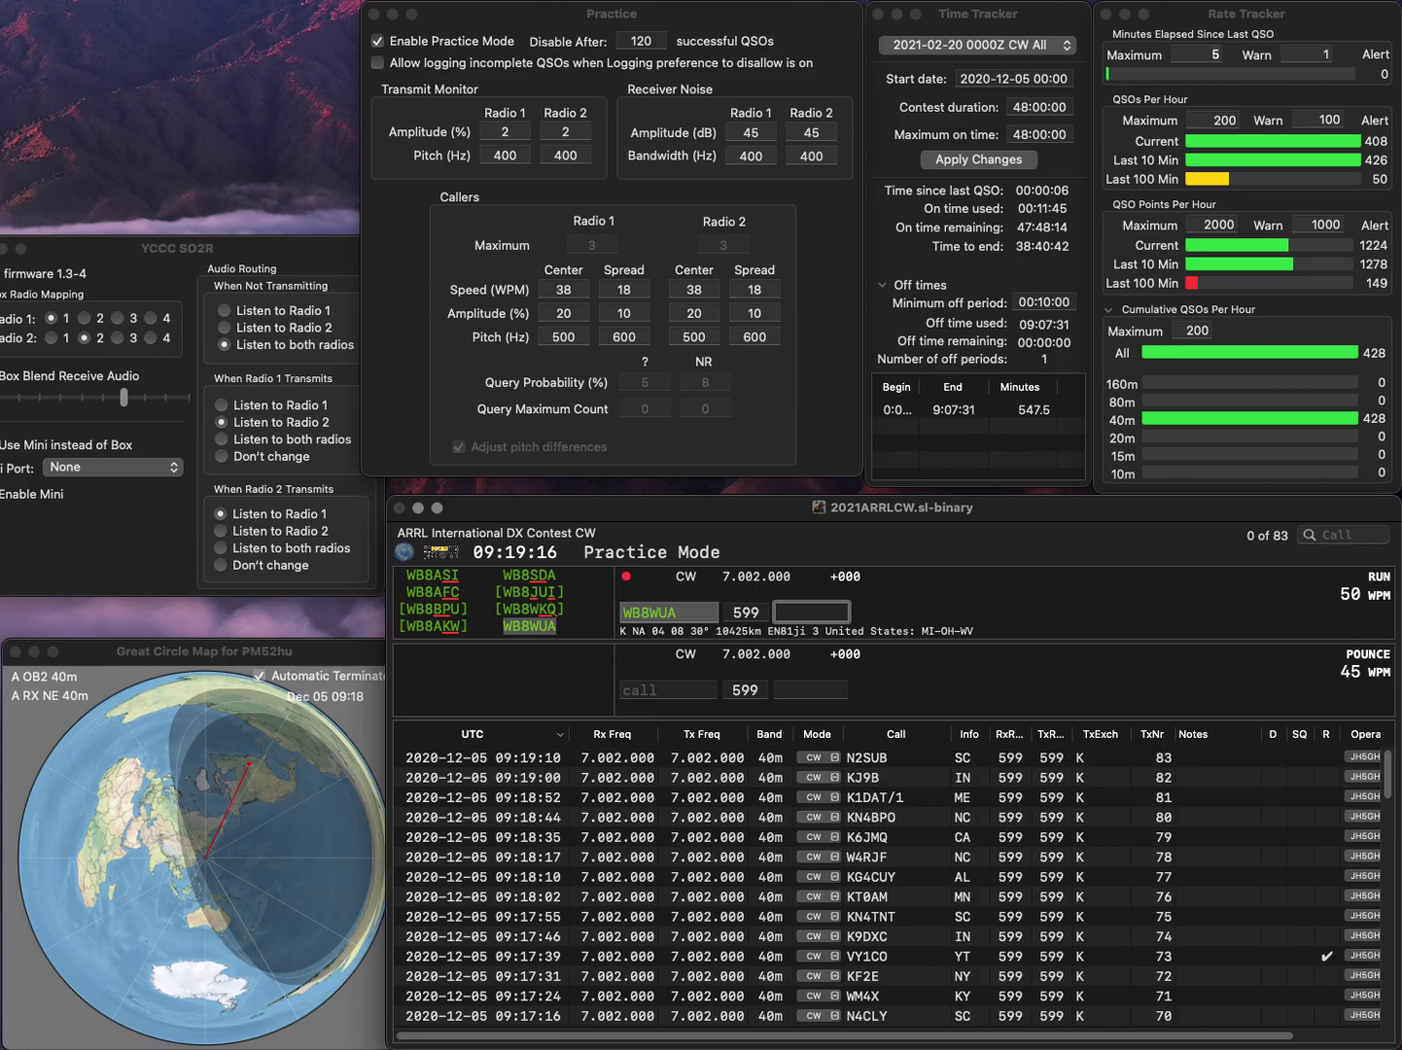
key("Return")
Work the caller KB2MS on the run radio and log the contact with received exchange NY
type("K")
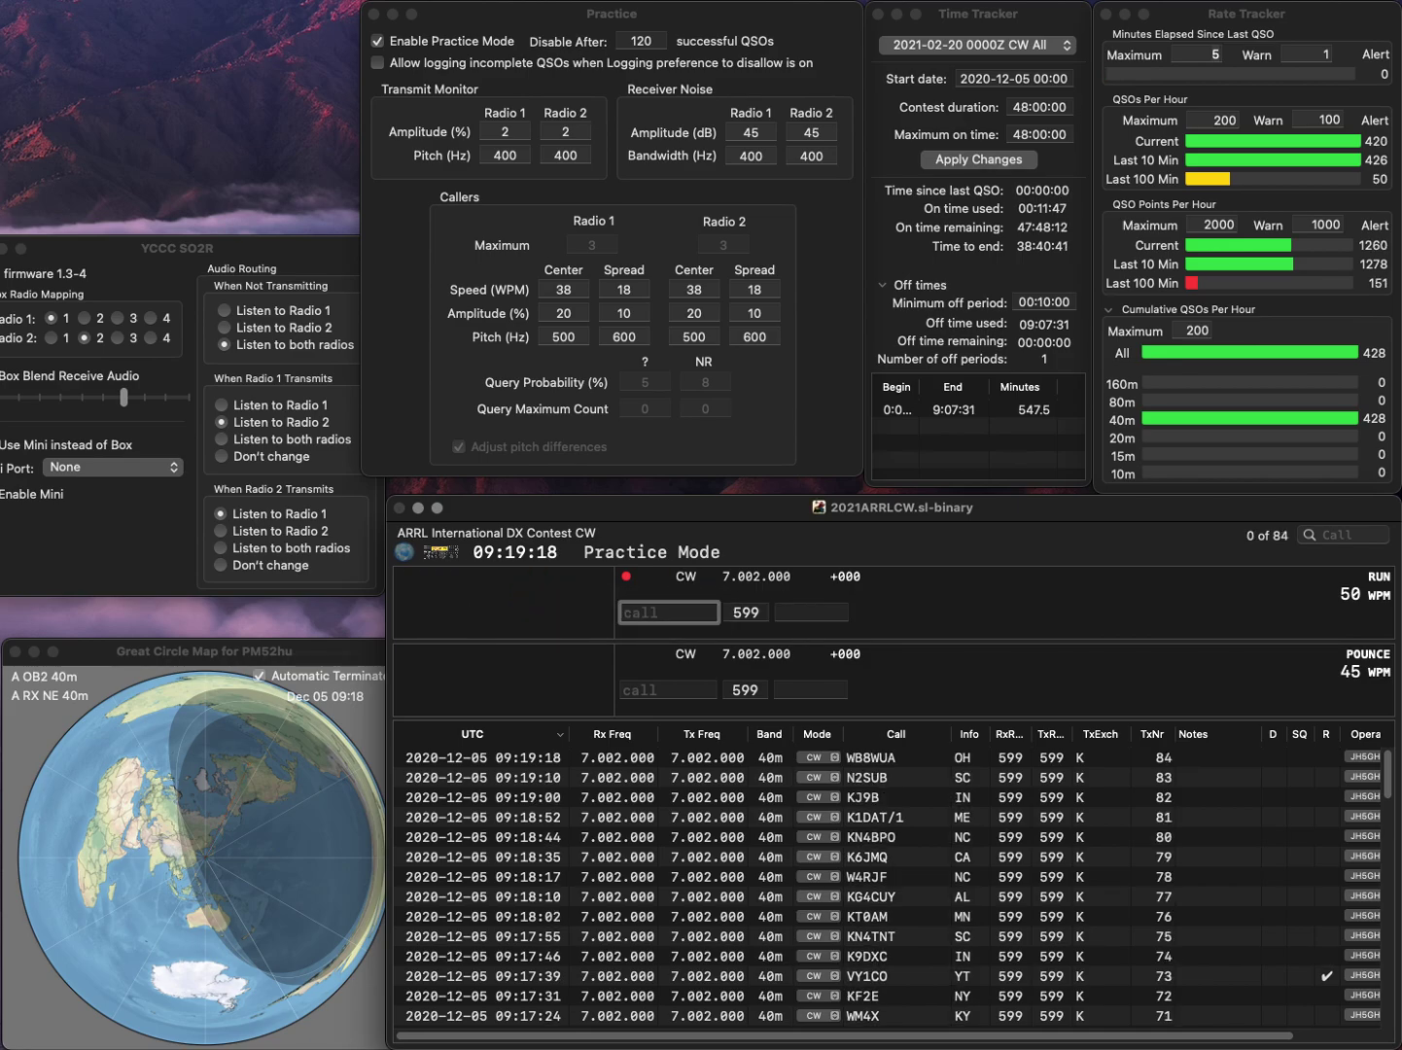
type("B2MH")
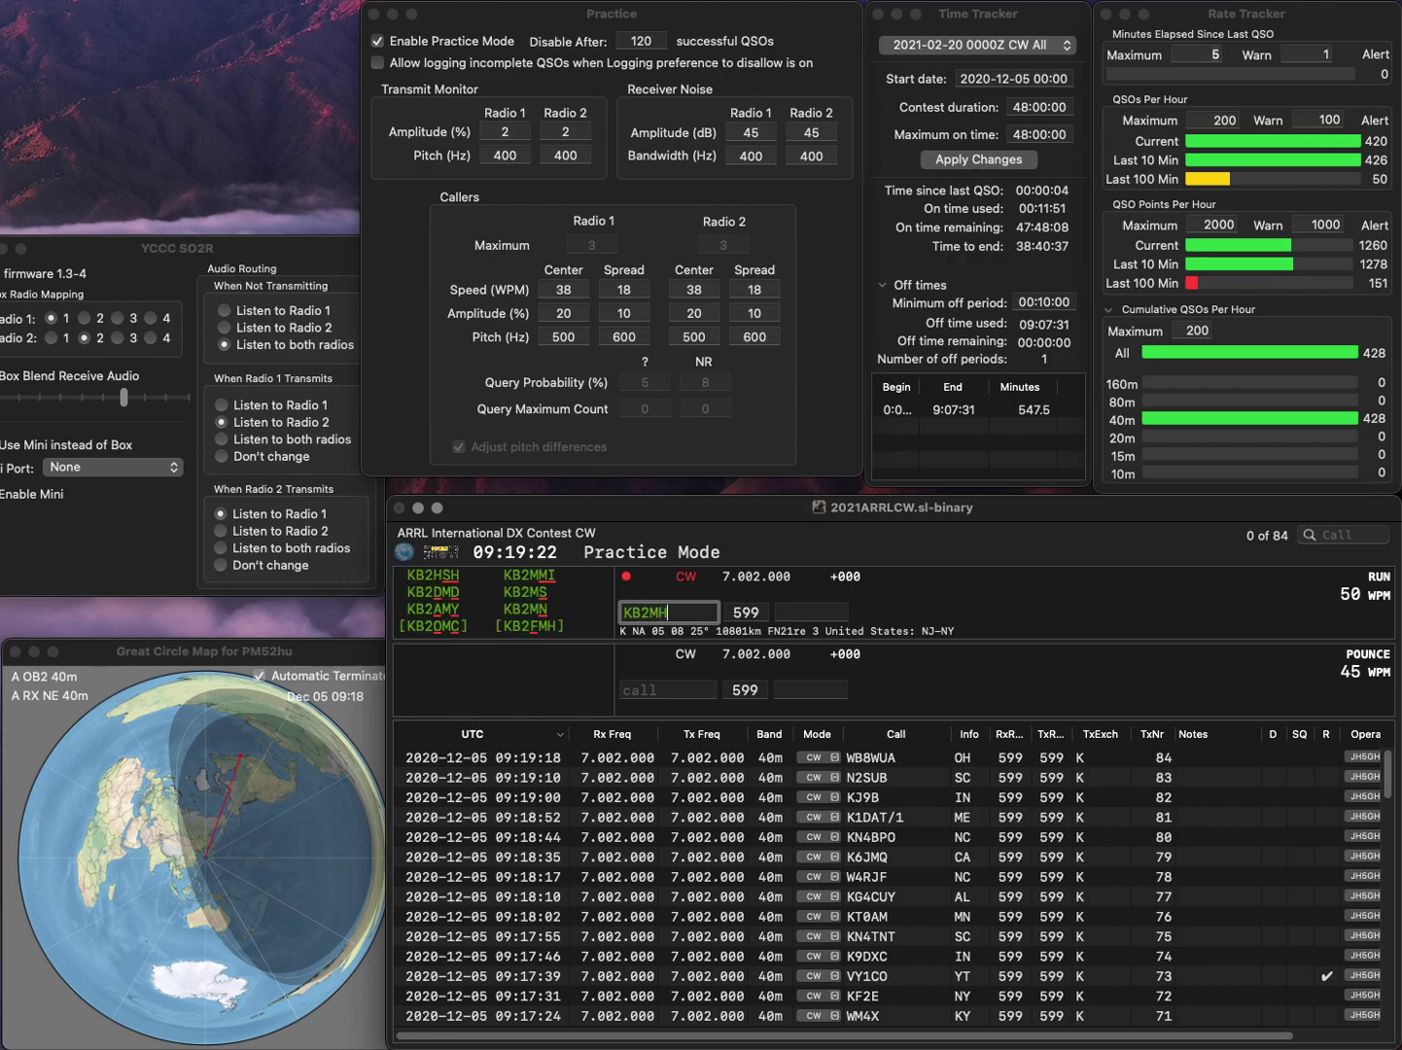
key("BackSpace")
type("S")
key("space")
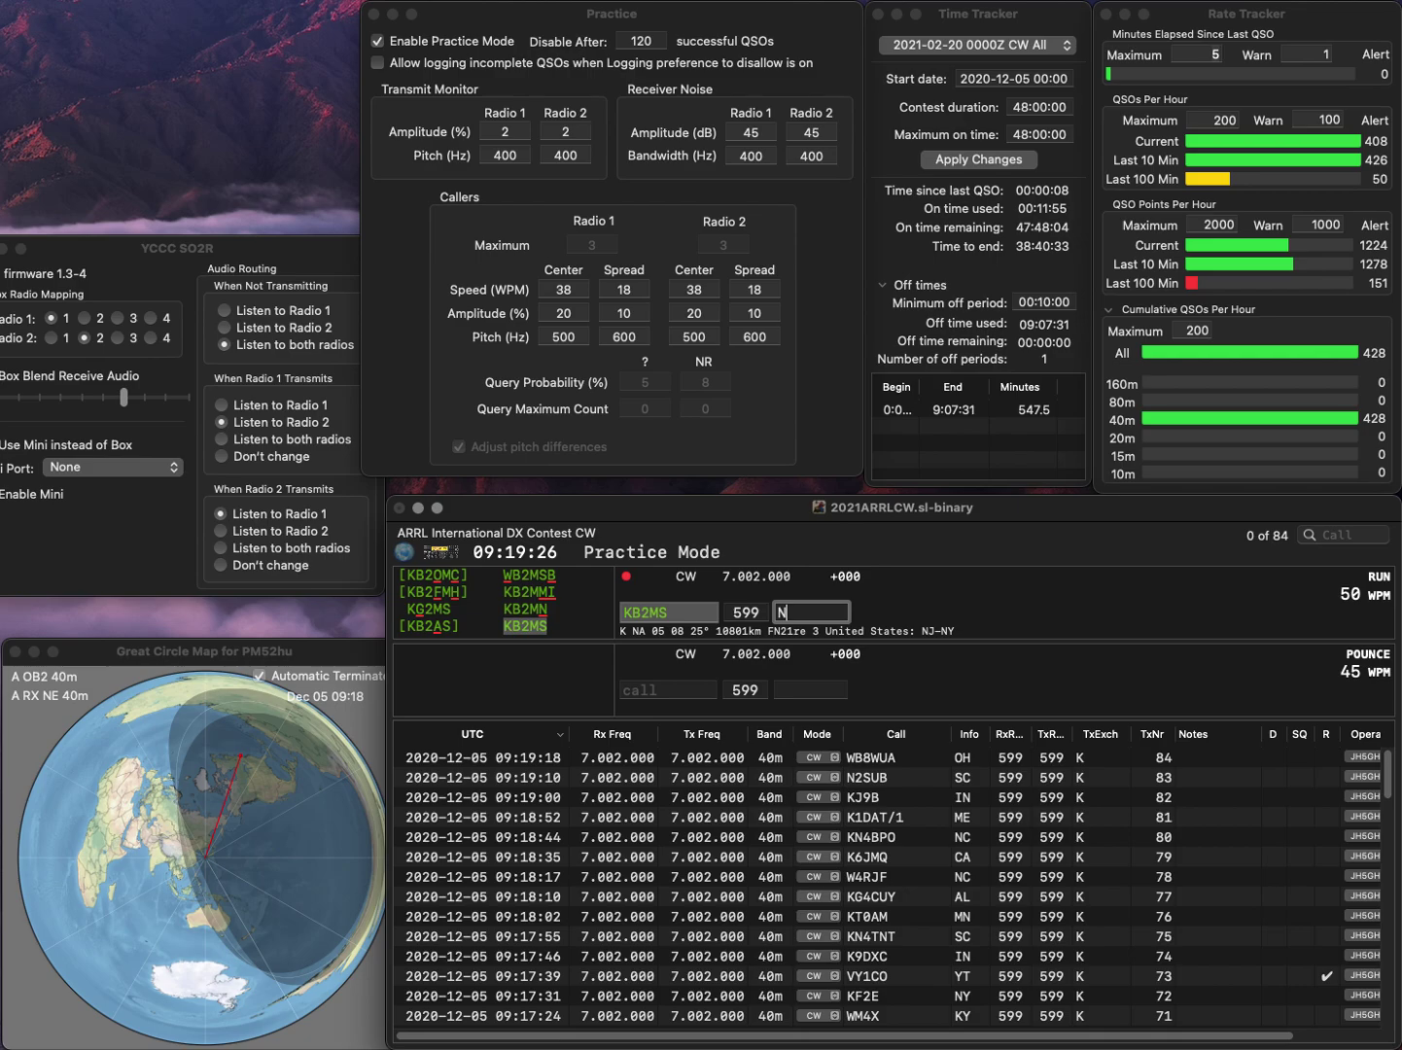
type("N")
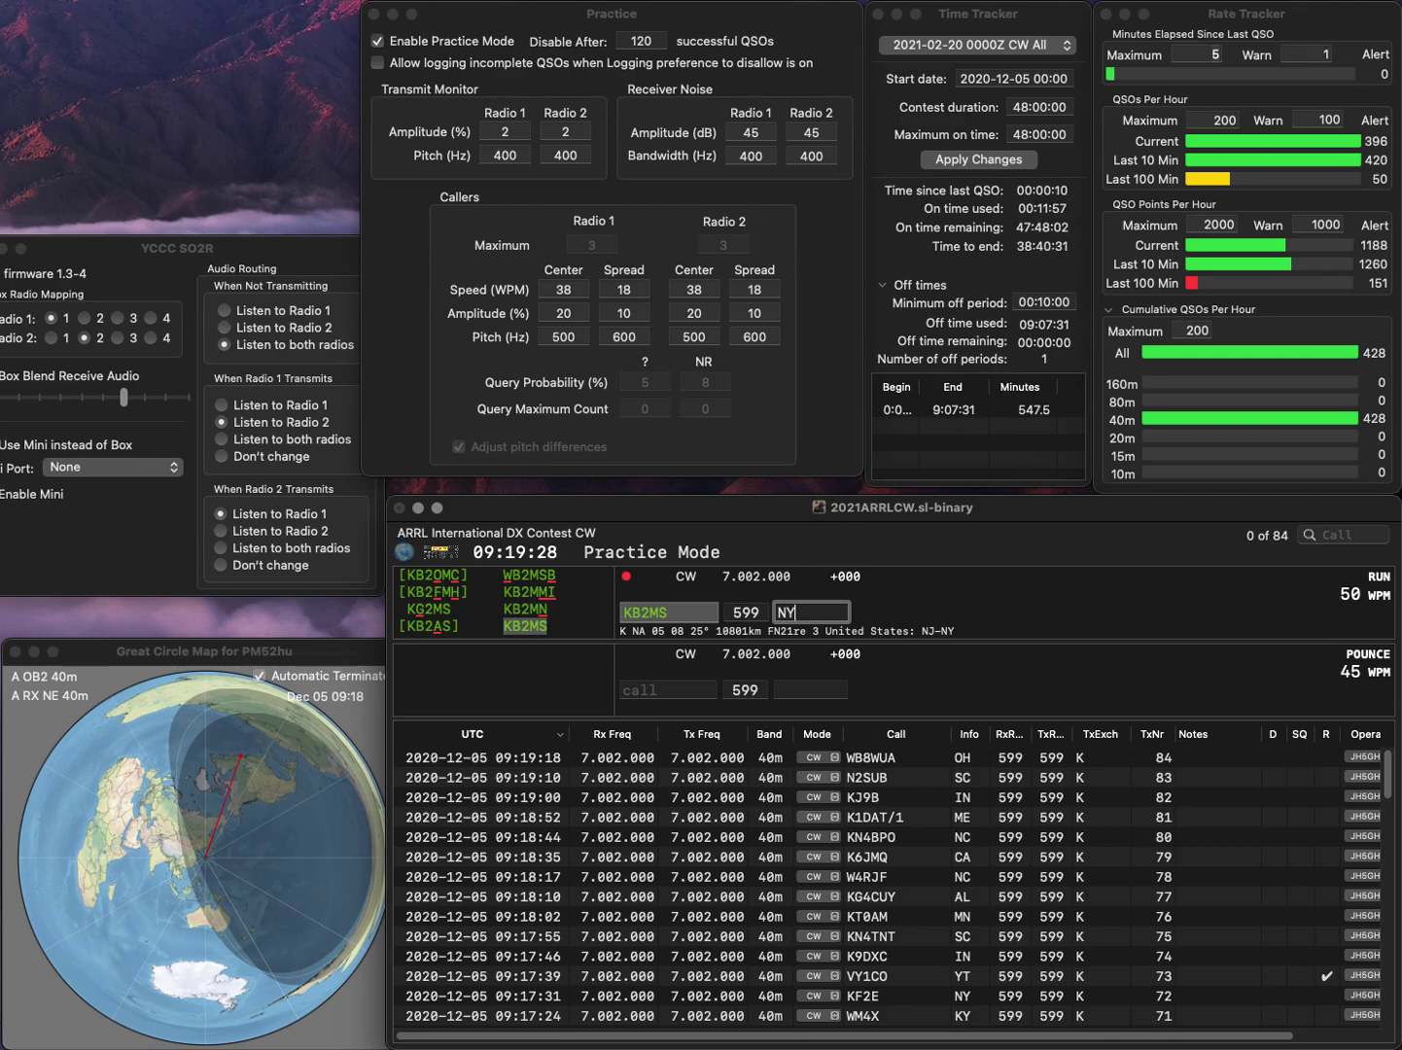
type("Y")
key("Return")
type("K8L")
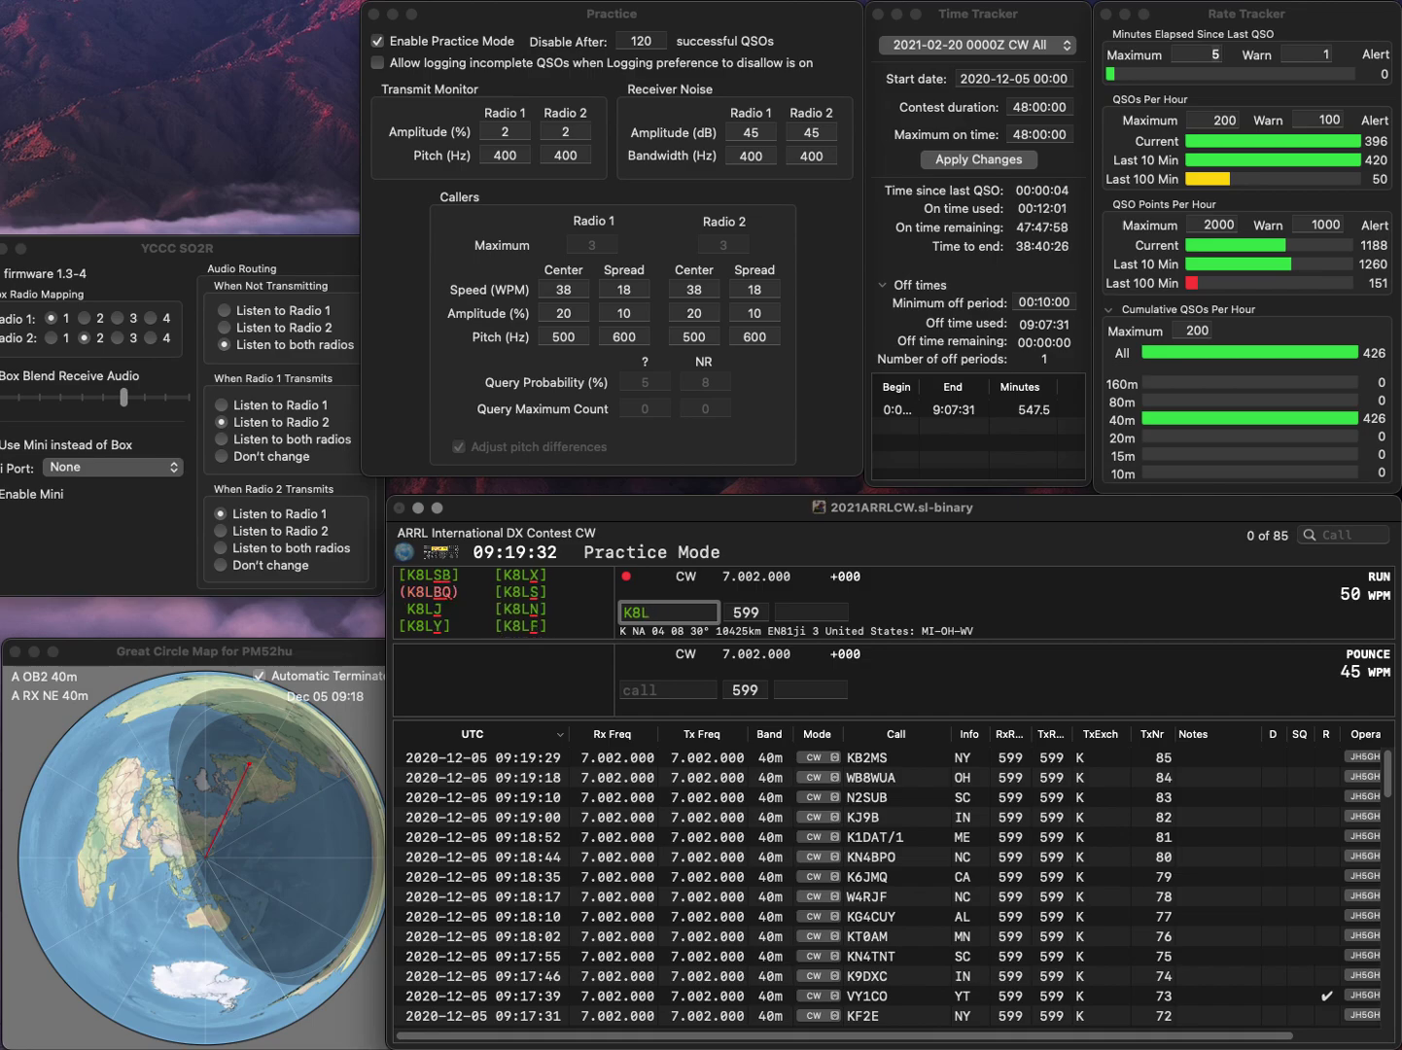
type("Y")
key("Return")
type("OH")
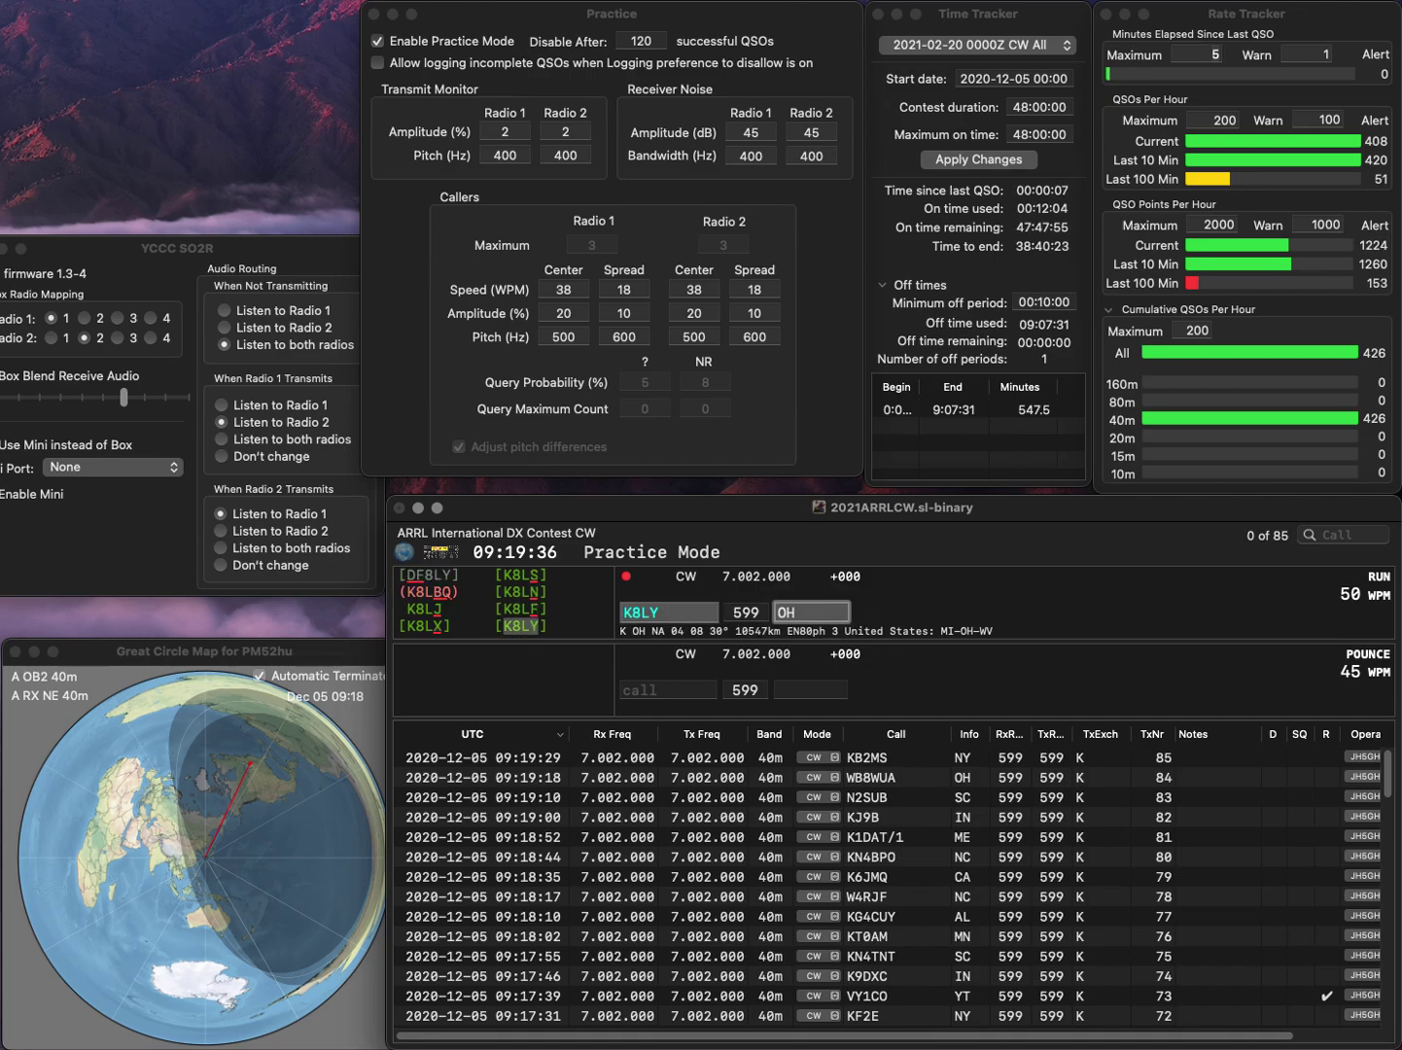
left_click(641, 611)
key("BackSpace")
type("9")
key("BackSpace")
key("BackSpace")
type("RM")
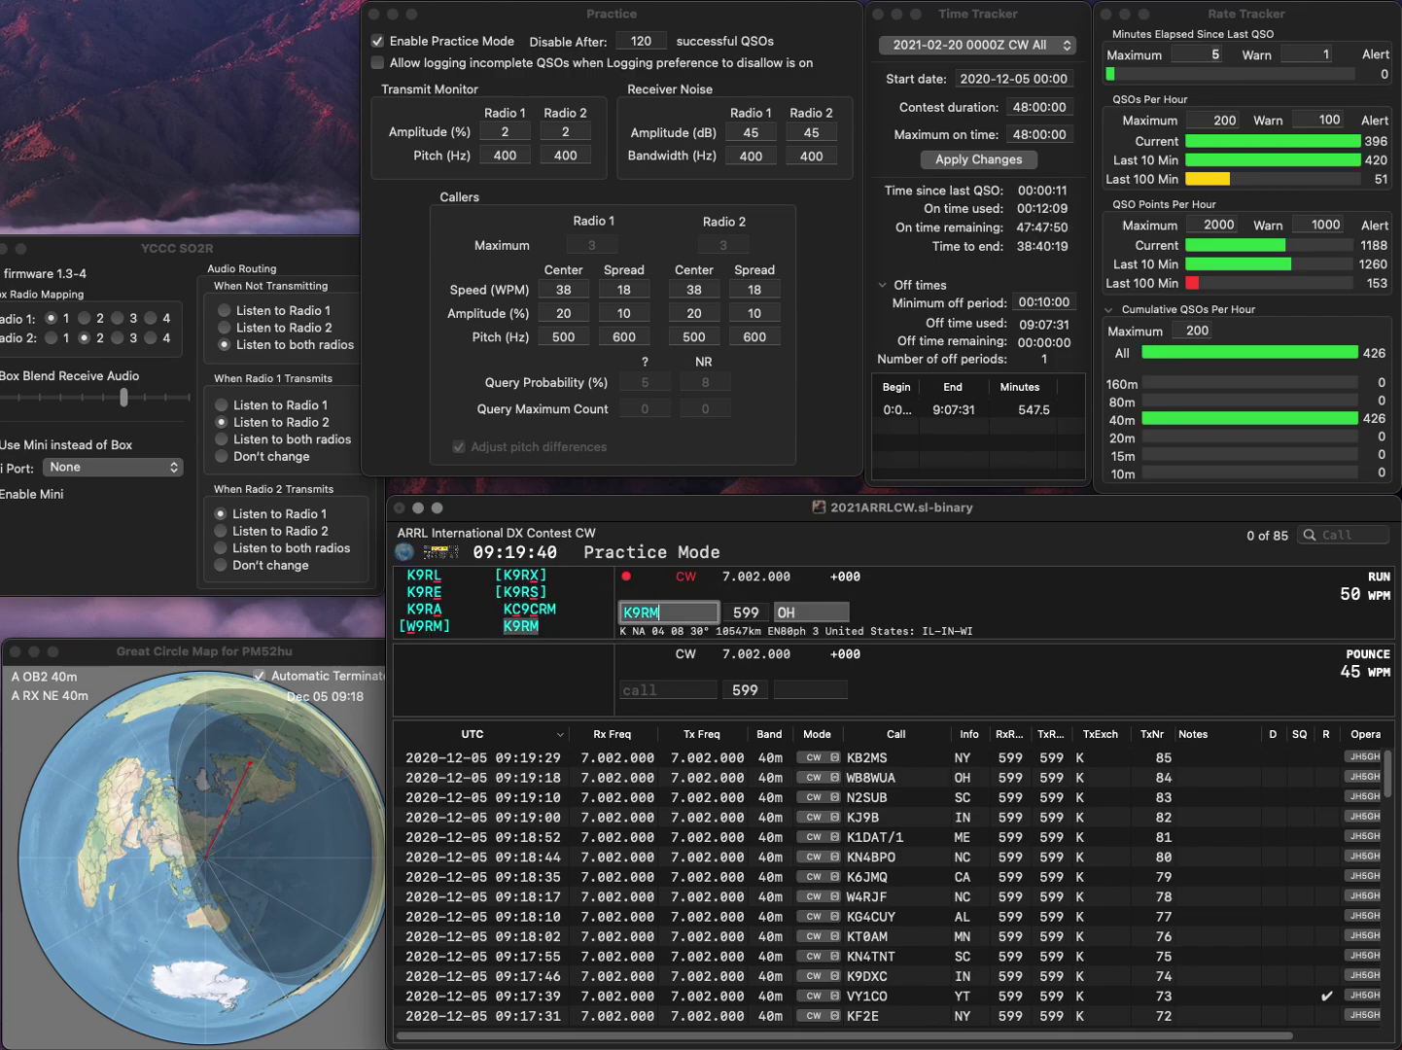
key("Tab")
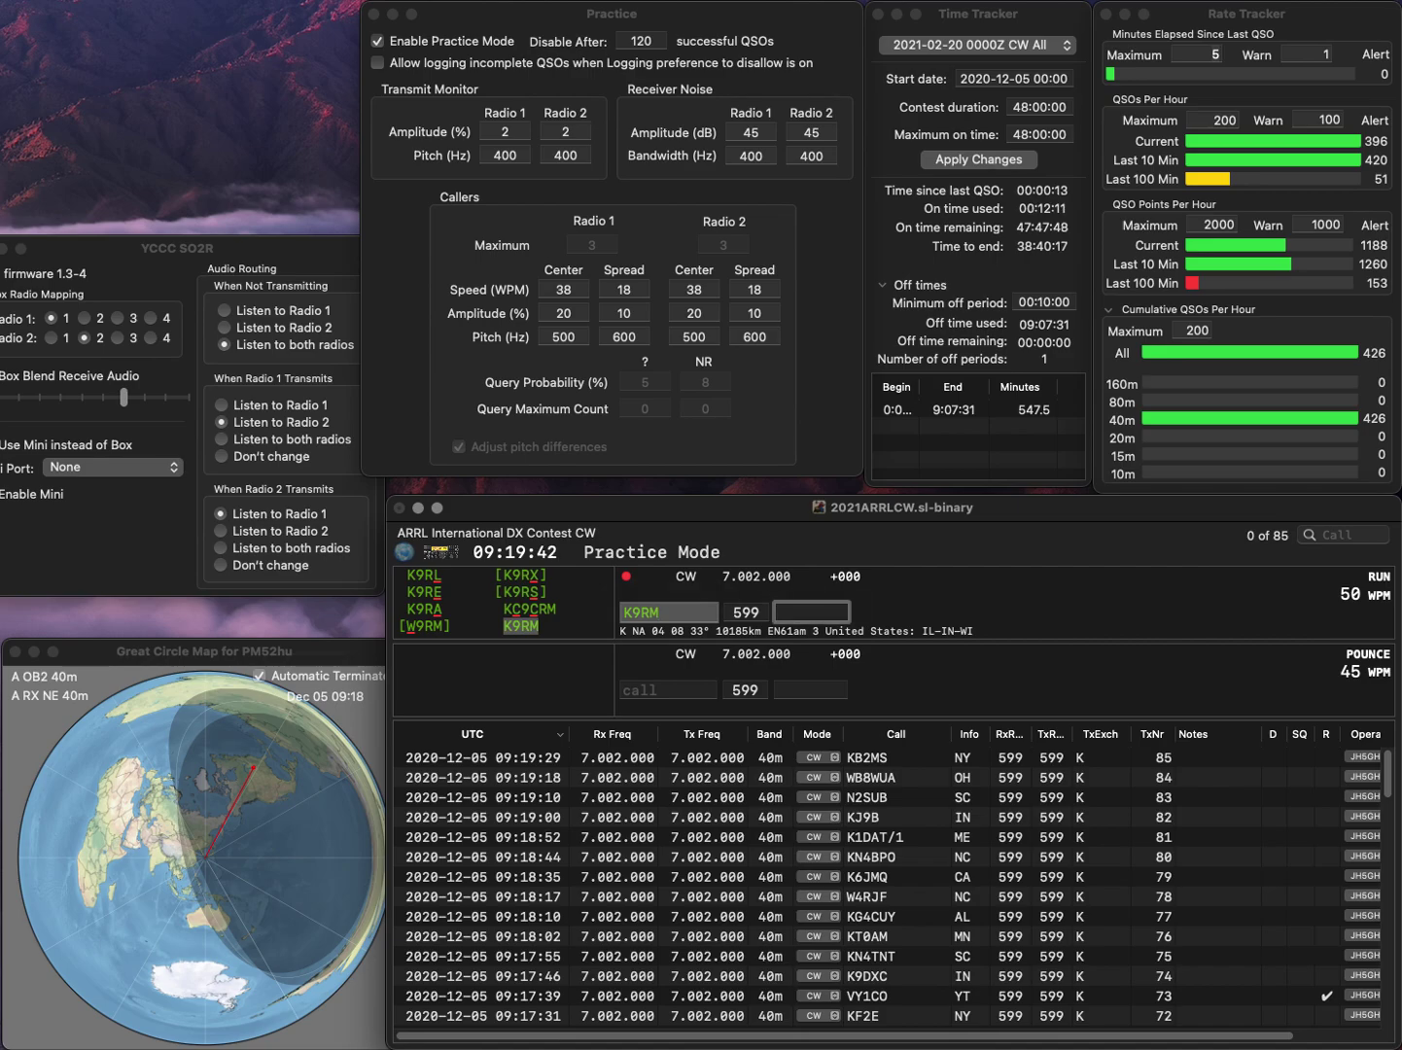
type("IN")
key("Return")
Work the caller W4TA on the run radio and log the contact with received exchange KY
type("W")
type("4")
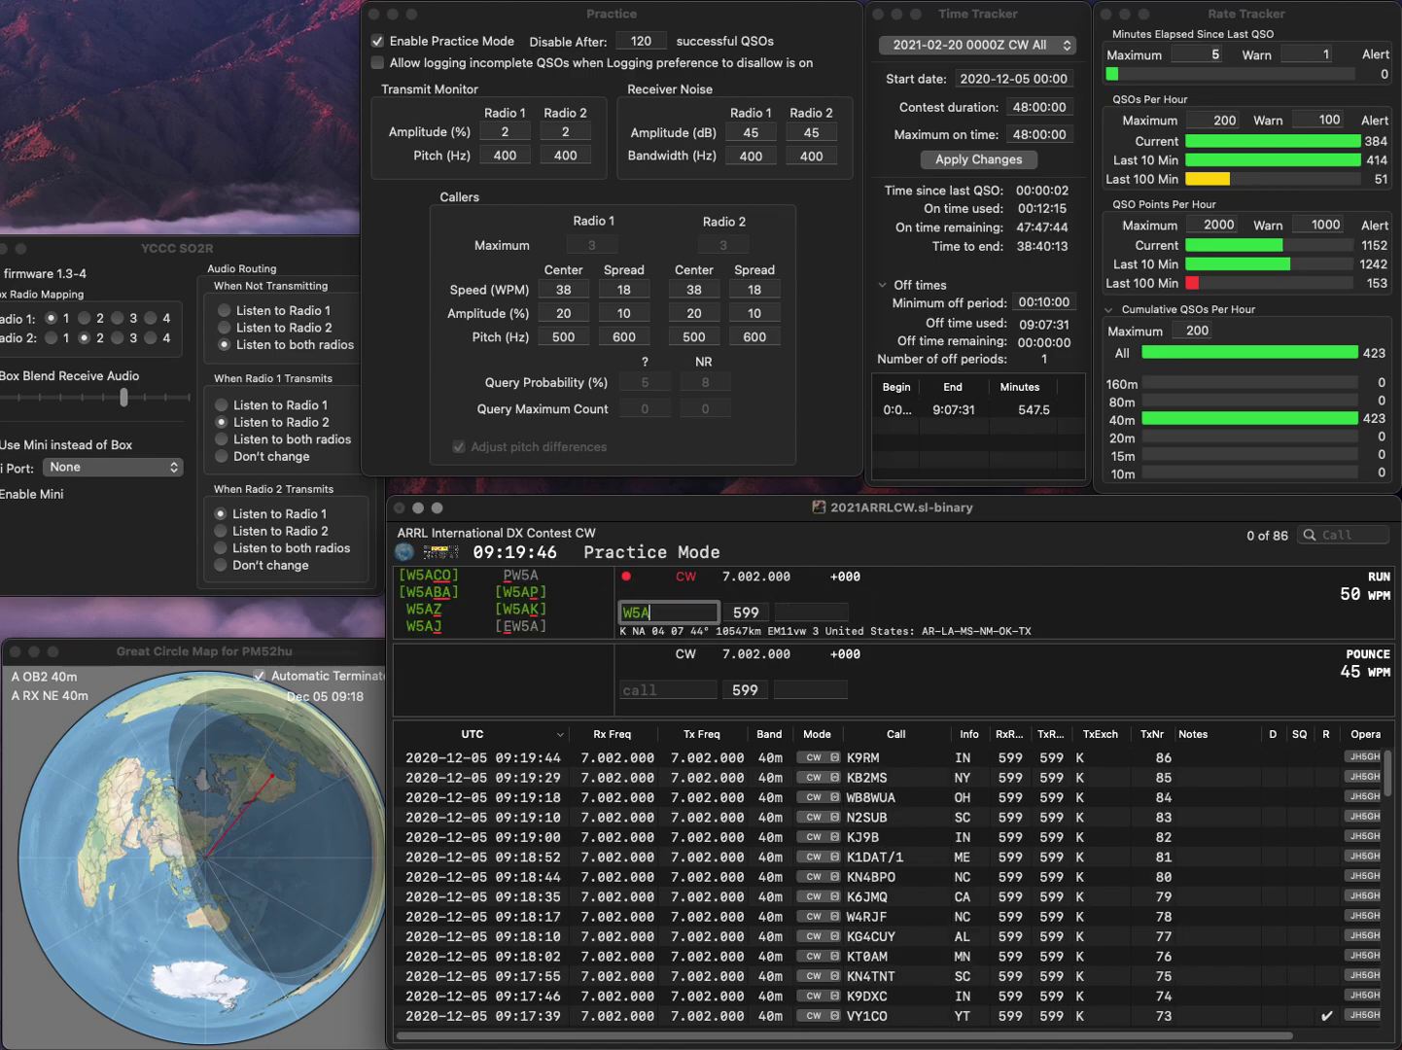
type("TA")
key("Tab")
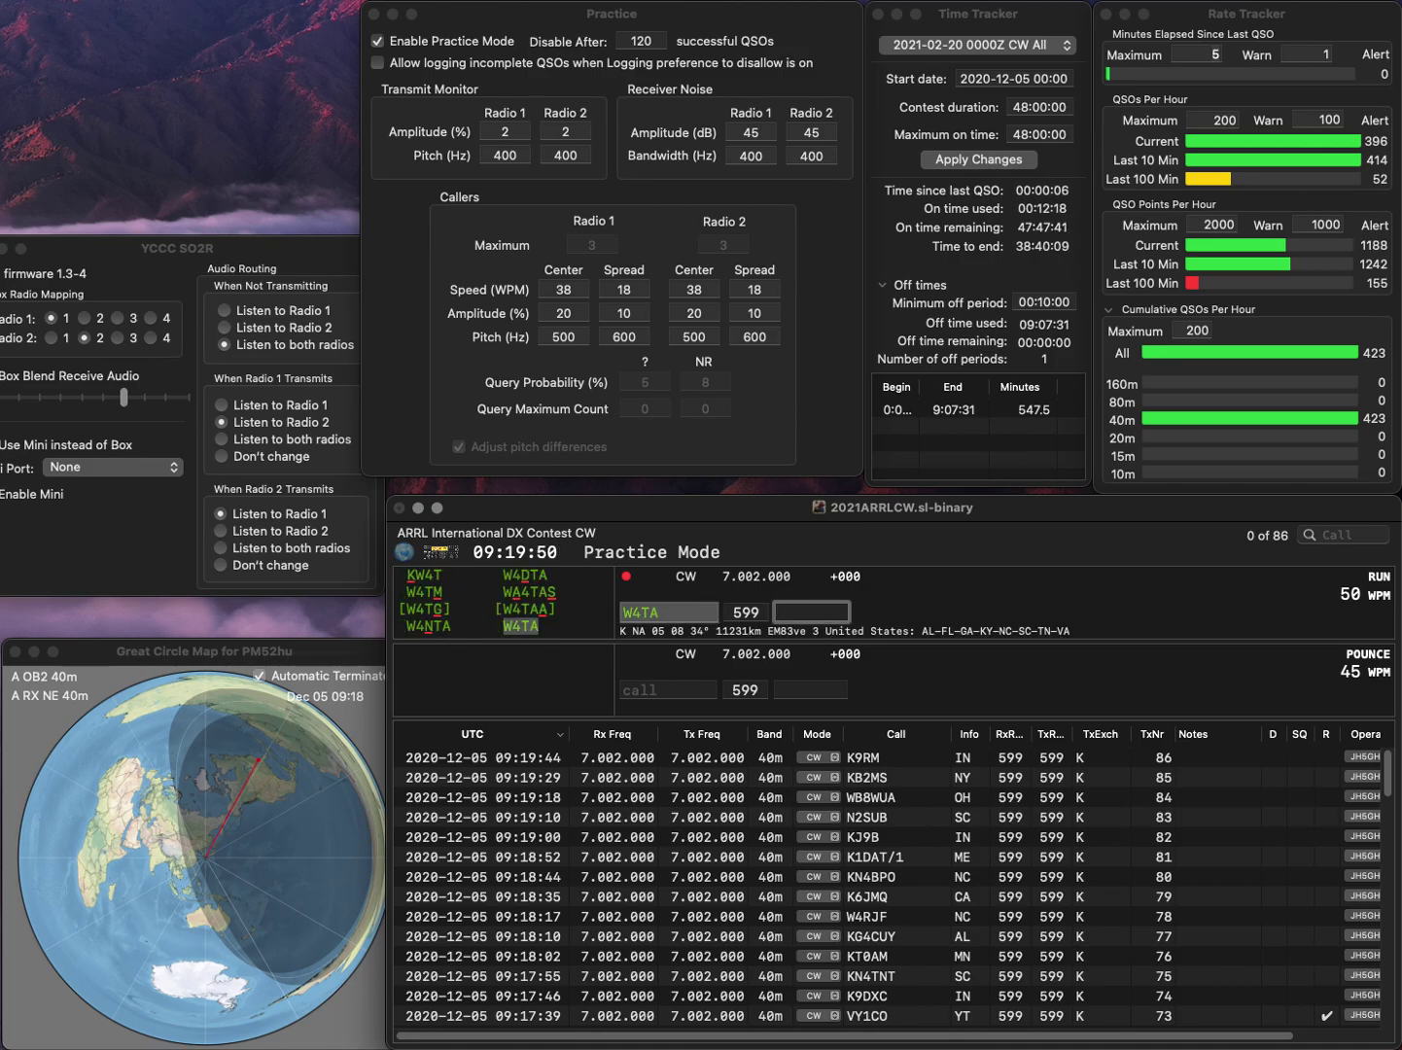
type("KY")
key("Return")
Work the caller W8BG on the run radio and log the contact with received exchange OH
type("W7")
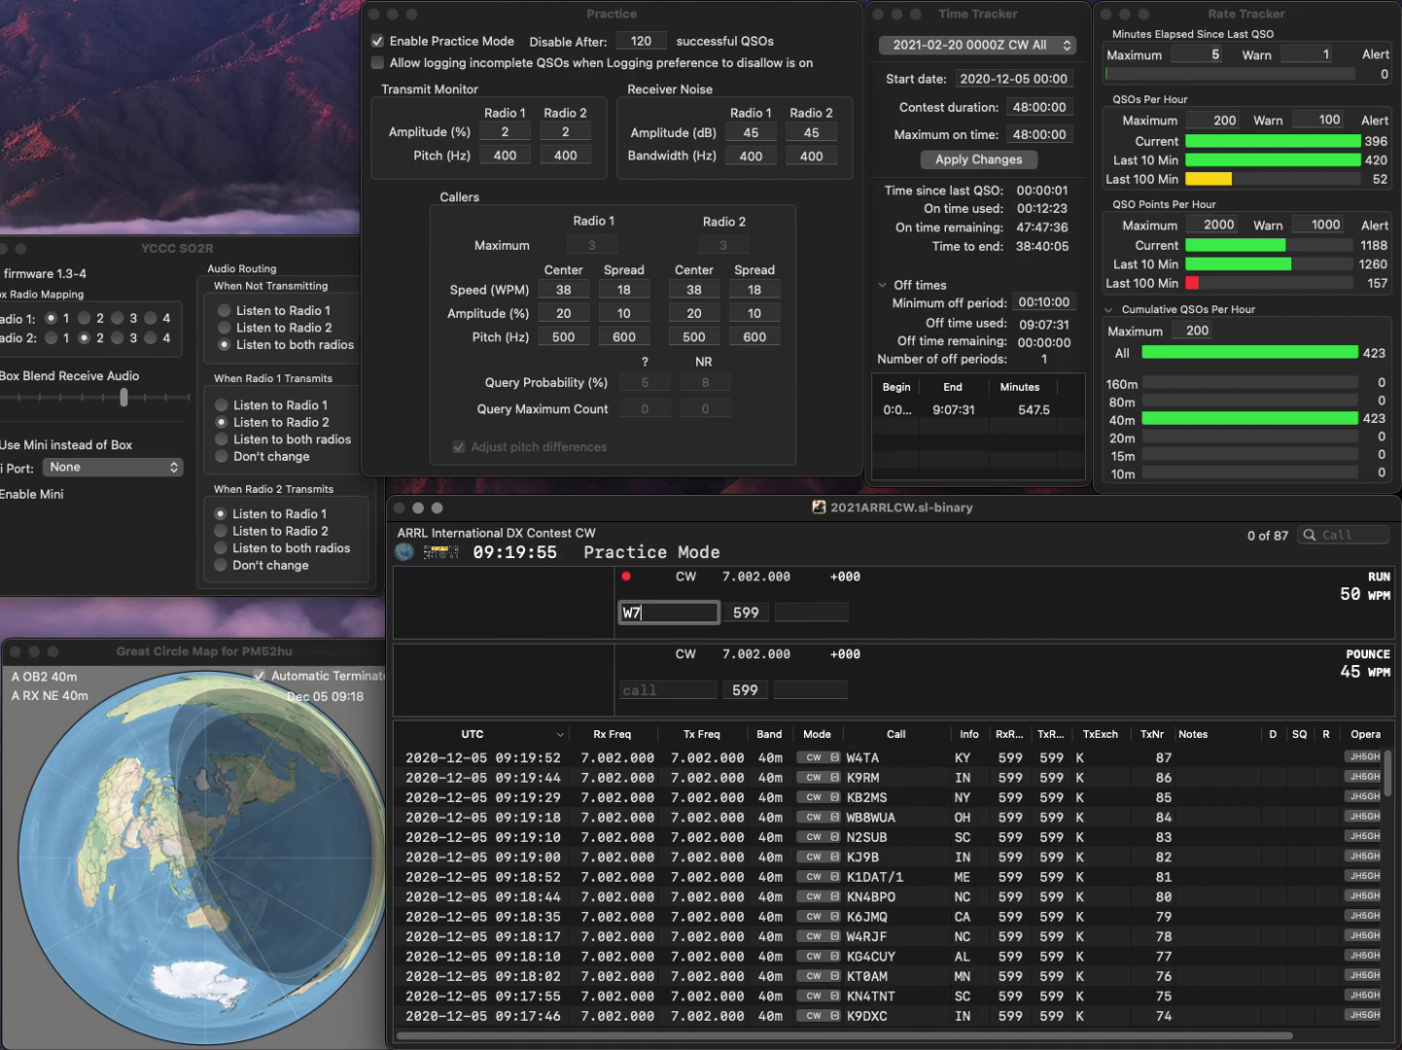
type("BZ")
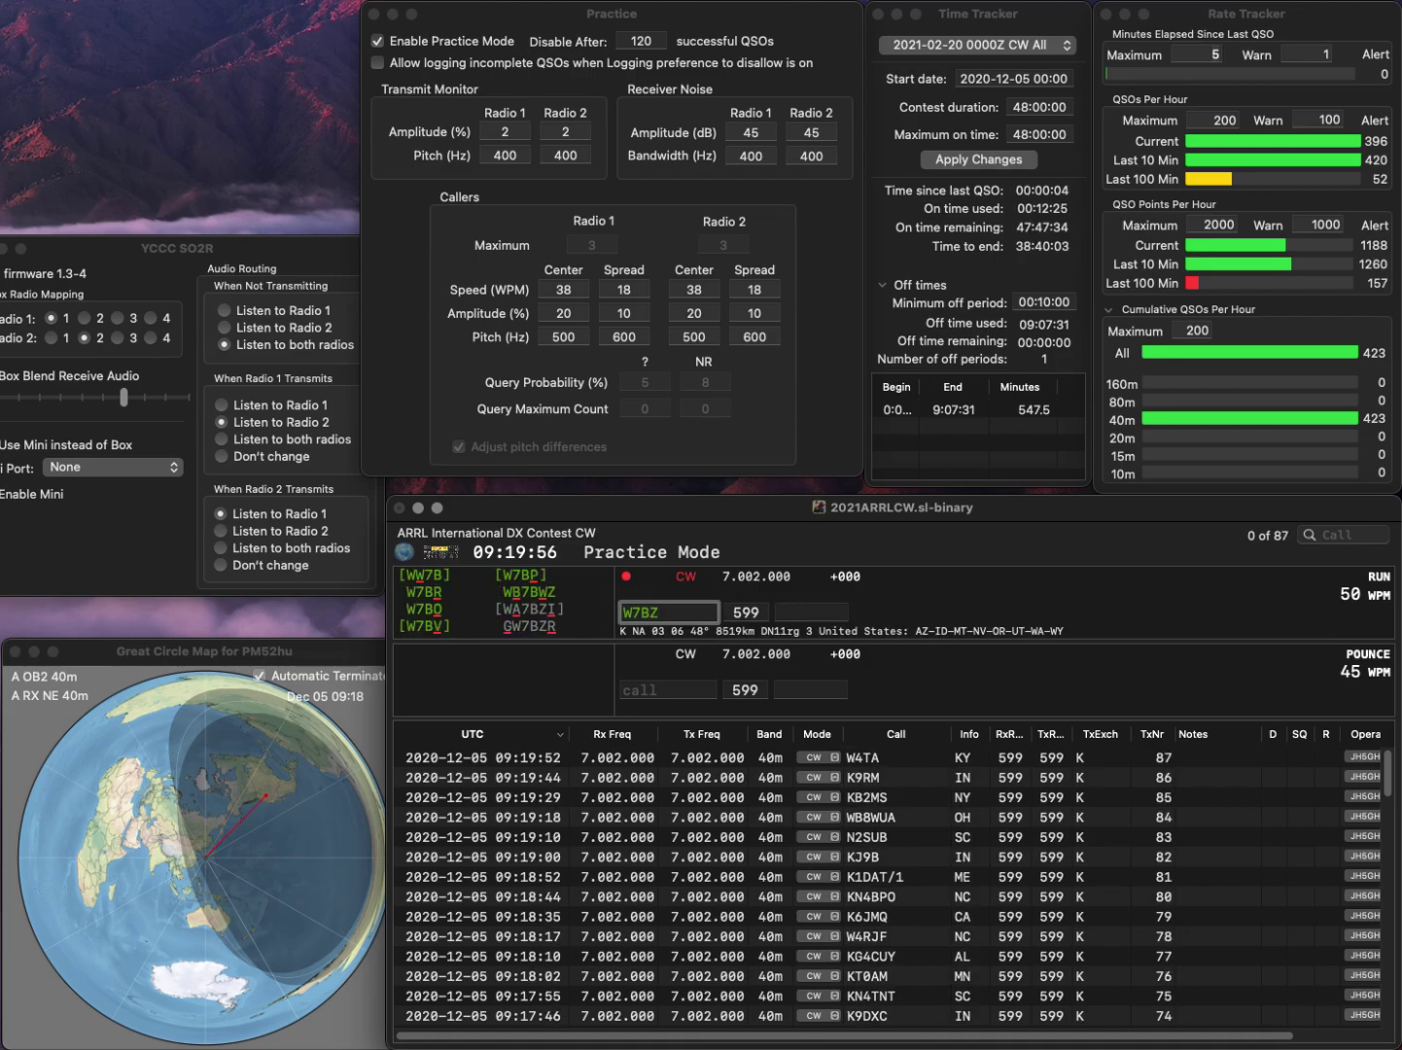
key("BackSpace")
key("BackSpace")
key("BackSpace")
type("8")
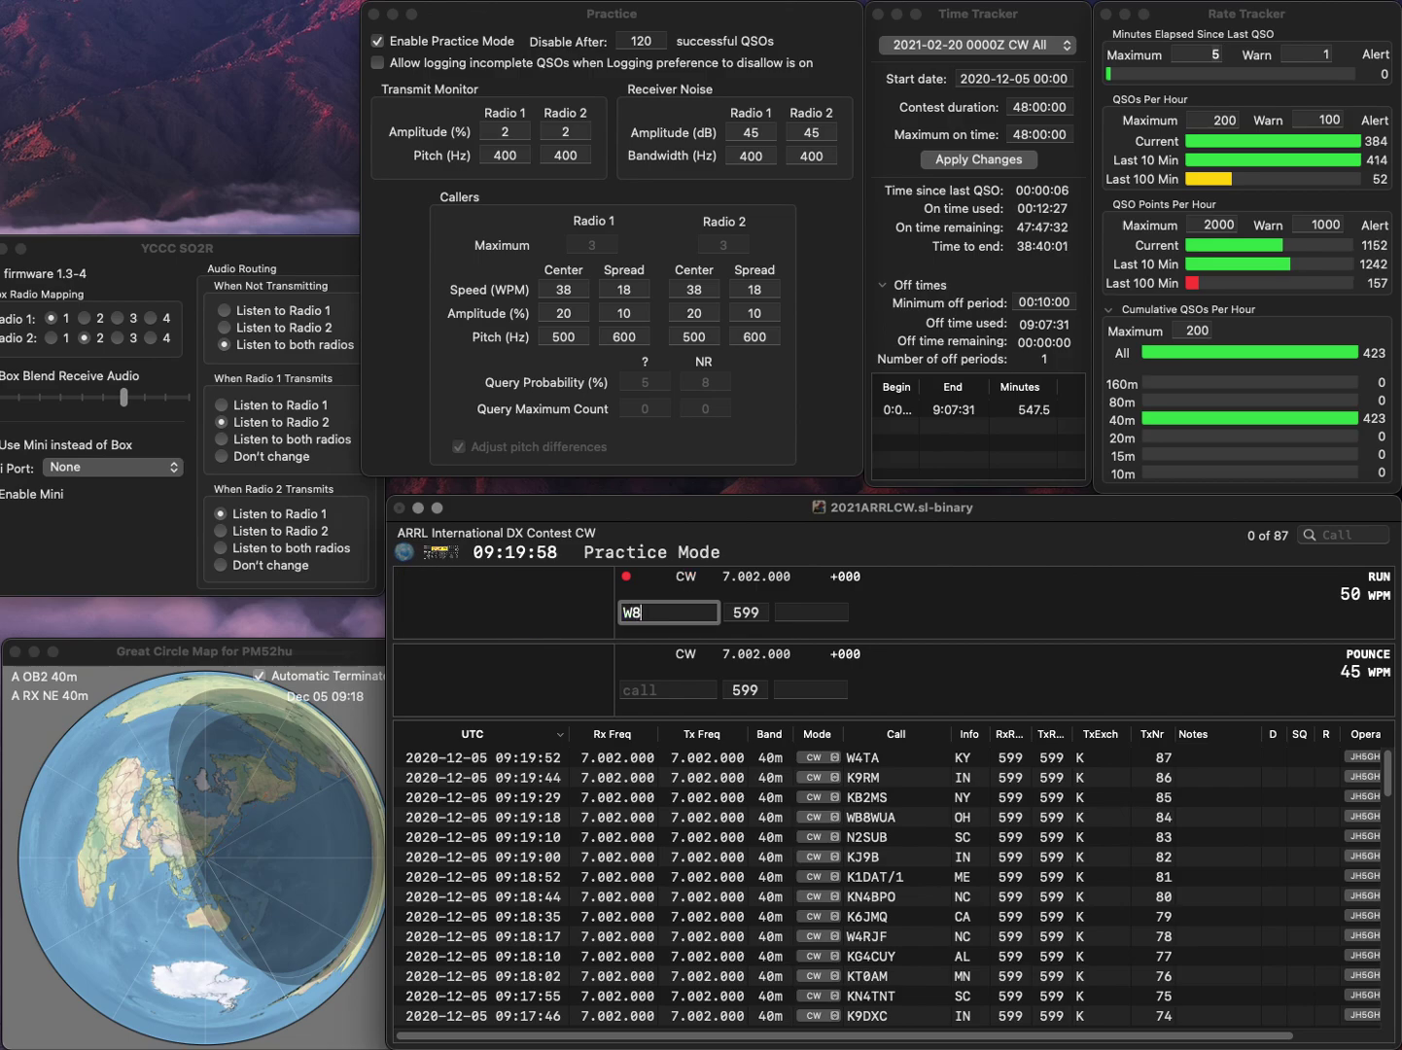
type("BG")
key("Return")
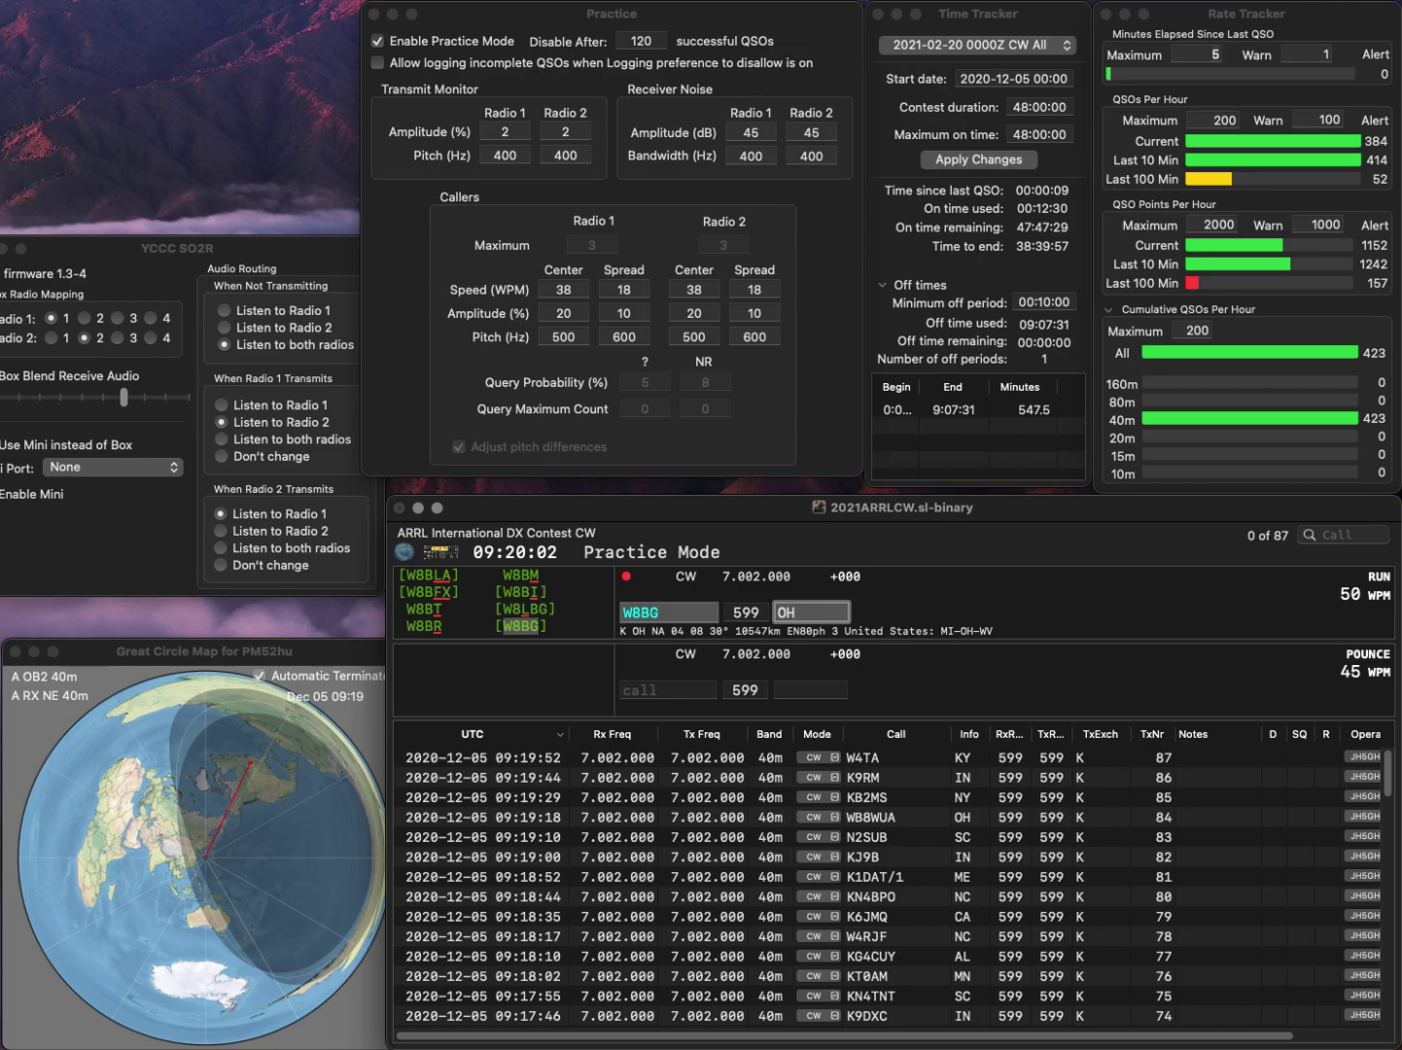
key("Return")
type("KB8JGW")
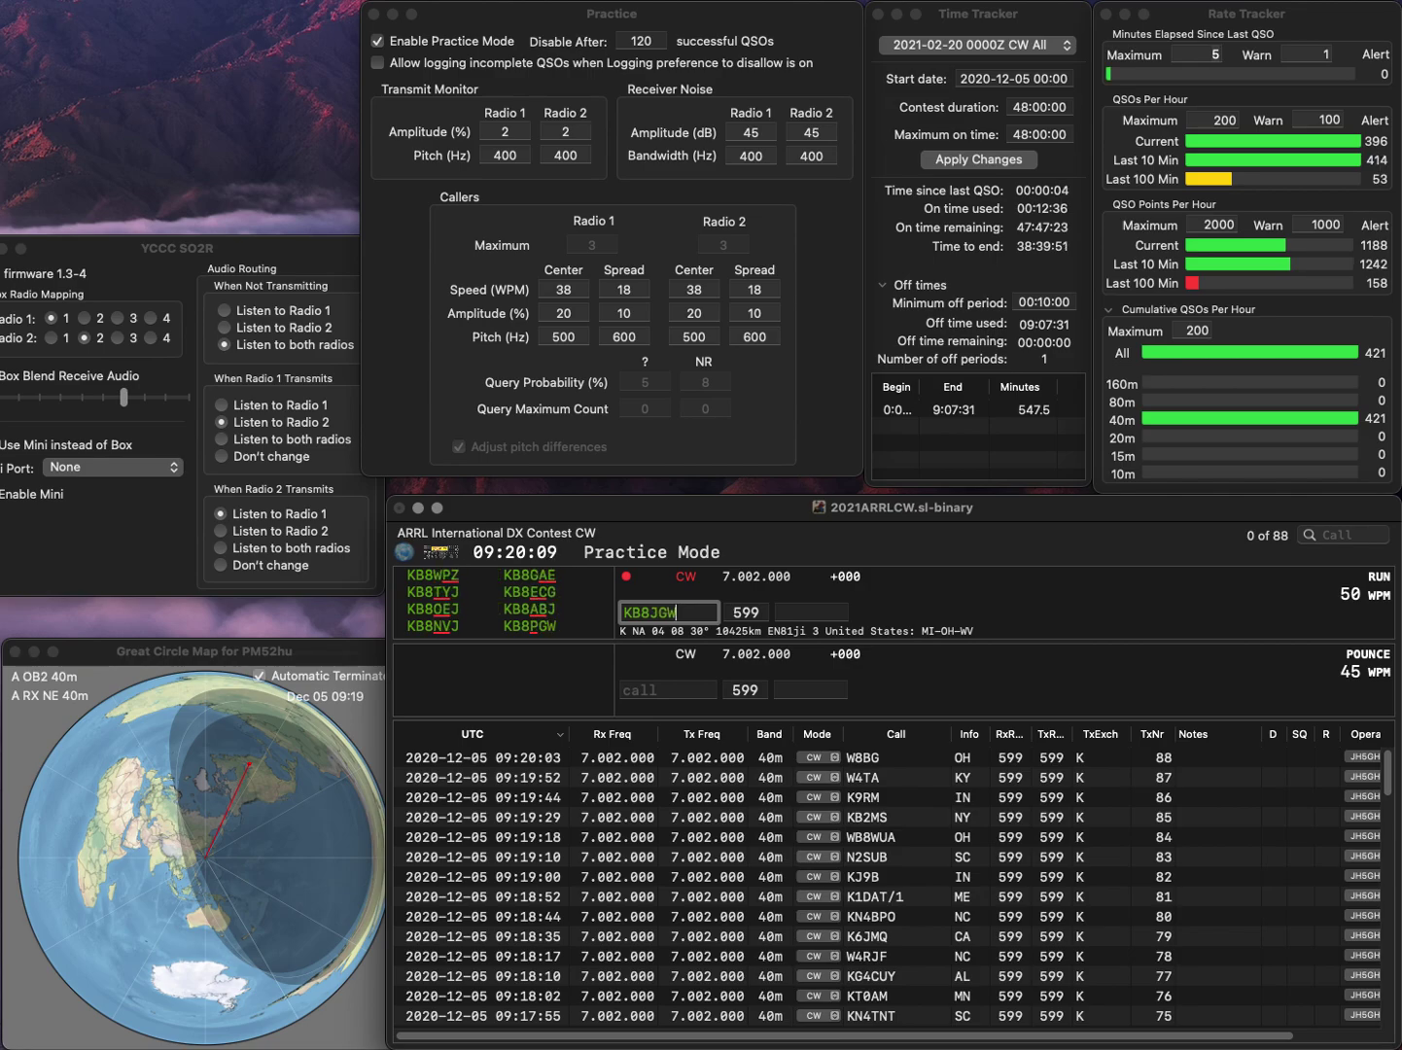
key("BackSpace")
type("P")
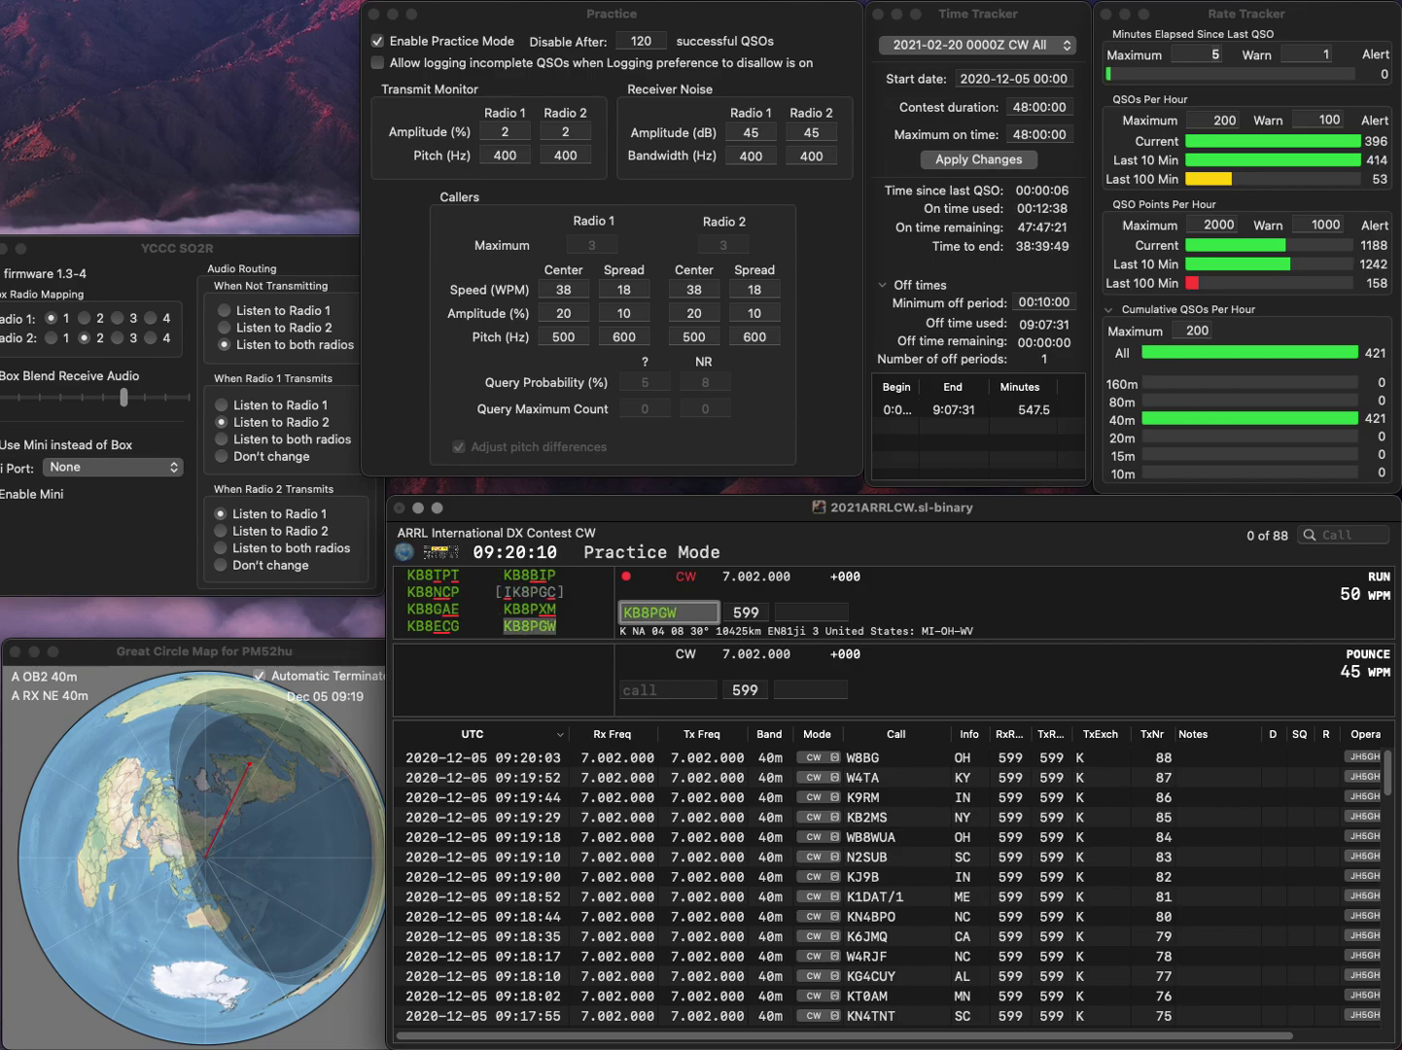
key("space")
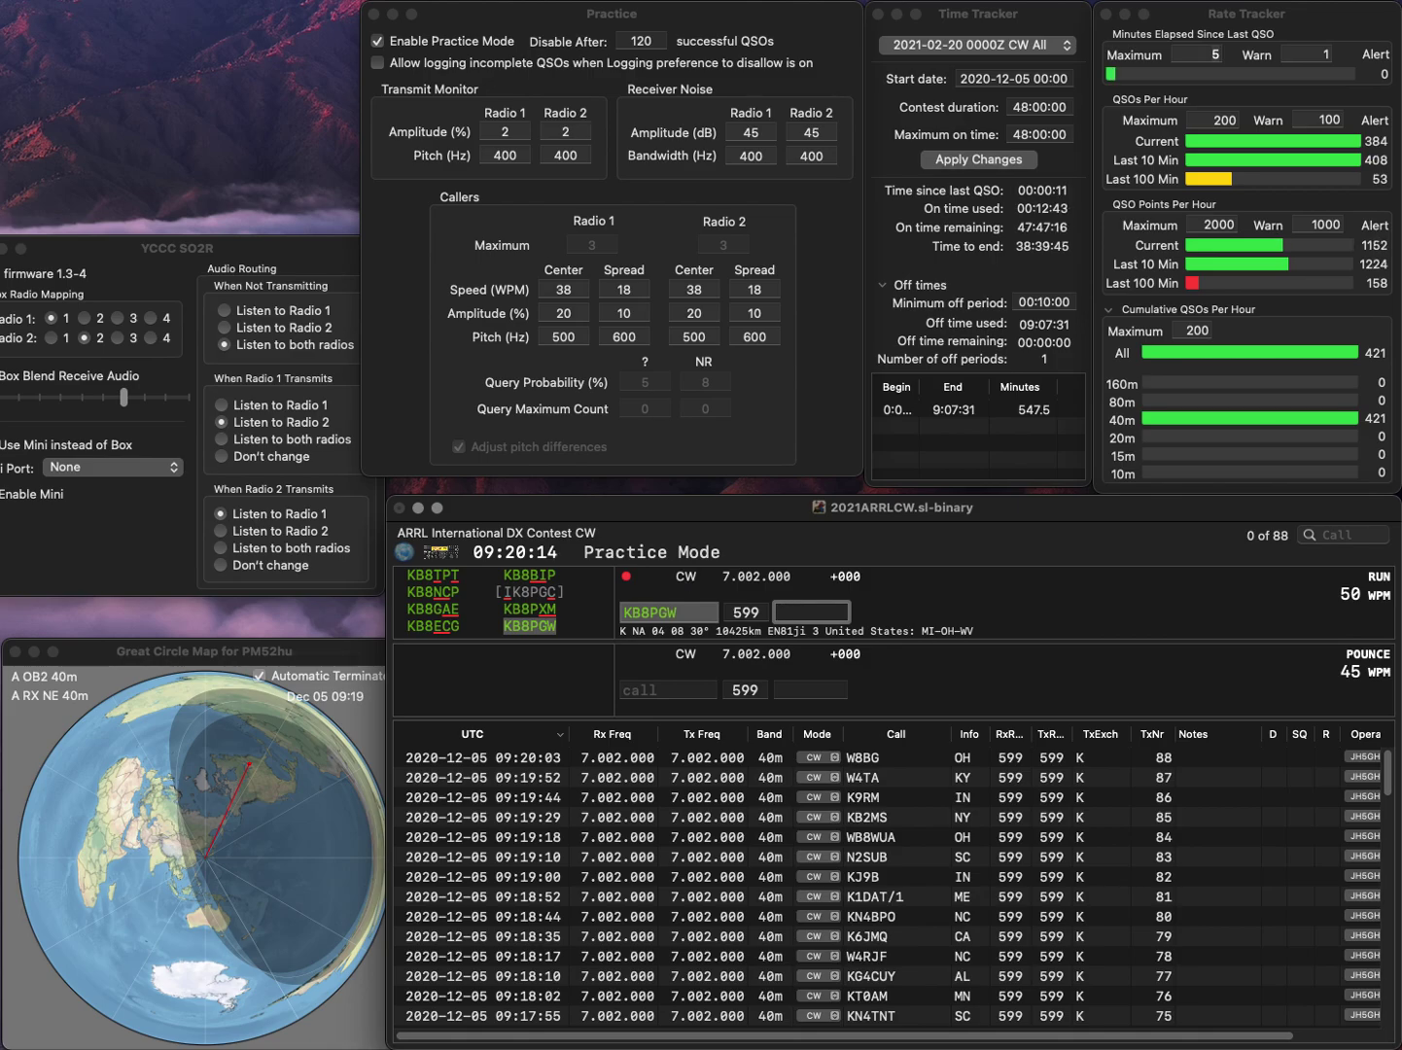
key("Return")
type("KB9RPG")
key("Return")
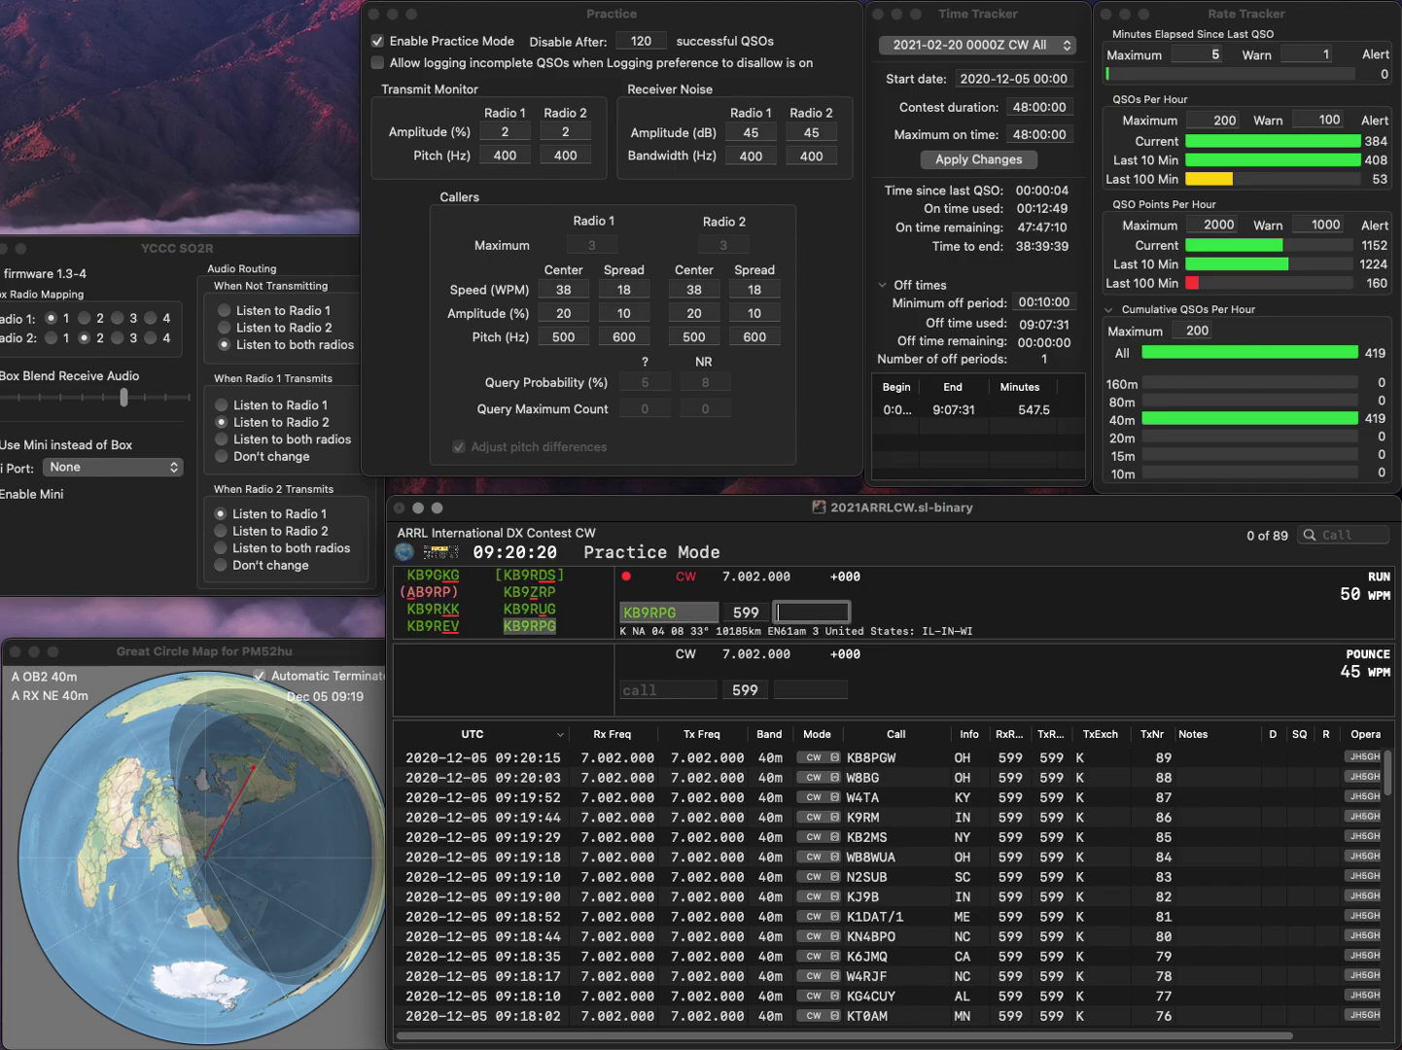
type("IN")
key("Return")
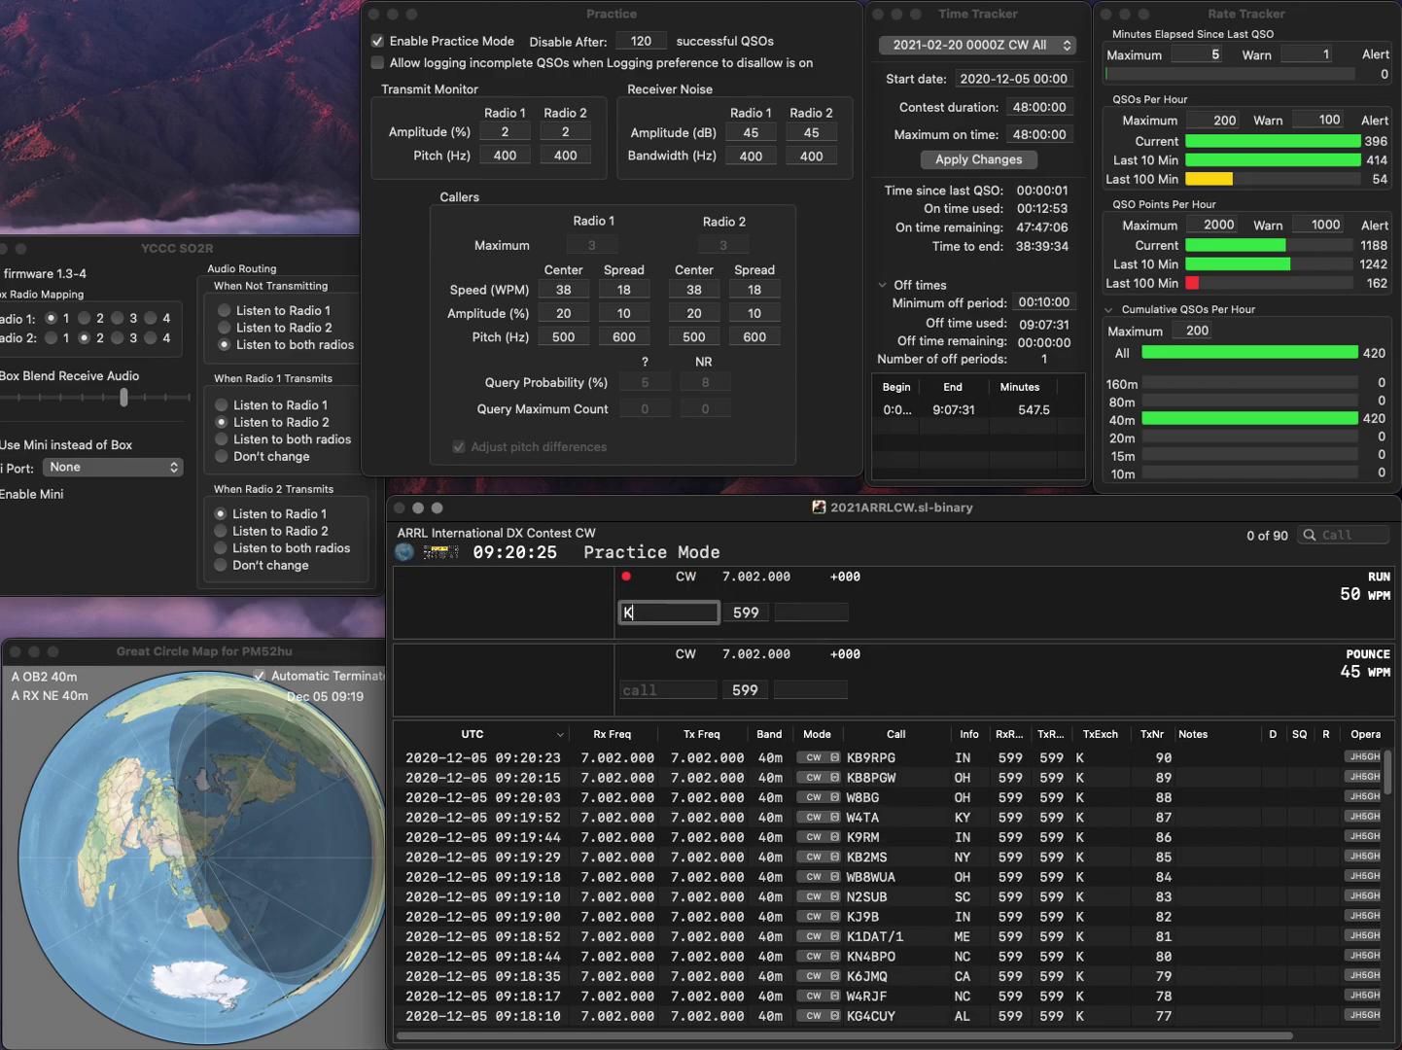
Work the caller K1FI on the run radio and log the contact with received exchange MA
type("K1FI")
key("Return")
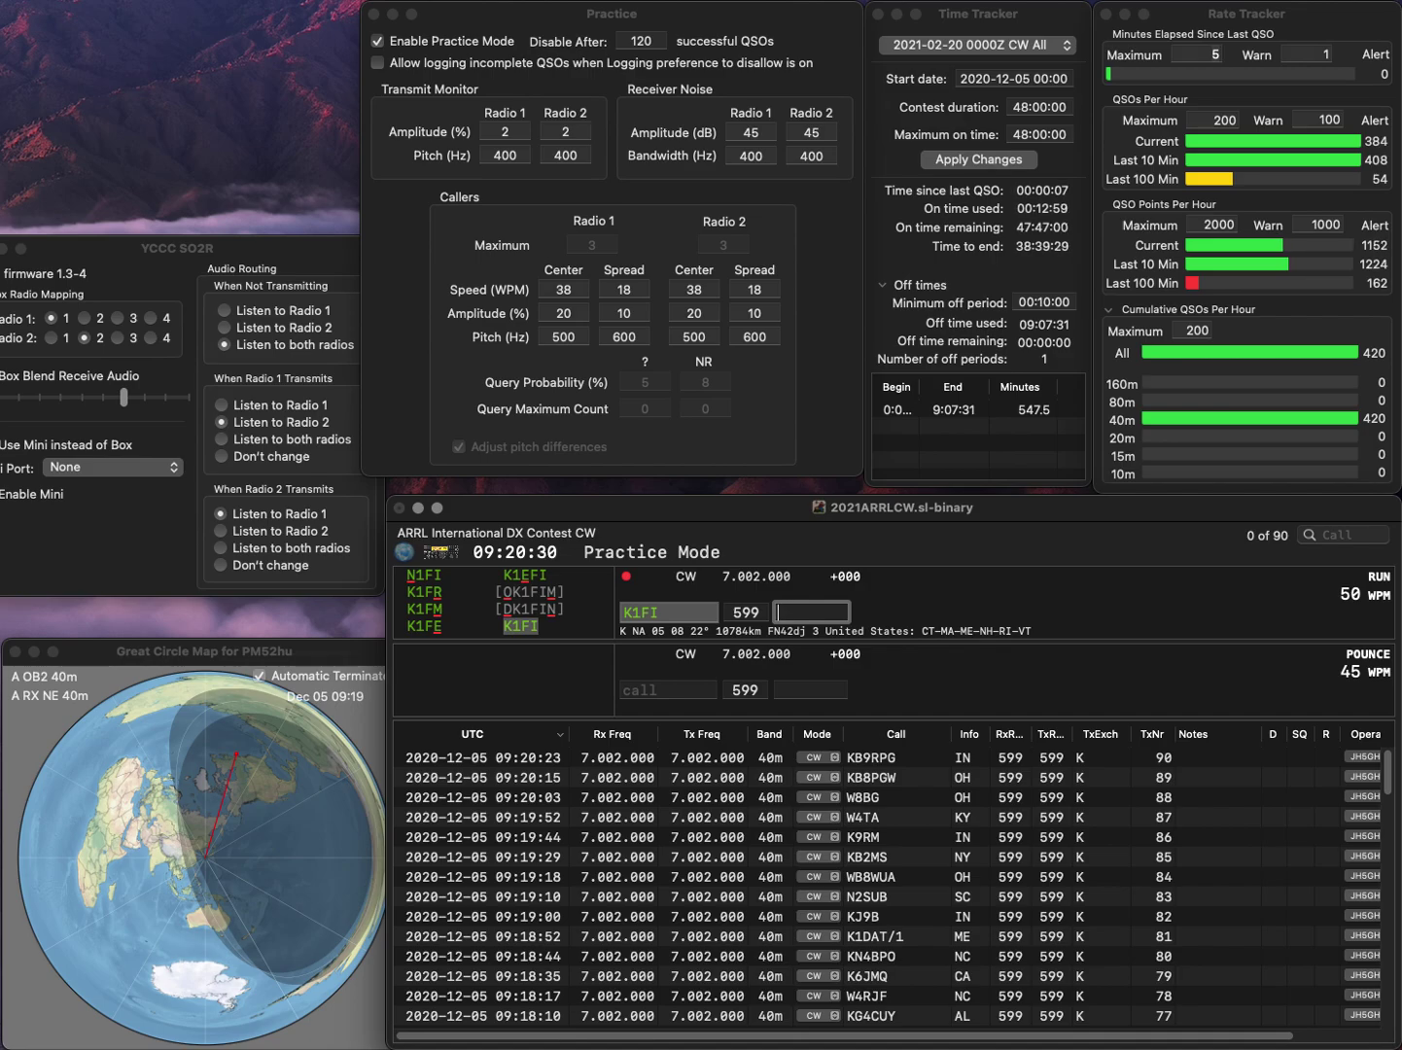
key("Return")
type("W6KA")
key("Return")
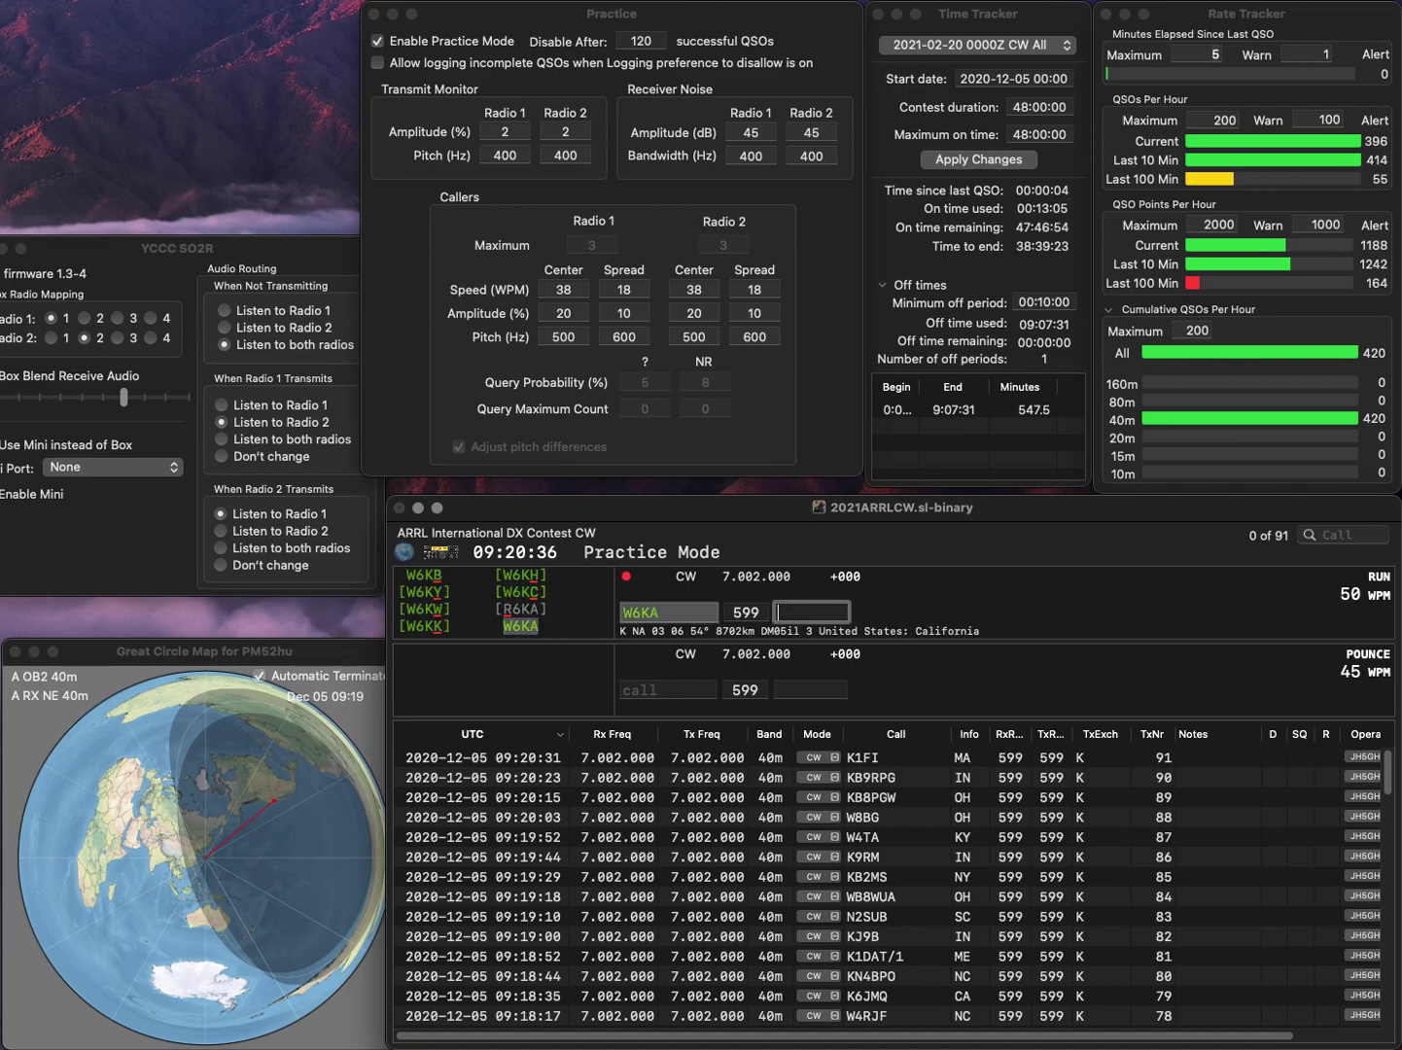
type("CA")
key("Return")
type("N")
key("BackSpace")
type("K5MAK")
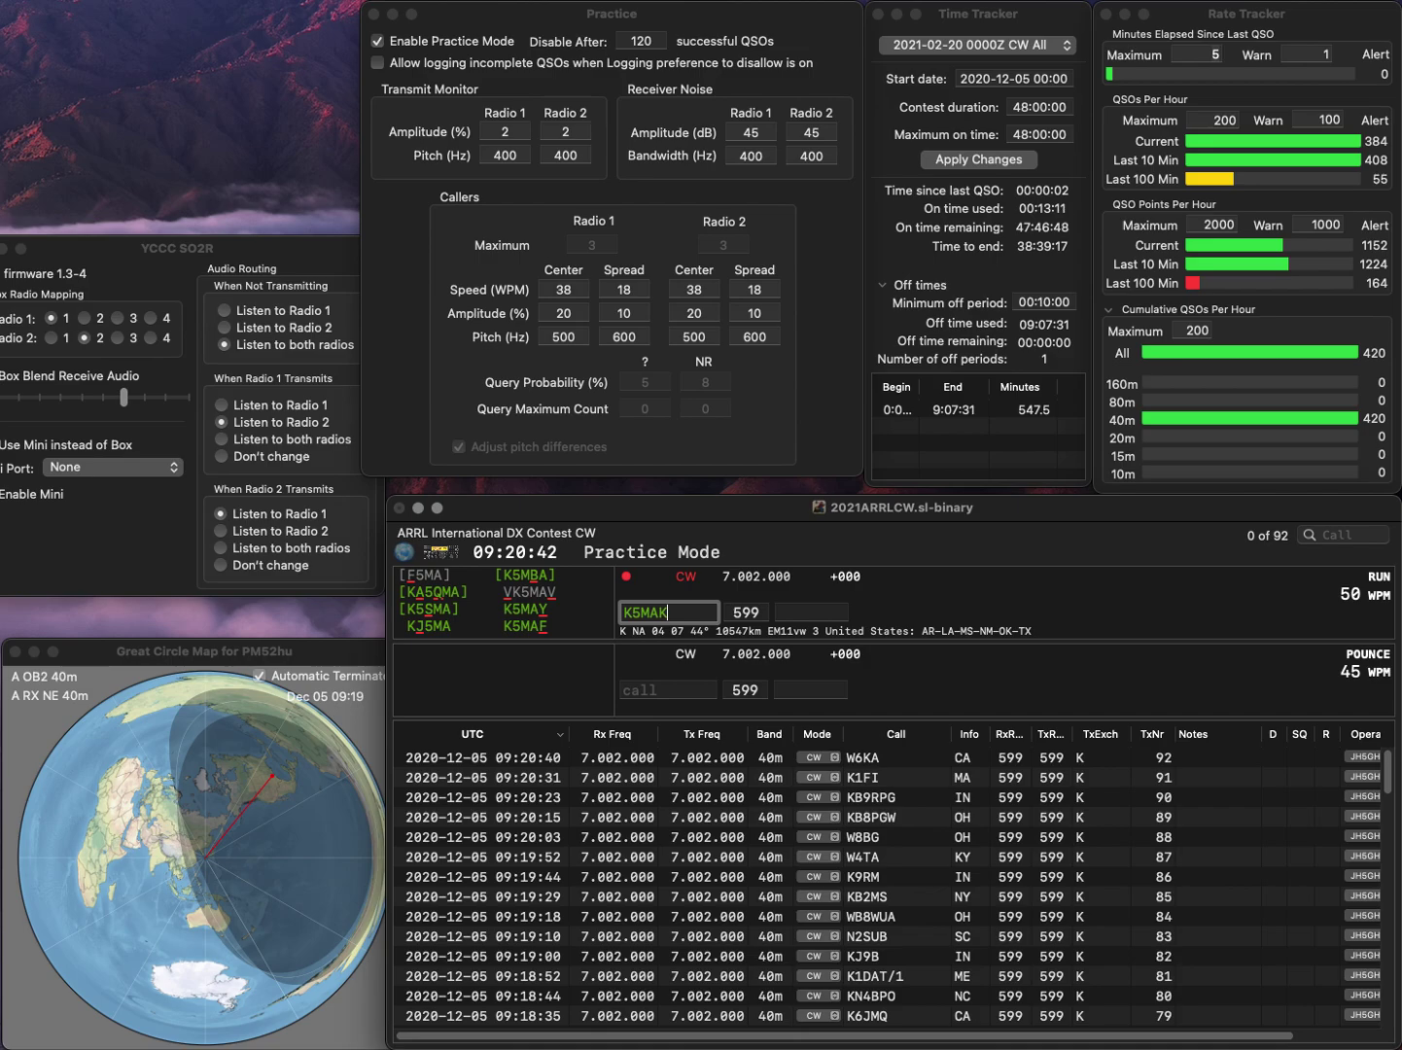
key("Left")
key("Left")
key("Left")
key("BackSpace")
type("4")
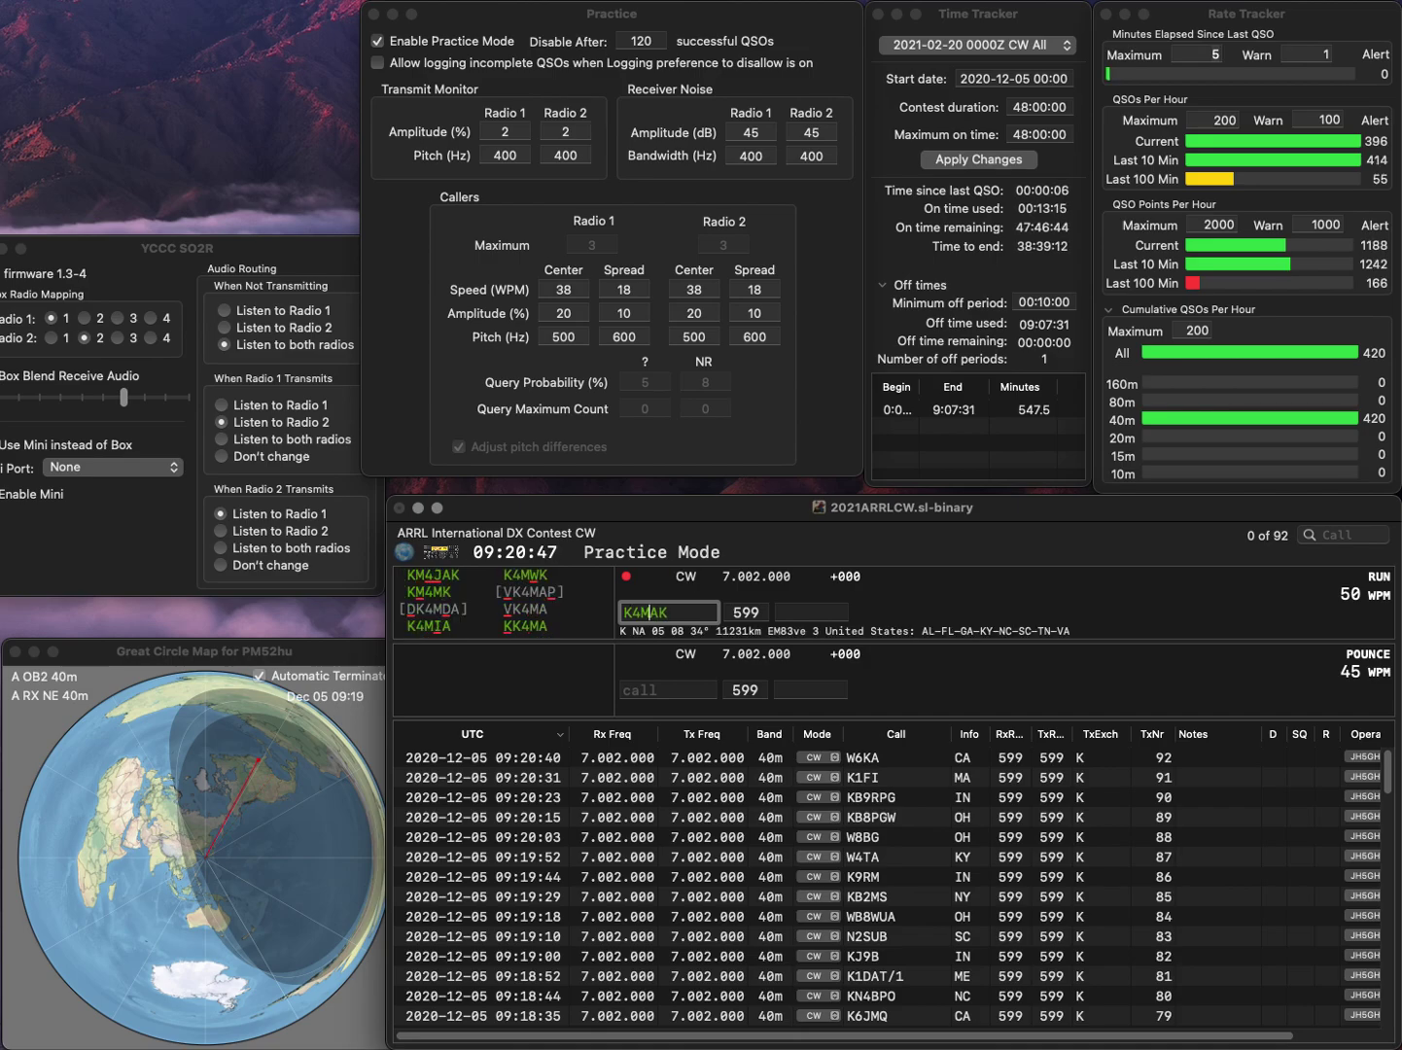
key("Delete")
type("W")
key("Return")
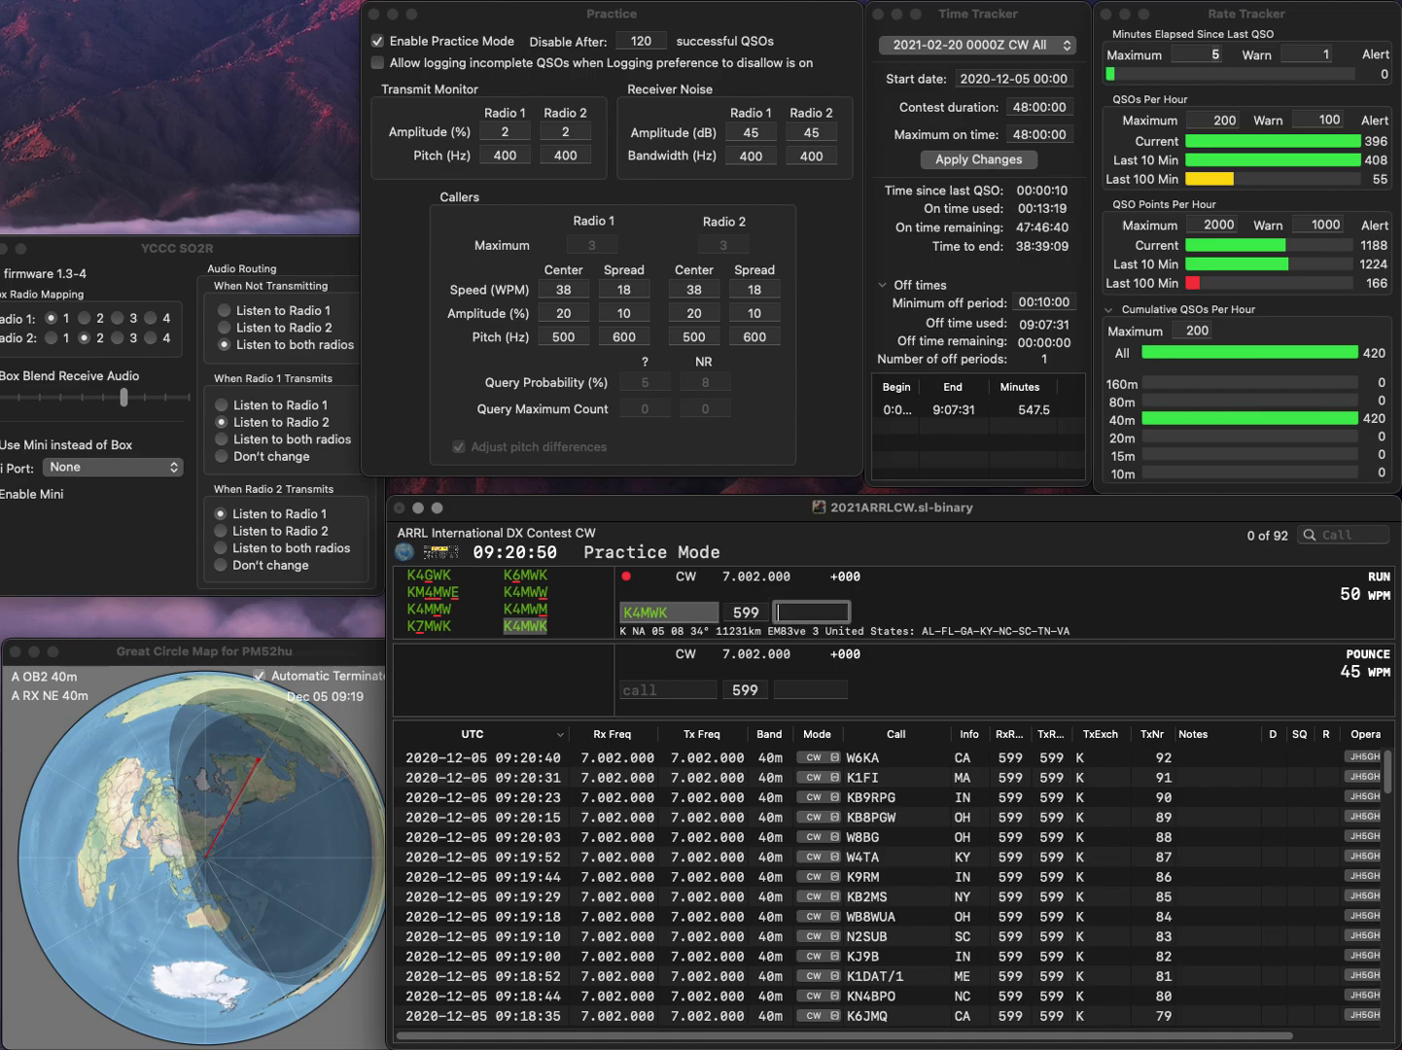
type("NC")
key("Return")
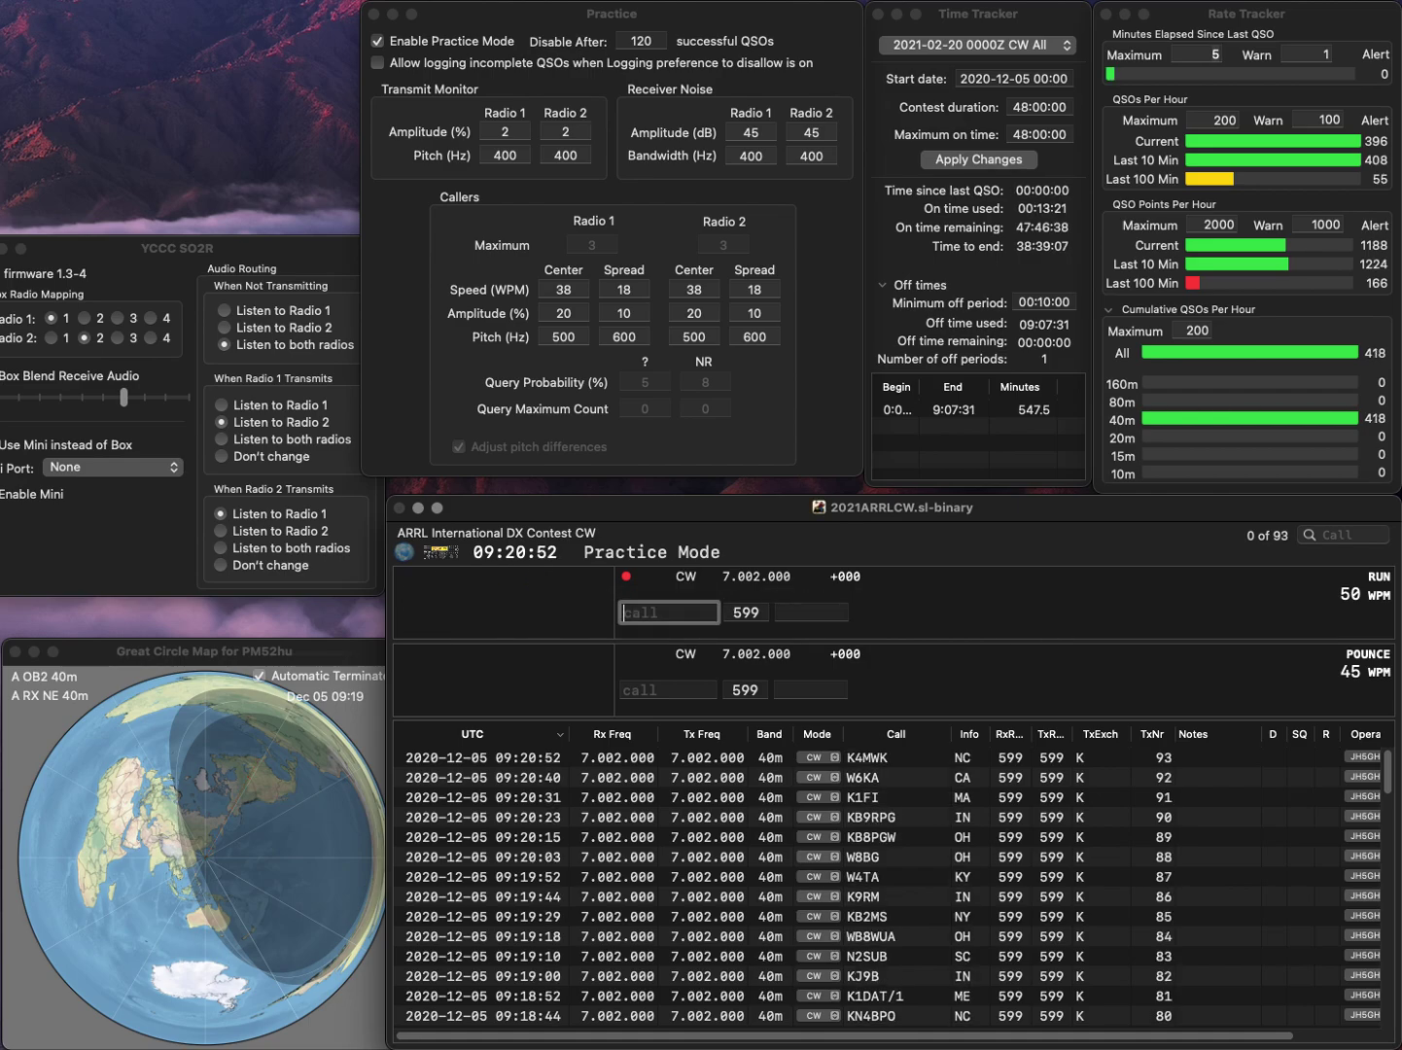
Work the caller K2JAY on the run radio and log the contact with received exchange NY
type("K2WAY")
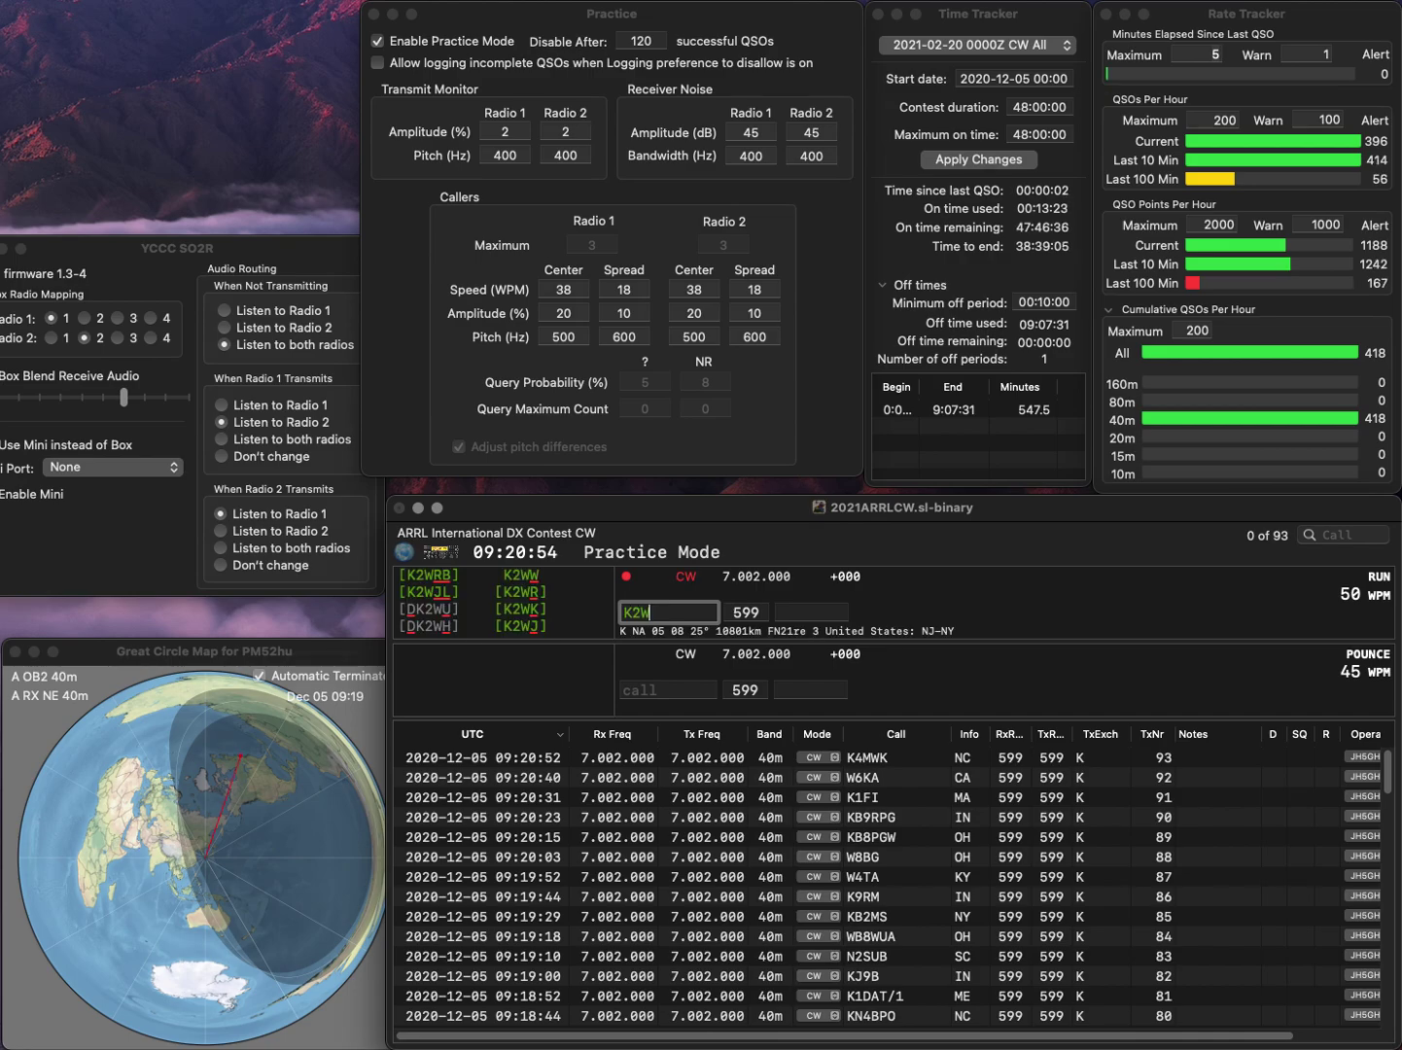
key("BackSpace")
key("BackSpace")
key("BackSpace")
type("JAY")
key("Tab")
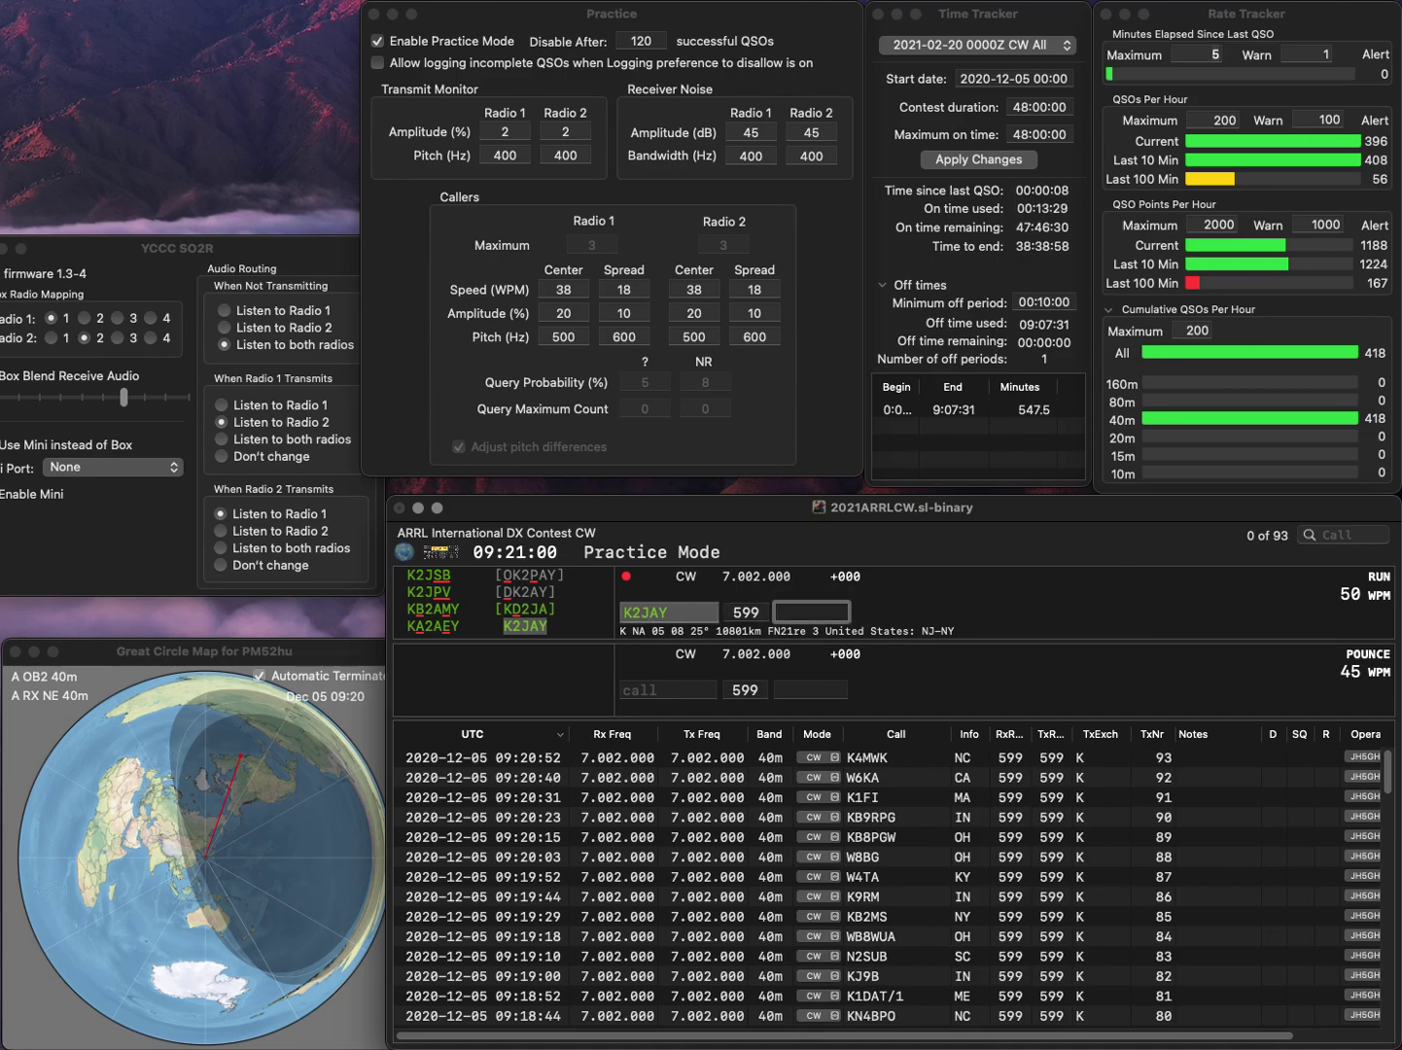
type("N")
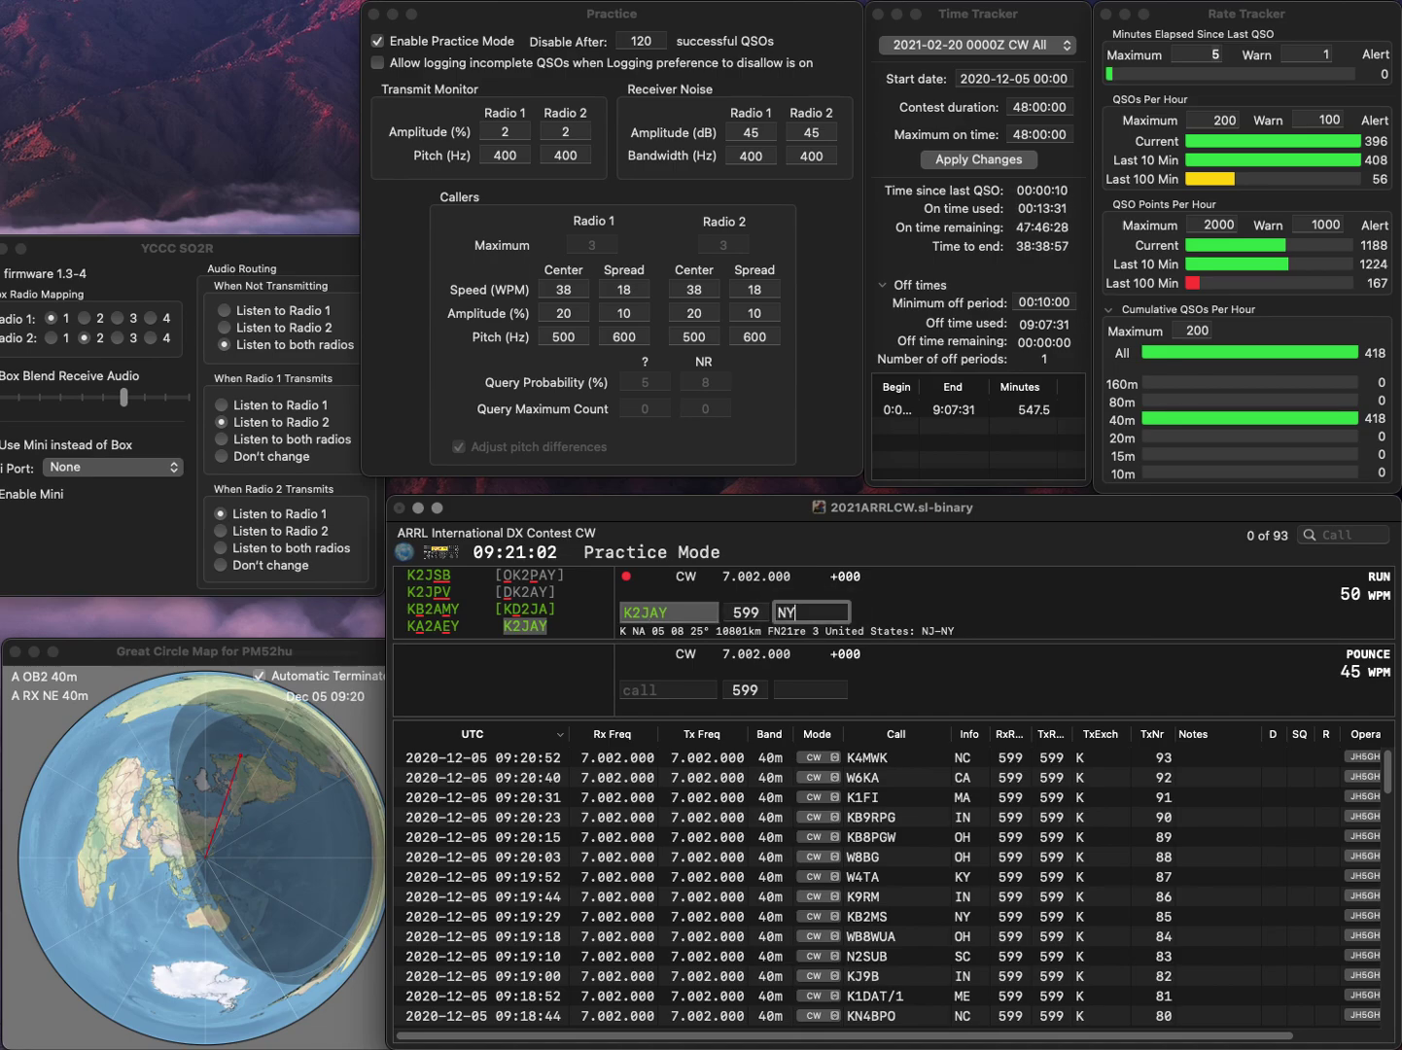
type("Y")
key("Return")
type("VE4ZKM")
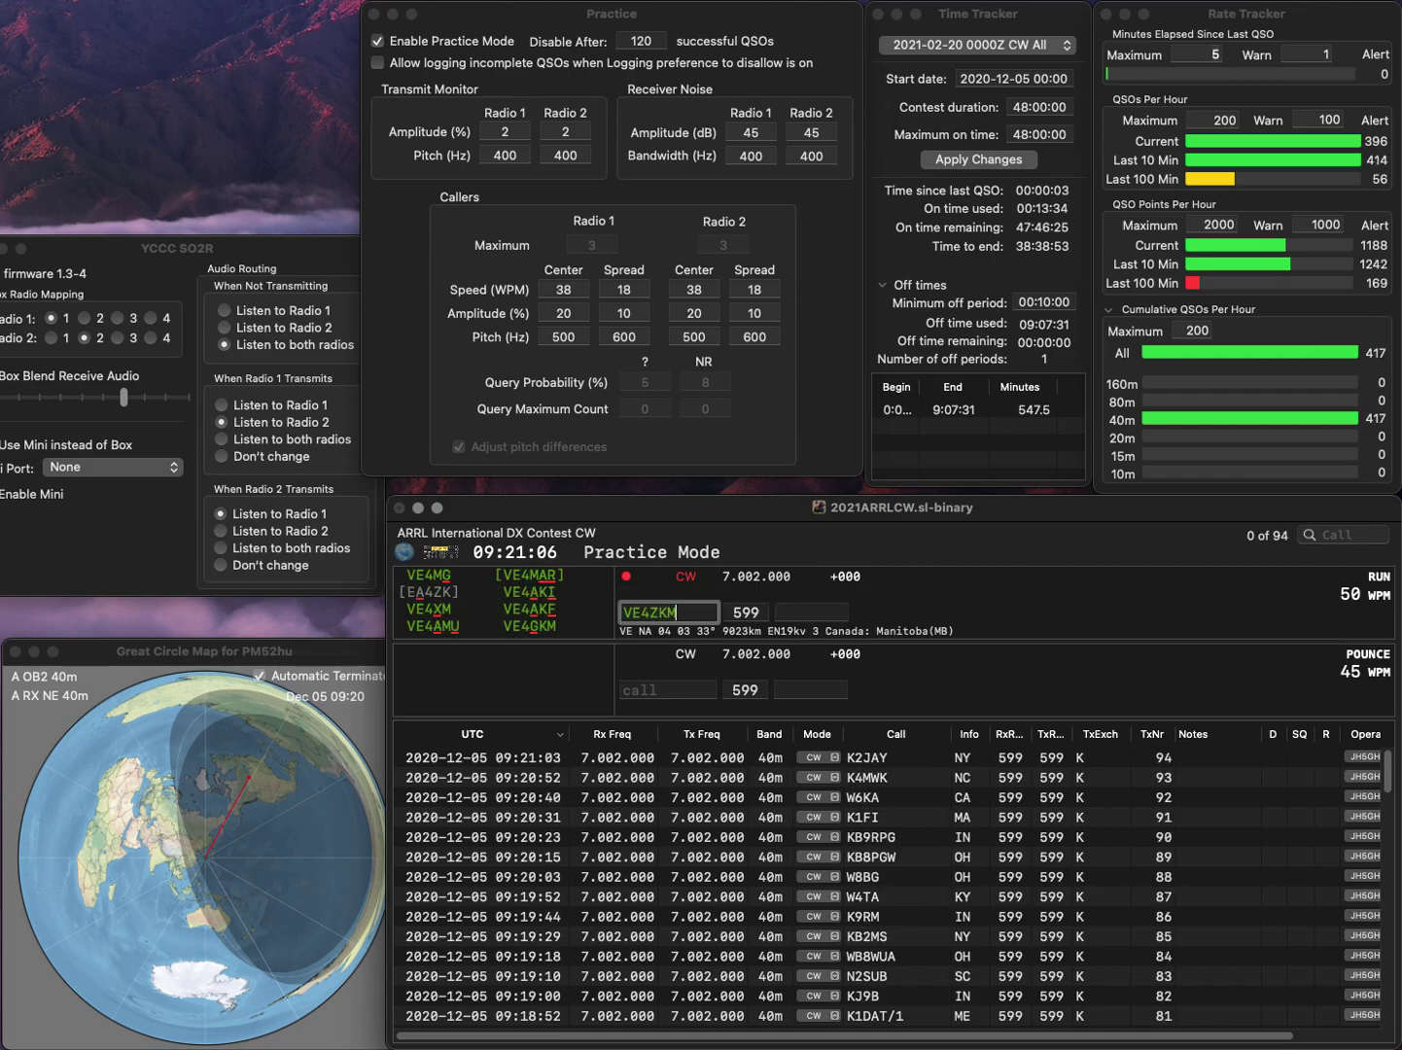
key("Left")
key("BackSpace")
type("G")
key("Return")
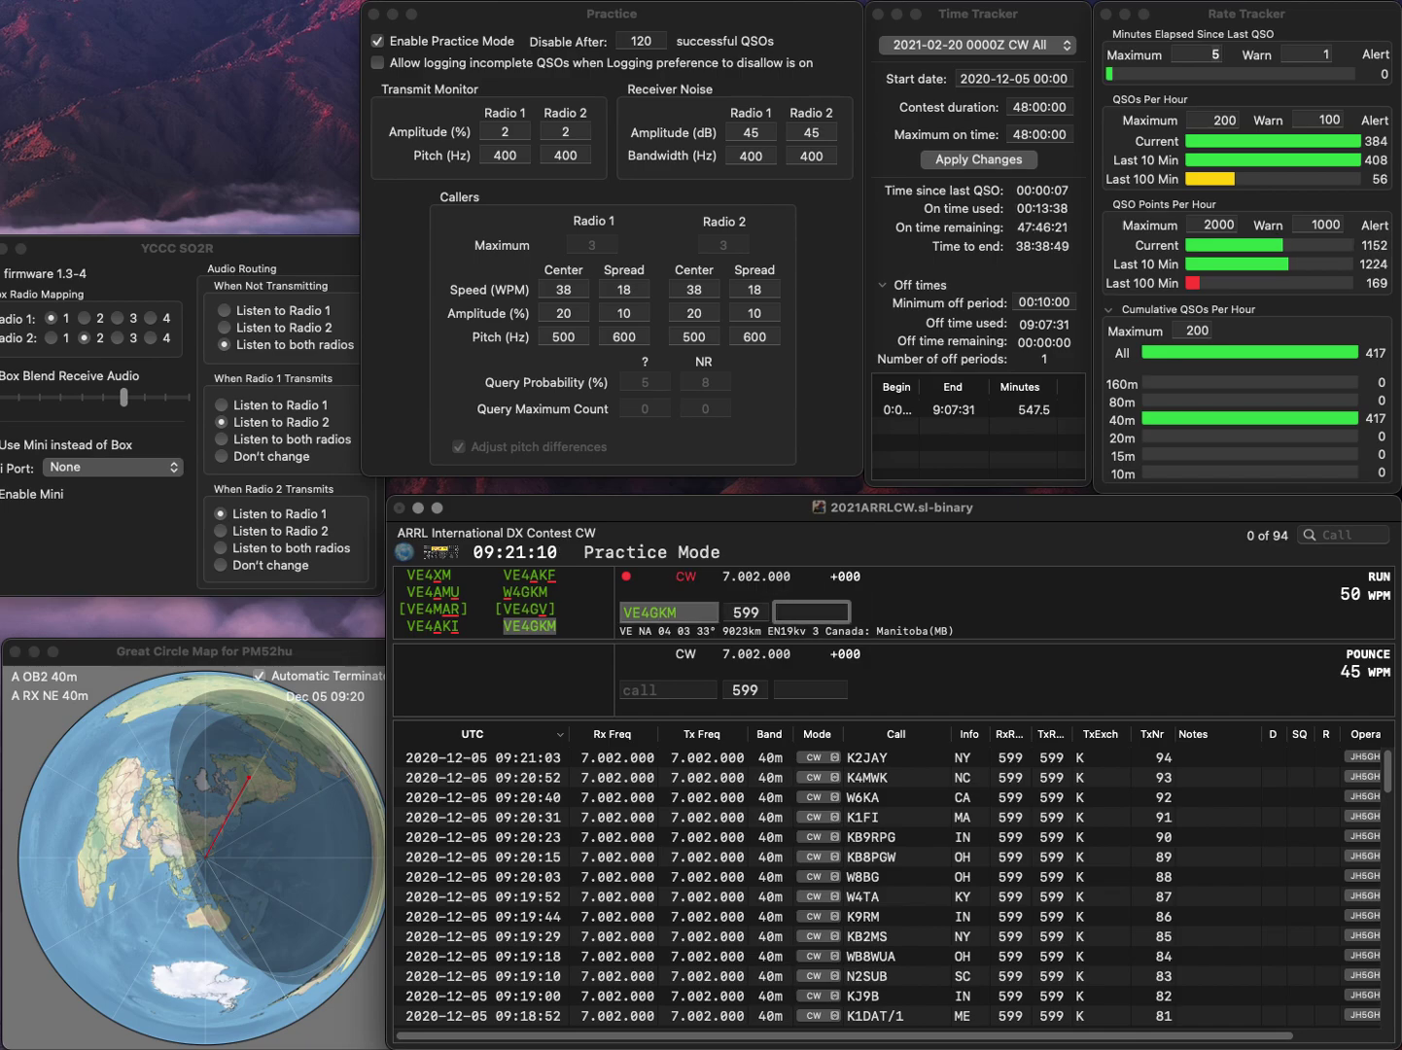
type("MB")
key("Return")
type("WA6")
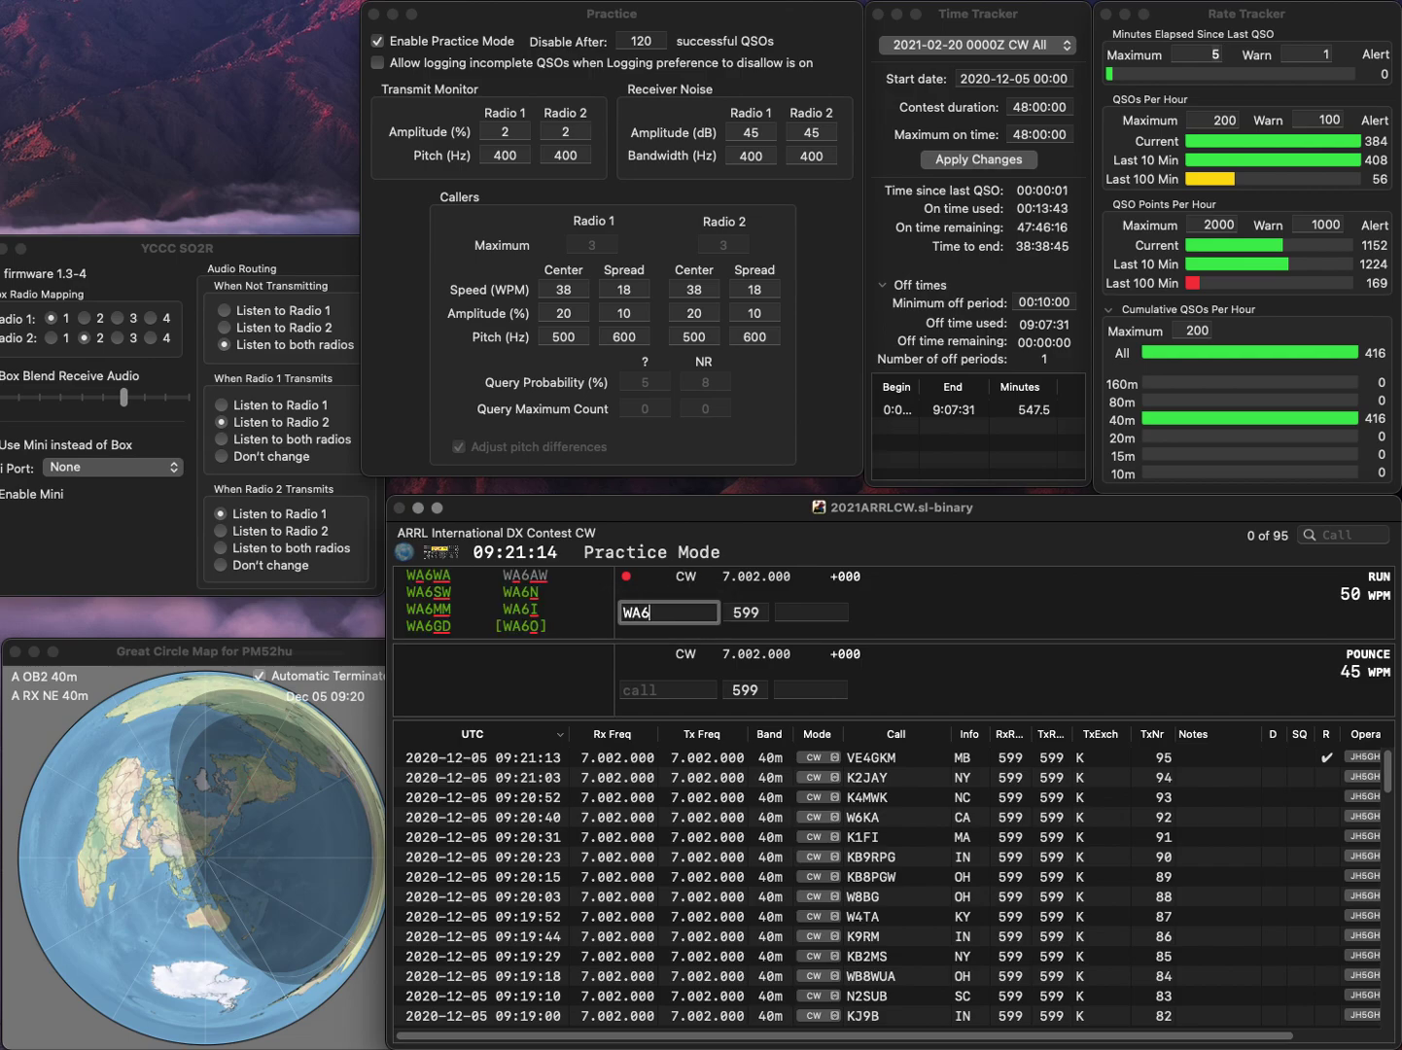
type("GD")
key("Return")
type("CA")
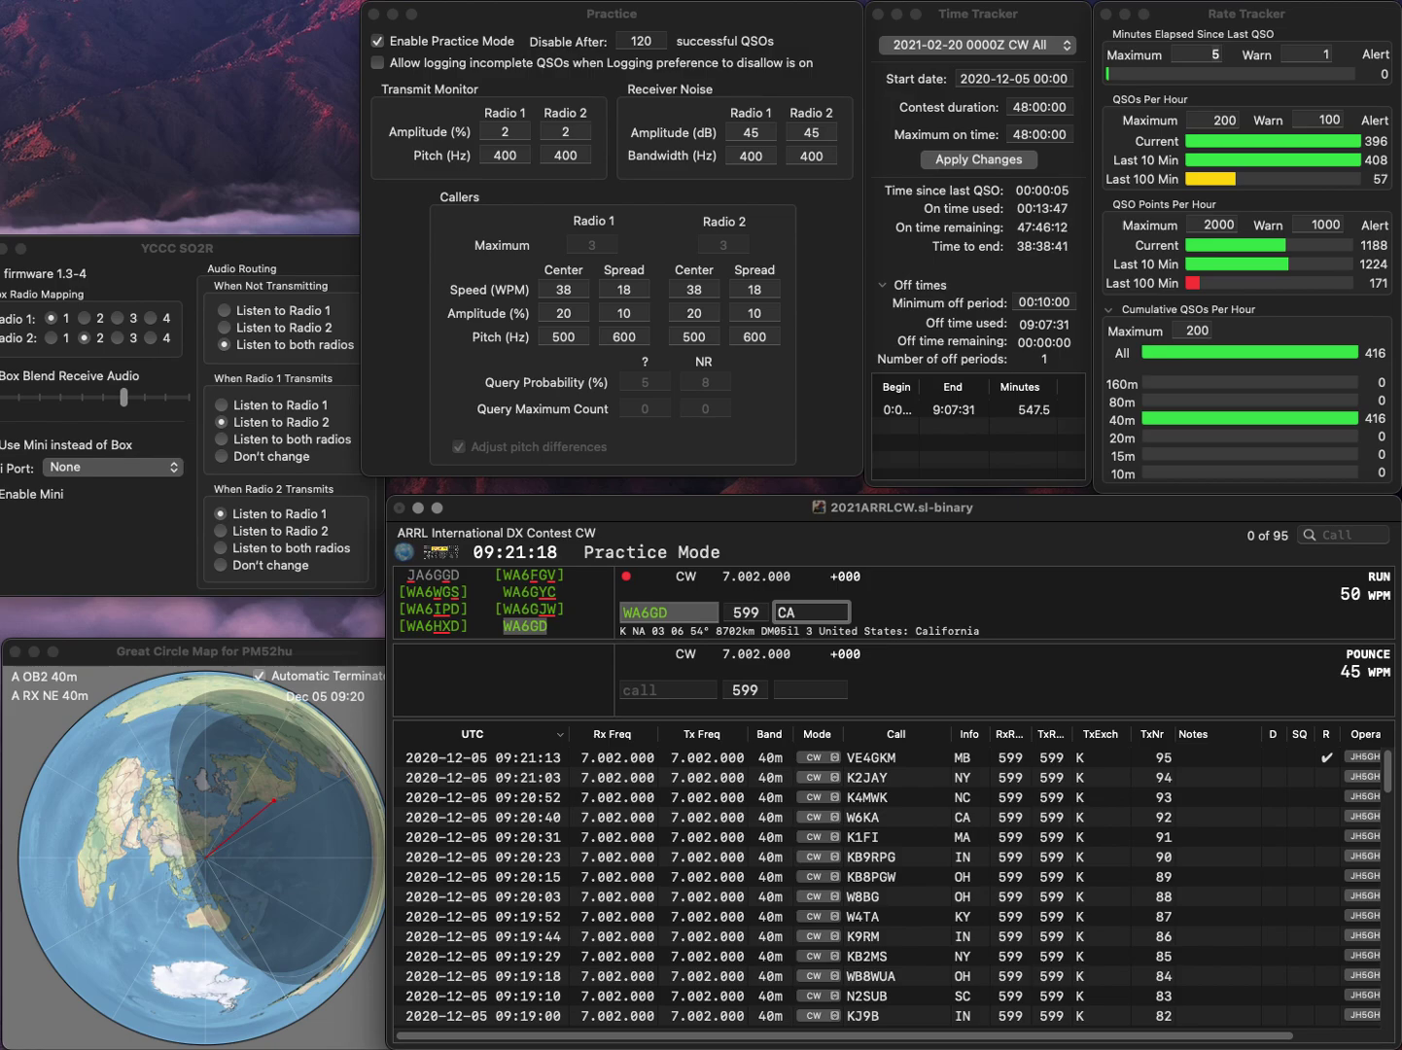
key("Return")
type("W1OPR")
key("Return")
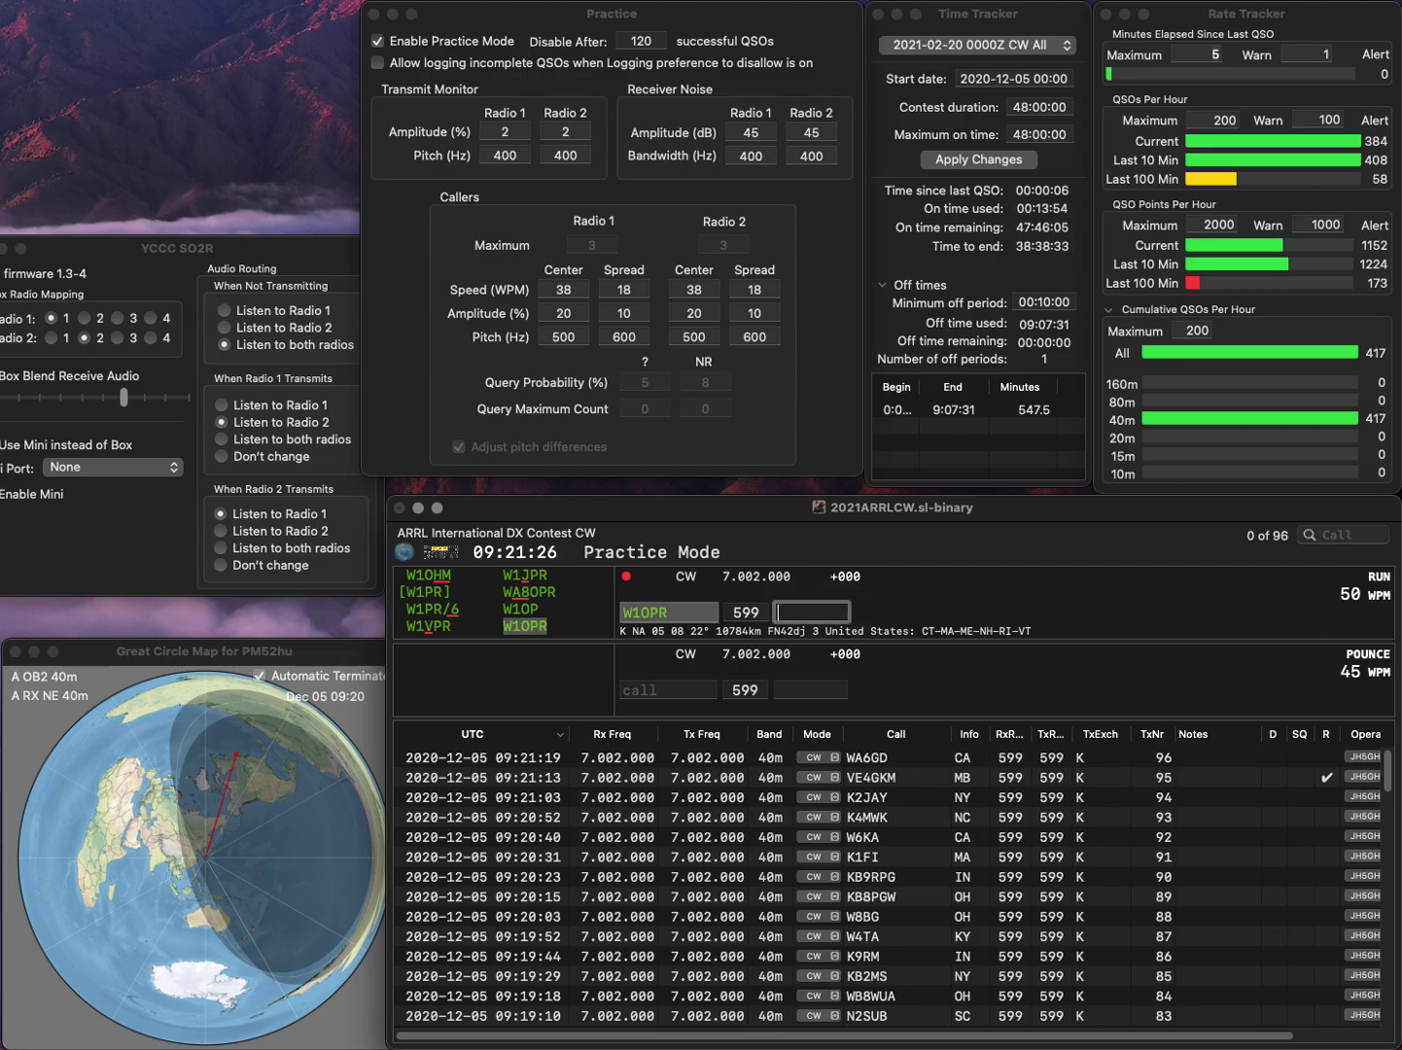
key("Return")
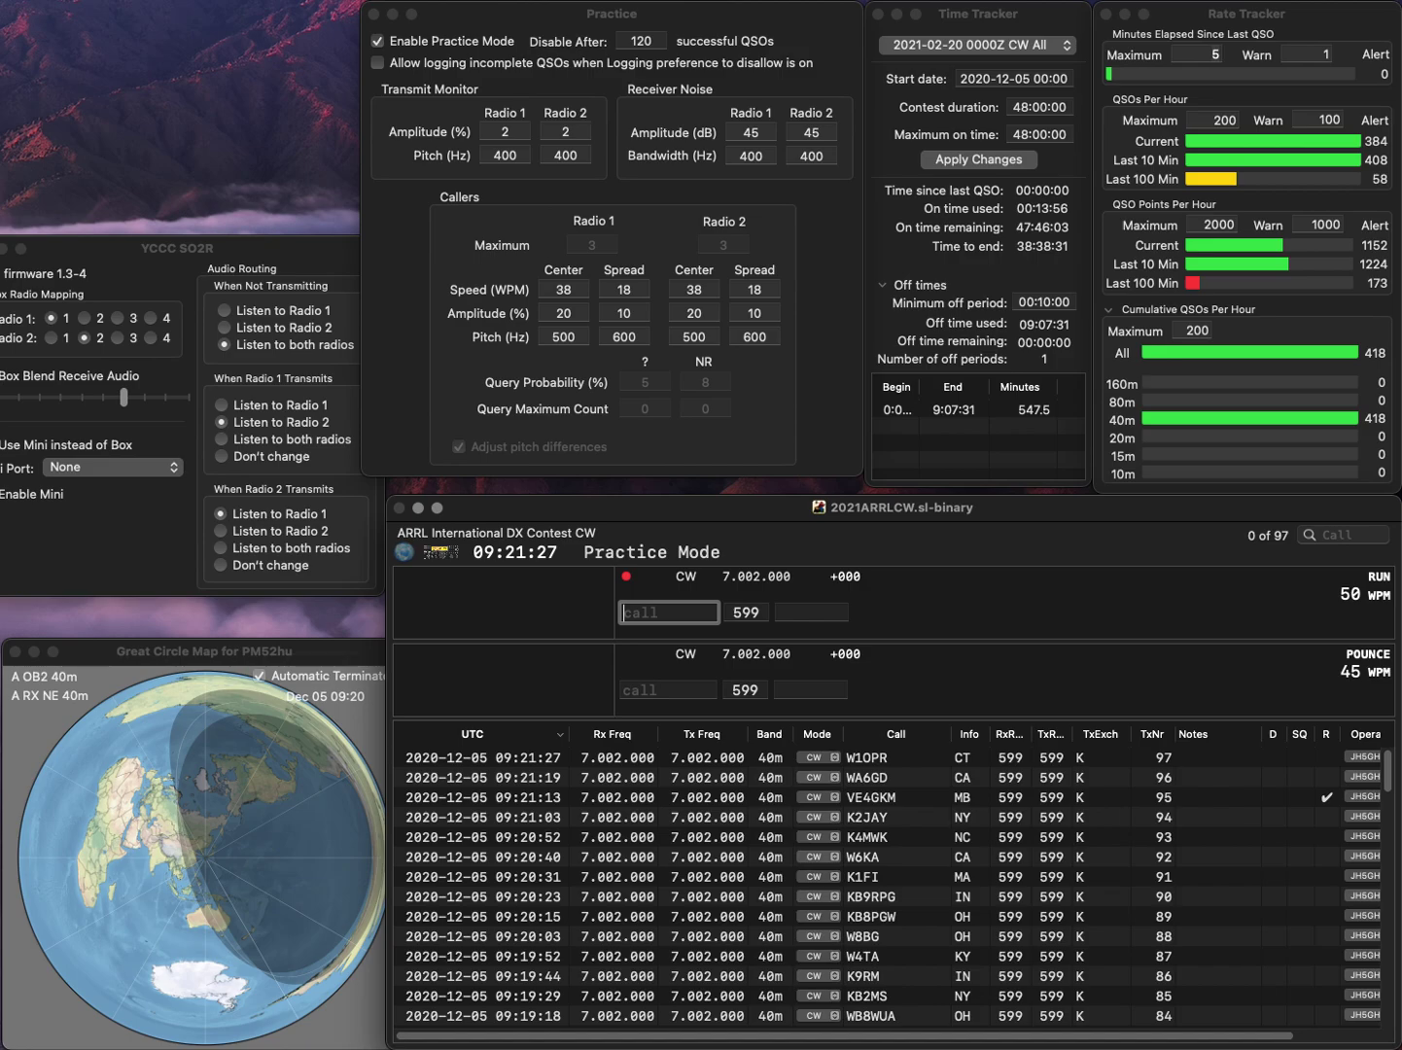
Work the caller WA7AA on the run radio and log the contact with received exchange WA
type("W7AA")
key("Left")
key("Left")
key("BackSpace")
type("8")
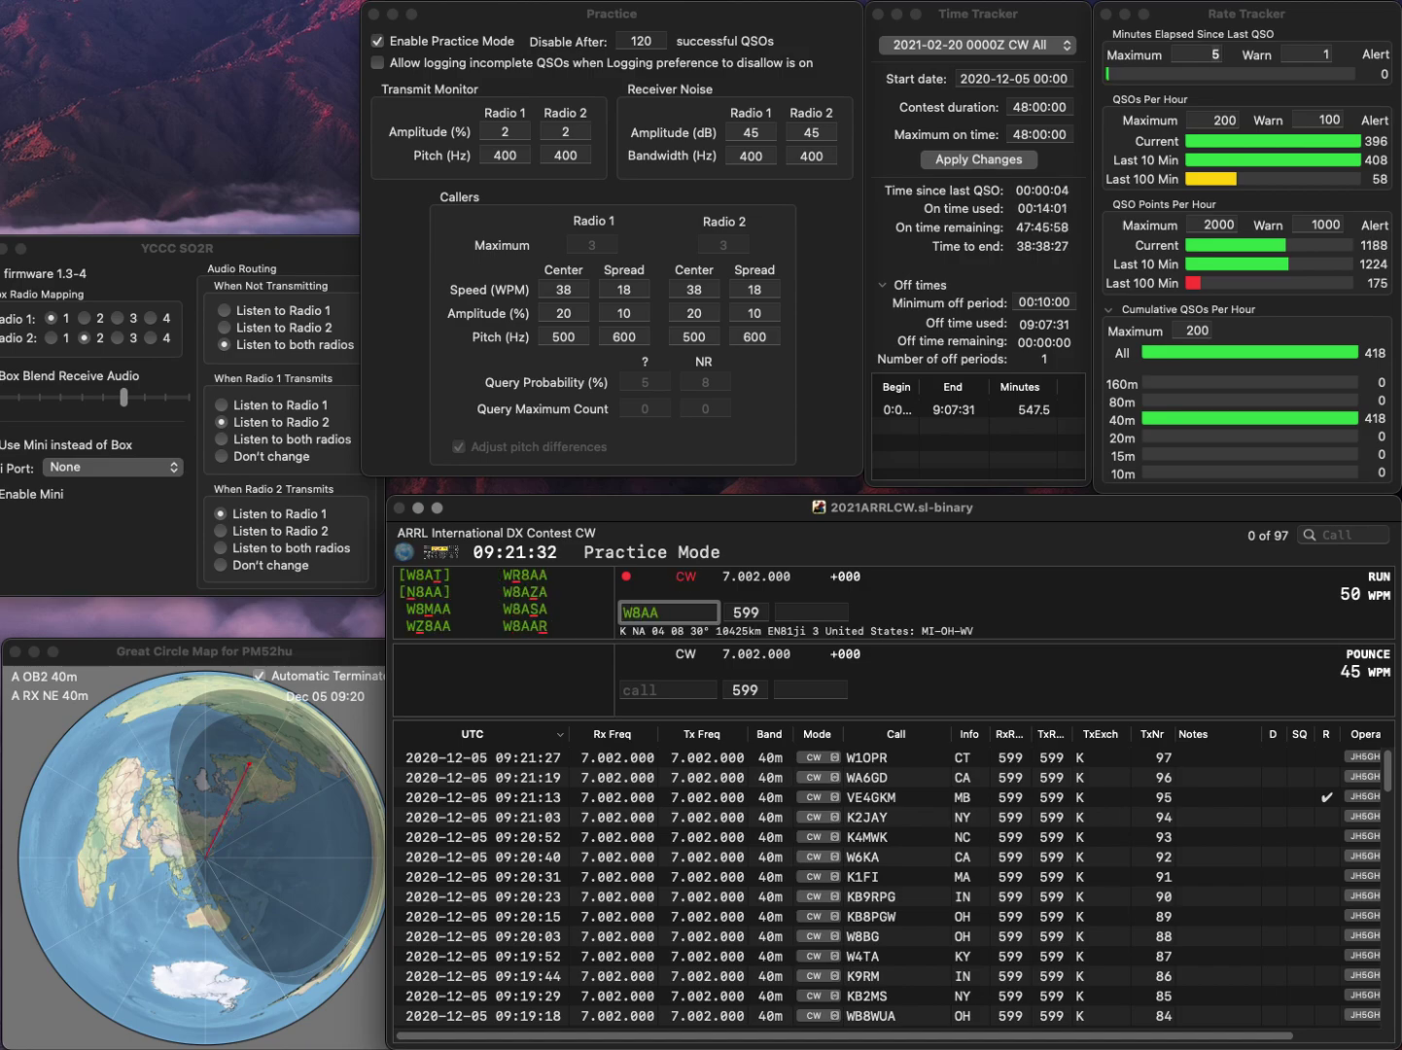
key("BackSpace")
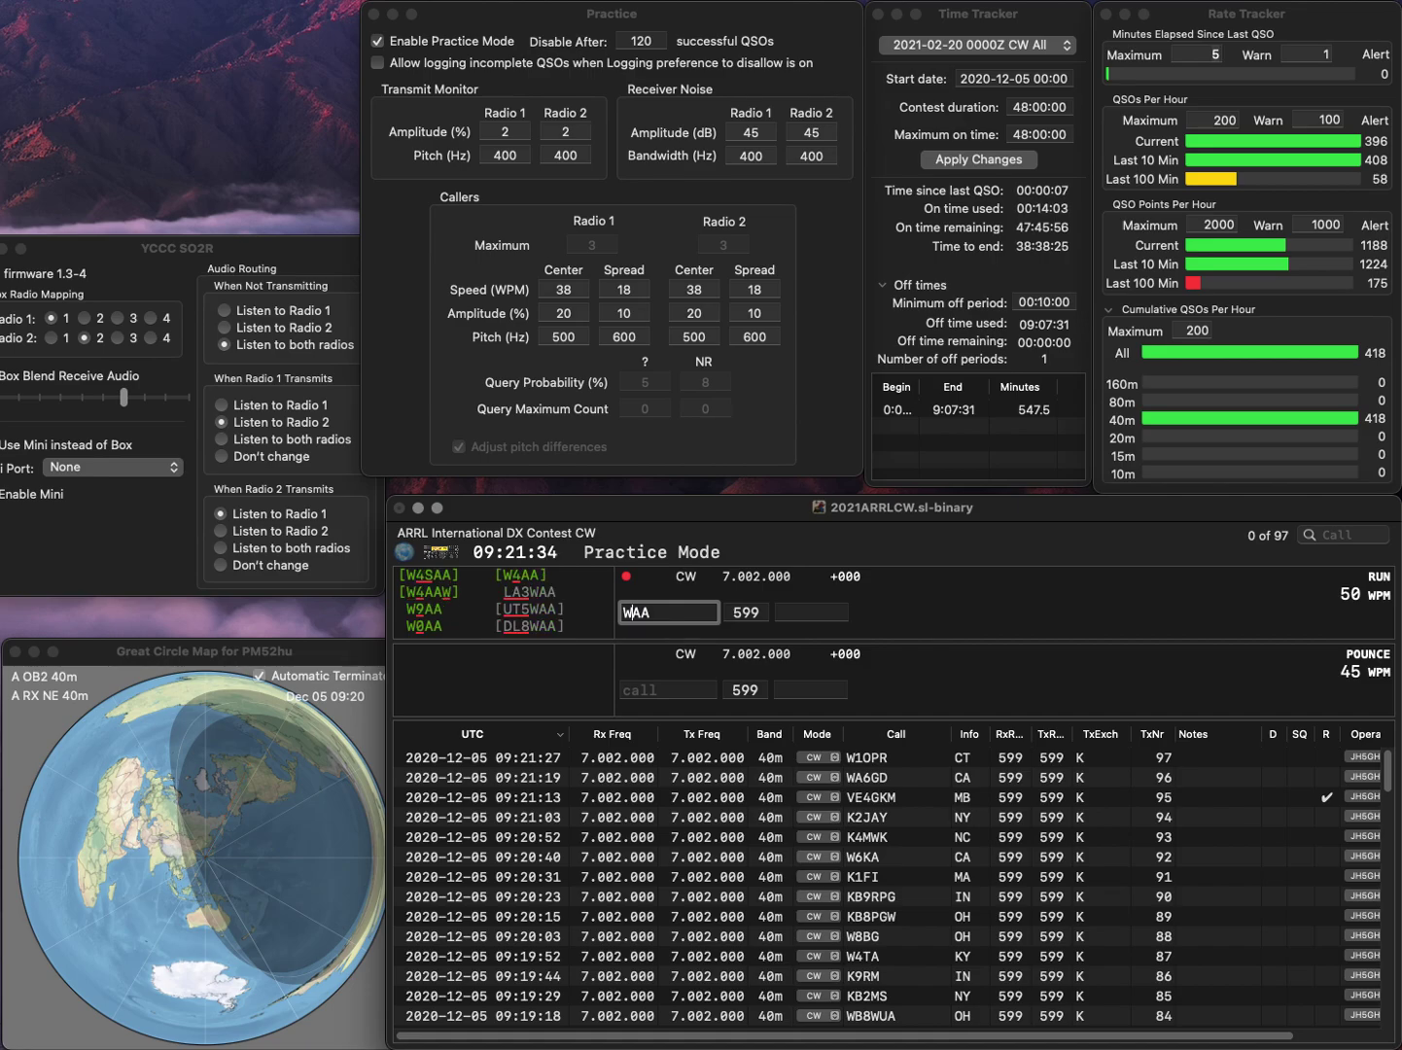
type("A7")
key("Return")
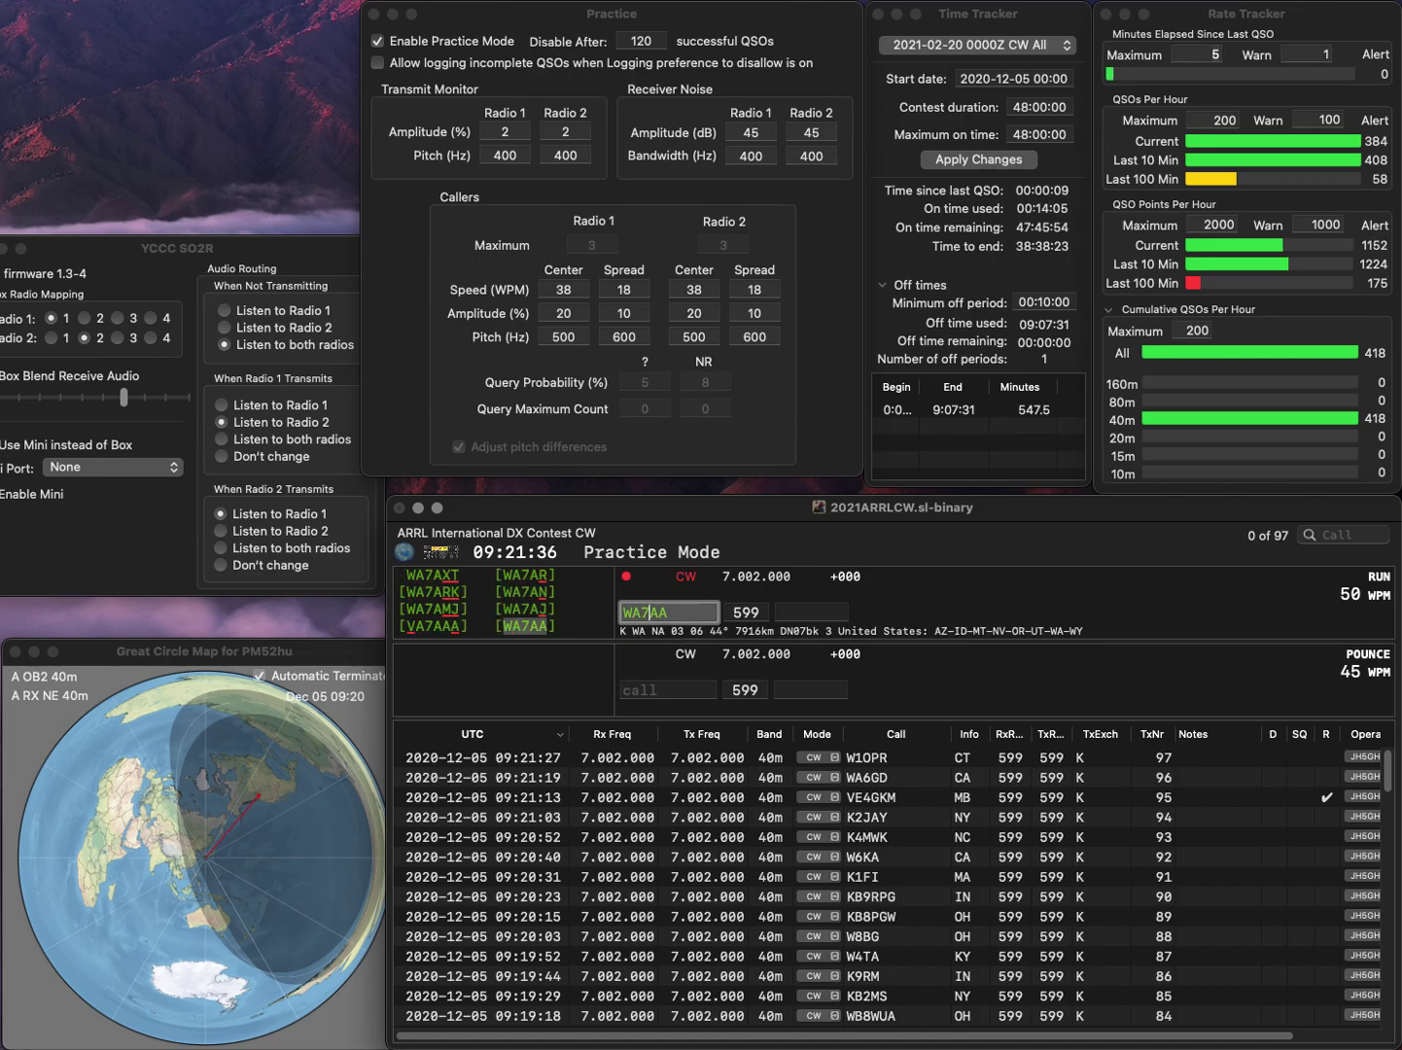
type("WA")
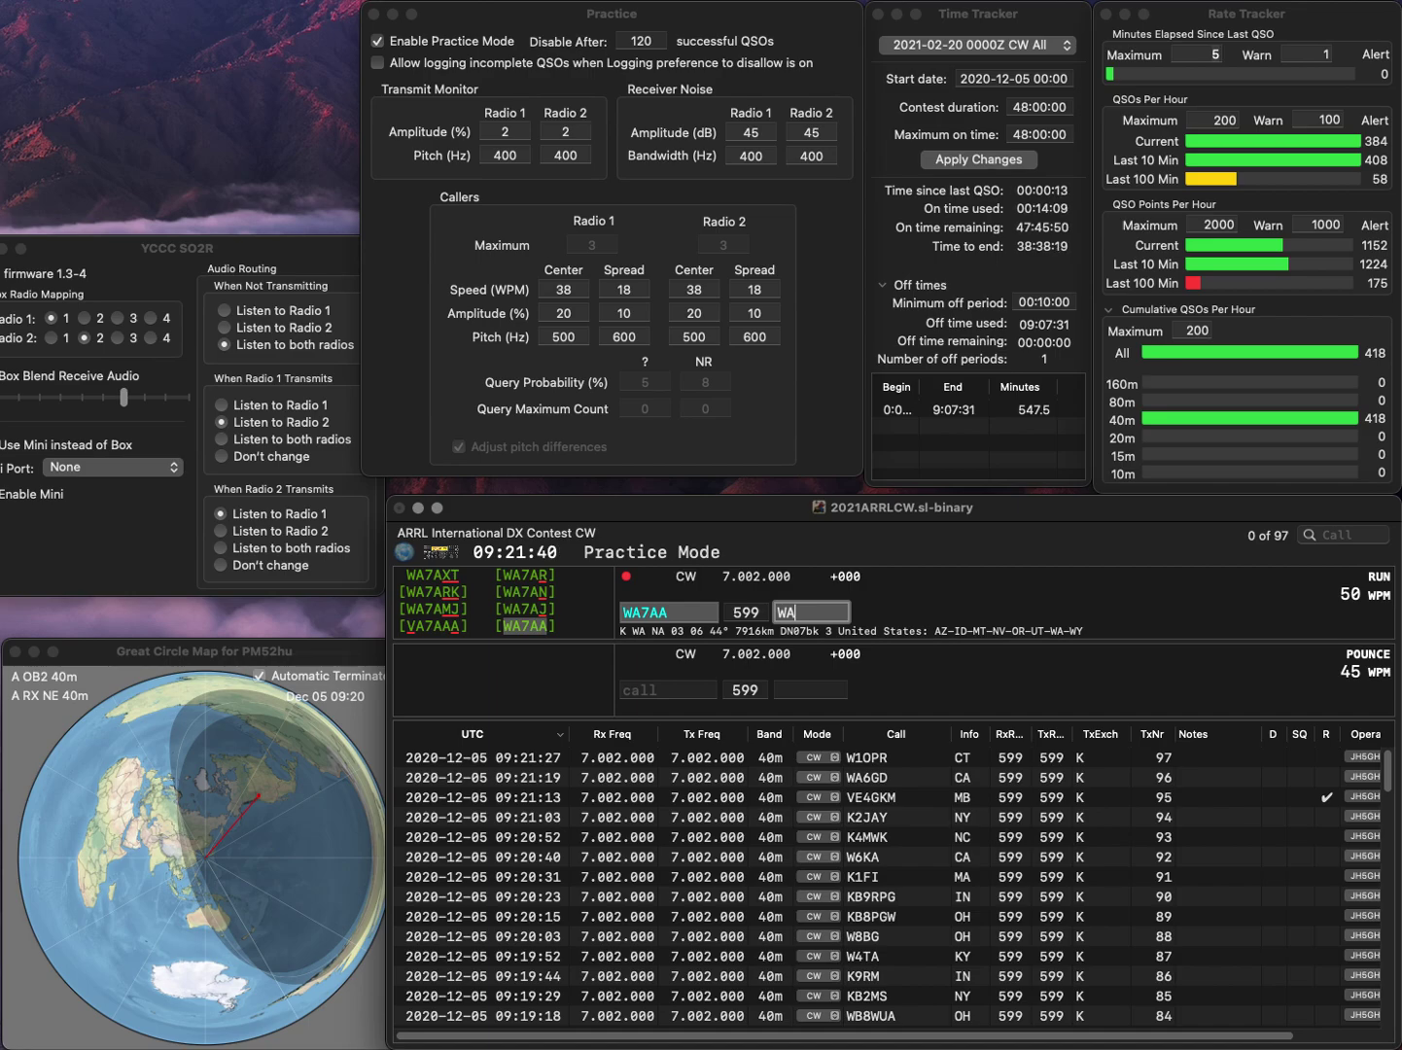
key("Return")
type("KK4HEG")
key("space")
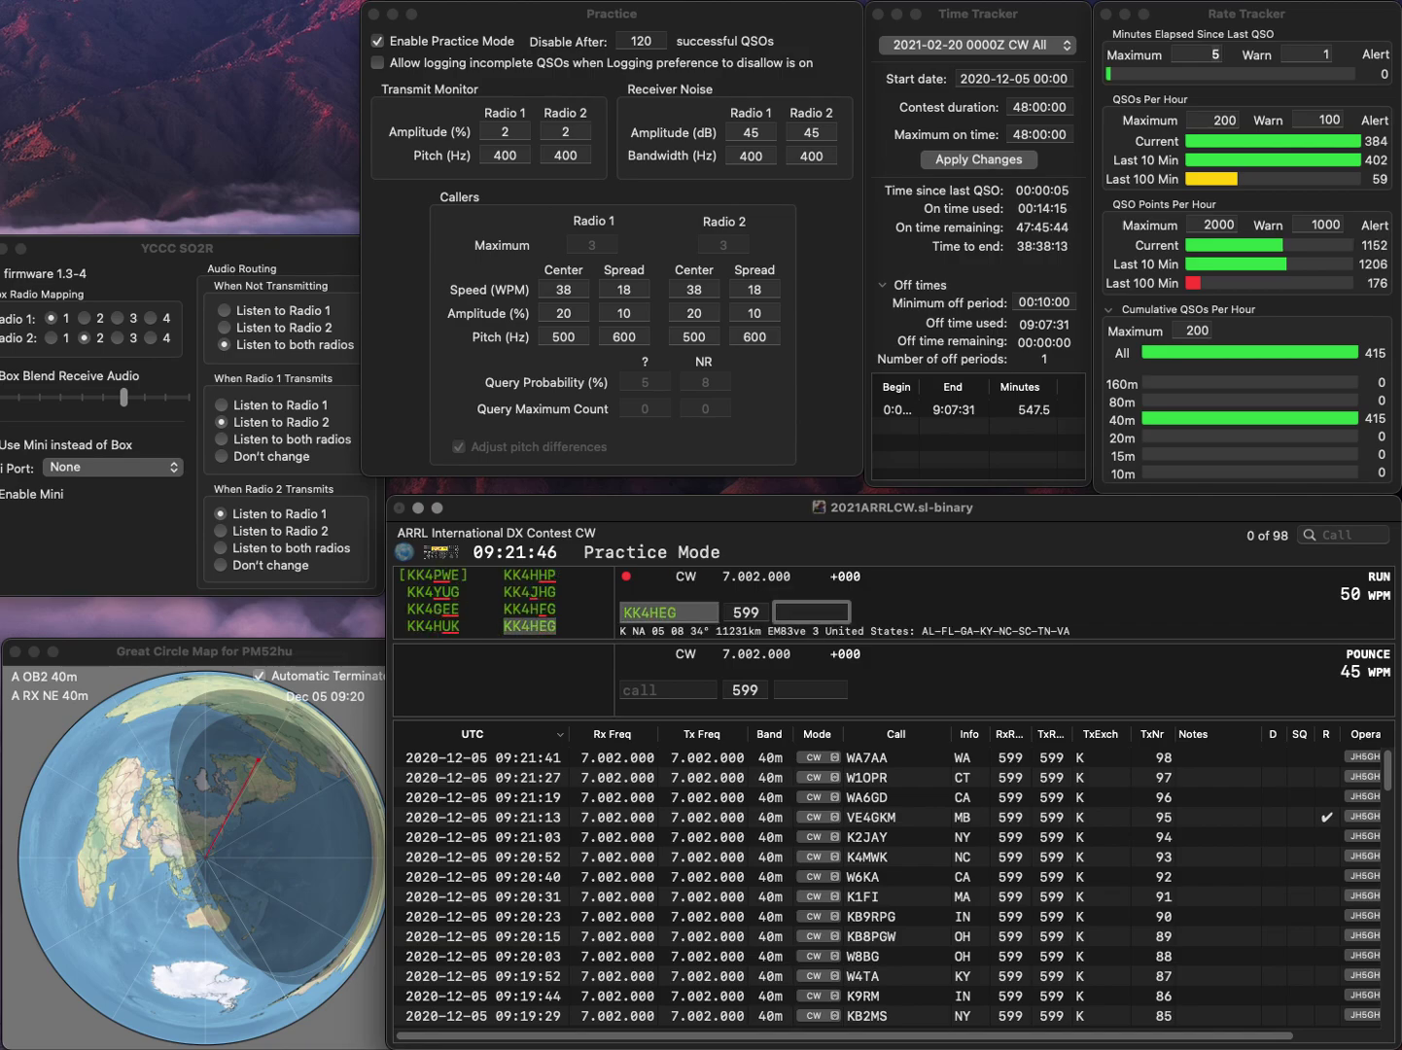
type("GA")
key("Return")
type("KF")
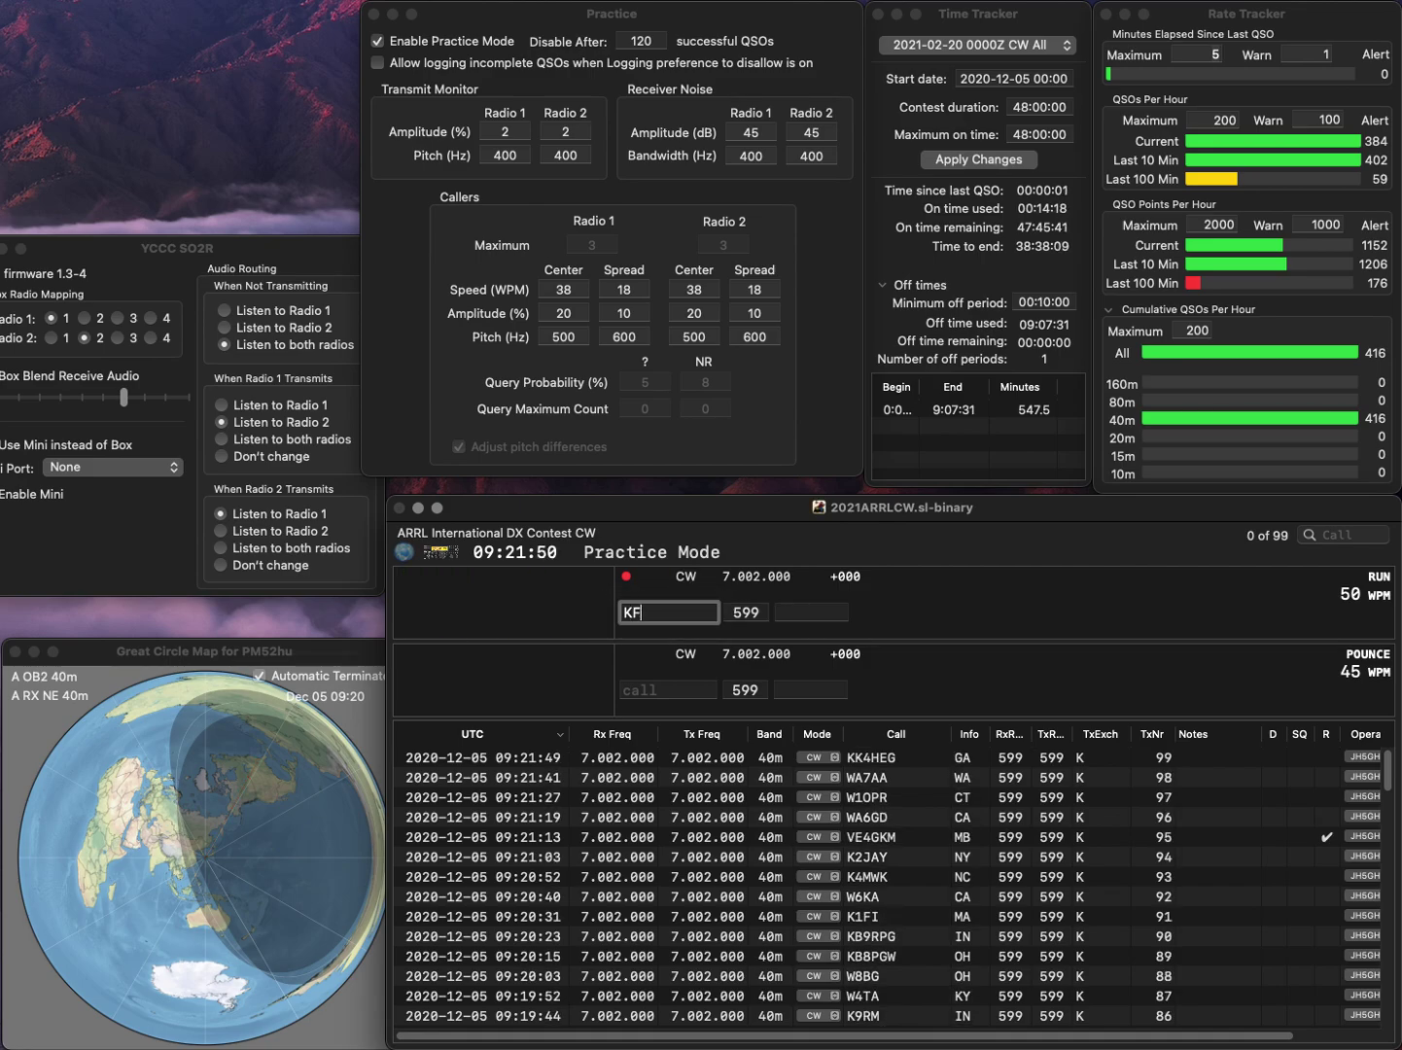
type("7GM")
key("Return")
type("V")
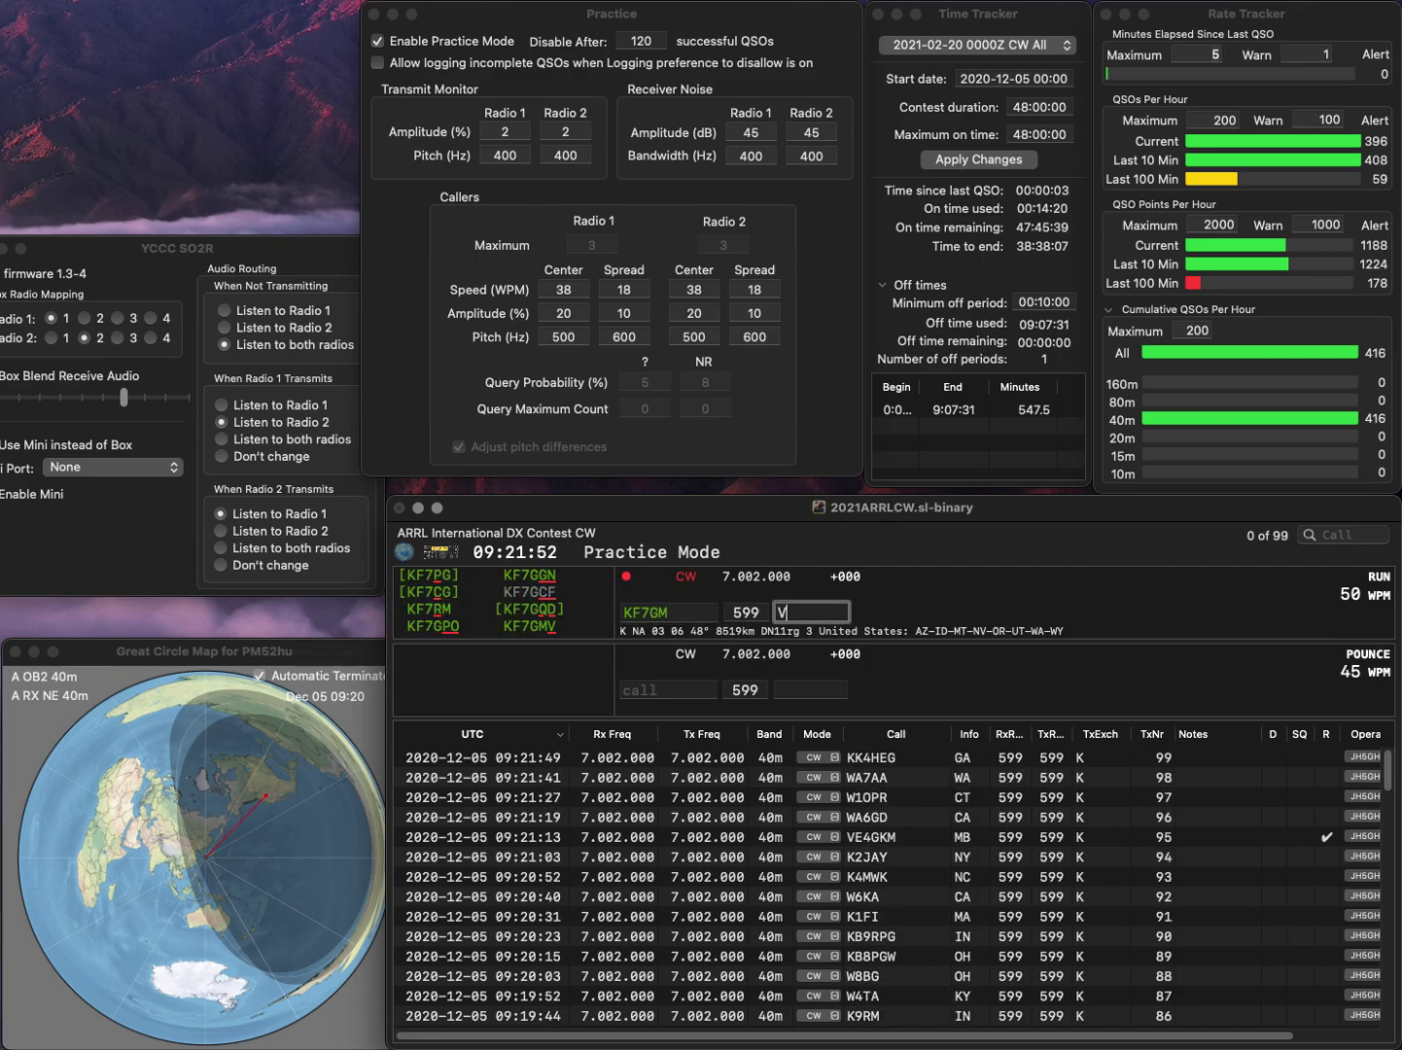
key("shift+Tab")
type("V")
key("Tab")
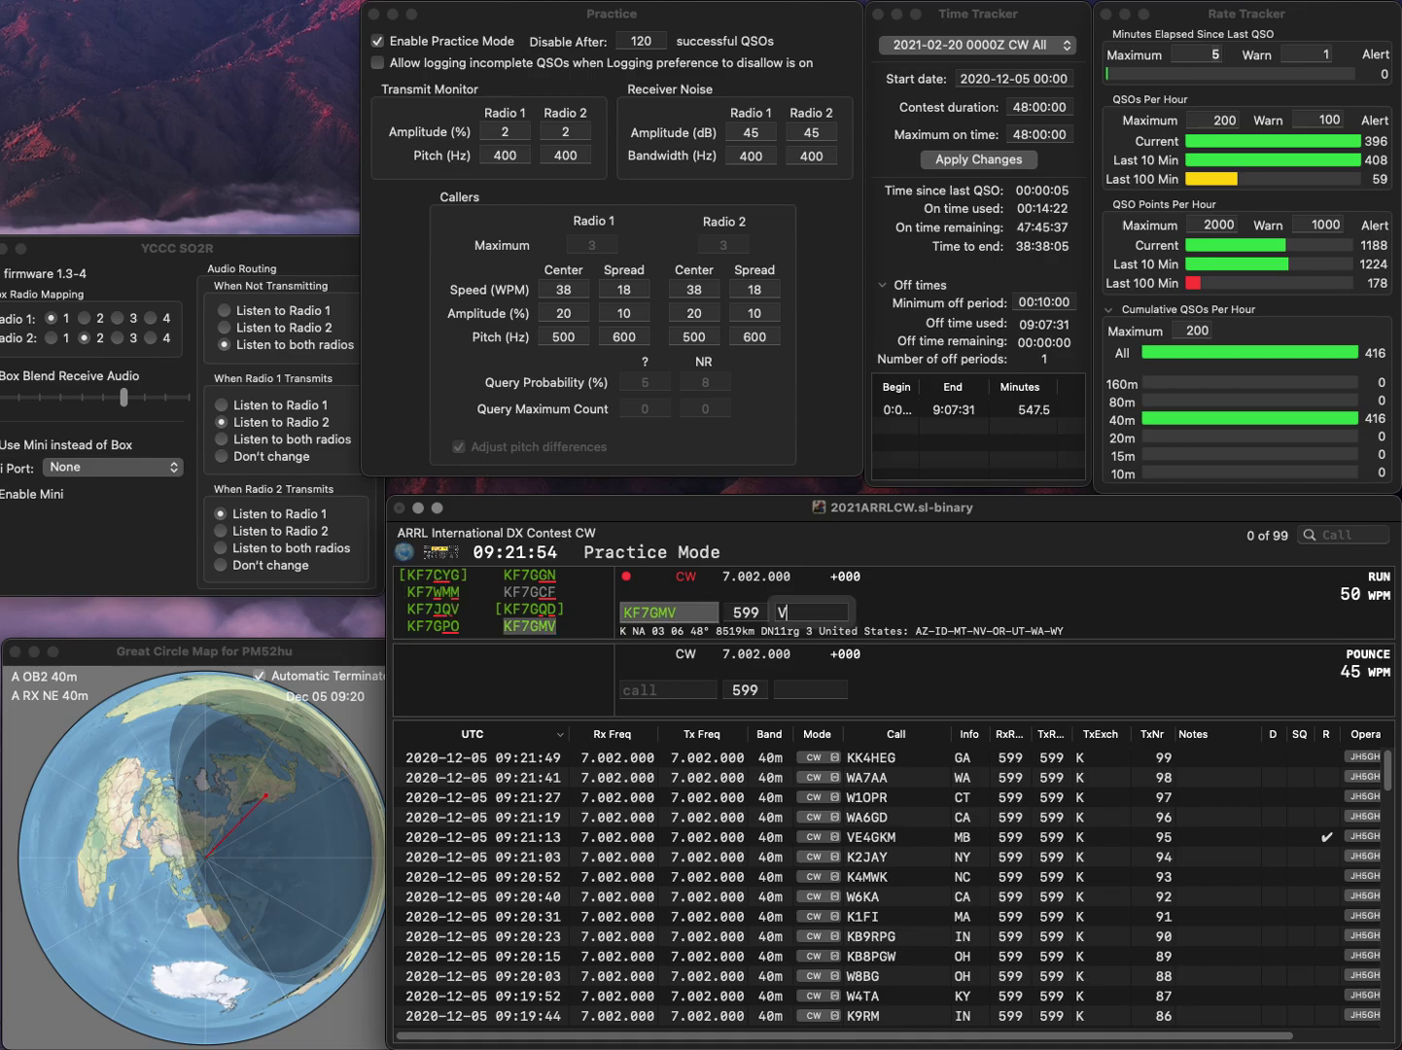
key("BackSpace")
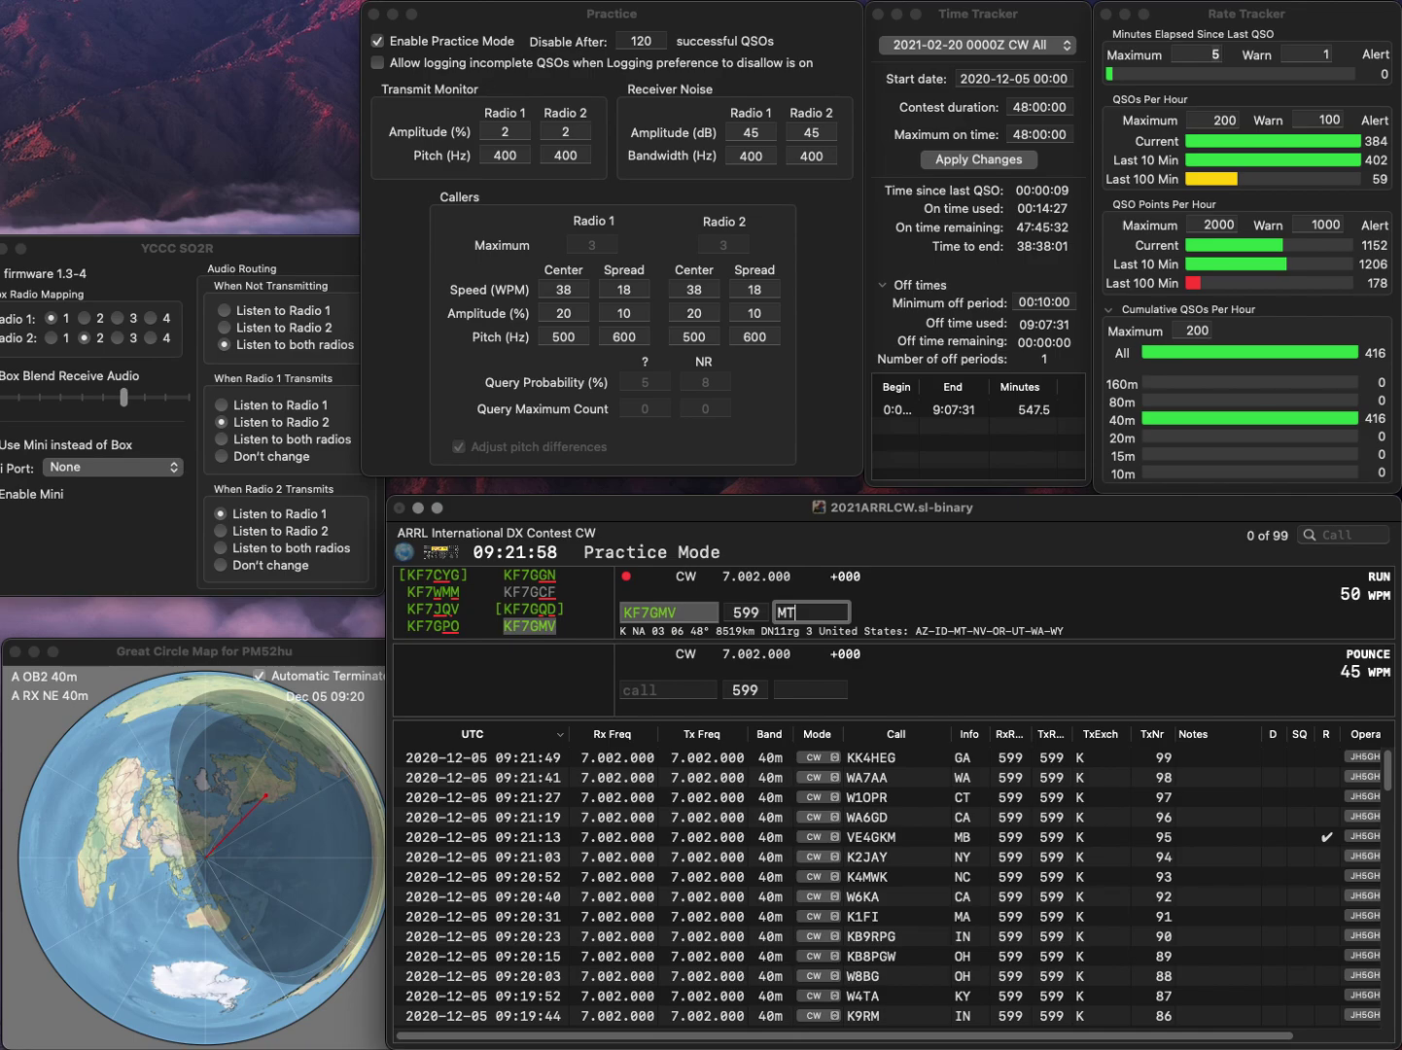
key("Return")
type("N8")
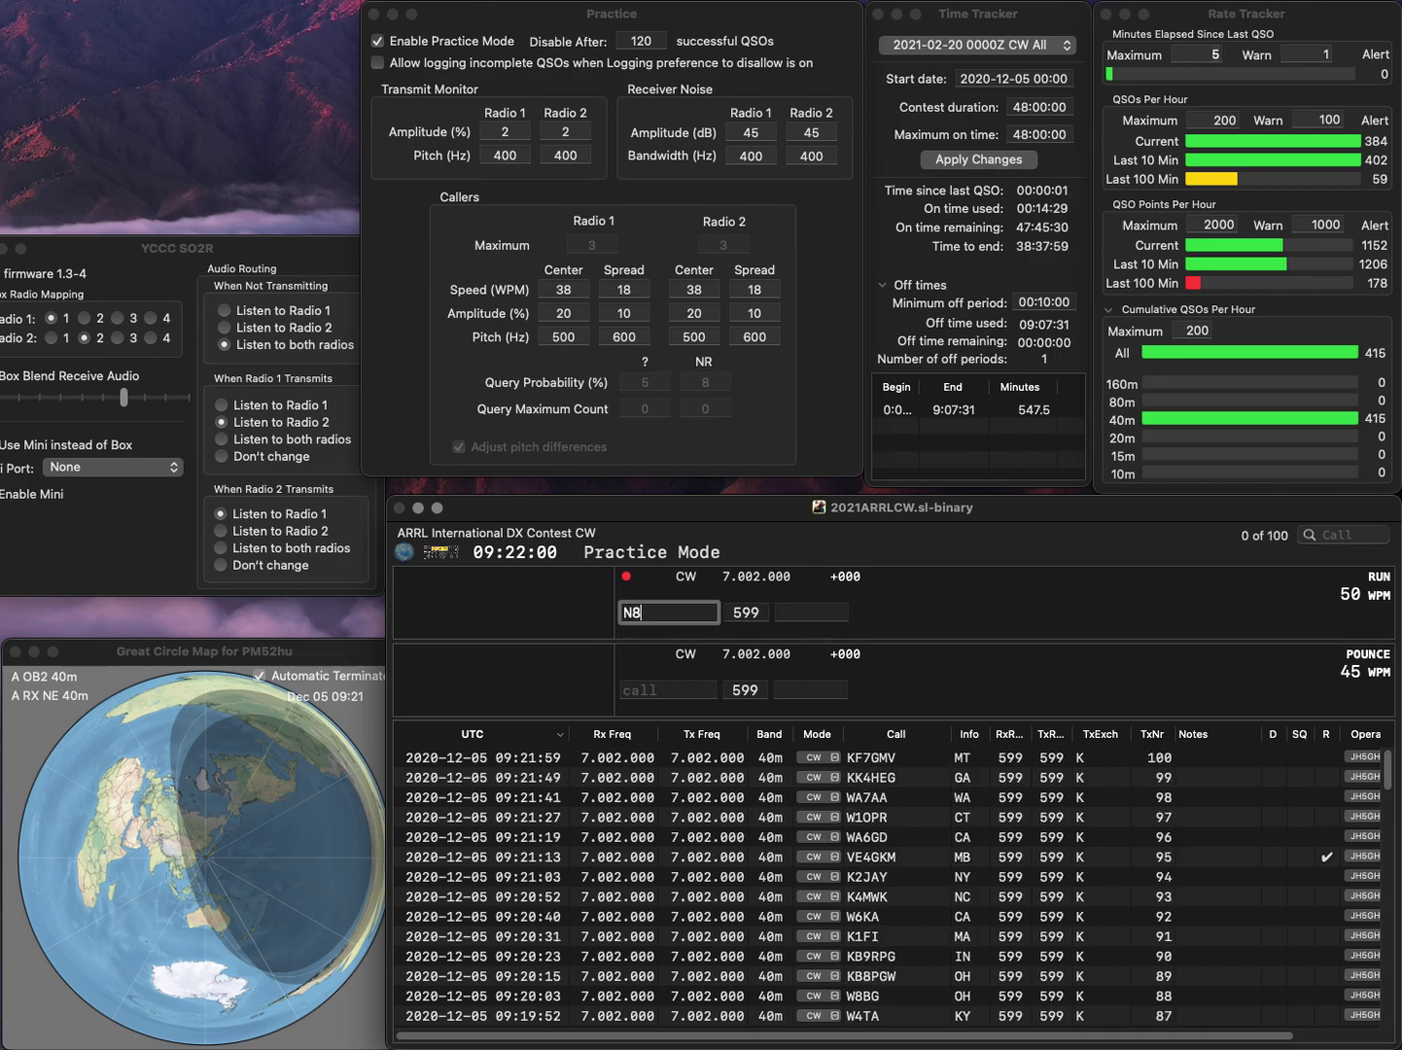
type("FRJ")
key("space")
type("OH")
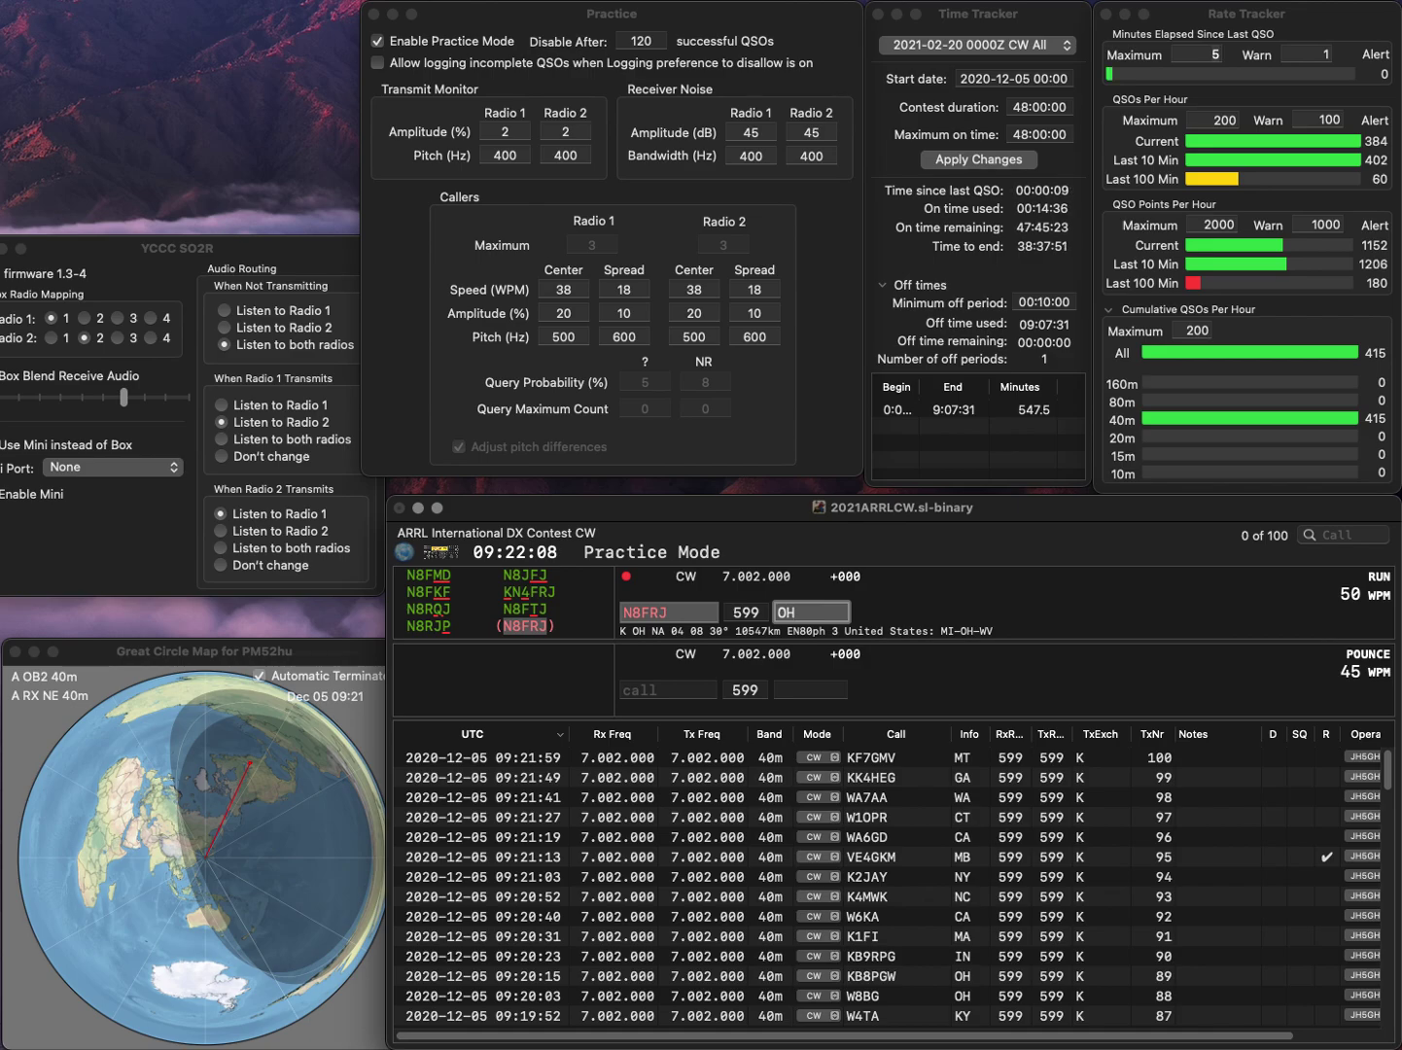
key("Return")
type("K7HJE")
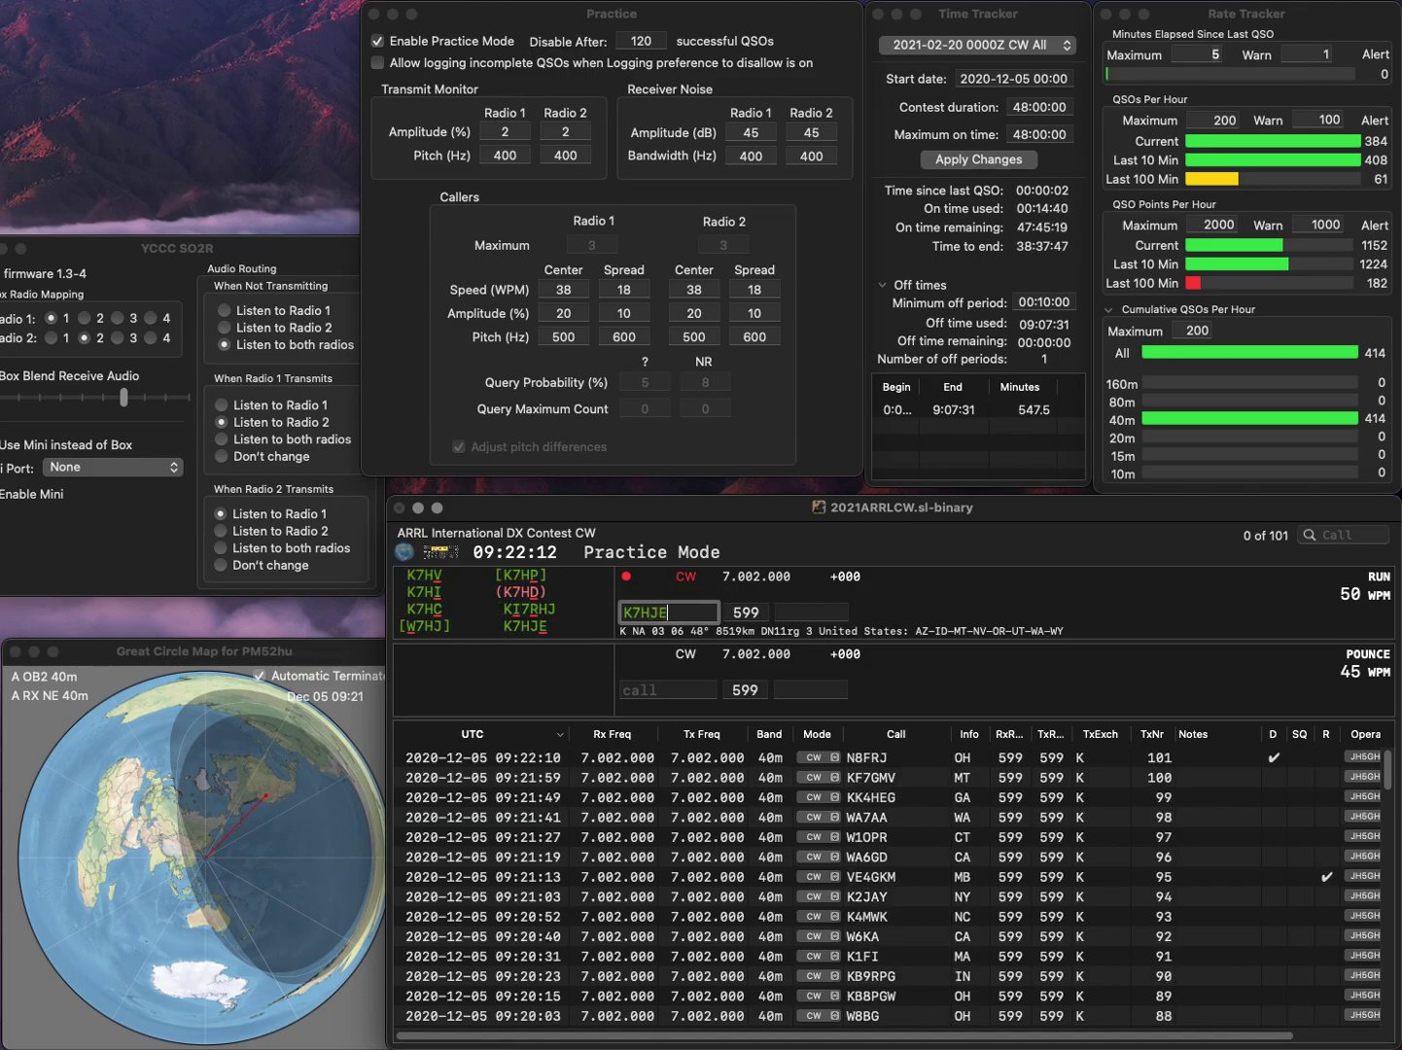
key("space")
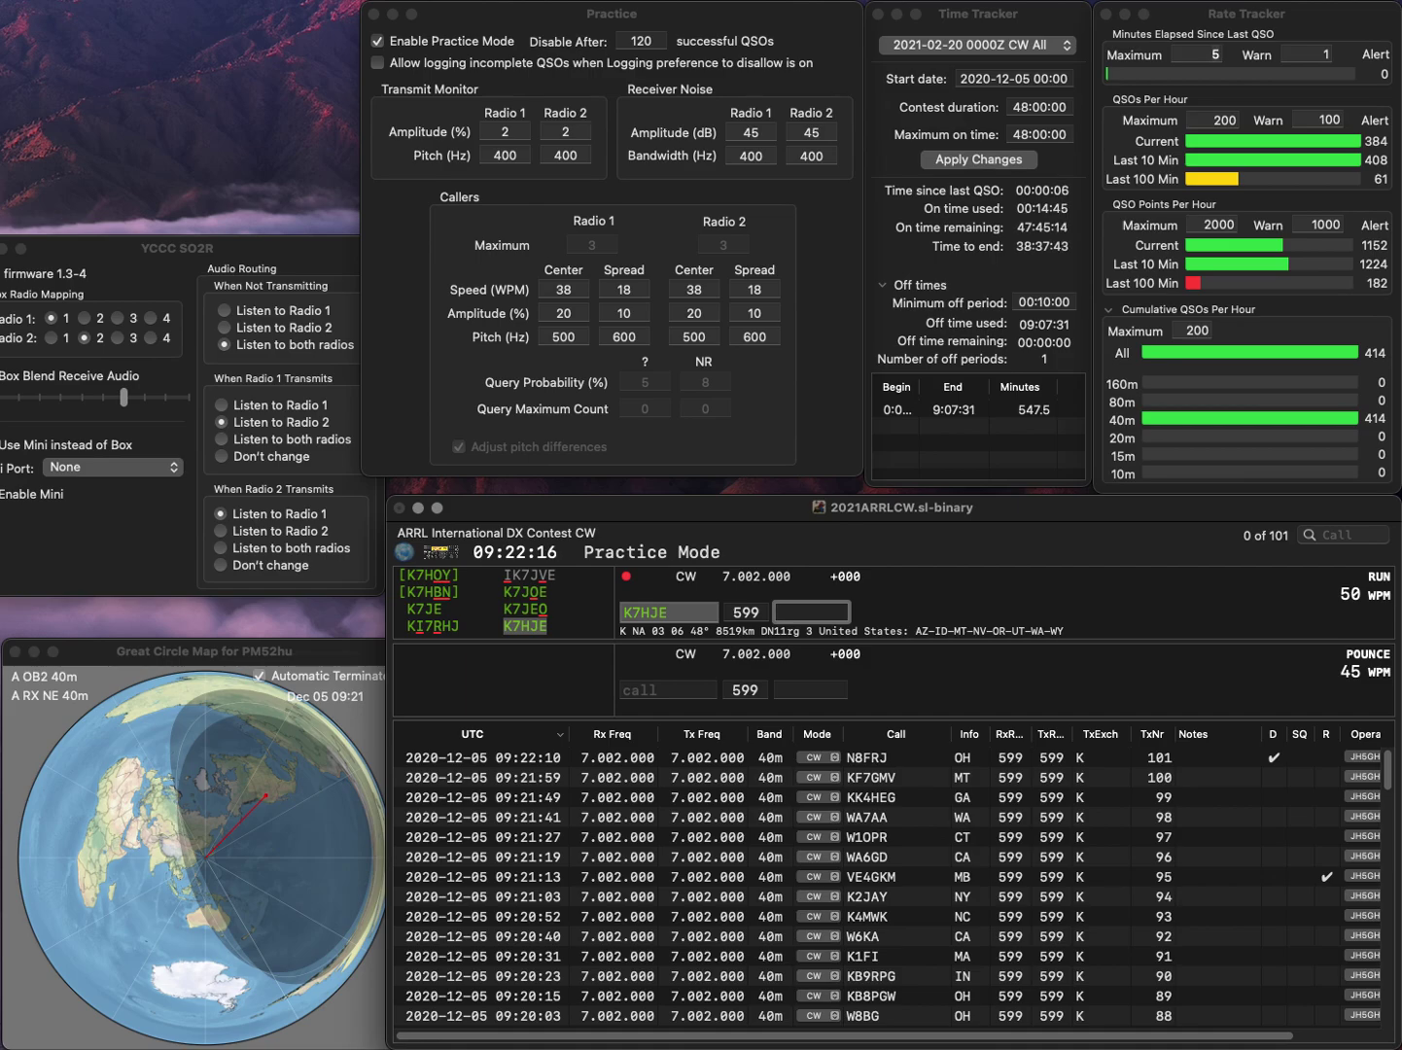
key("Return")
type("WB9")
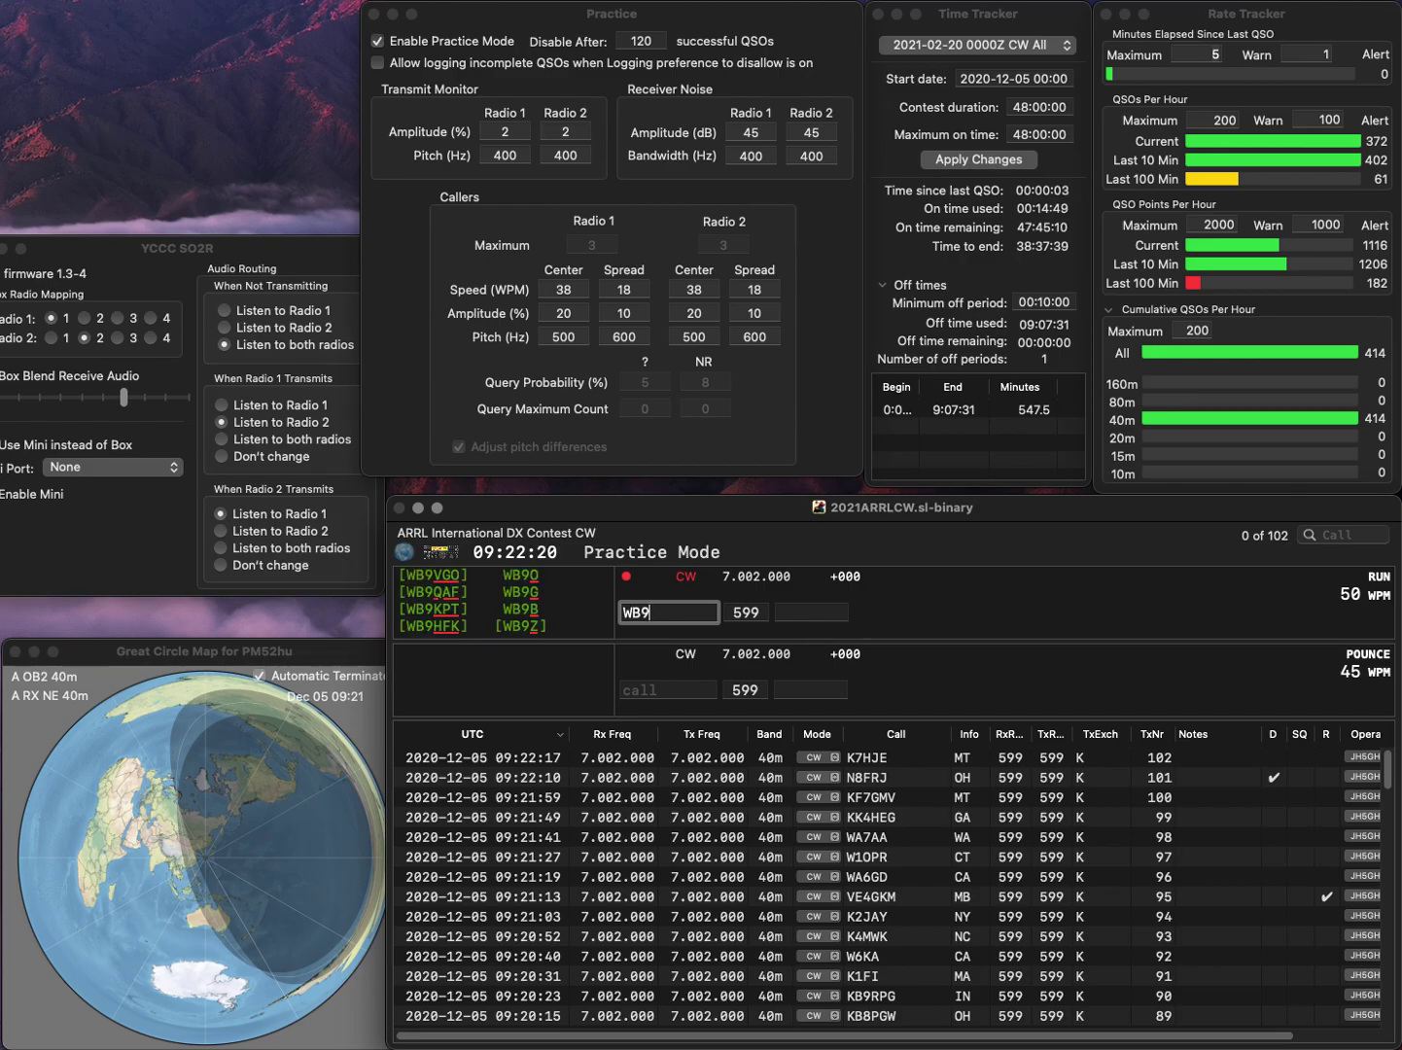
type("QAF")
key("Tab")
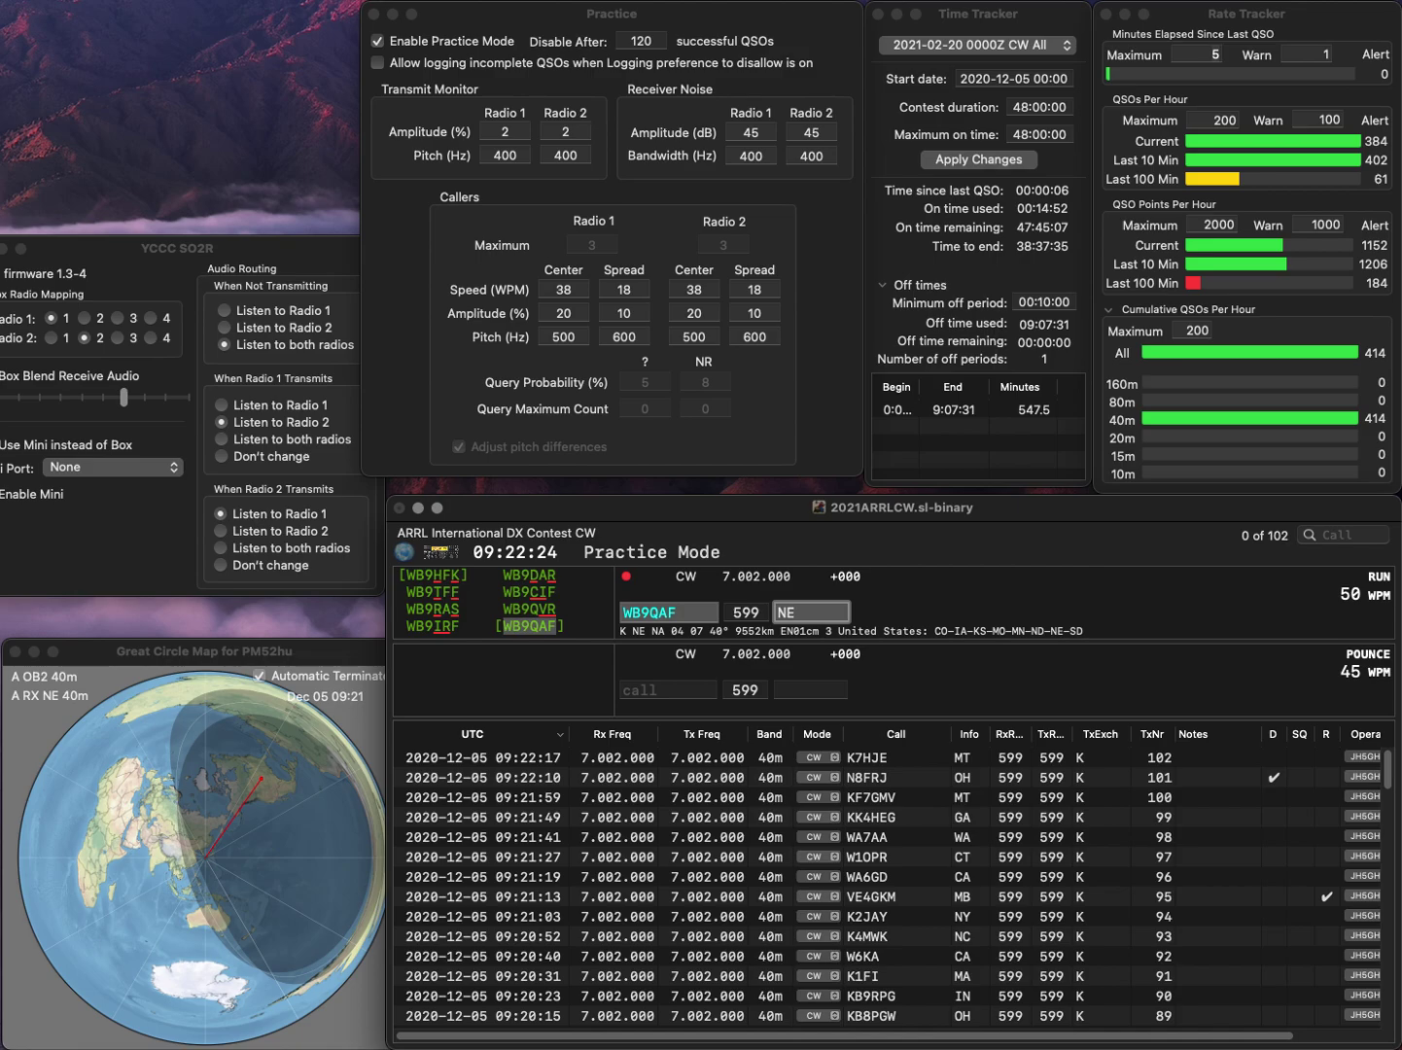
key("Return")
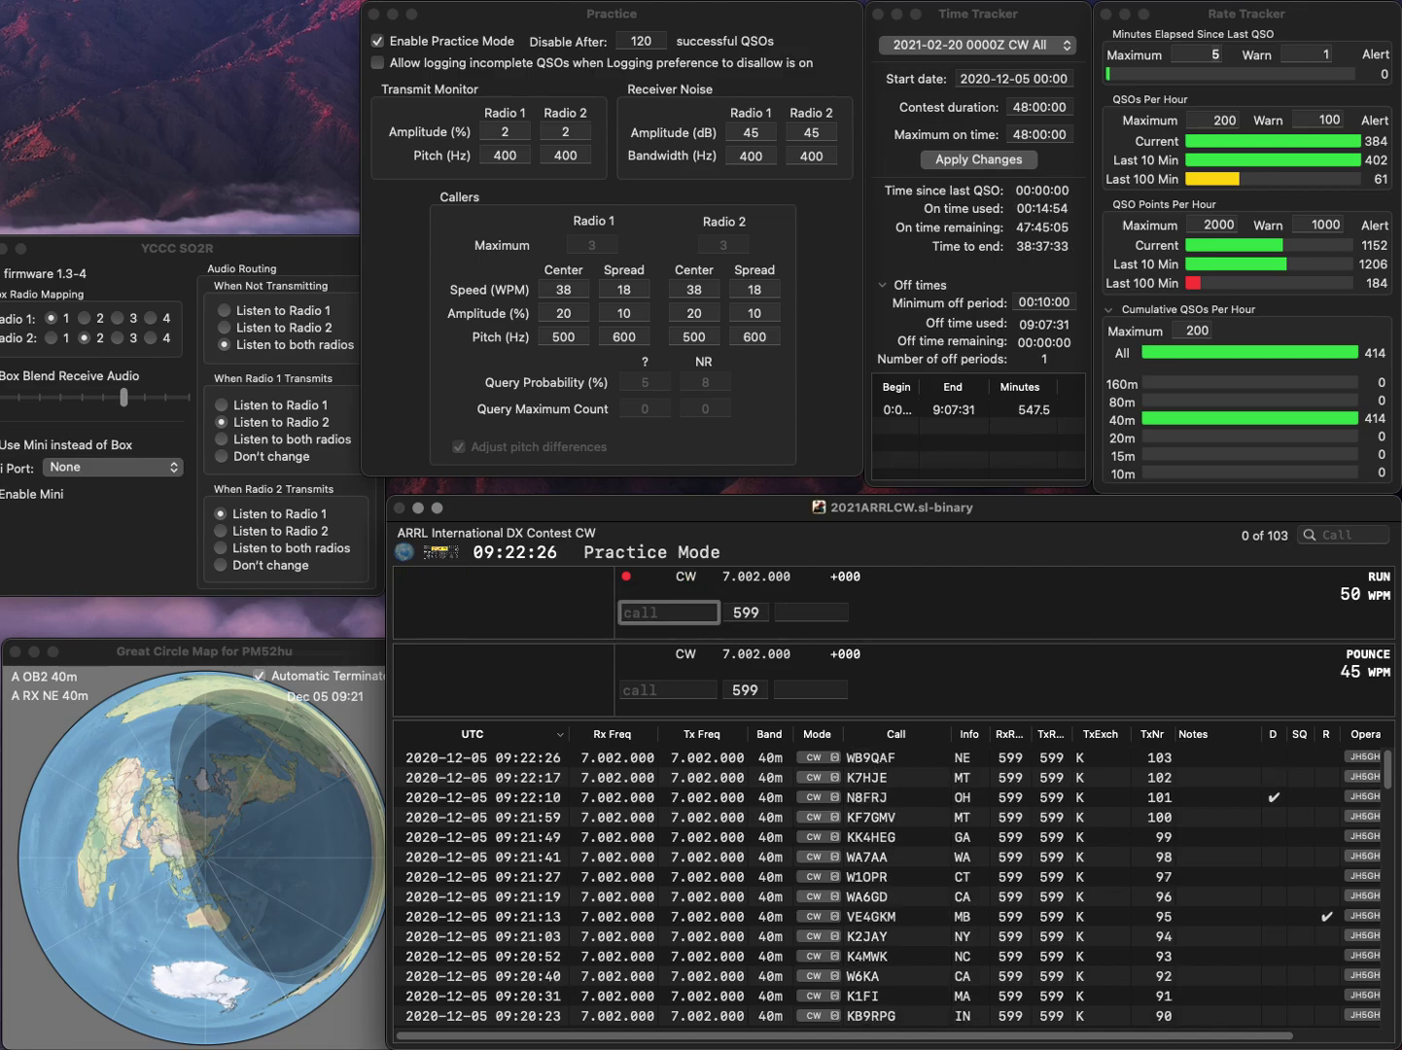
type("W5")
key("BackSpace")
type("4N")
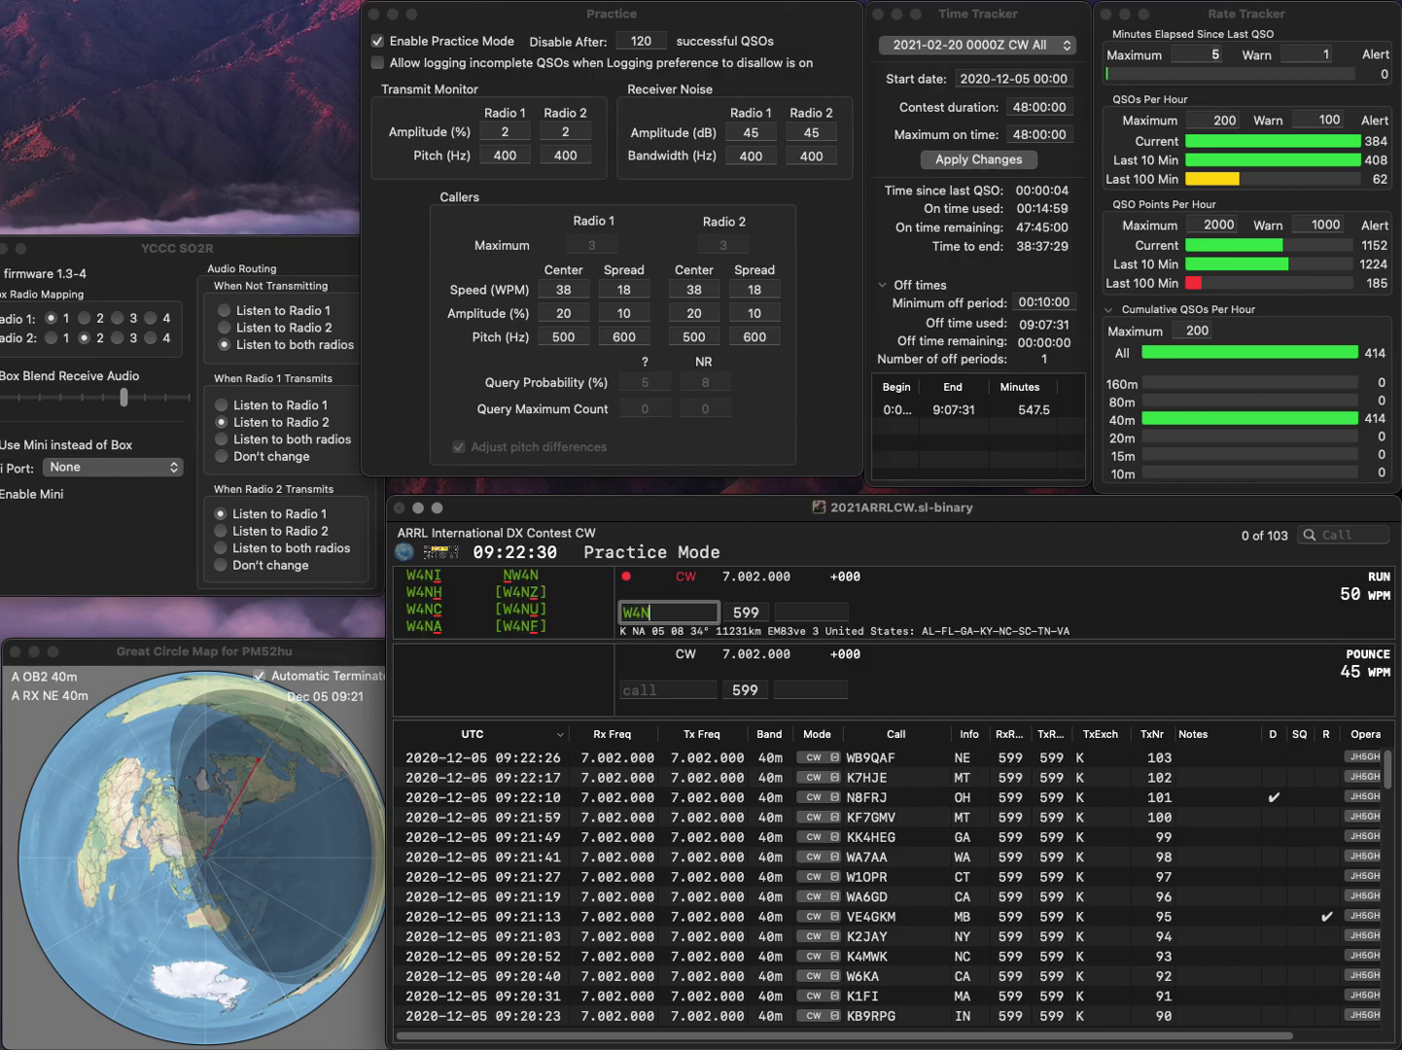
type("DX")
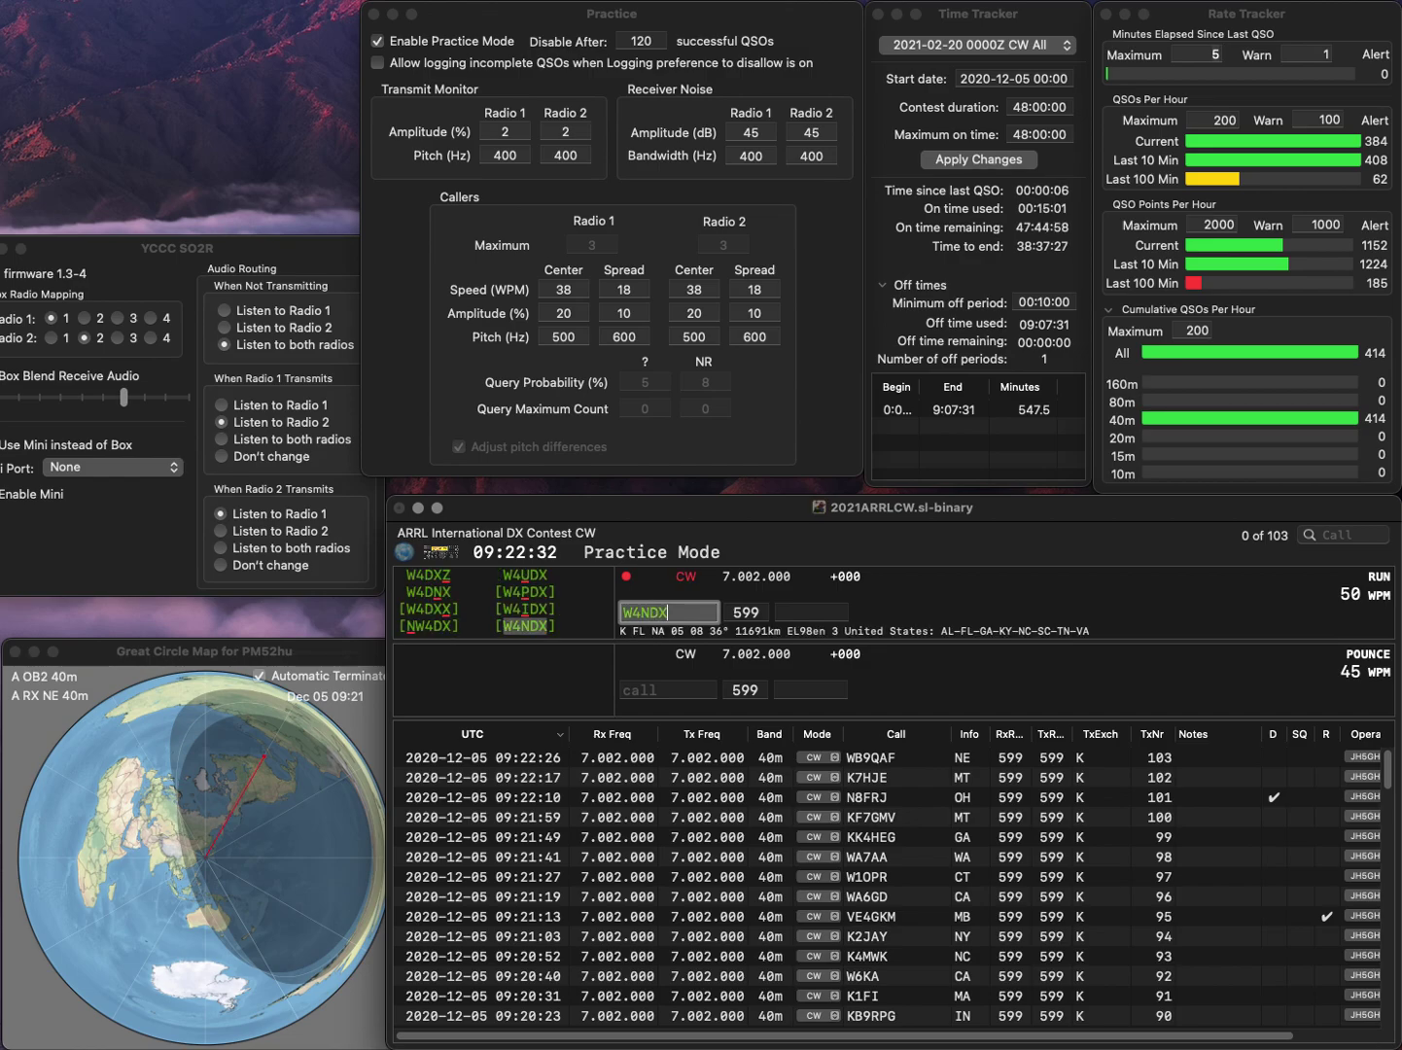
key("Return")
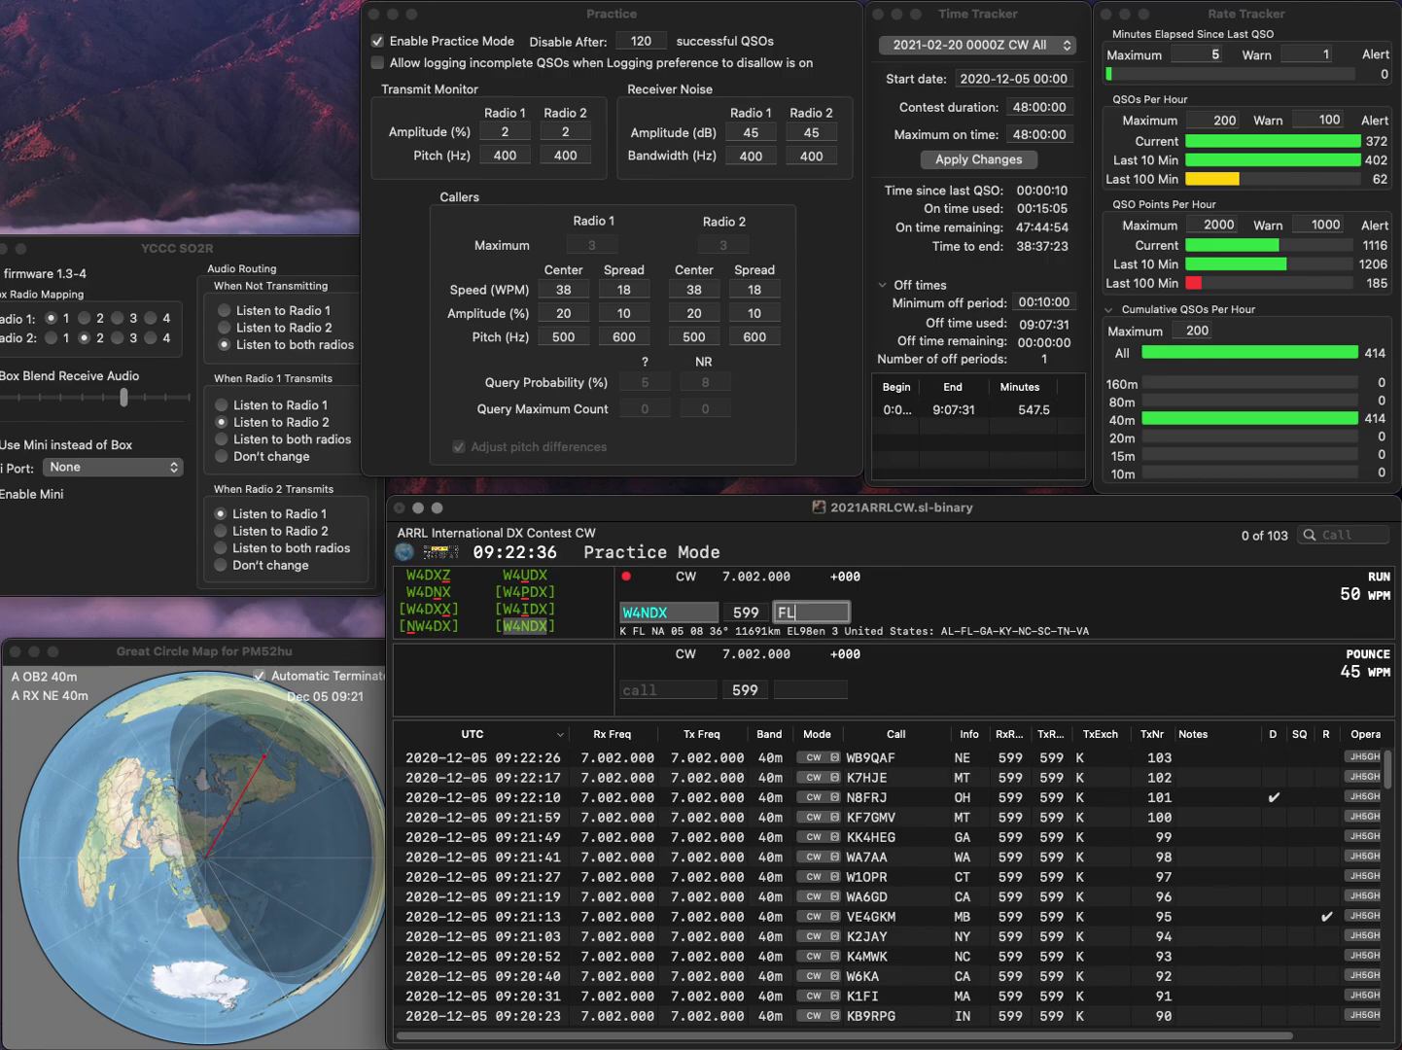
key("Return")
Work the caller VE4TV on the run radio and log the contact with received exchange MB
type("VE4TV")
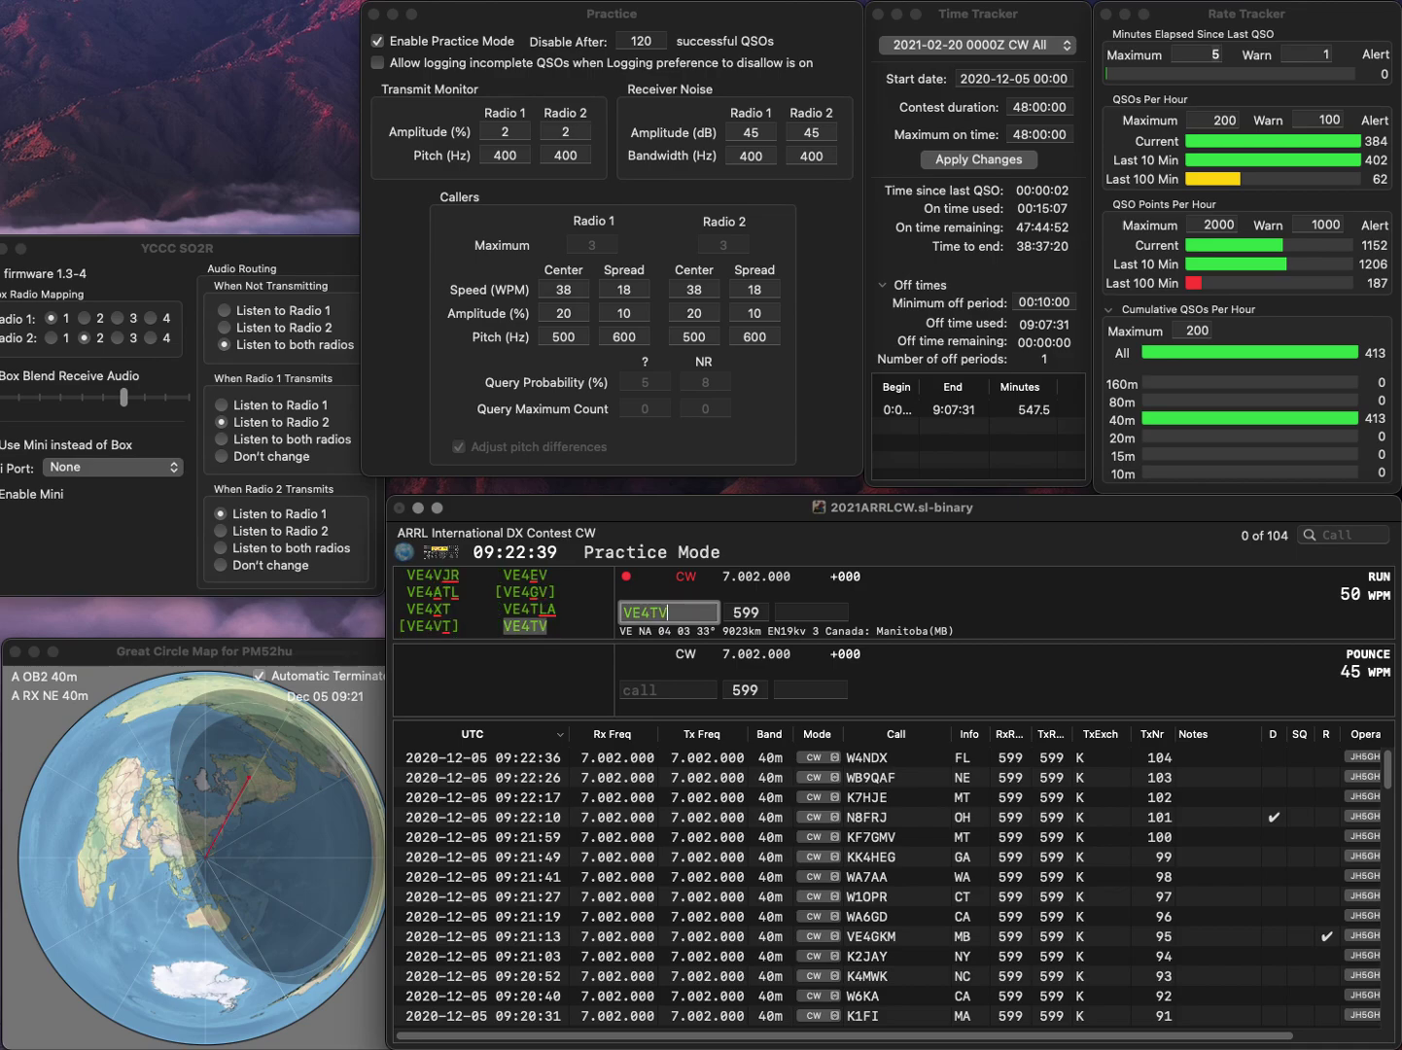
key("Return")
type("MB")
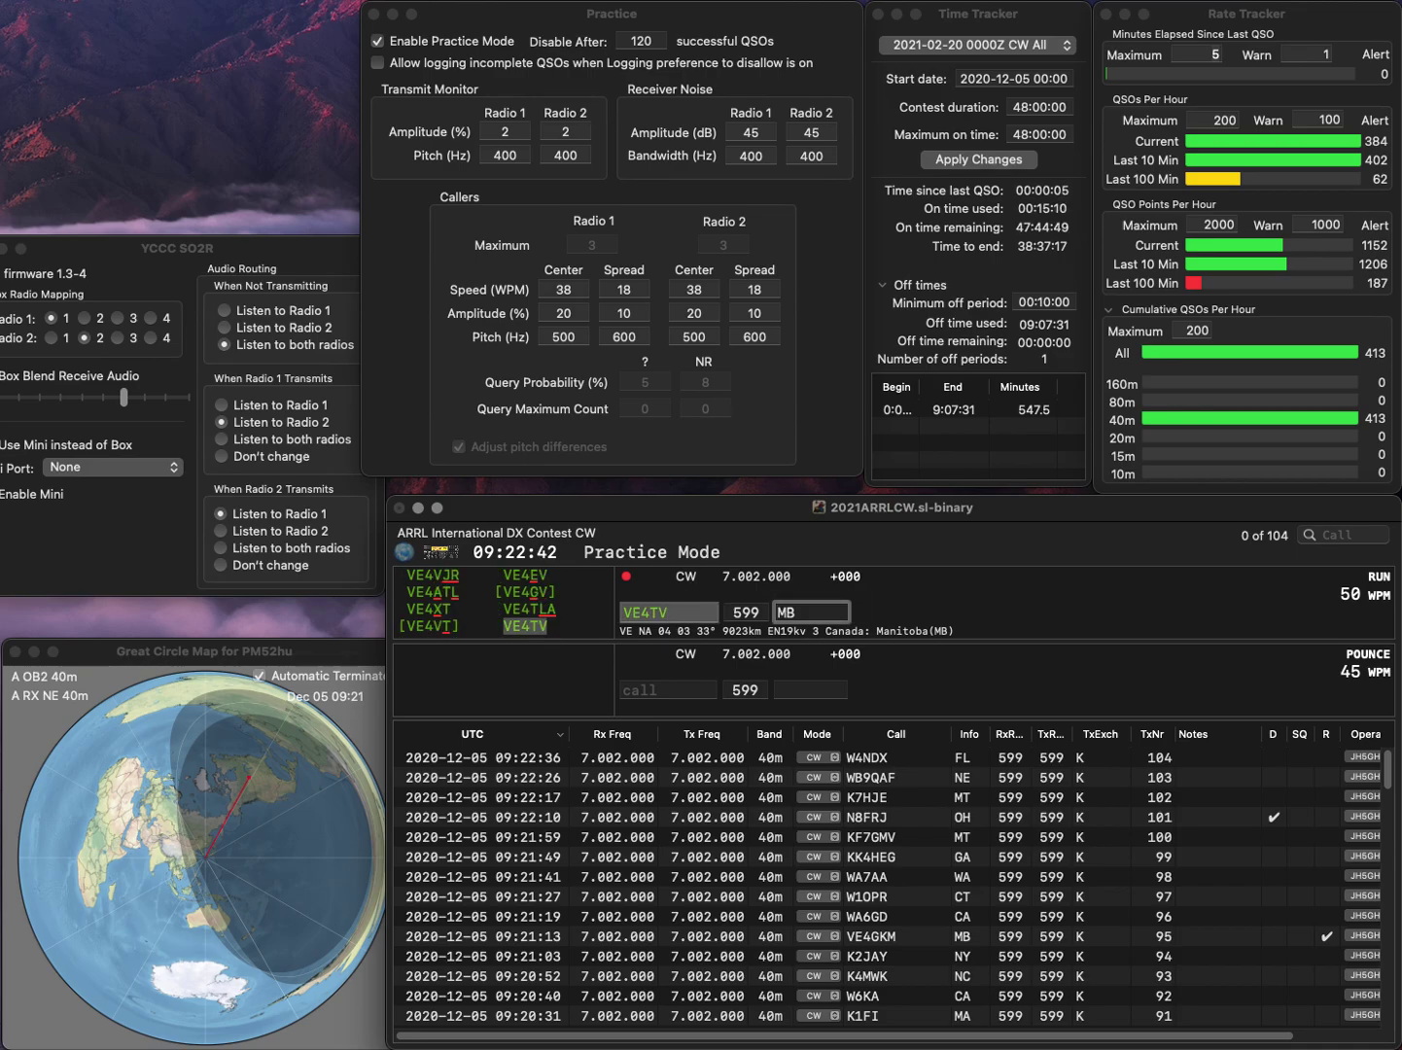
key("Return")
type("WS90")
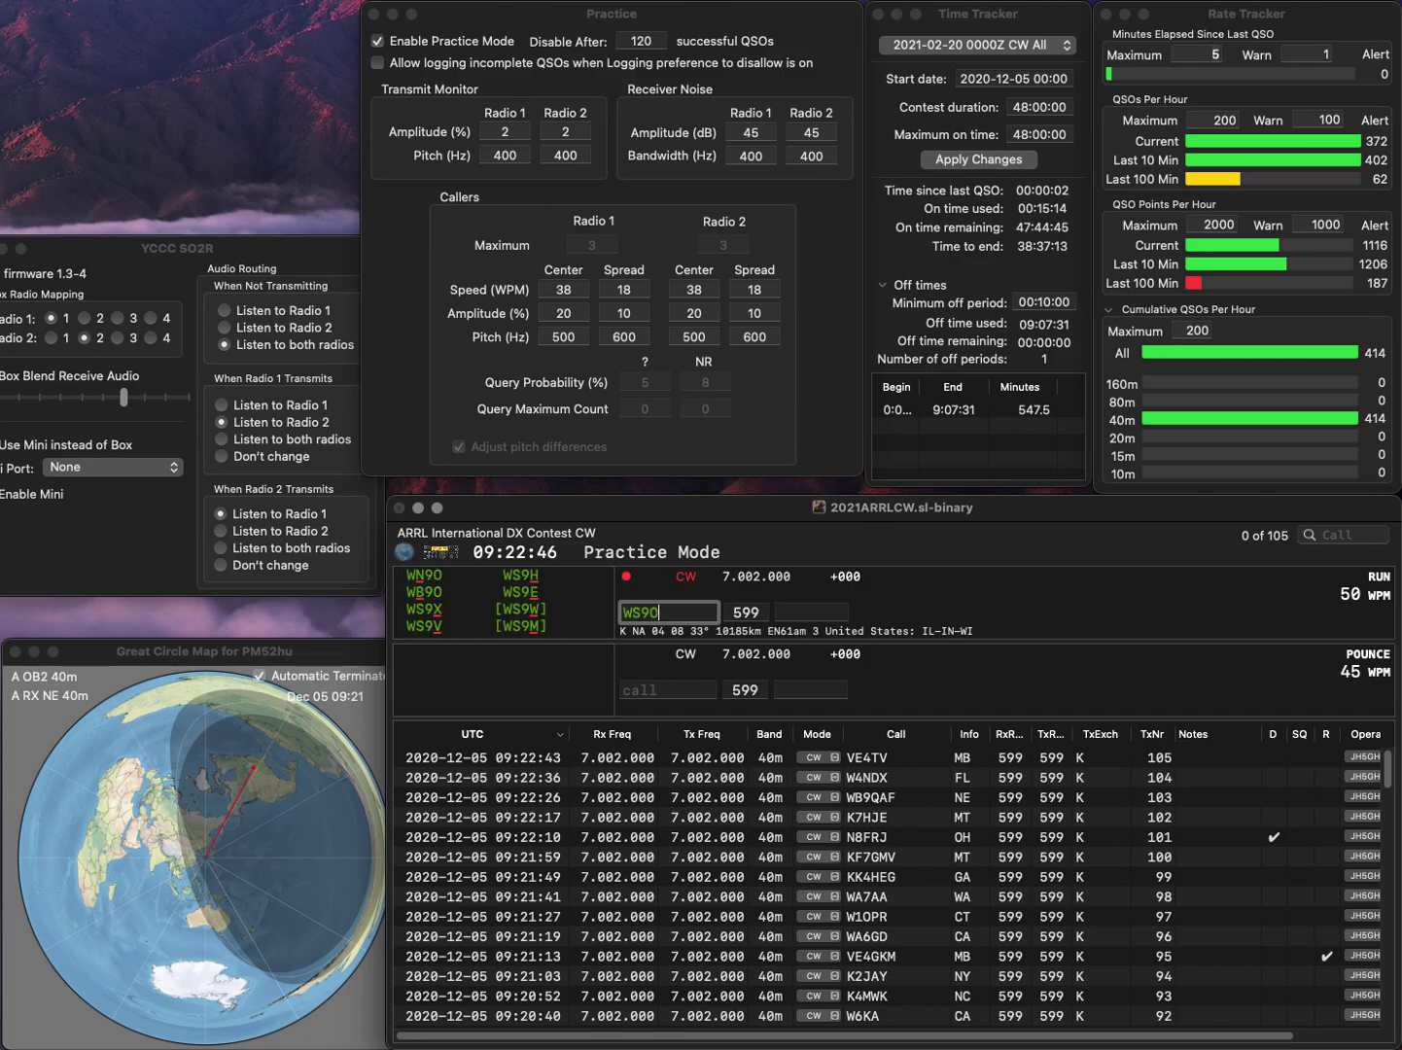
key("Left")
key("BackSpace")
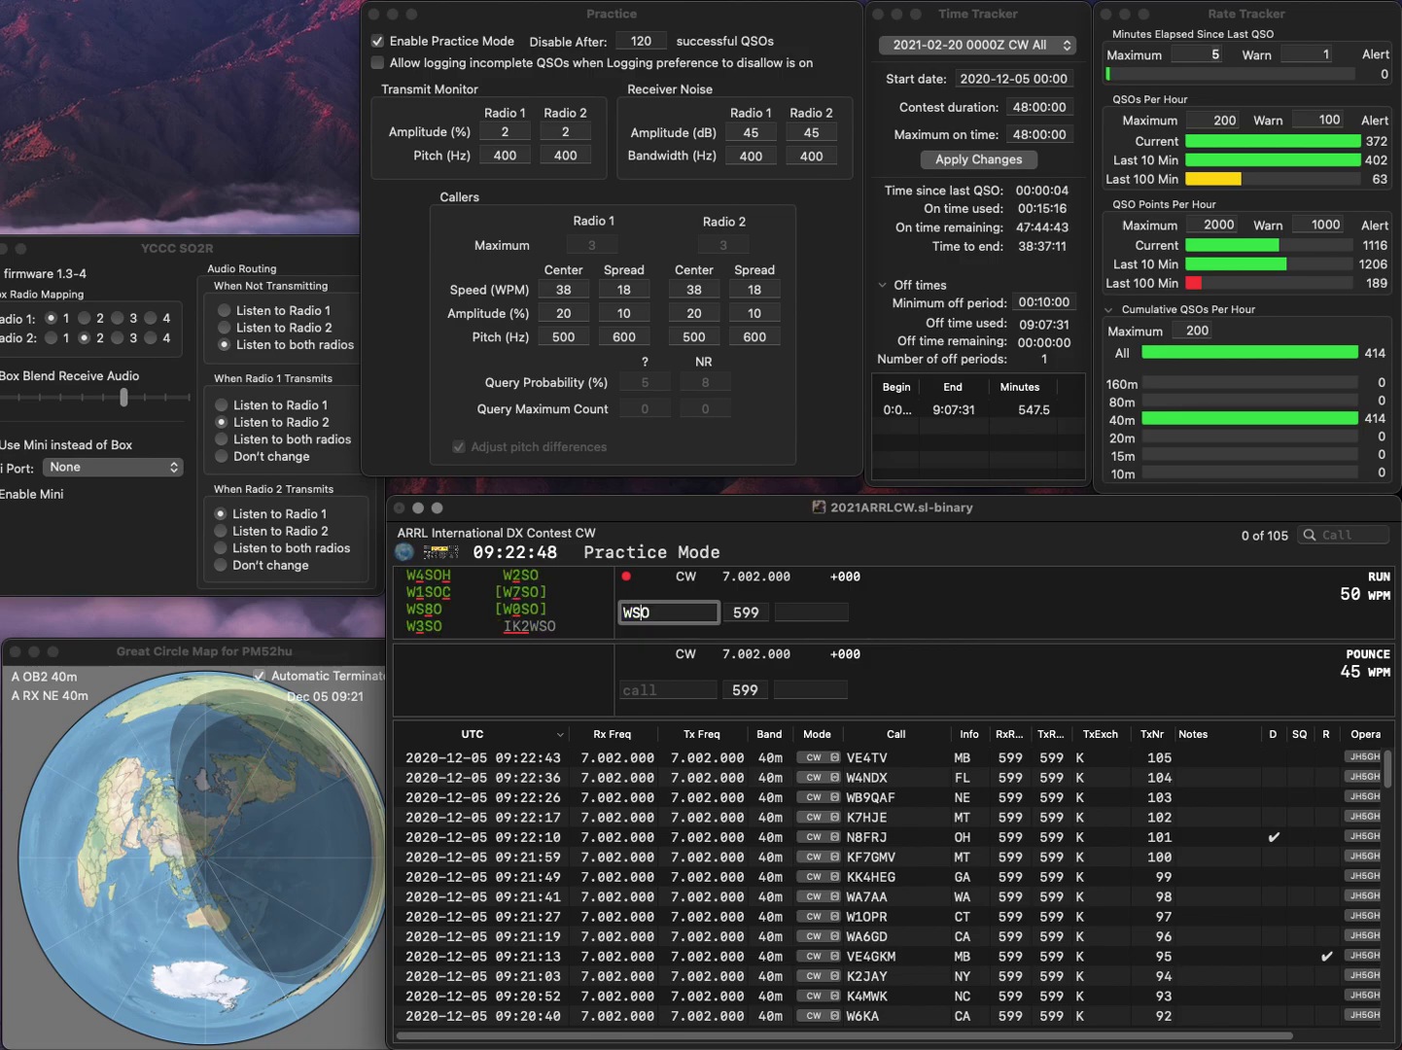
type("8")
key("Tab")
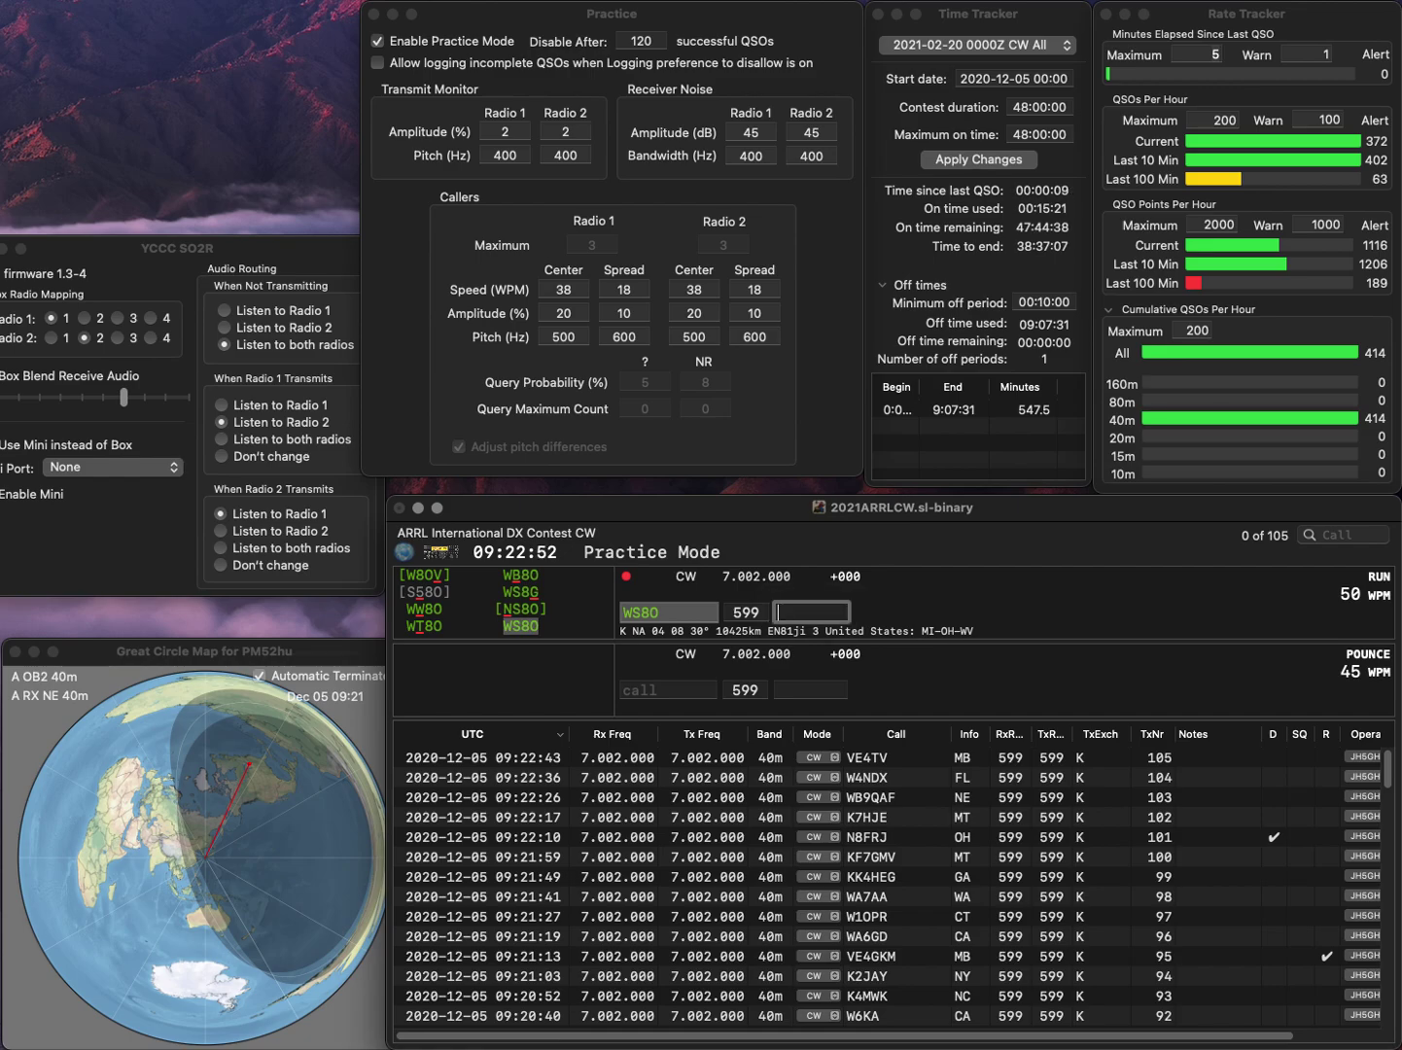
type("OH")
key("Return")
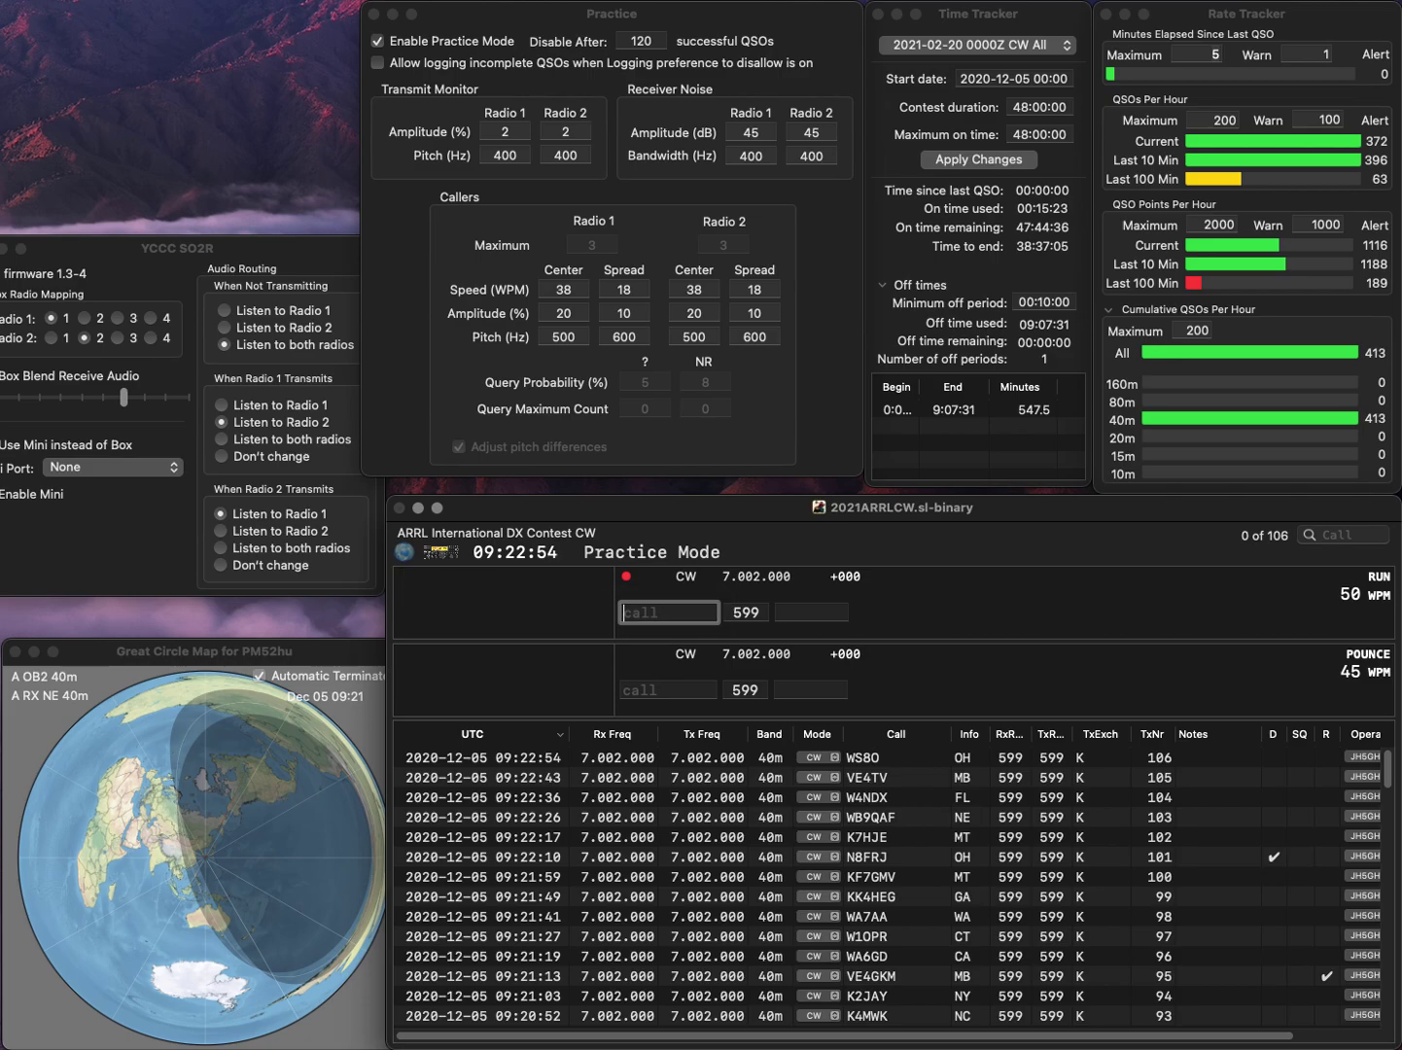
Work the caller WA1WCC on the run radio and log the contact with received exchange ME
type("WA1")
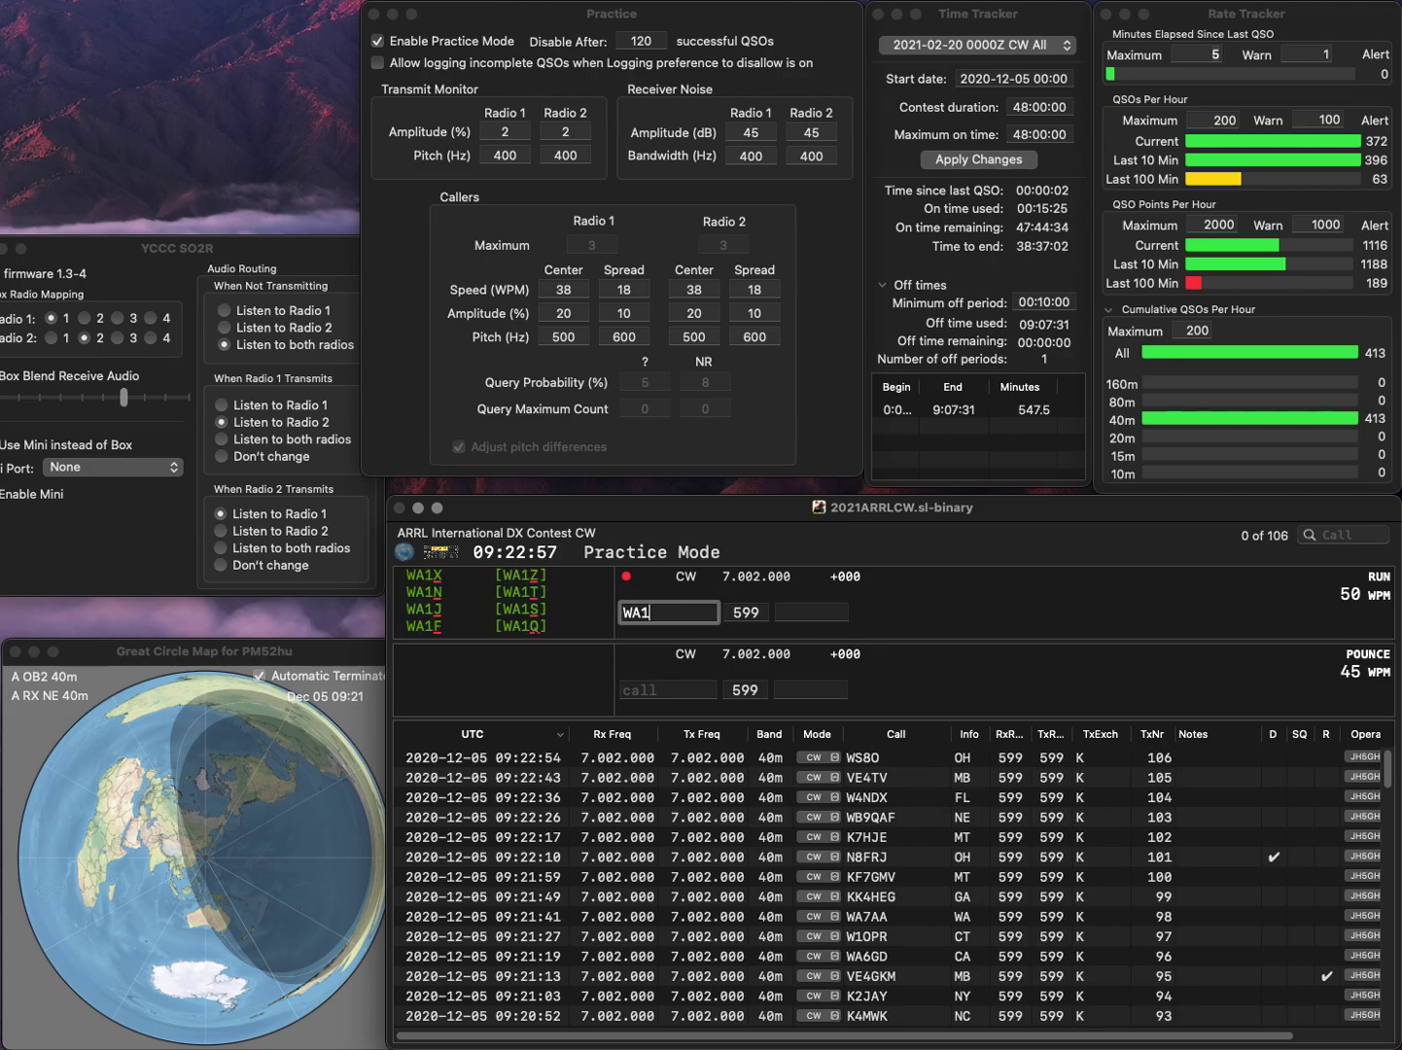
type("WCC")
key("Return")
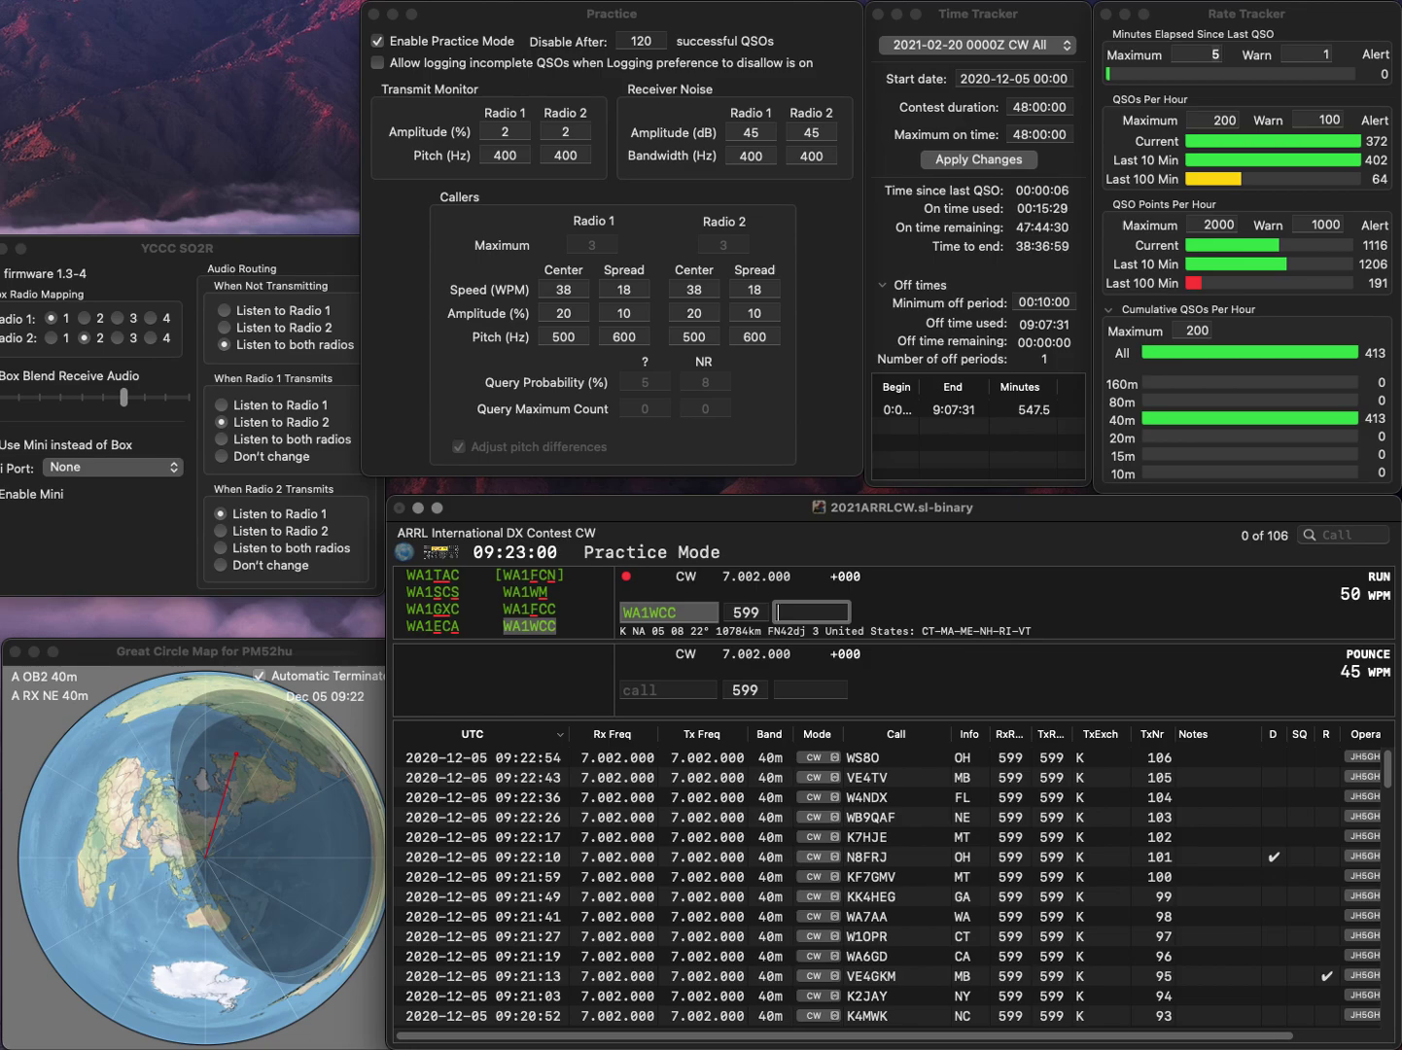
type("ME")
key("Return")
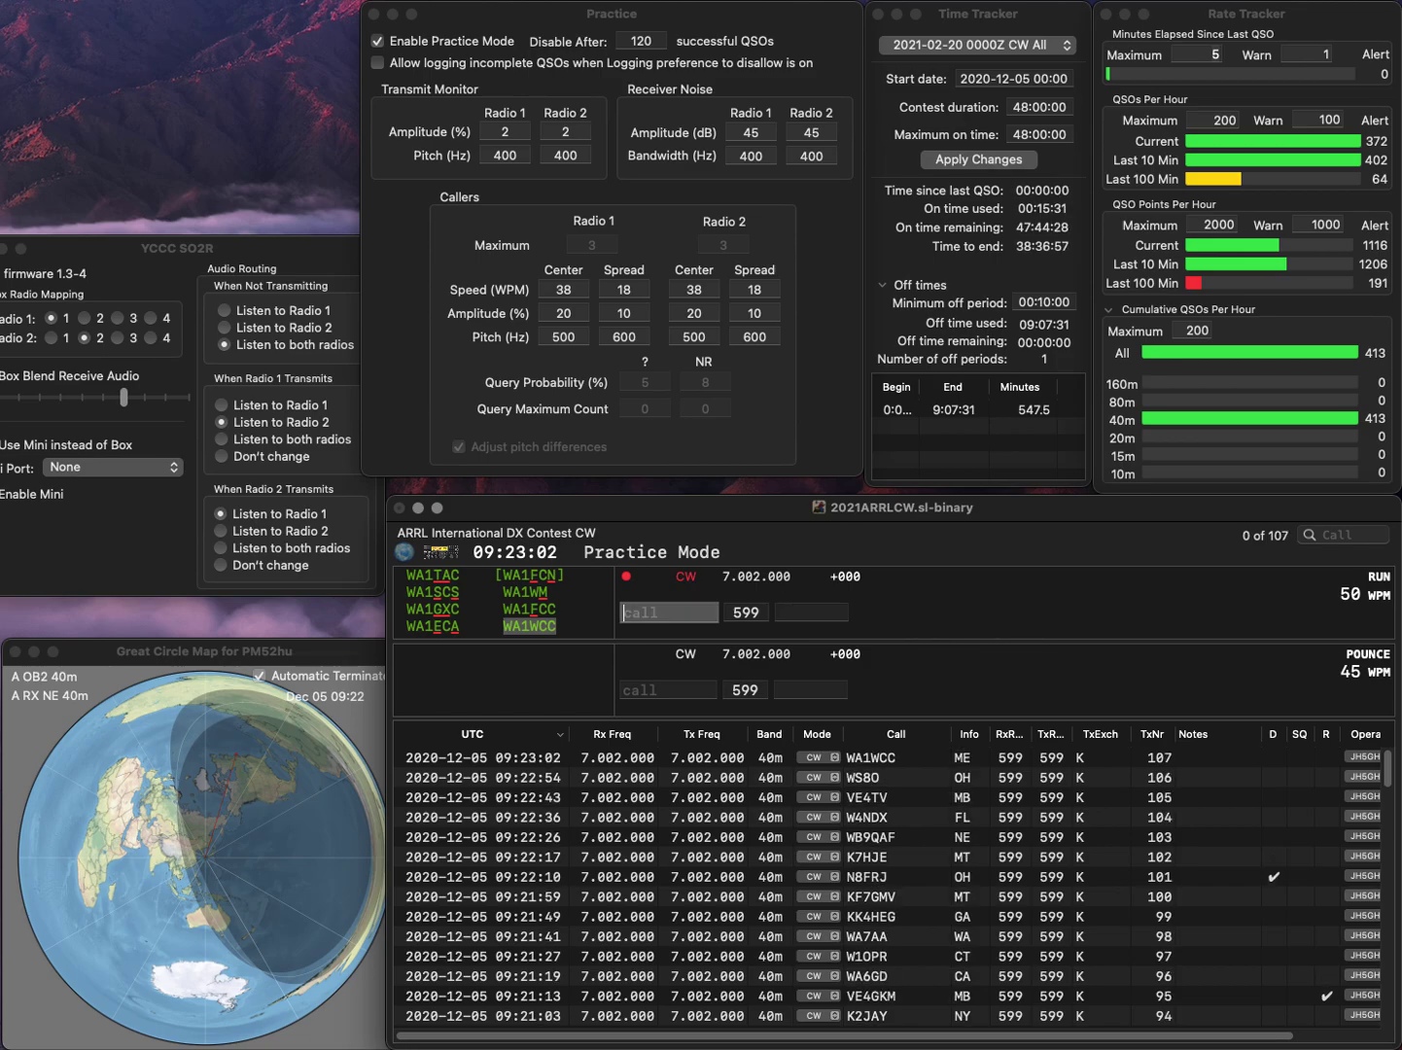
Work the caller WR1O on the run radio and log the contact with received exchange CT
type("WR")
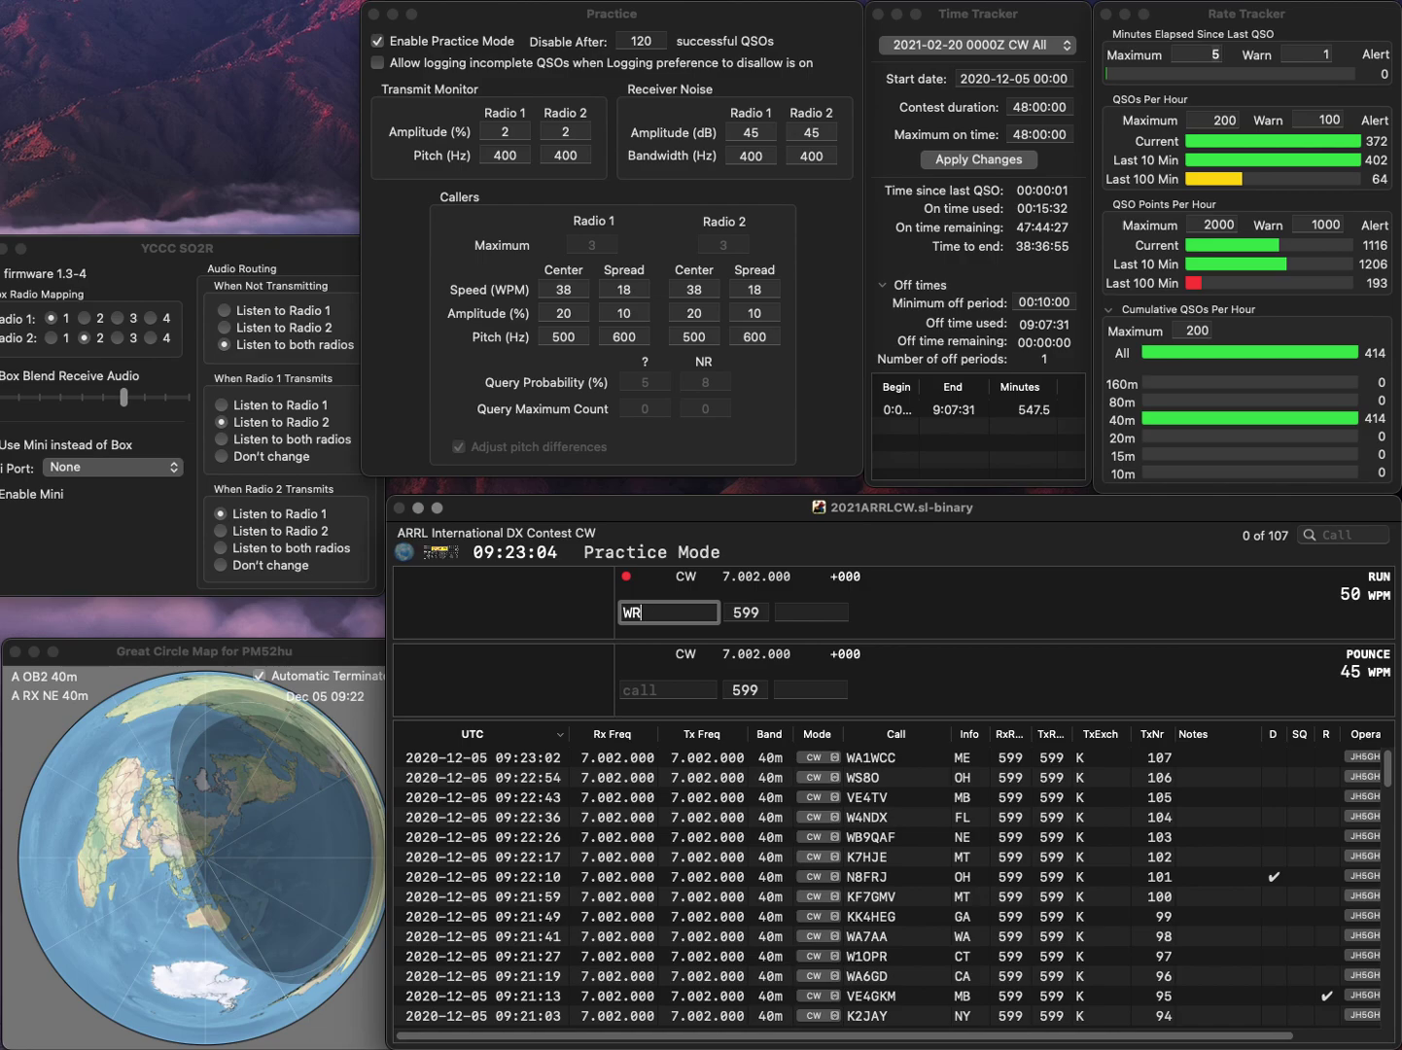
type("1O")
key("Return")
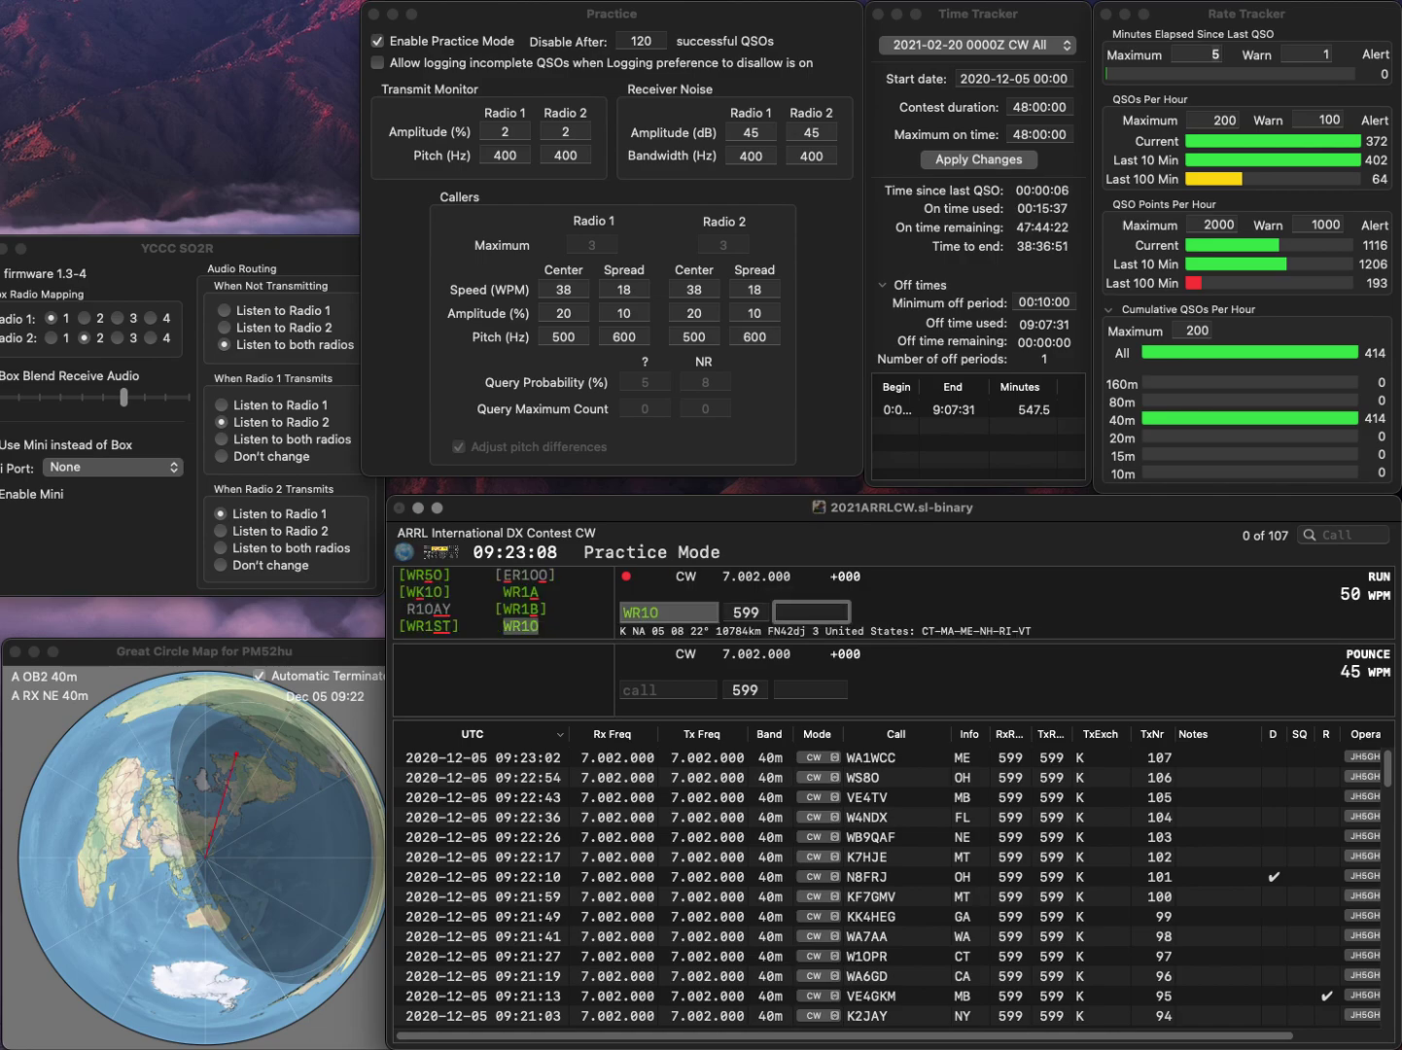
type("CT")
key("Return")
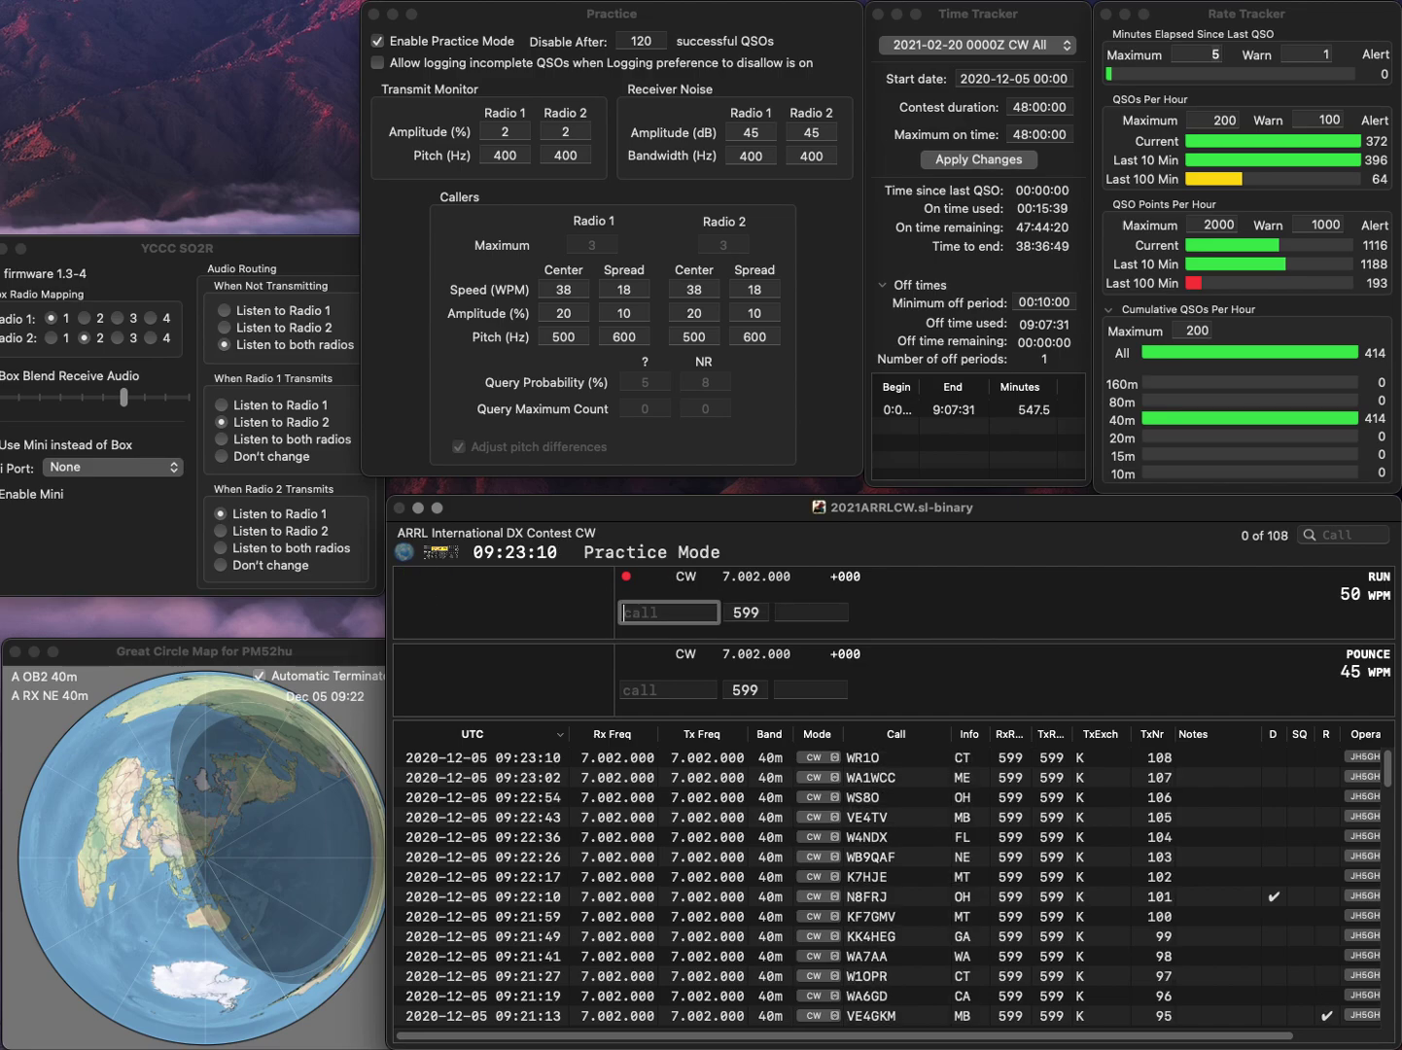
type("KD2BXD")
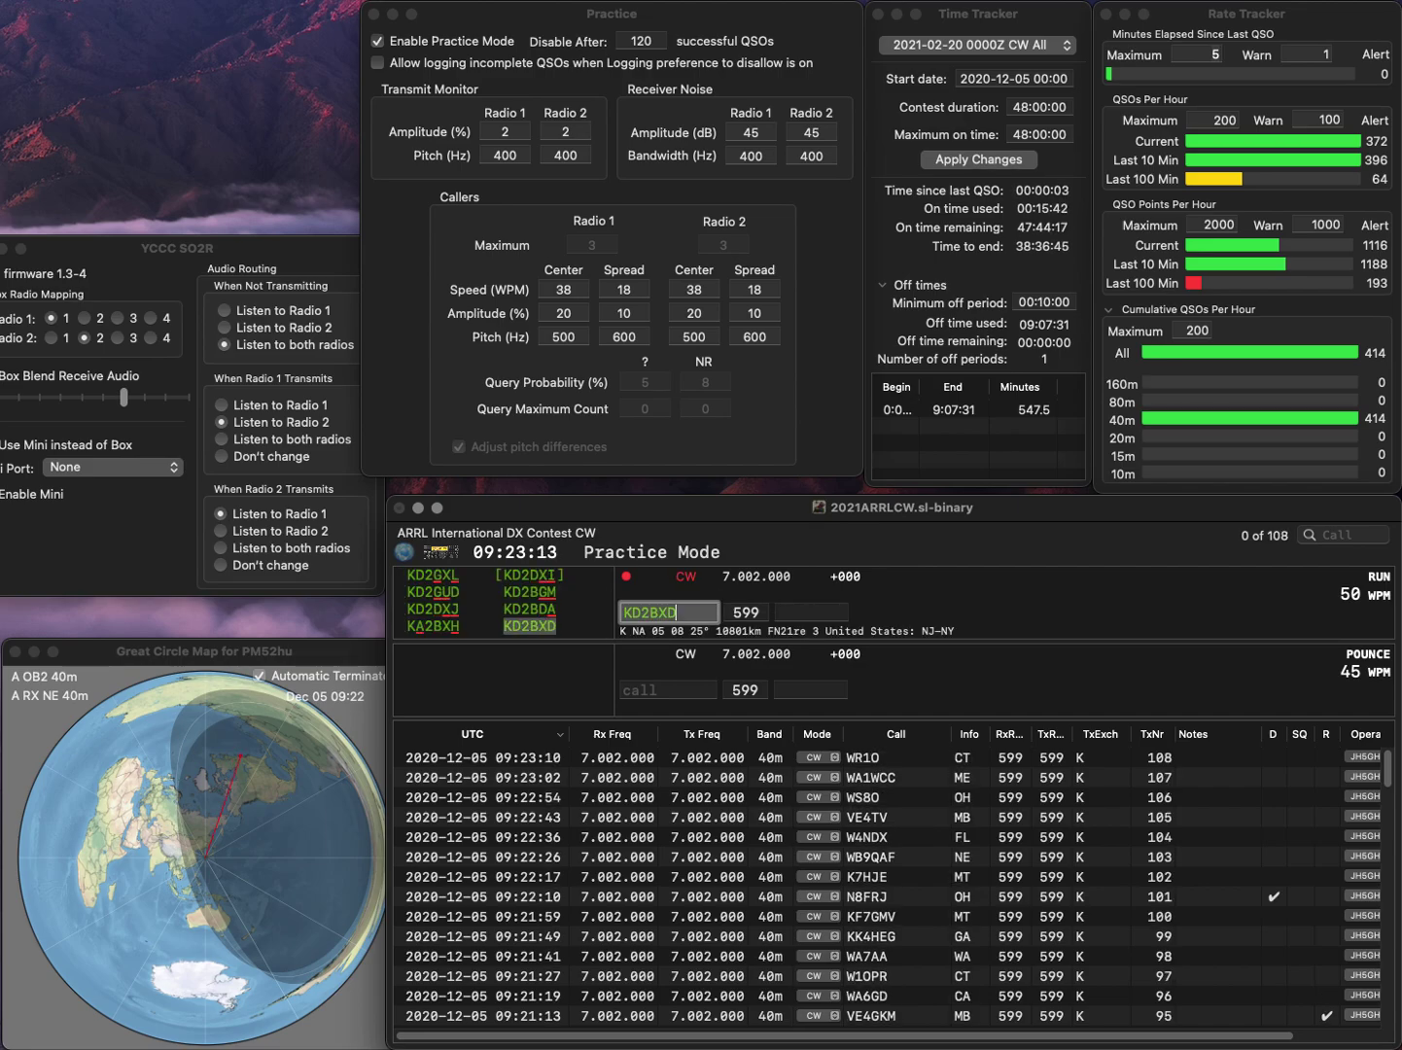
key("space")
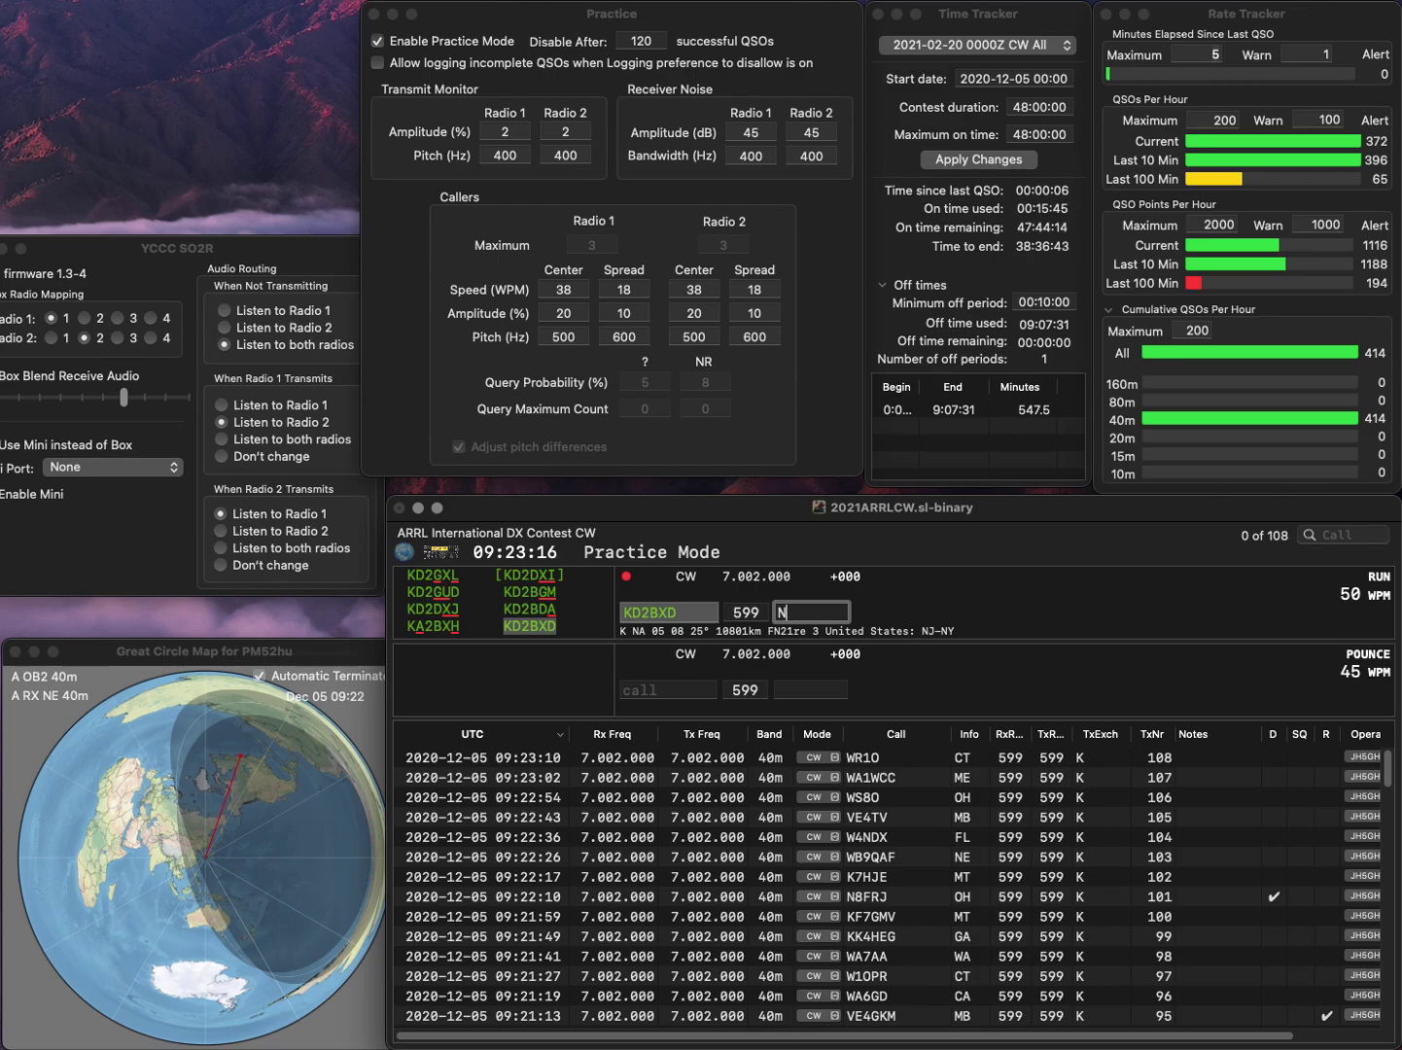
type("J")
key("Return")
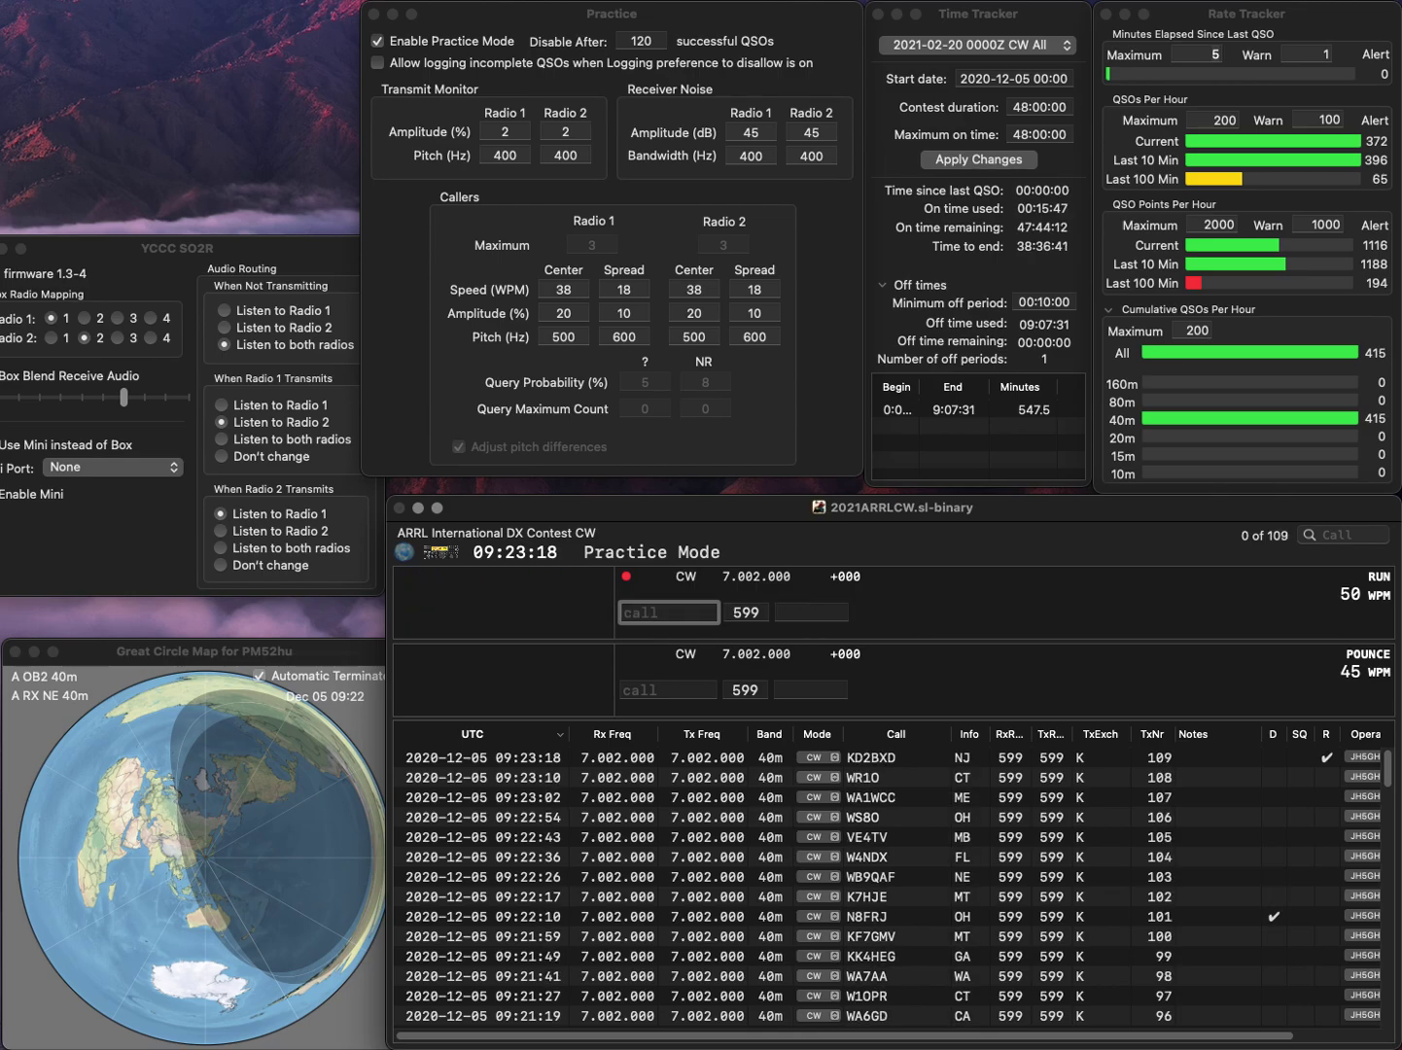
Work the caller N0GZ on the run radio and log the contact with received exchange ND
type("N0")
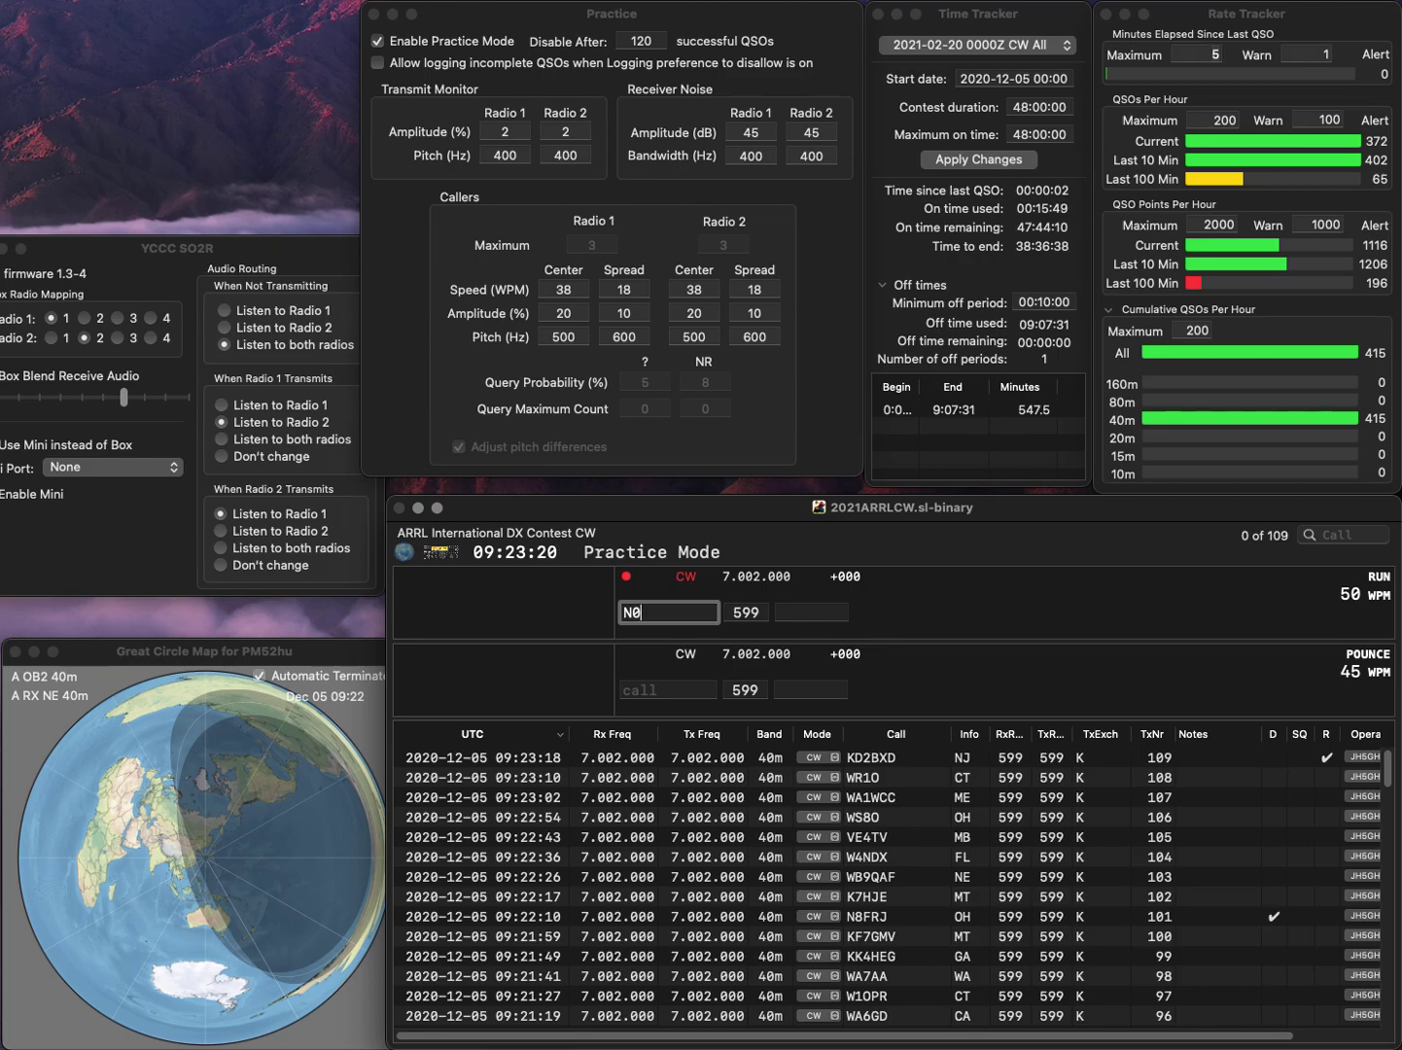
type("GZ")
key("Return")
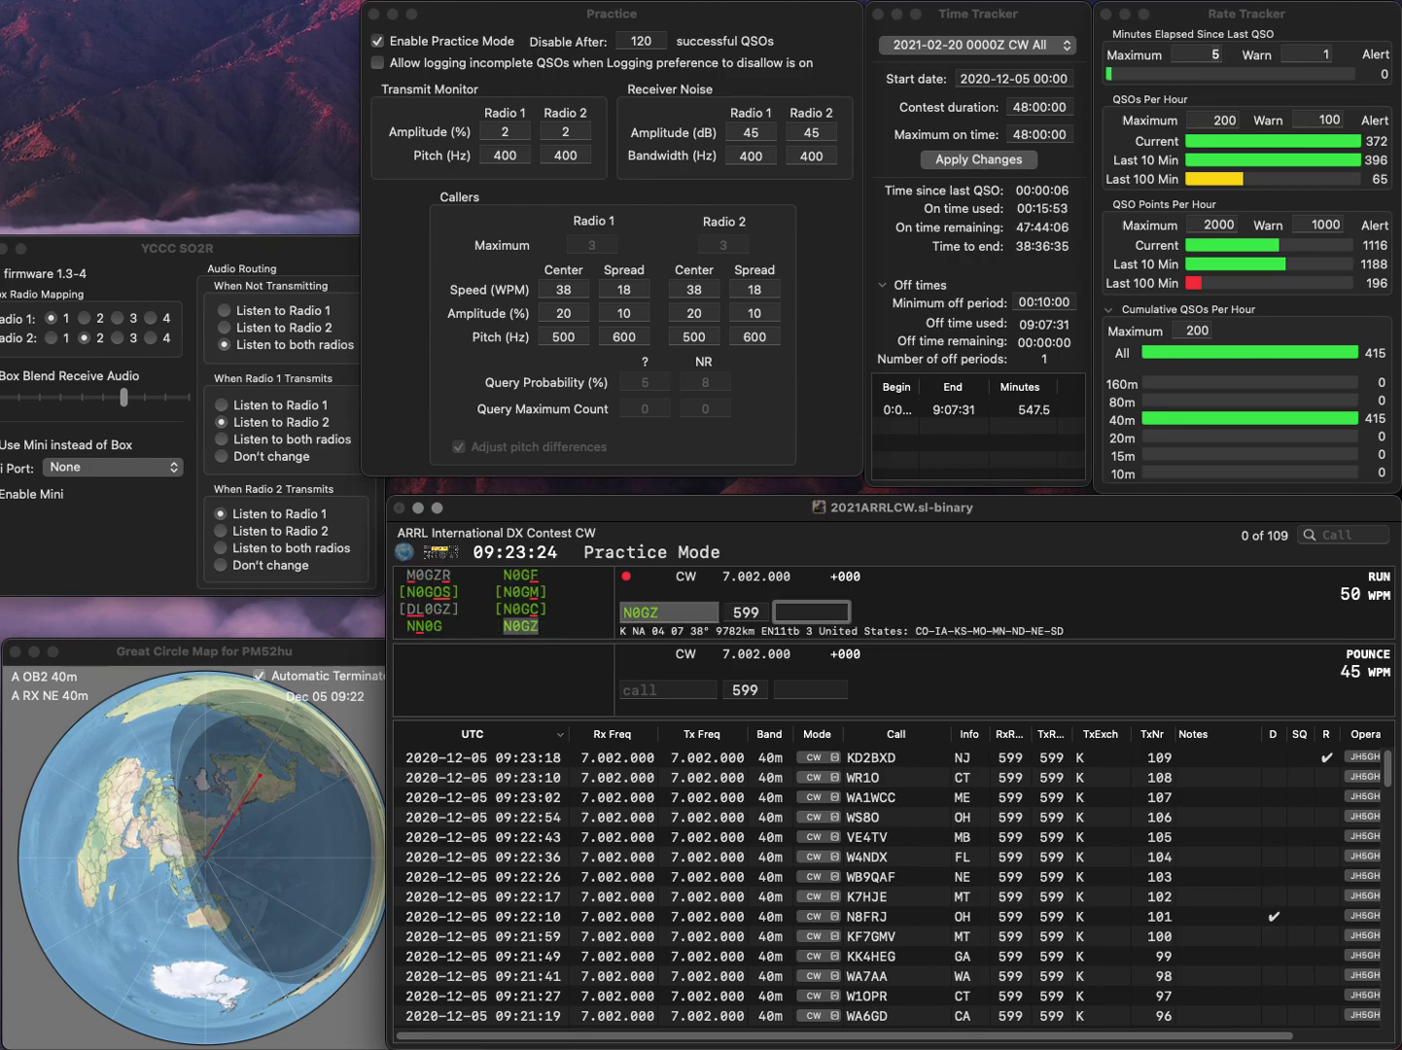
type("ND")
key("Return")
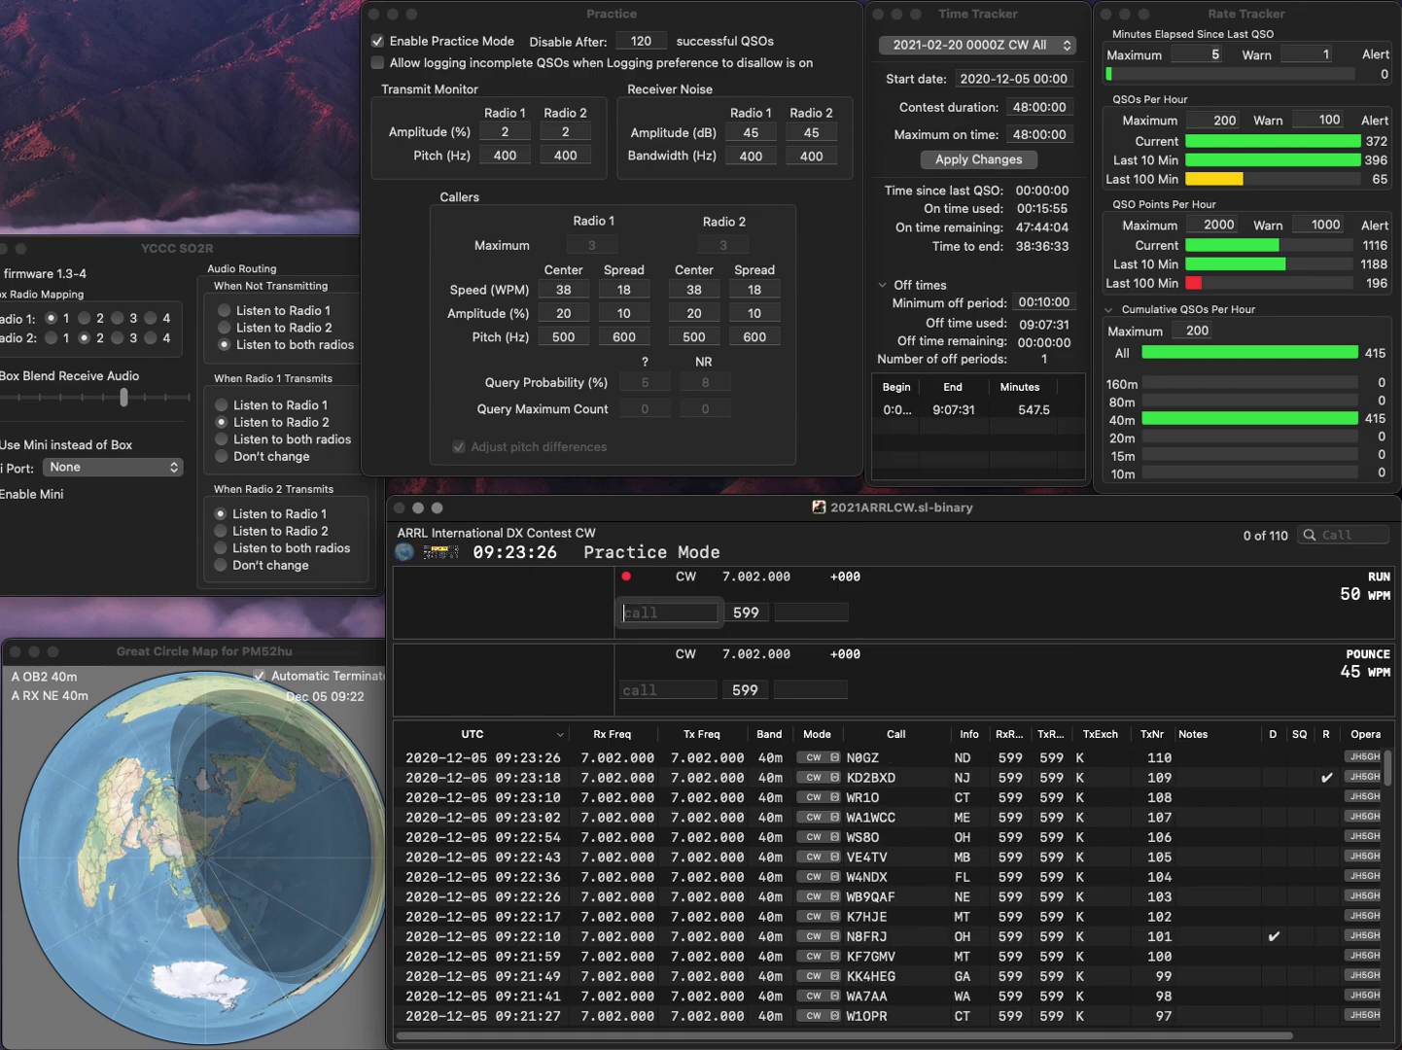
type("WB")
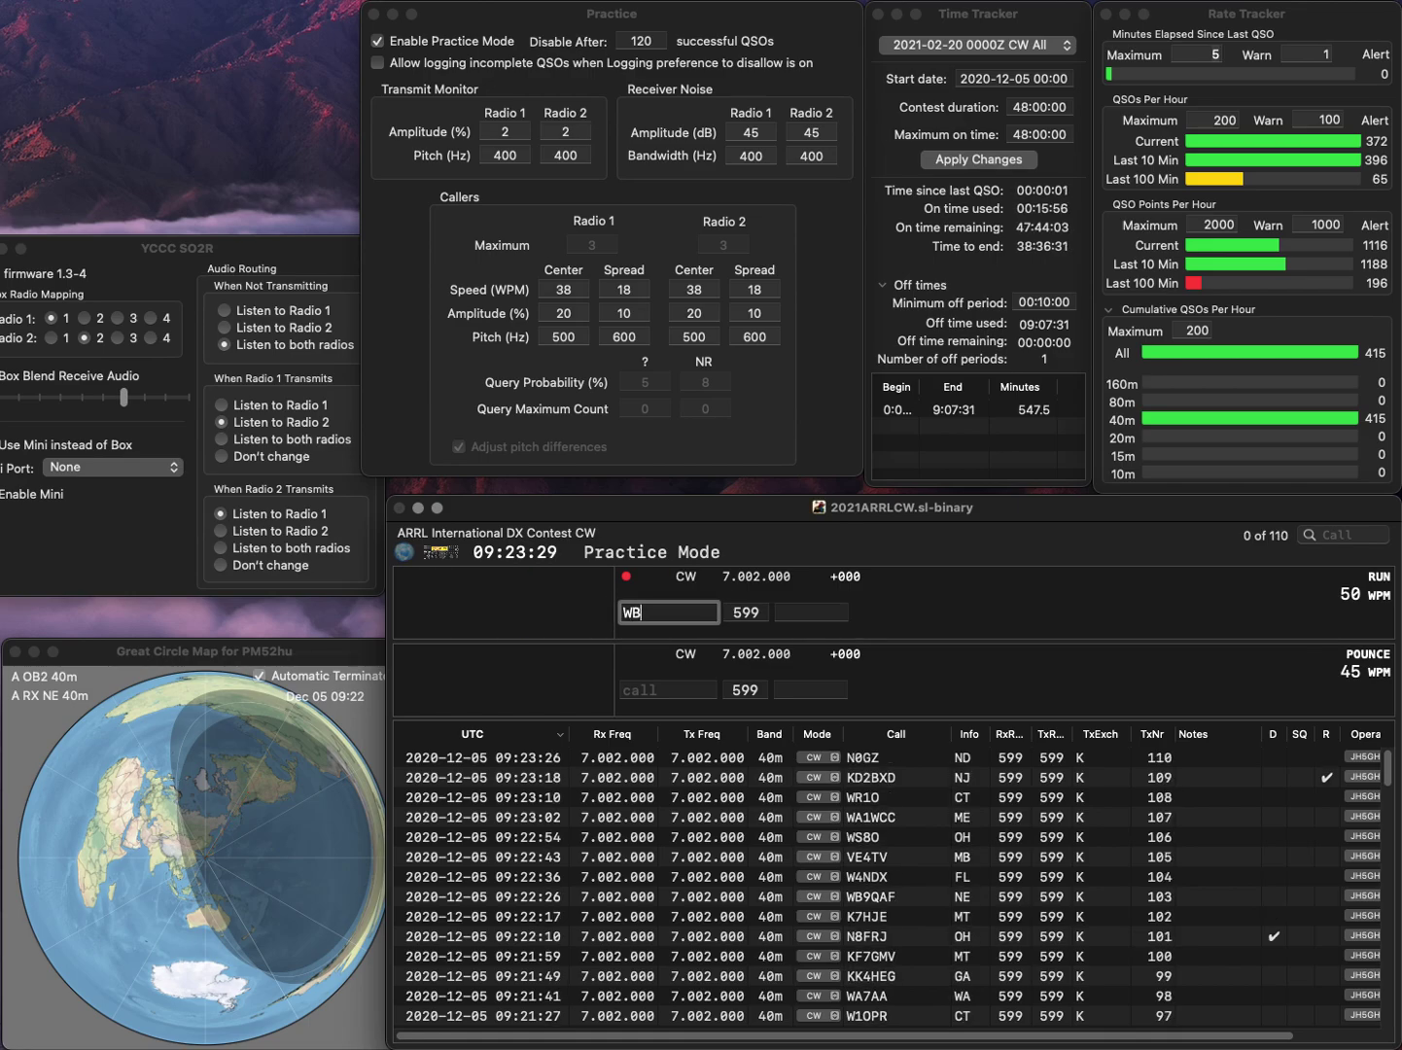
type("8BPU")
key("Tab")
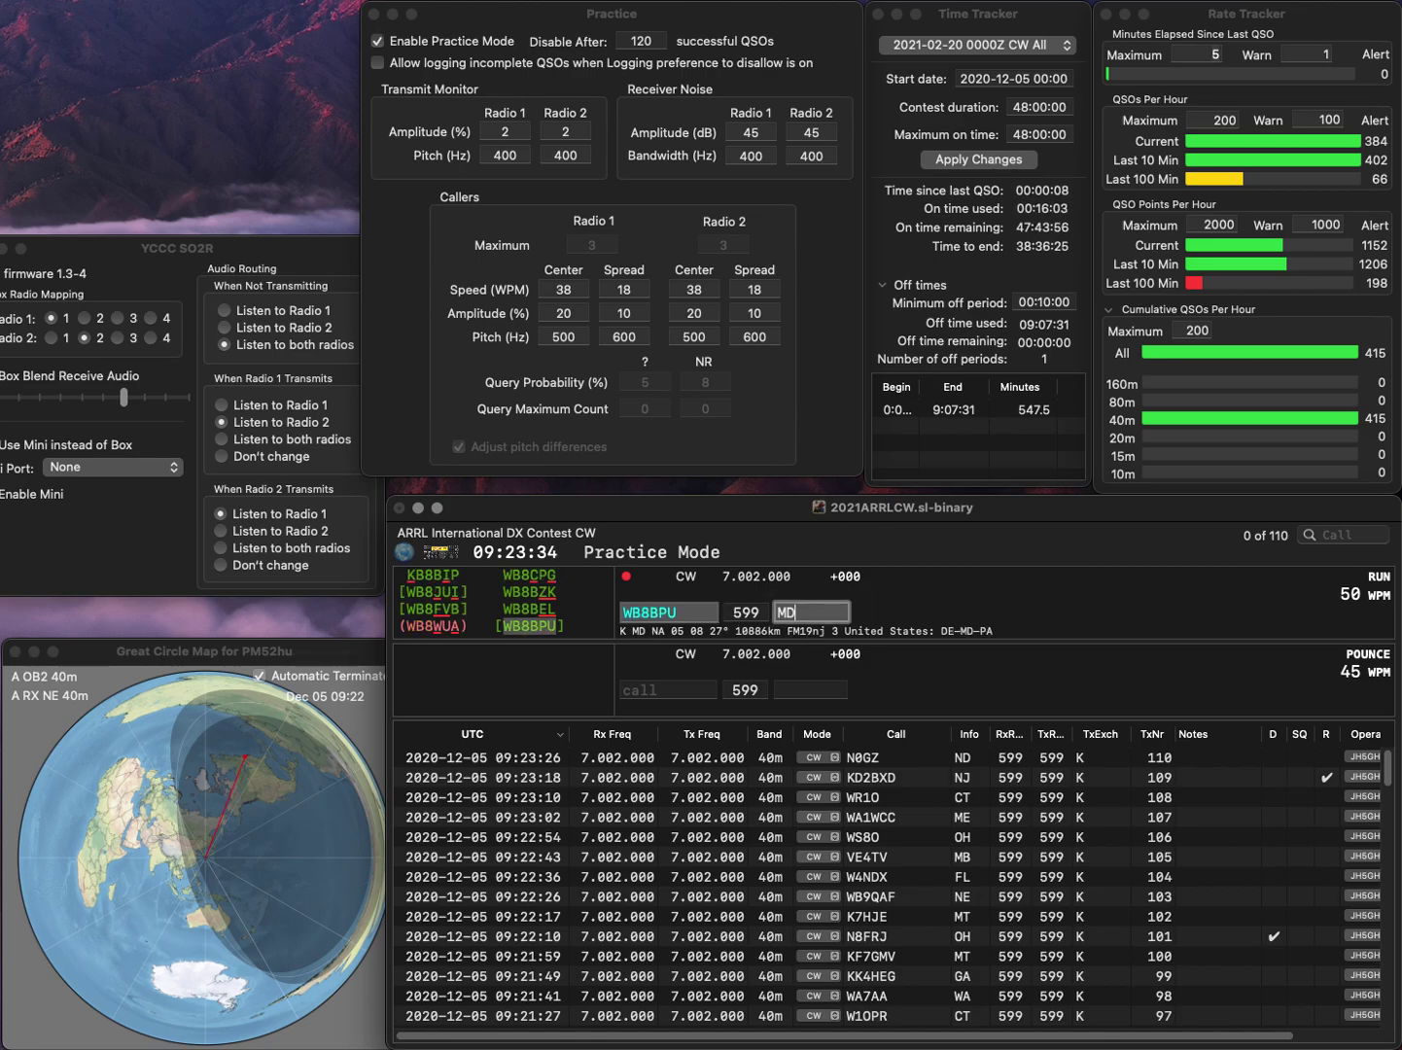
key("Return")
type("N9FB")
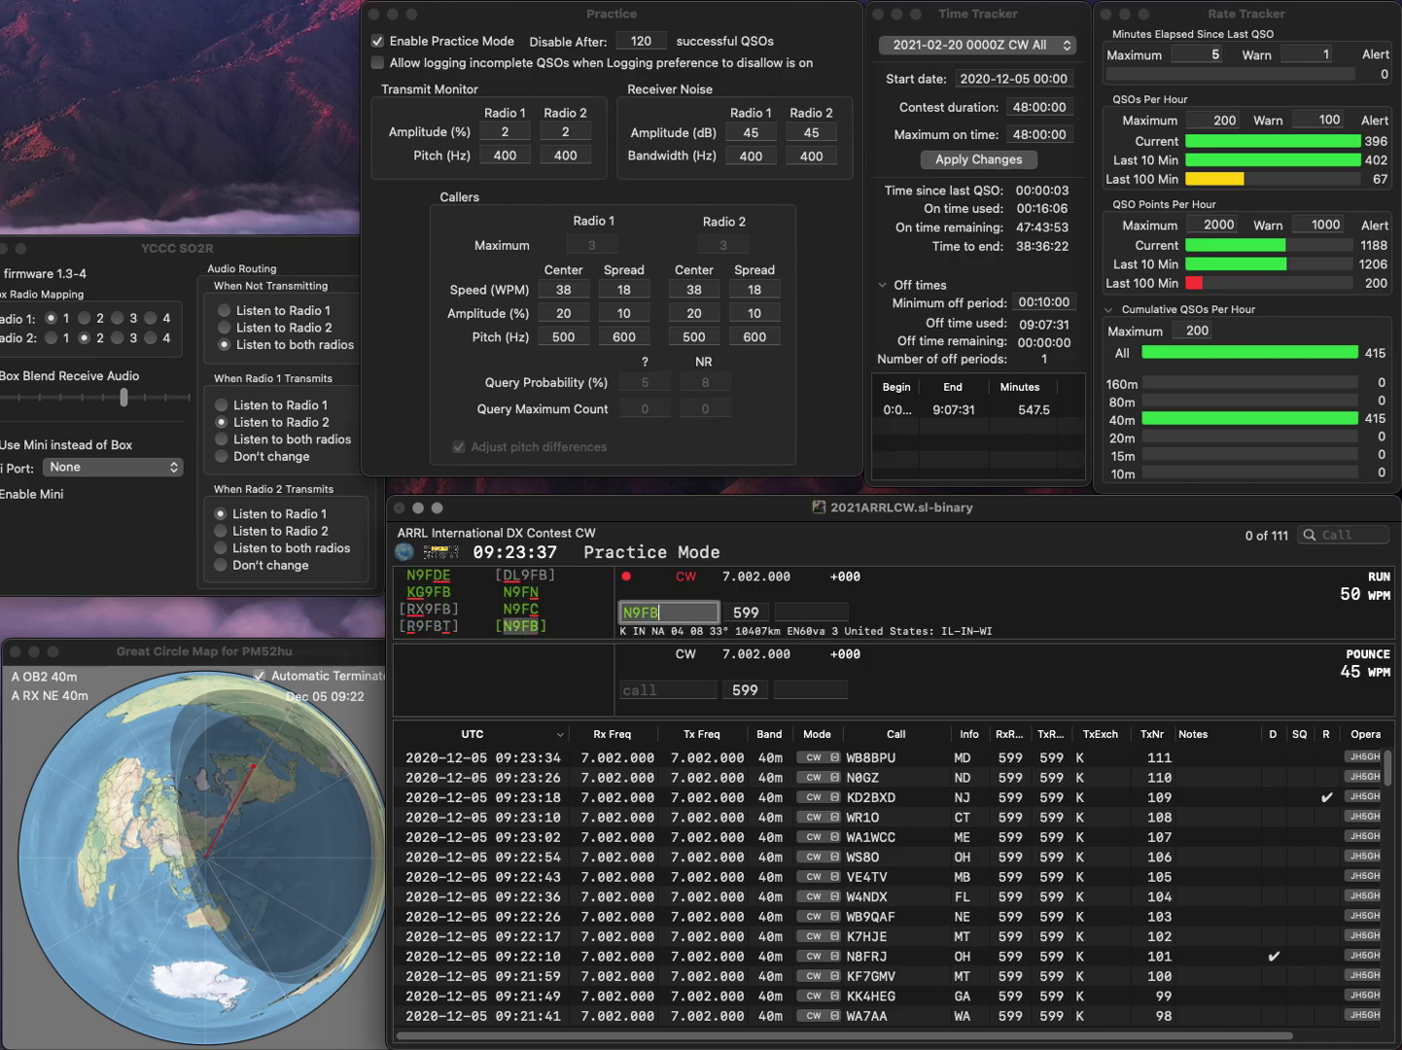
key("Tab")
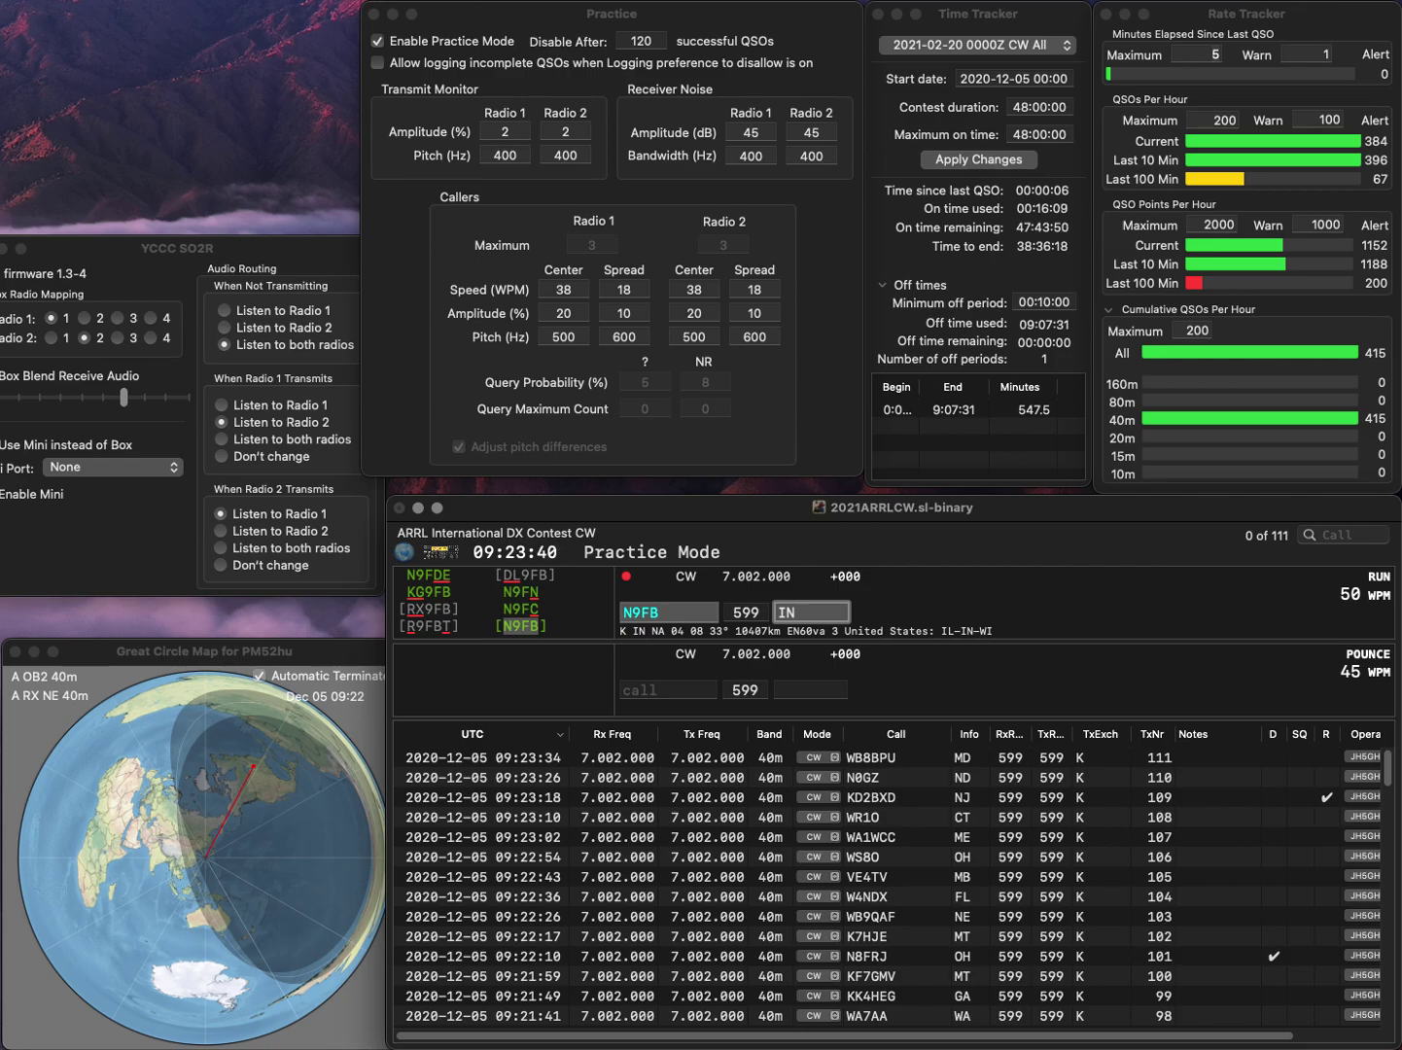
key("Return")
type("K")
type("I3V")
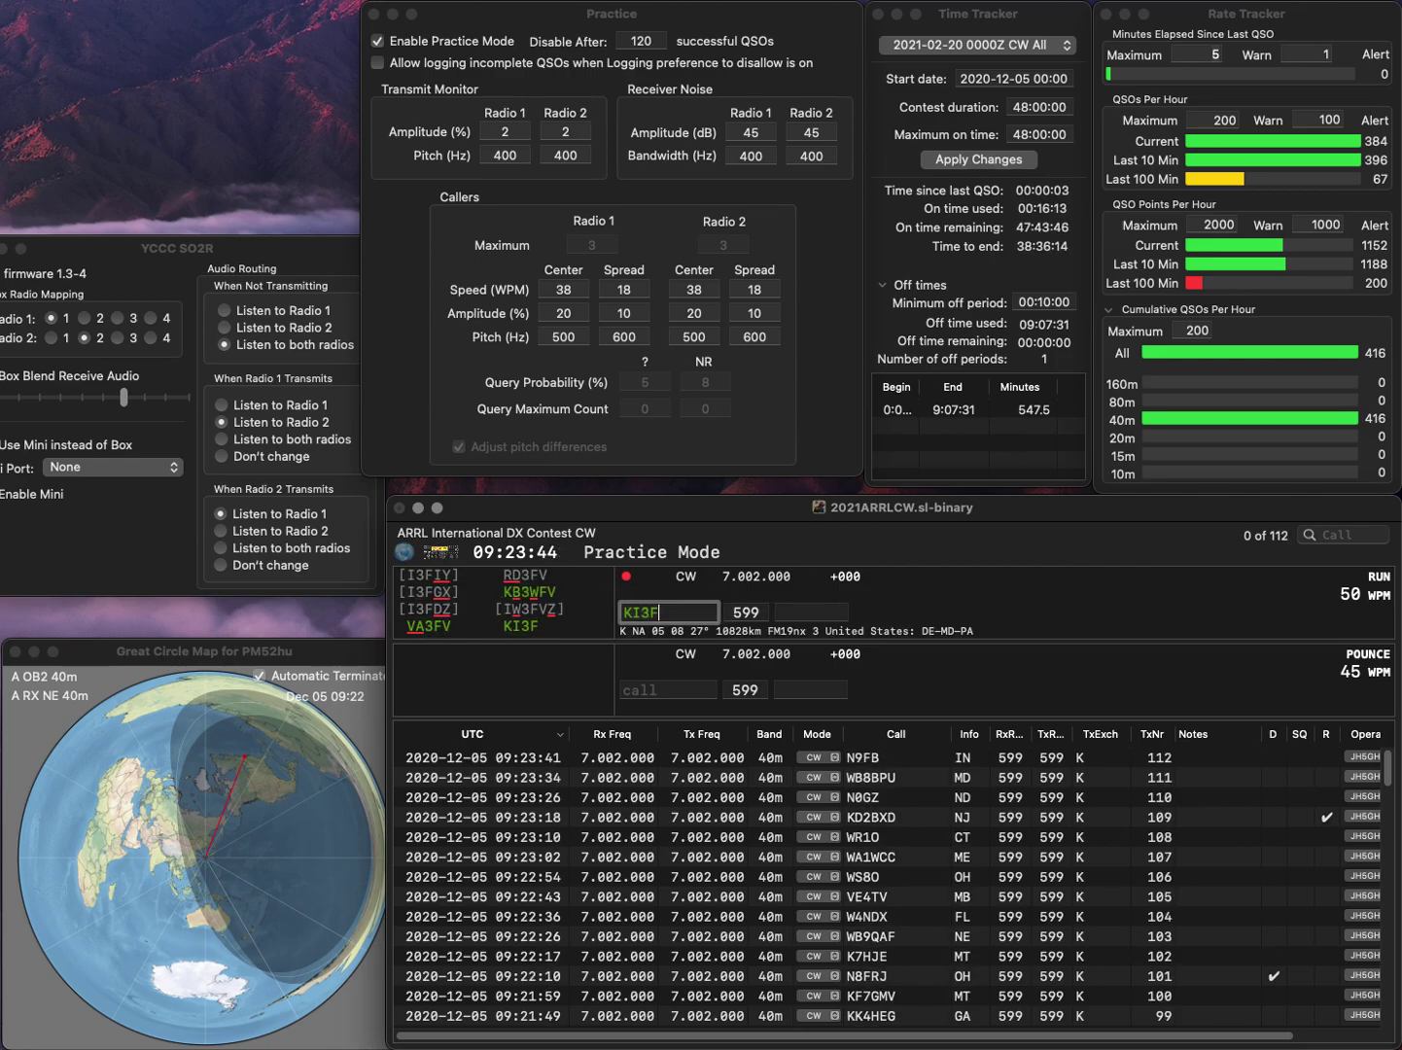
type("V")
key("Left")
key("Left")
key("Left")
key("BackSpace")
type("E")
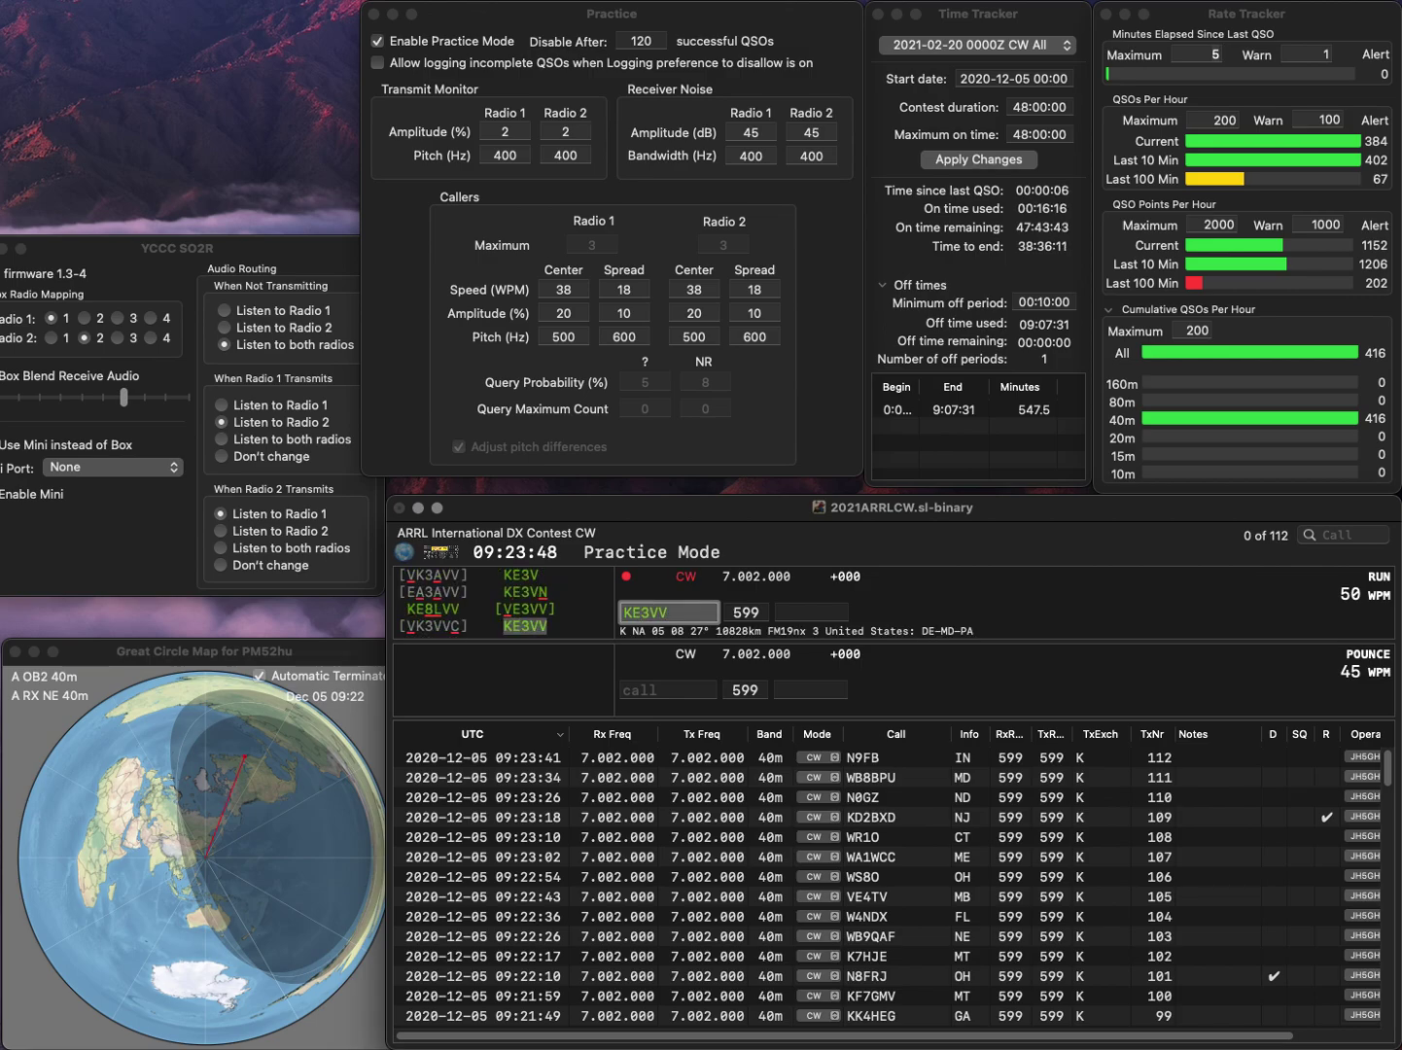
key("Tab")
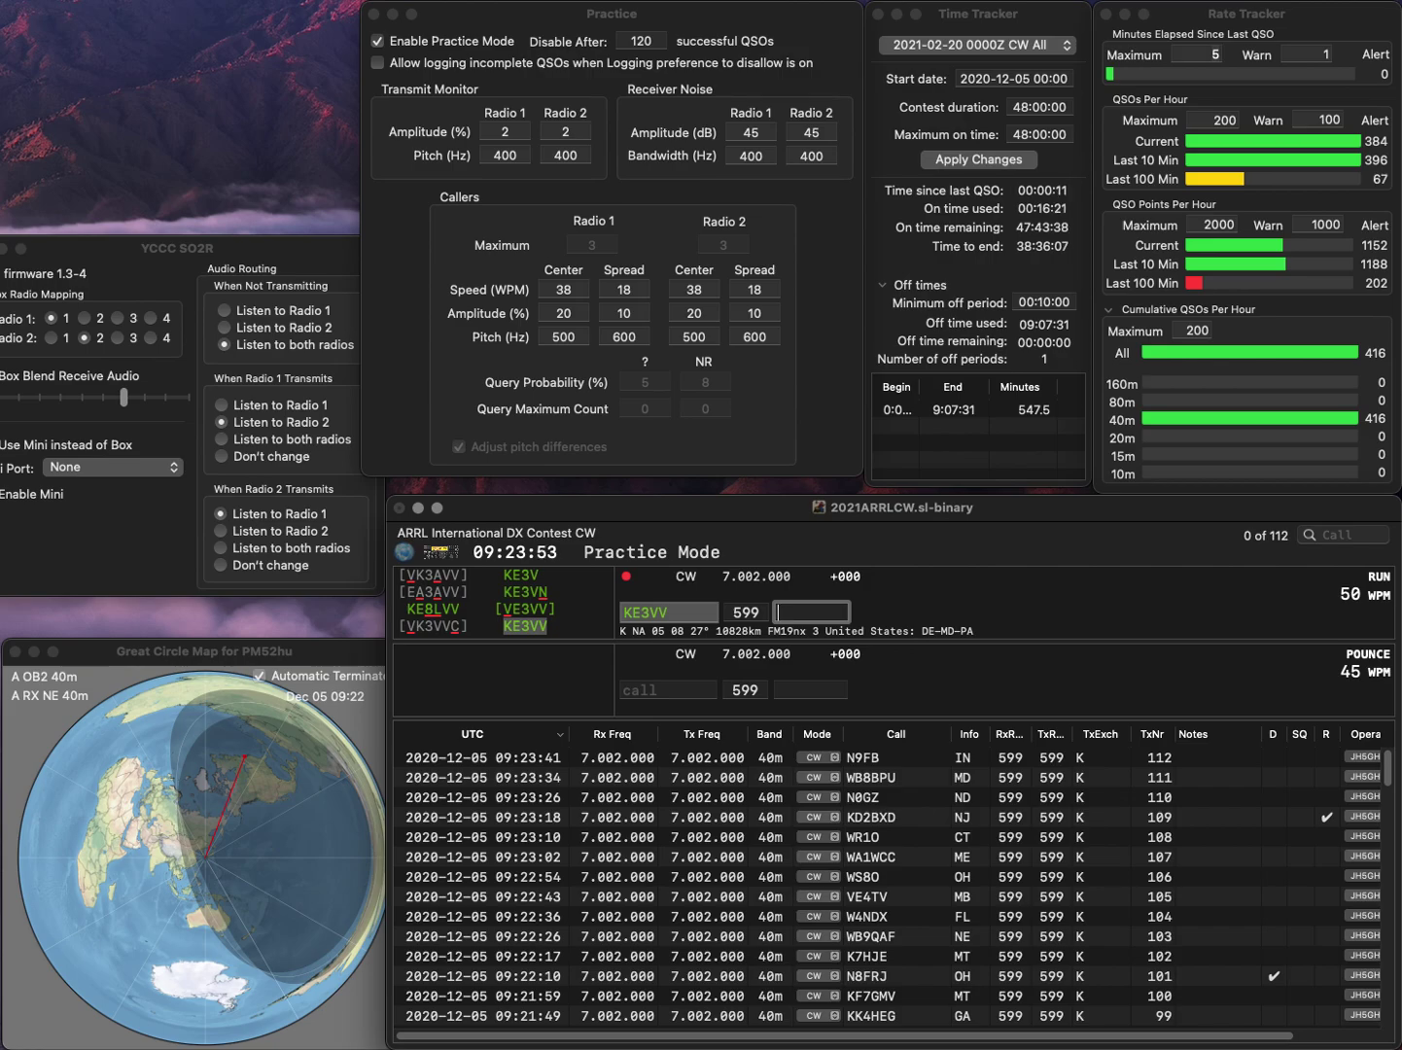
key("Return")
type("AJ1AJ")
key("space")
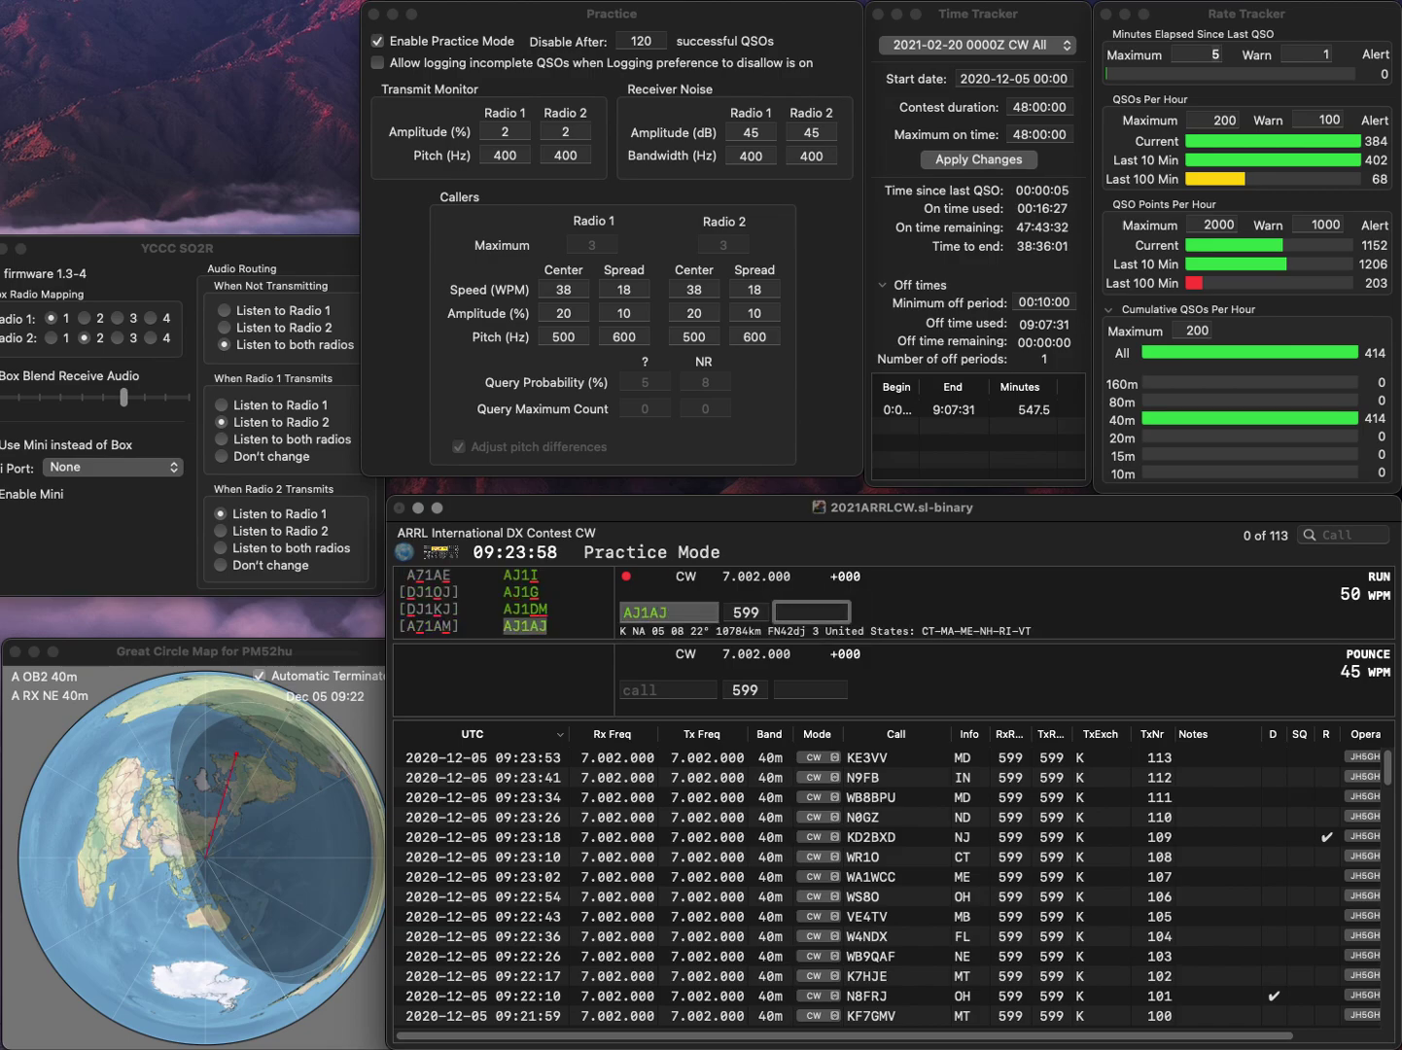
type("MA")
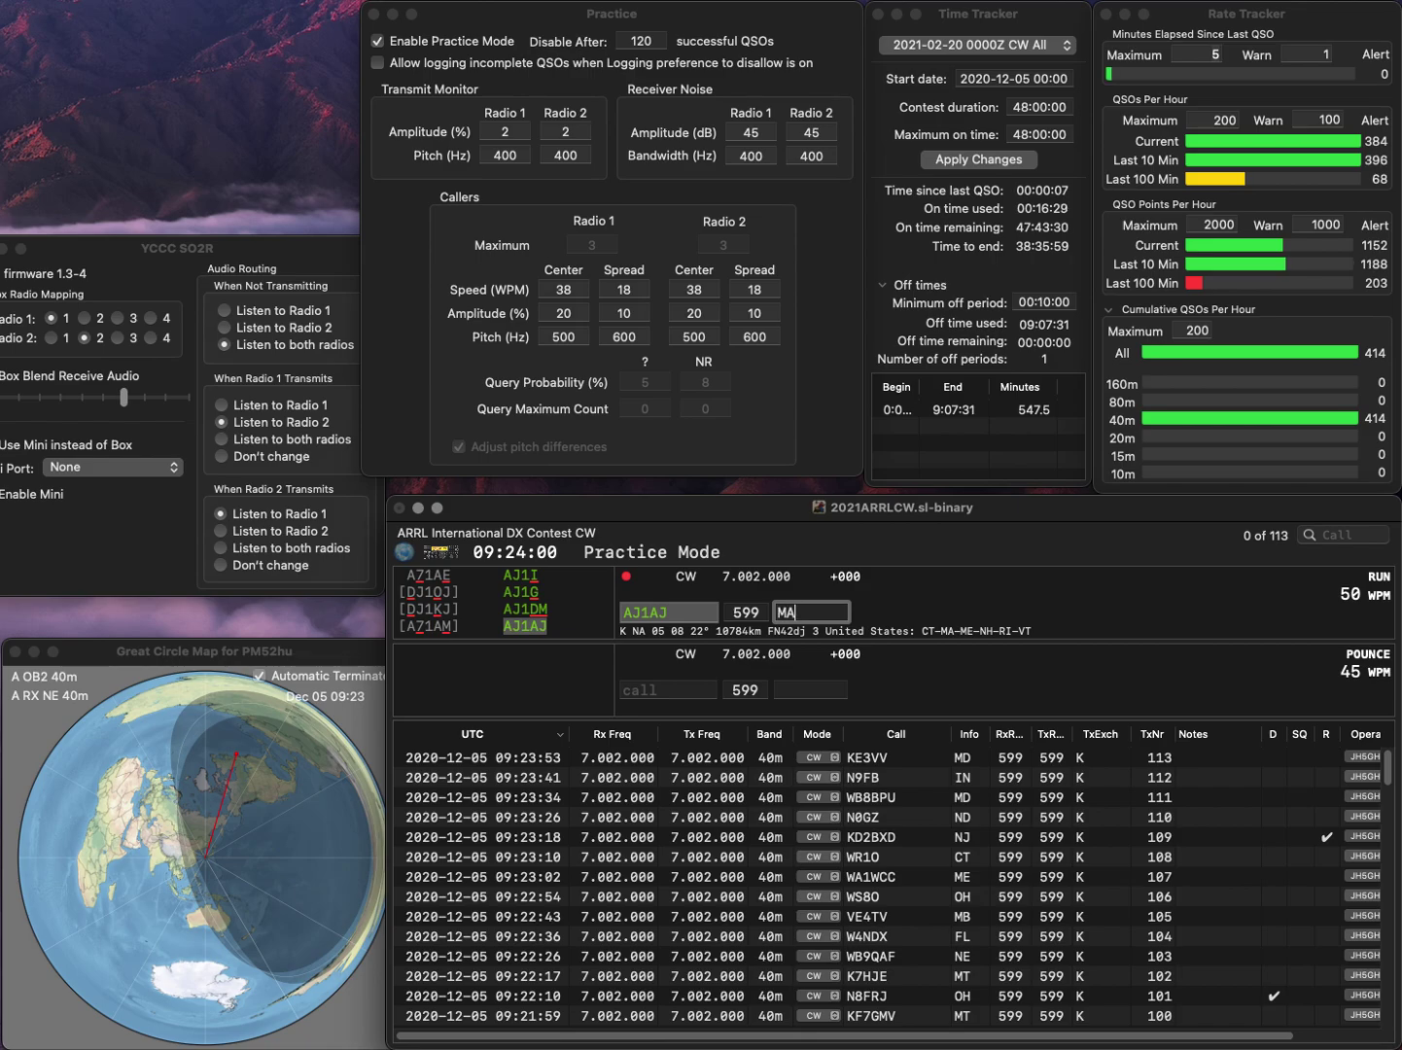
key("Return")
Work the caller KD0YXI on the run radio and log the contact with received exchange MN
type("KD0YXI")
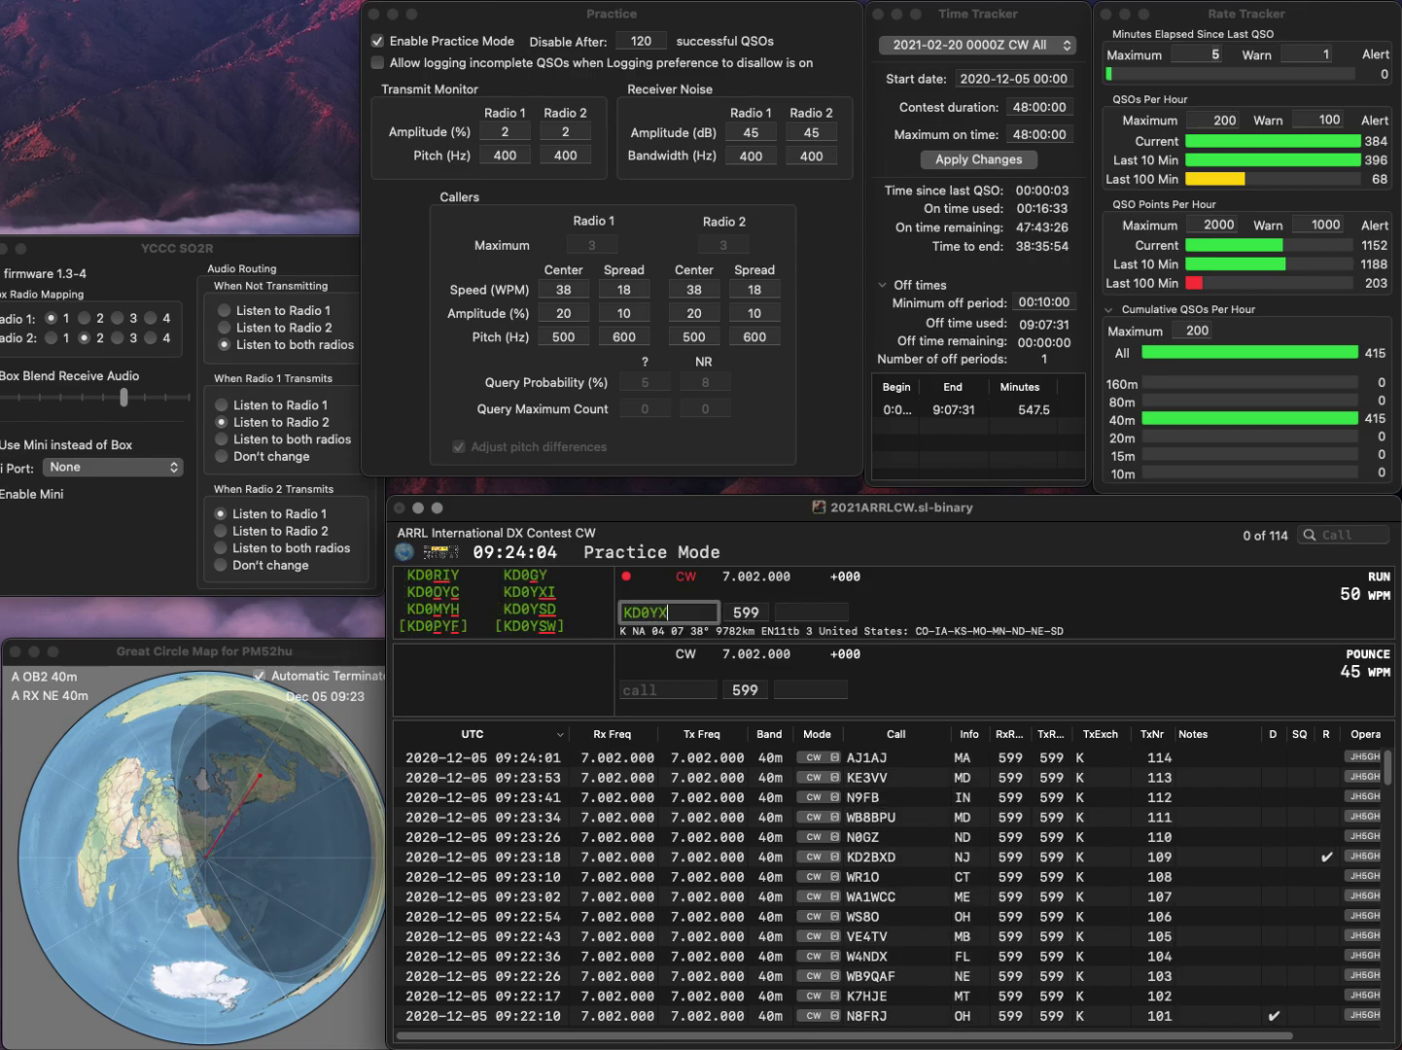
left_click(809, 612)
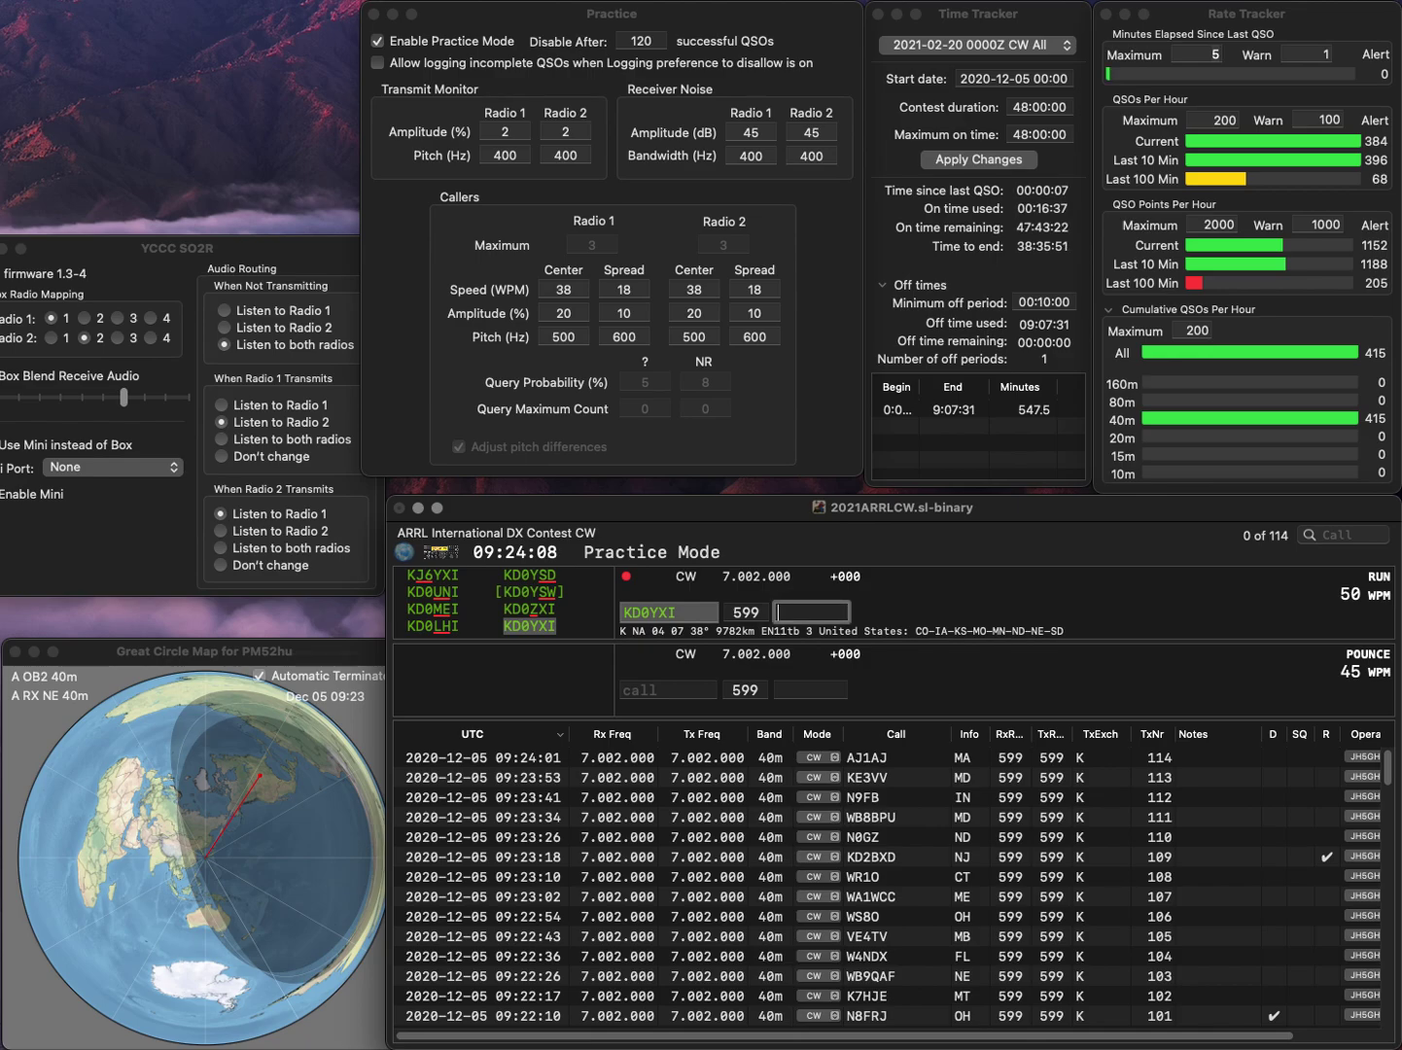
type("MN")
key("Return")
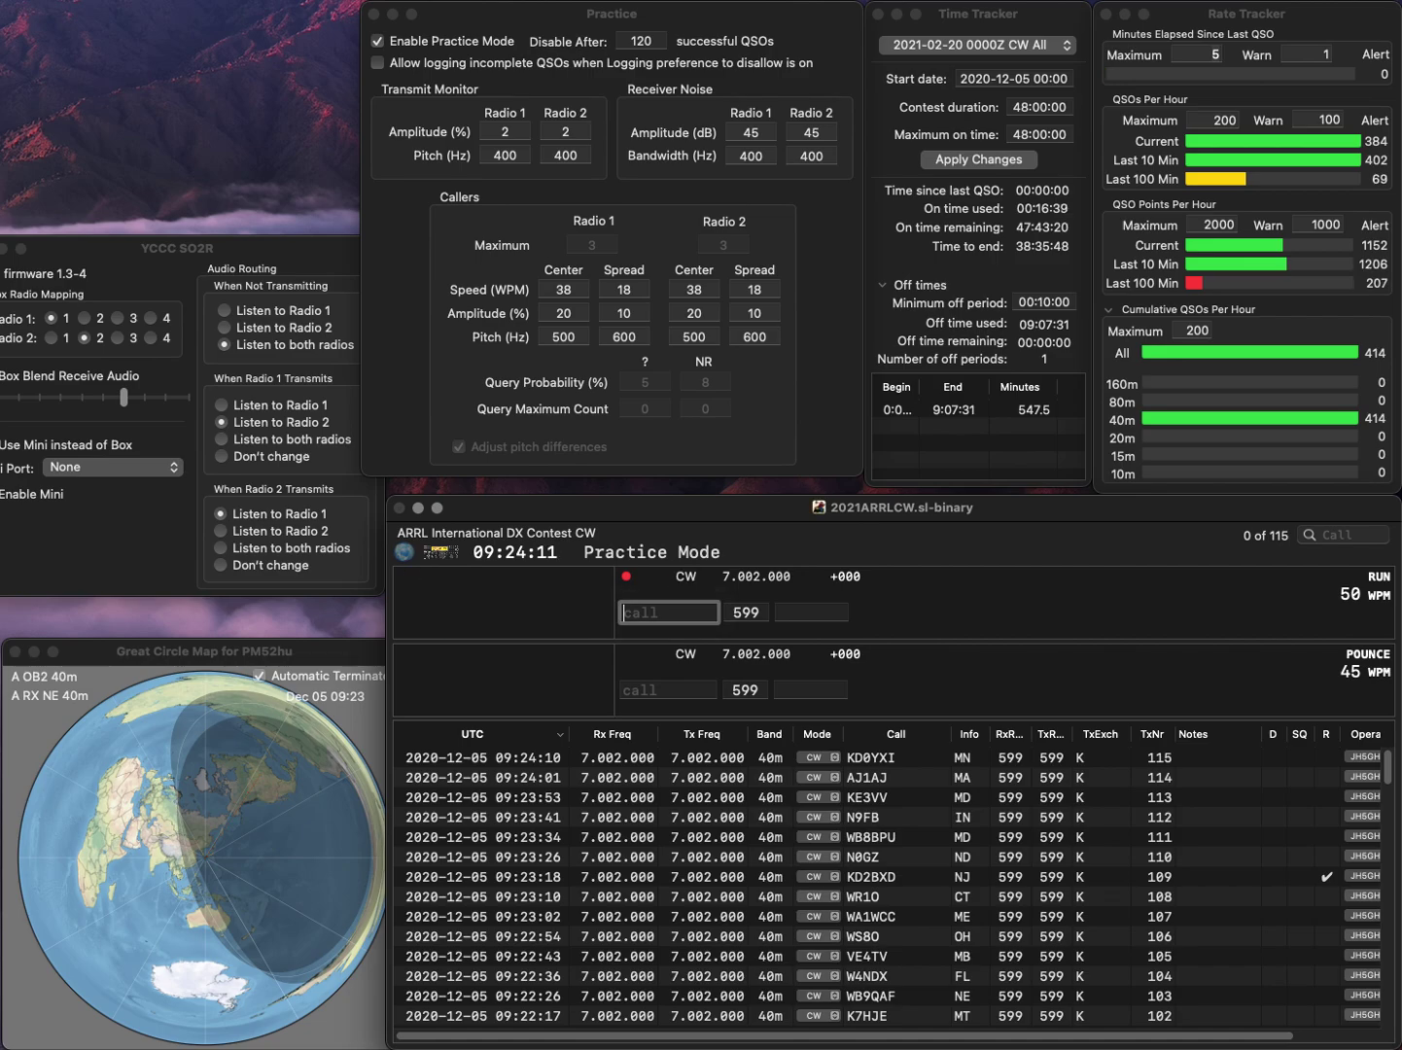
type("N")
key("BackSpace")
type("K5KG")
key("space")
type("FL")
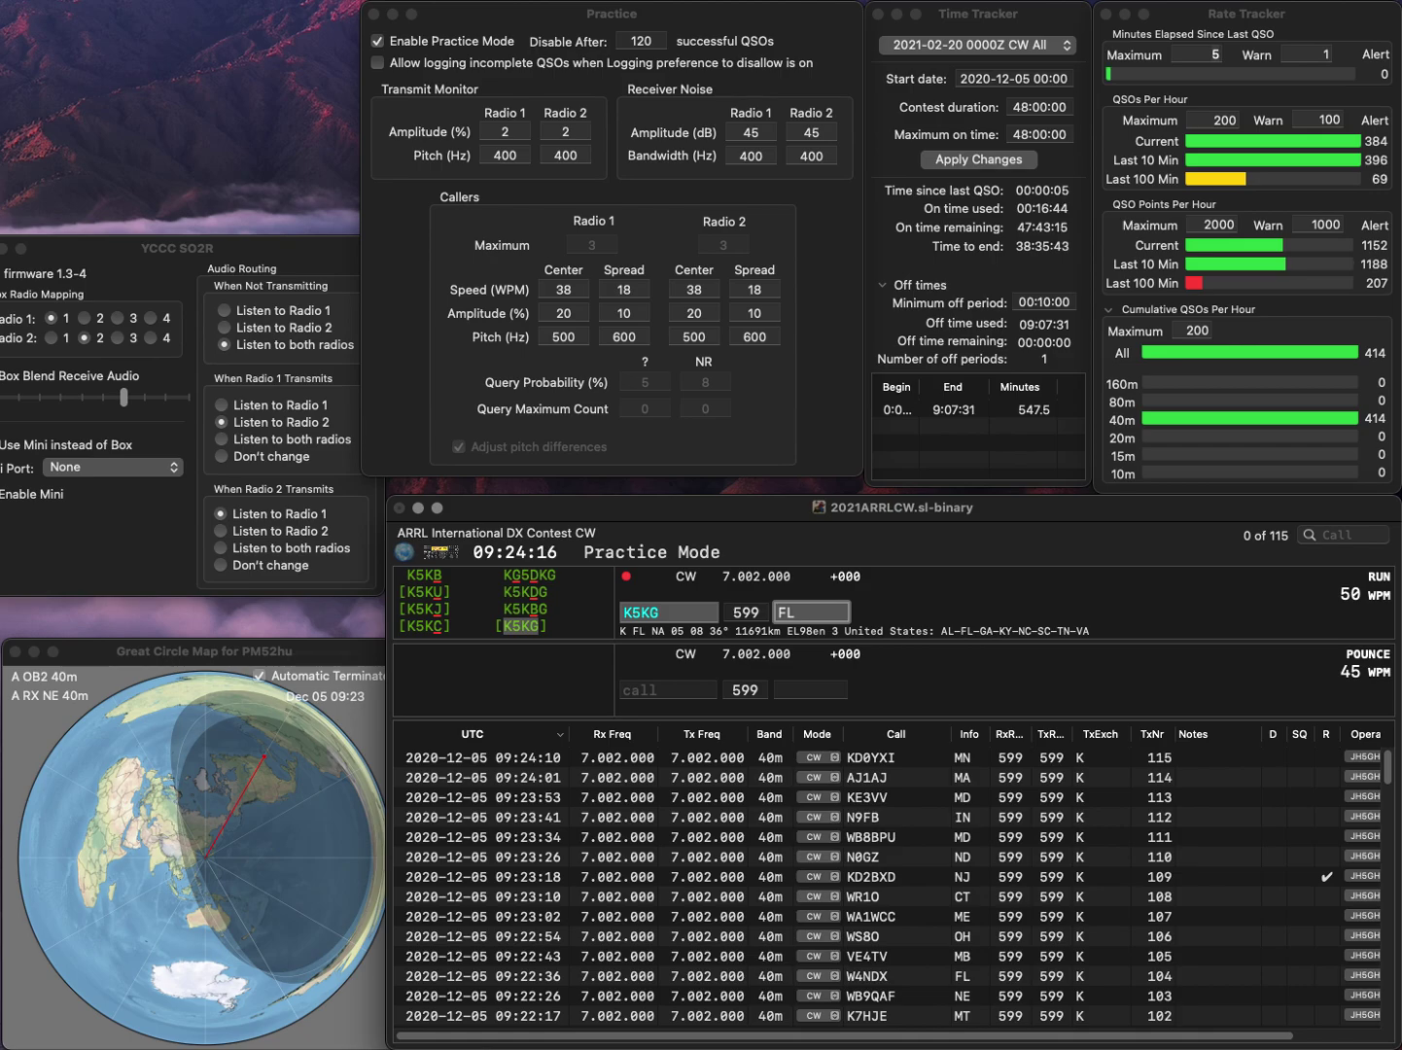
key("Return")
type("N3CA")
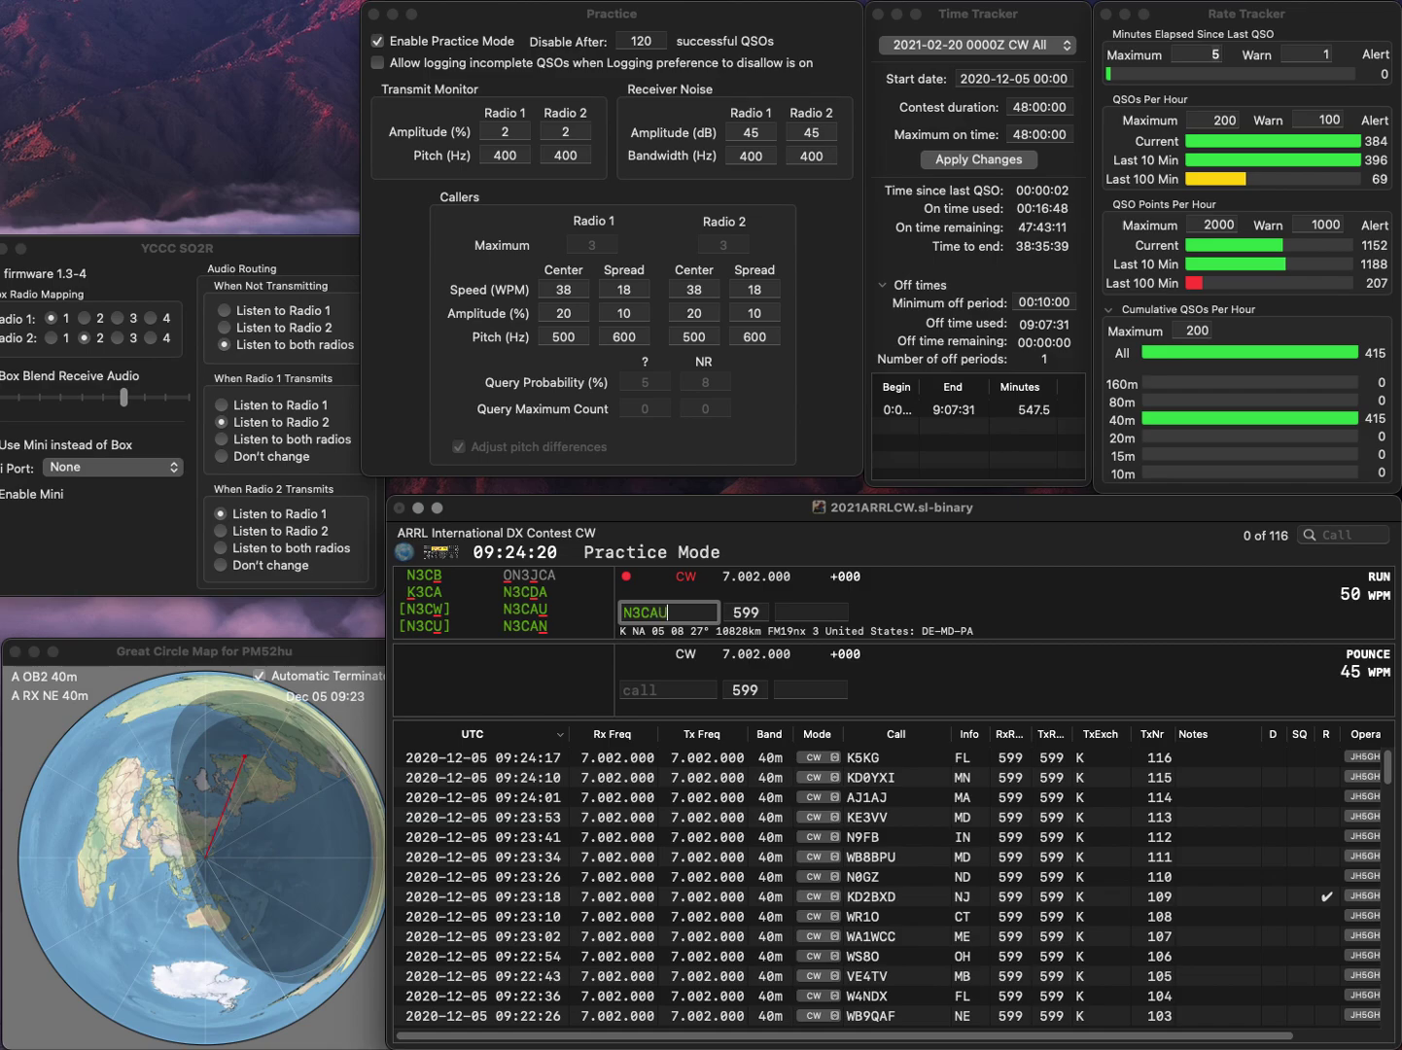
type("U")
key("space")
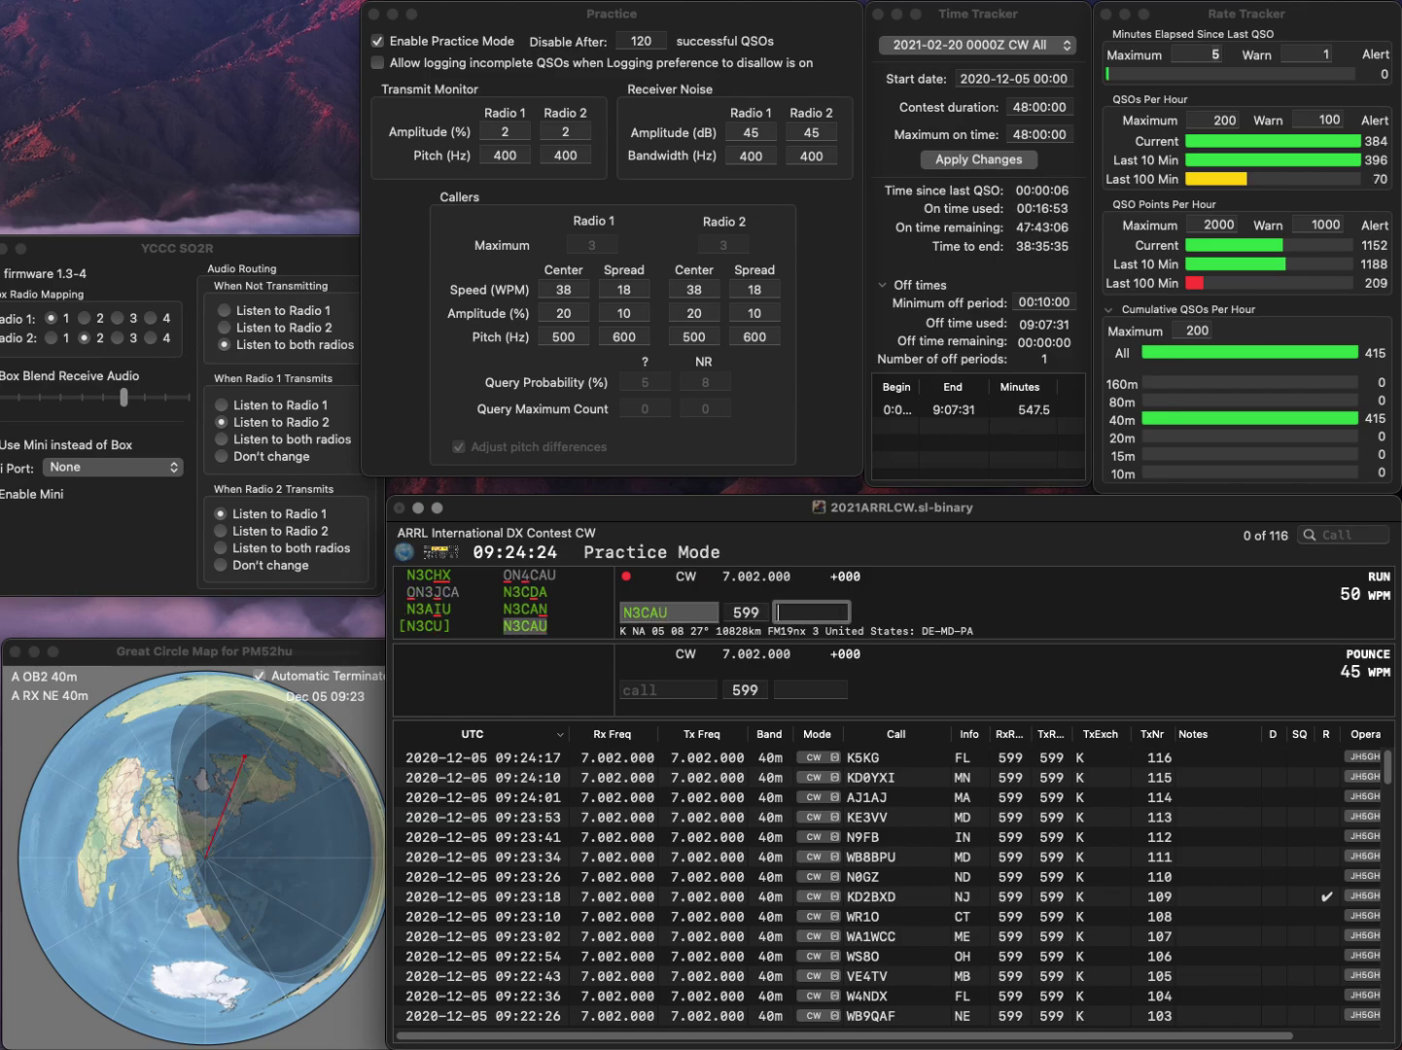
type("PA")
key("Return")
Work the caller W0BET on the run radio and log the contact with received exchange MN
type("W")
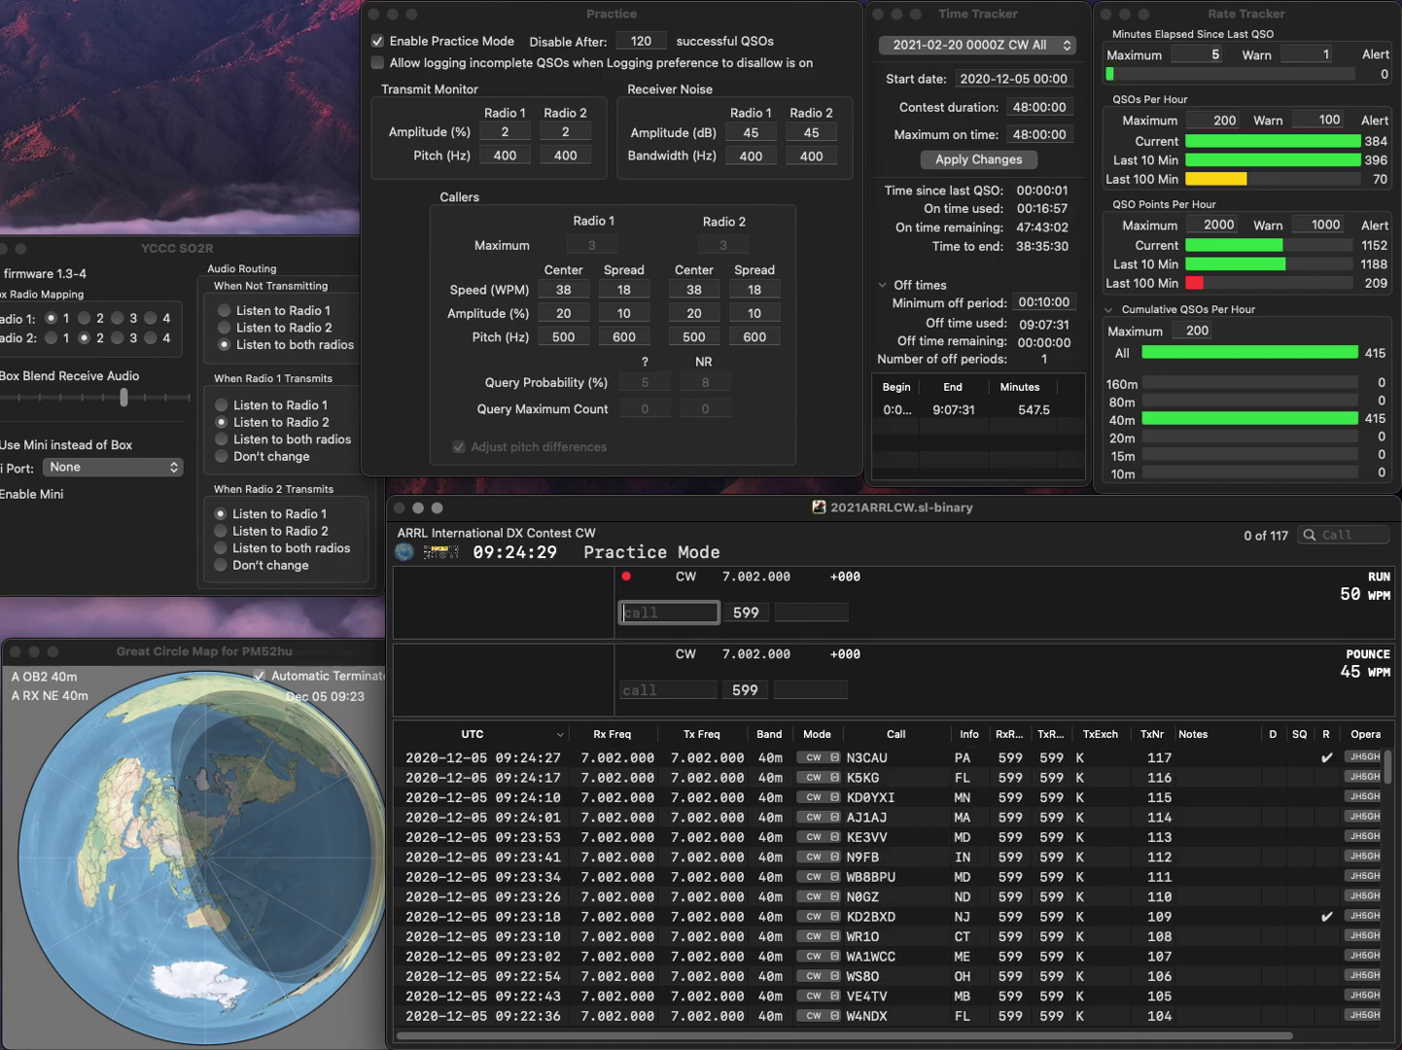
type("0BET")
key("space")
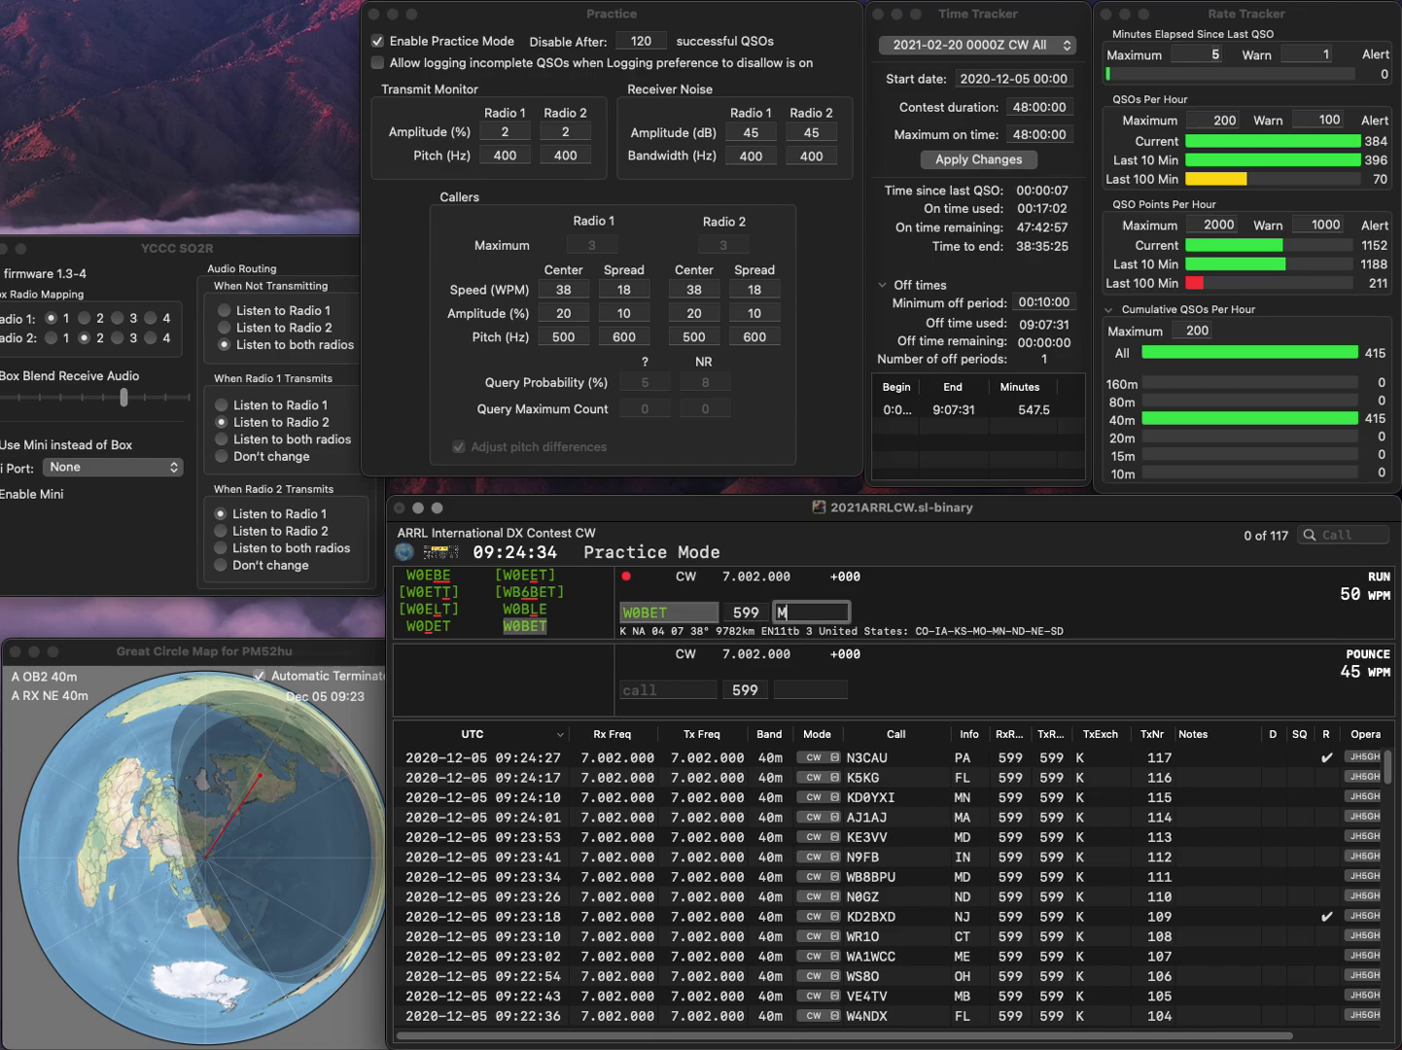
key("Return")
Work the caller AG9G on the run radio and log the contact with received exchange IN
type("AG9G")
key("Return")
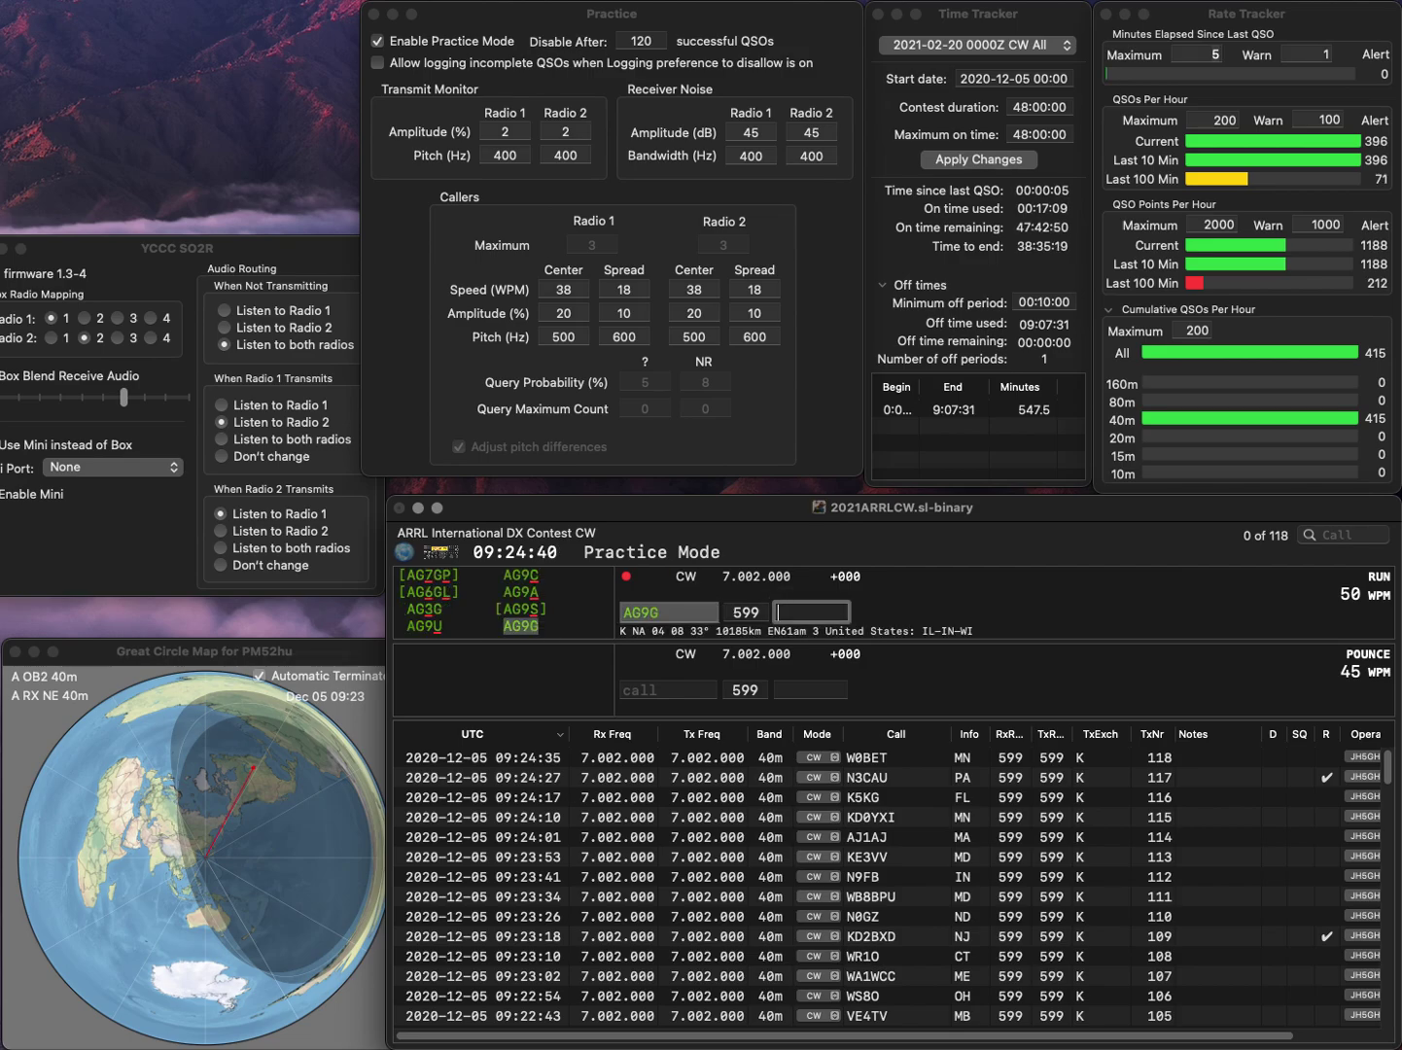
type("IN")
key("Return")
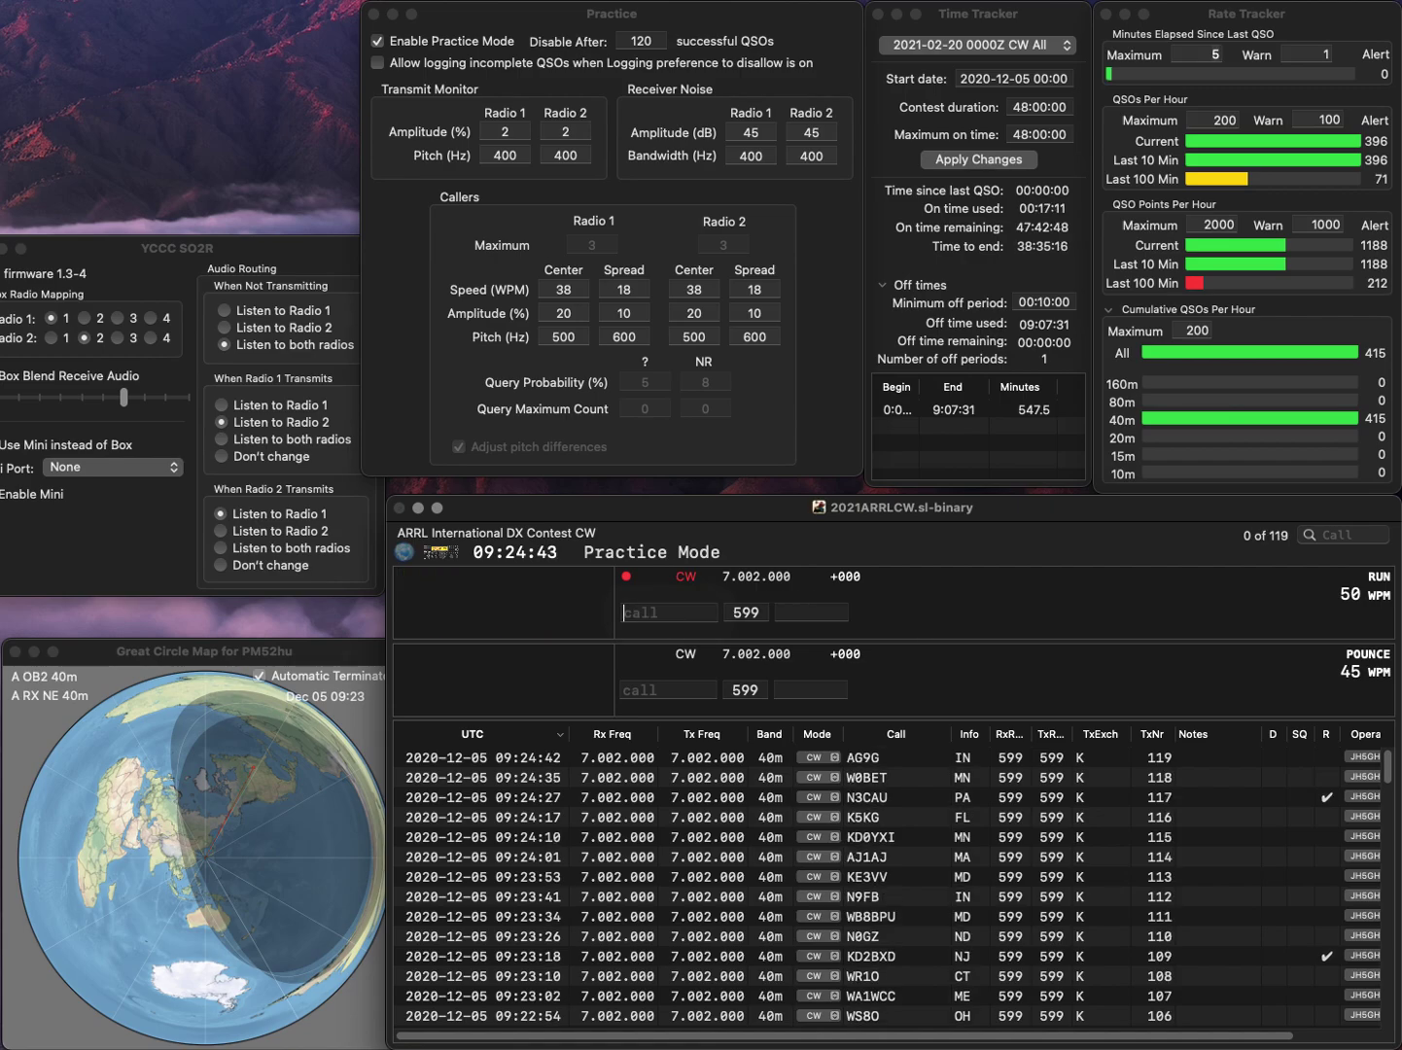
type("N1RW")
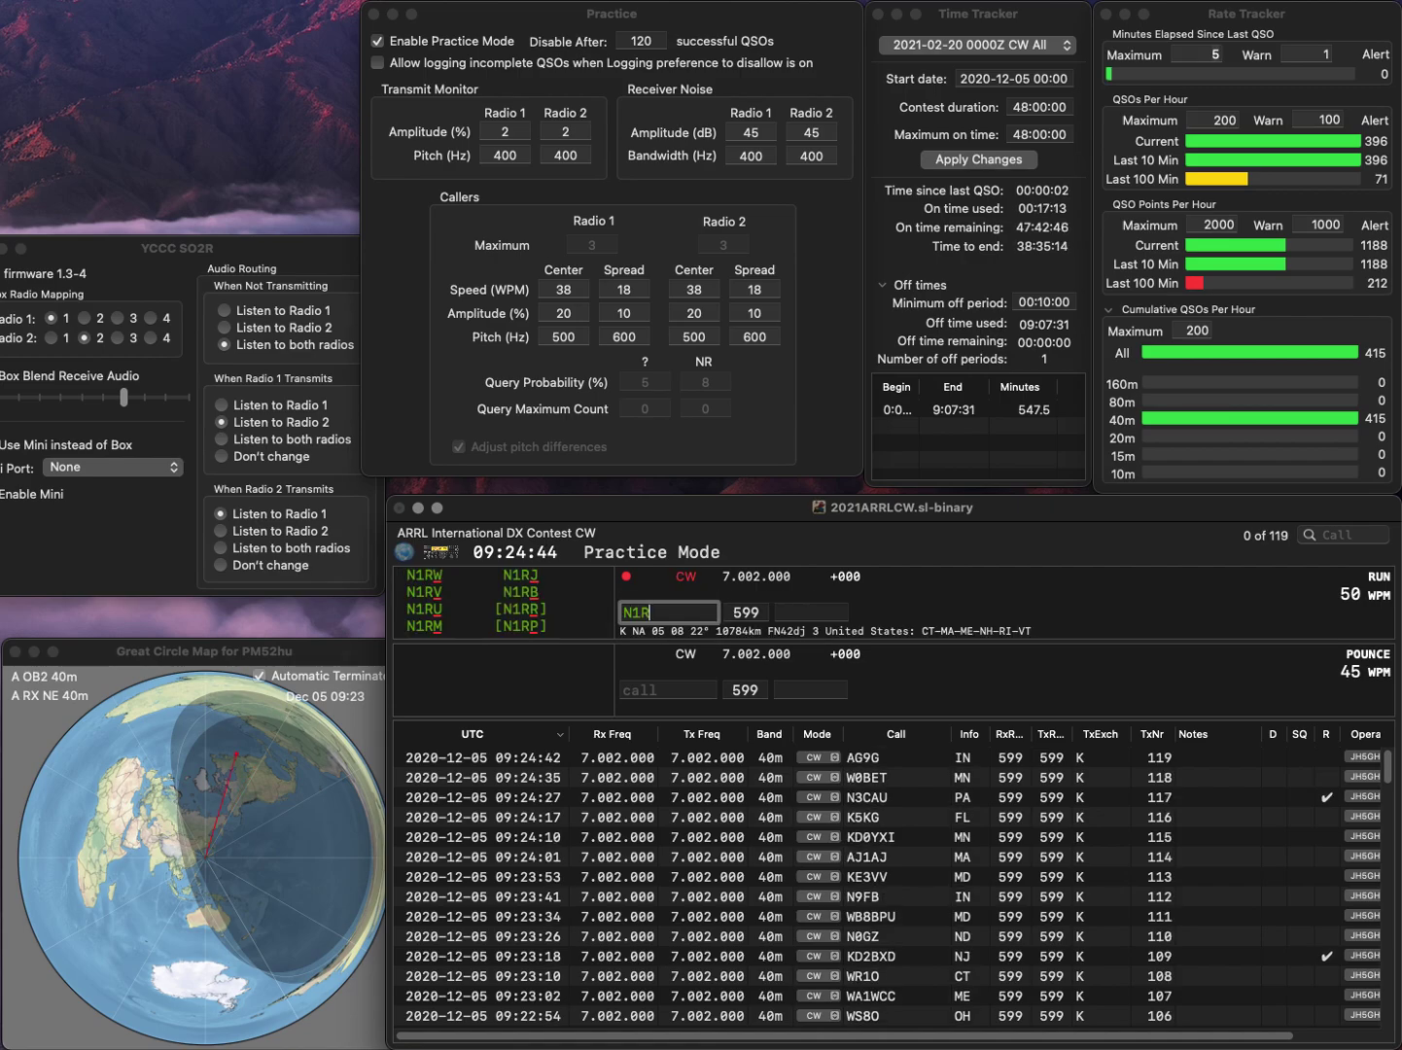
key("BackSpace")
type("J")
key("Return")
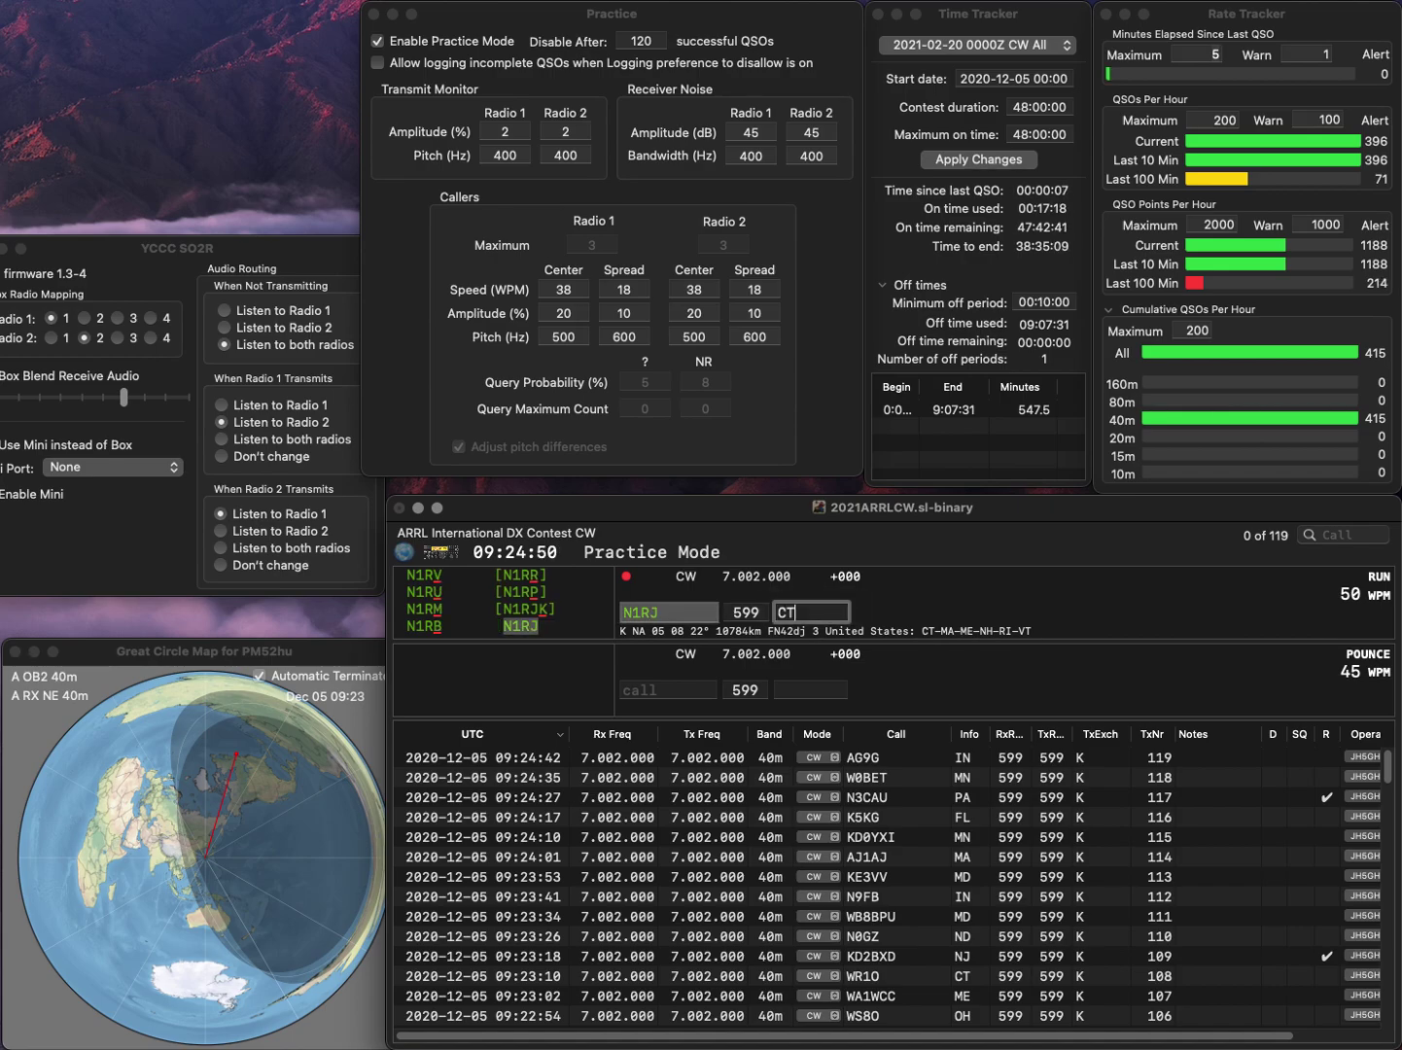
key("Return")
key("super+Tab")
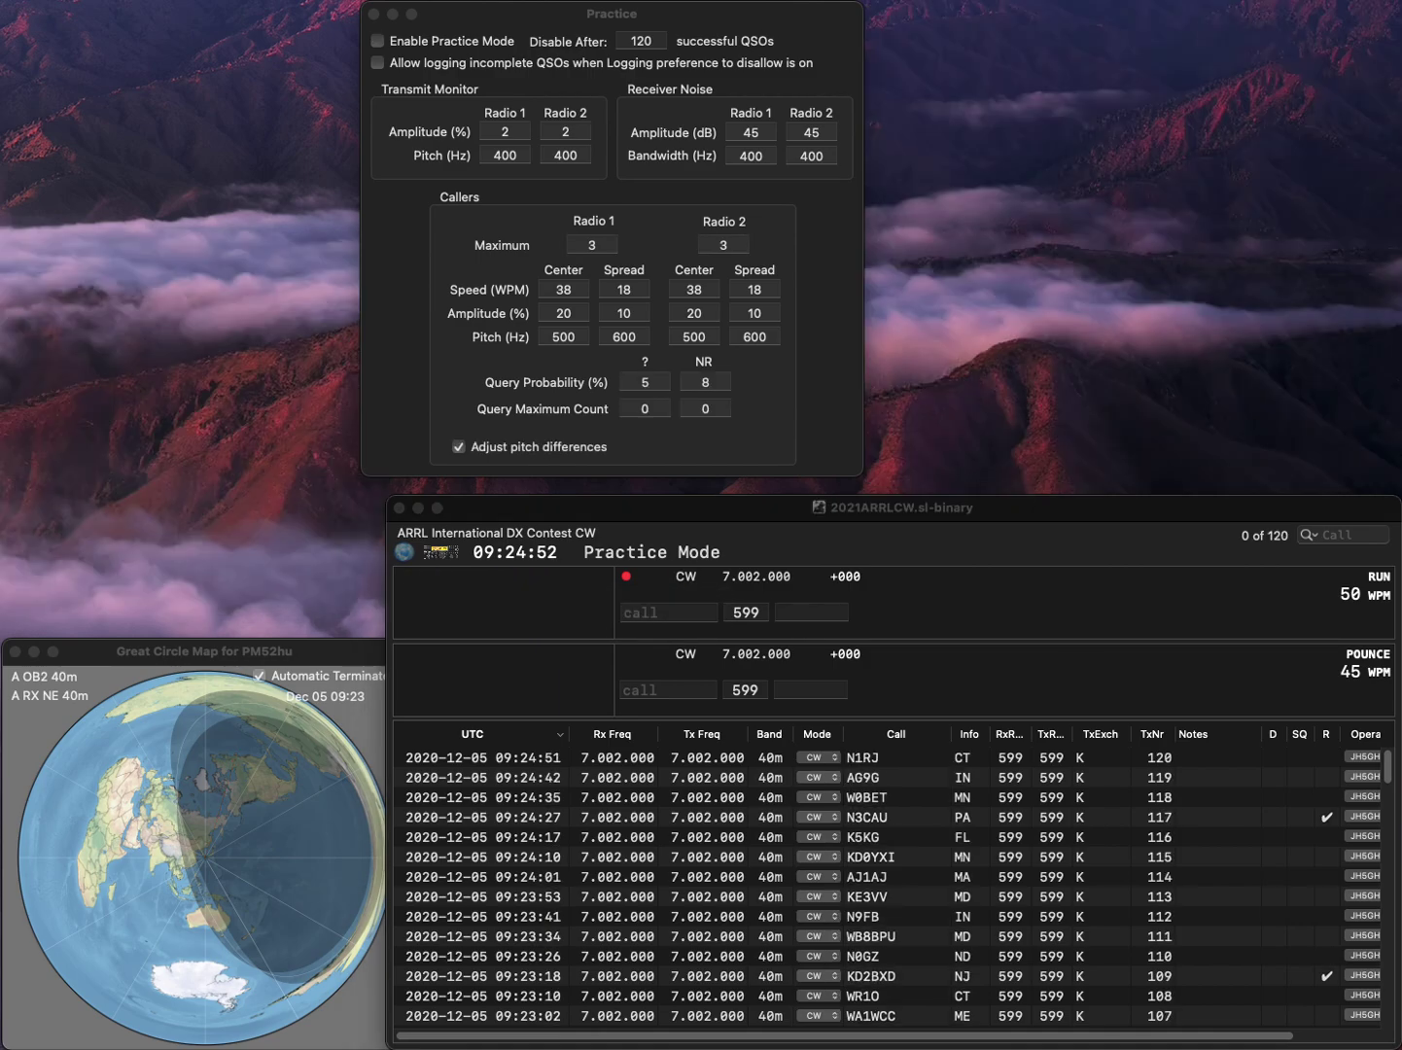